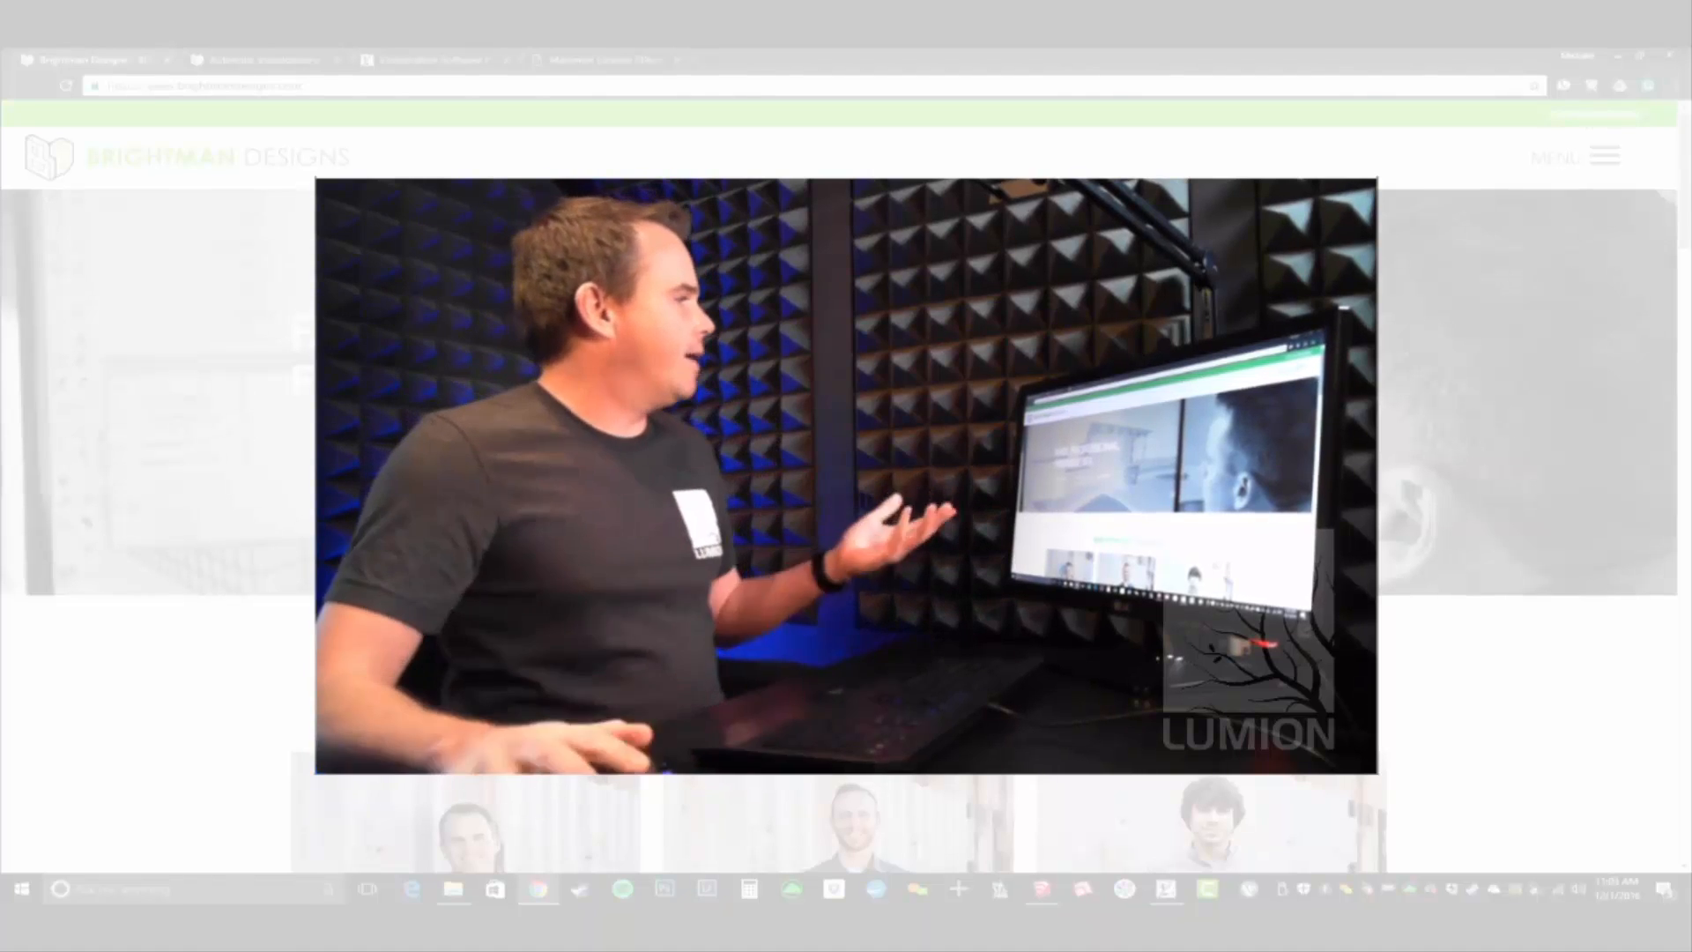
- Open the article on authentic visualizations in Lumion 7, skim it, and bring up the visualization software page
left_click(231, 60)
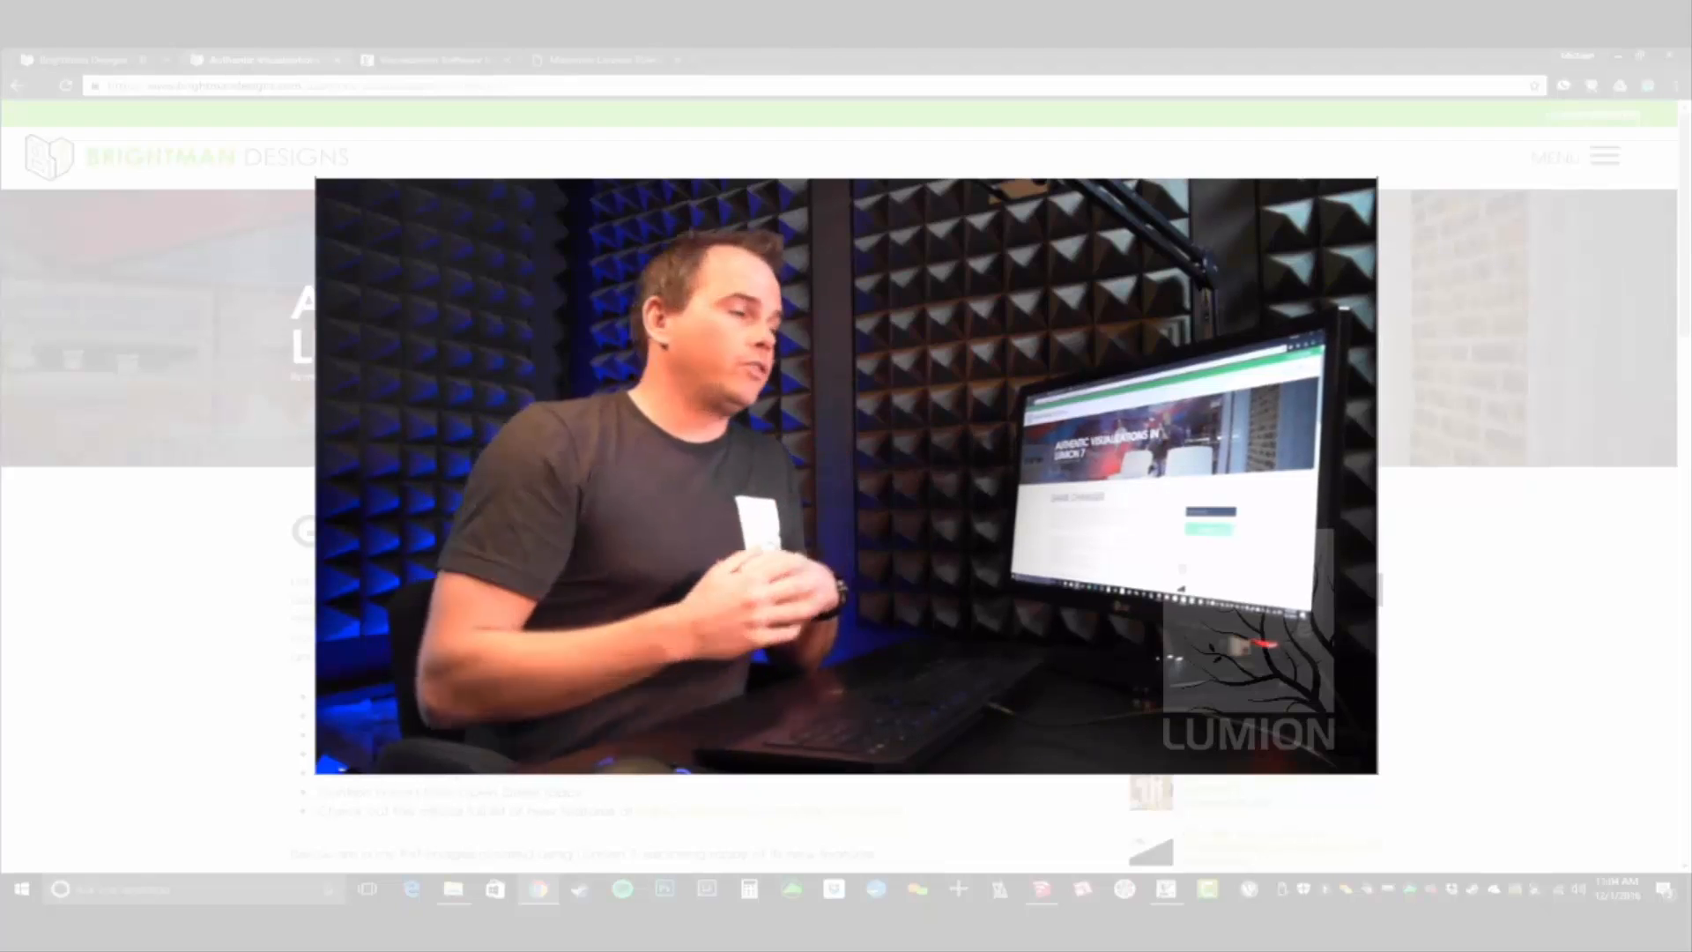
scroll(1036, 482, "down", 5)
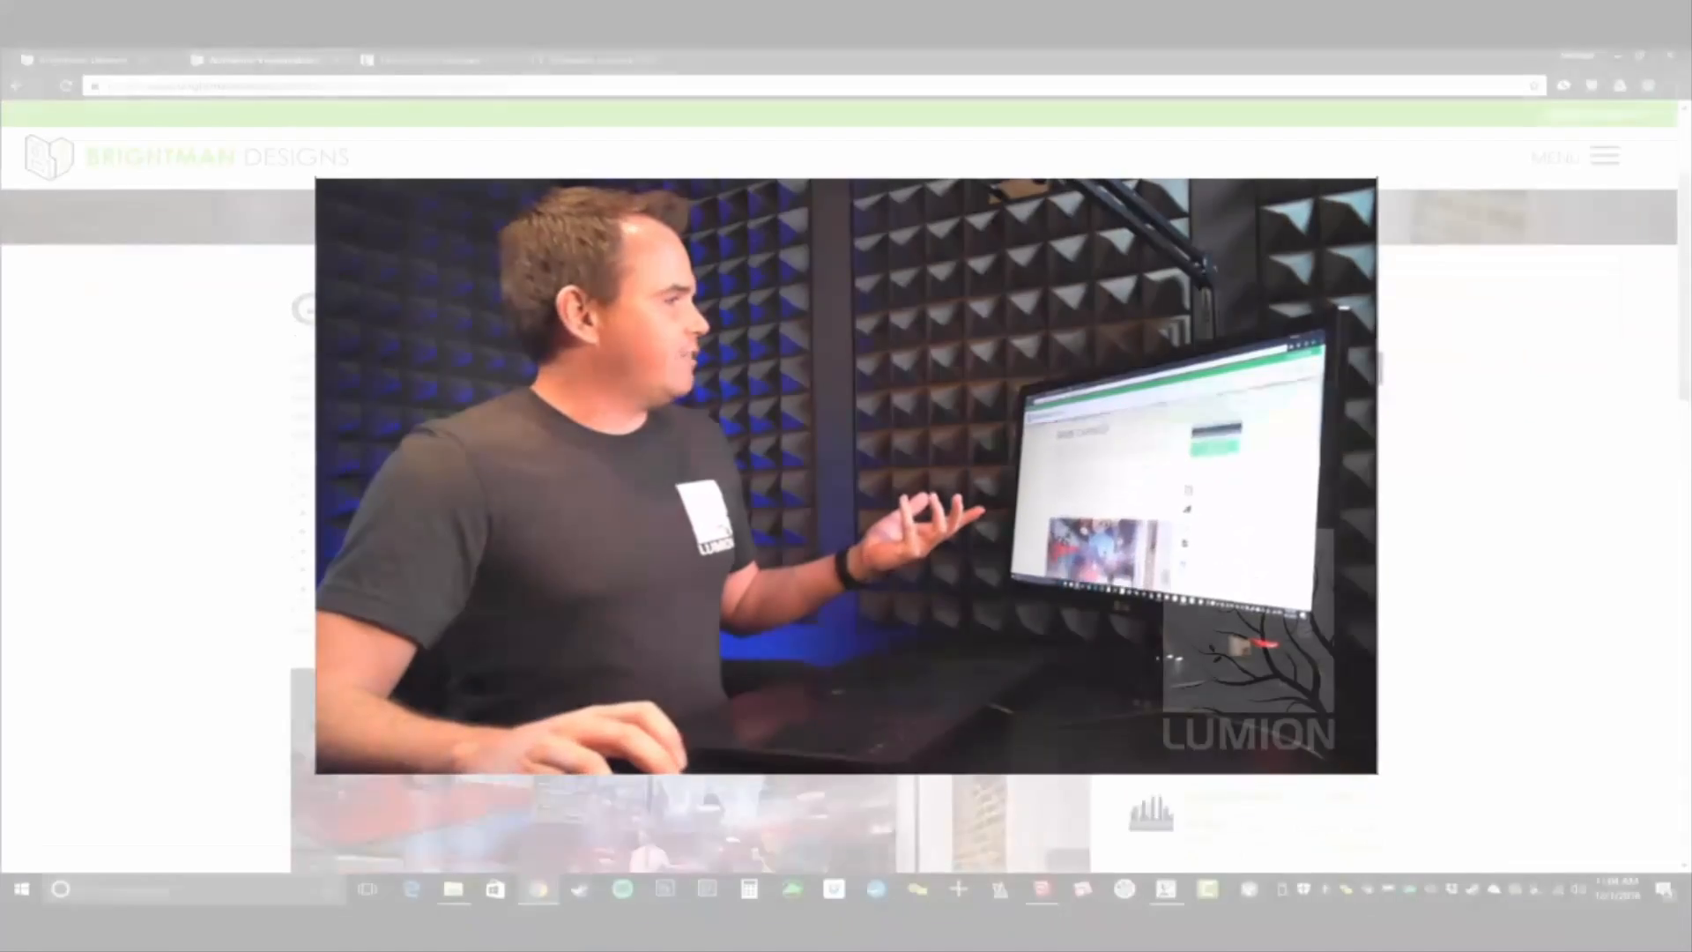
scroll(1036, 482, "down", 8)
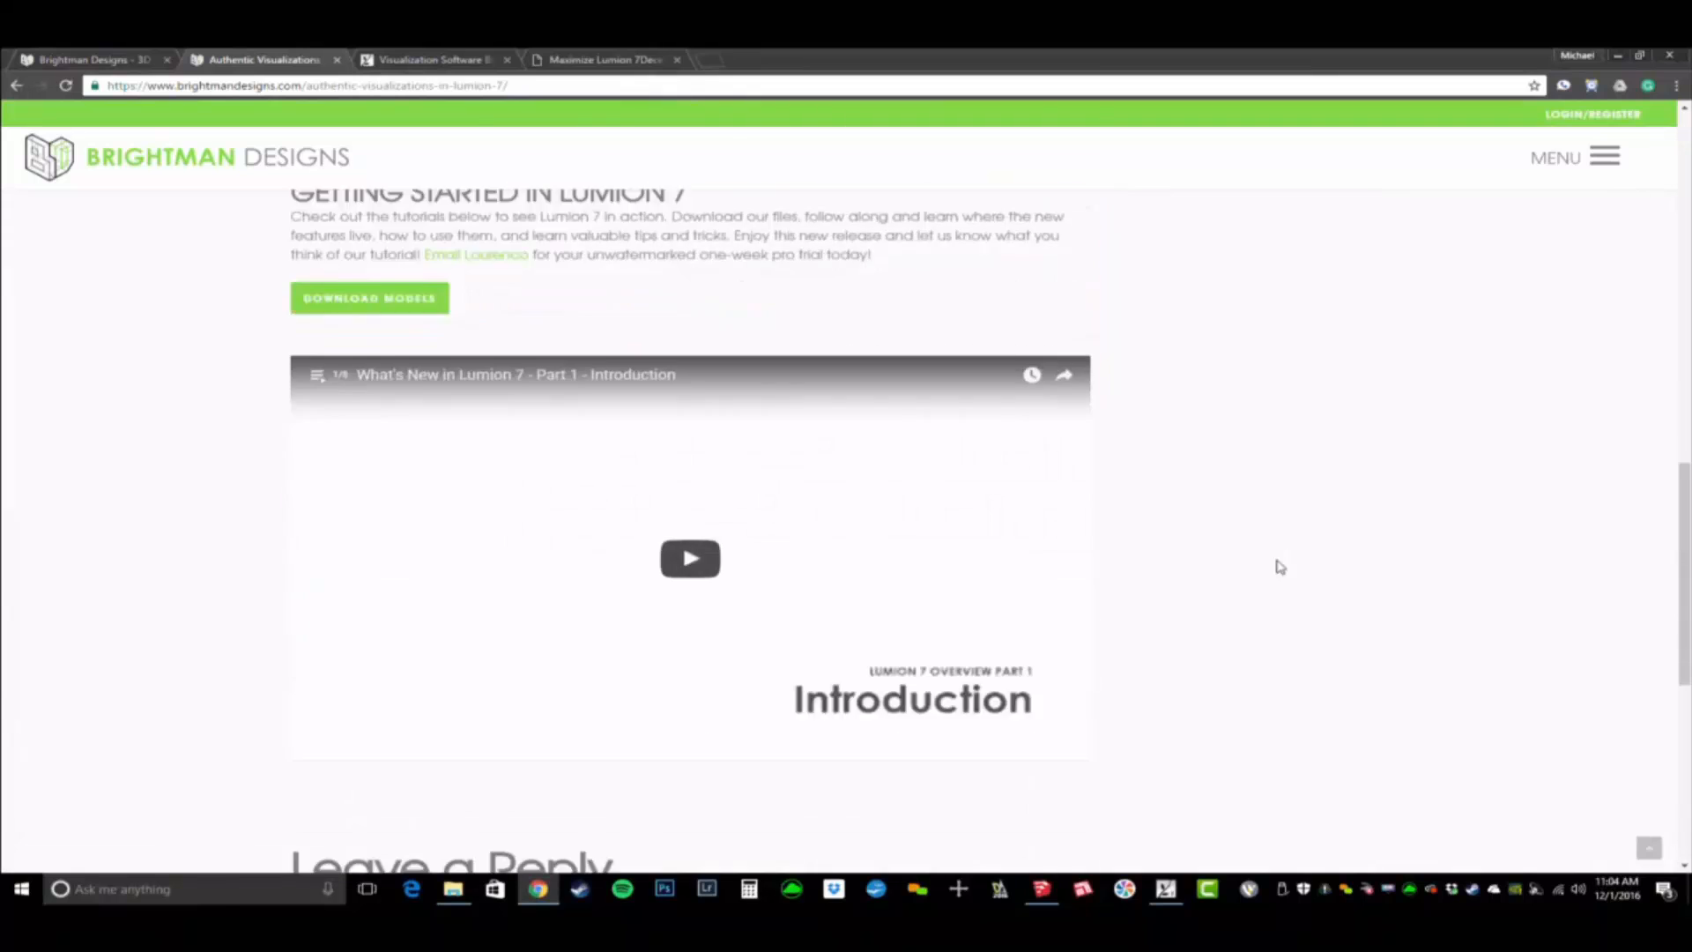
scroll(1313, 570, "up", 4)
scroll(1313, 570, "up", 10)
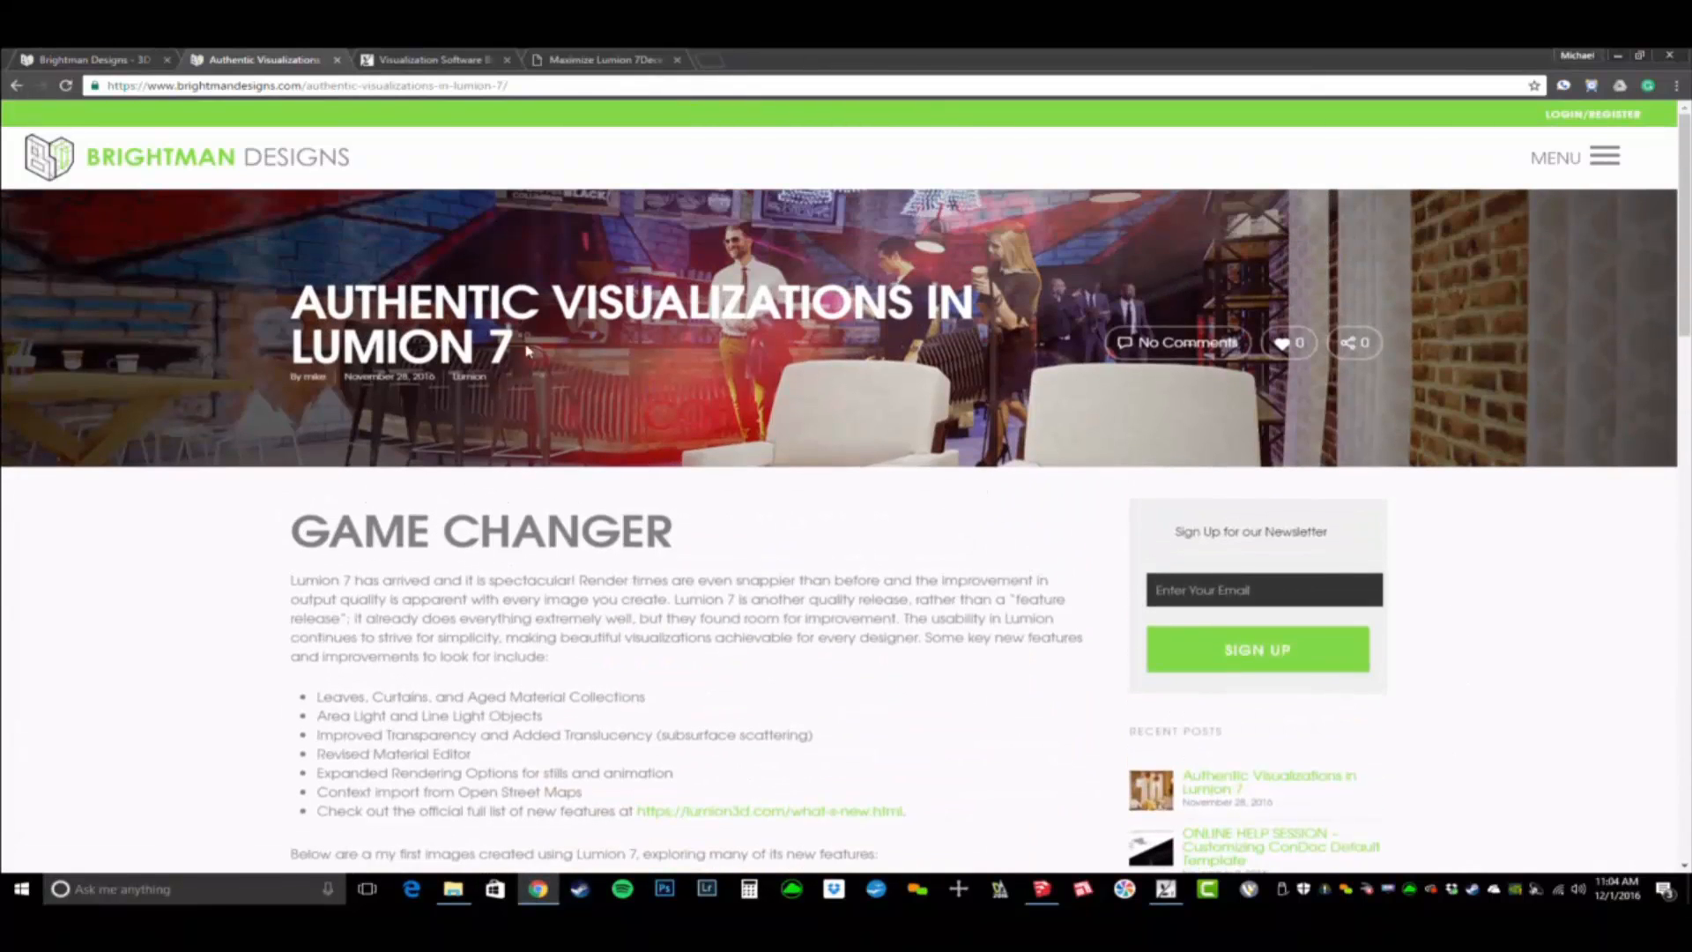
left_click(454, 60)
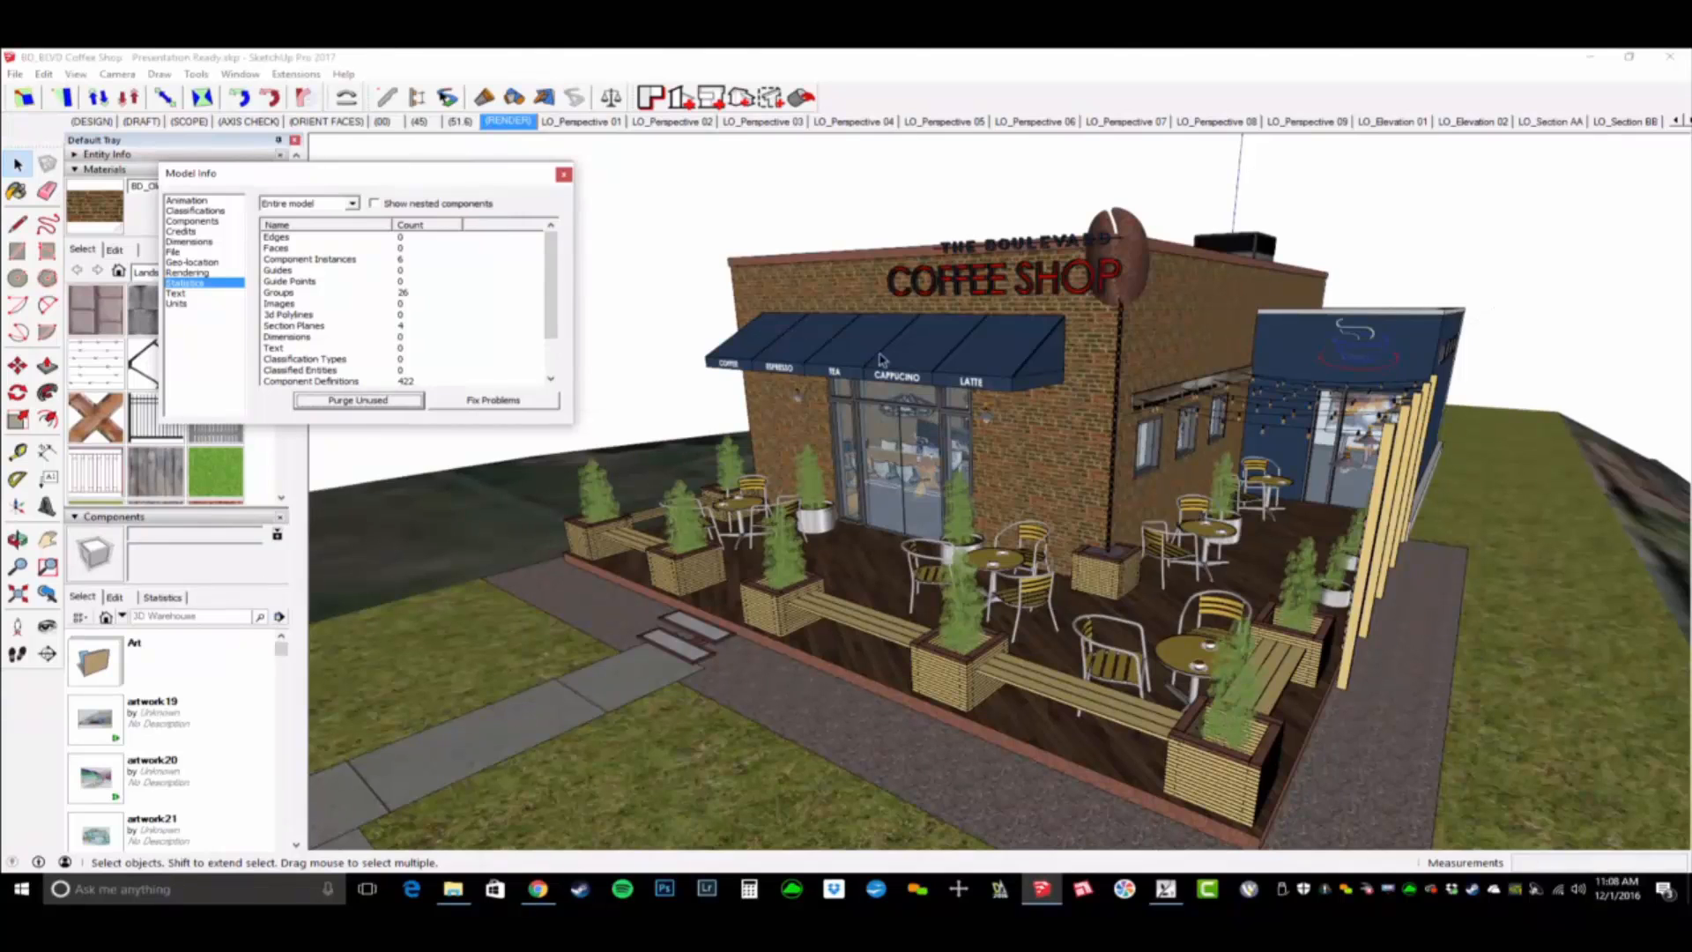
- Close the model information window and examine the coffee shop's facade, planters and patio from several angles
left_click(568, 176)
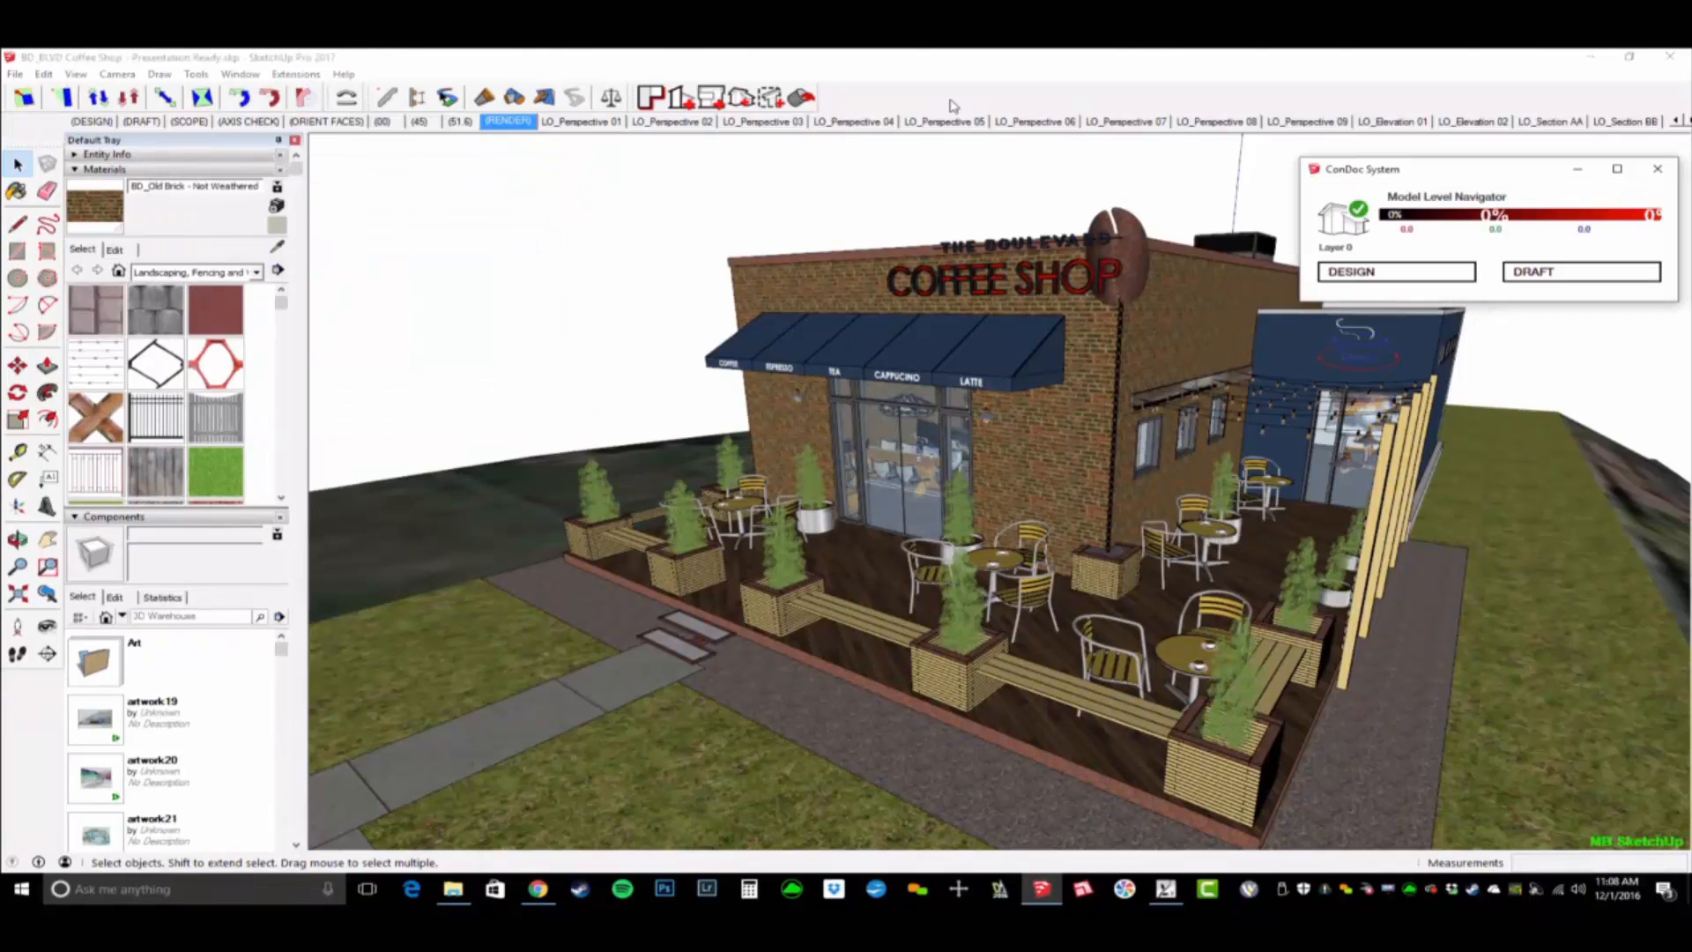
middle_click_drag(963, 399, 1181, 472)
middle_click_drag(1068, 441, 1112, 438)
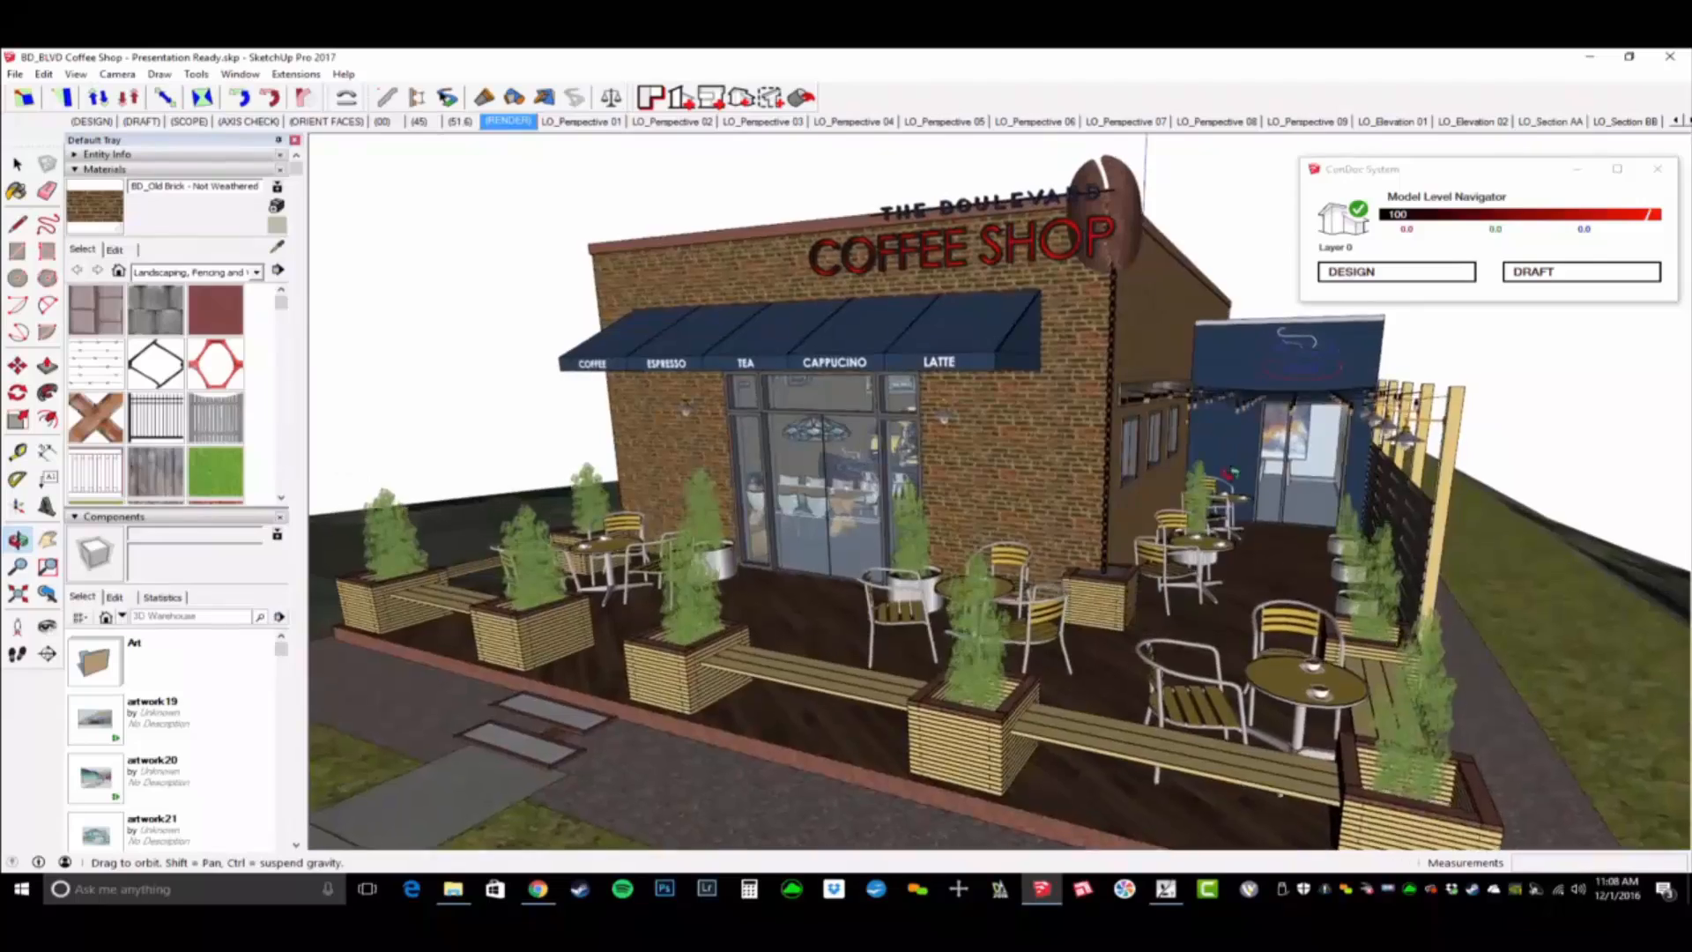
middle_click_drag(1020, 467, 1069, 451)
scroll(1025, 462, "up", 10)
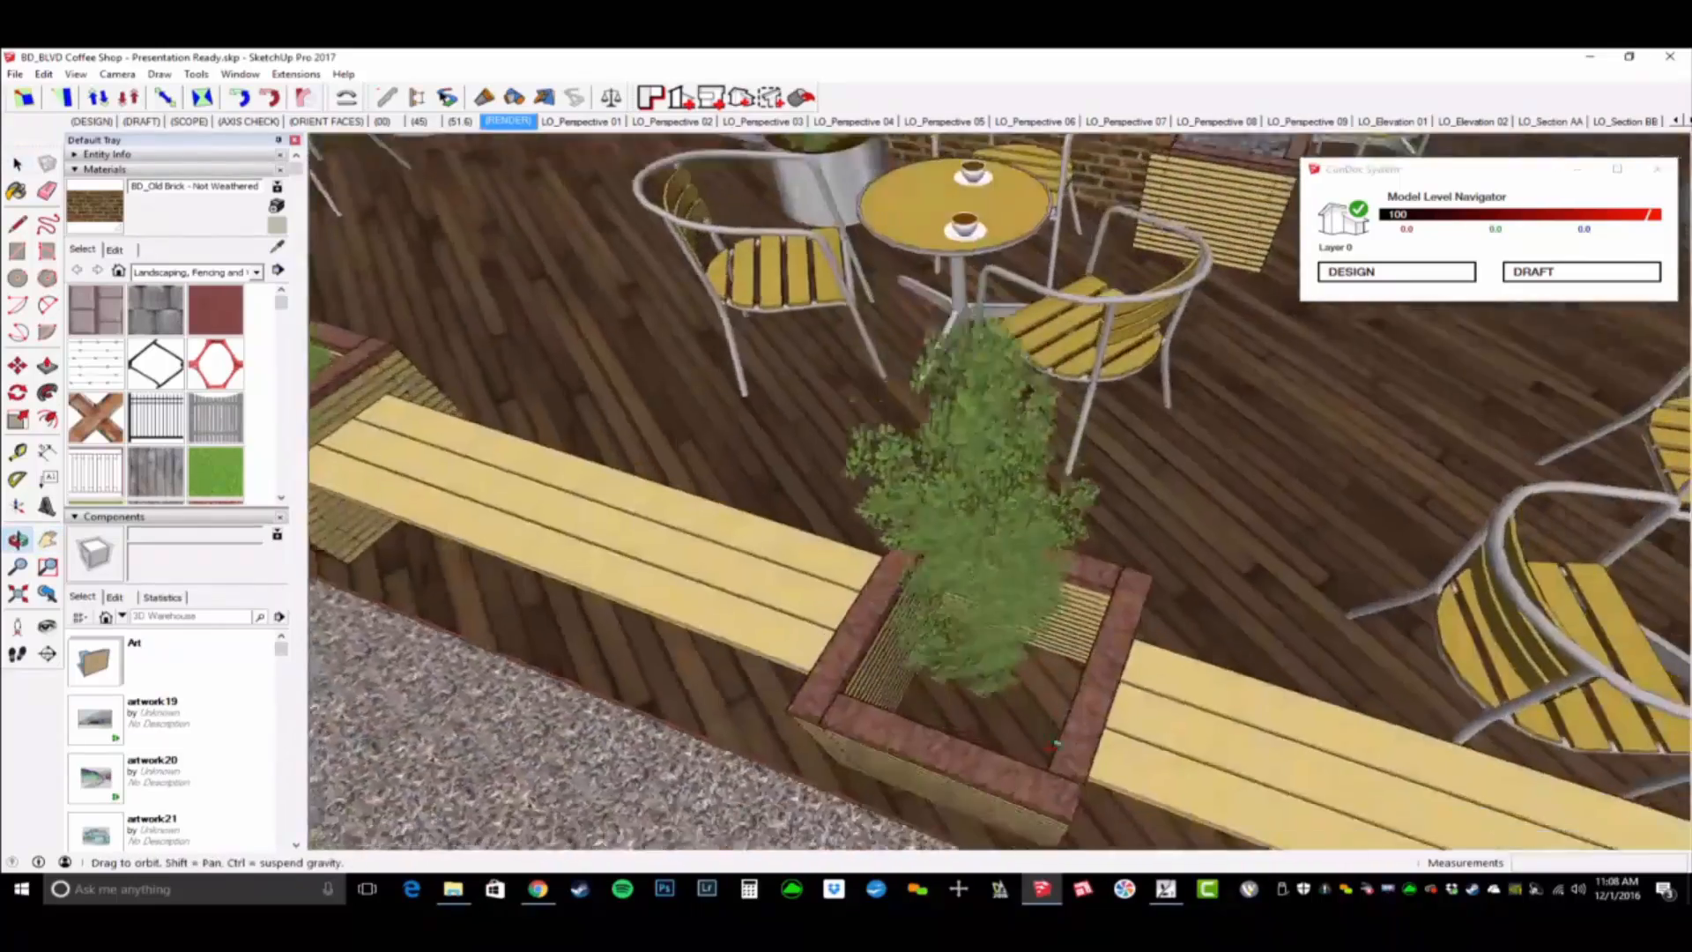
middle_click_drag(1055, 744, 1144, 510)
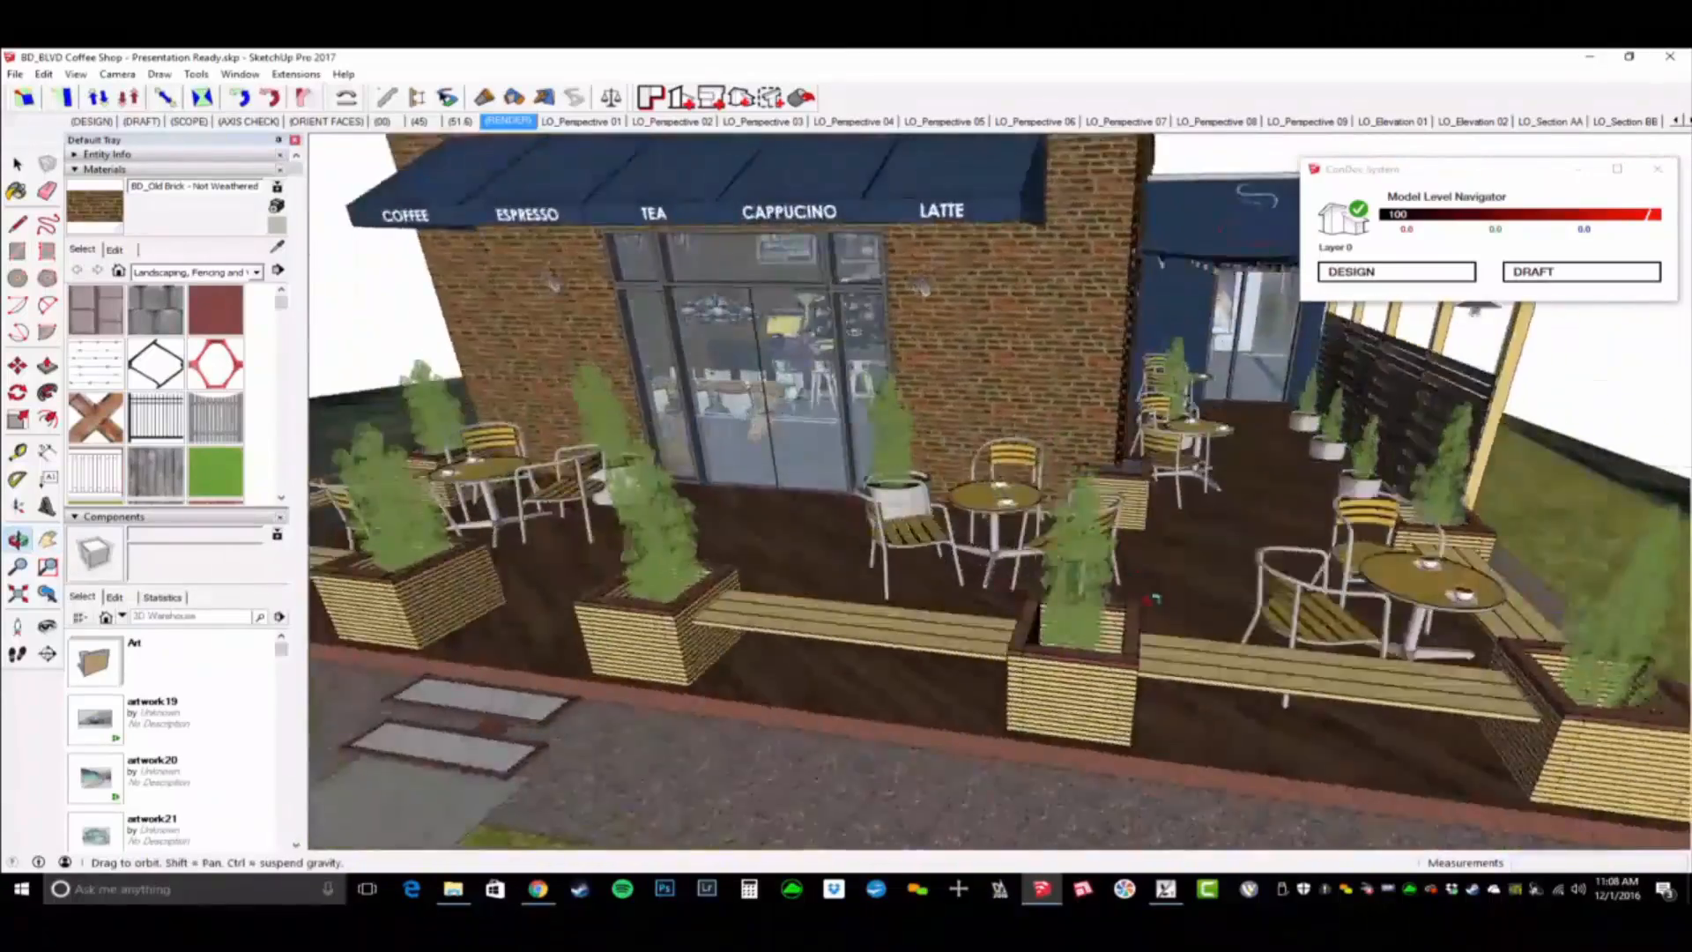
middle_click_drag(1151, 599, 1106, 462)
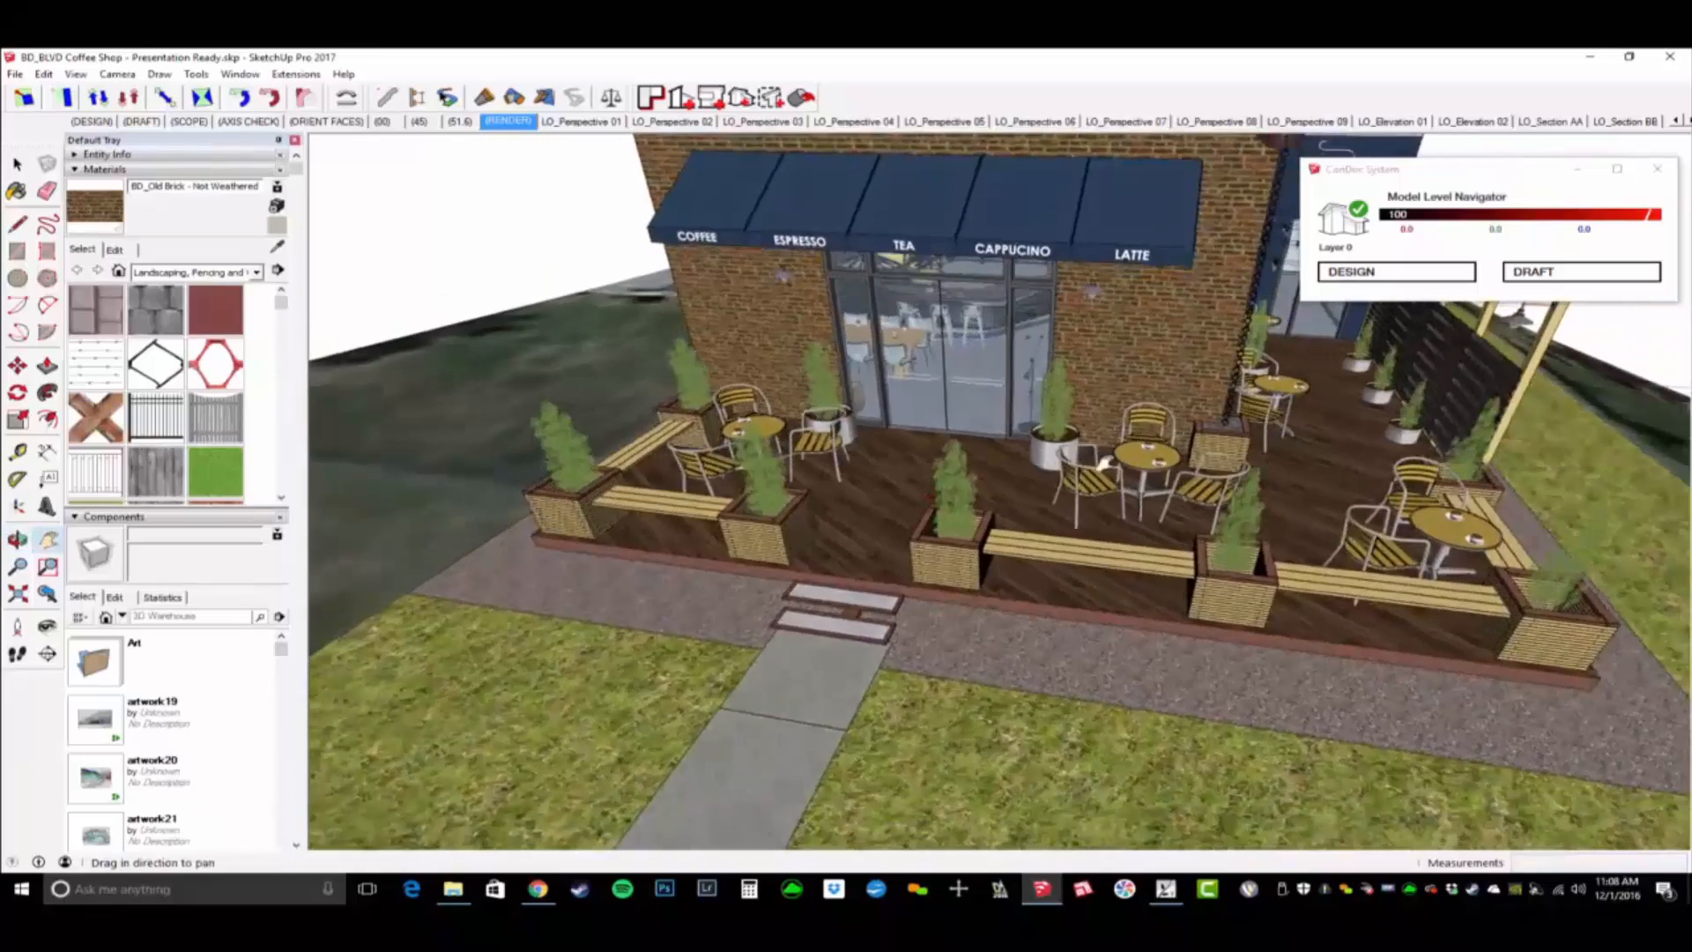
middle_click_drag(1113, 591, 1055, 314)
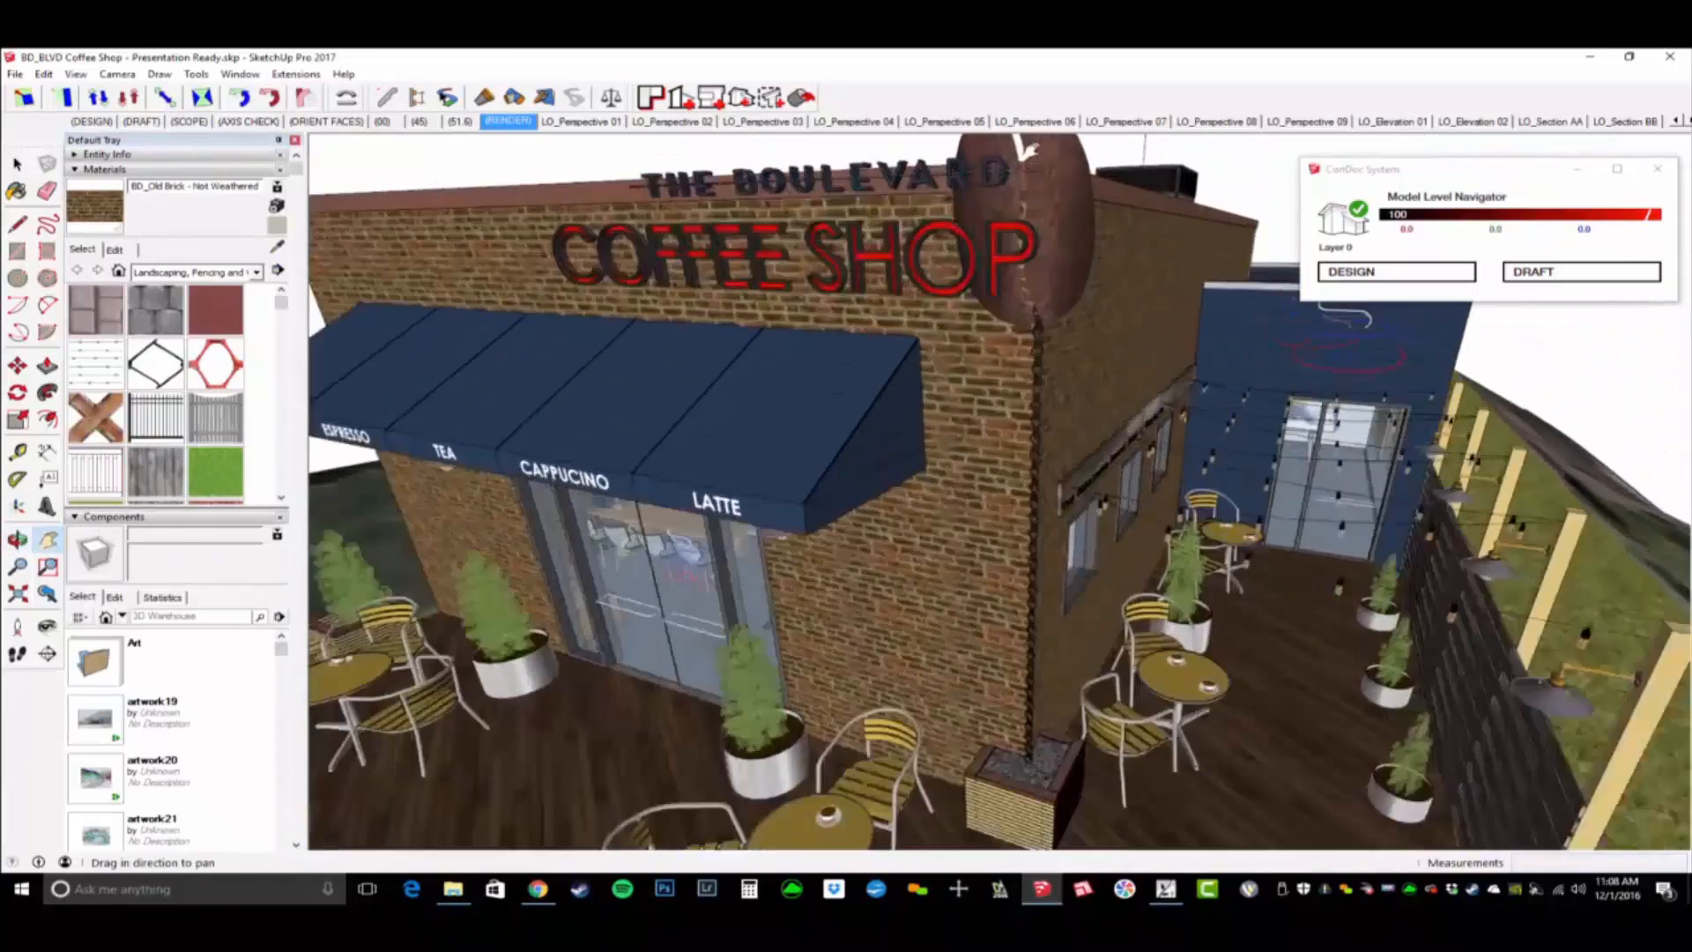
- Sample the material of the coffee bean sign and the leaf material of a patio planter shrub
key("b")
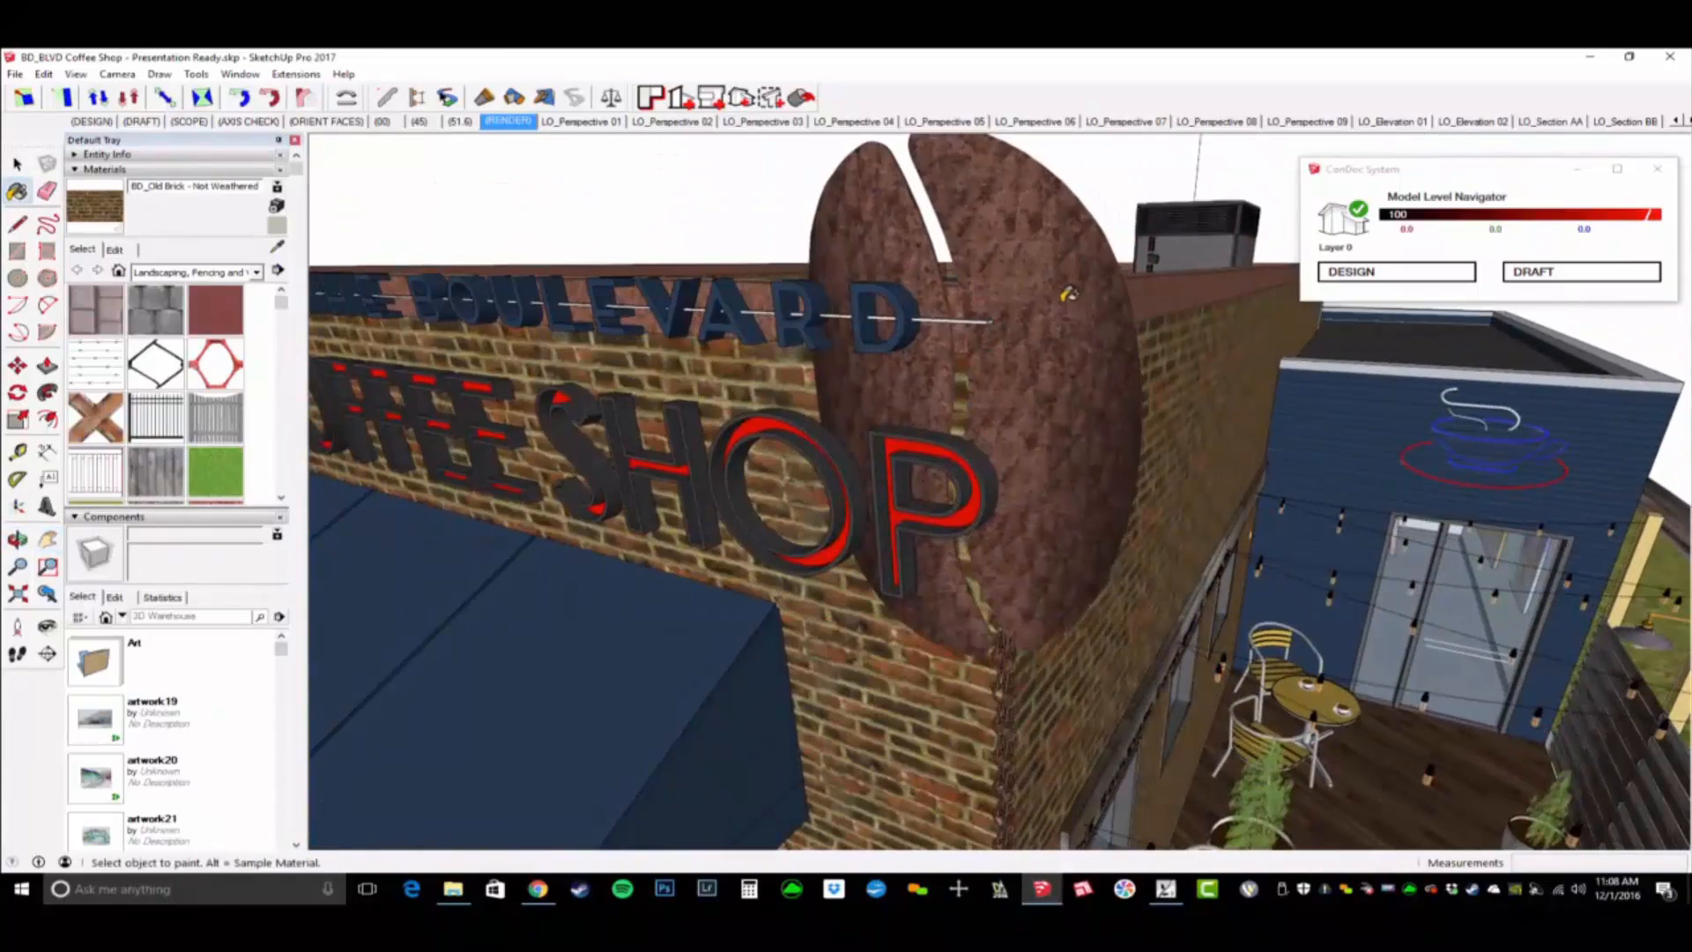
left_click(1069, 296, "alt")
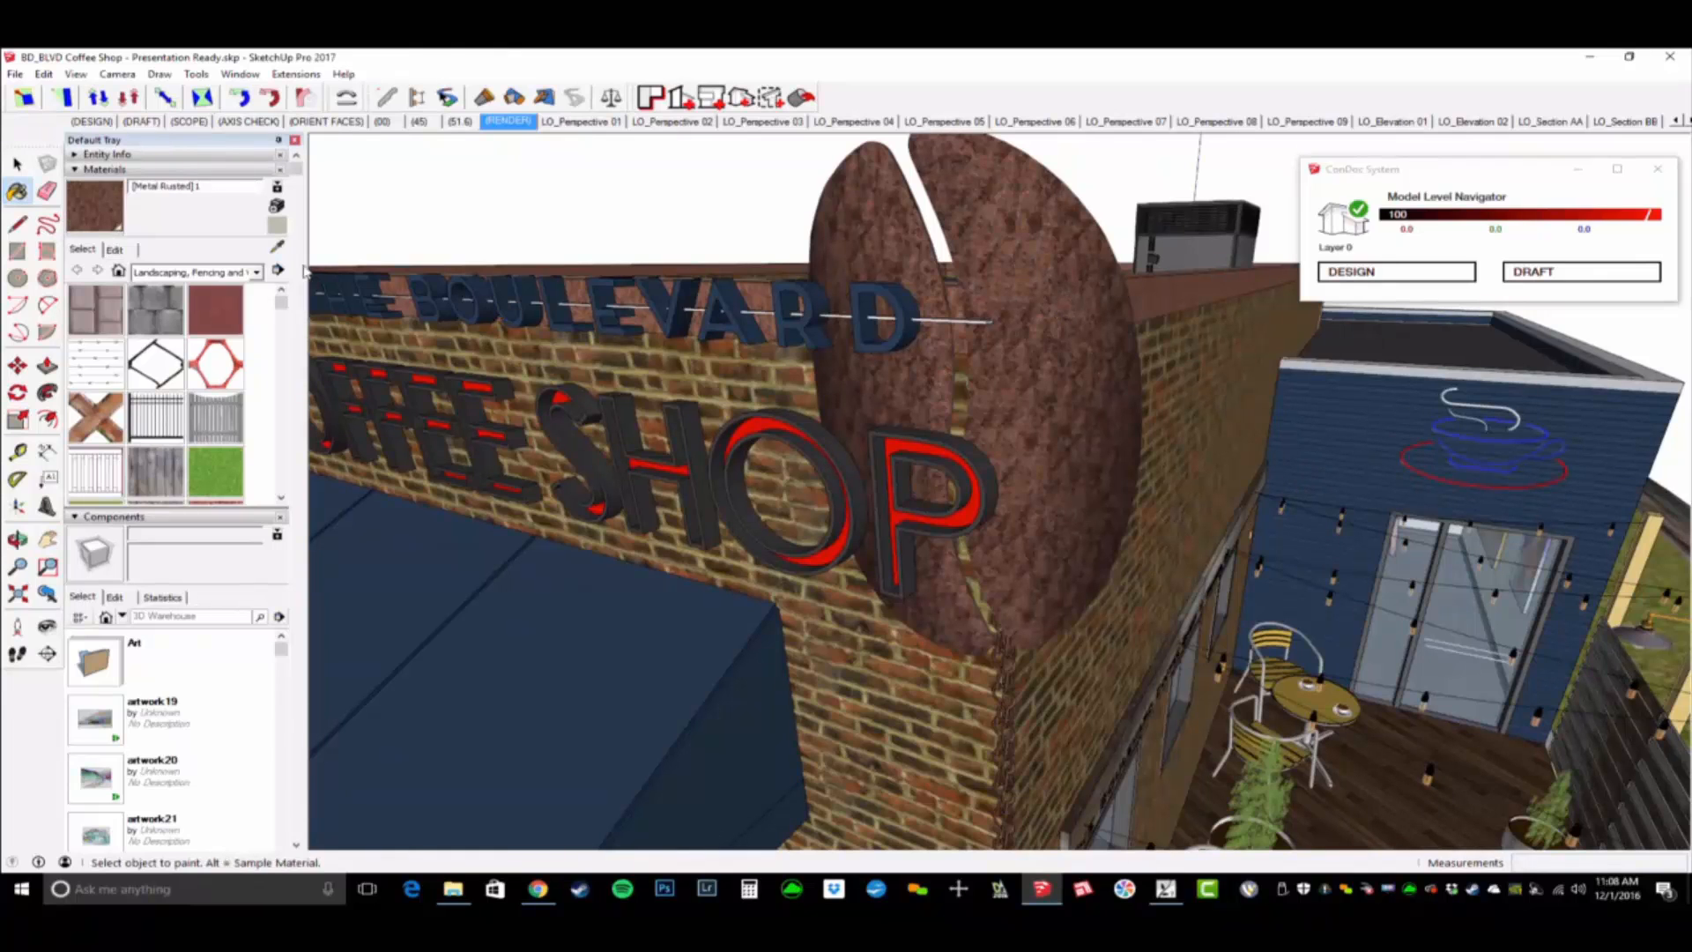
middle_click_drag(972, 404, 917, 520)
scroll(919, 526, "down", 4)
mouse_move(952, 630)
middle_mouse_down("shift")
mouse_move(963, 677)
mouse_move(1269, 177)
middle_mouse_up("shift")
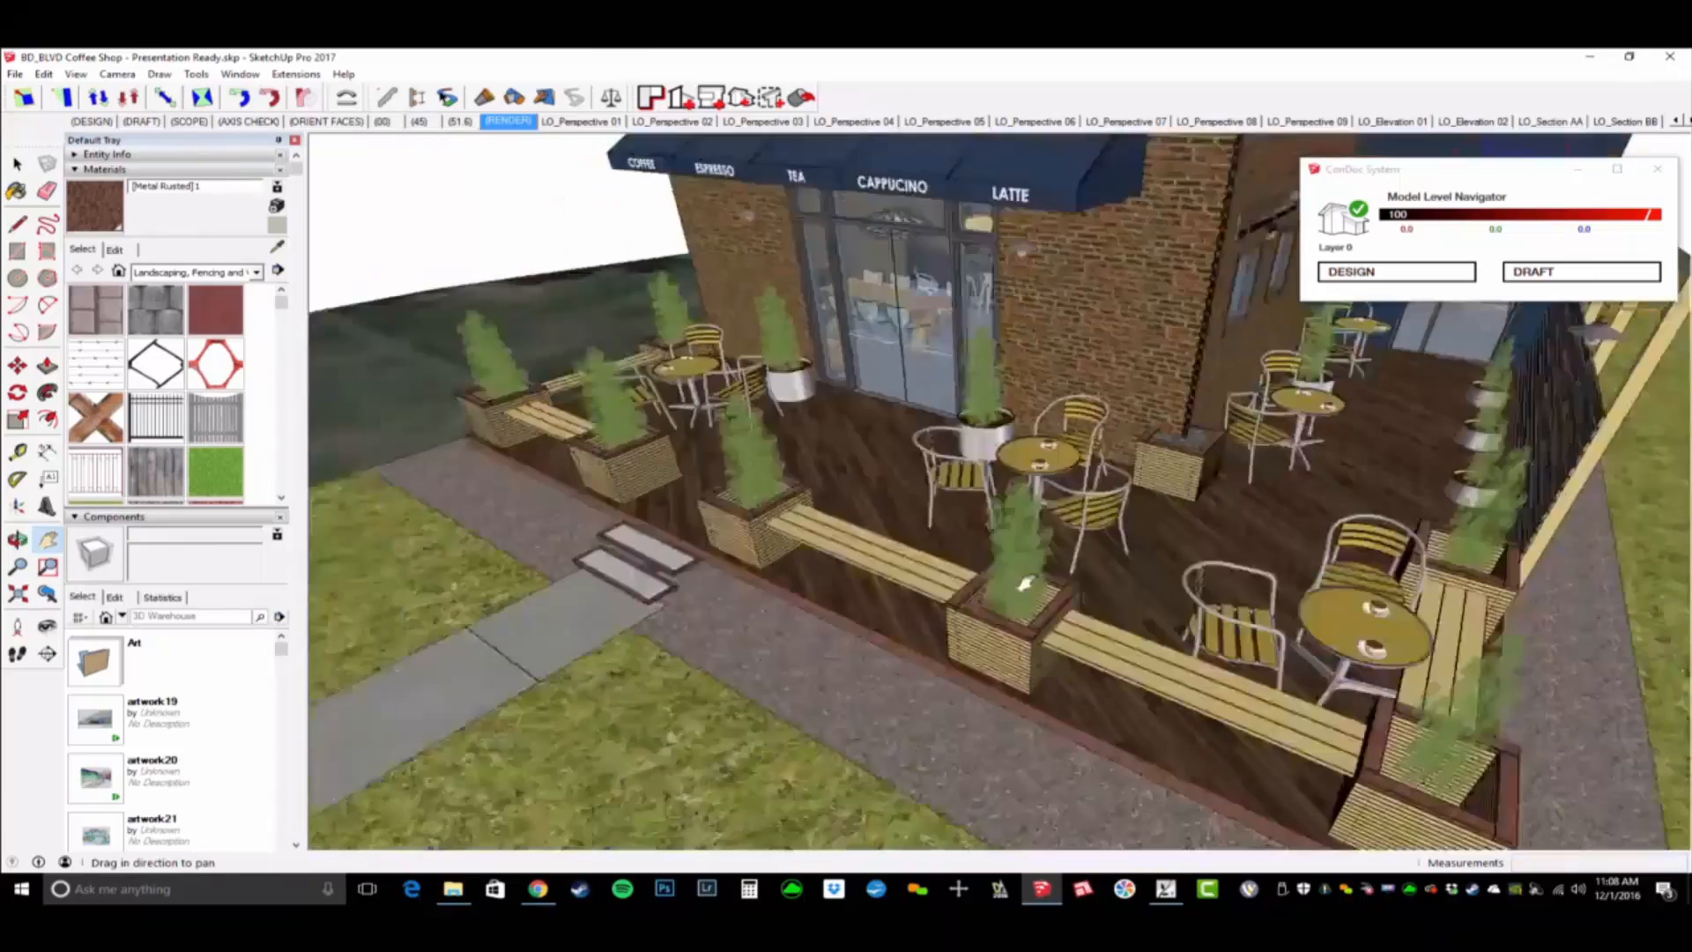
scroll(1022, 586, "up", 4)
left_click(1079, 441, "alt")
- Draw a rectangle about 12' 9" by 3' on the gravel strip beside the patio's corner planter
scroll(1080, 441, "down", 5)
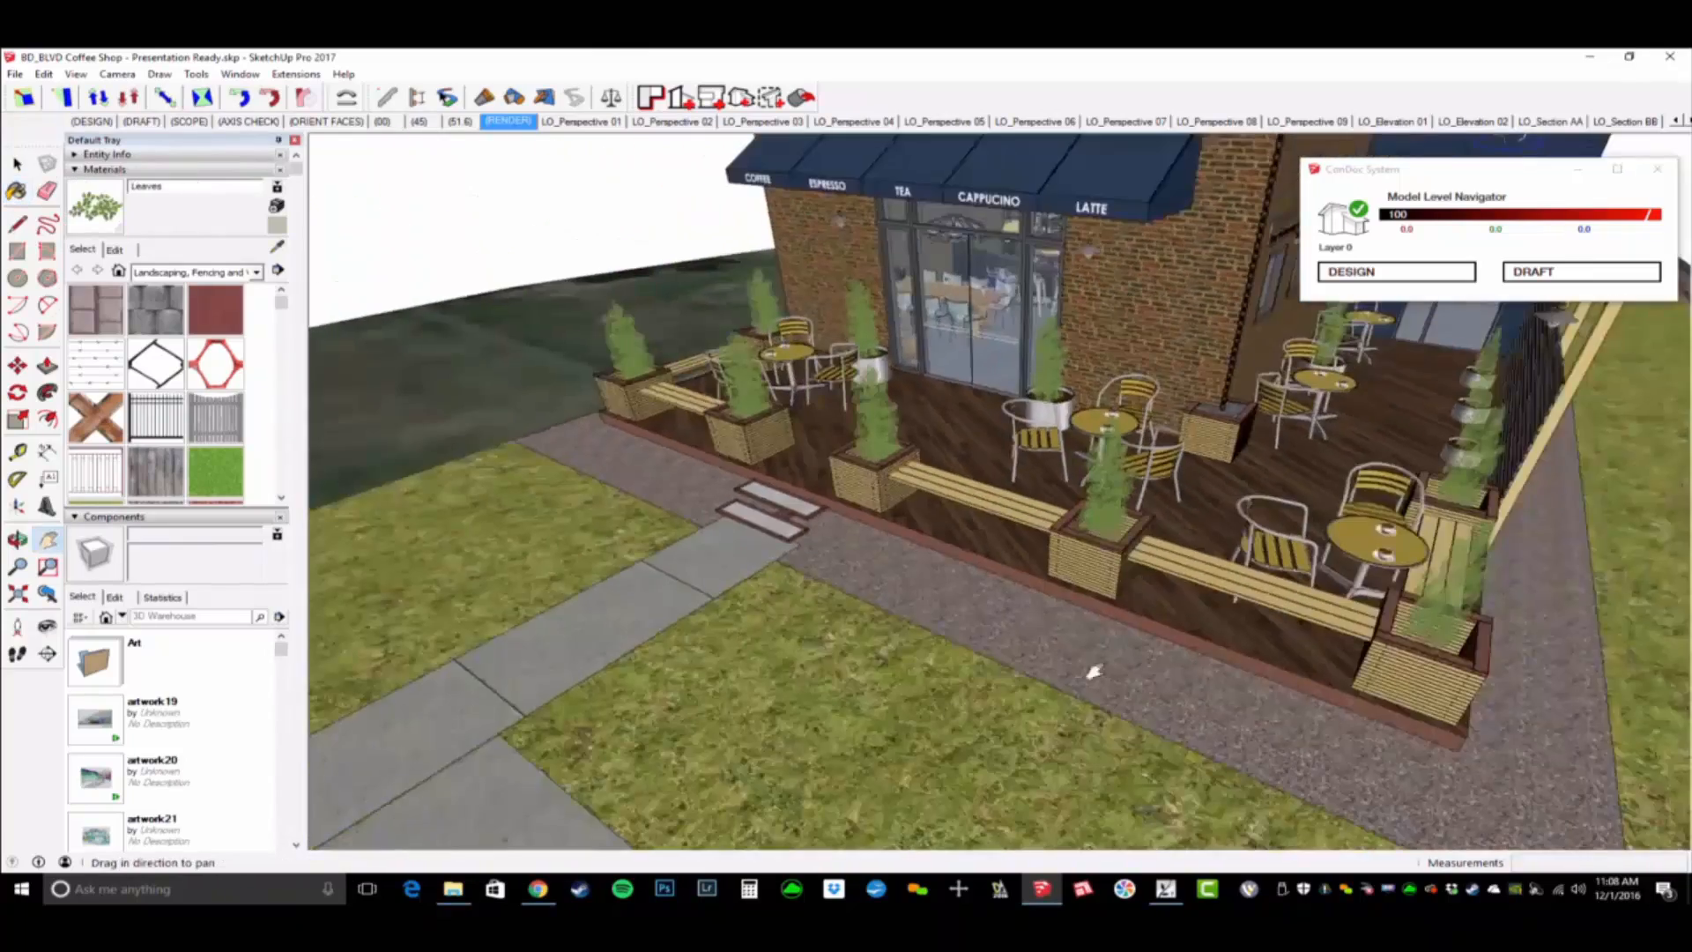
middle_click_drag(1096, 672, 1423, 687, "shift")
scroll(1058, 529, "up", 5)
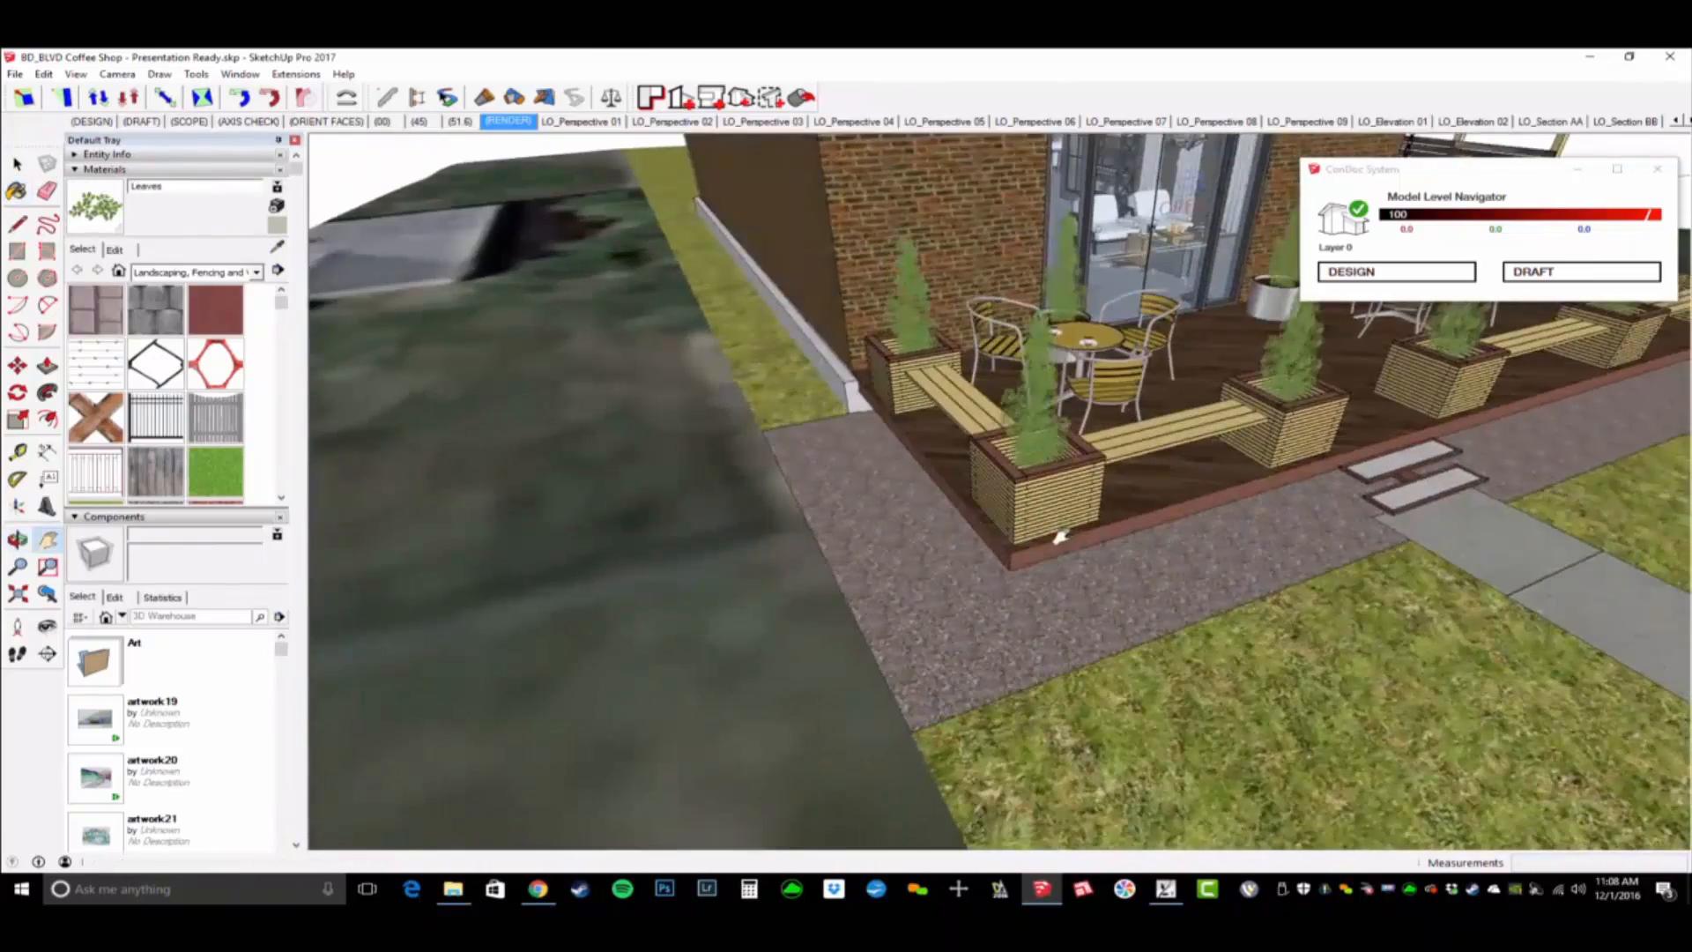
key("r")
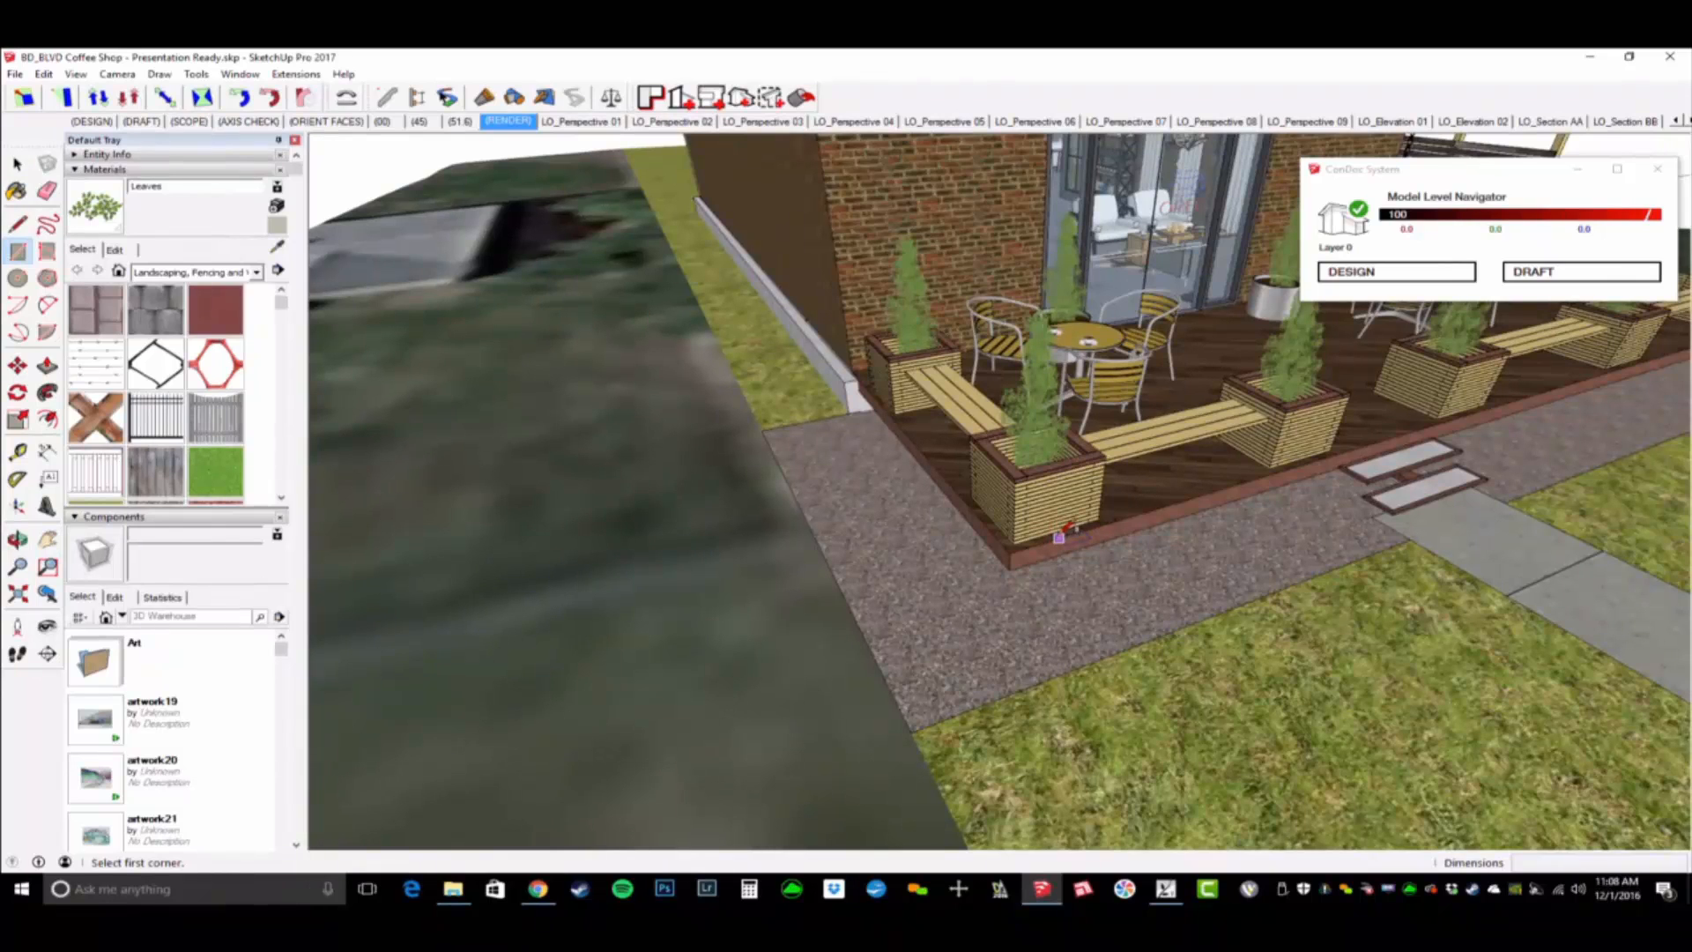
scroll(776, 441, "up", 2)
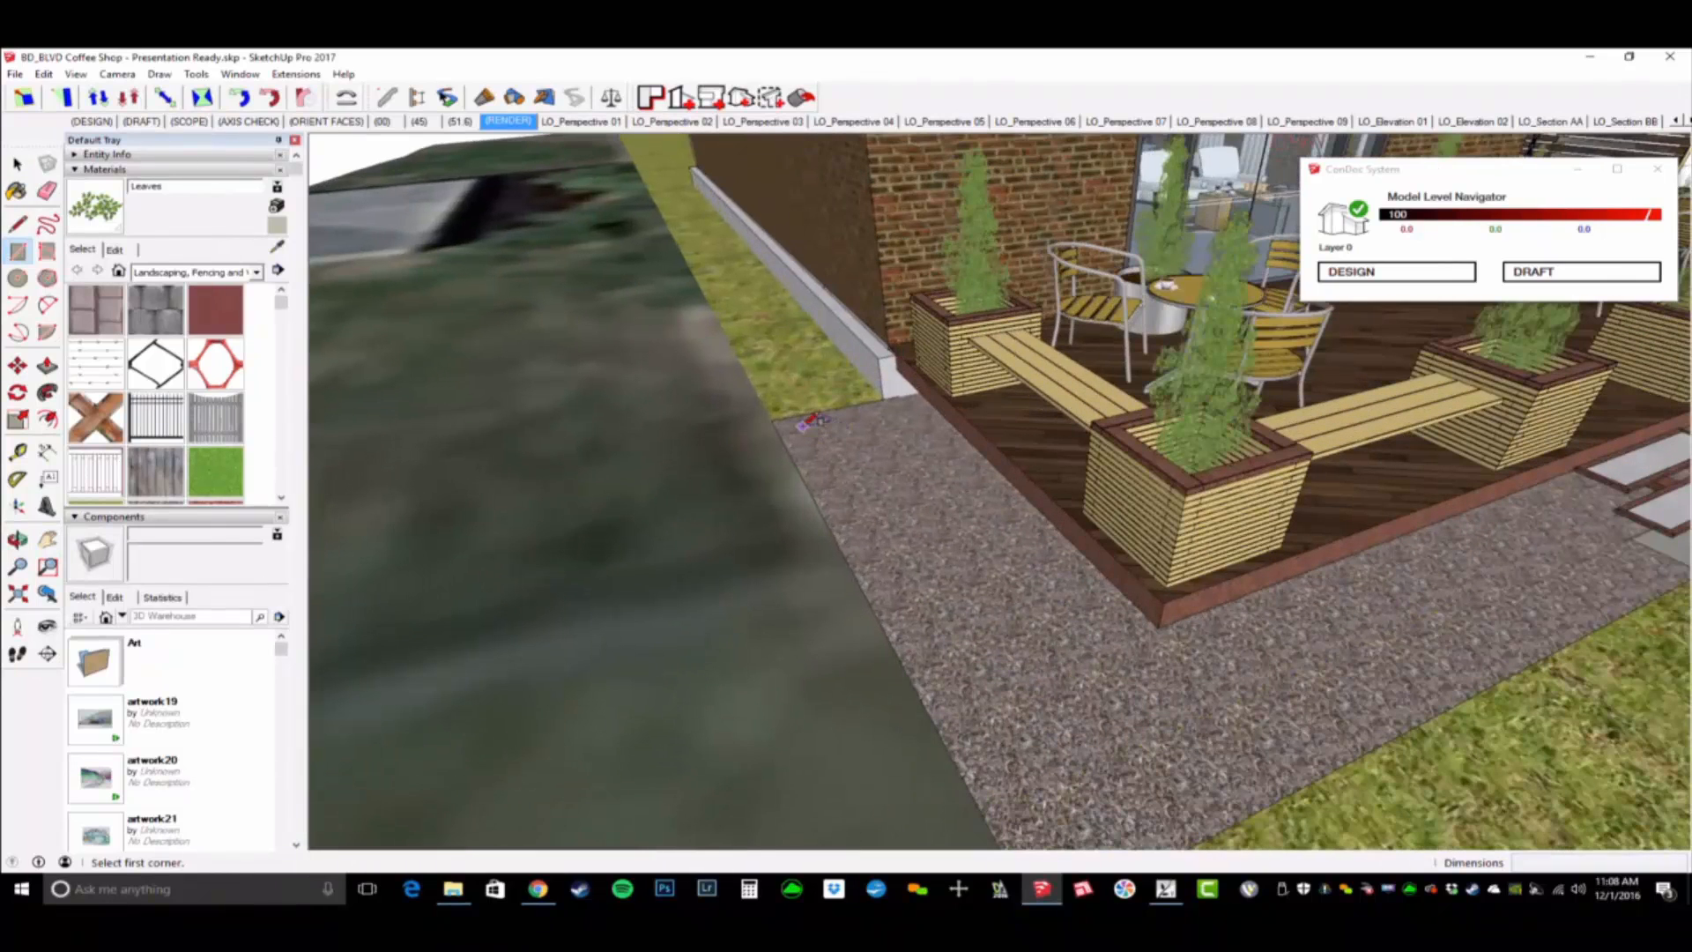
left_click(795, 430)
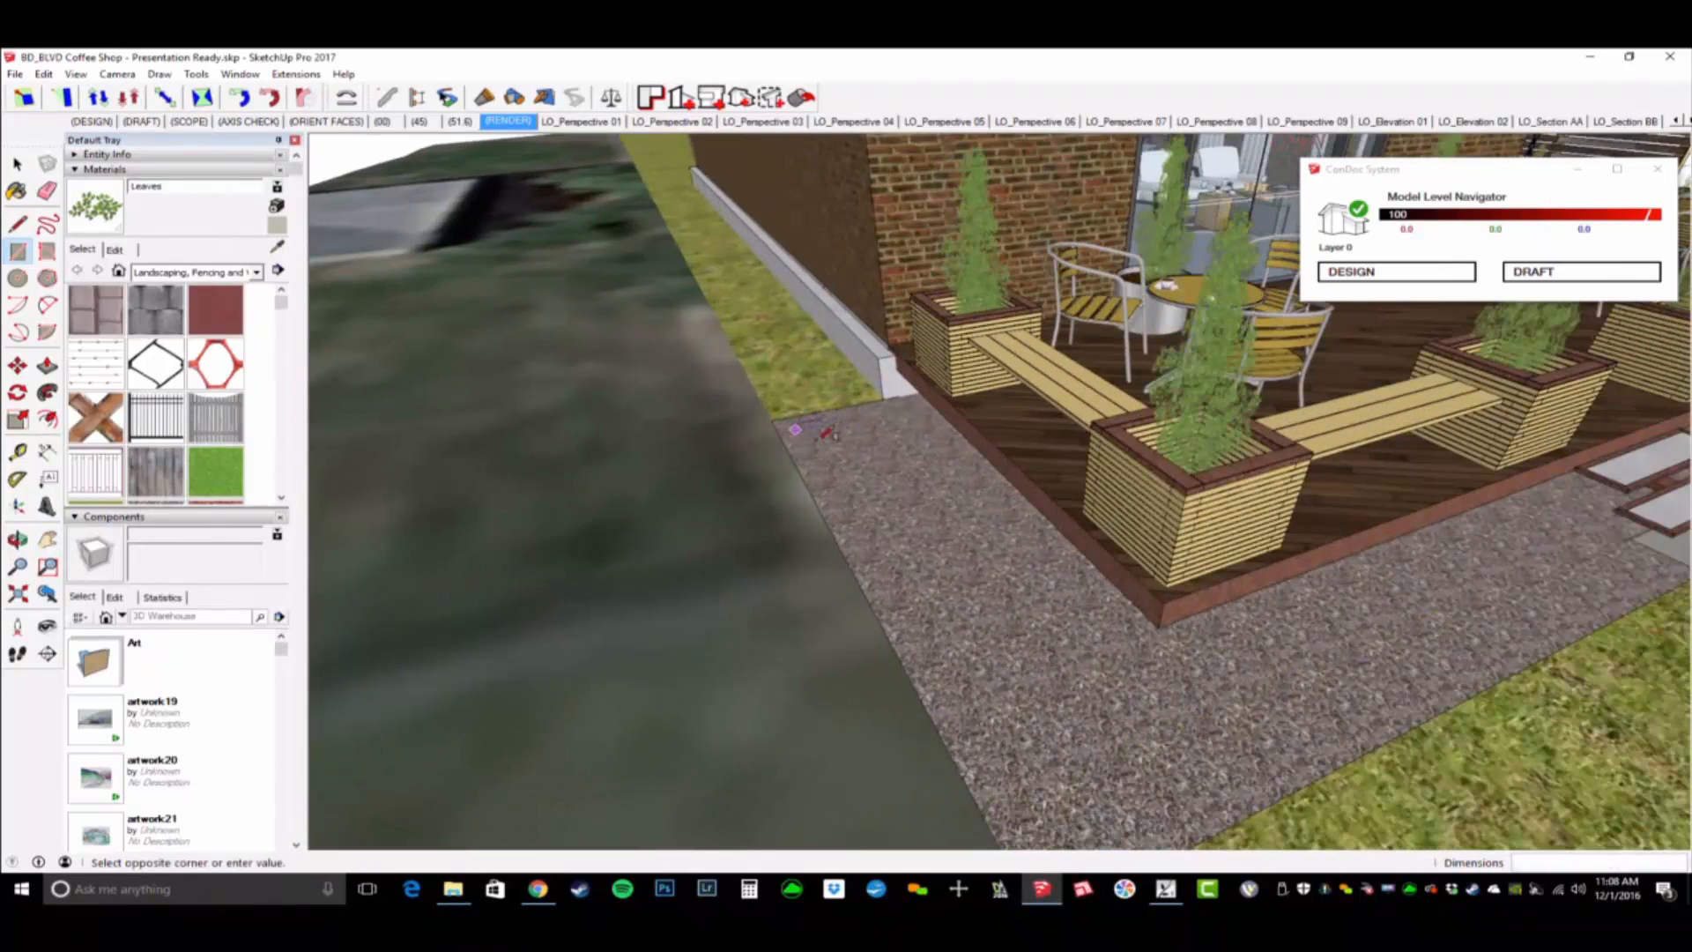
left_click(1241, 764)
- Push/Pull the gravel-strip rectangle up into a low wall and extend it about 9' 9" along the patio front to the entrance steps
middle_click_drag(1242, 763, 738, 499)
key("p")
left_click(974, 653)
left_click(943, 544)
left_click(827, 658)
left_click(908, 643)
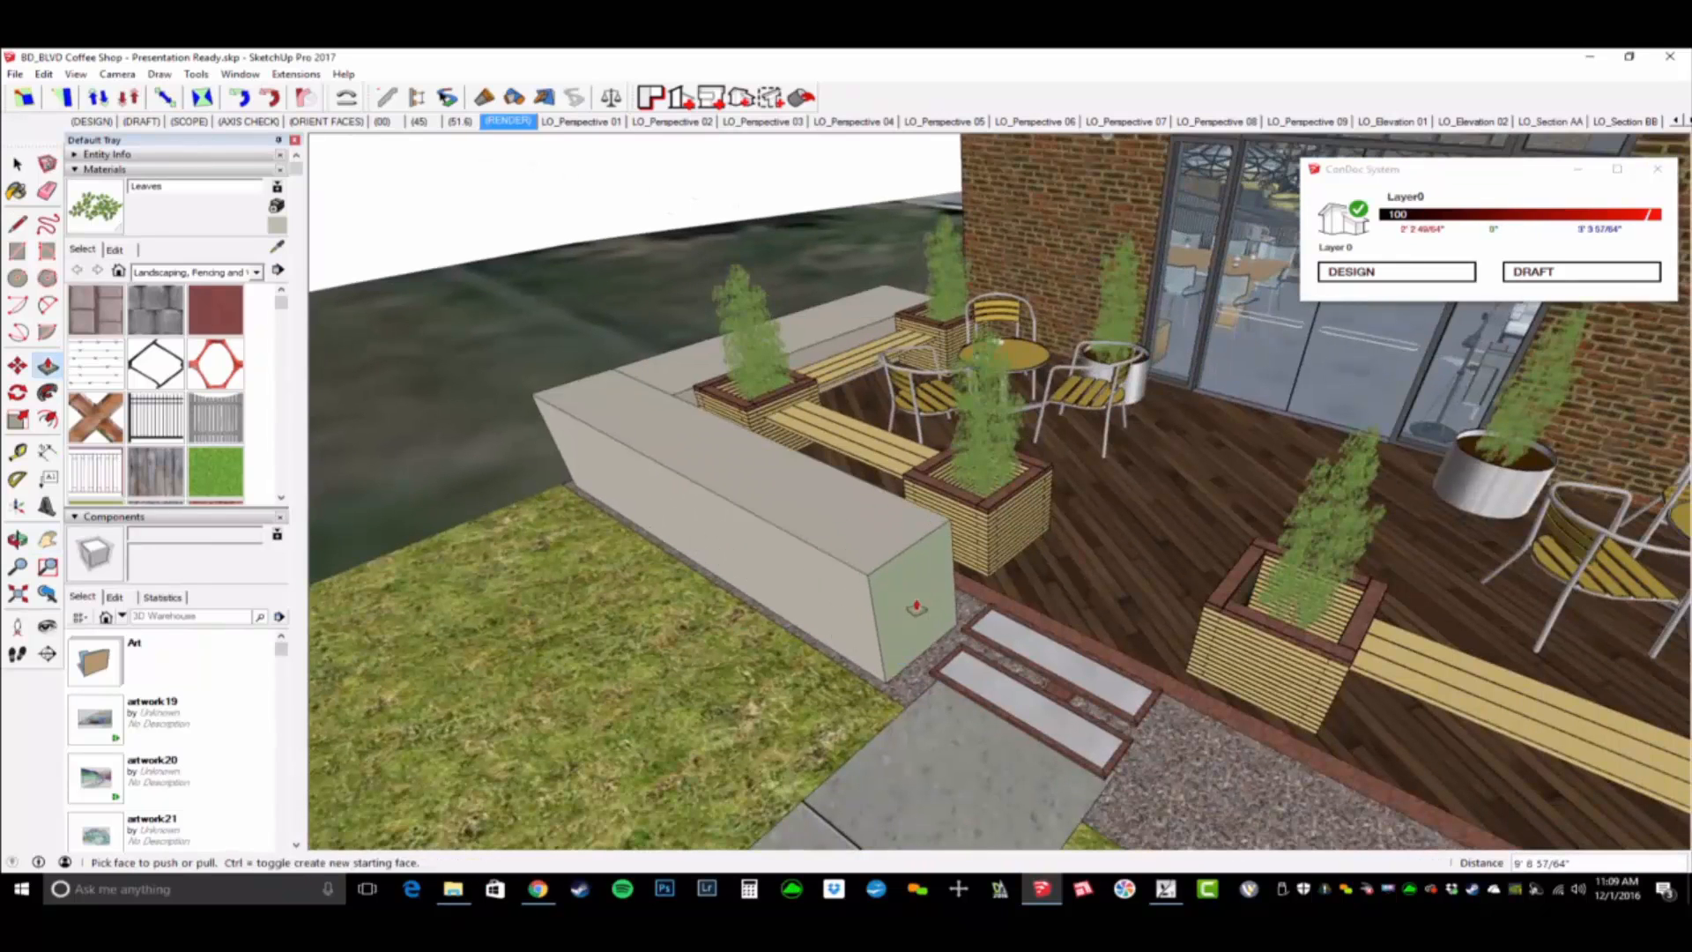
- Copy the wall's end face about 5' 9" across the entrance steps and shift the copy about 7 1/2" farther along the patio front
middle_click_drag(949, 609, 793, 535)
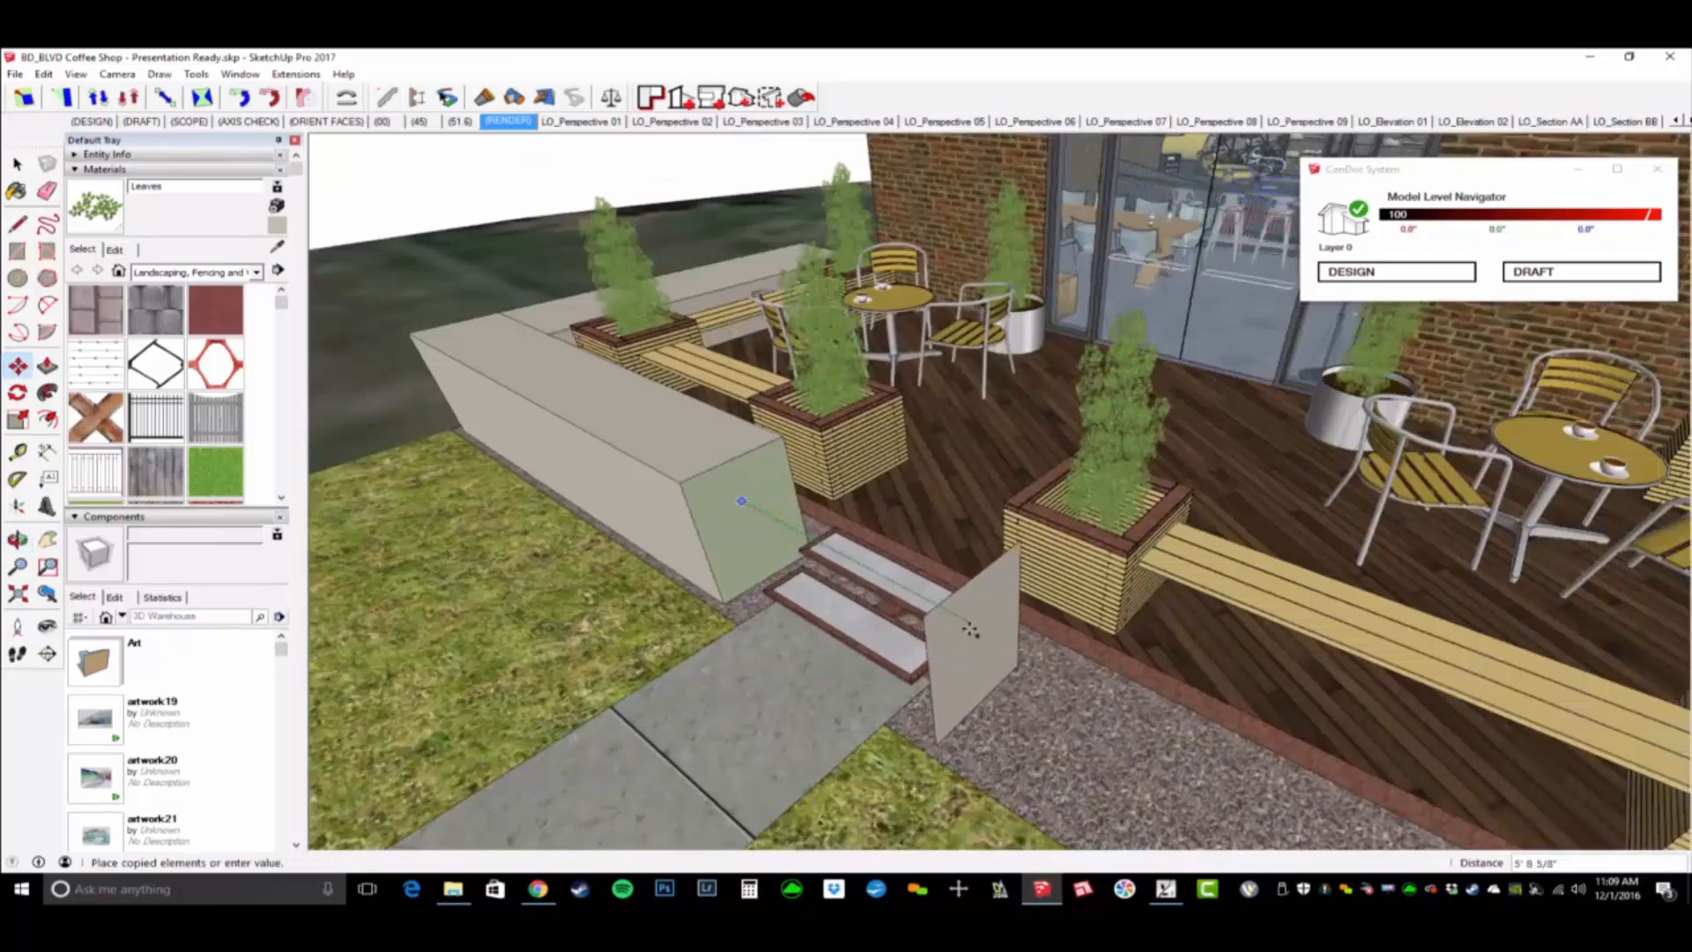
left_click(965, 627)
scroll(1031, 675, "down", 1)
middle_click_drag(998, 676, 947, 646, "shift")
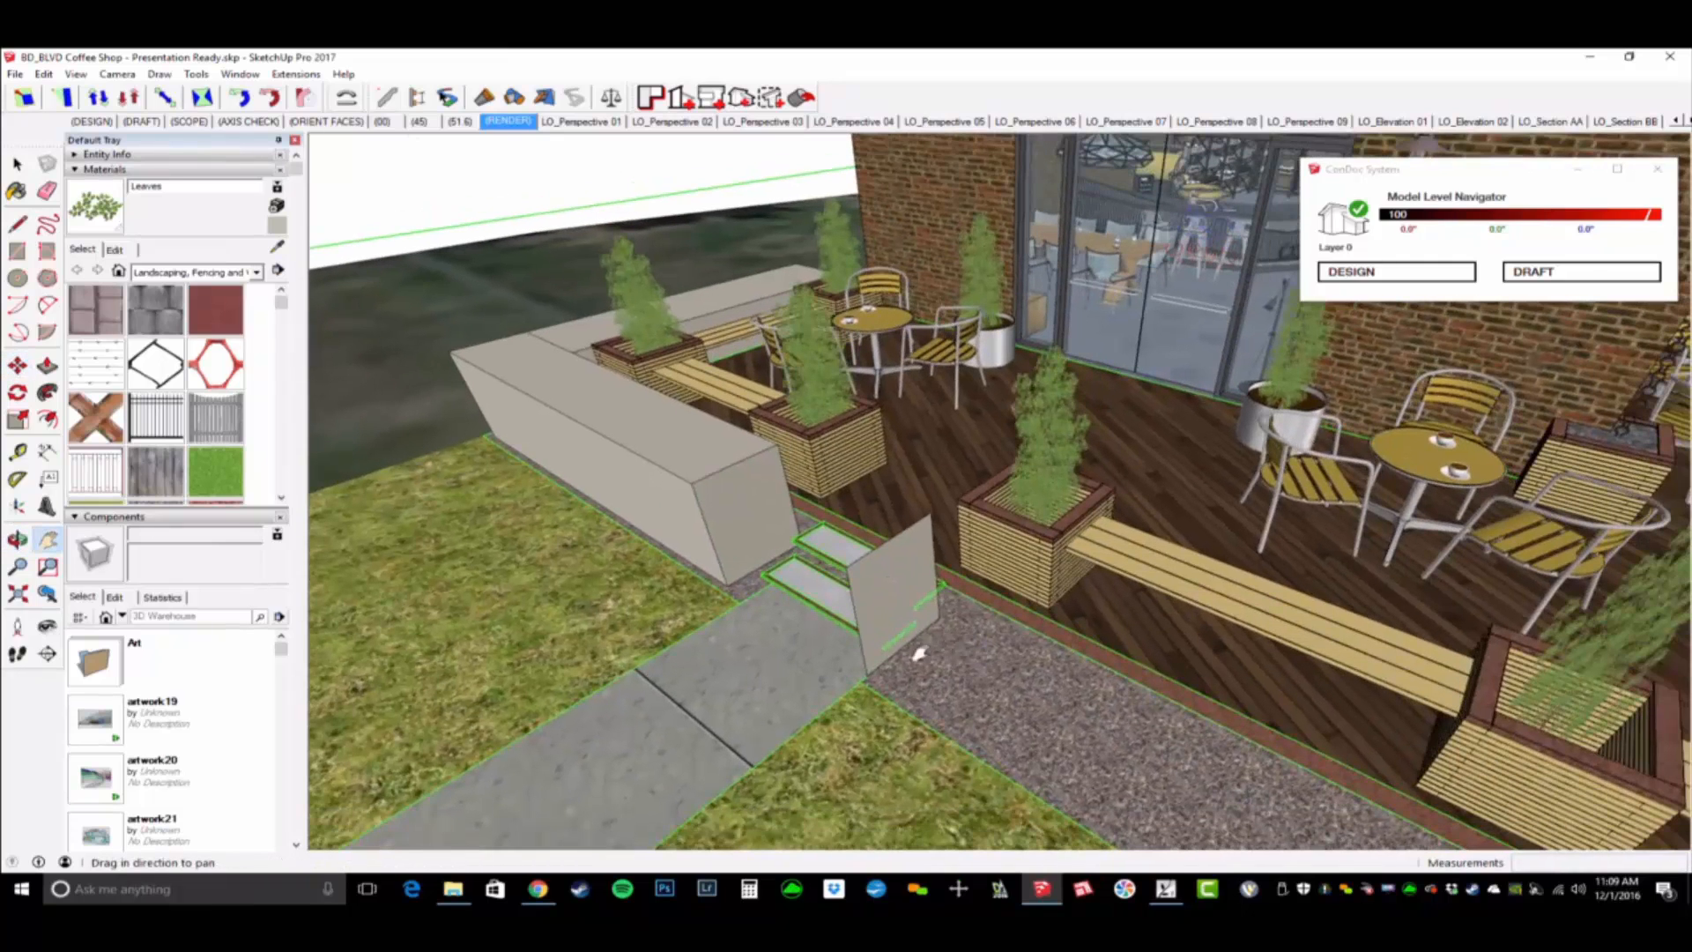
key("m")
left_click(927, 579)
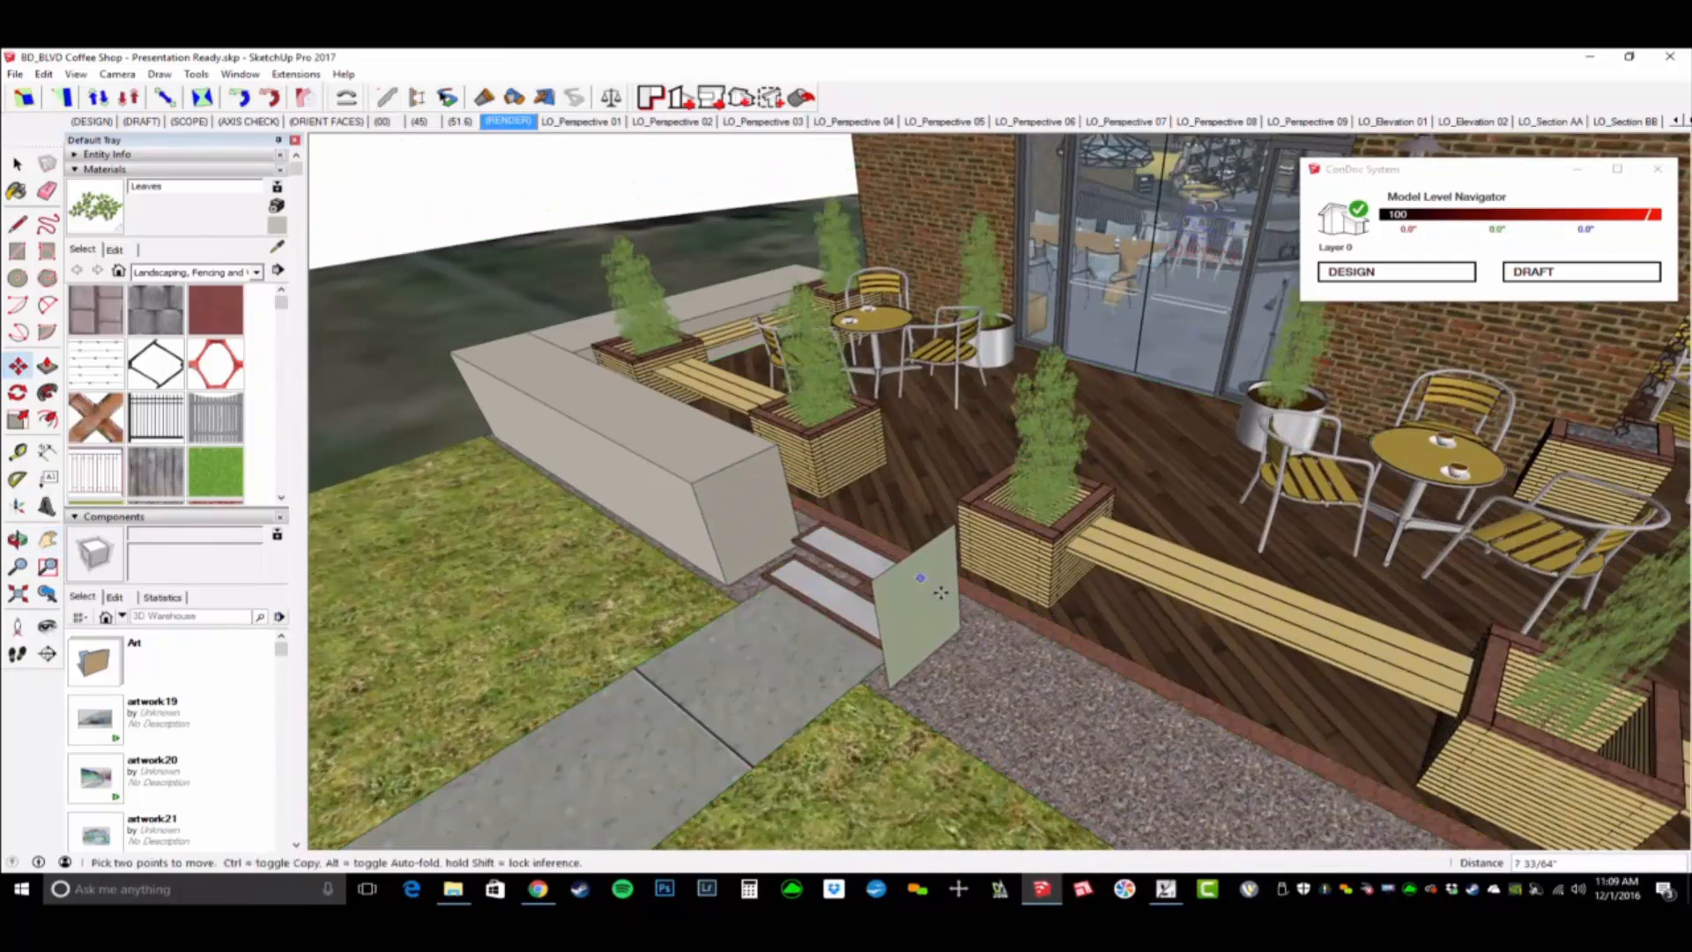
- Push/Pull the copied face along the patio front for about 21', and add a corner segment about 2' 4" long up to the gravel's edge
key("p")
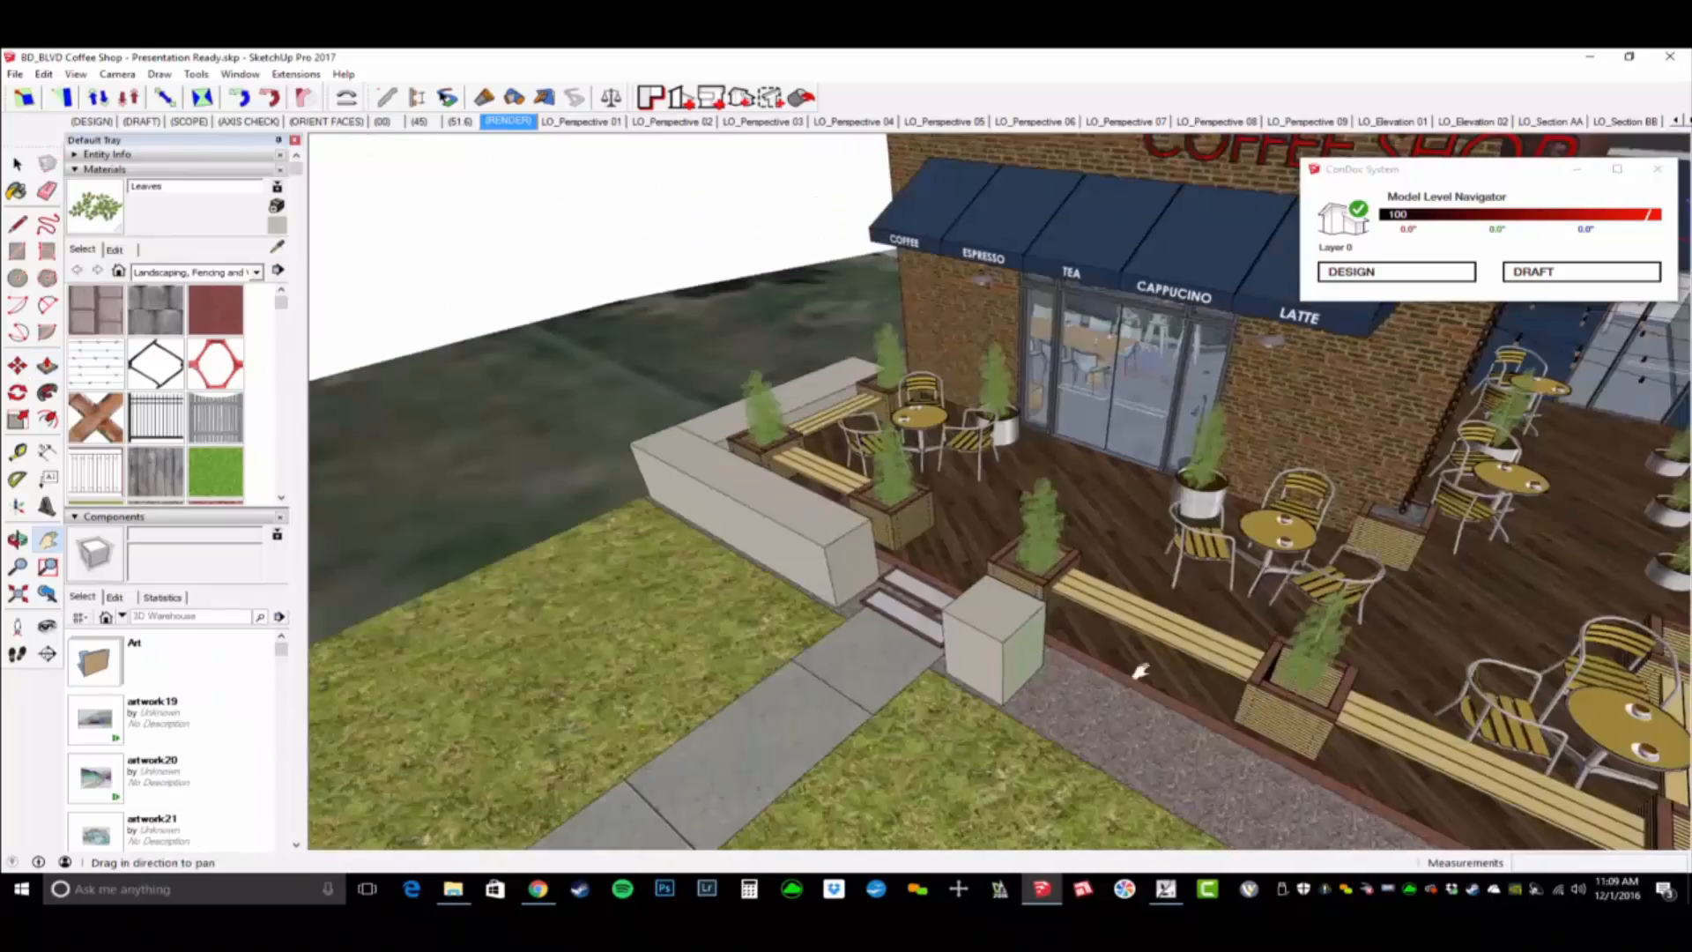
middle_click_drag(1139, 671, 692, 494, "shift")
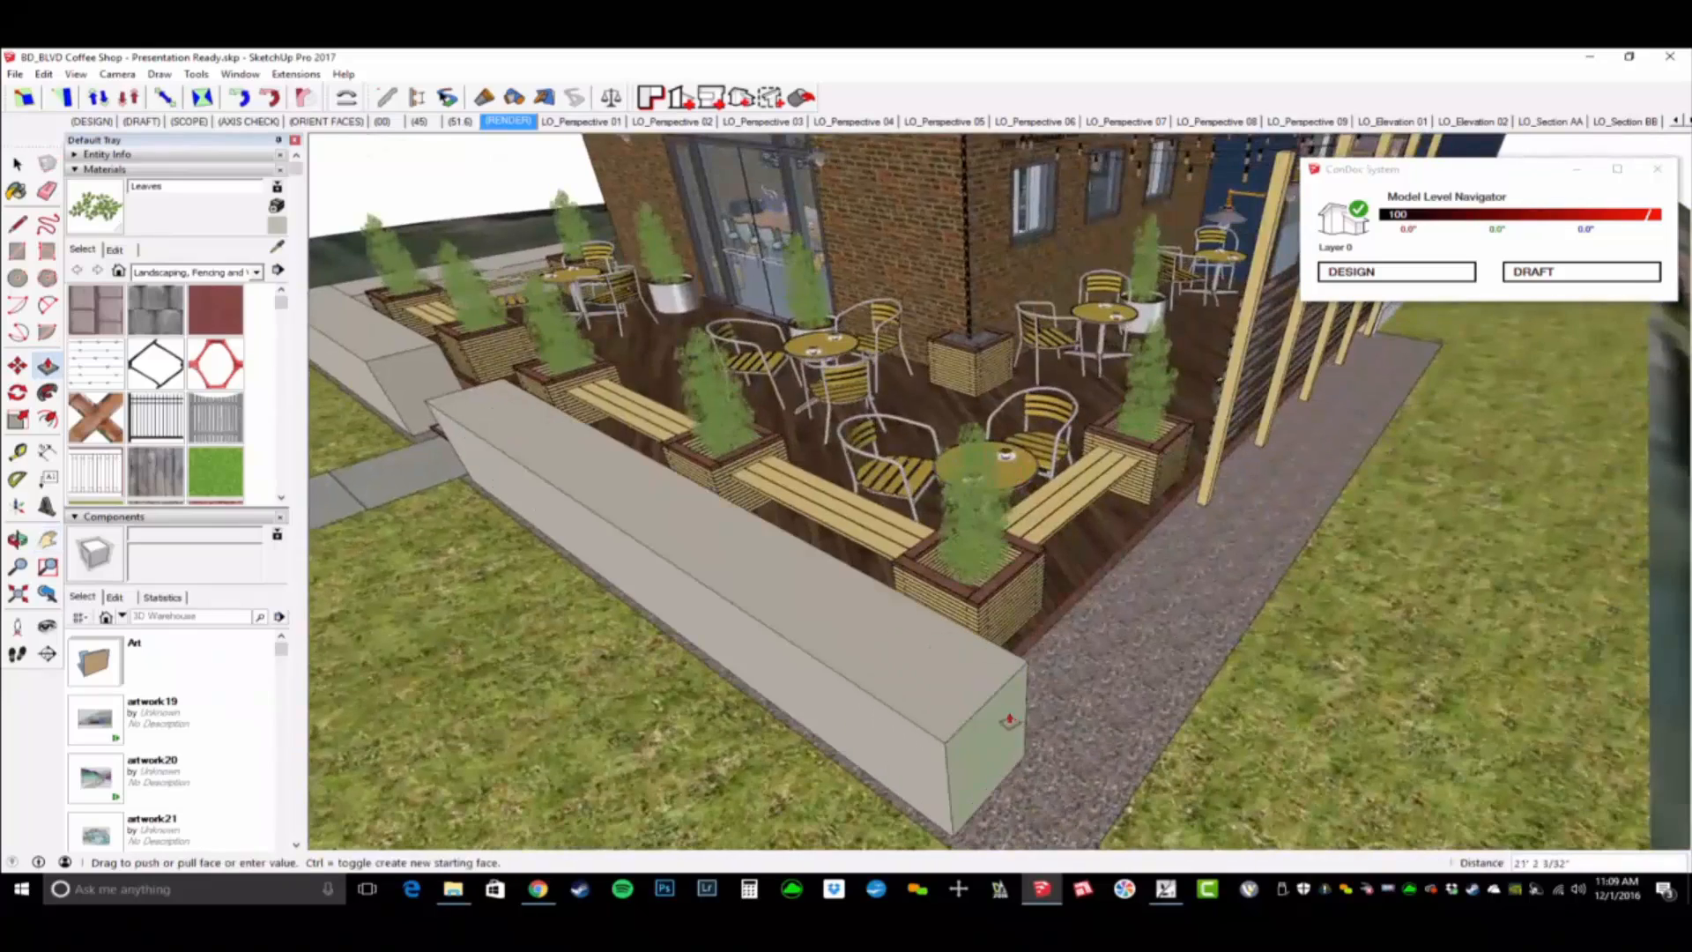
left_click(987, 703)
left_click(983, 705)
middle_click_drag(1031, 718, 667, 579)
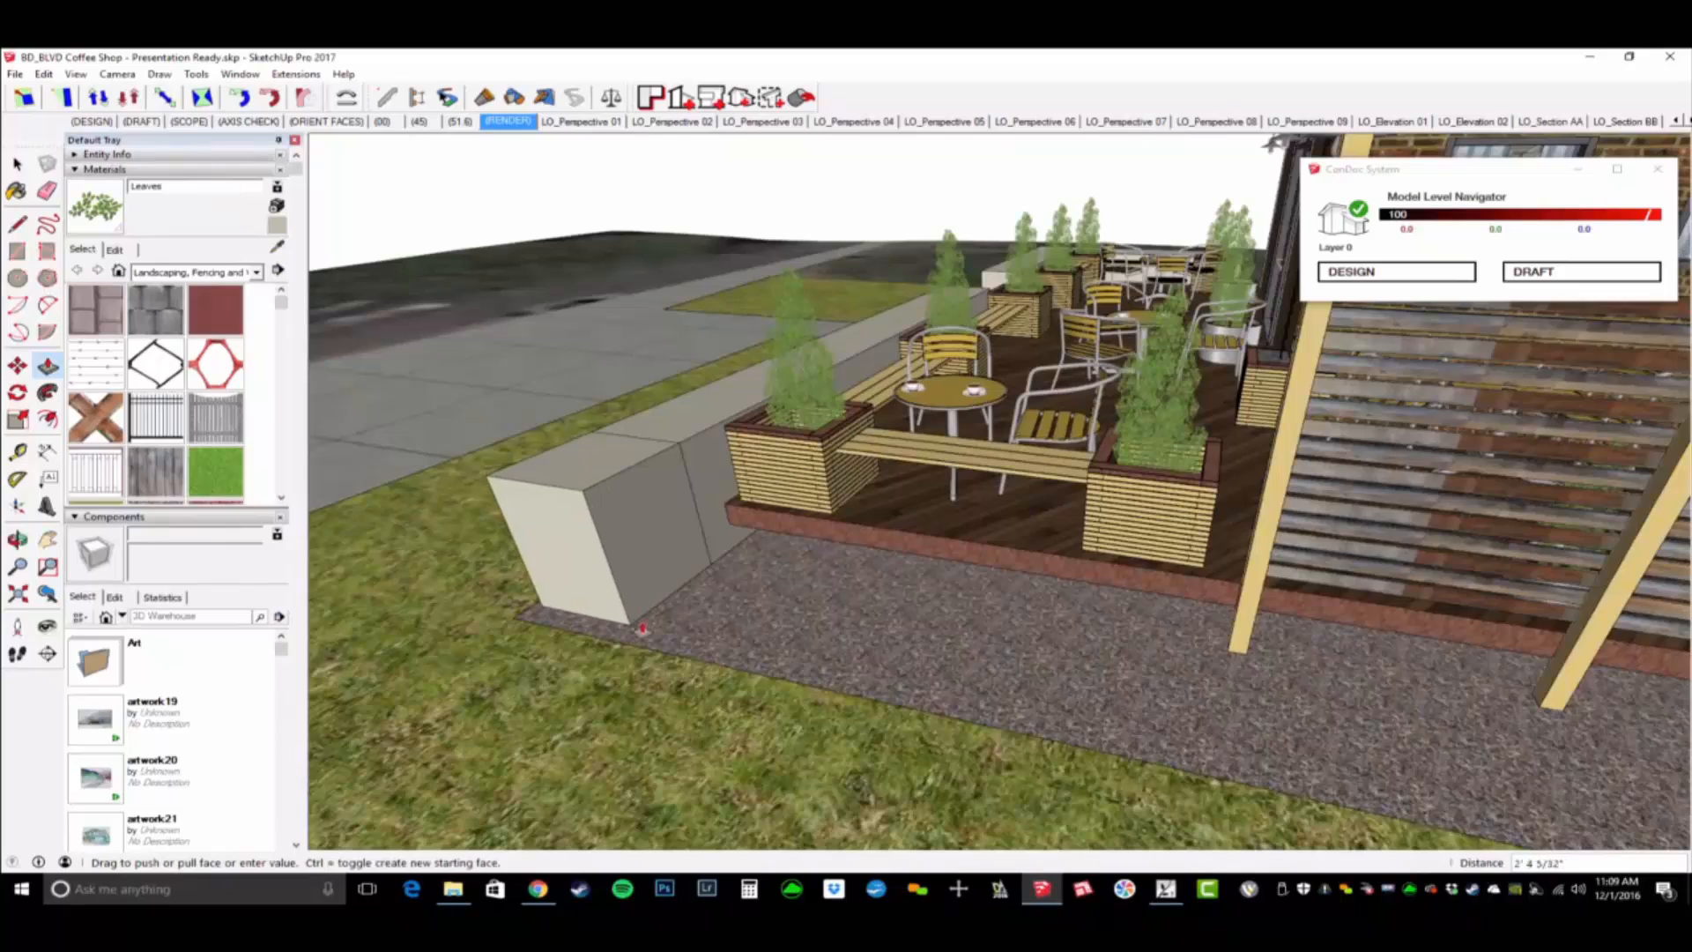
left_click(642, 631)
- Push/Pull the corner segment's inner side face along the patio's slatted fence to the blue building extension
left_click(663, 582)
scroll(780, 592, "down", 1)
middle_click_drag(784, 589, 211, 546, "shift")
scroll(779, 598, "down", 2)
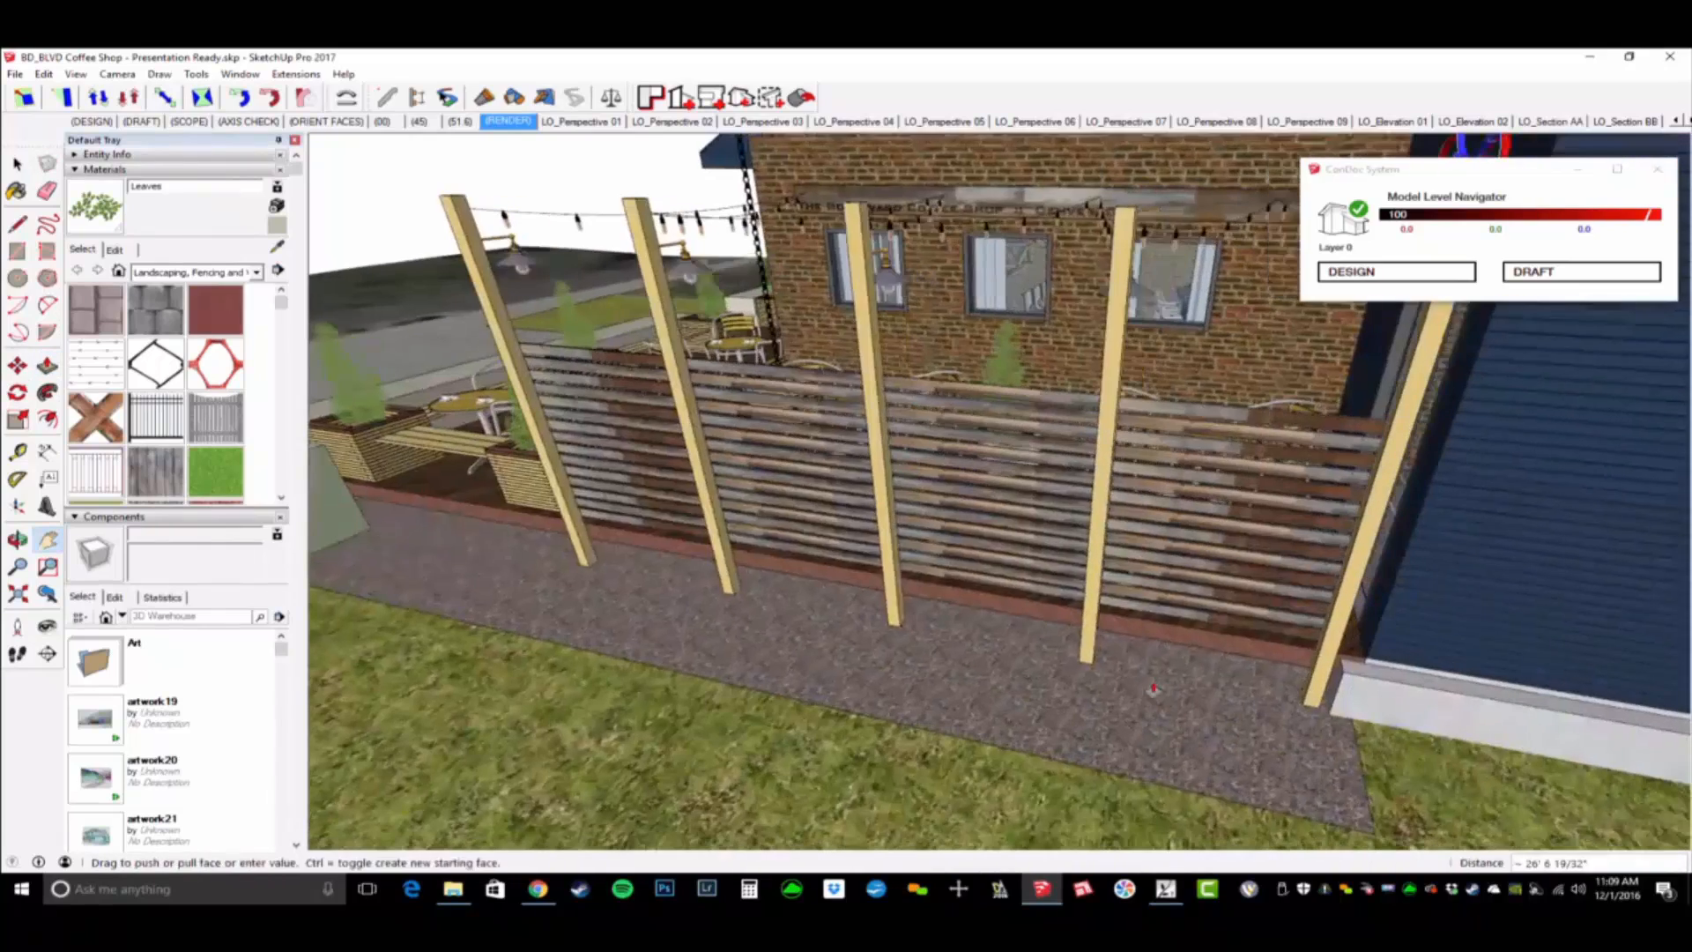
left_click(1326, 692)
scroll(1313, 696, "down", 2)
middle_click_drag(1132, 689, 1283, 657, "shift")
middle_click_drag(1283, 657, 1170, 649, "shift")
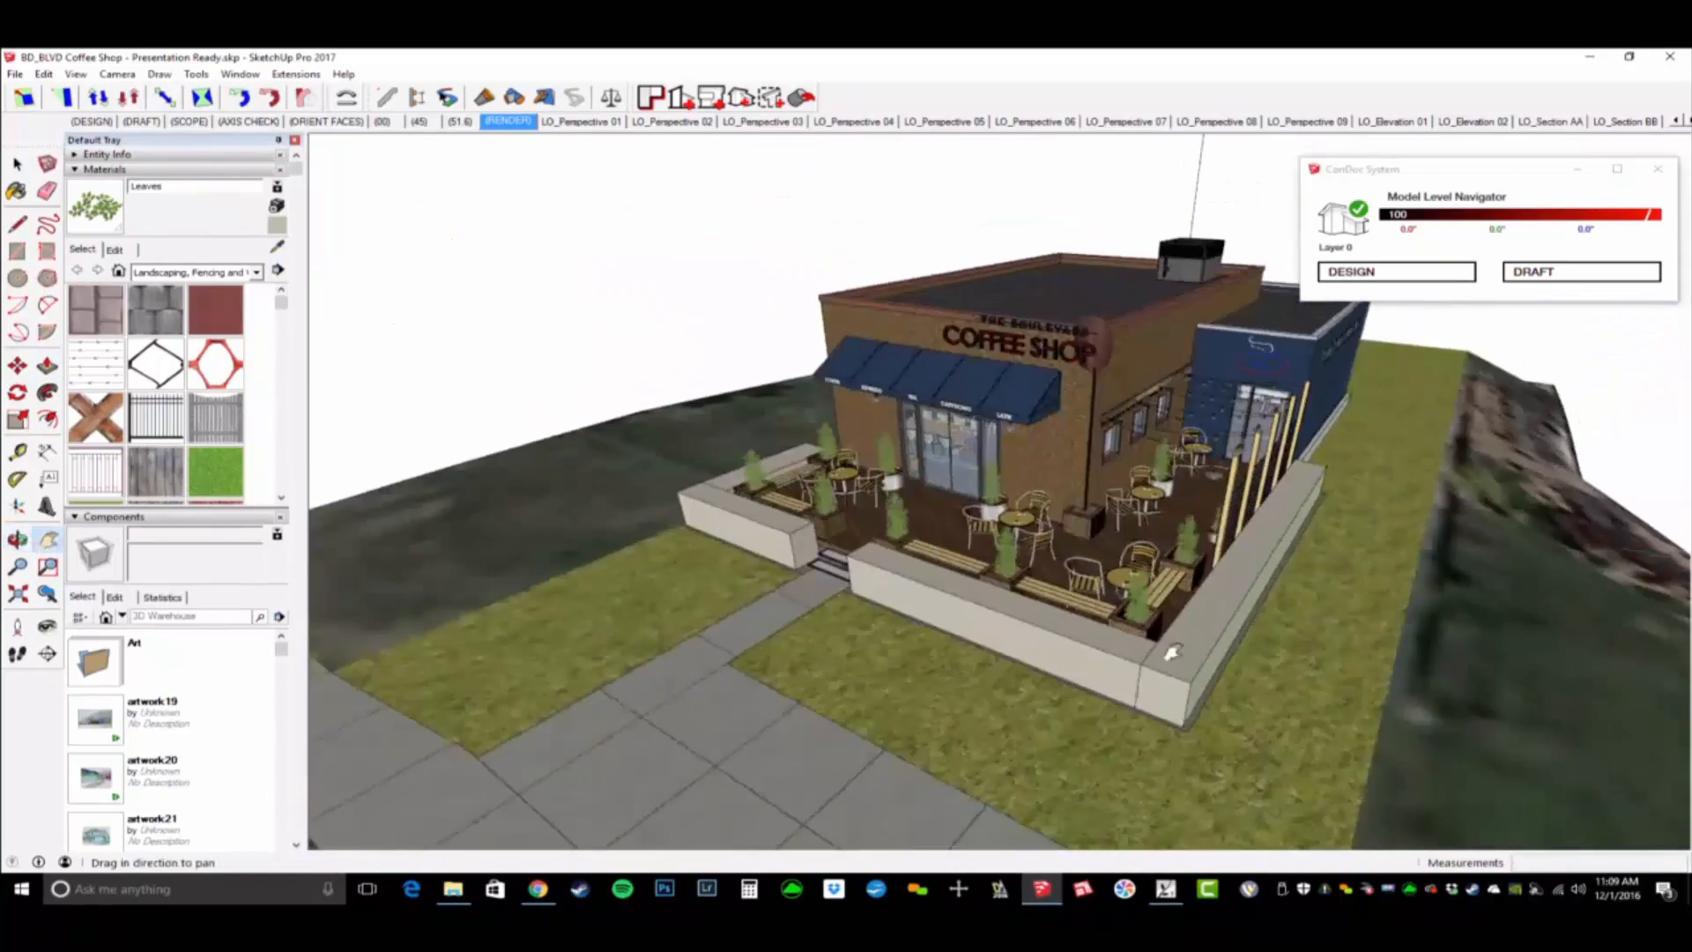
- Select both low wall volumes around the patio and paint them with the Vegetation Blur 01 material
mouse_move(979, 608)
middle_mouse_down()
mouse_move(1058, 557)
mouse_move(886, 559)
mouse_move(775, 535)
middle_mouse_up()
key("space")
left_click(965, 562)
left_click(755, 510, "shift")
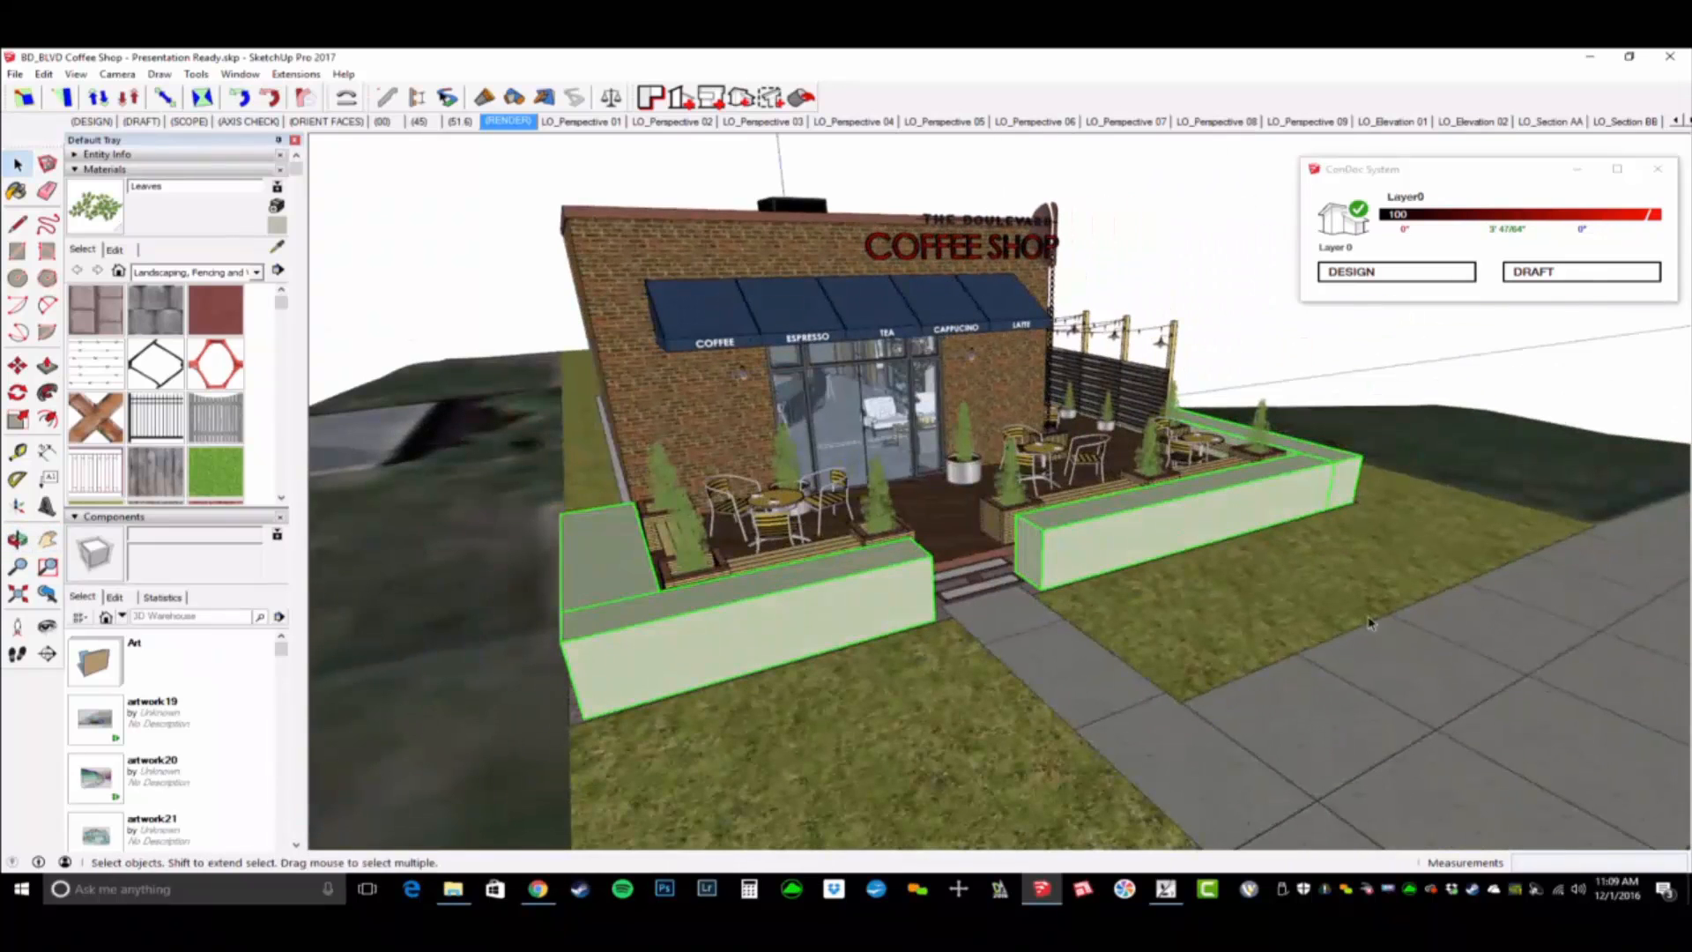
key("b")
scroll(209, 412, "down", 6)
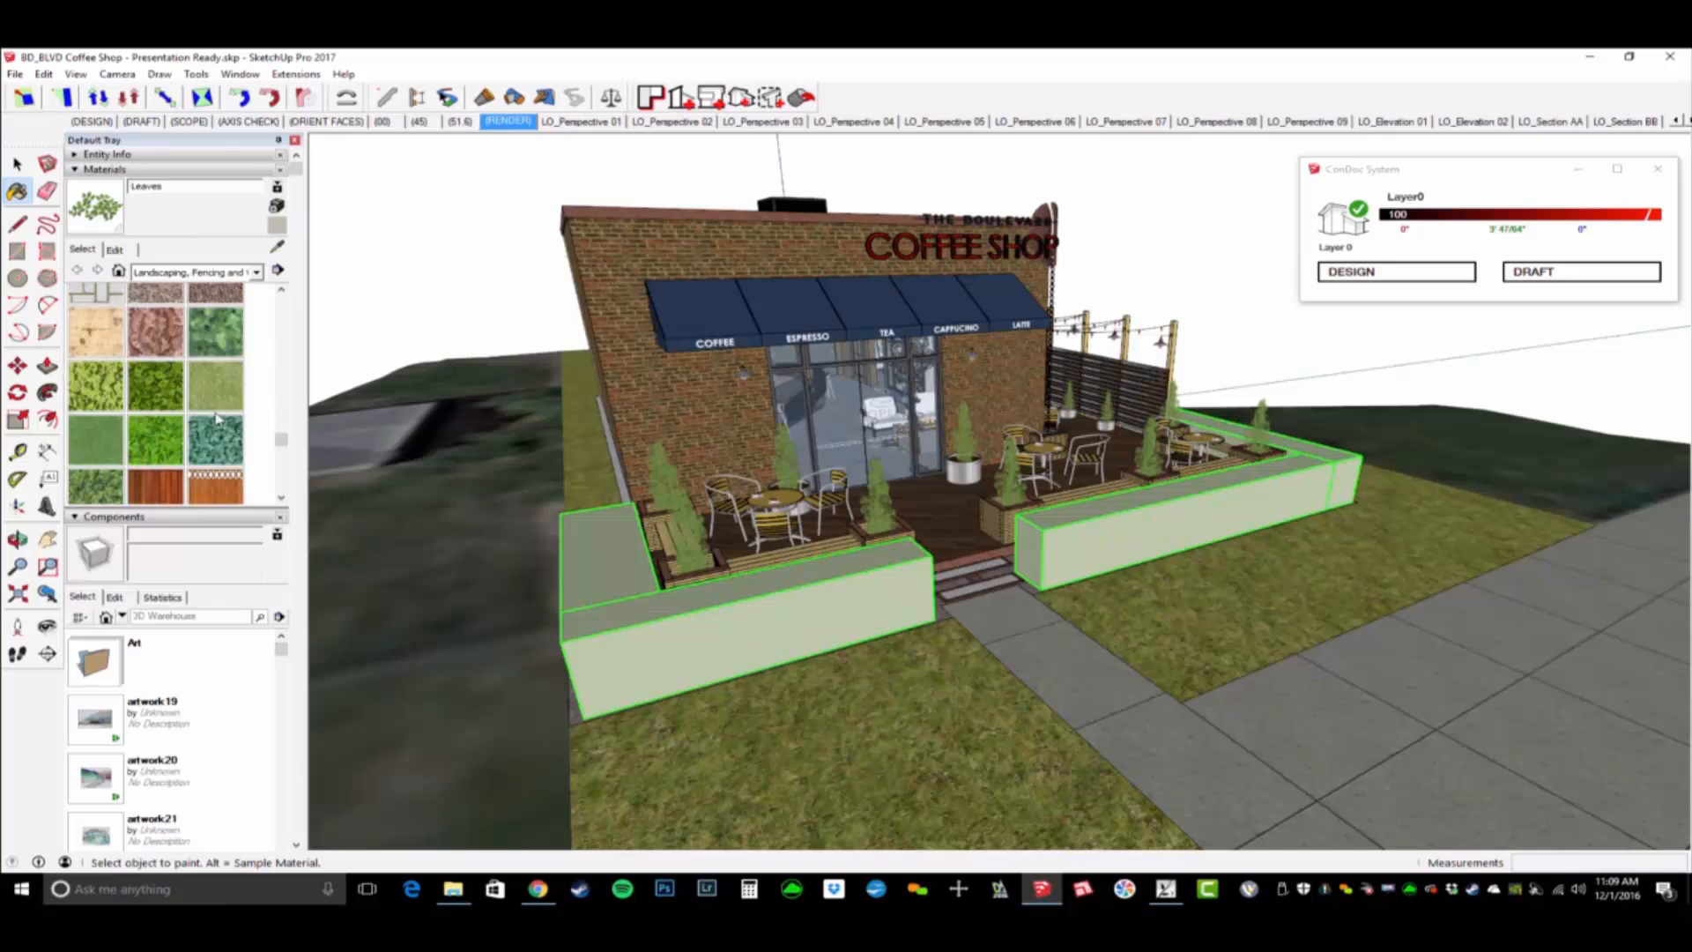
left_click(234, 331)
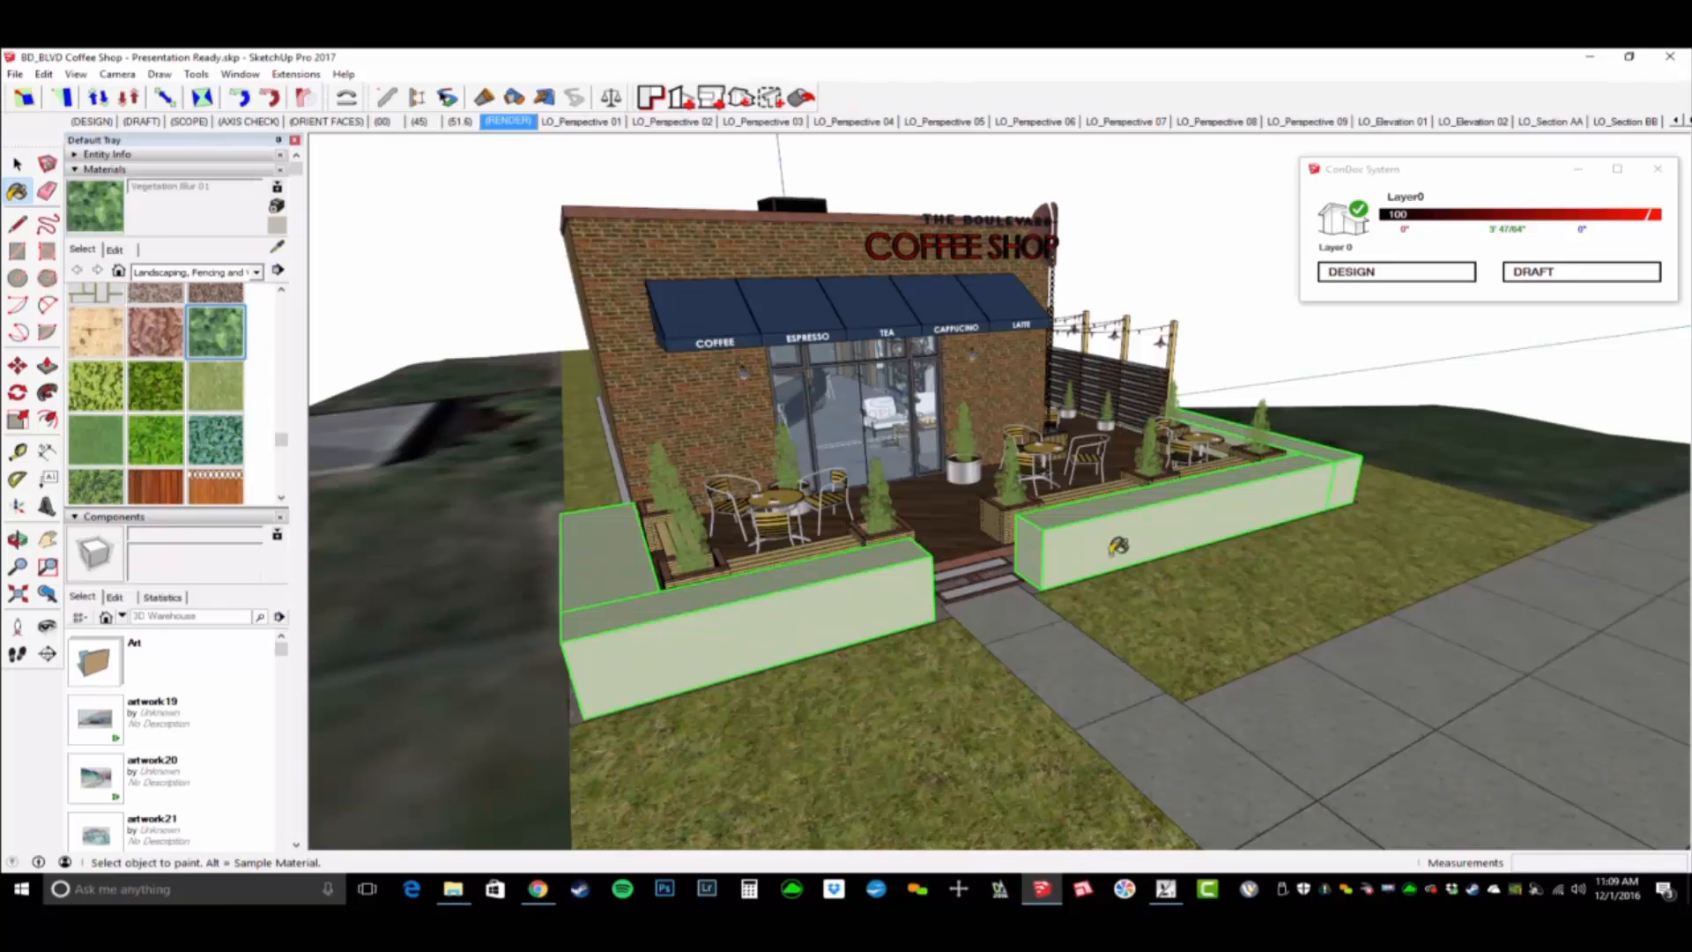
left_click(1313, 495)
- Inspect the vegetation texture on the hedge volumes around the patio from close up and from a distance
middle_click_drag(1346, 542, 653, 432)
scroll(829, 529, "up", 3)
scroll(864, 538, "up", 3)
scroll(903, 493, "down", 3)
scroll(897, 526, "up", 5)
scroll(917, 467, "up", 2)
scroll(917, 477, "down", 2)
middle_click_drag(652, 432, 597, 423, "shift")
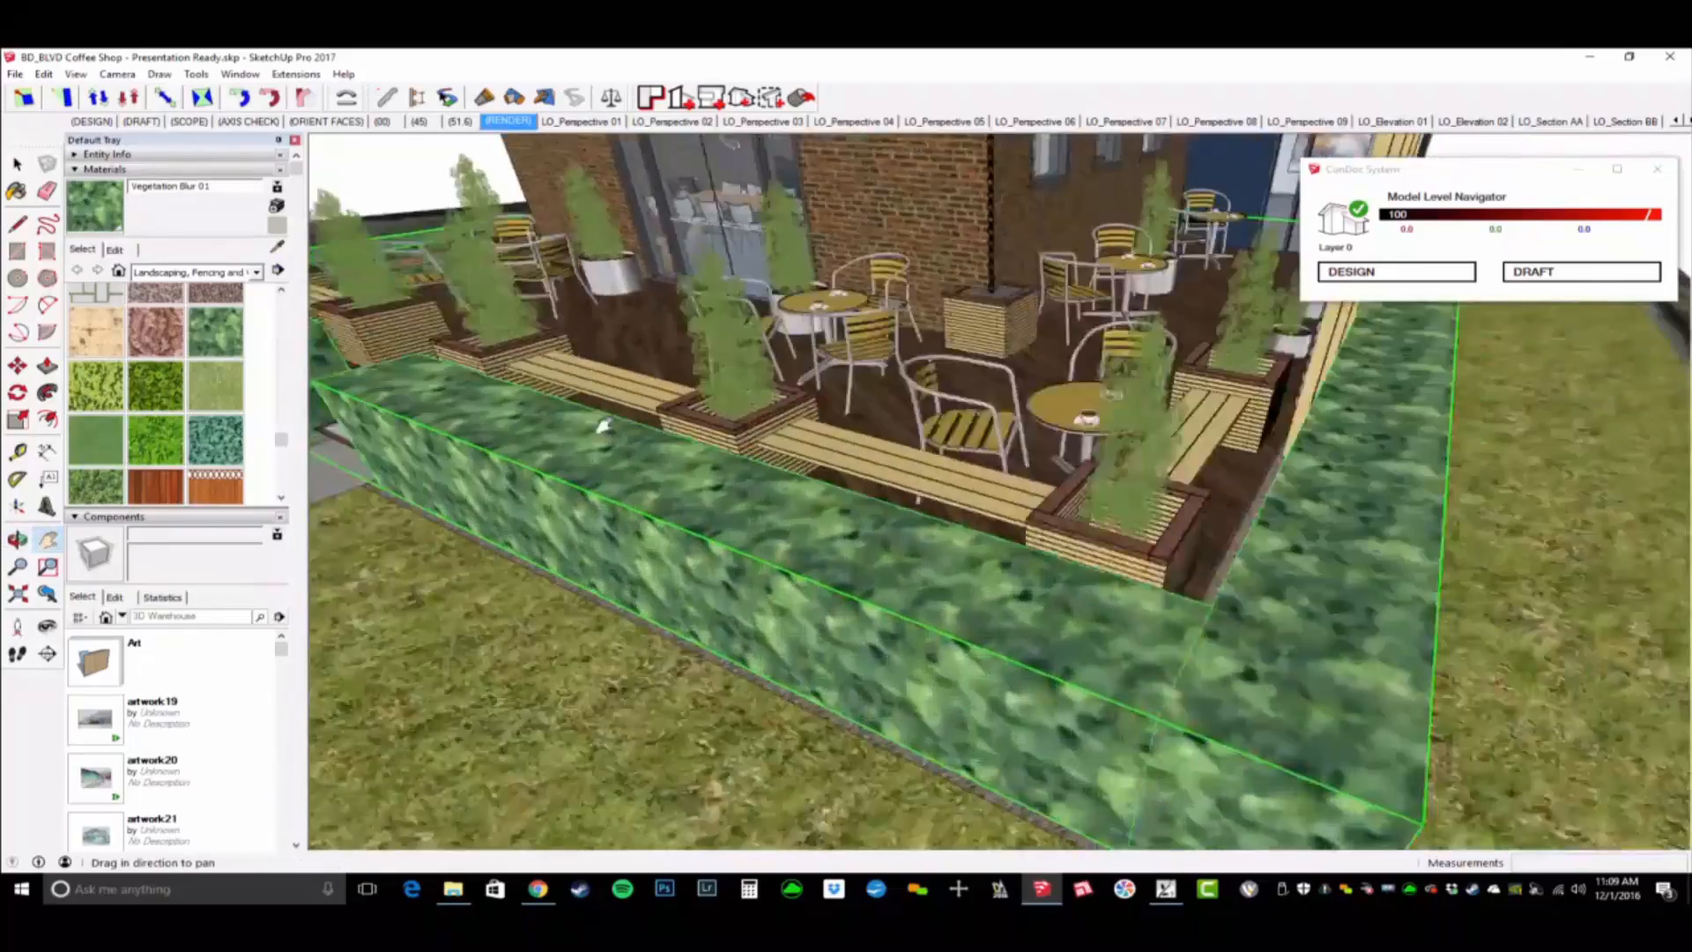
scroll(1181, 573, "up", 2)
middle_click_drag(1181, 572, 1089, 564, "shift")
scroll(1209, 531, "down", 2)
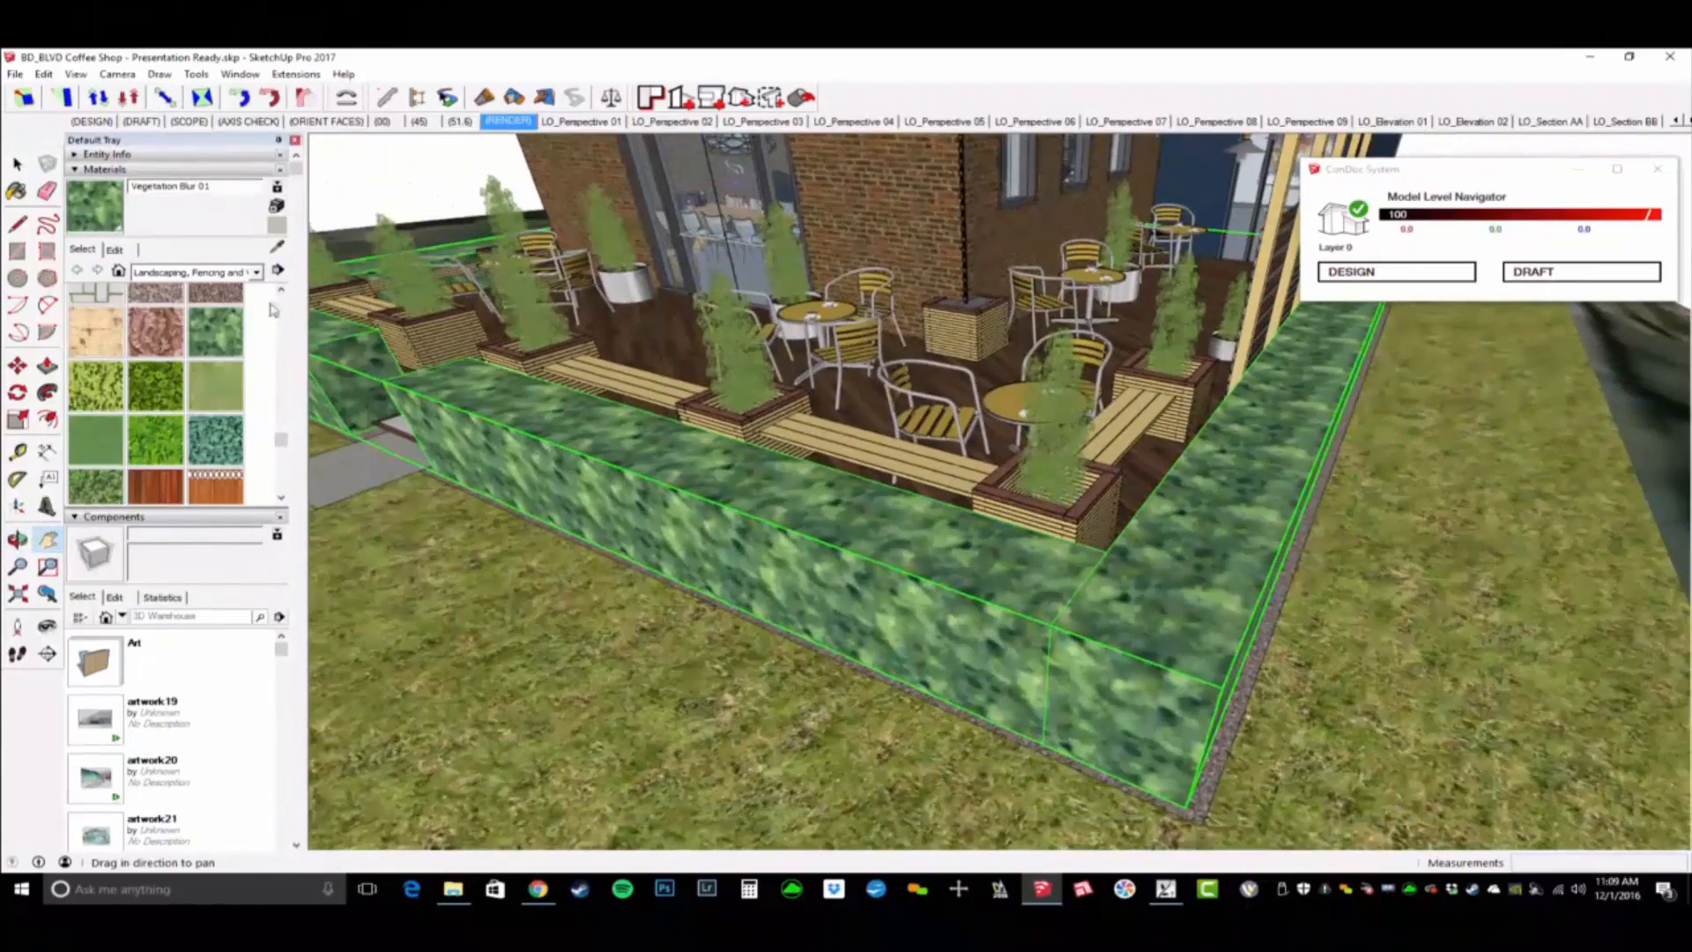
middle_click_drag(858, 532, 705, 445)
scroll(1183, 520, "down", 2)
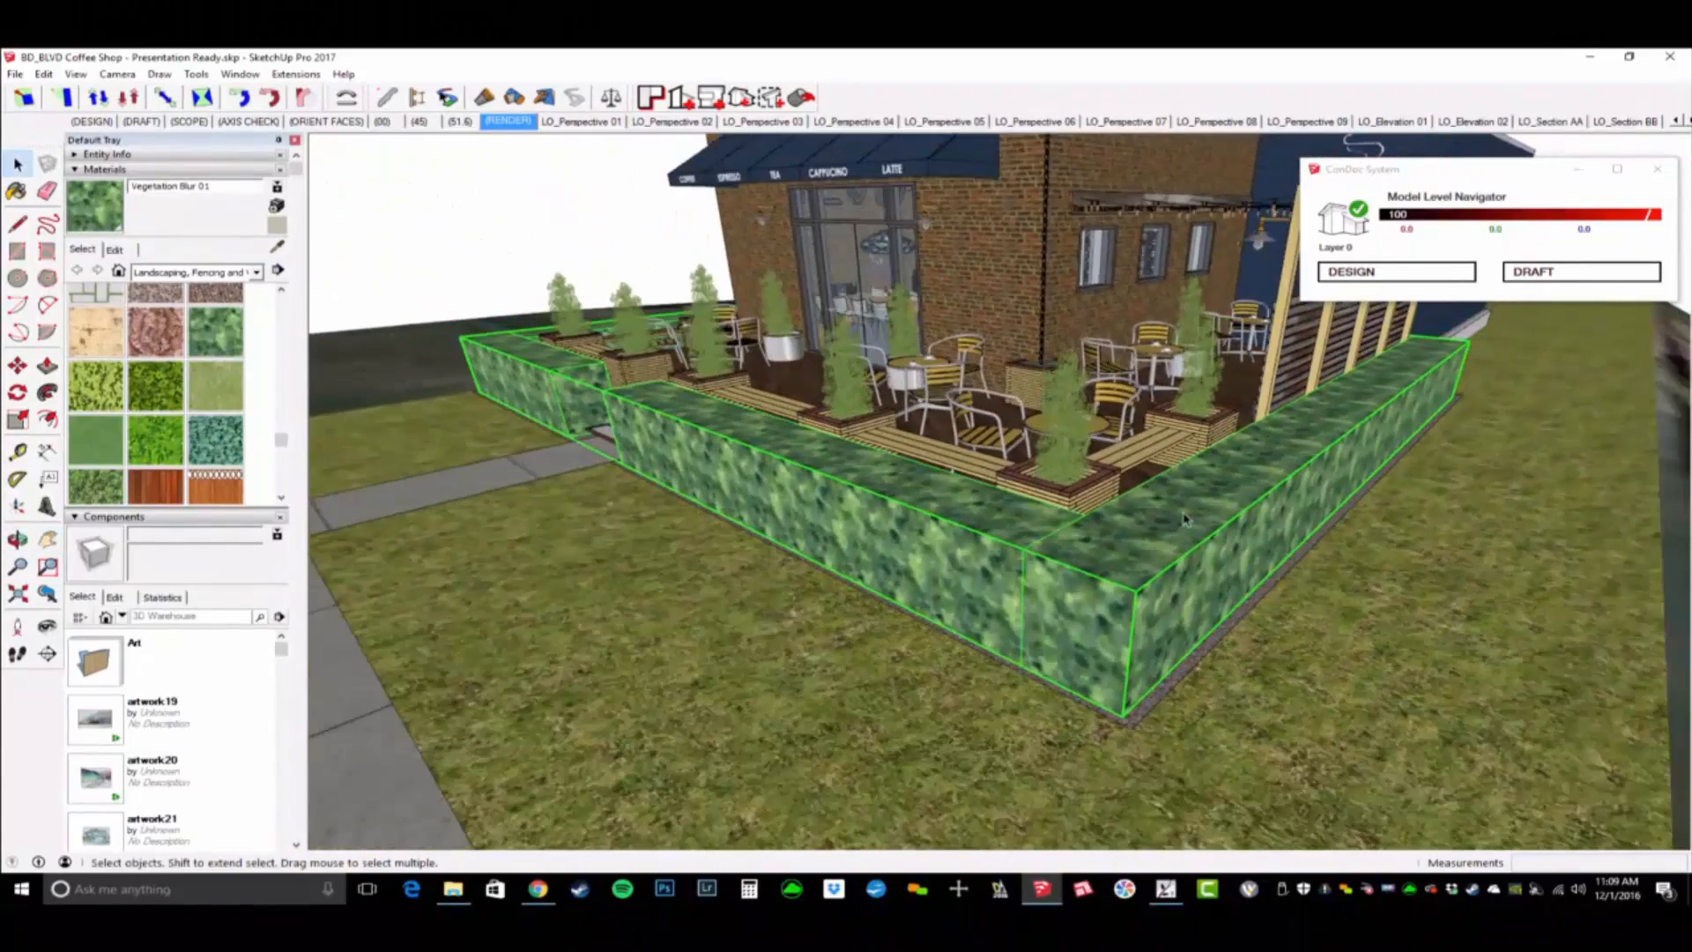
middle_click_drag(975, 556, 1010, 548)
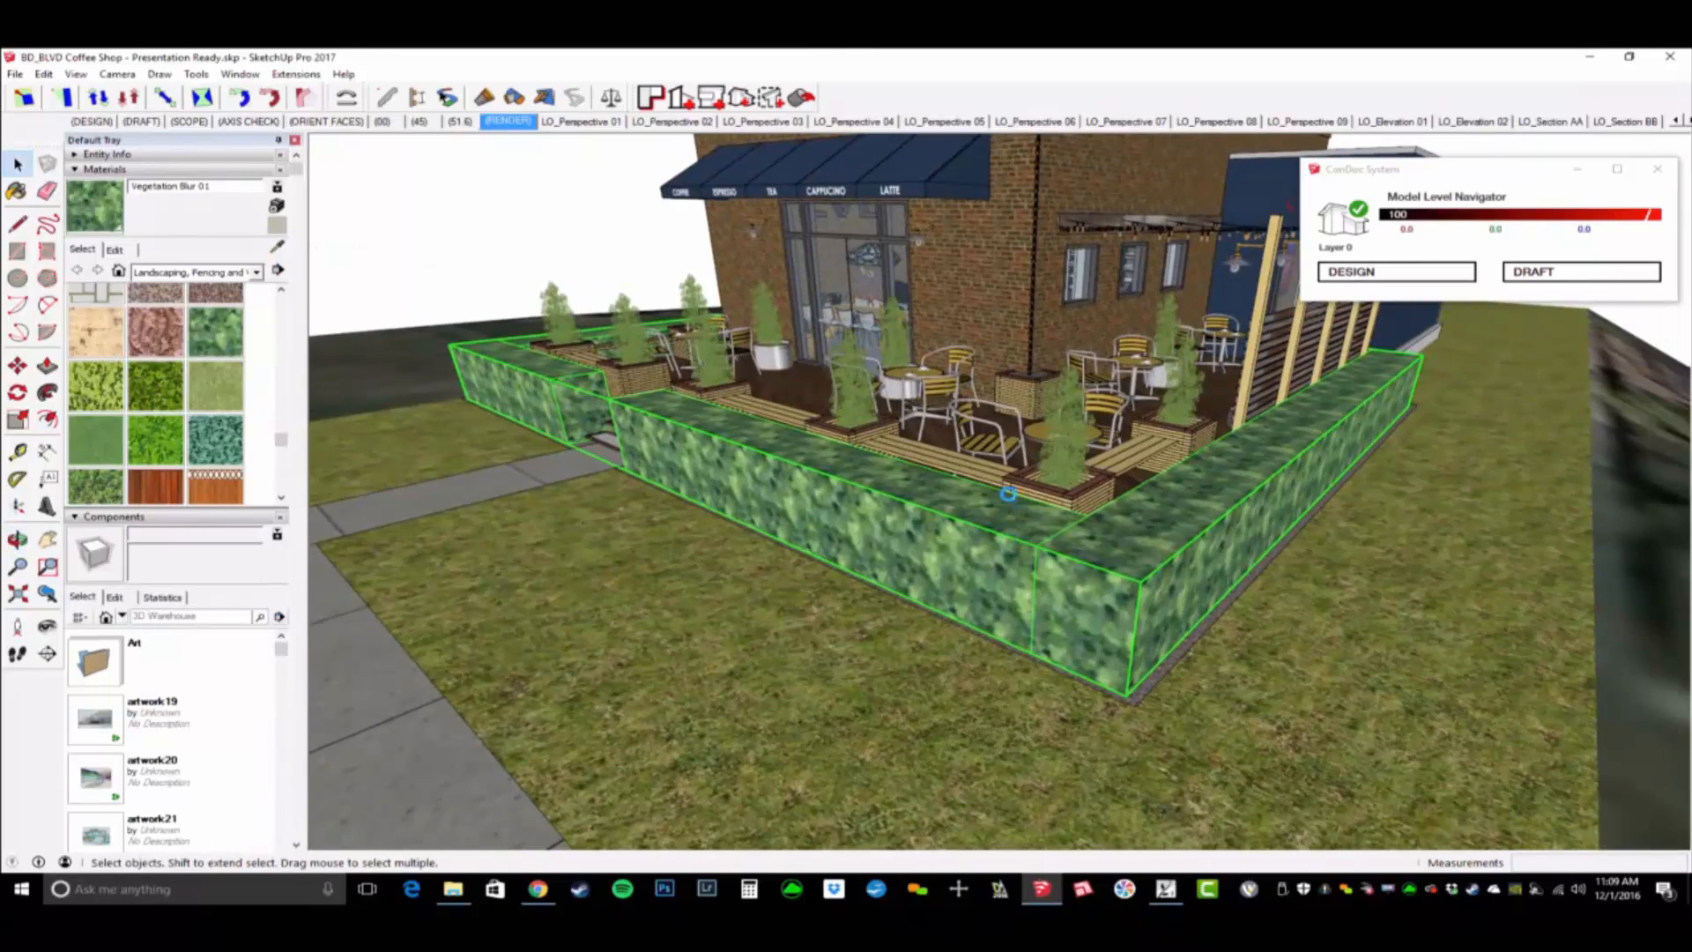
- Switch to the Lumion Pro 7.0 start screen
key("alt+Tab")
key("alt+Tab")
key("alt+Tab")
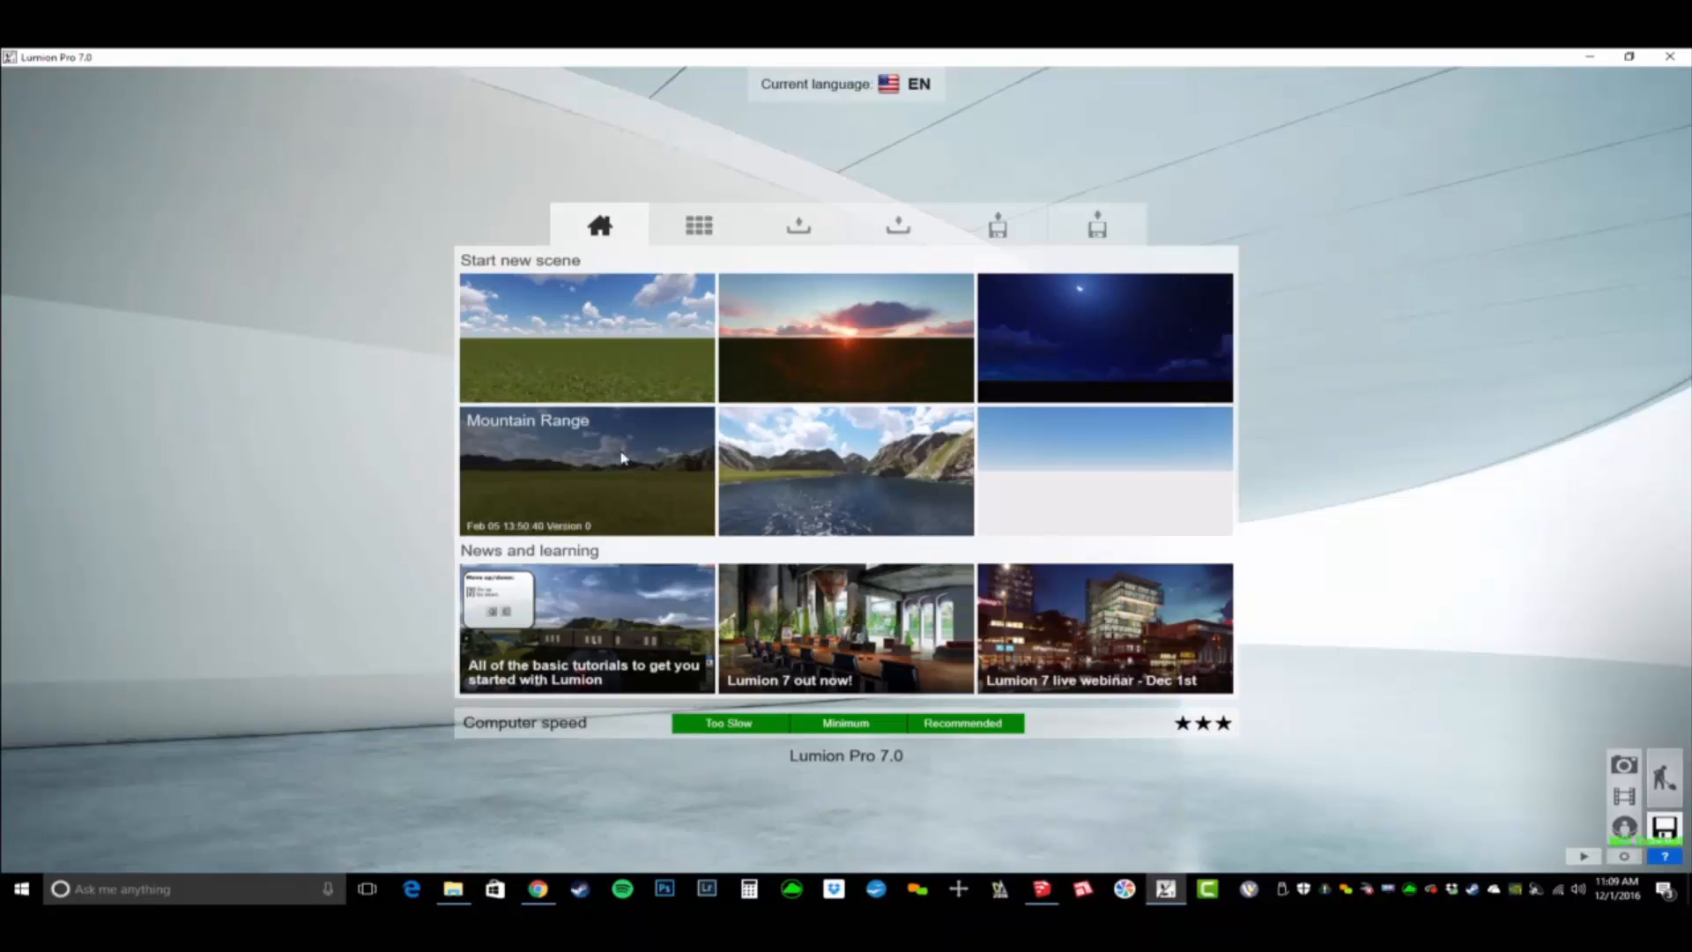
- Start a new scene from the flat grass field template with the bright blue sky and clouds
left_click(620, 340)
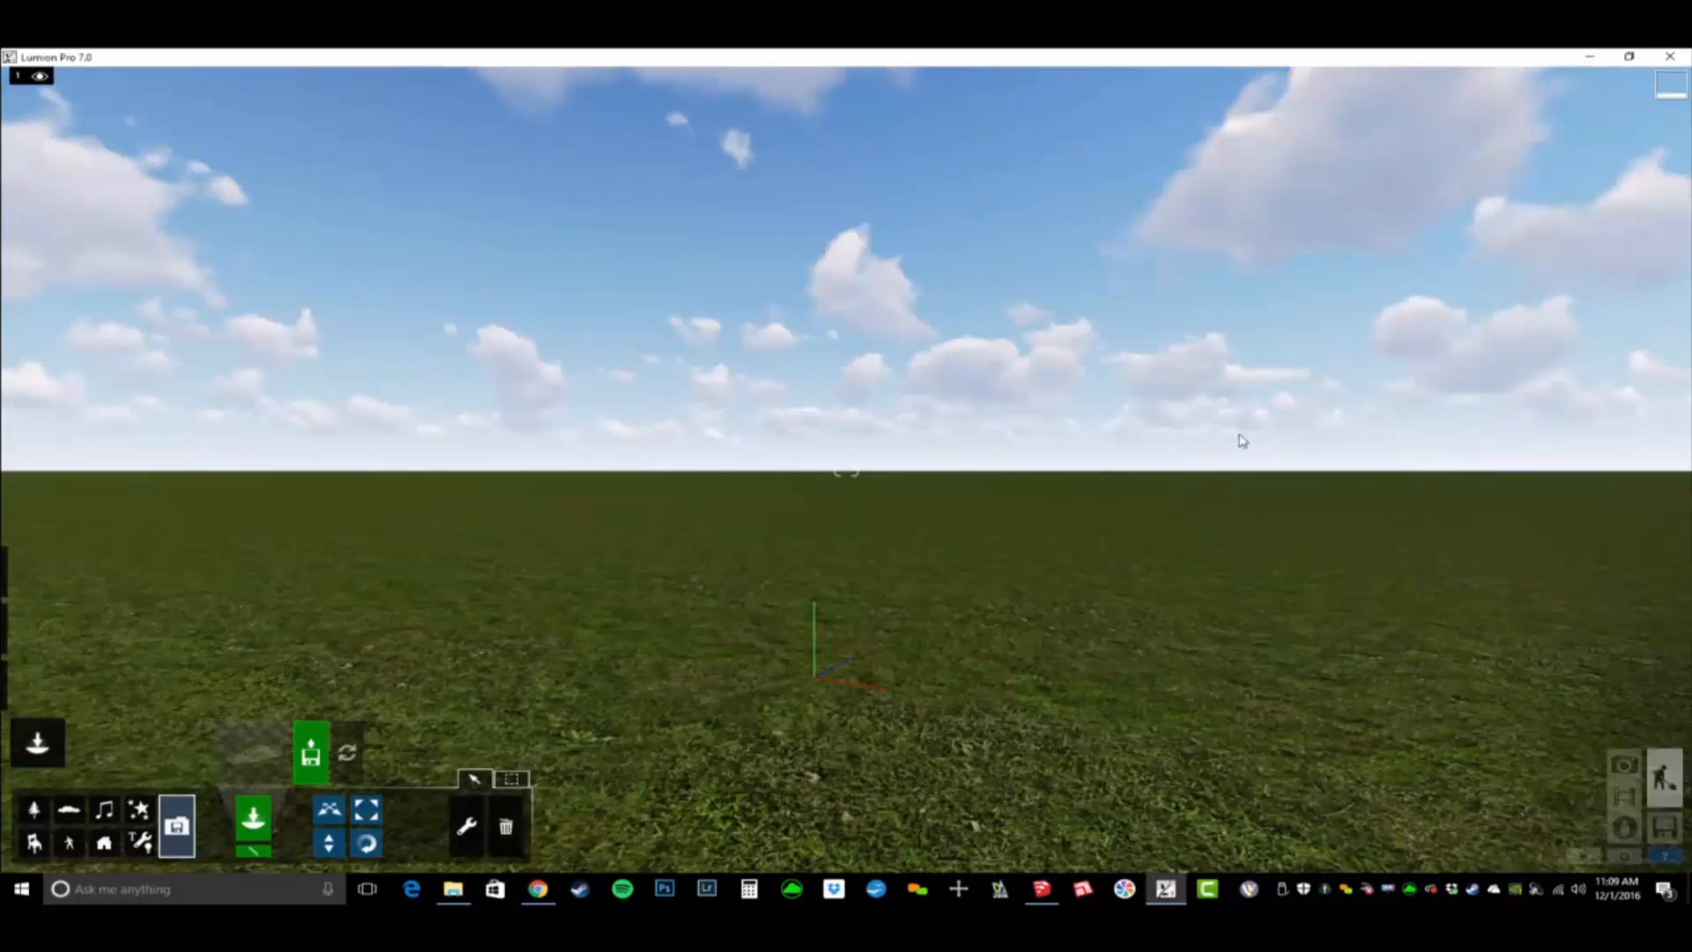
right_click_drag(1311, 623, 1114, 691)
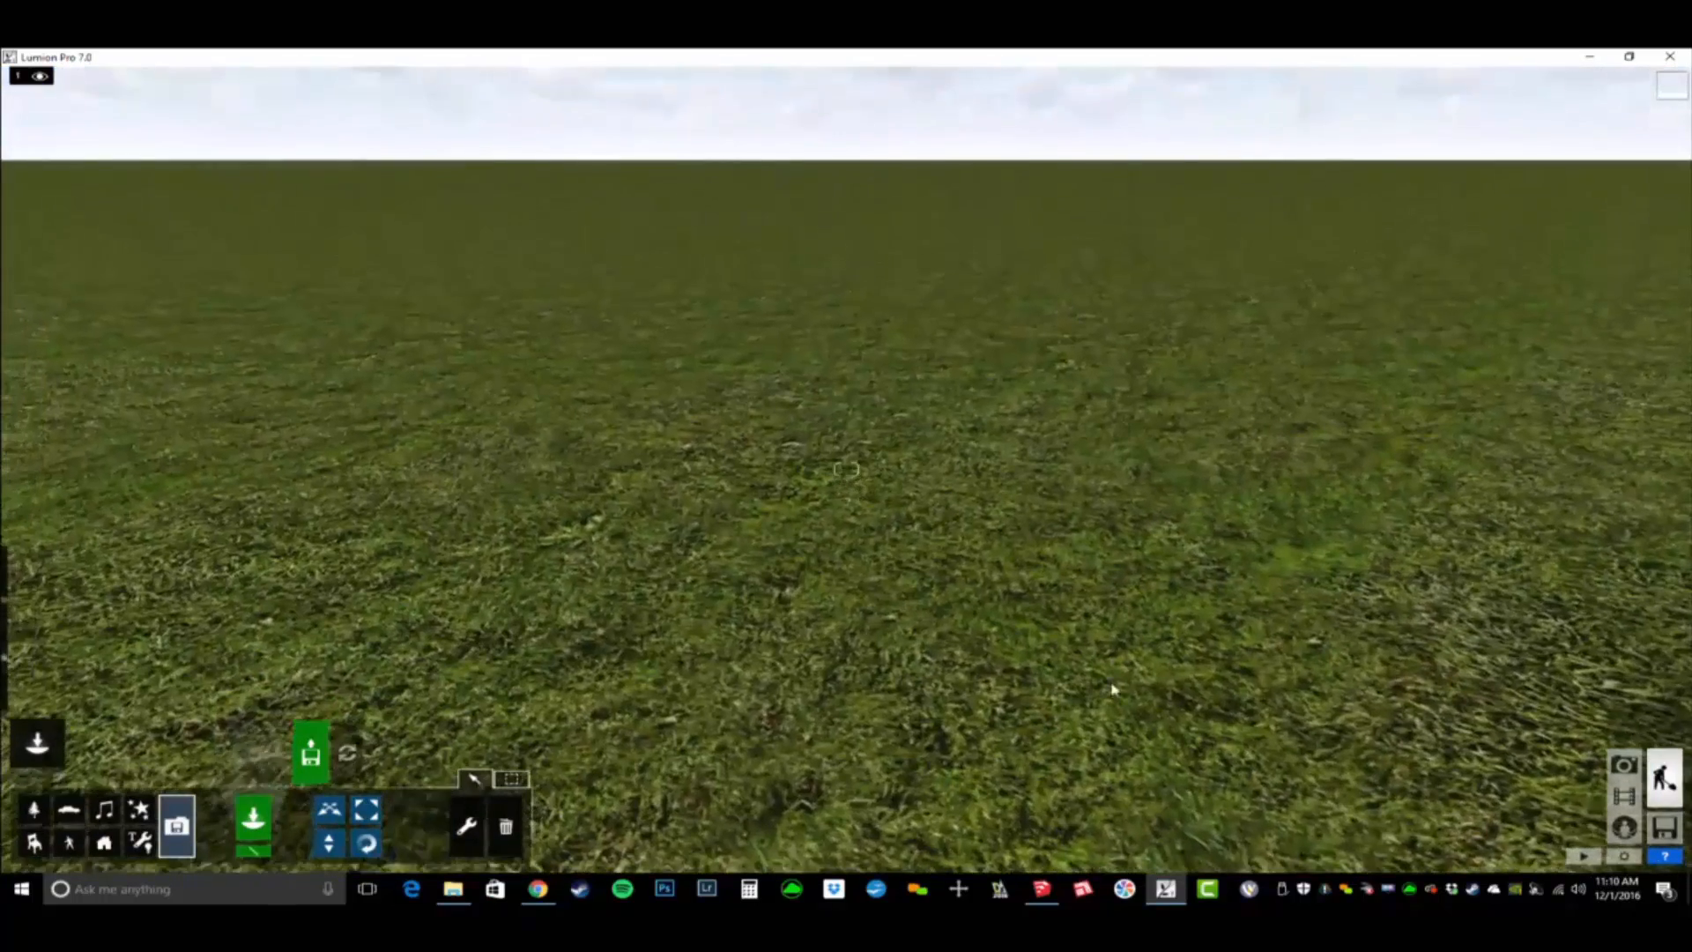
- Turn on the landscape's 3D grass, keeping the grass size low and raising the grass height
left_click(37, 628)
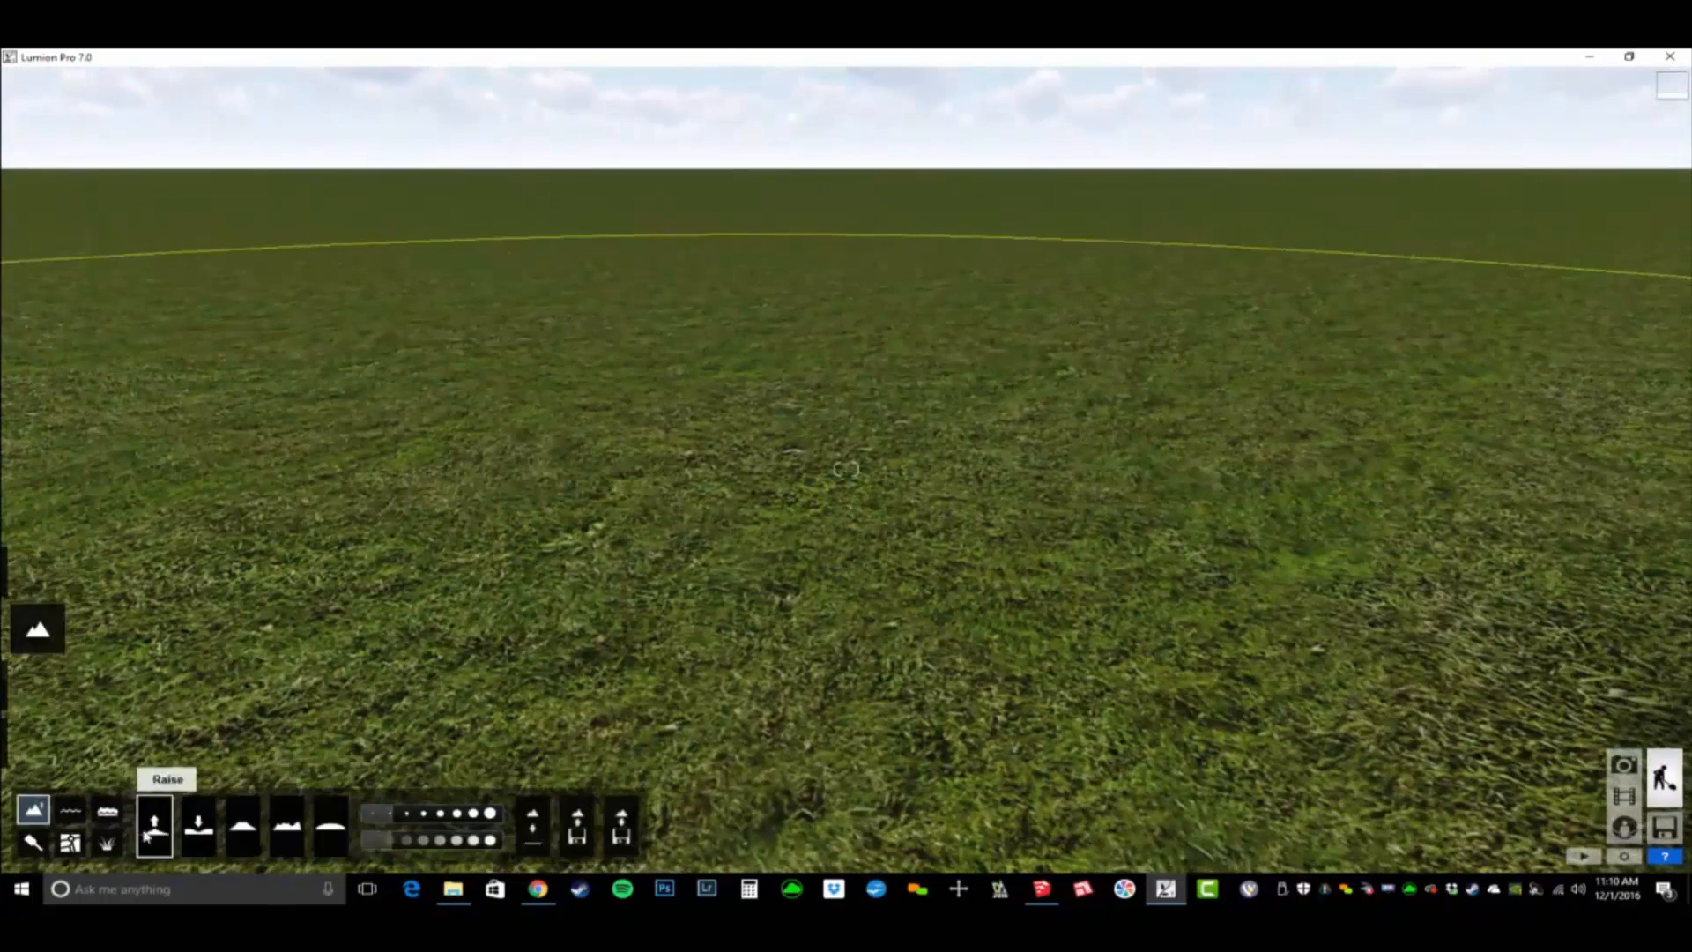
left_click(107, 843)
left_click(182, 828)
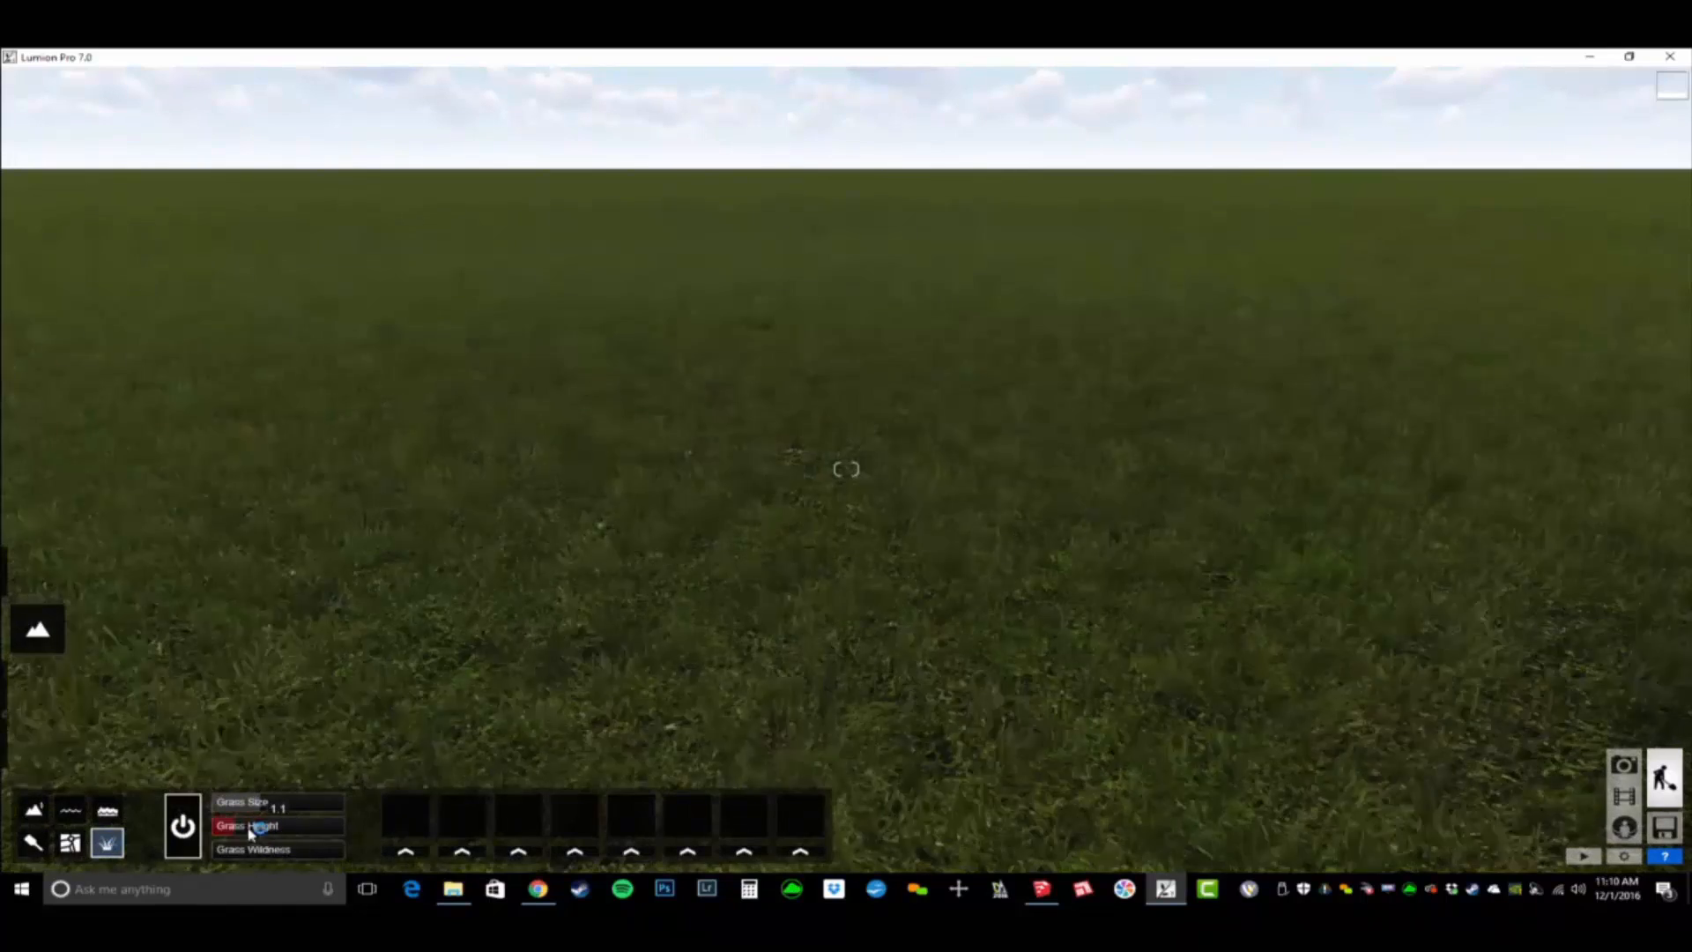
left_click_drag(271, 800, 226, 809)
right_click_drag(540, 545, 656, 401)
right_click_drag(846, 469, 846, 328)
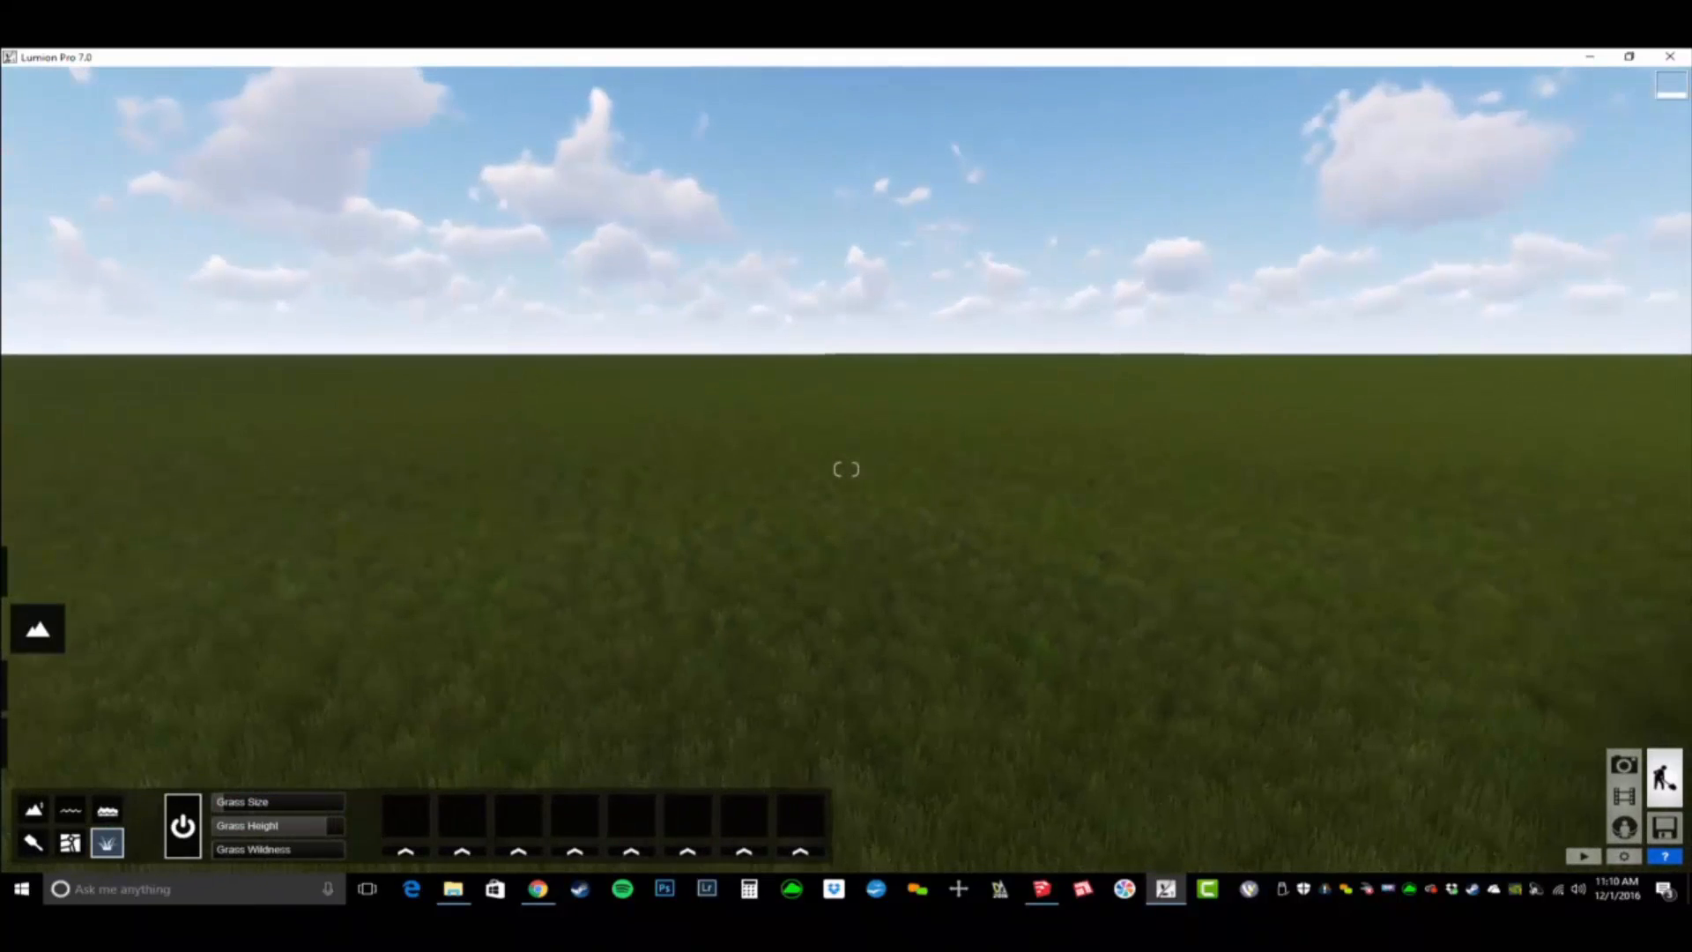
- Import BD_BLVD Coffee Shop - Presentation Ready.skp from the MAXIMIZE LUMION 7 ASSETS folder in the desktop's TEMP folder as a new model
mouse_move(33, 763)
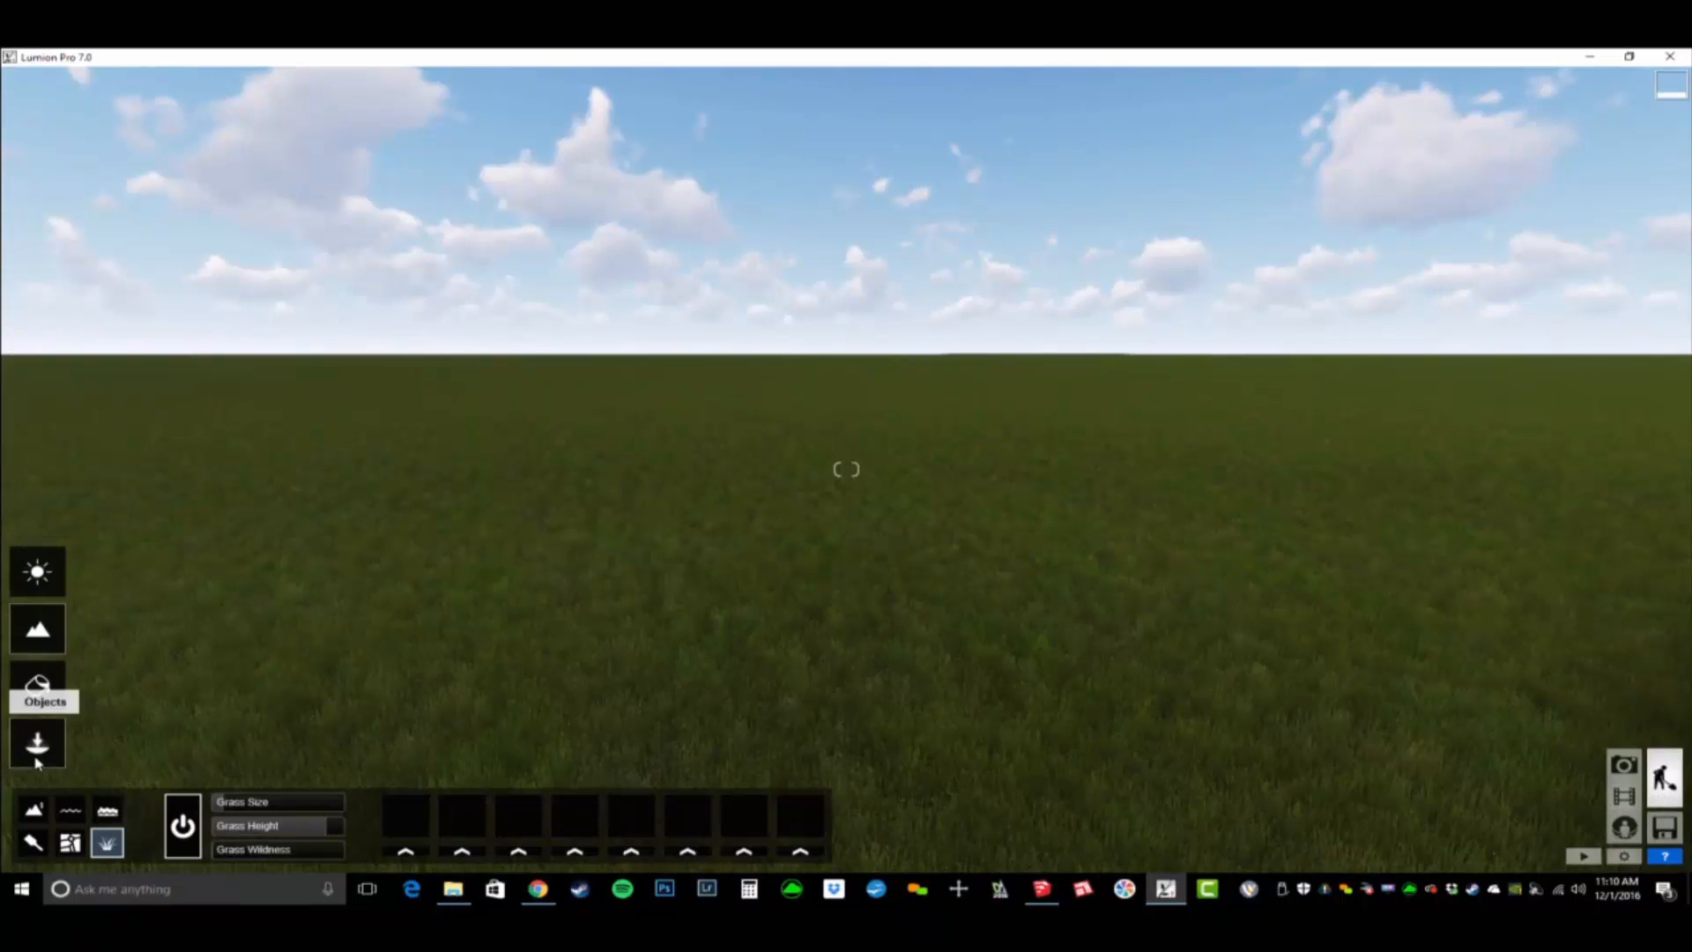
left_click(37, 747)
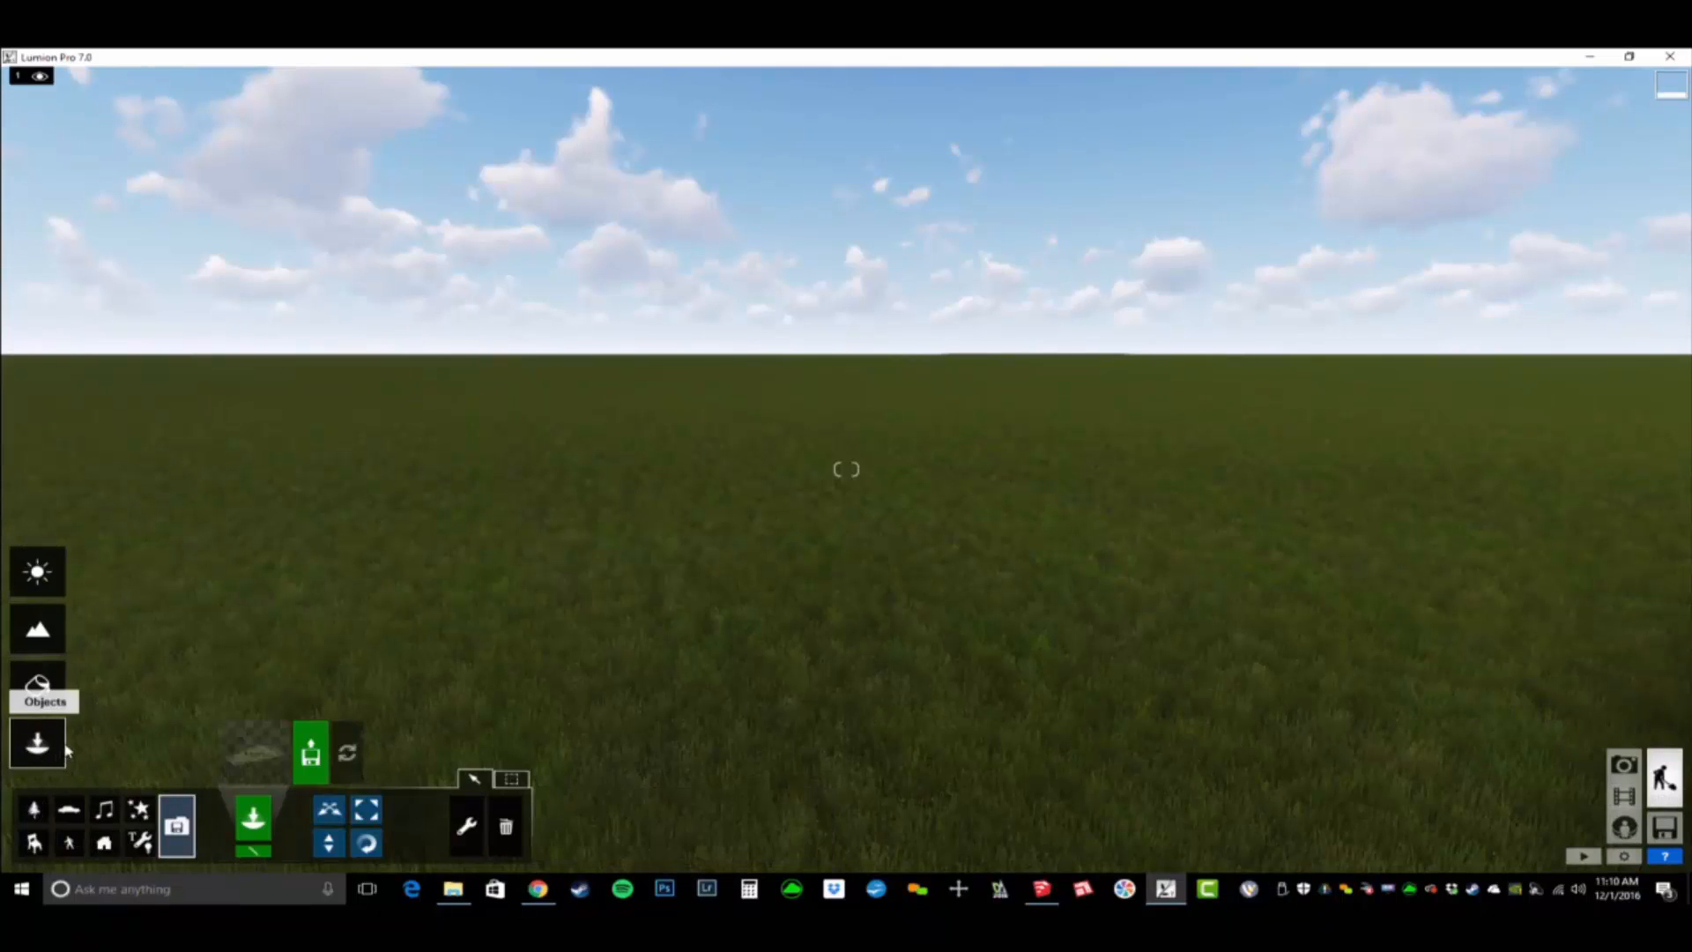
left_click(310, 754)
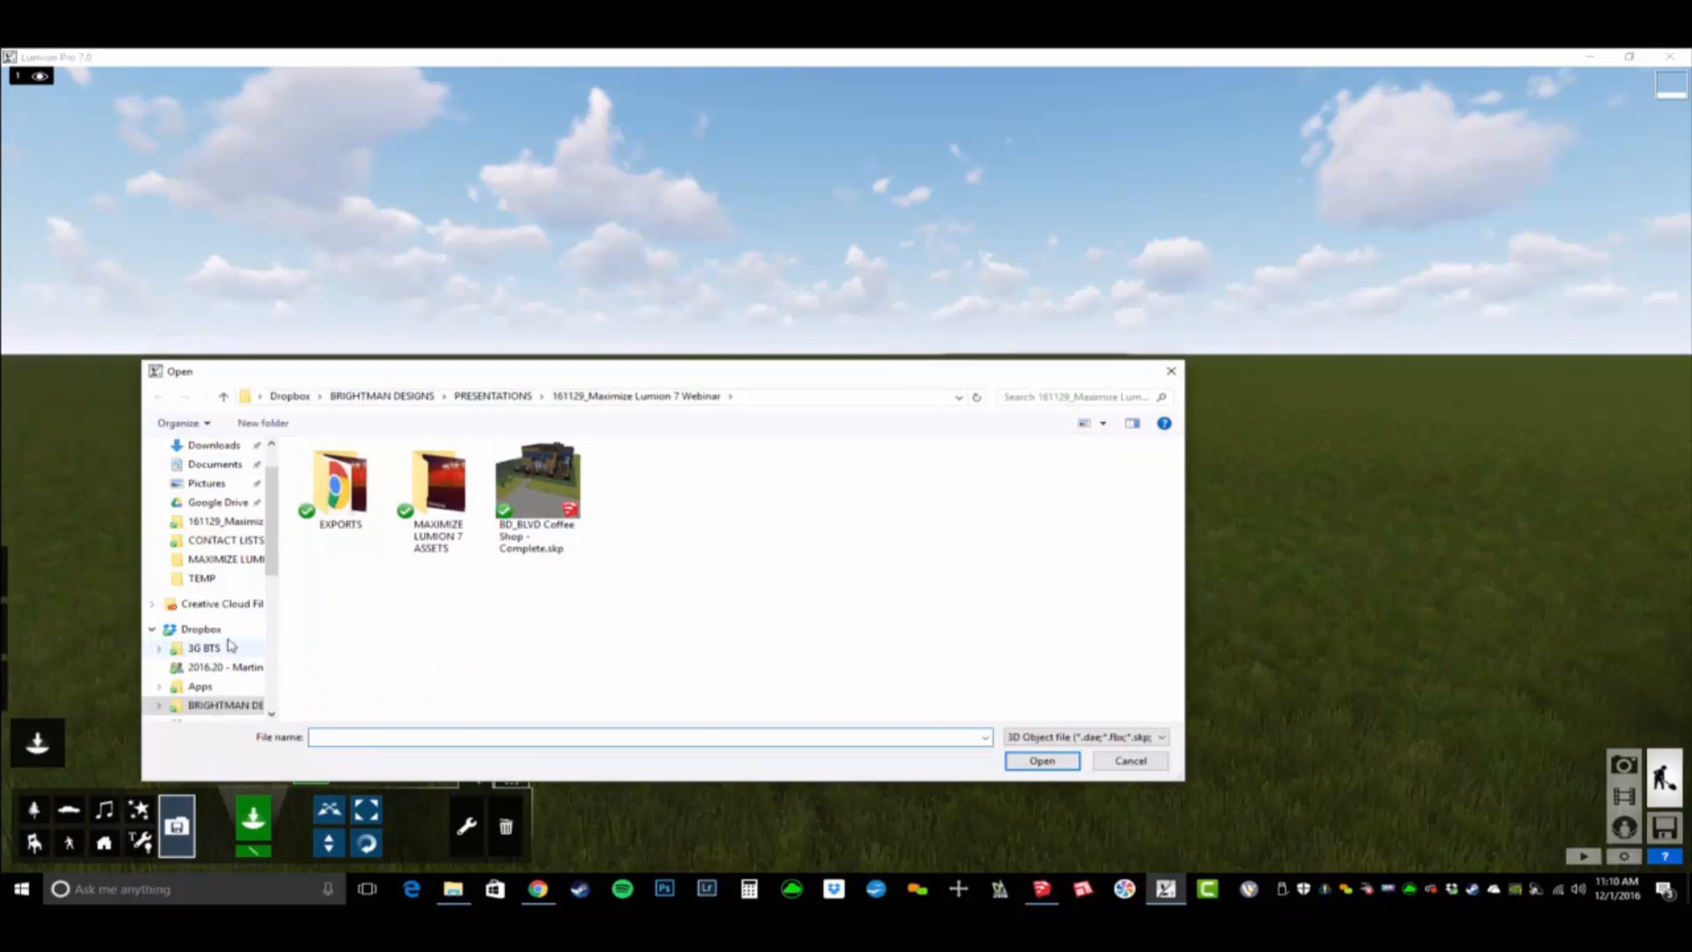
scroll(221, 529, "up", 1)
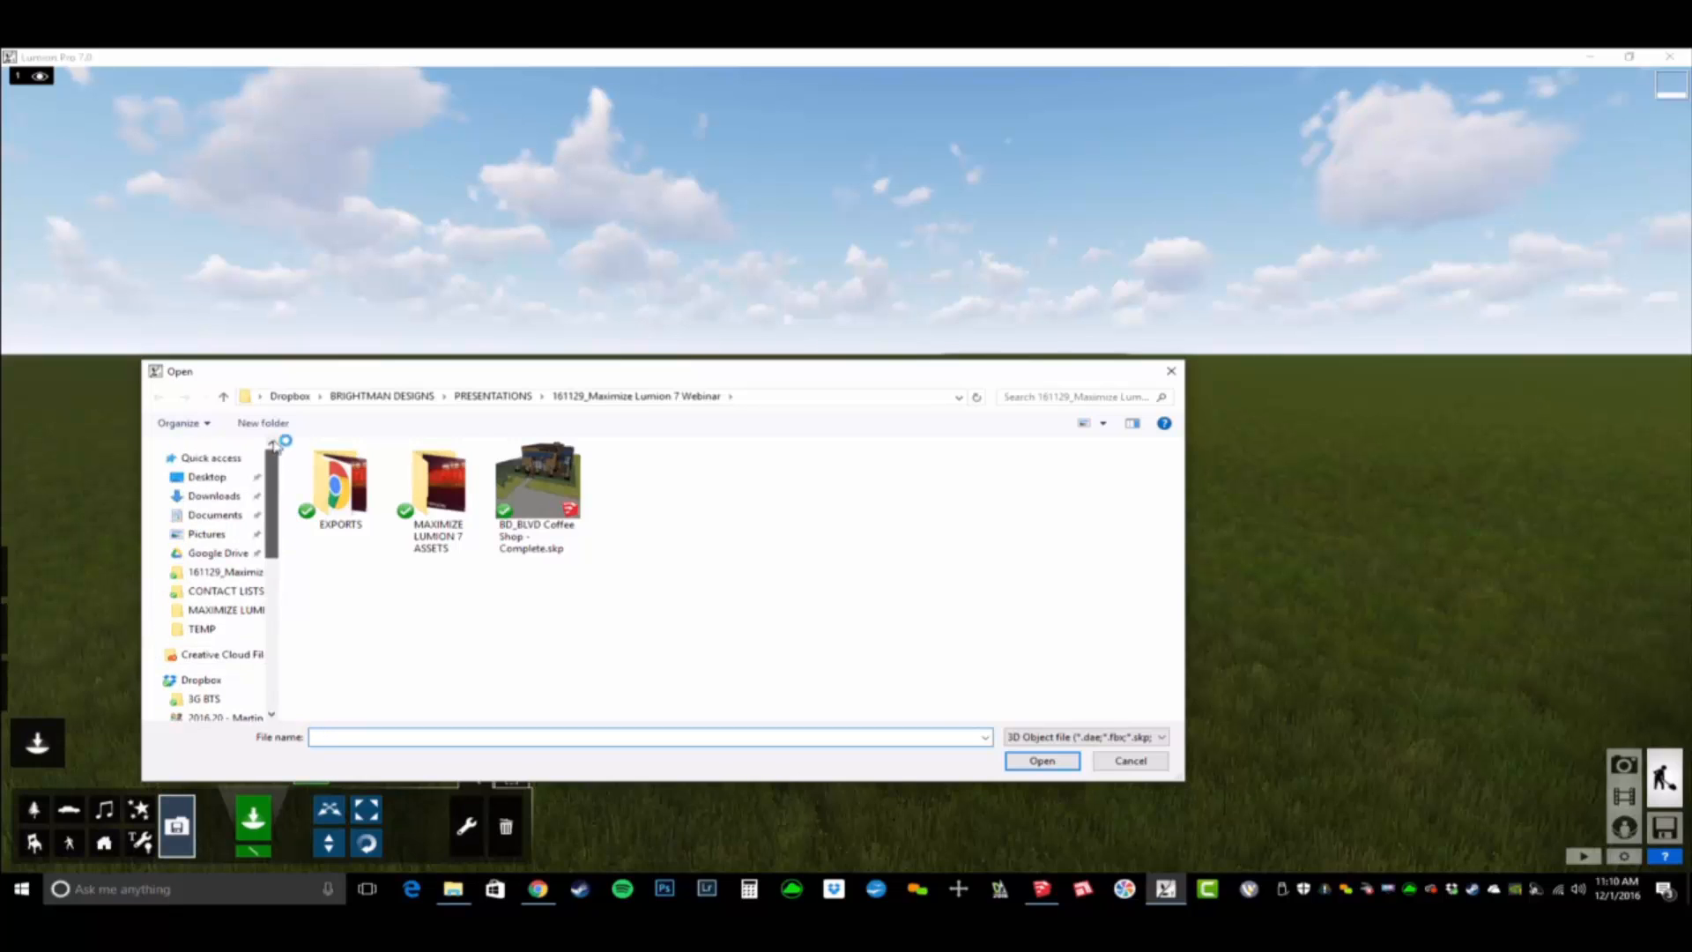
left_click(207, 476)
double_click(357, 539)
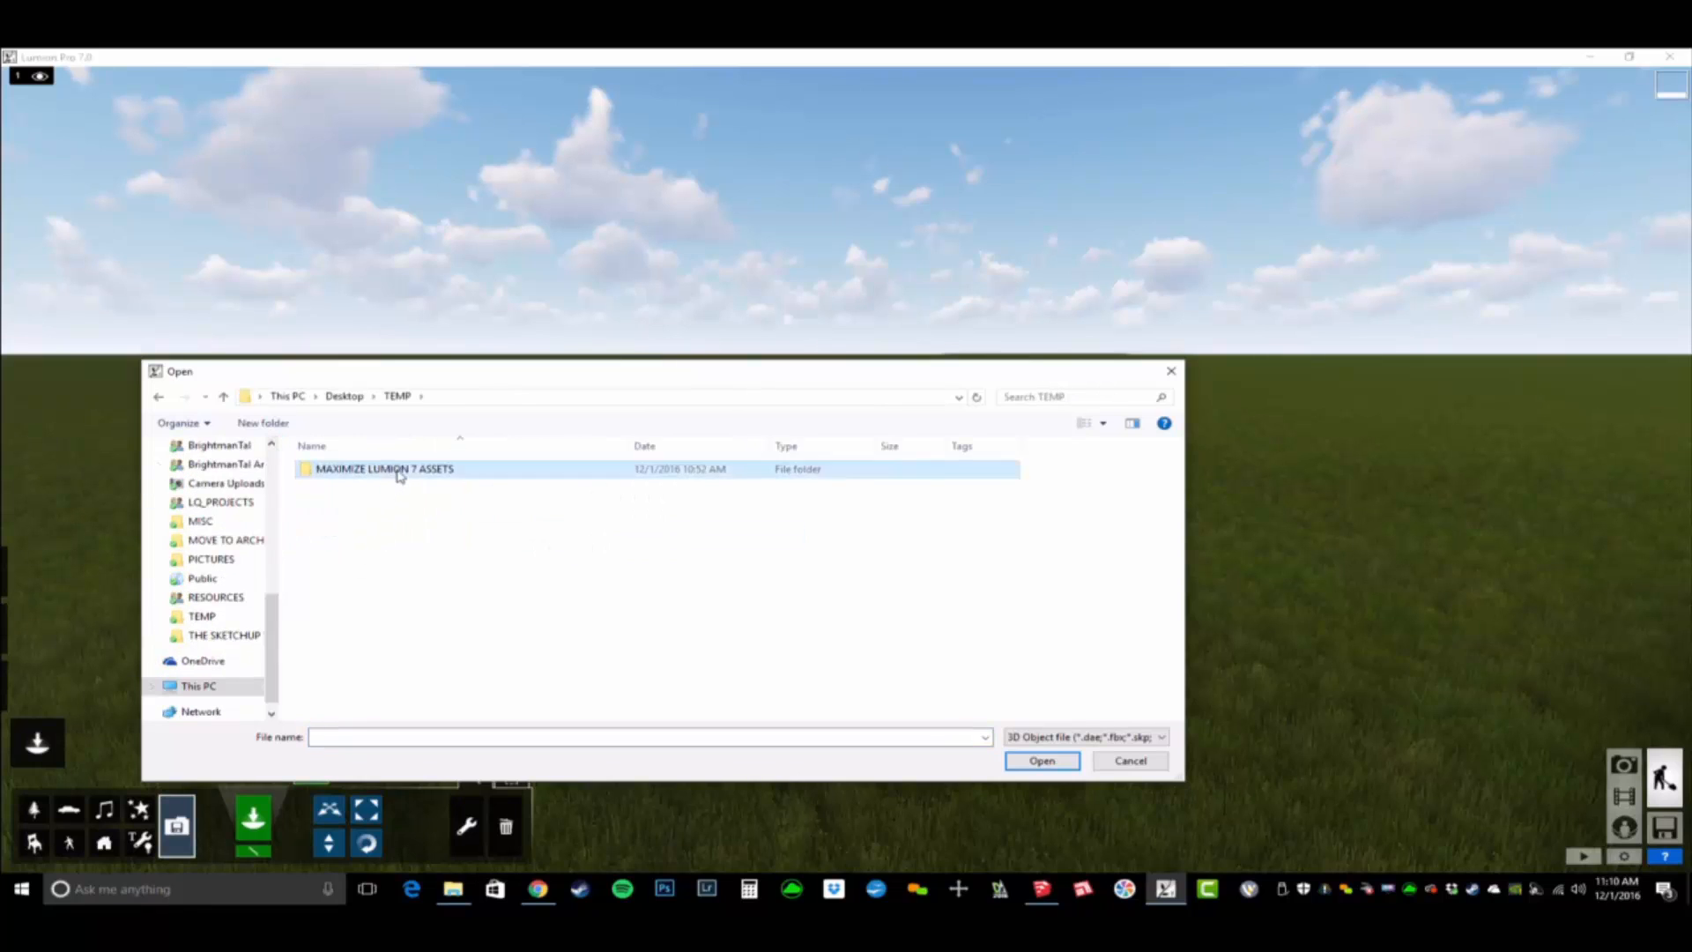
double_click(397, 469)
left_click(339, 529)
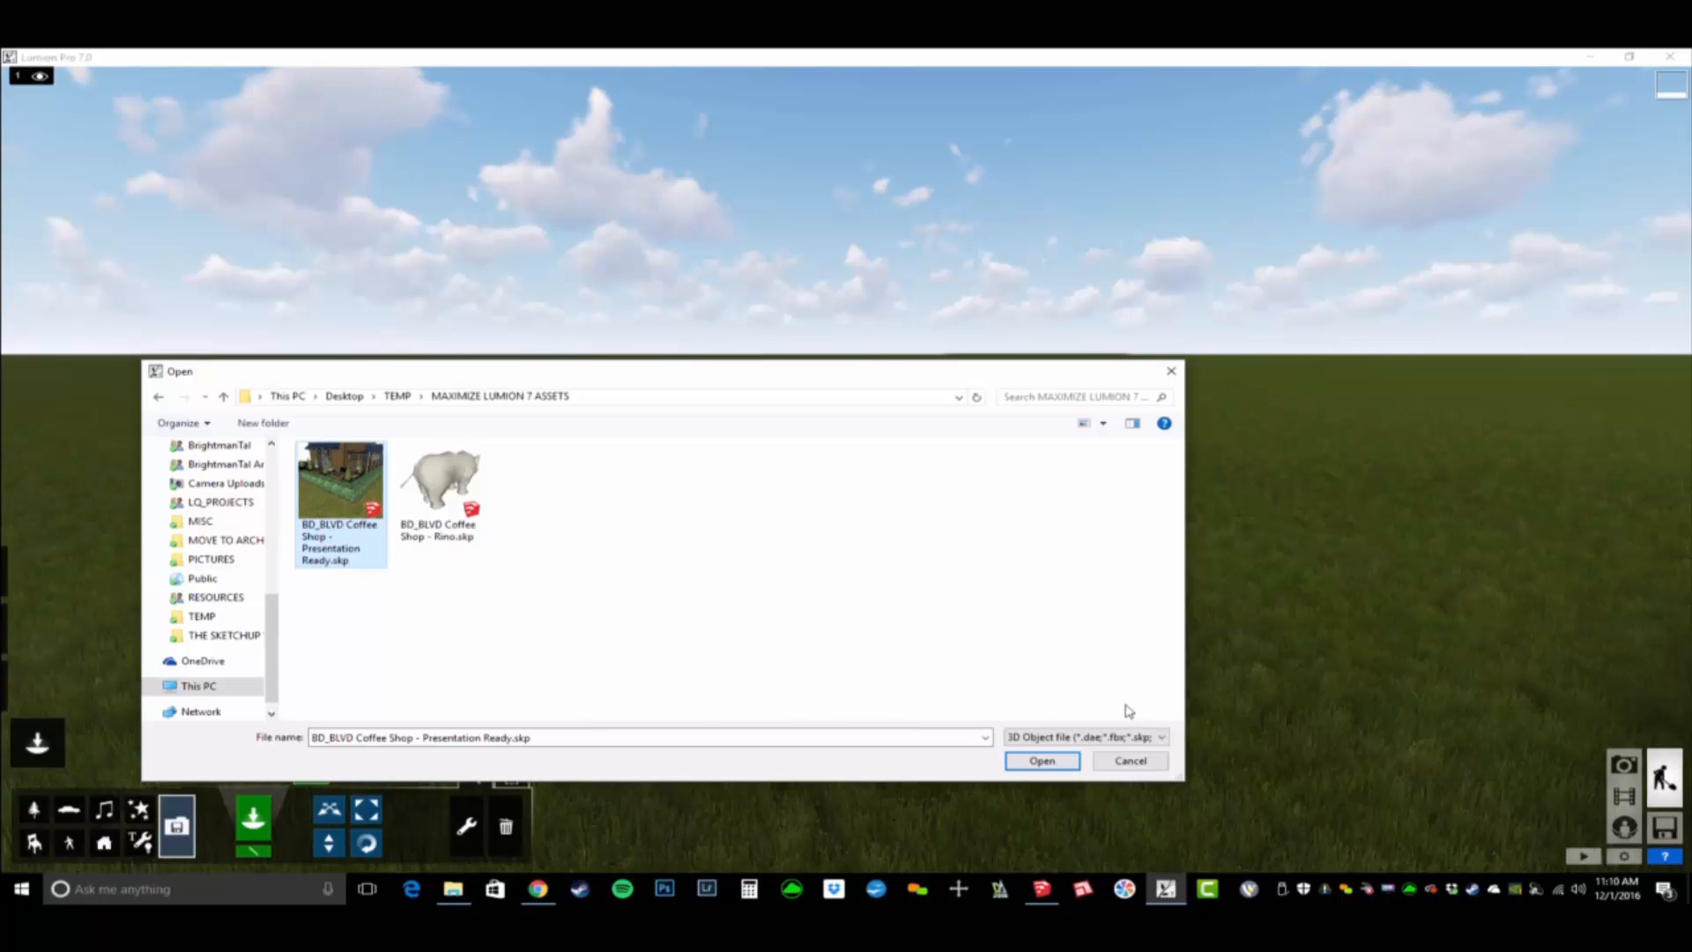
left_click(1043, 760)
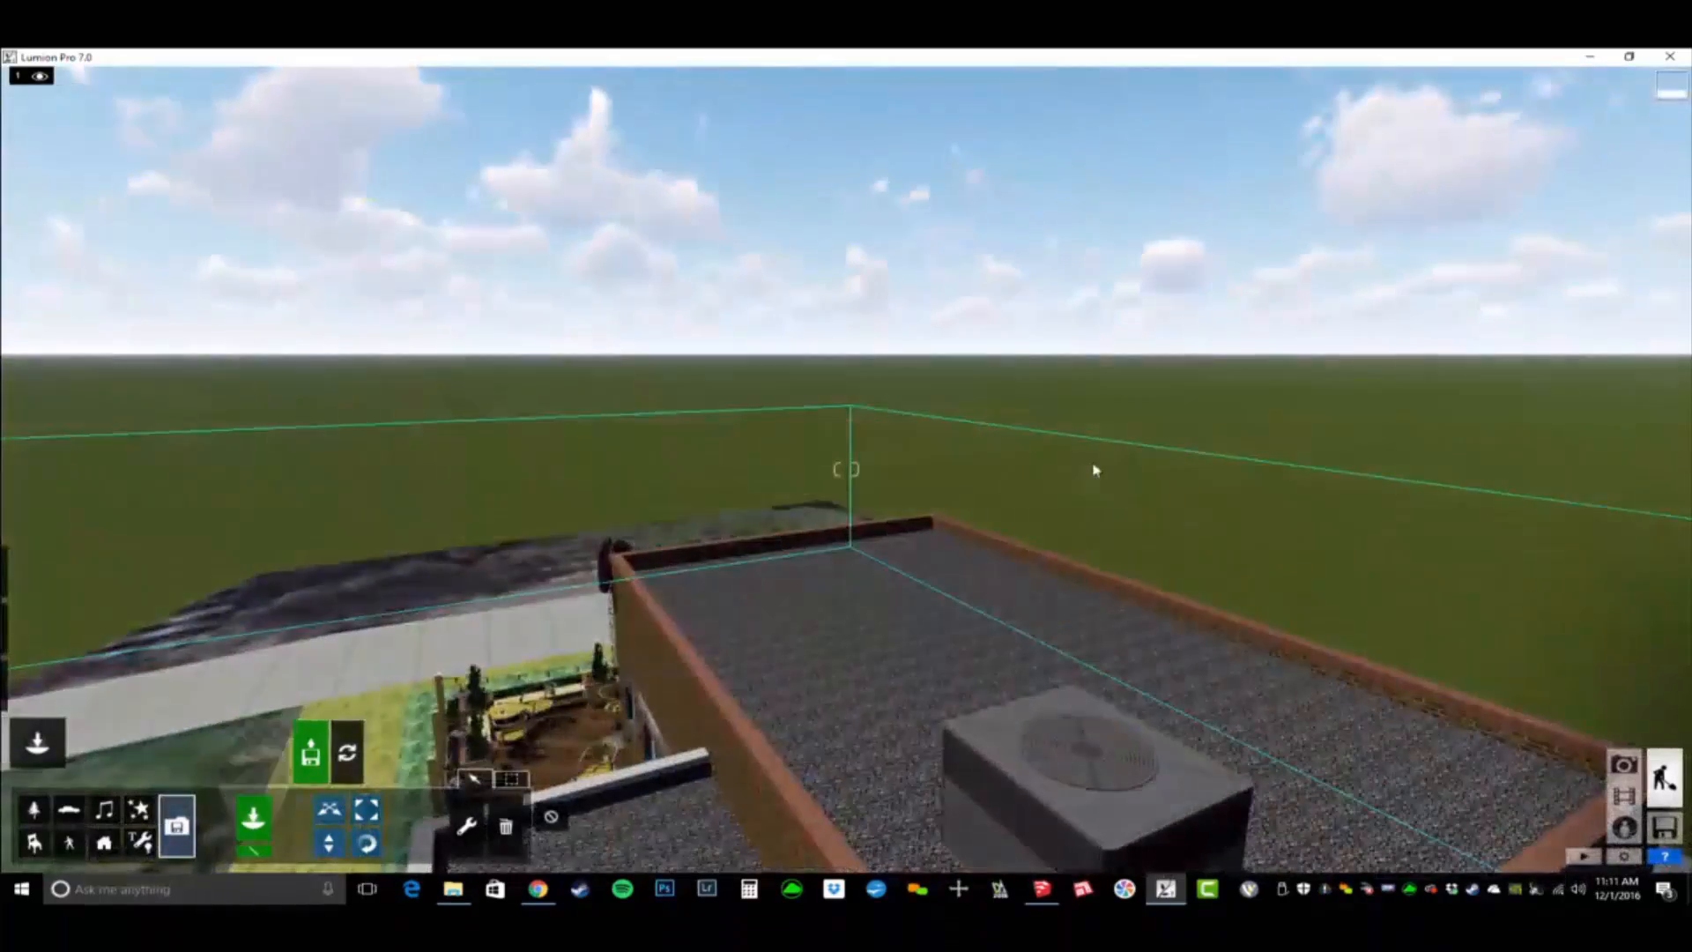
- Fly out of the building and around the imported coffee shop to examine its entrance, patio and hedges
key("s")
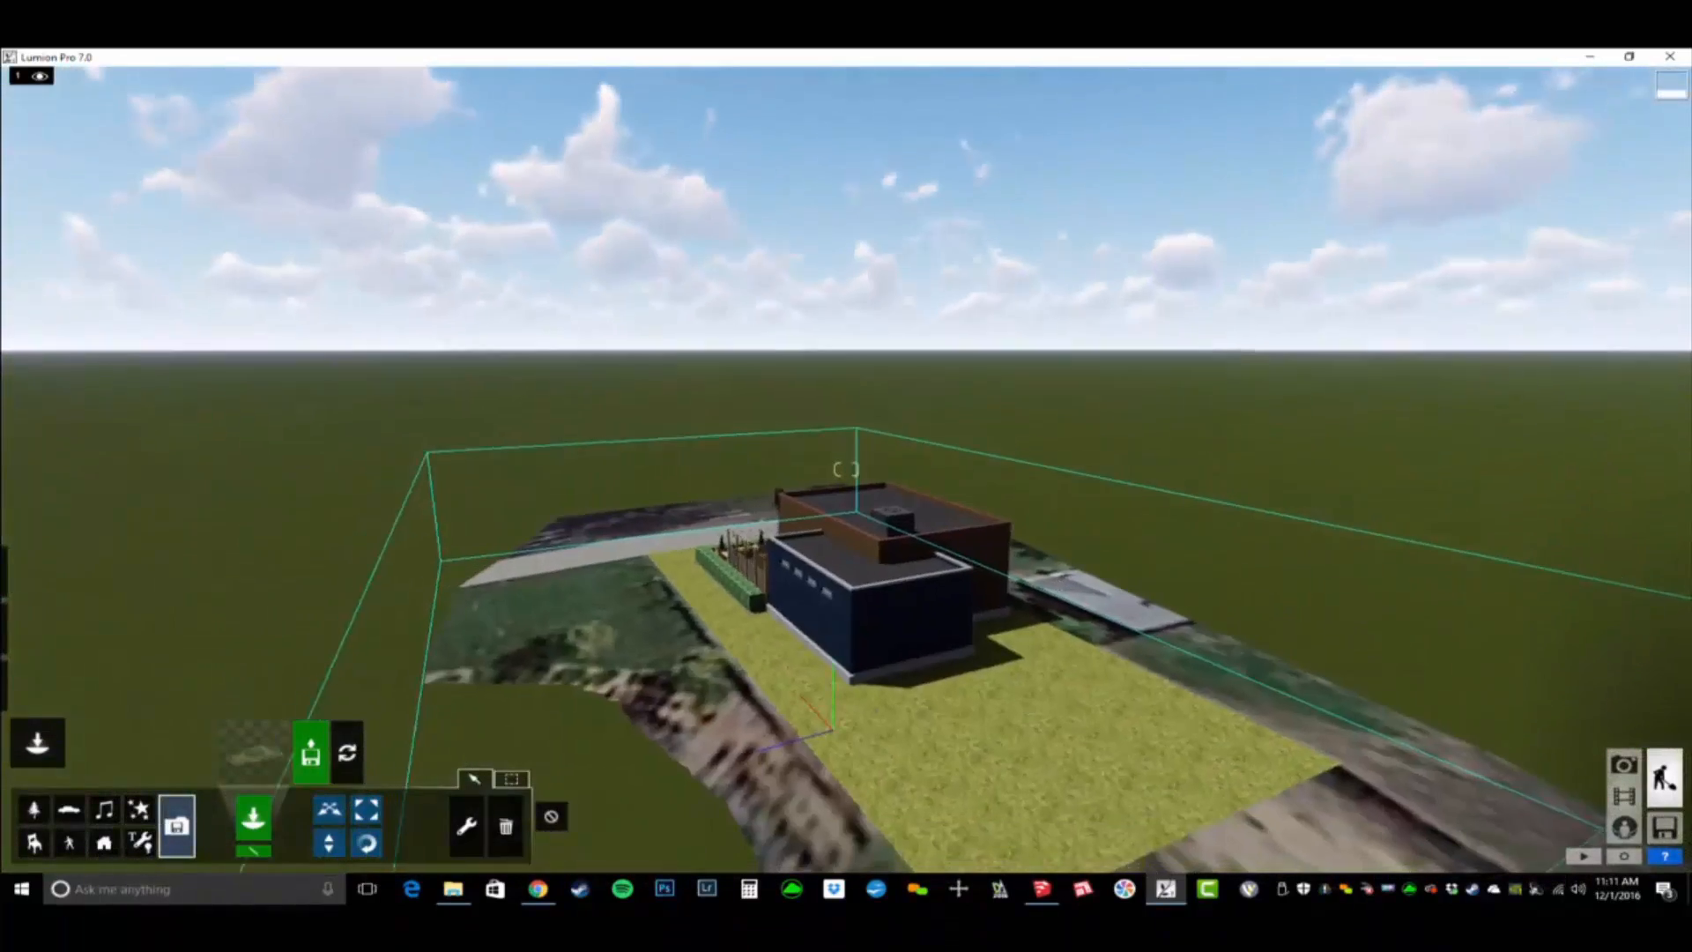
right_click_drag(1129, 468, 1181, 564)
key("w")
key("a")
right_click_drag(846, 470, 1013, 445)
key("w")
key("a")
key("w")
key("s")
key("s")
right_click_drag(846, 470, 749, 415)
key("e")
key("w")
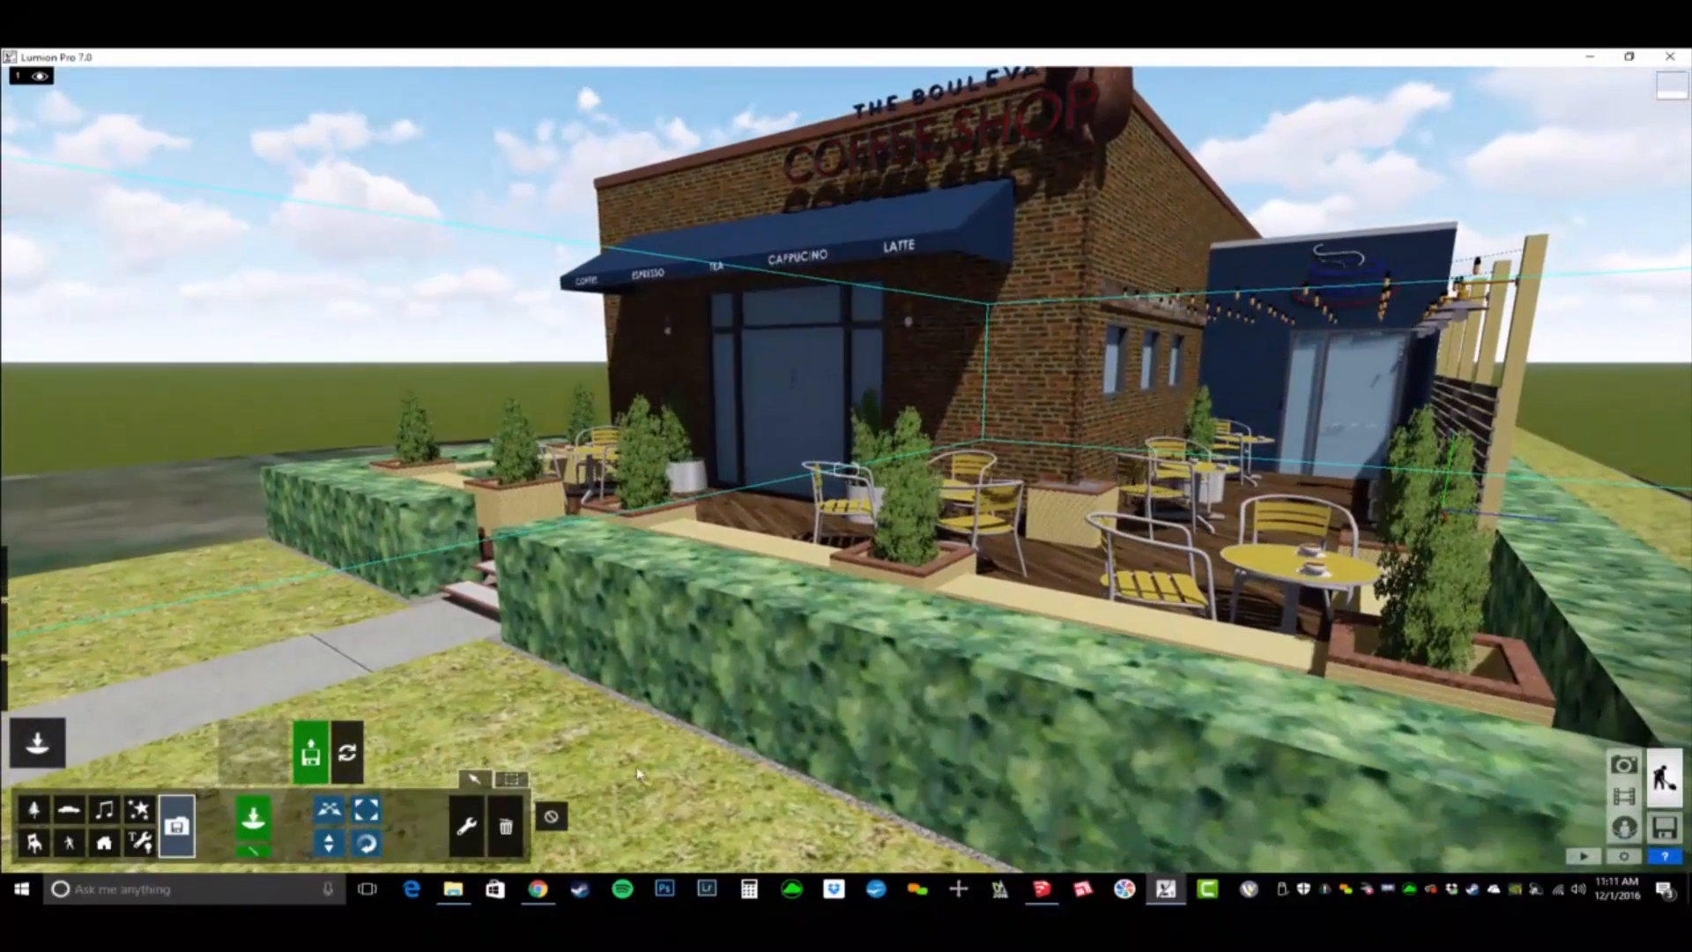
- Set the coffee shop model's position to X 0, Y 16.4 and Z 0 ft
left_click(515, 780)
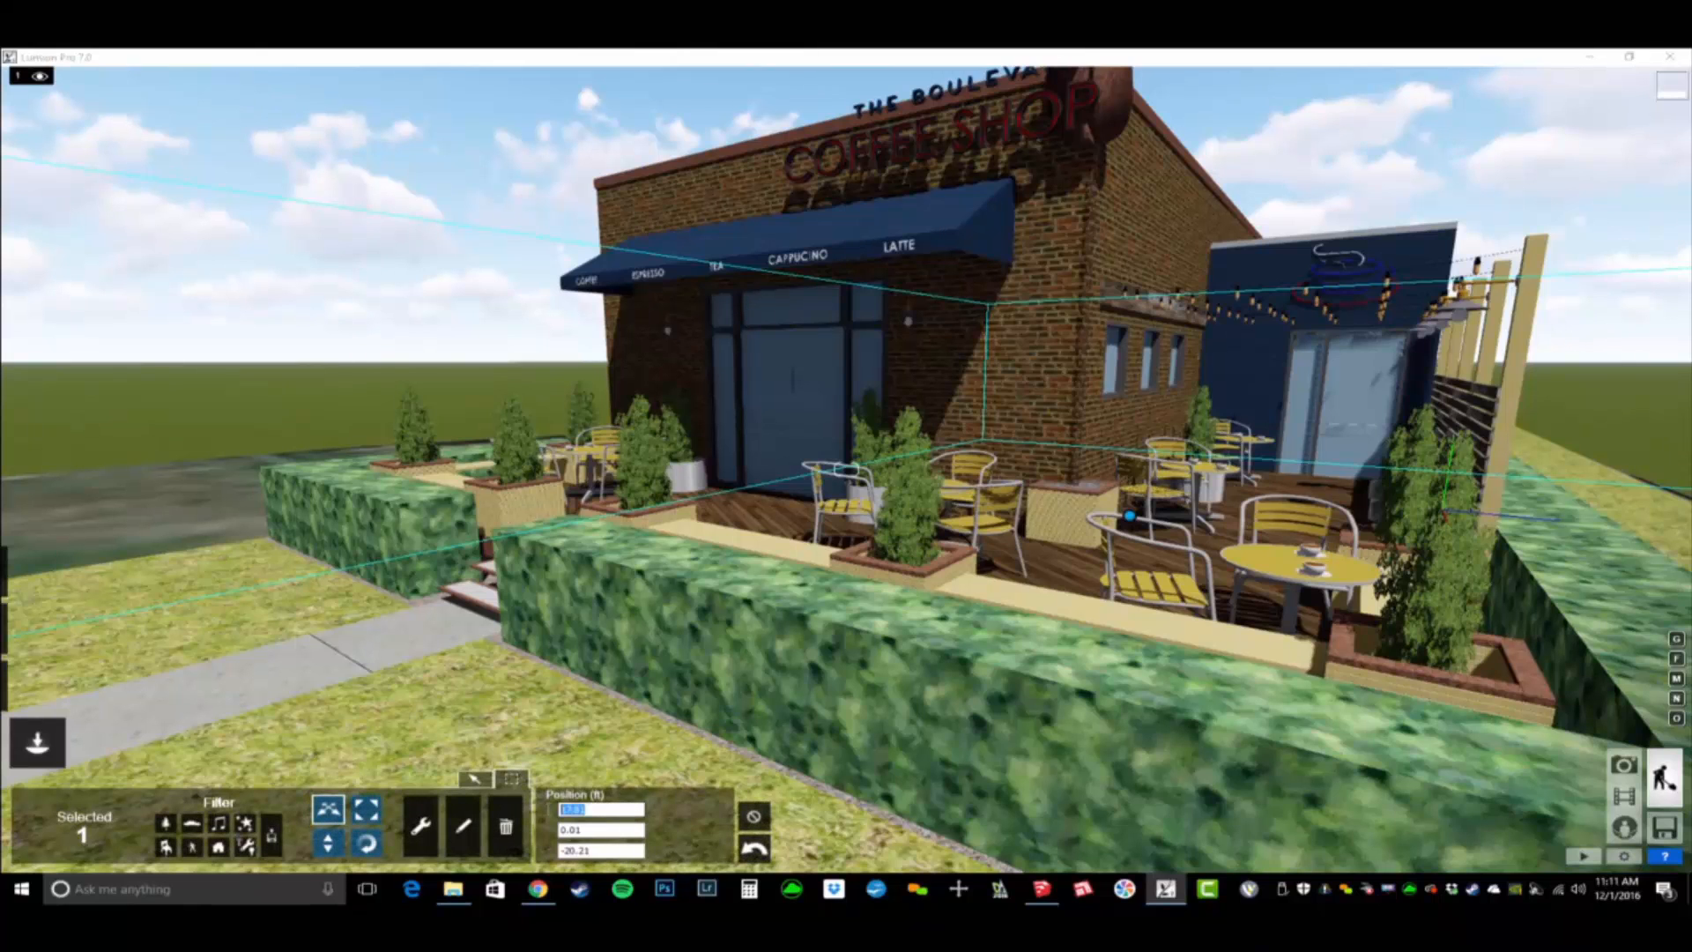
type("0")
key("Return")
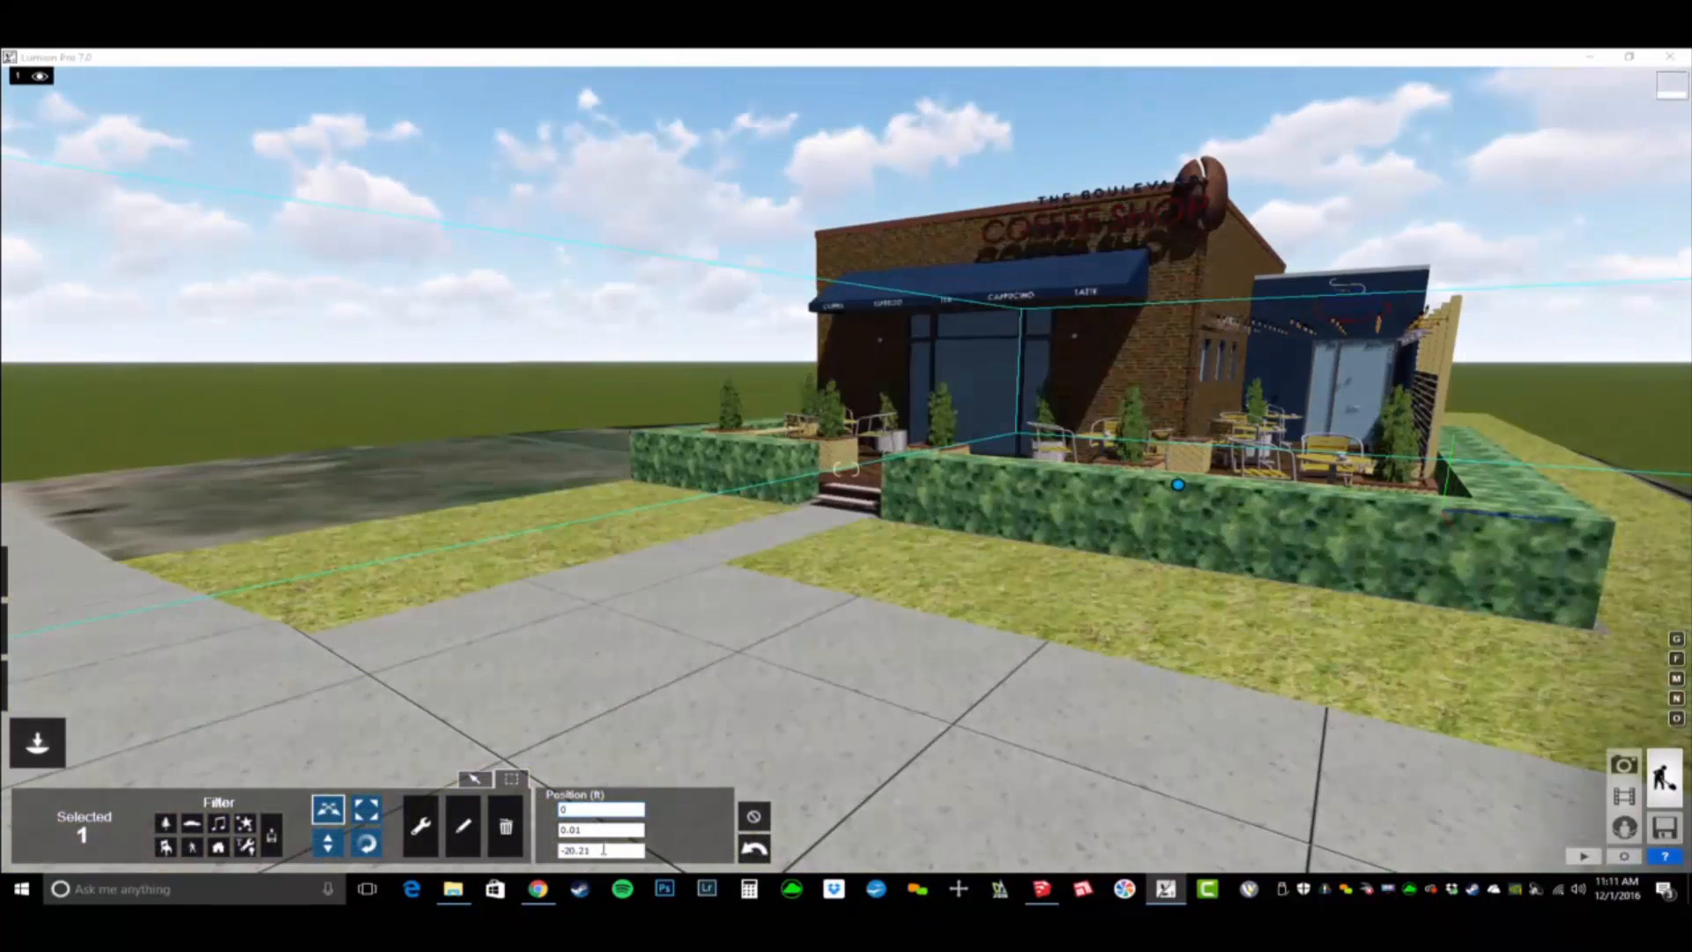
type("0")
key("Return")
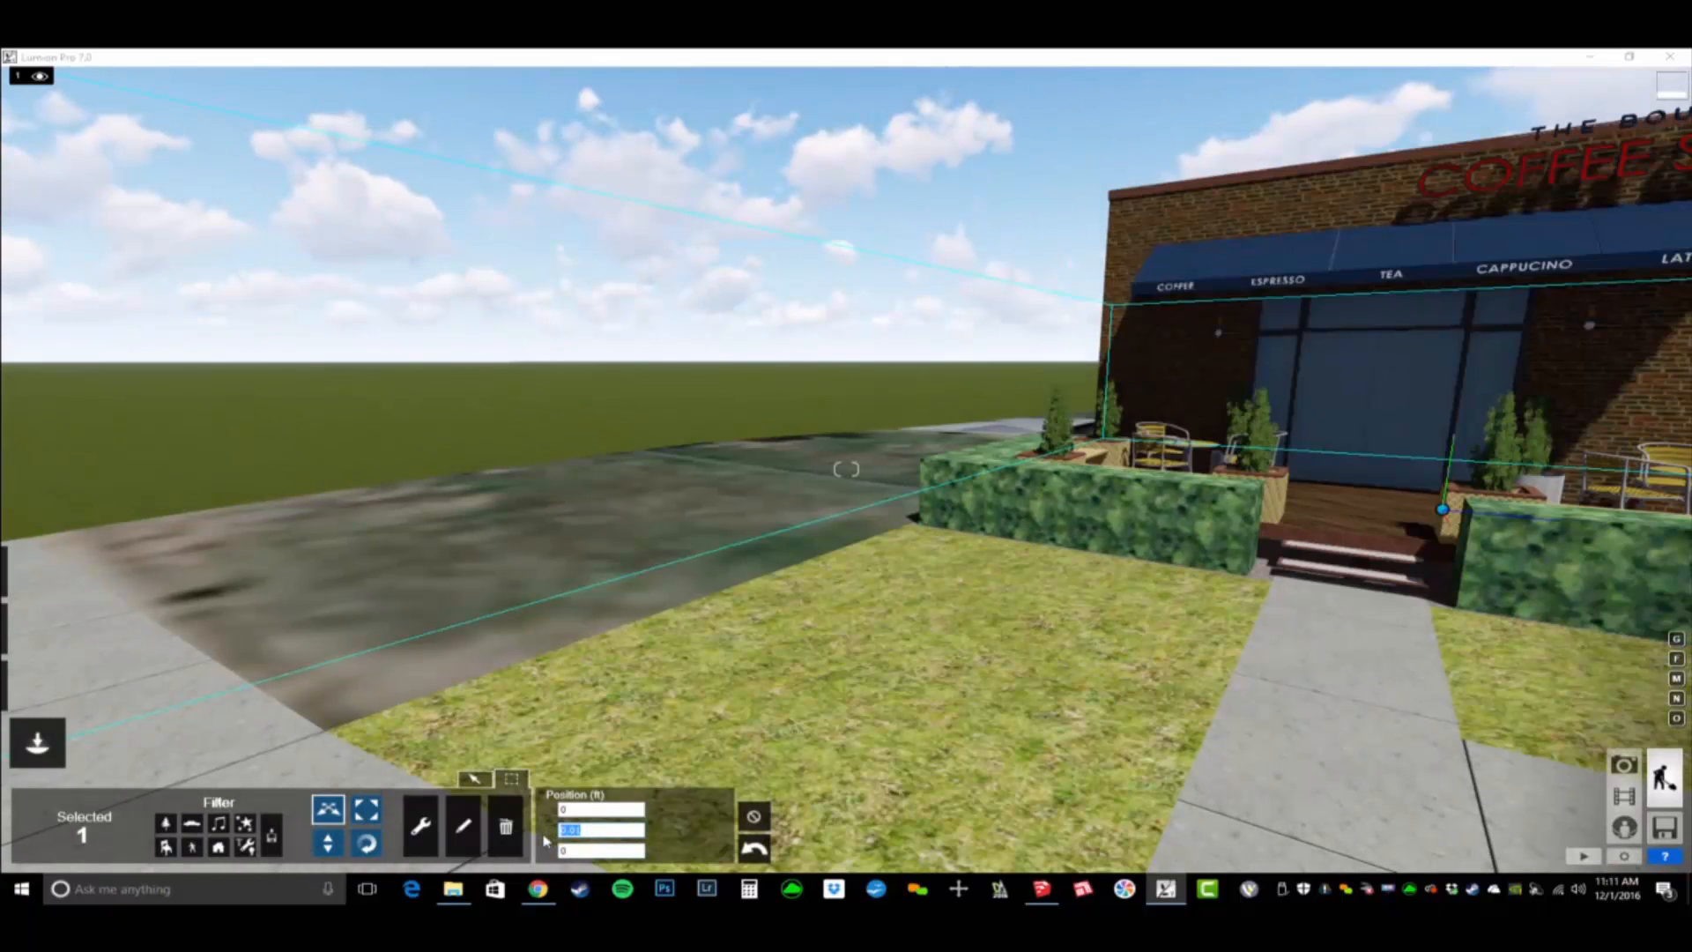
type("16.4")
key("Return")
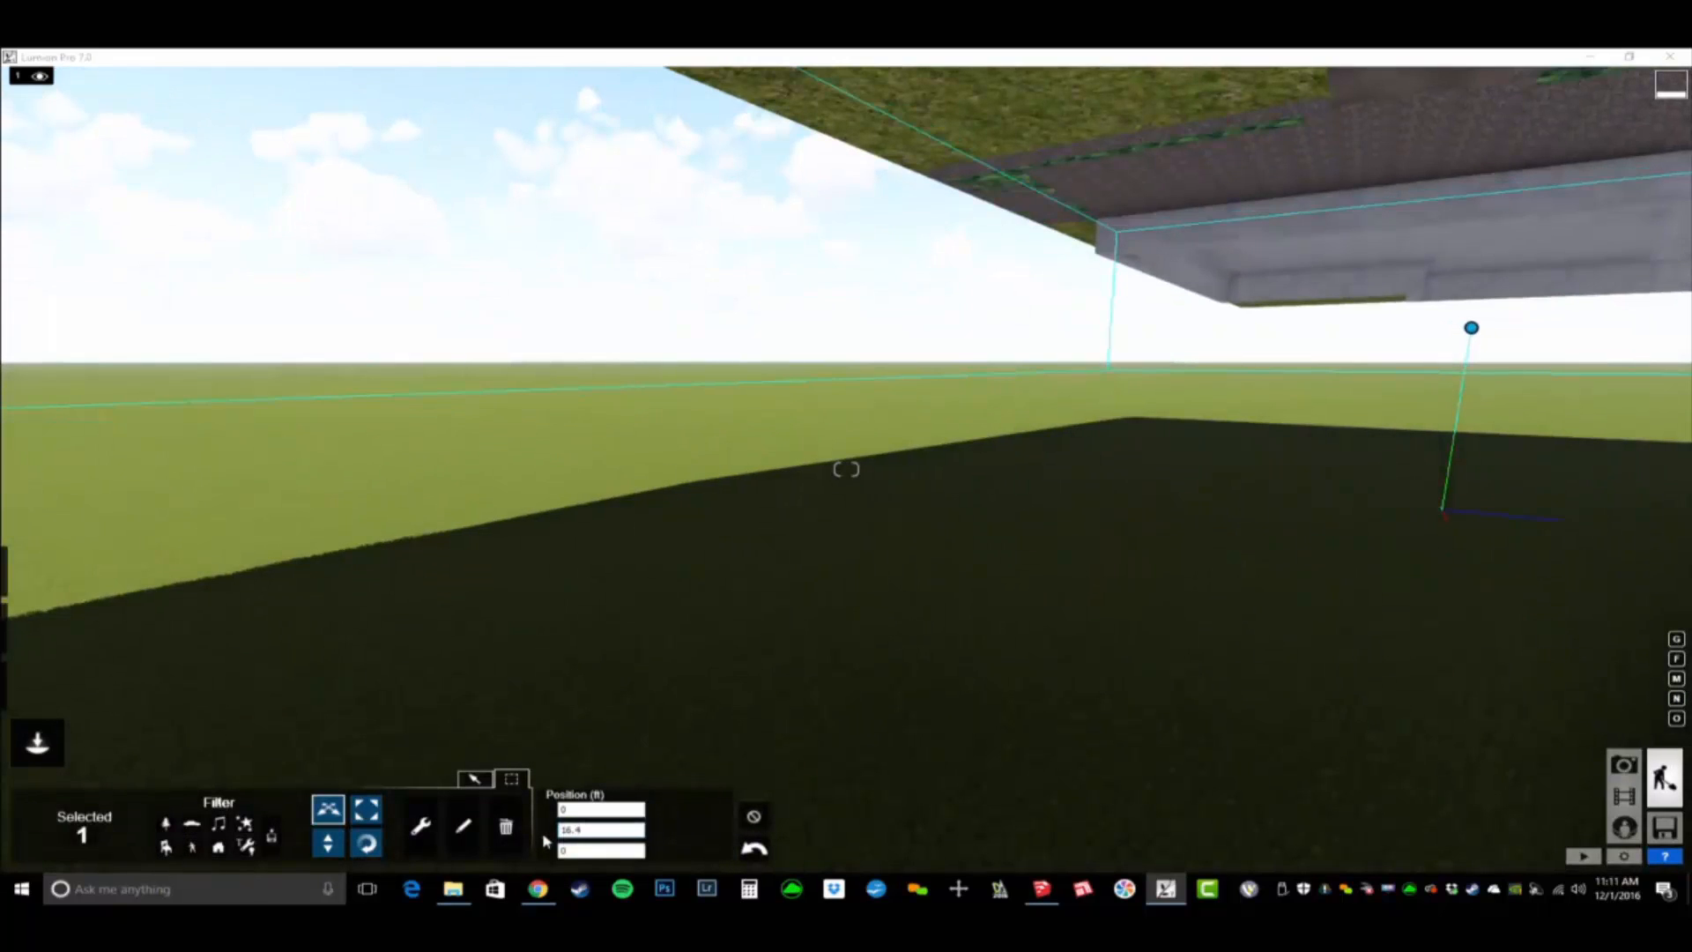
- Inspect the repositioned coffee shop from the street and close to the patio hedge, and clear the model selection
key("shift+q")
key("shift+s")
right_click_drag(937, 642, 1076, 705)
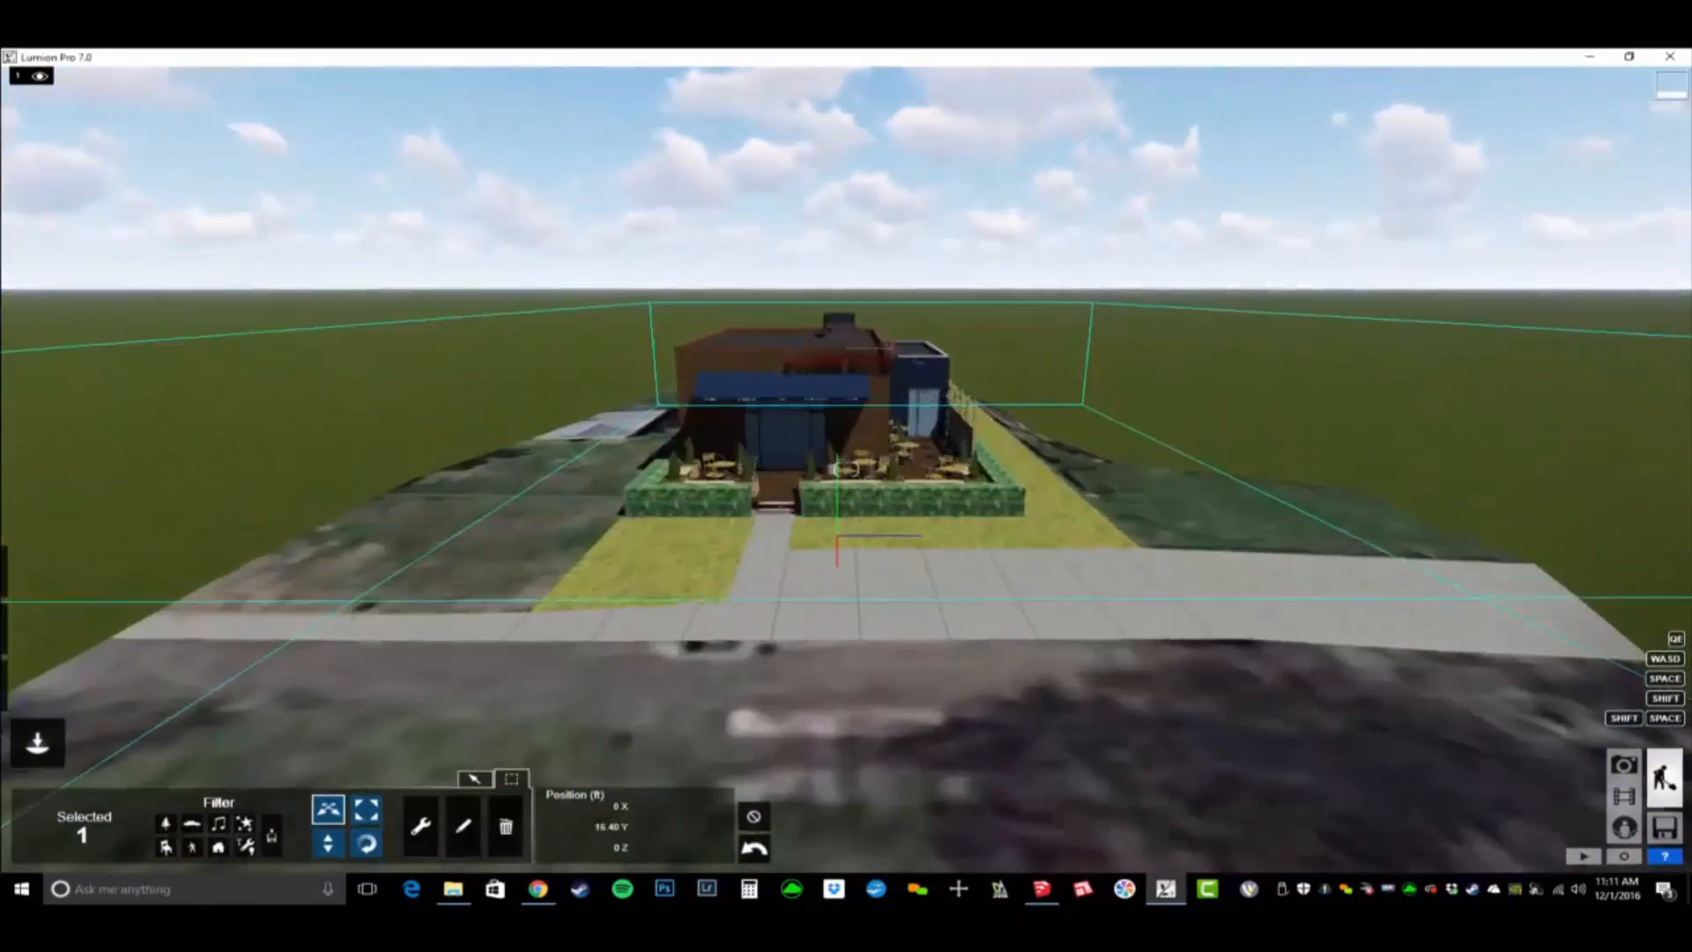
key("w")
right_click_drag(846, 470, 723, 471)
key("w")
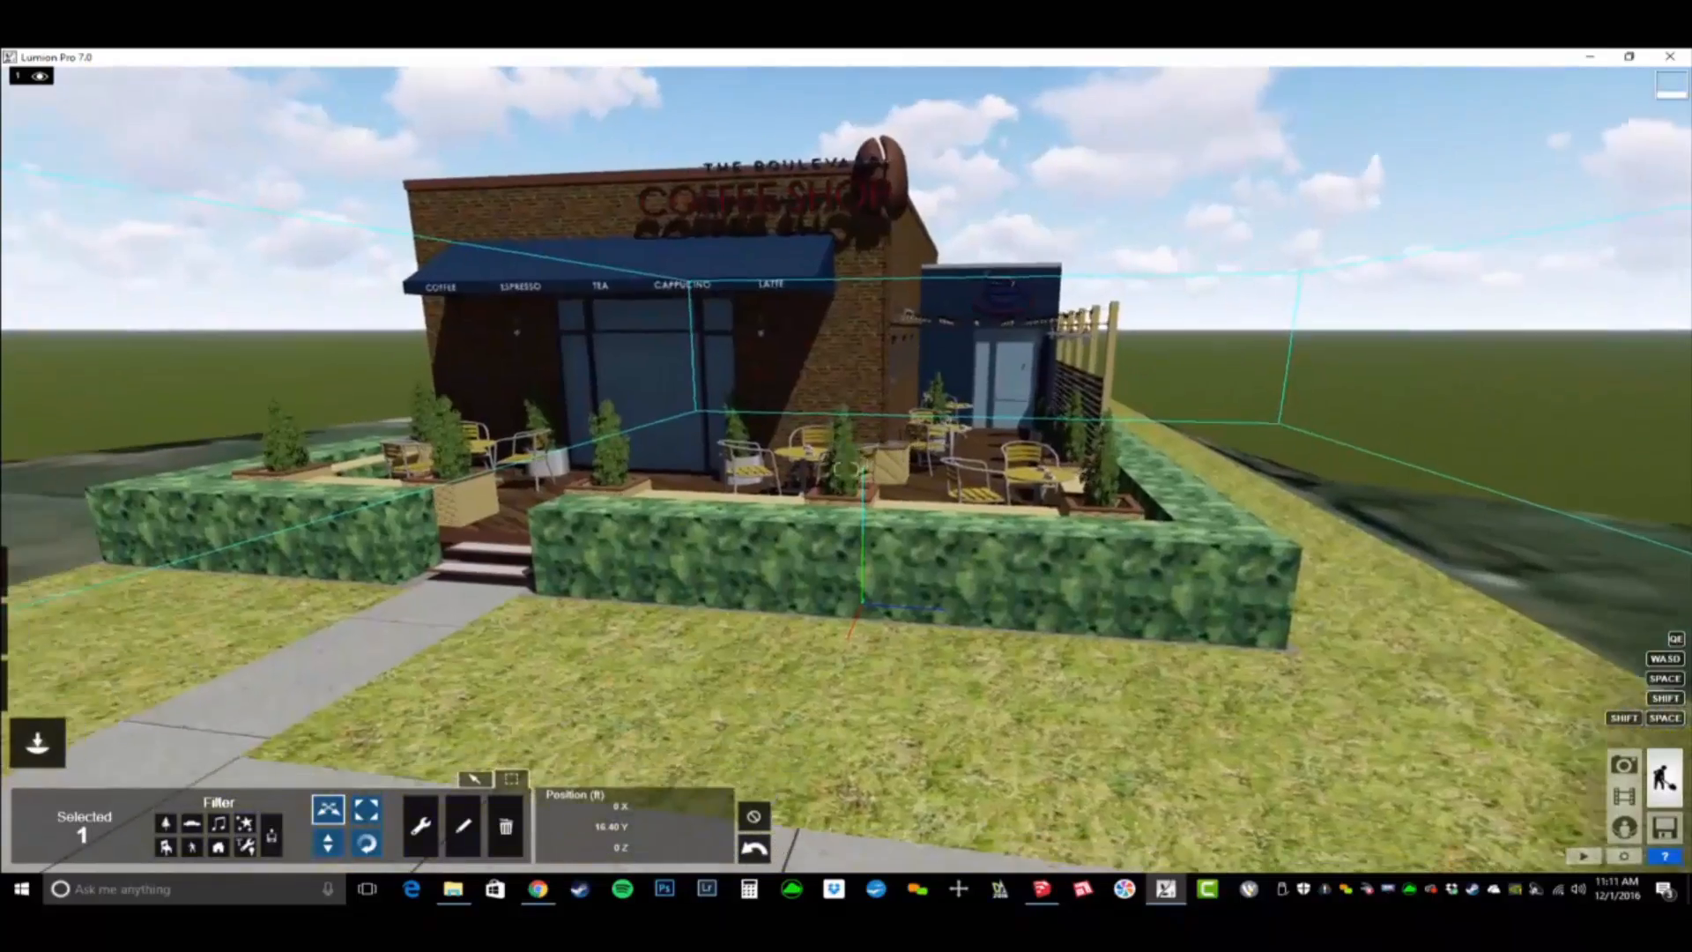
key("w")
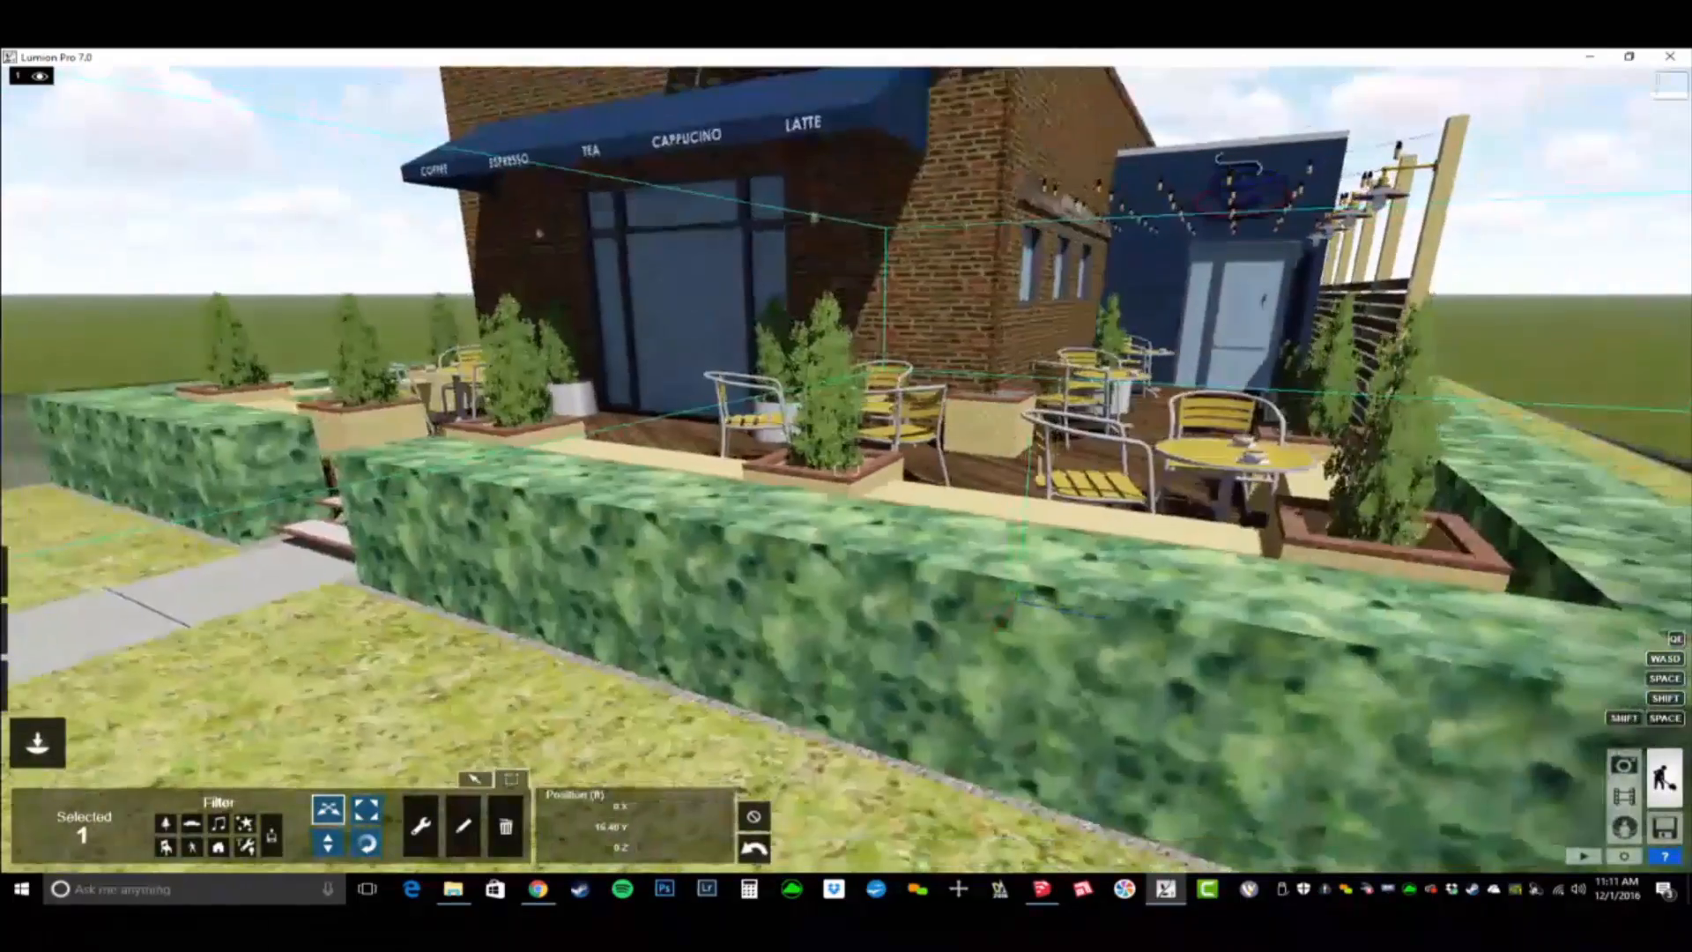
key("s")
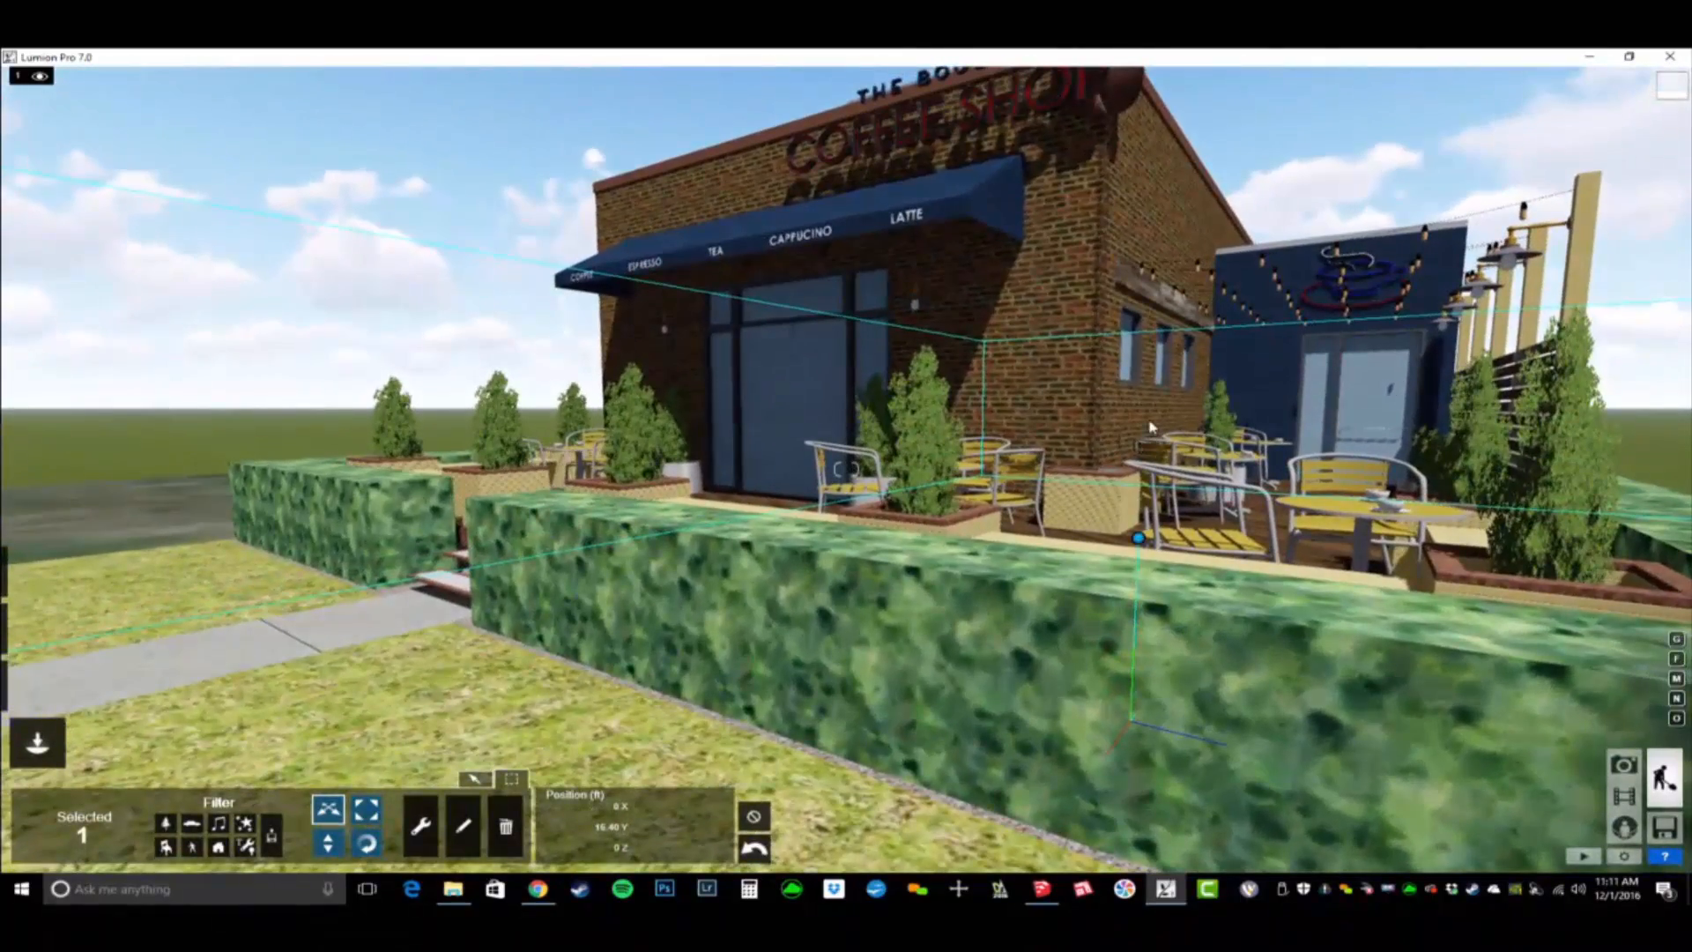
left_click(753, 817)
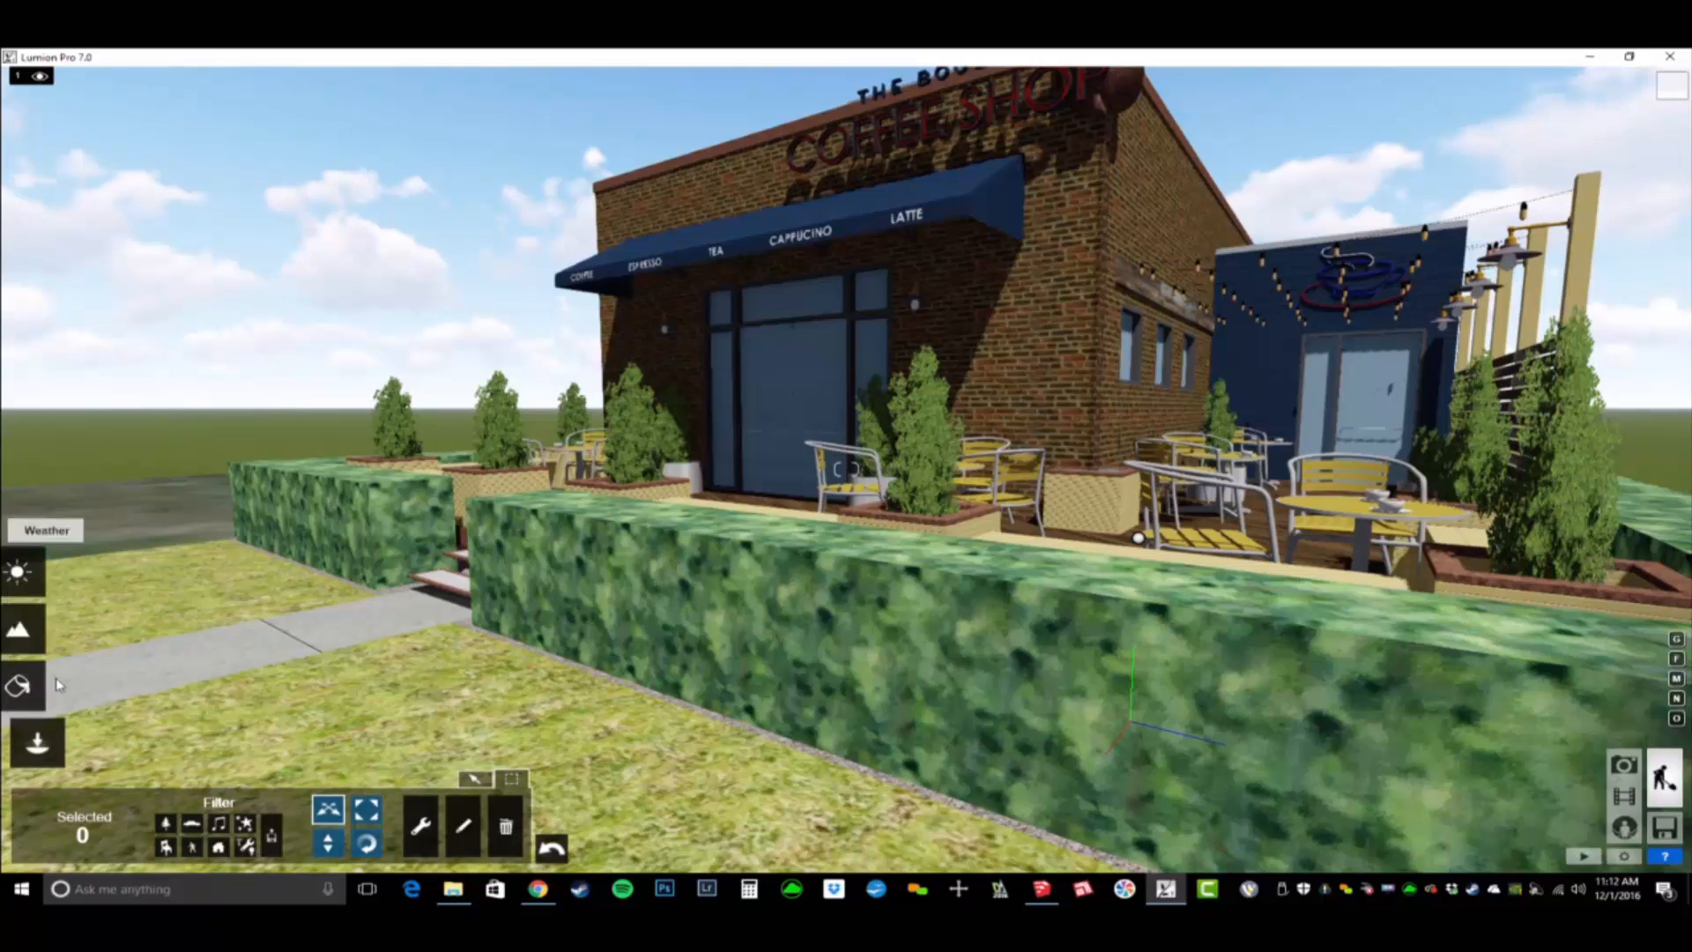
- Apply the custom standard glass material to the Translucent Glass Blue surfaces of the coffee shop's doors and windows
left_click(35, 643)
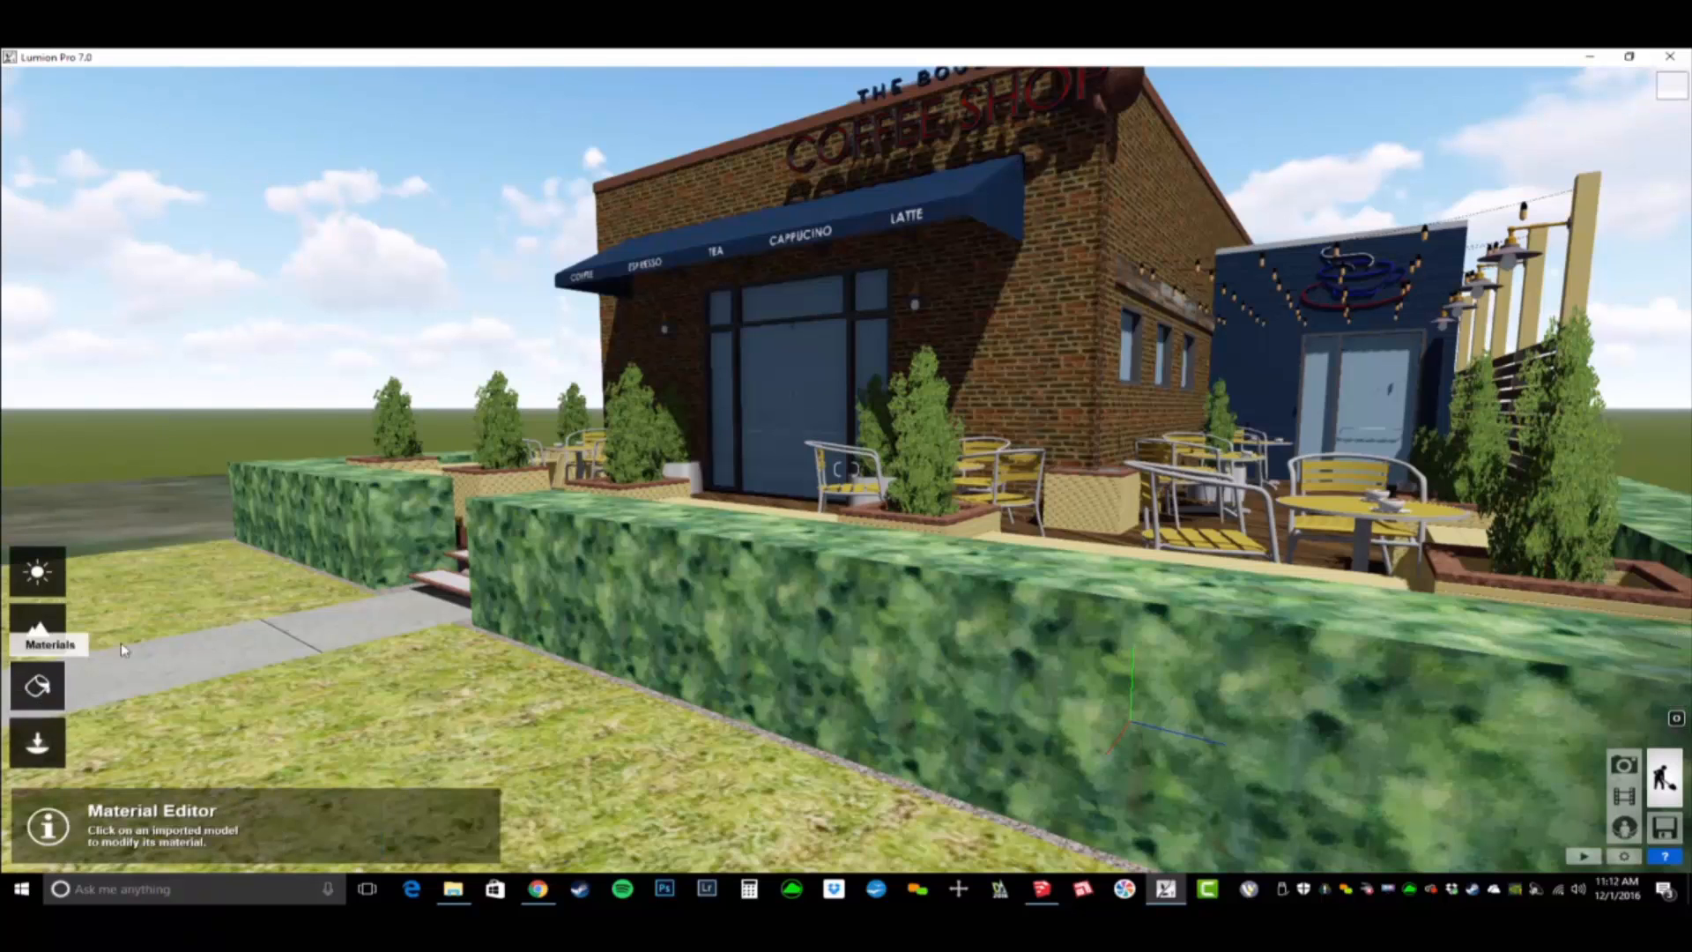
left_click(765, 374)
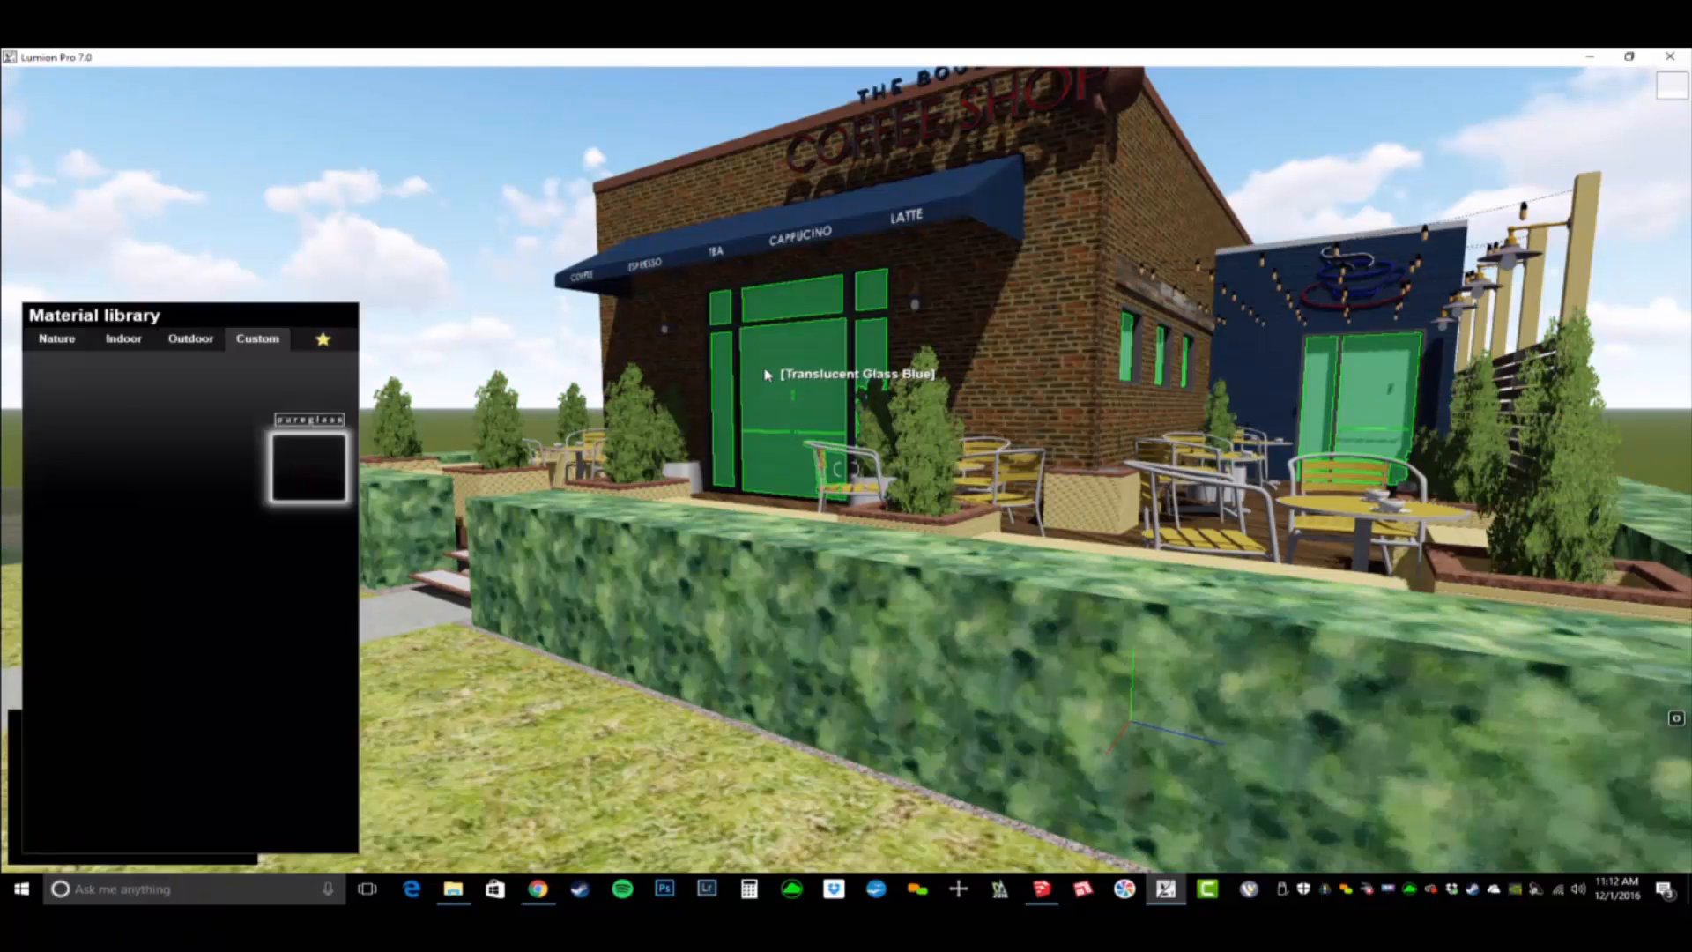
left_click(234, 399)
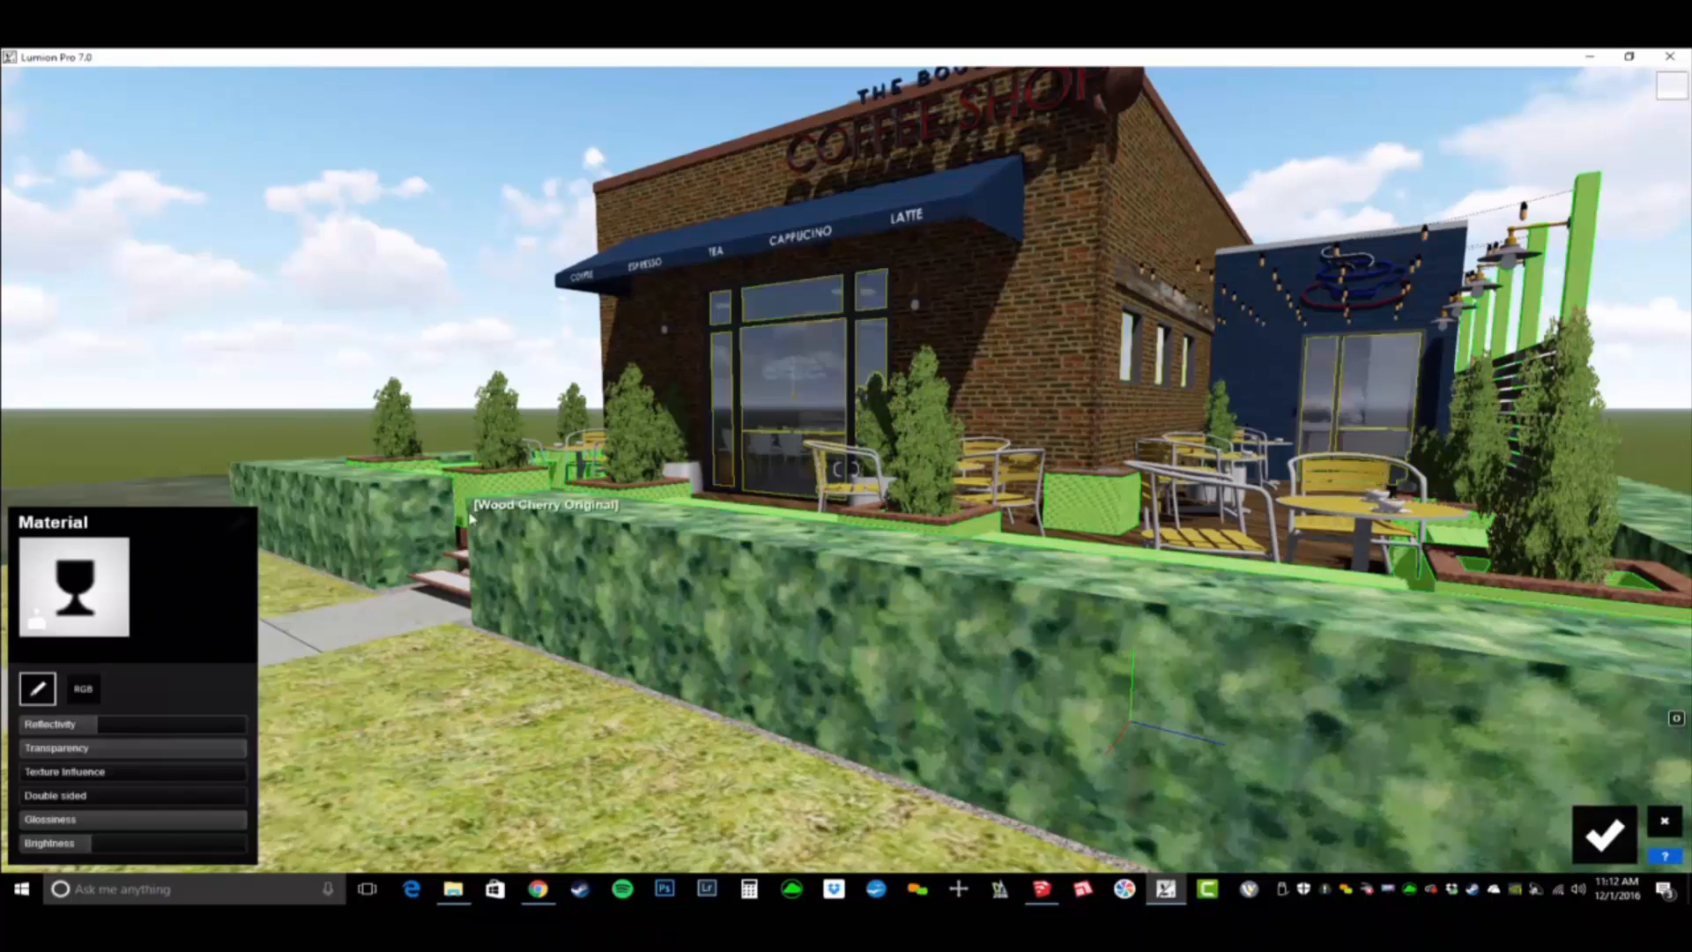
- Assign the custom landscape material to the grass_rough1 lawn surrounding the coffee shop
scroll(1115, 571, "down", 5)
scroll(1116, 571, "up", 2)
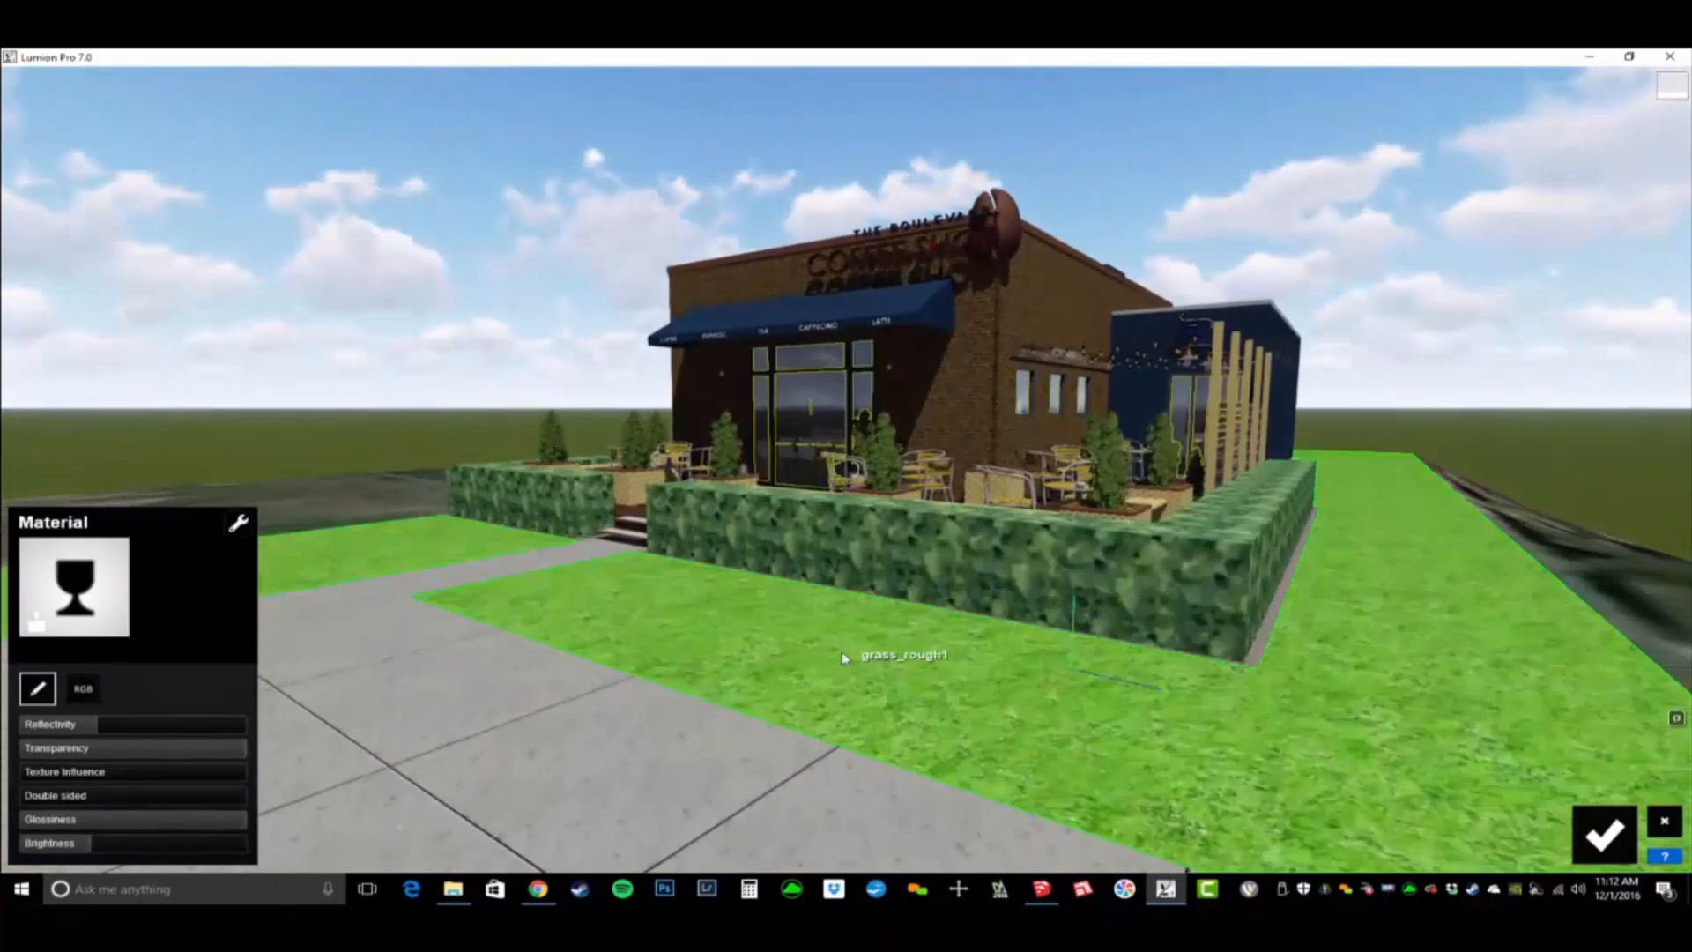
left_click(859, 653)
left_click(158, 486)
- Apply the Leaves material from the Nature library to the Vegetation Blur 01 hedges around the patio and check it up close
key("w")
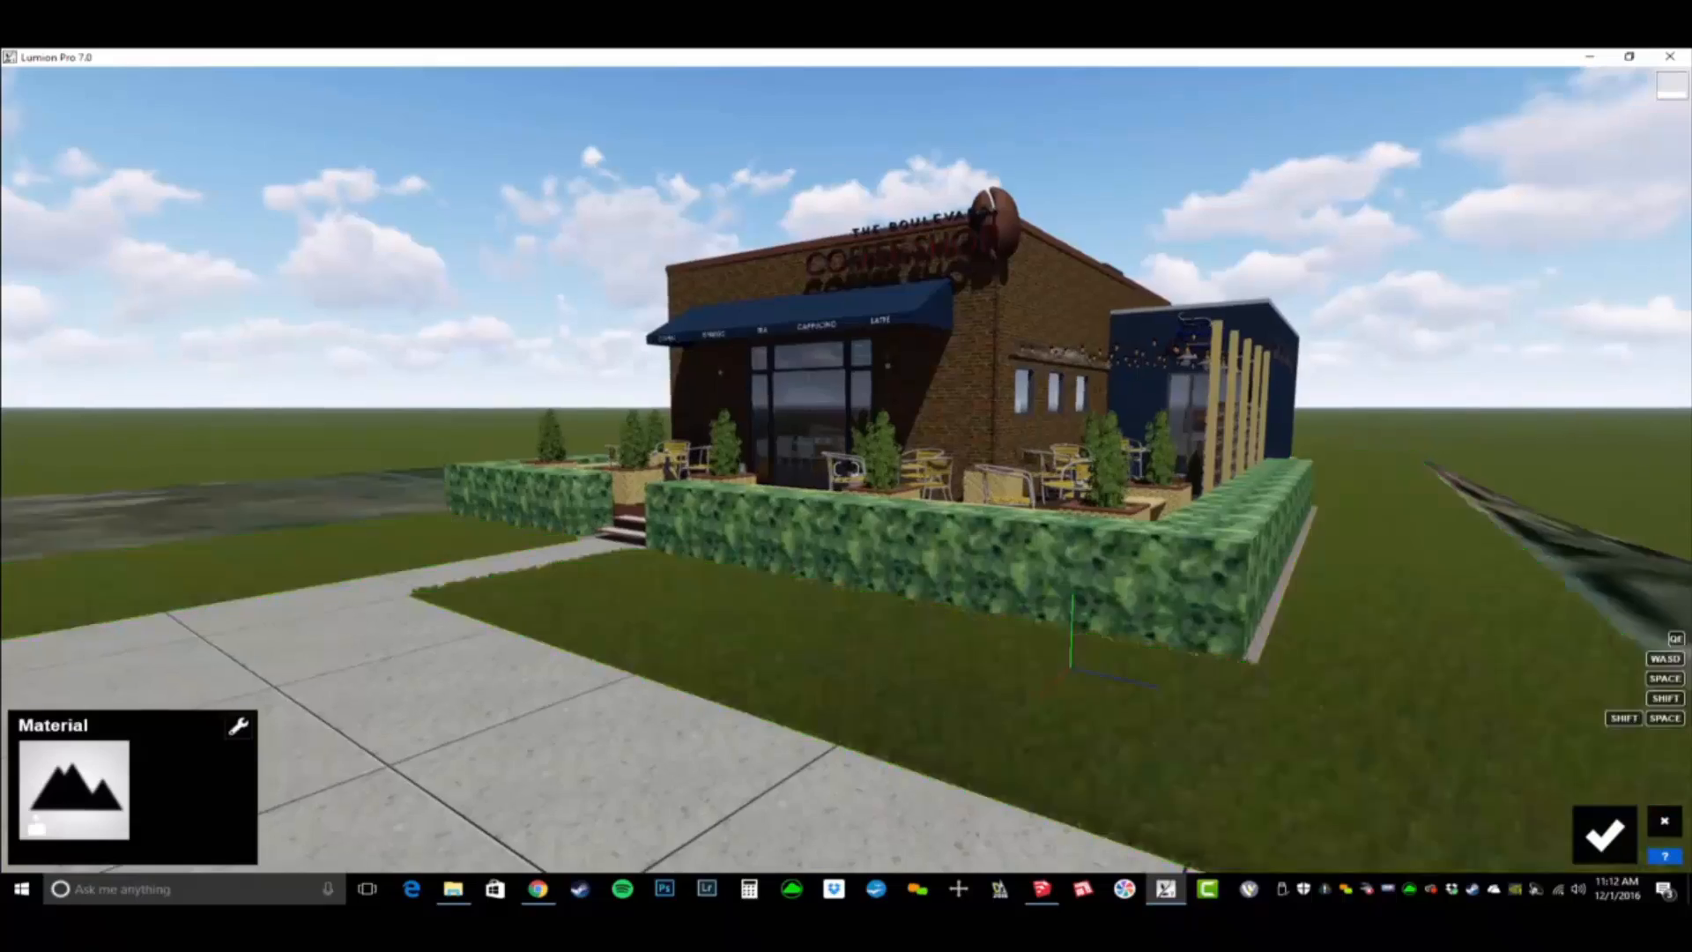
right_click_drag(159, 486, 606, 636)
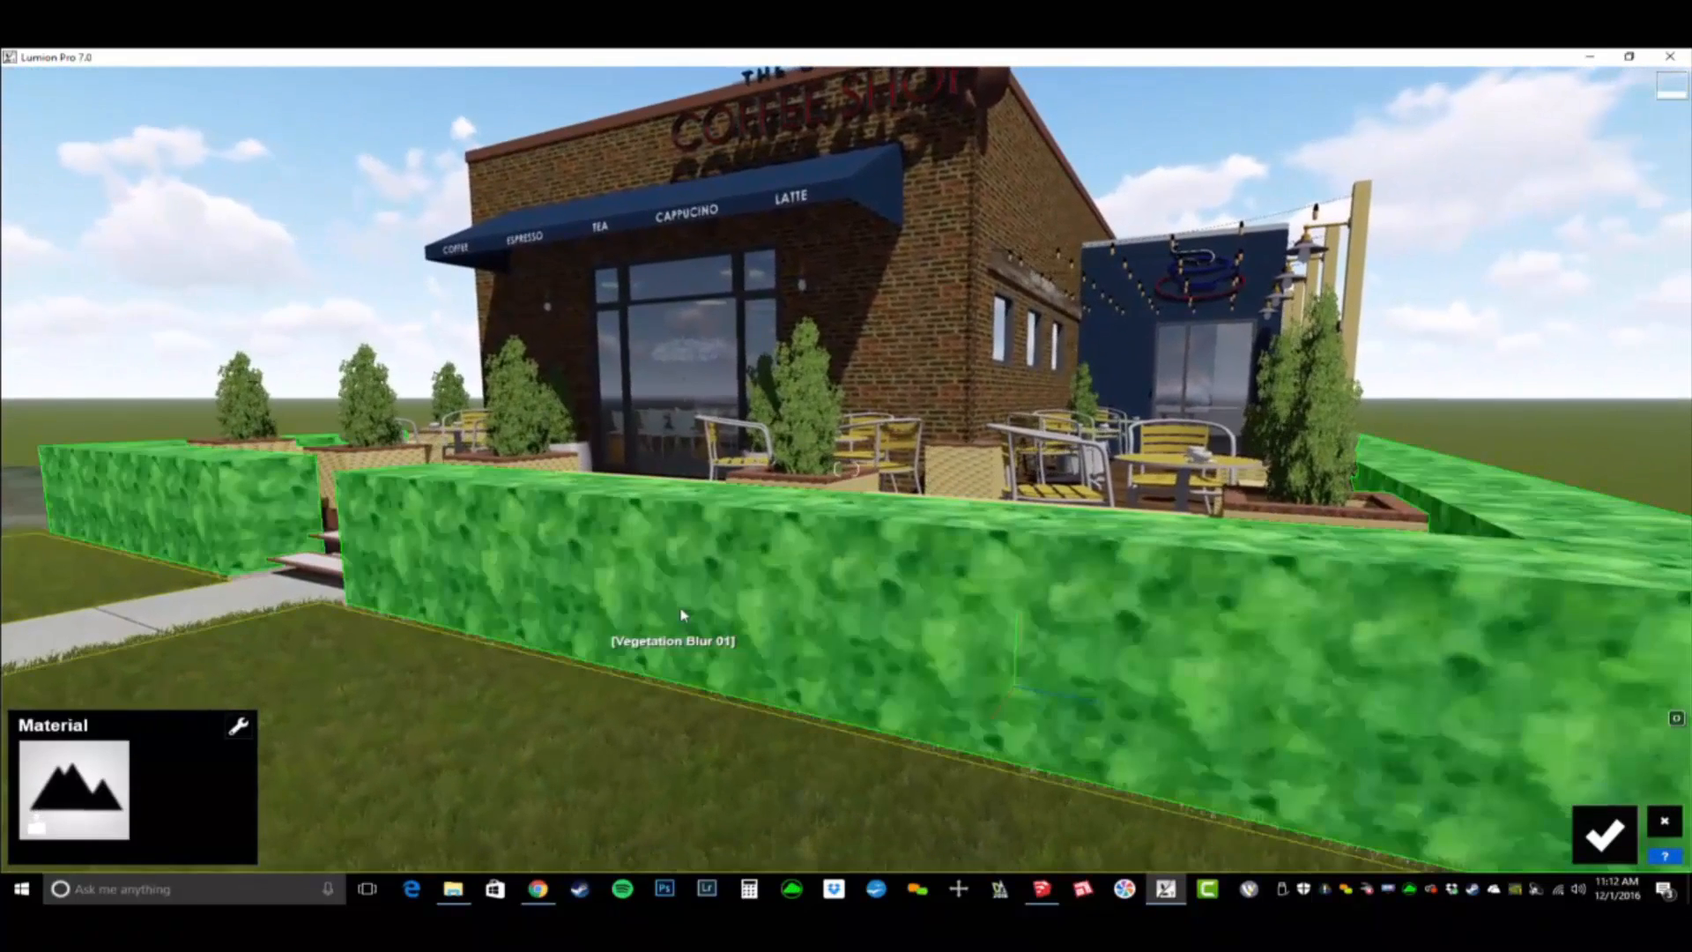
left_click(793, 547)
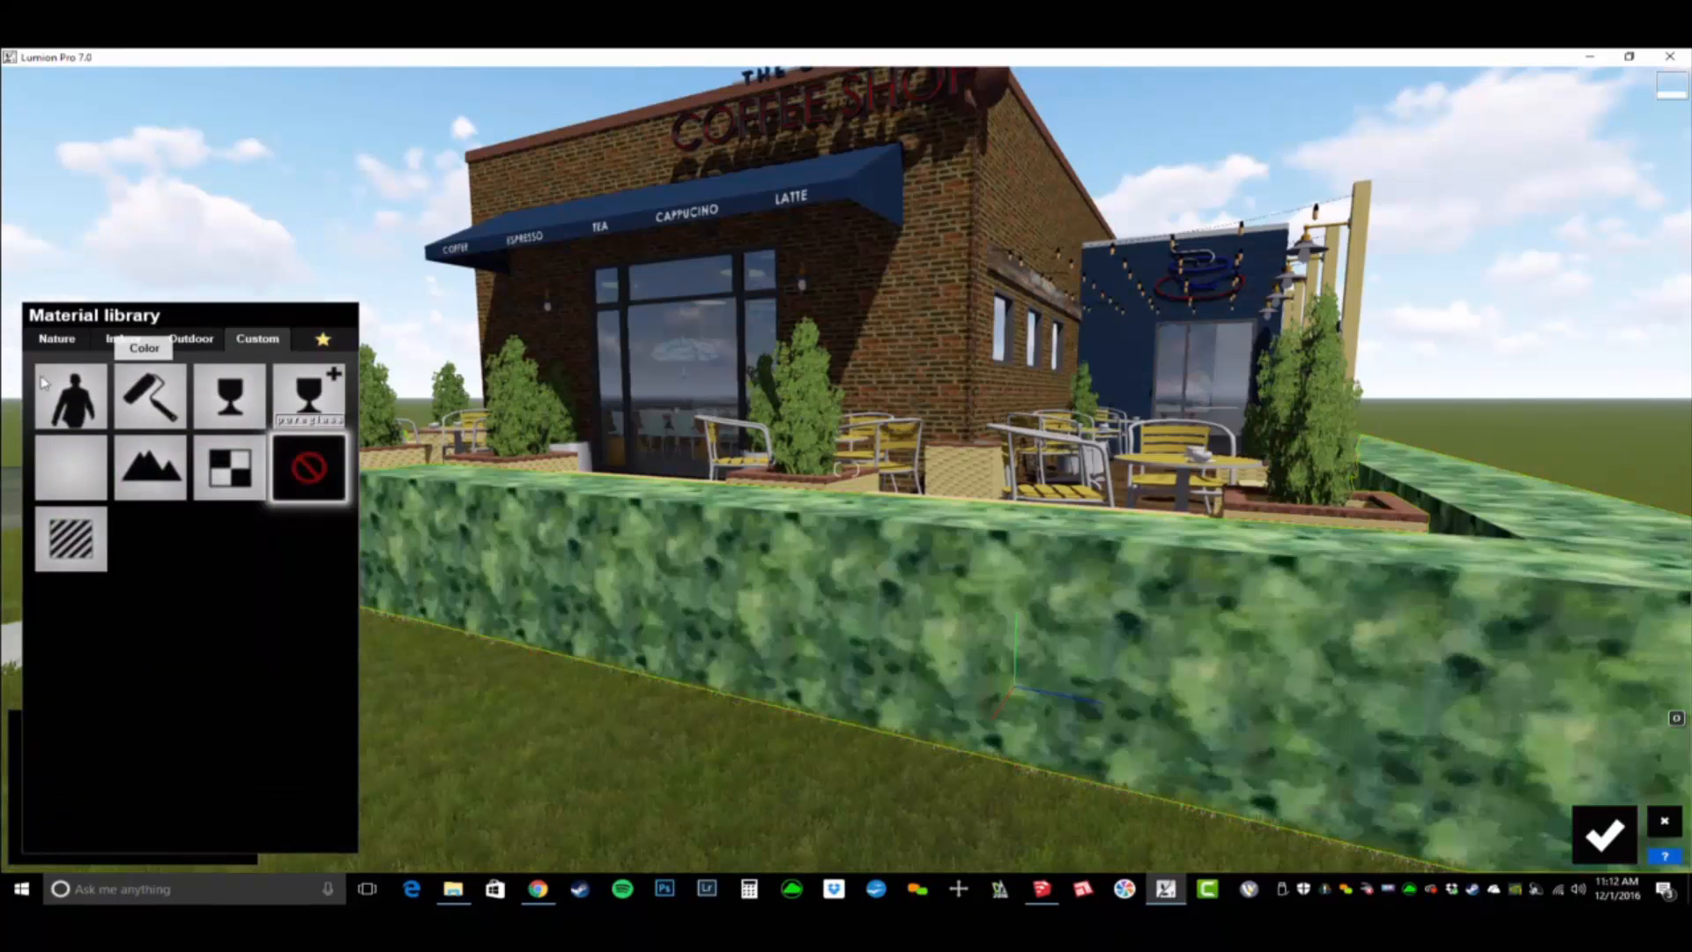
left_click(55, 344)
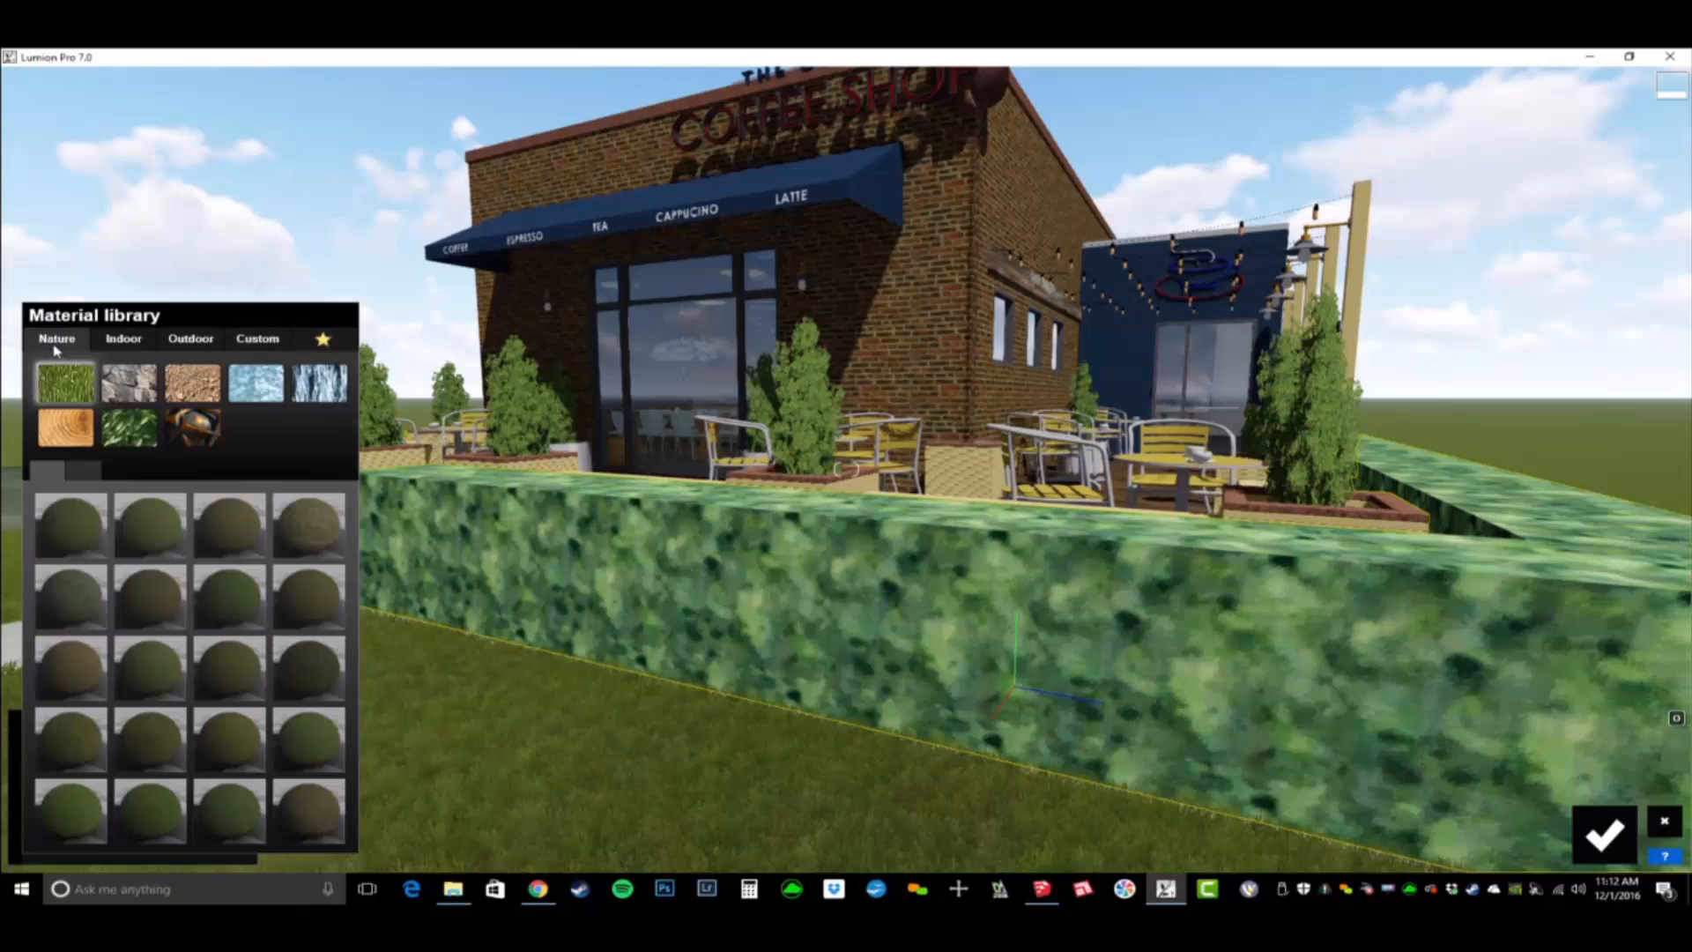
left_click(129, 428)
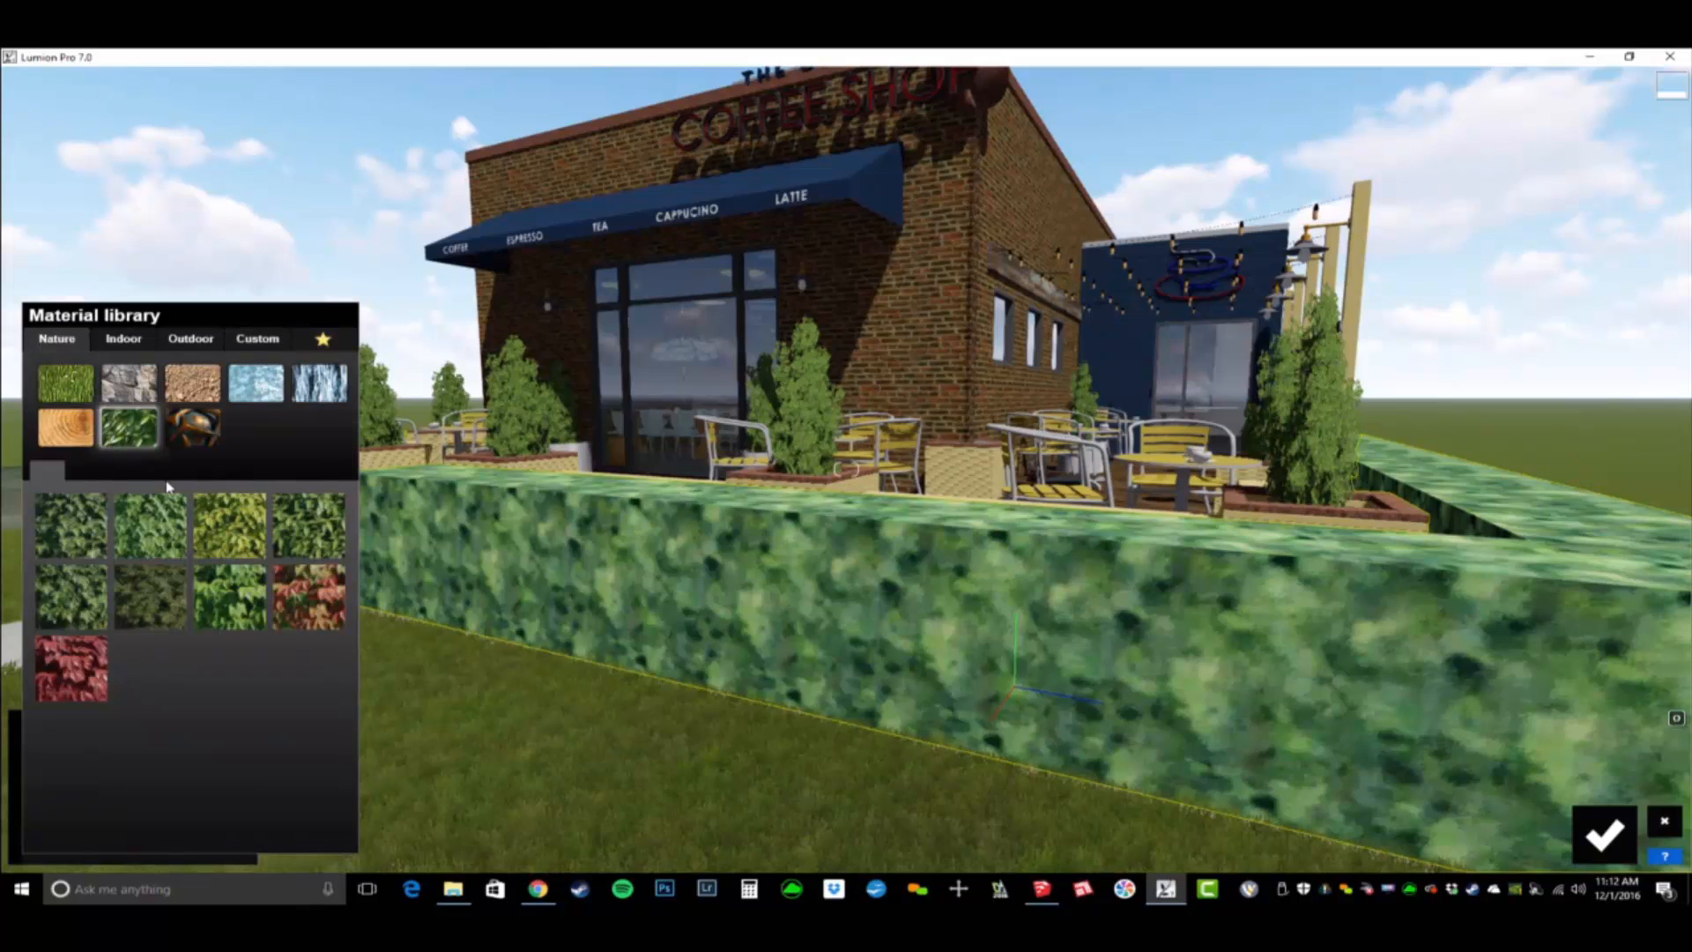
left_click(79, 535)
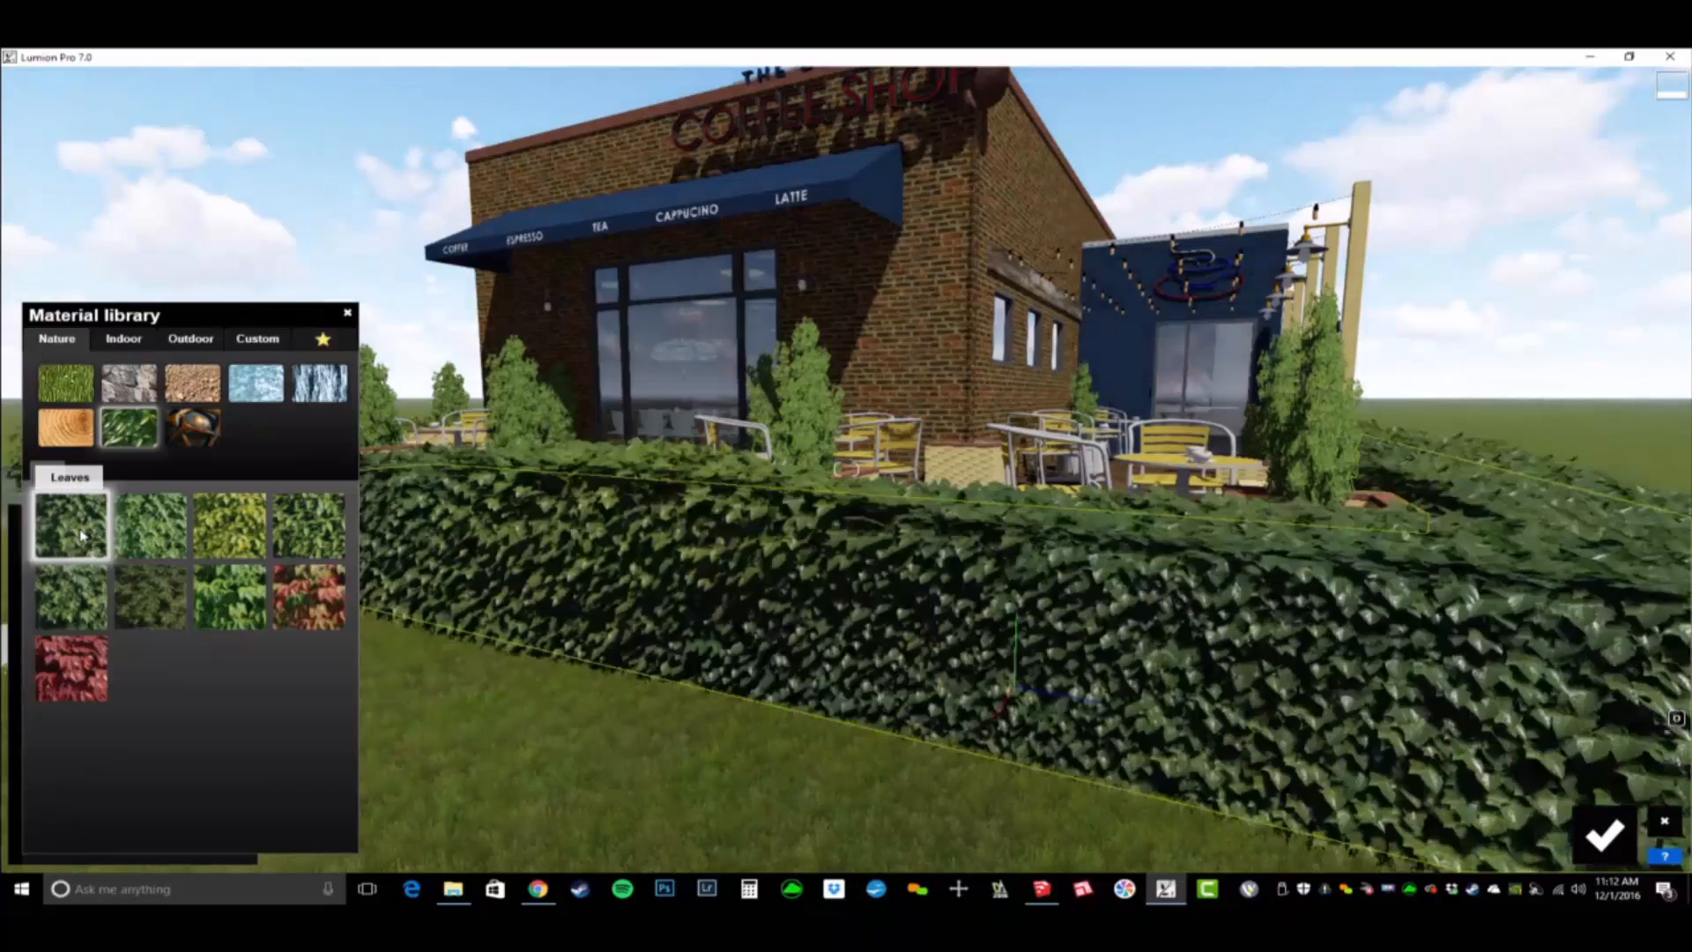
key("w")
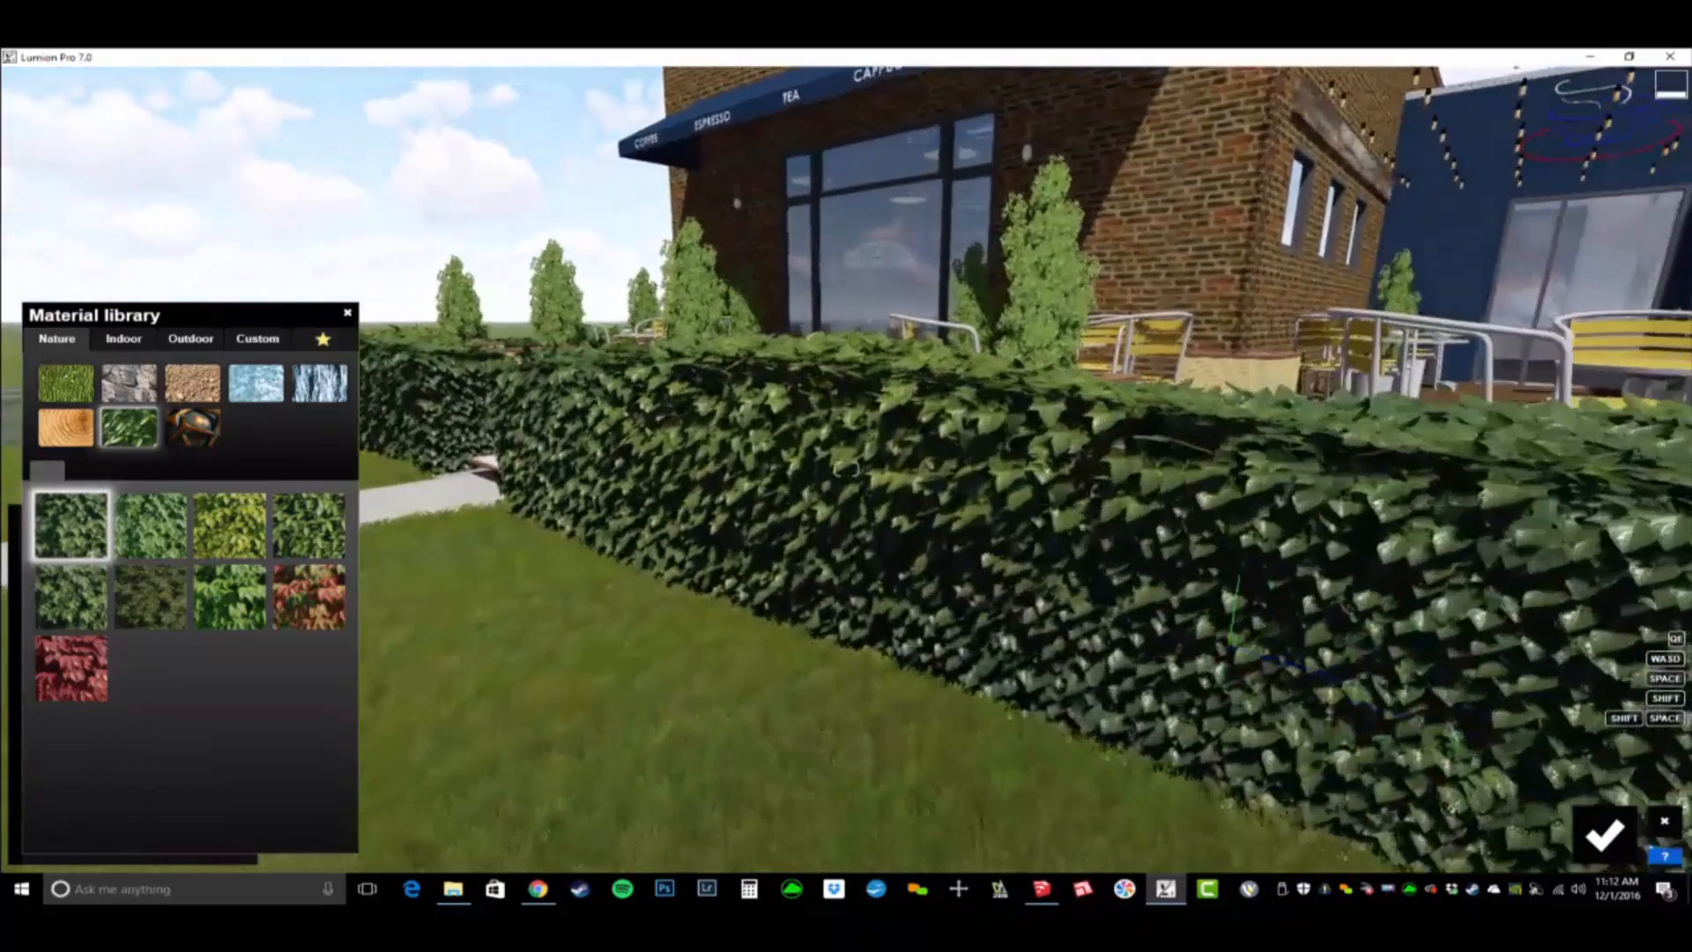
right_click_drag(846, 470, 749, 481)
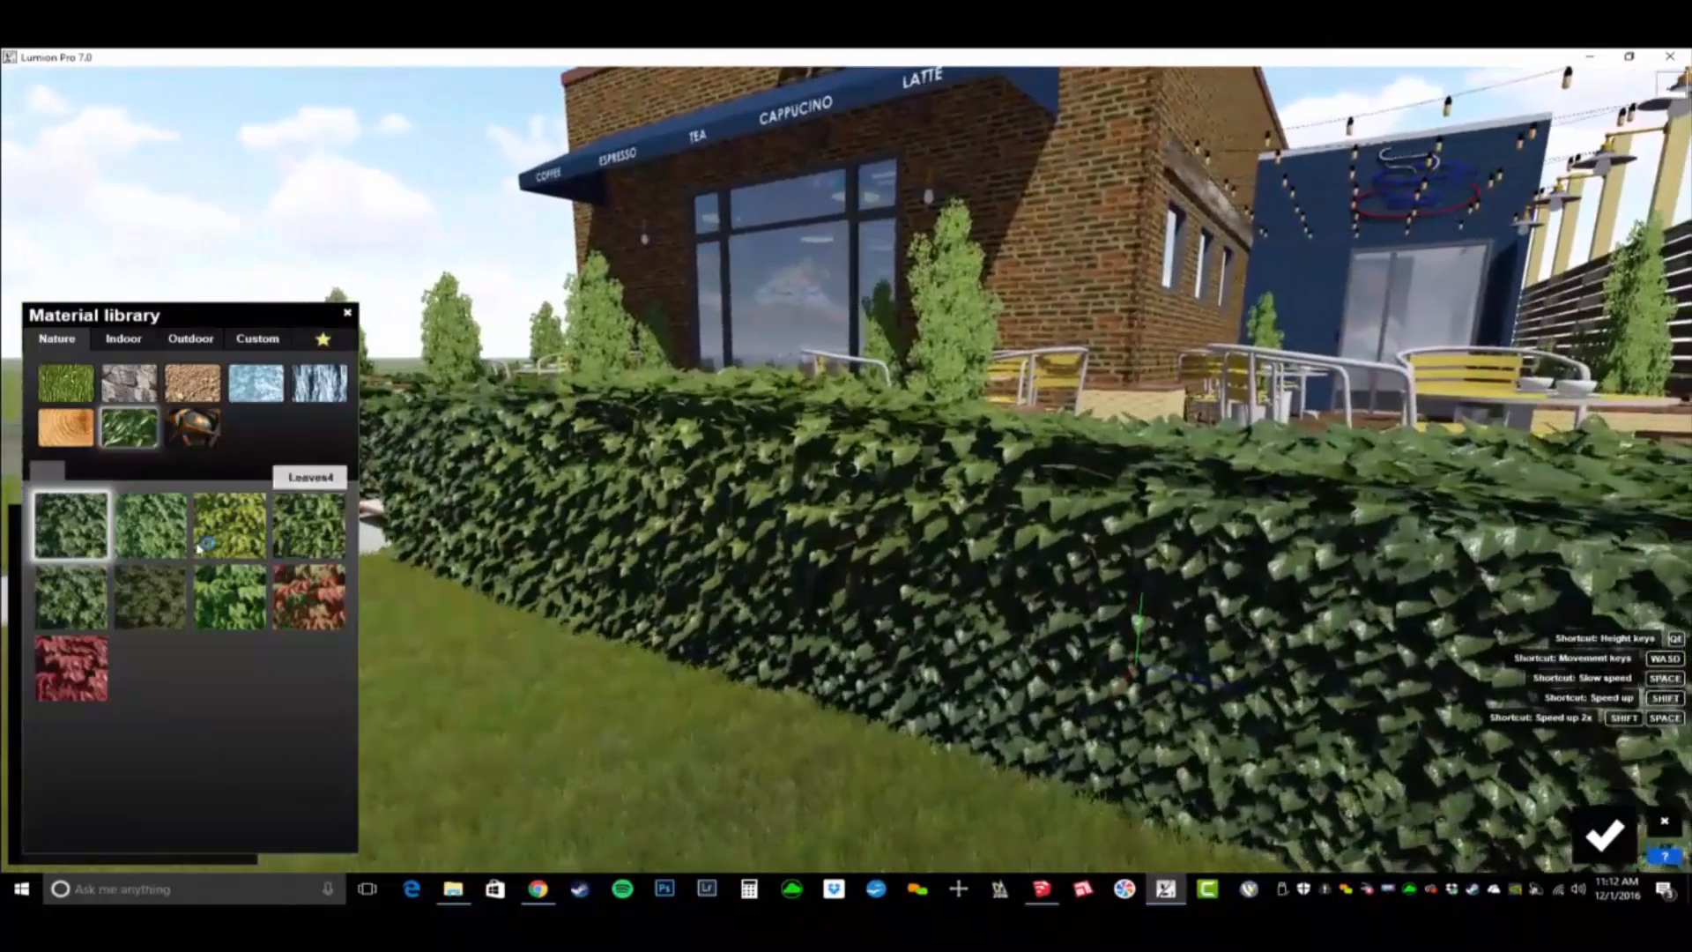
- Try Leaves4 and another leaf variant on the patio hedge, and return to the original Leaves material
left_click(310, 529)
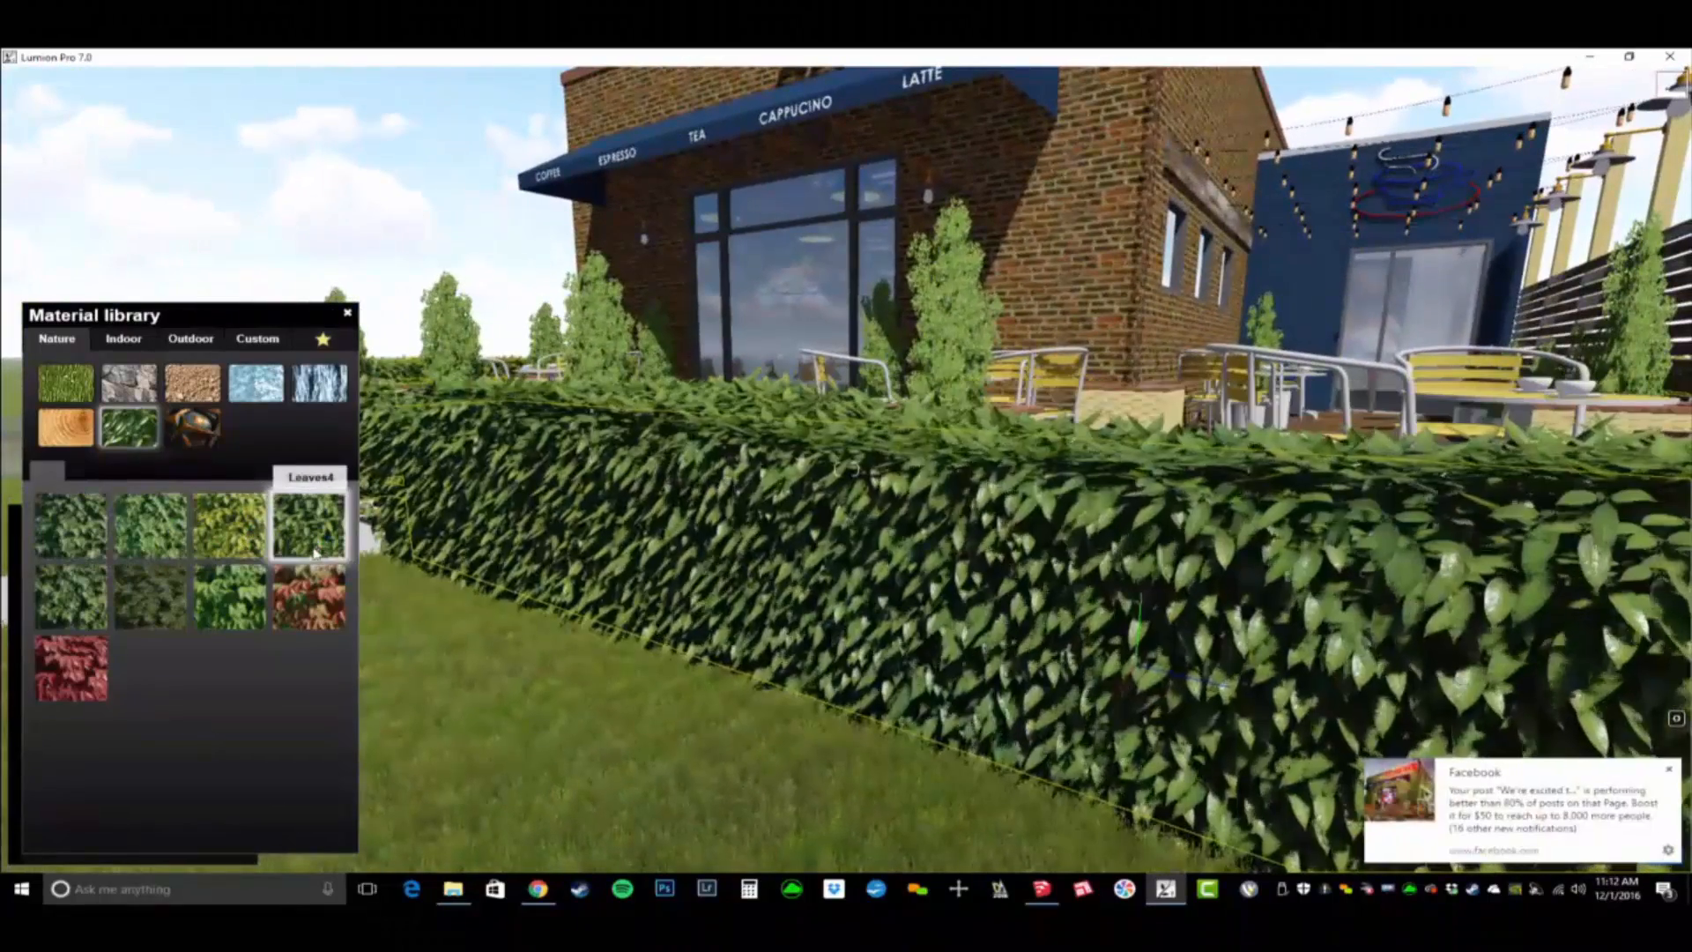
left_click(1668, 770)
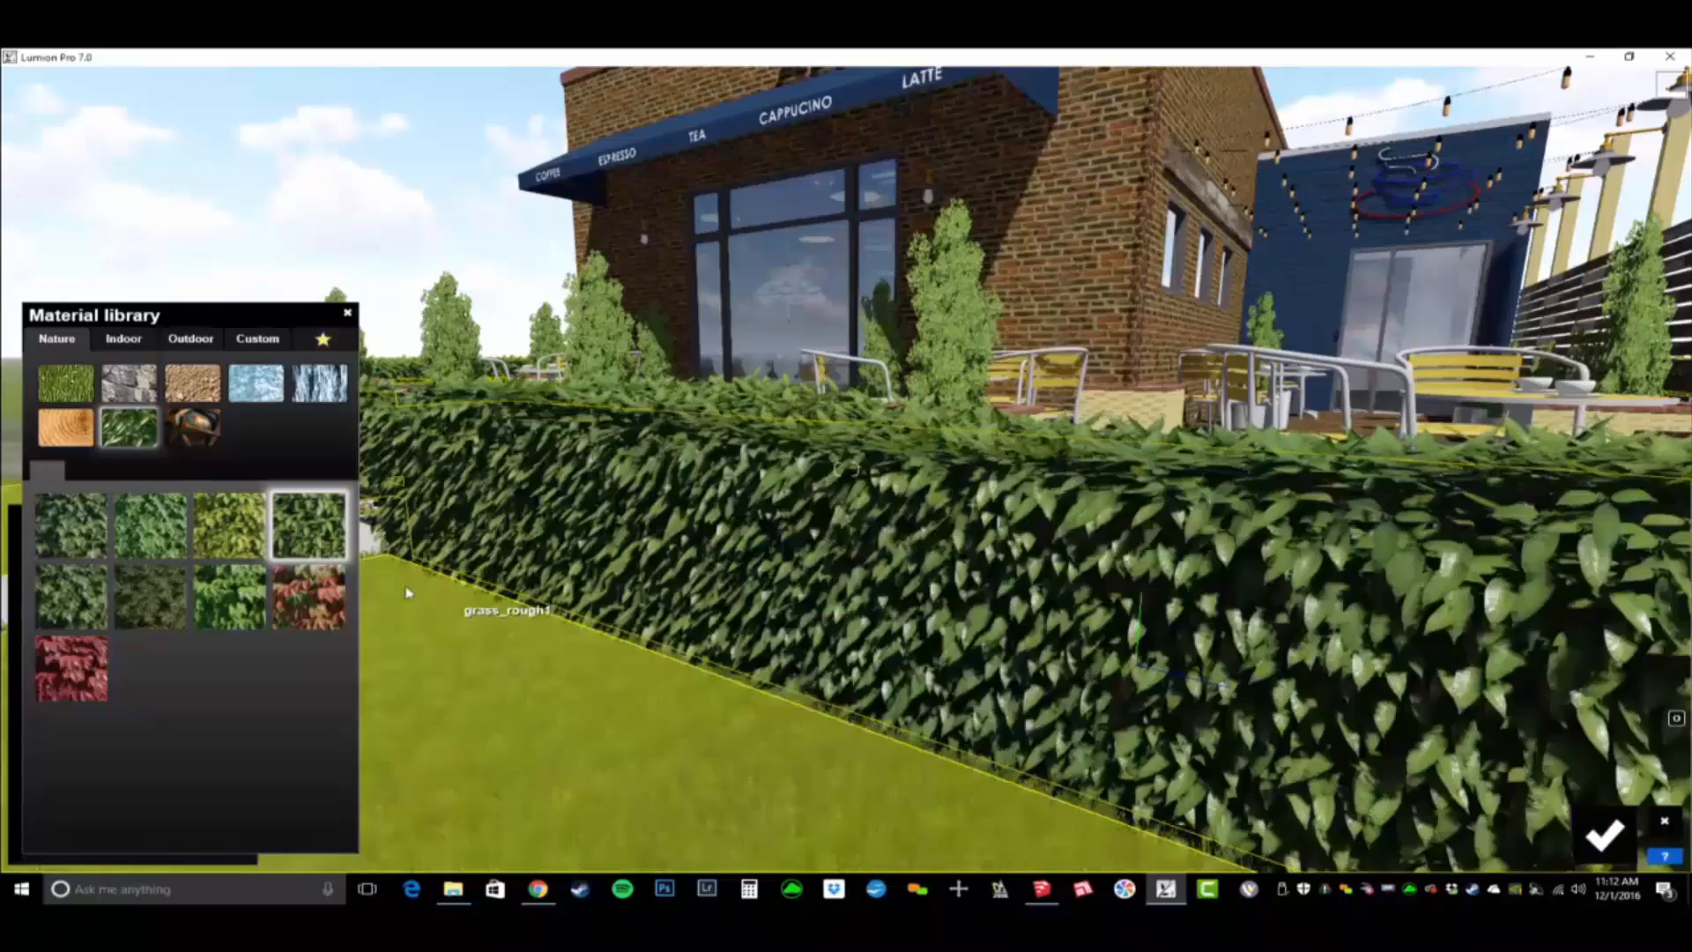
left_click(85, 564)
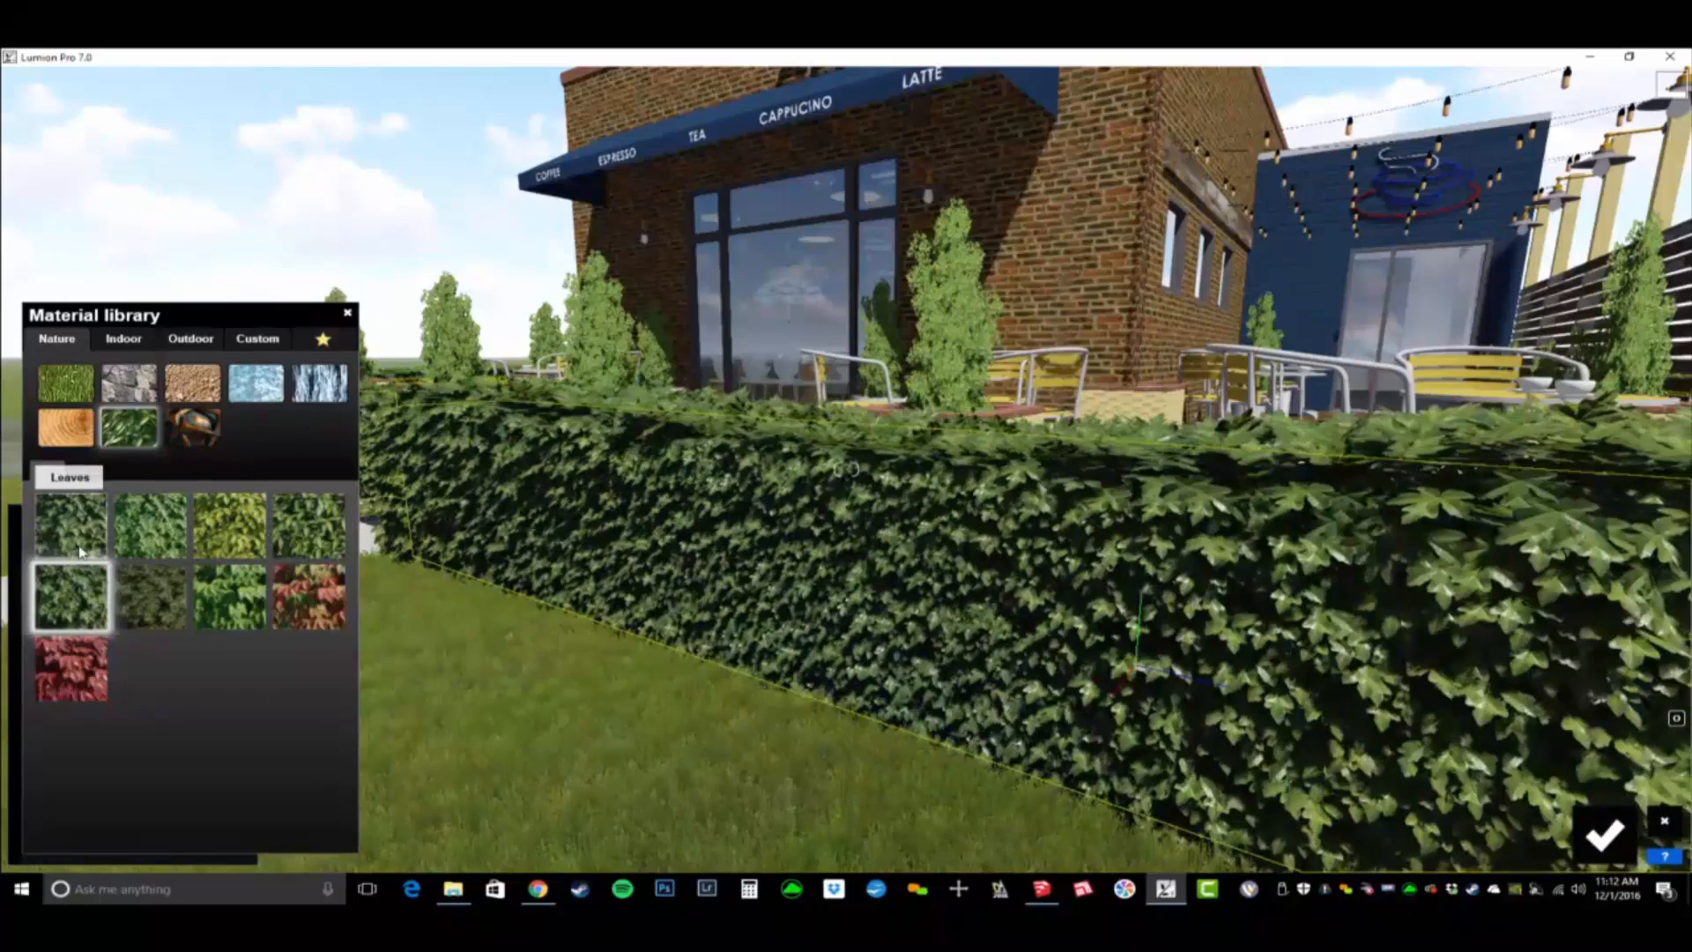
left_click(79, 548)
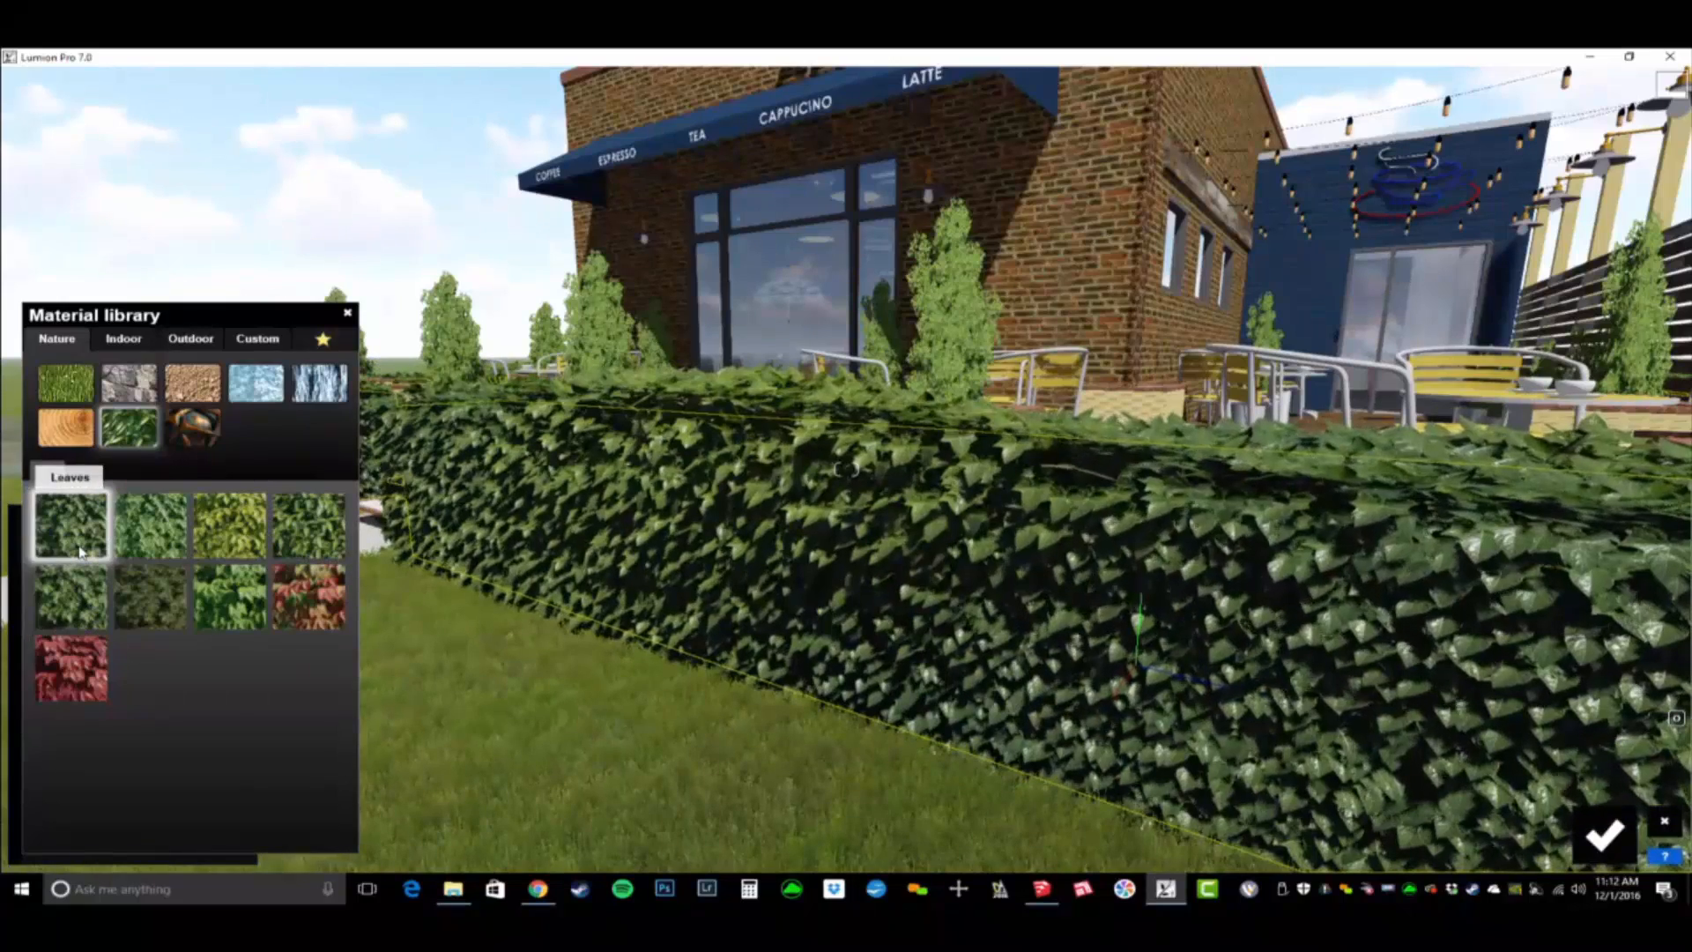
- Set the hedge leaves' Spread to 0.3, reduce the Leaves Size and set the Leaves Type to its minimum
left_click(79, 548)
mouse_move(123, 693)
left_mouse_down()
mouse_move(176, 696)
mouse_move(99, 698)
left_mouse_up()
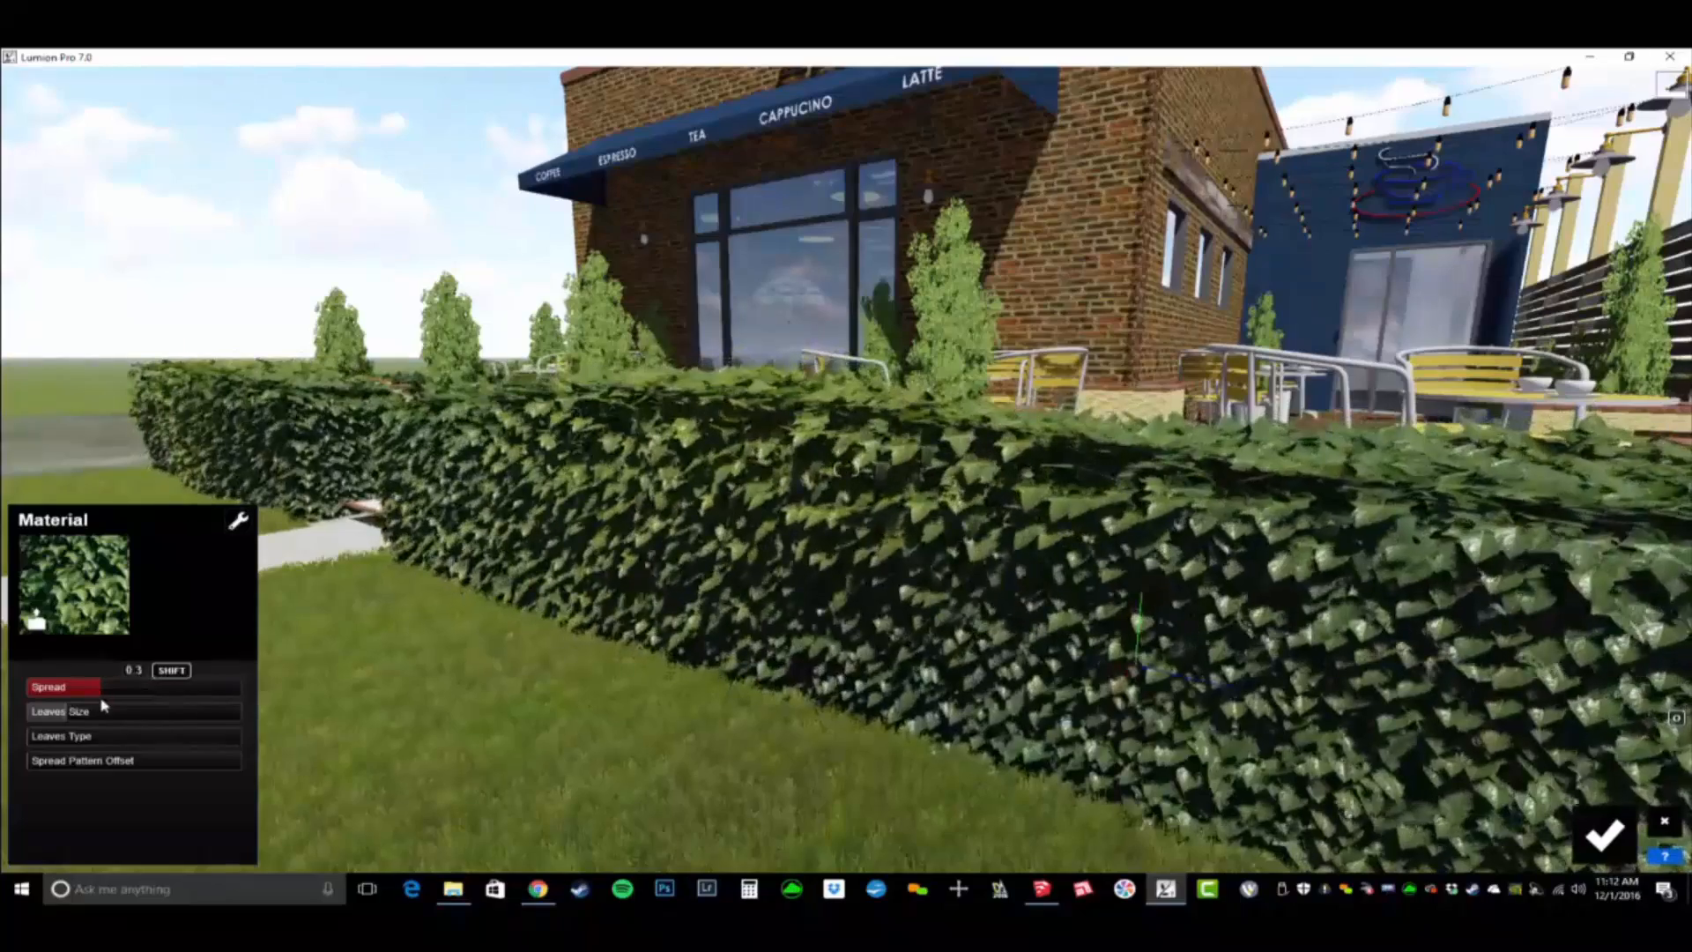
left_click_drag(104, 710, 49, 715)
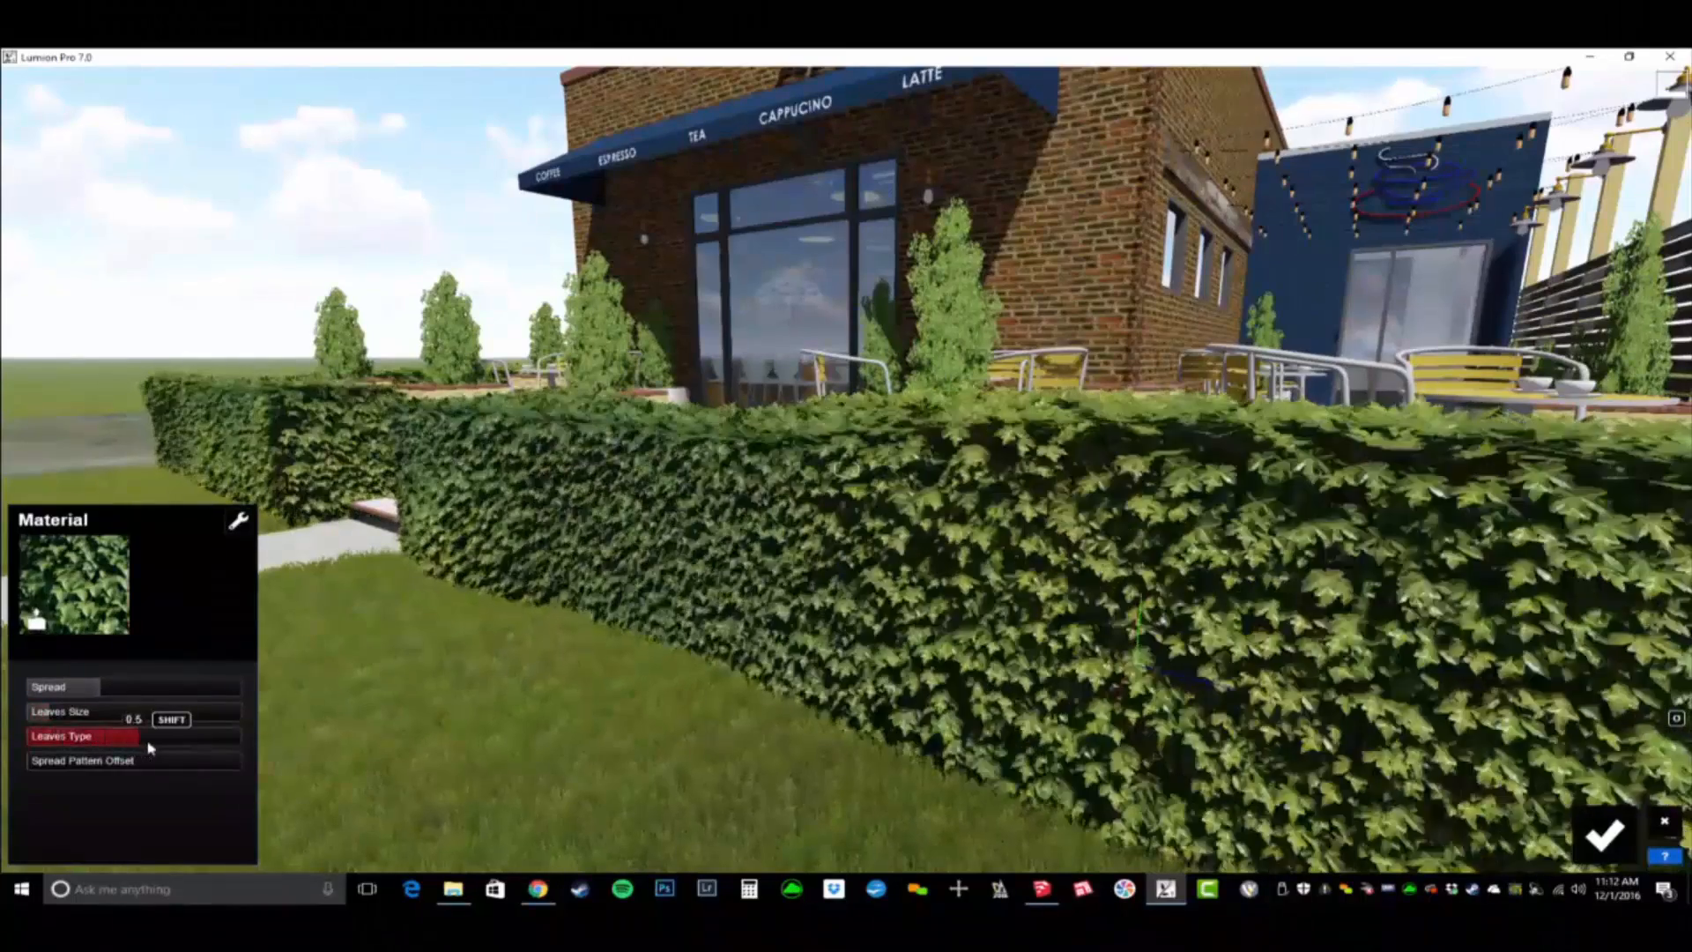
left_click_drag(109, 748, 21, 745)
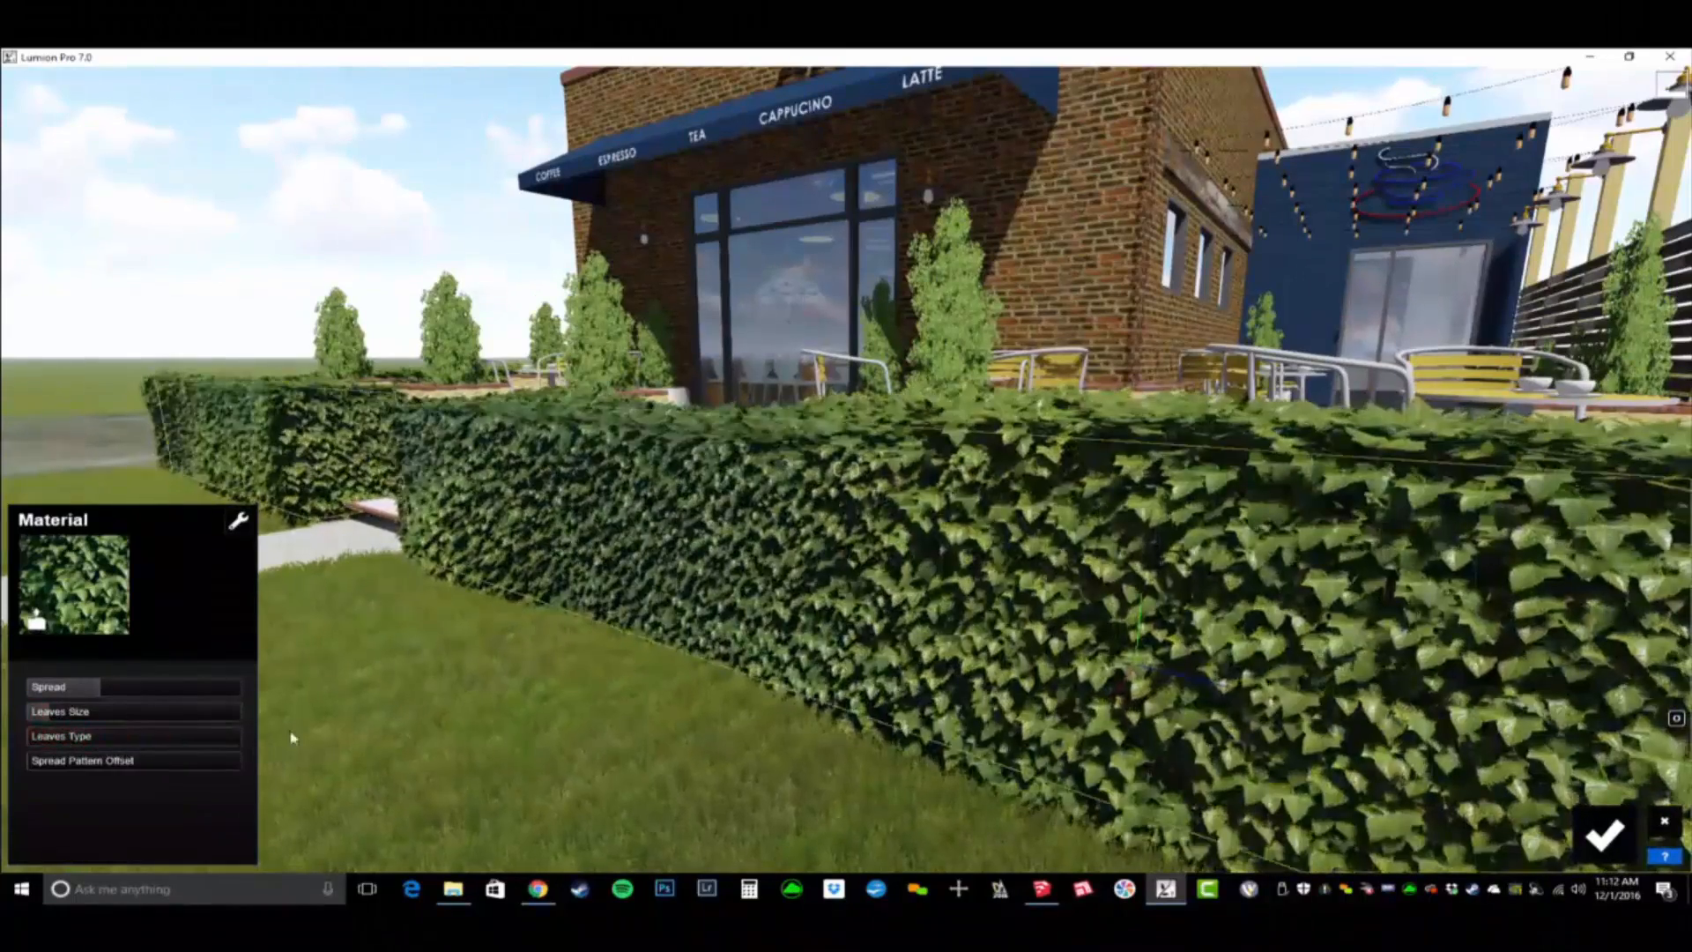
- Set the hedge leaves' Spread to 0.1 and raise the Spread Pattern Offset slightly
right_click_drag(293, 739, 336, 729)
left_click(86, 693)
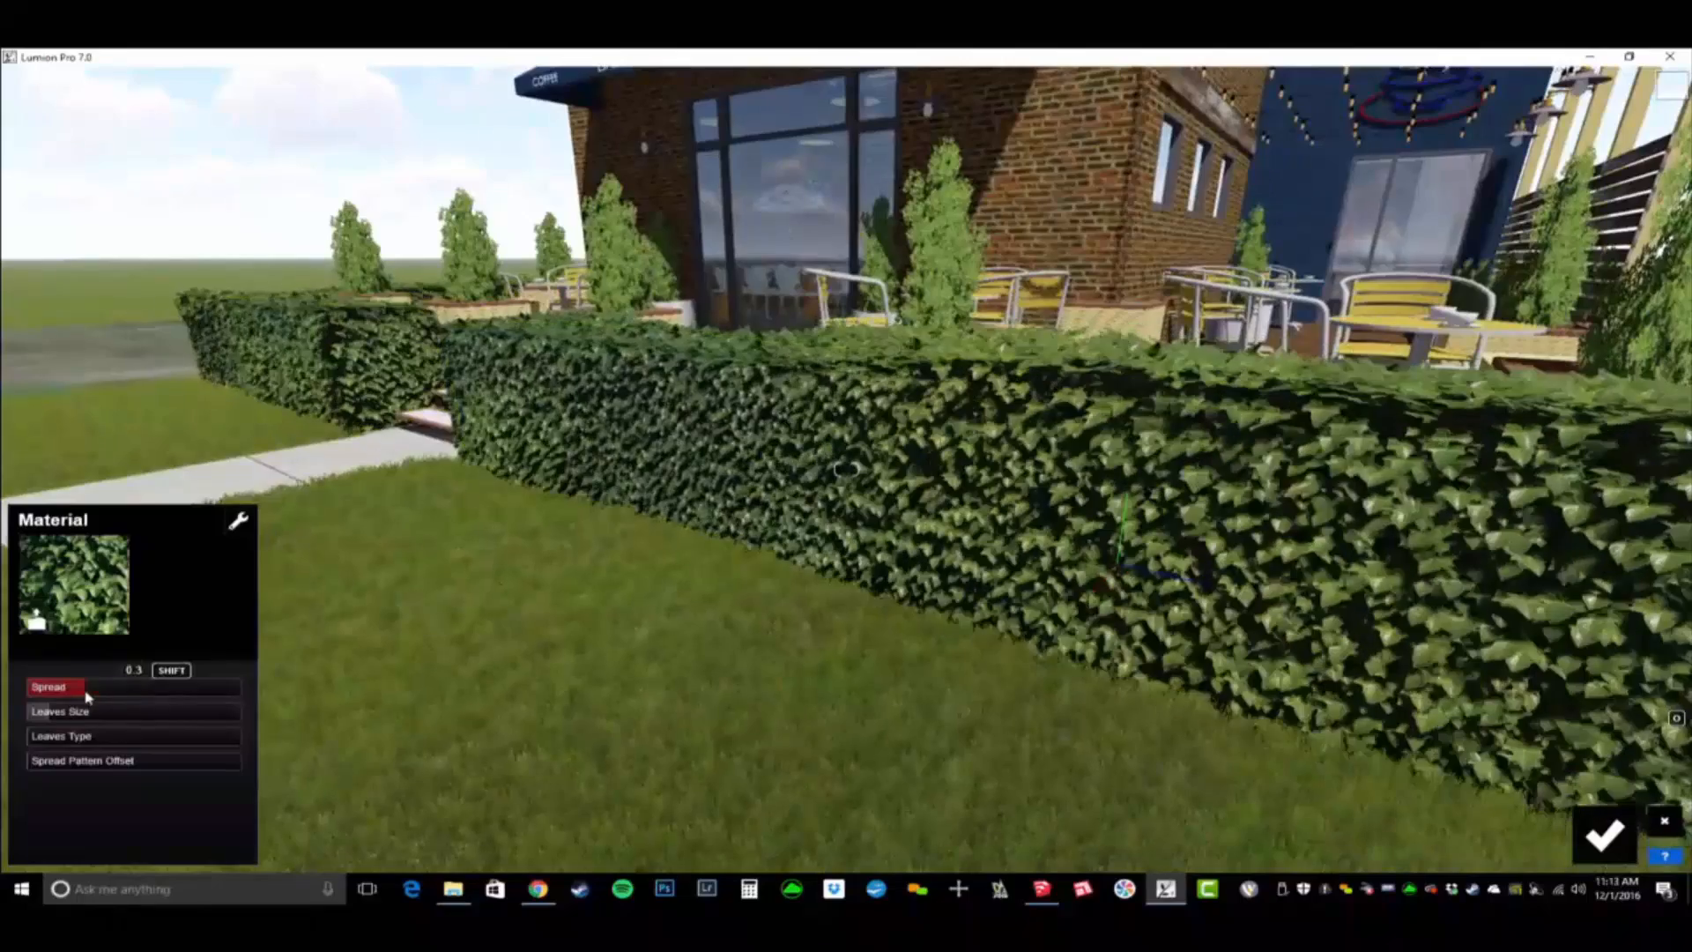
mouse_move(71, 762)
left_mouse_down()
mouse_move(40, 763)
mouse_move(99, 771)
left_mouse_up()
right_click_drag(367, 679, 510, 653)
scroll(507, 683, "down", 3)
key("w")
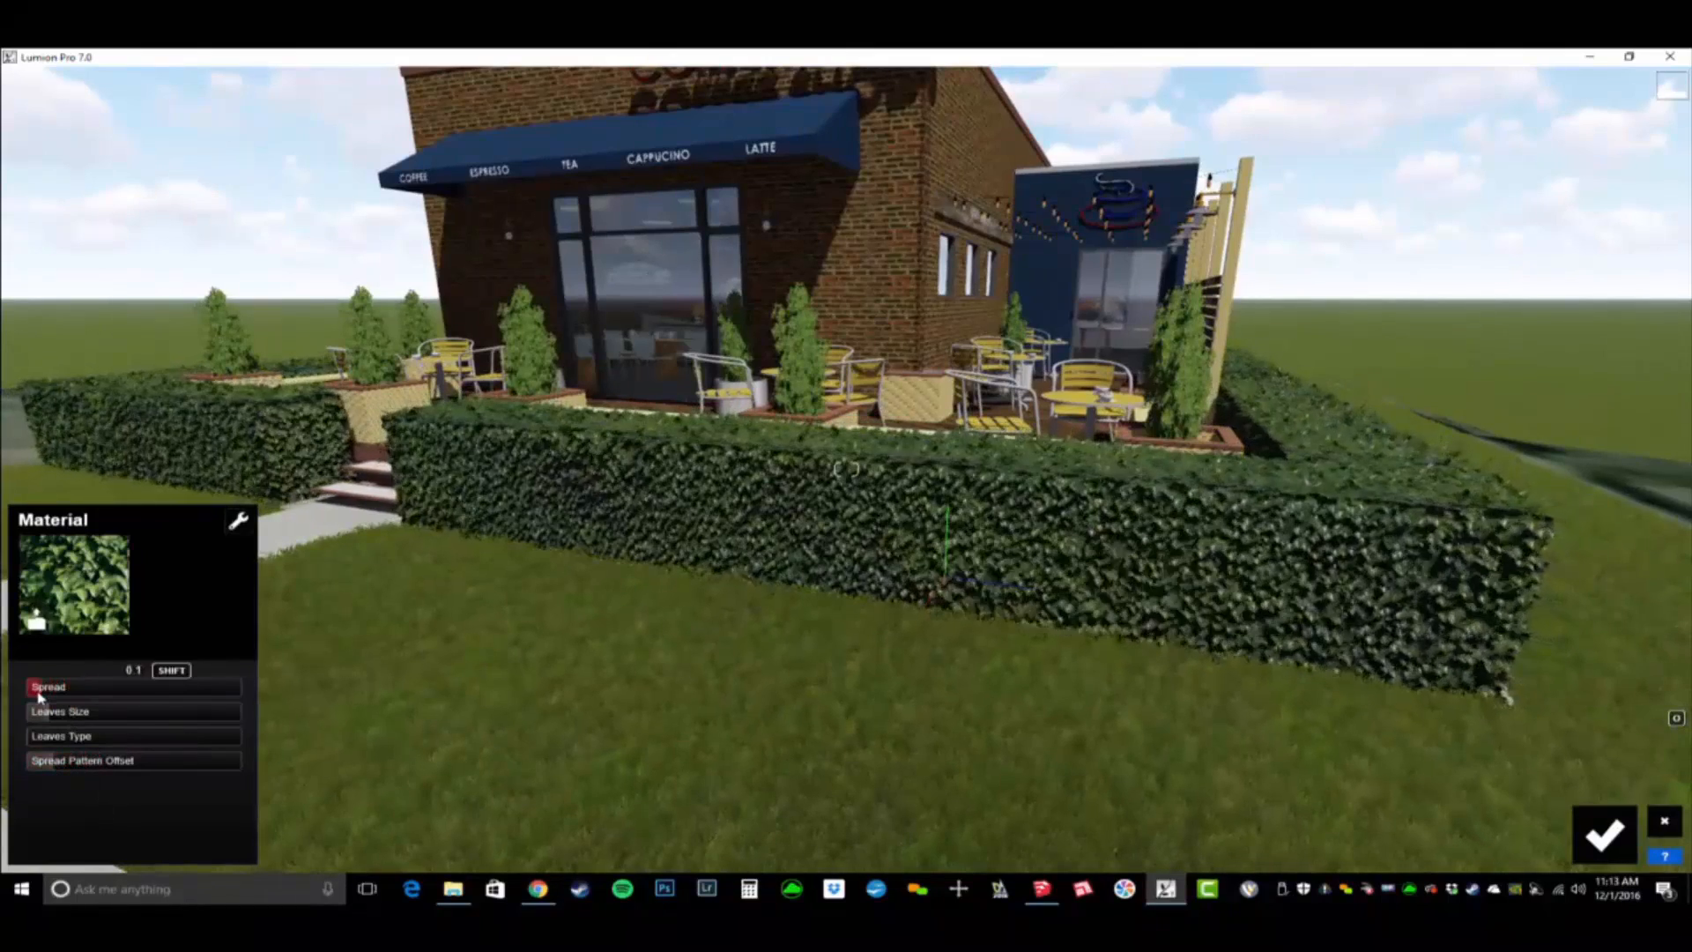
- Examine the patio's planter shrub up close and from above
right_click_drag(363, 667, 351, 616)
key("w")
key("w")
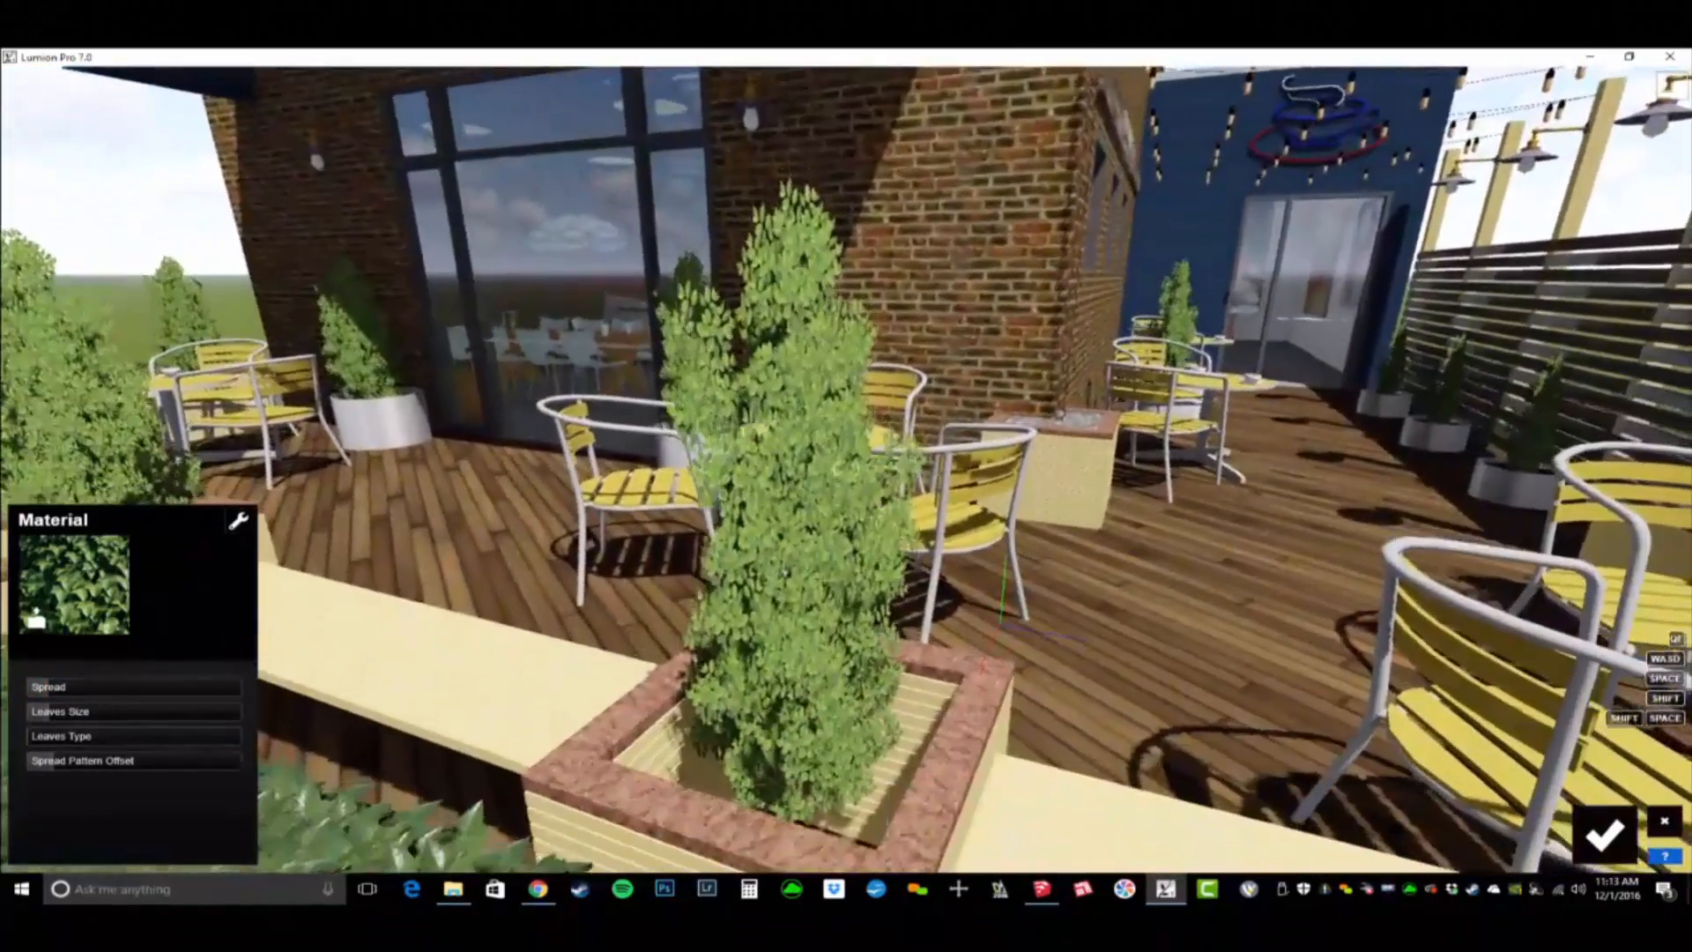
key("q")
right_click_drag(785, 573, 785, 712)
key("w")
key("q")
key("w")
key("w")
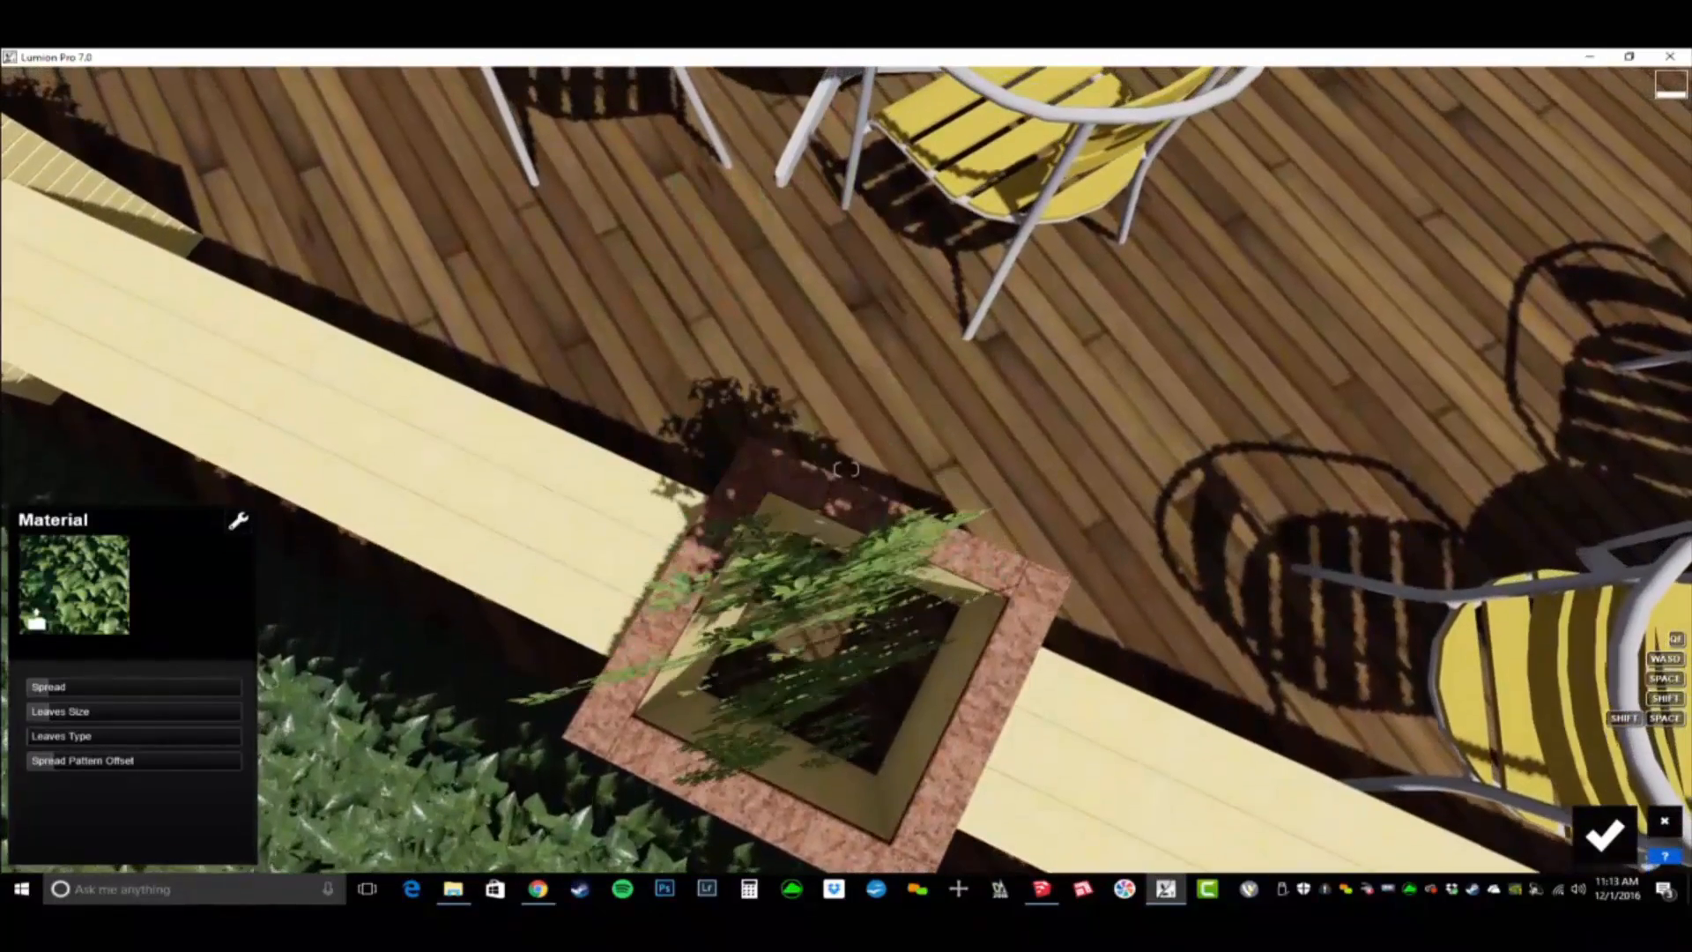
- Apply the dark fern-like leaf variant from the Nature library to the patio planter shrubs, with Leaves Size 0.2
key("s")
right_click_drag(785, 712, 784, 617)
key("s")
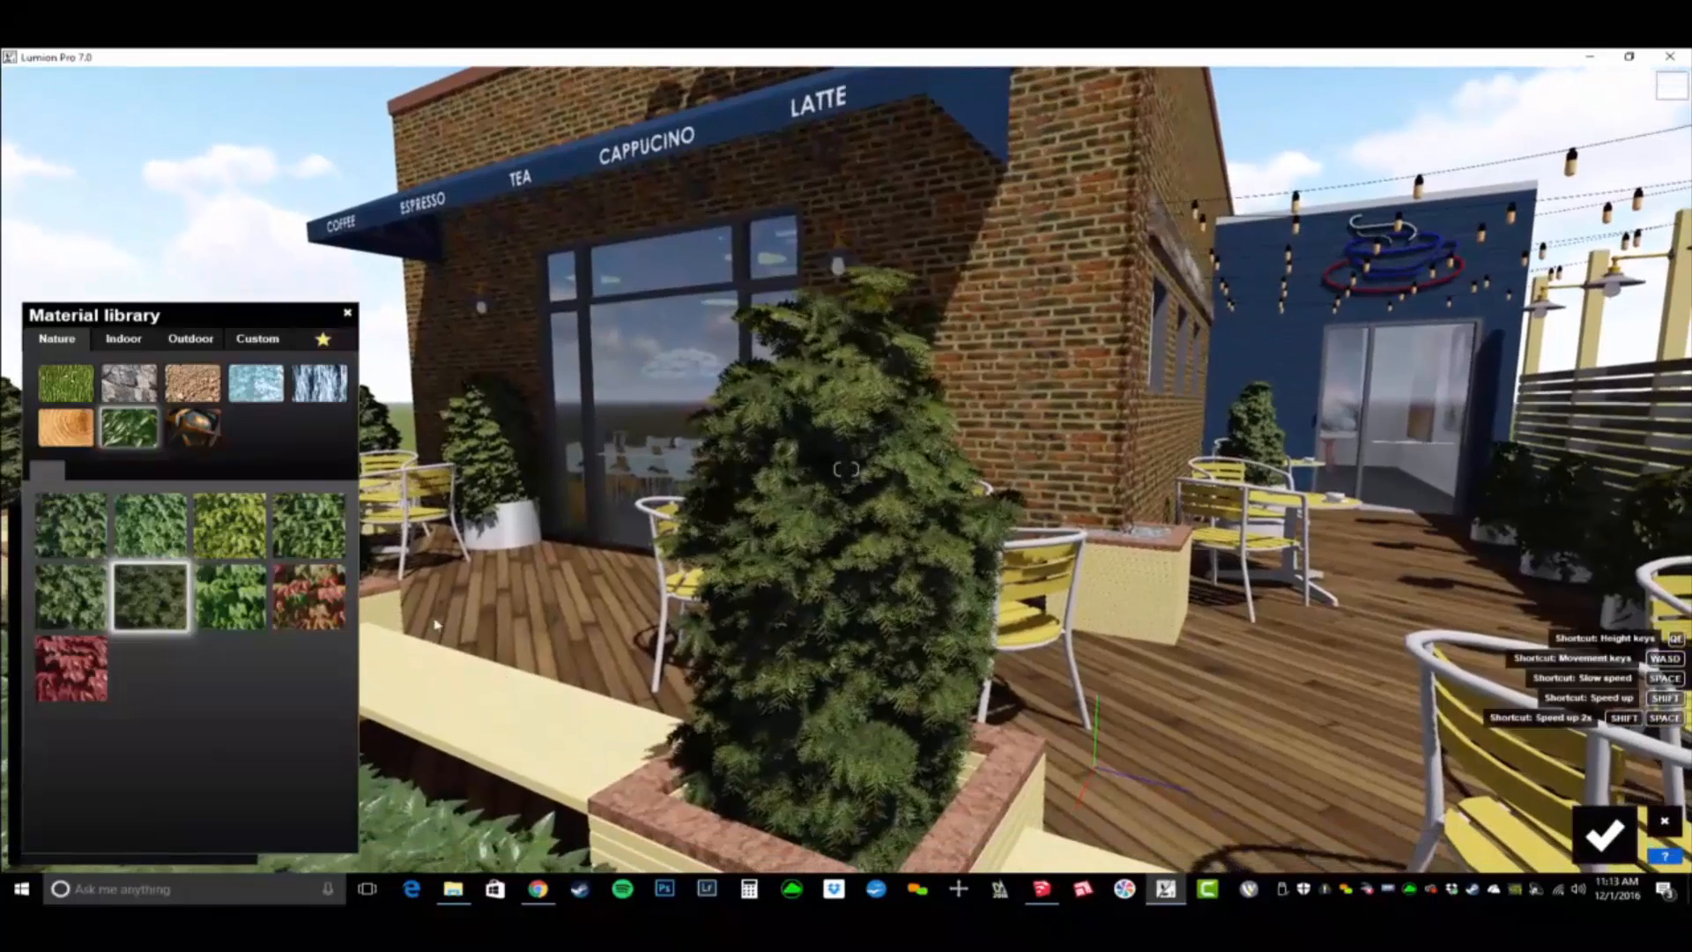
left_click(150, 597)
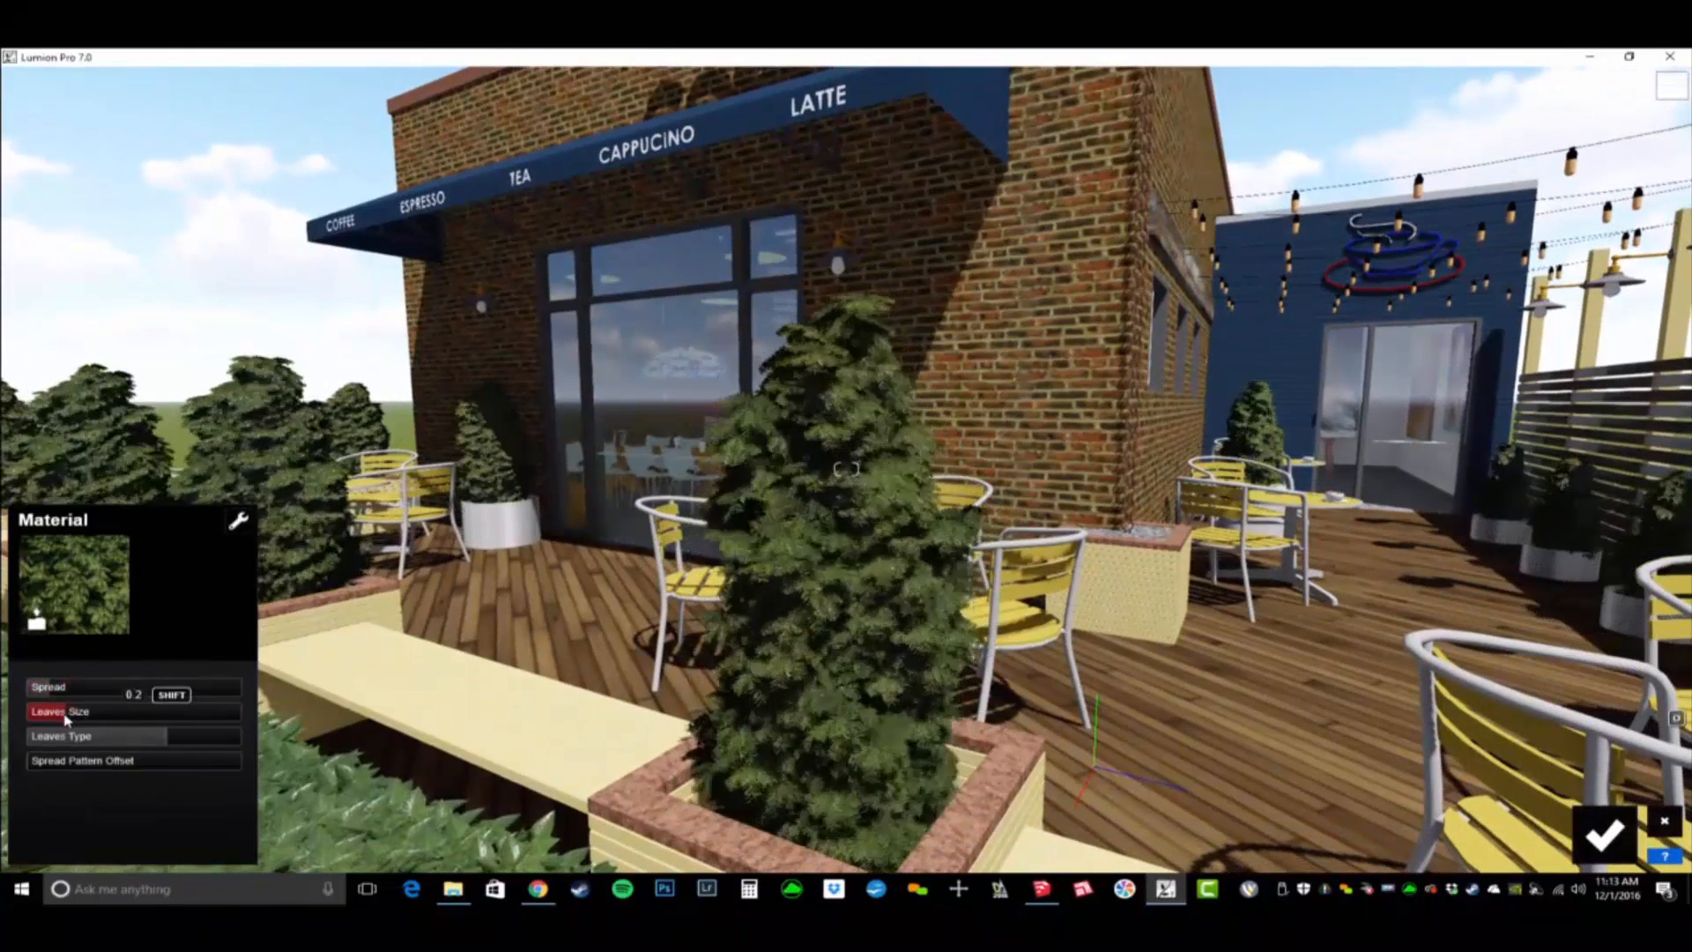
- Inspect the hedges and planter shrubs from the street in front of the patio, and save the material changes
key("s")
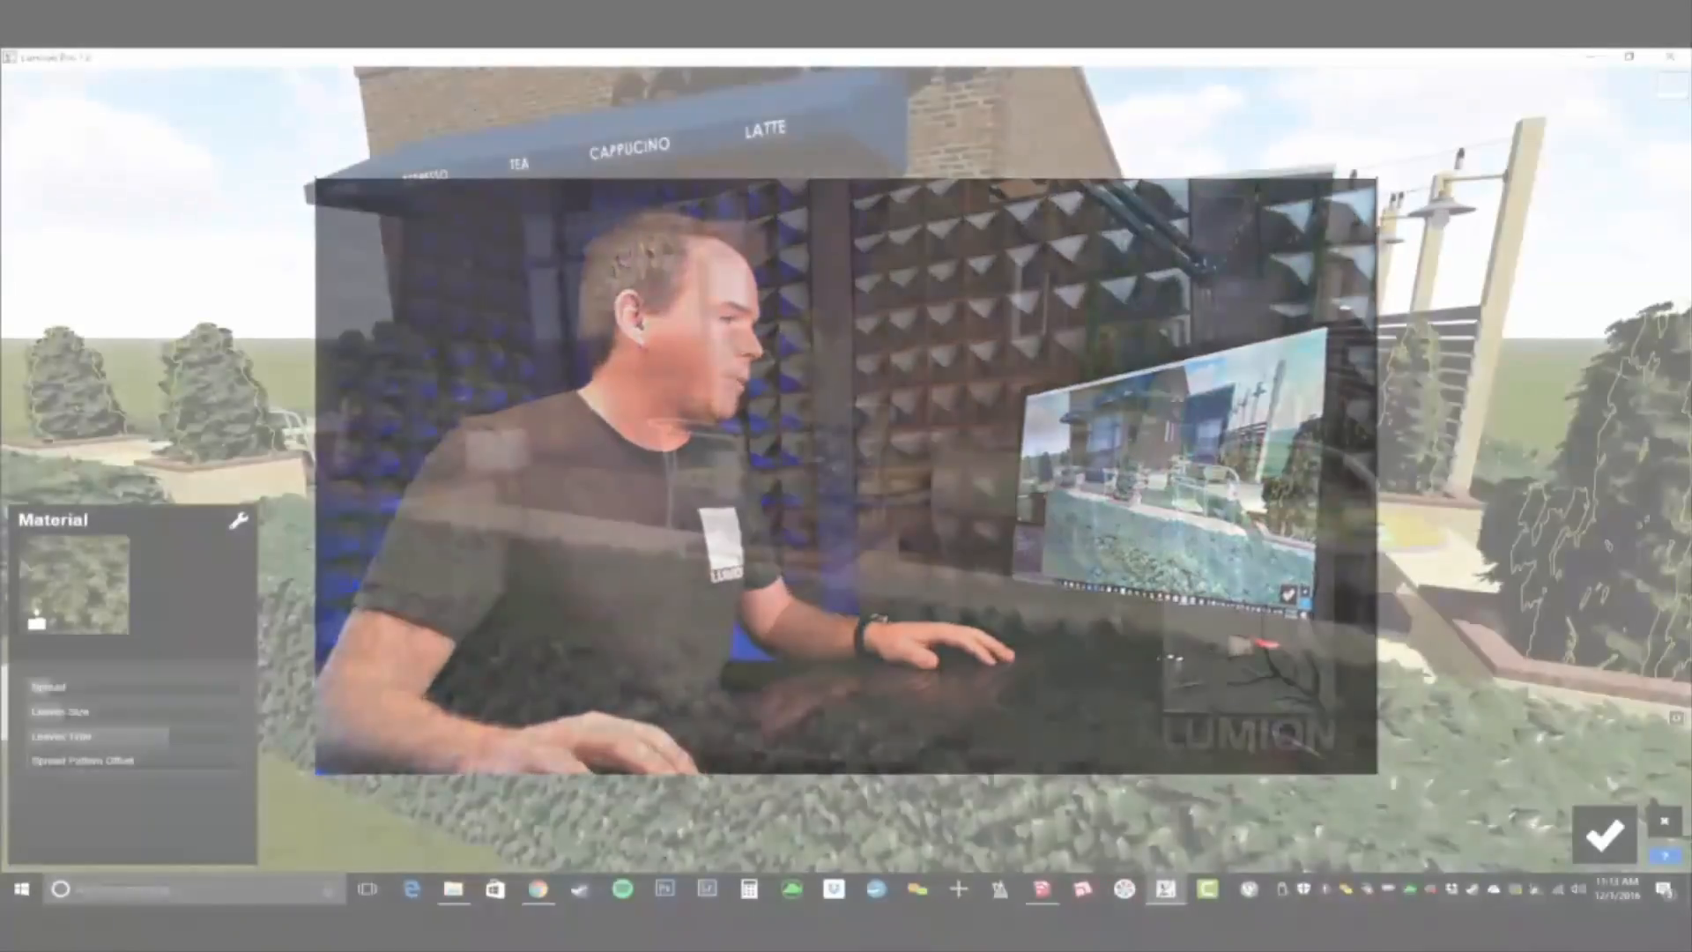
key("a")
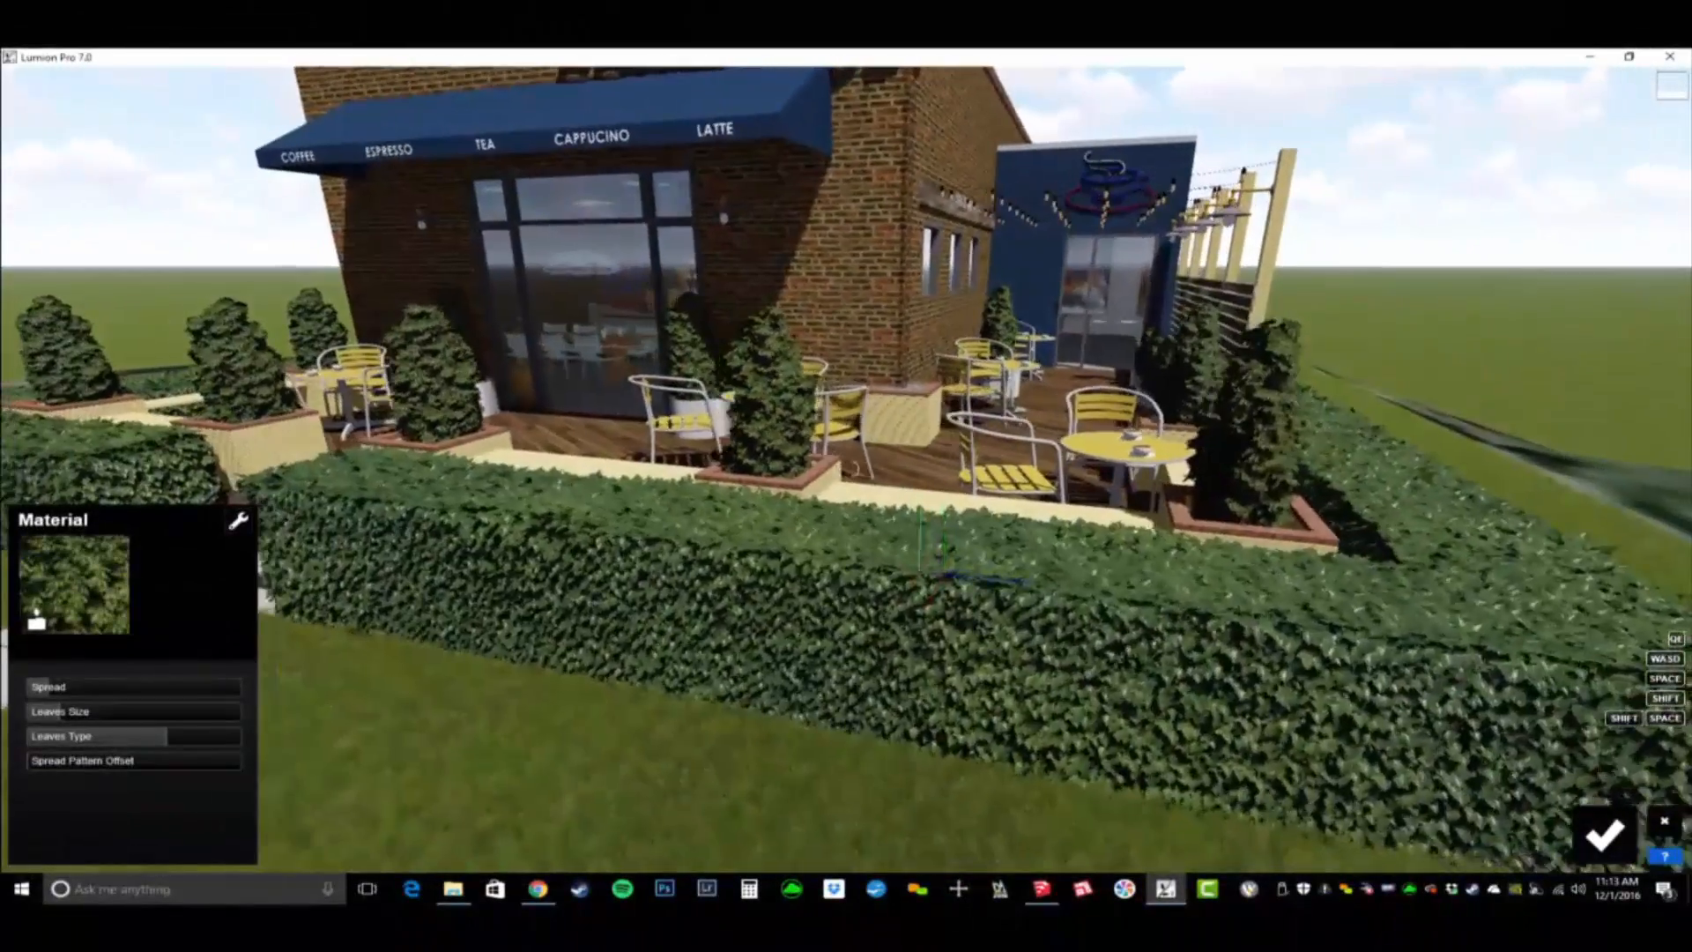
key("w")
right_click_drag(851, 469, 853, 468)
key("s")
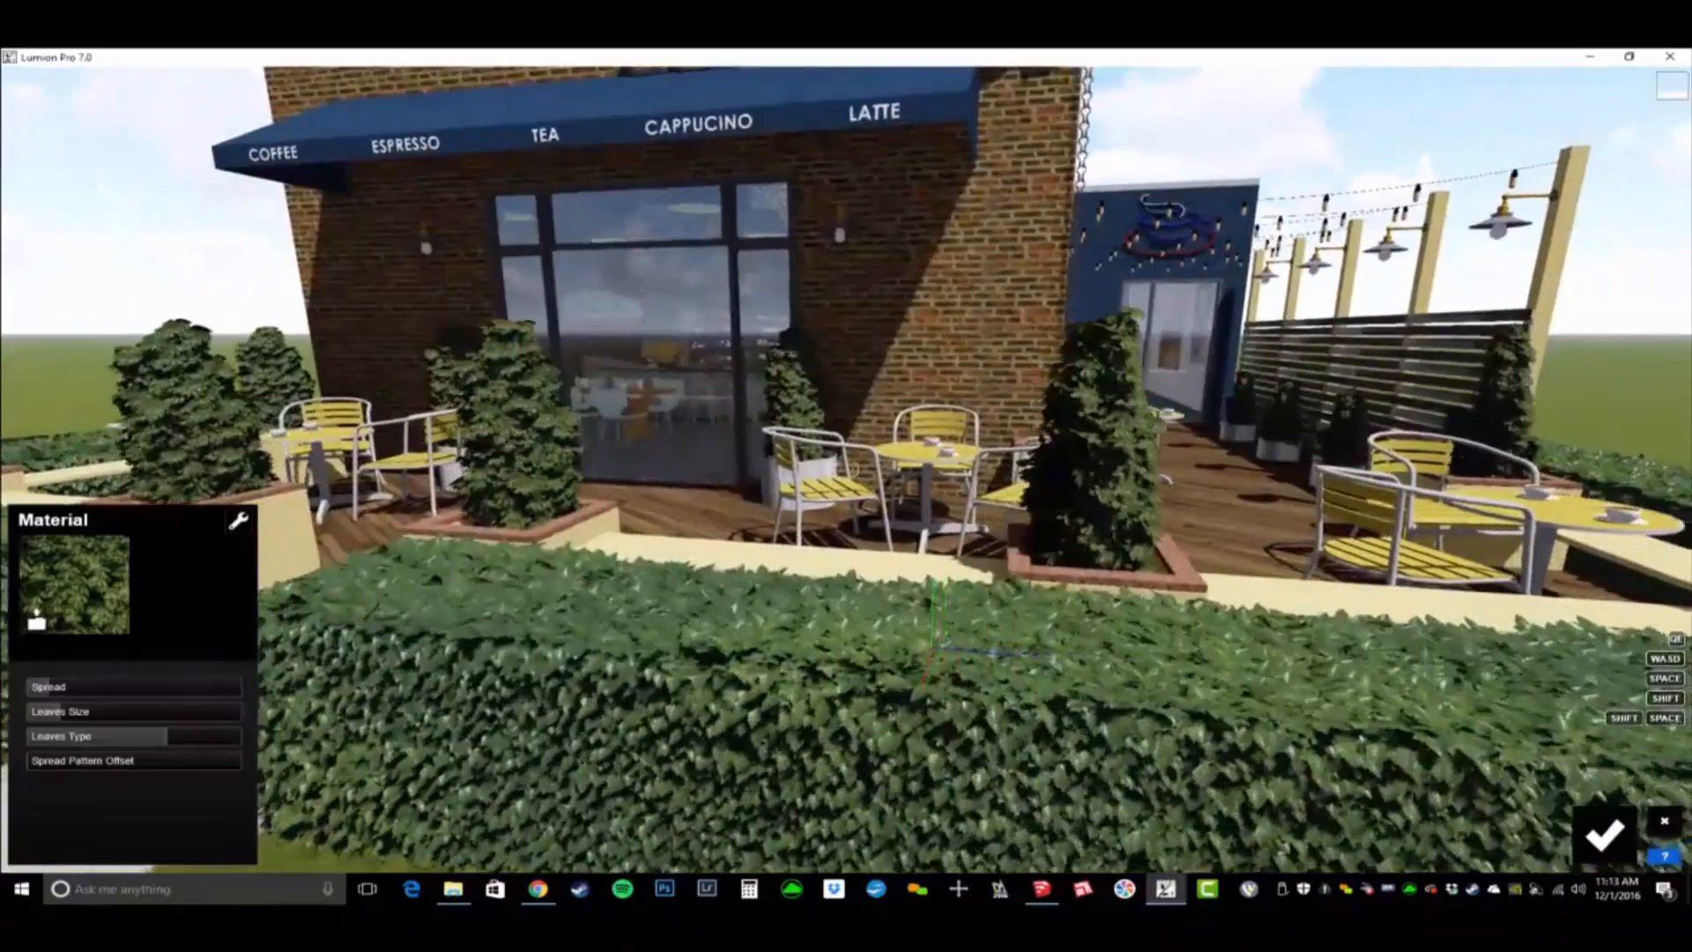
key("w")
key("w")
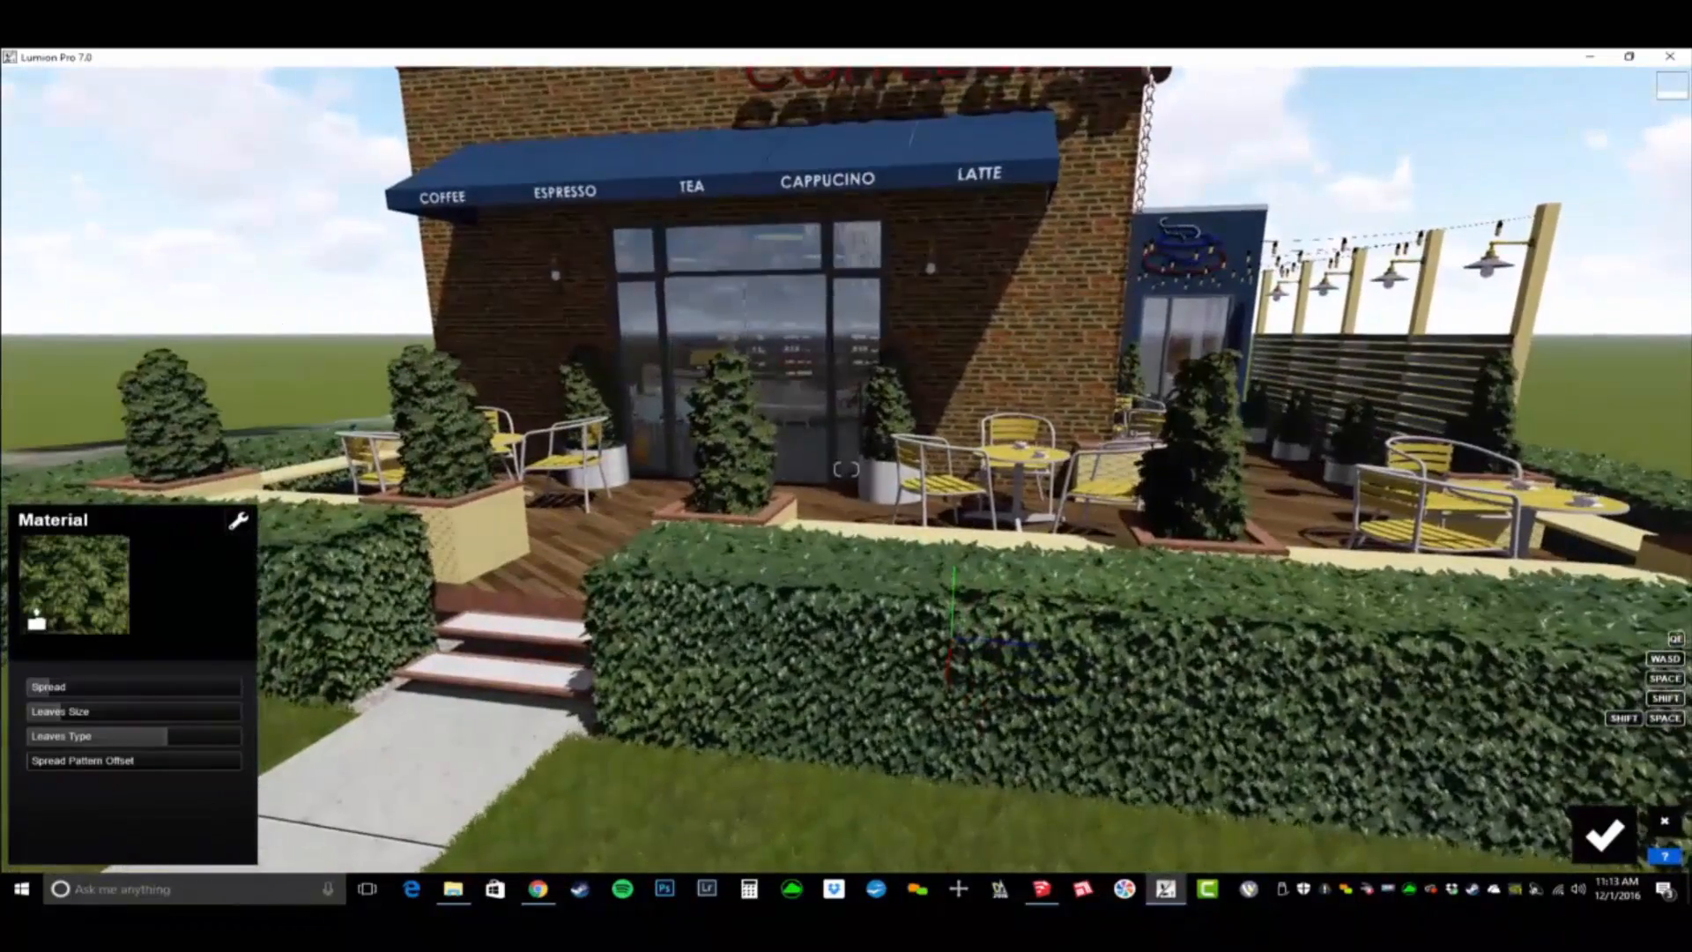
right_click_drag(846, 470, 807, 466)
key("w")
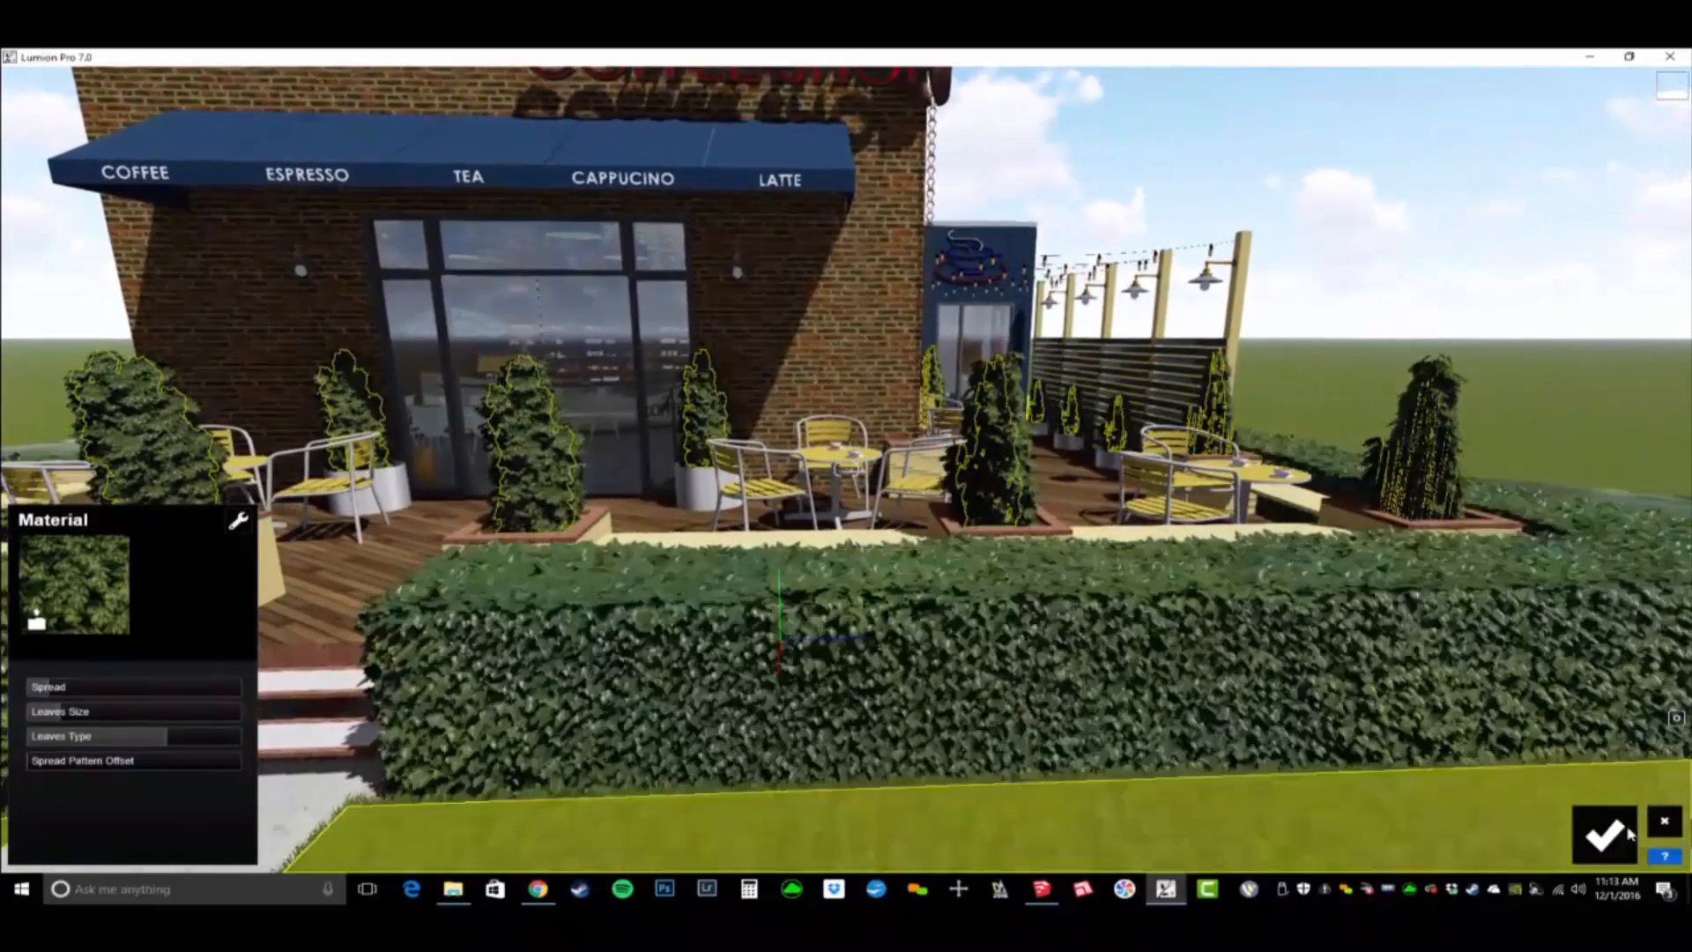
left_click(1603, 834)
- Switch to the coffee shop model in SketchUp and view its storefront, hedges and front lawn
key("alt+Tab")
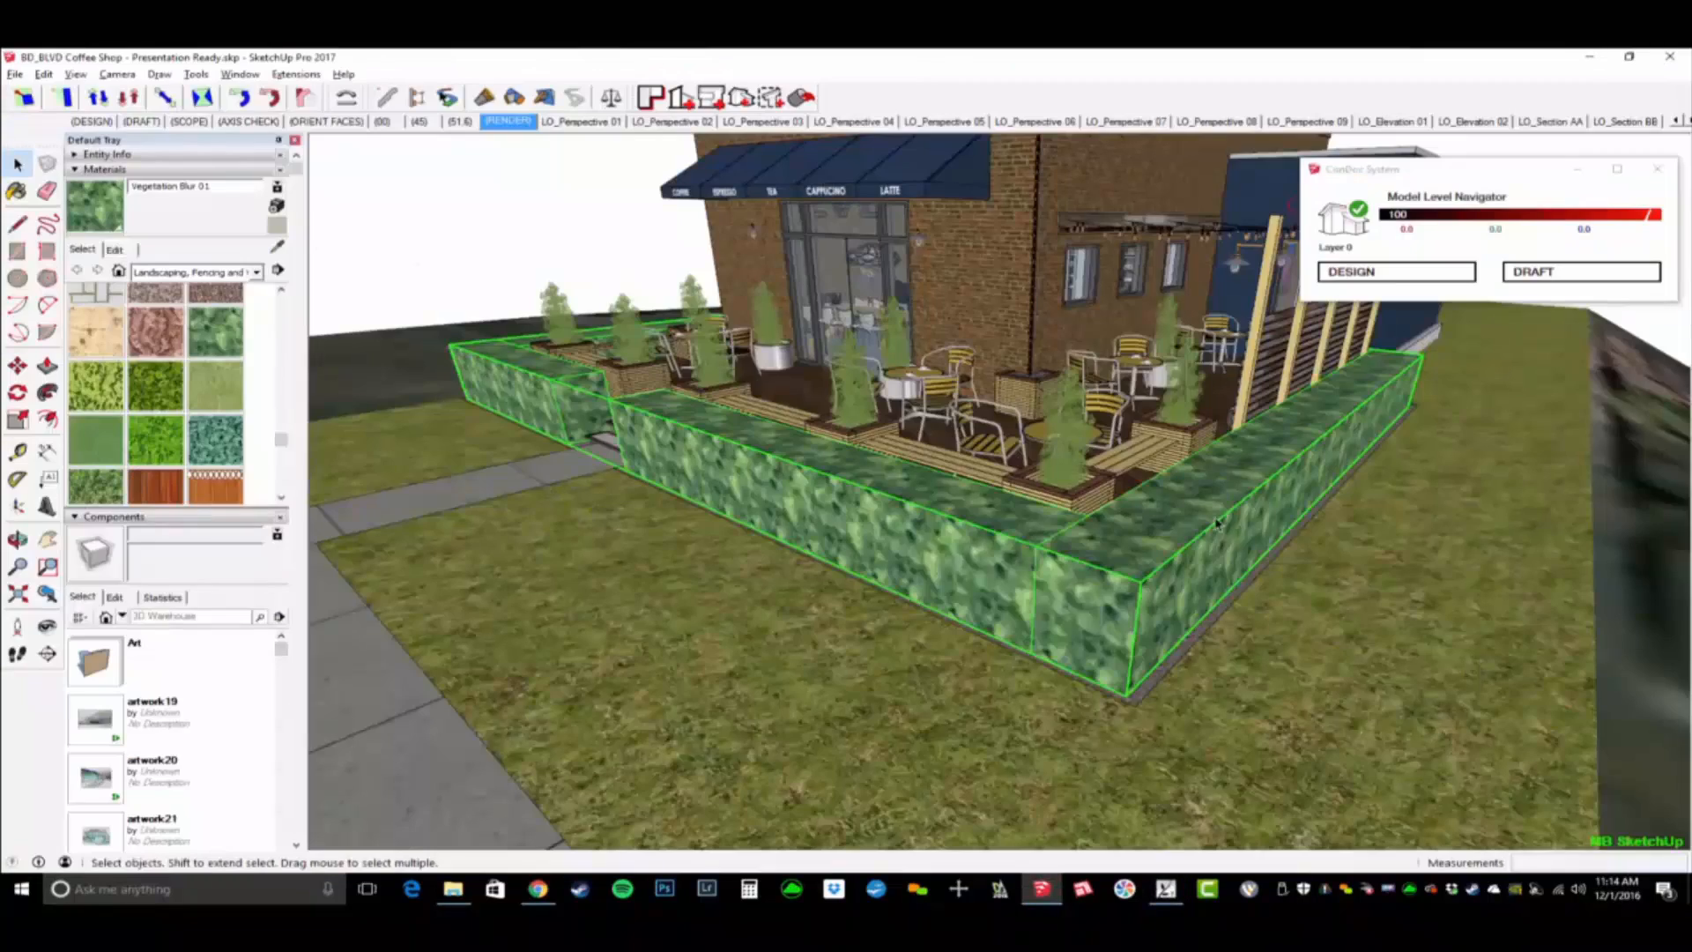
mouse_move(941, 518)
middle_mouse_down()
mouse_move(1119, 495)
mouse_move(1126, 548)
mouse_move(1011, 503)
mouse_move(1120, 509)
middle_mouse_up()
scroll(1115, 502, "down", 2)
scroll(1128, 546, "down", 2)
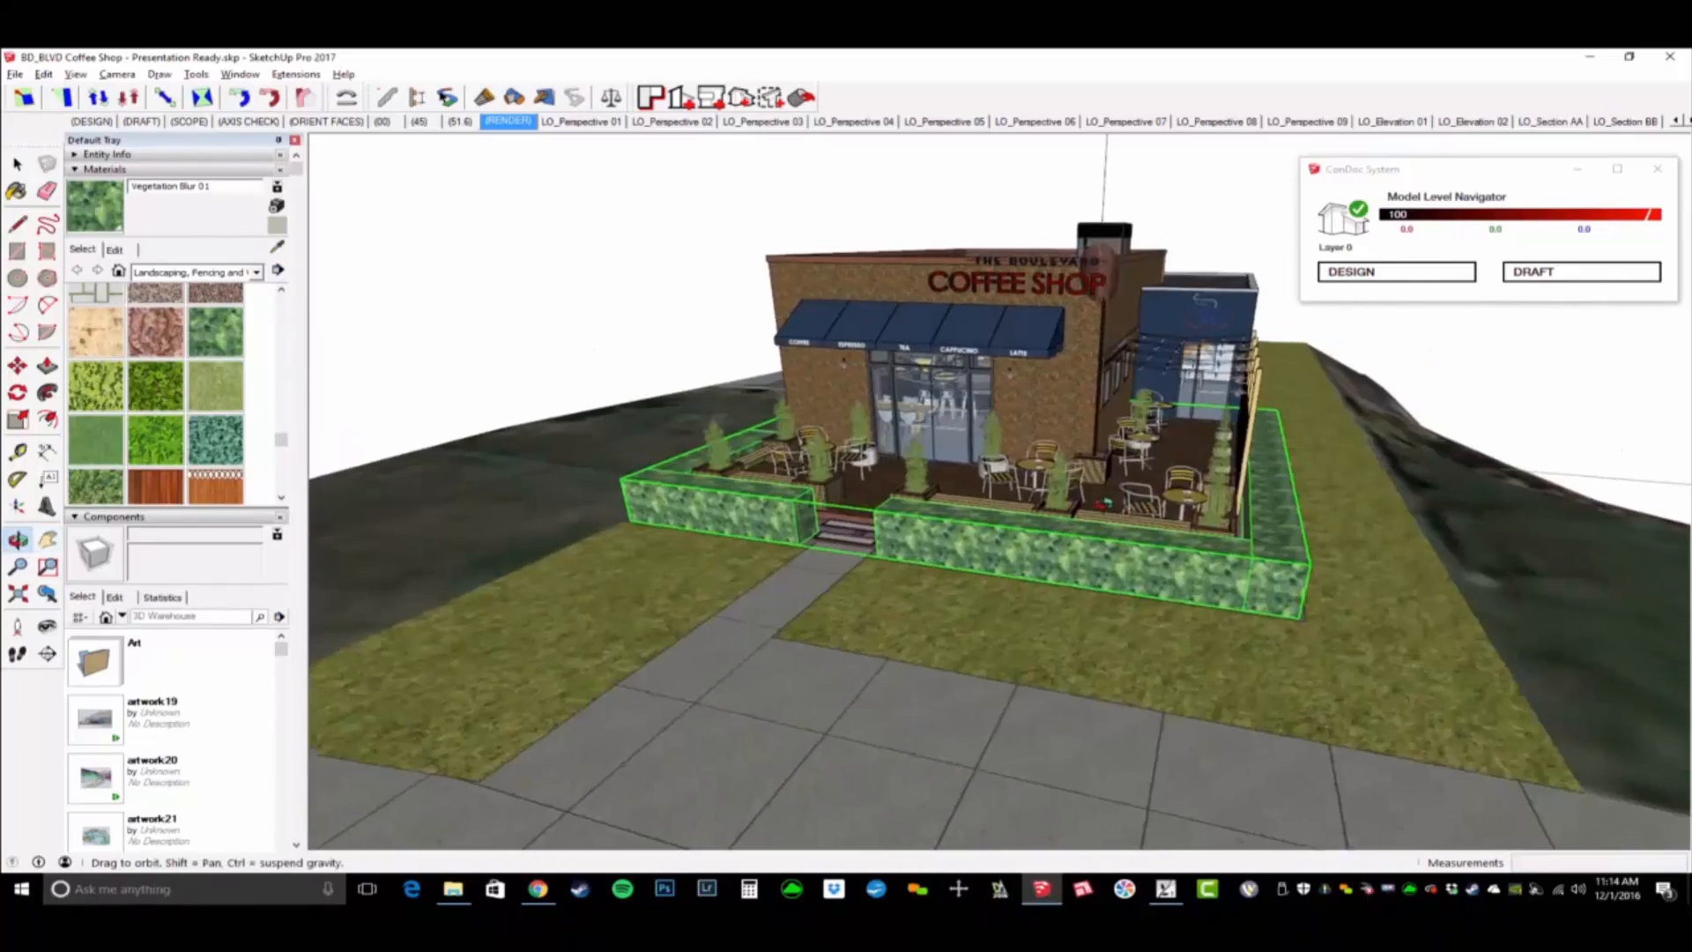
scroll(921, 446, "up", 4)
mouse_move(921, 450)
middle_mouse_down("shift")
mouse_move(928, 471)
mouse_move(760, 441)
middle_mouse_up("shift")
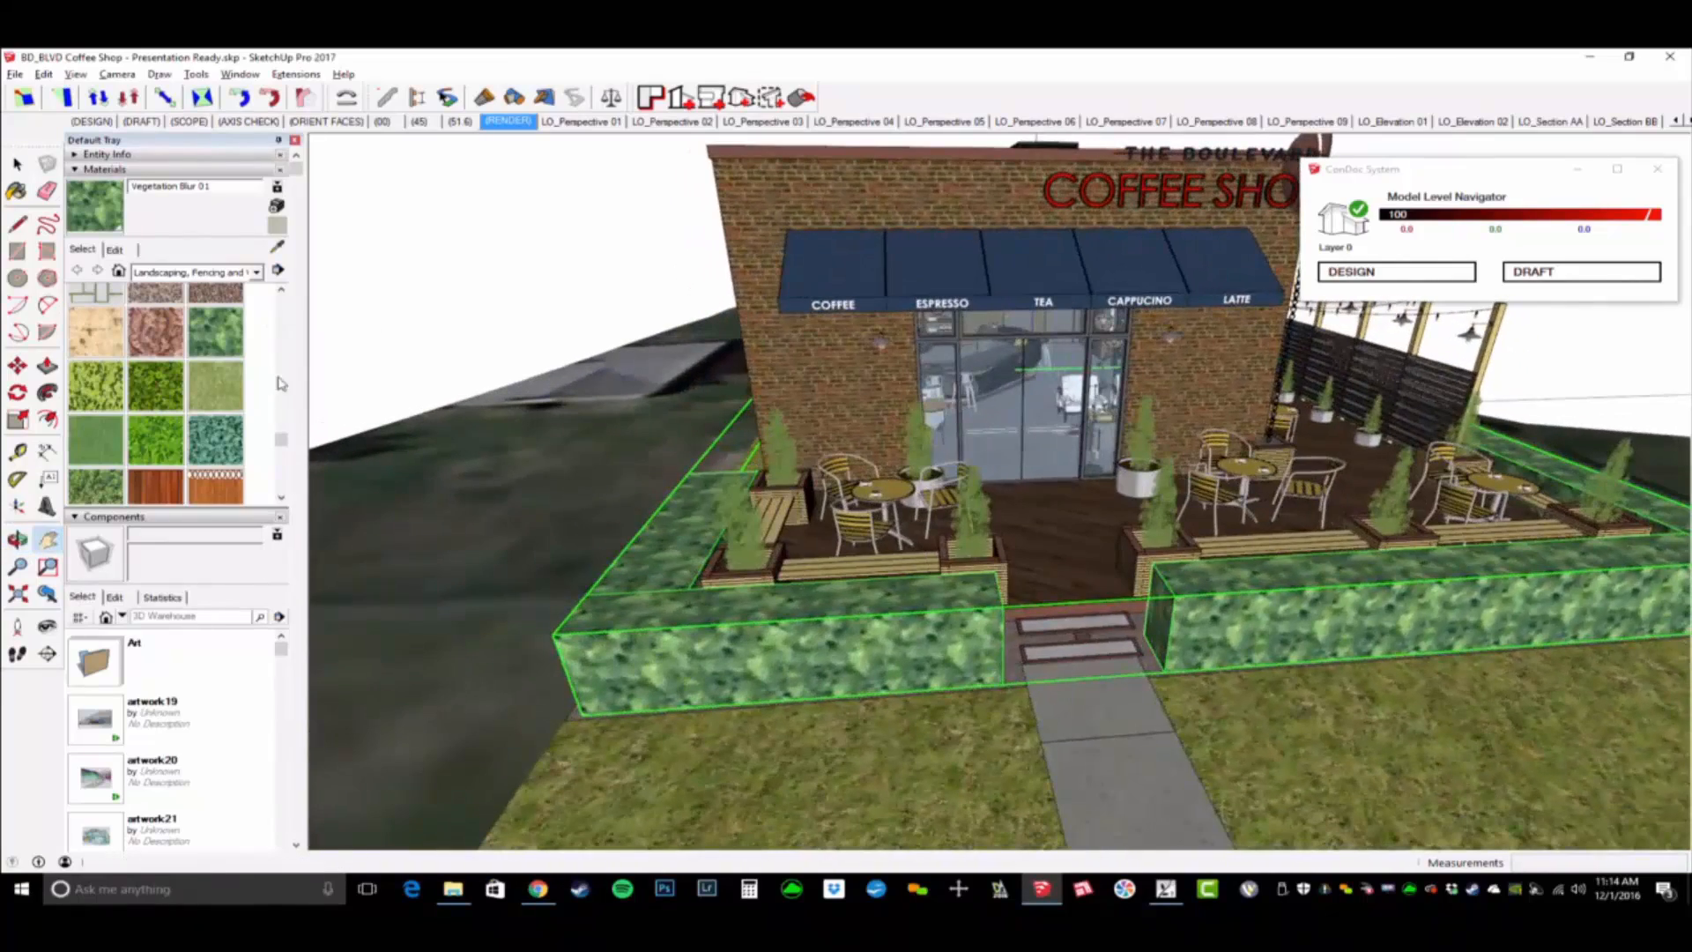
scroll(991, 445, "down", 4)
mouse_move(1123, 433)
middle_mouse_down()
mouse_move(1035, 423)
mouse_move(1089, 385)
middle_mouse_up()
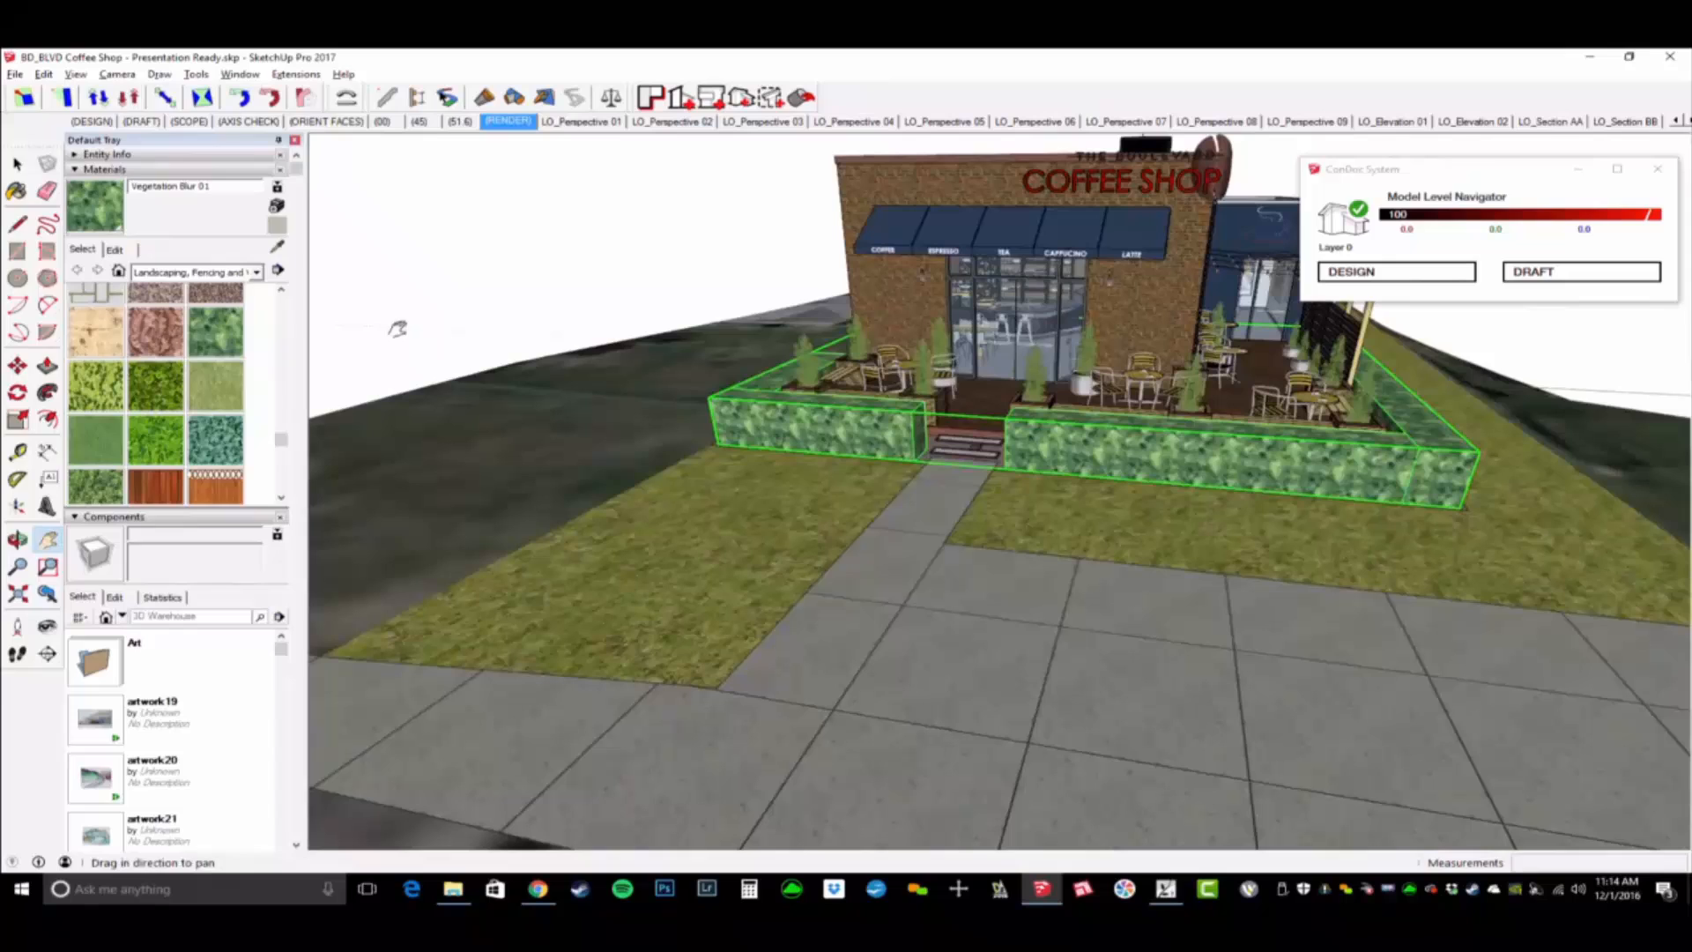
- Import the SketchUp file BD_BLVD Coffee Shop - Rino.skp and place the rhino on the lawn beside the walkway
left_click(16, 76)
left_click(53, 333)
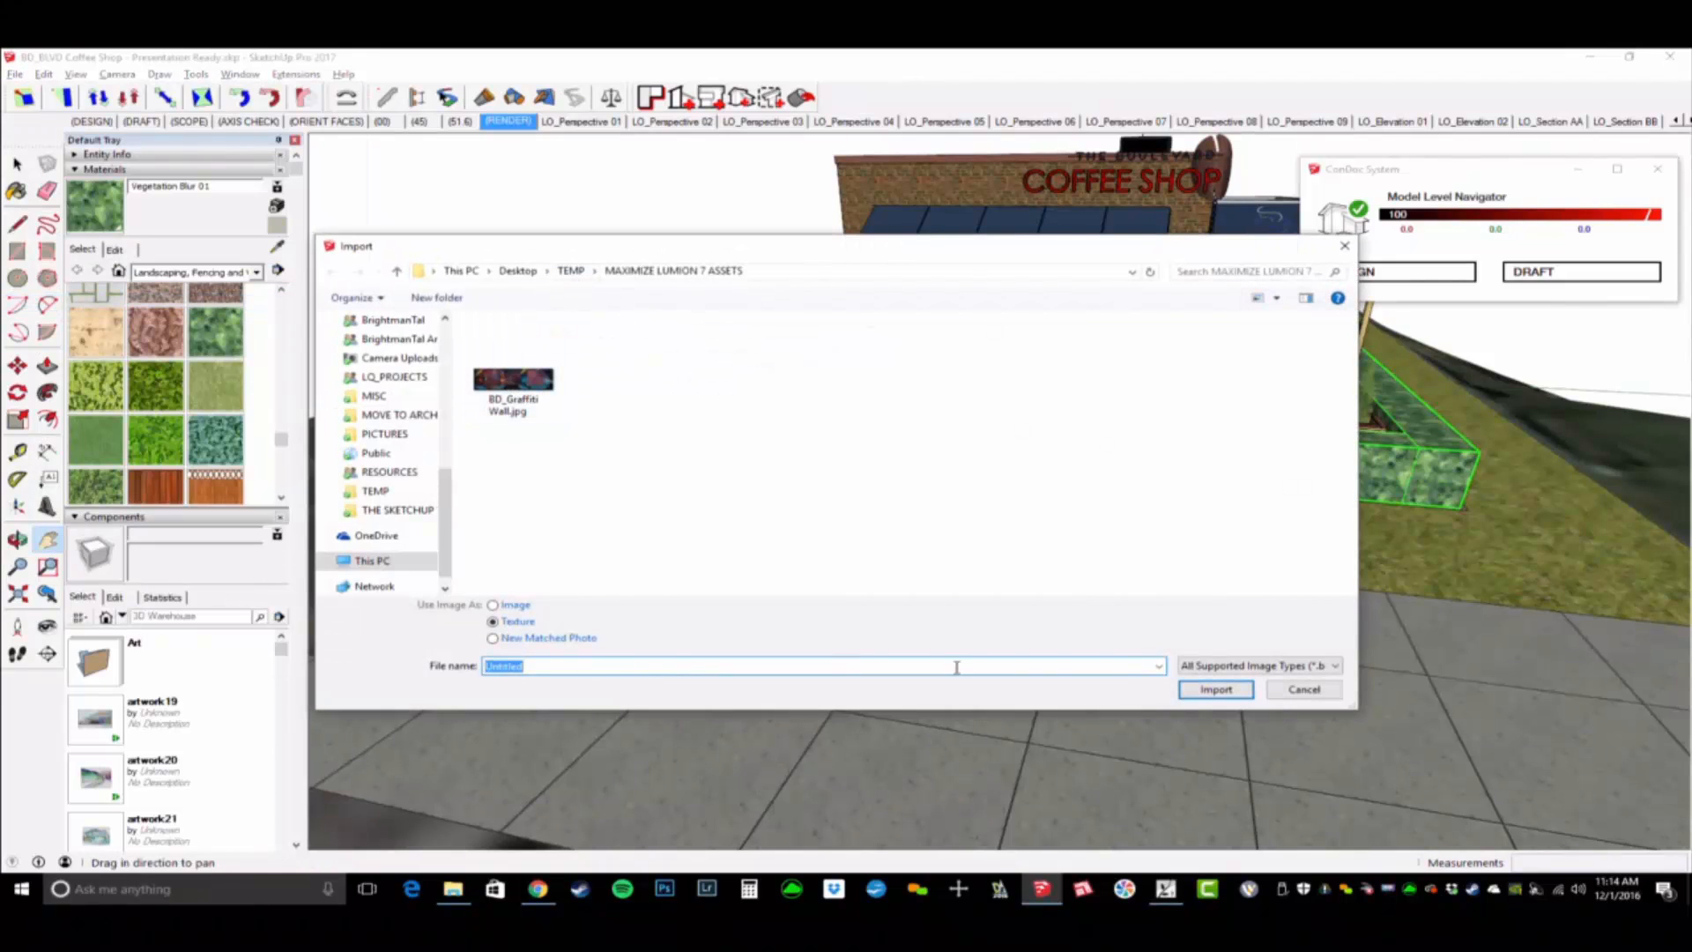
left_click(1213, 663)
left_click(1225, 685)
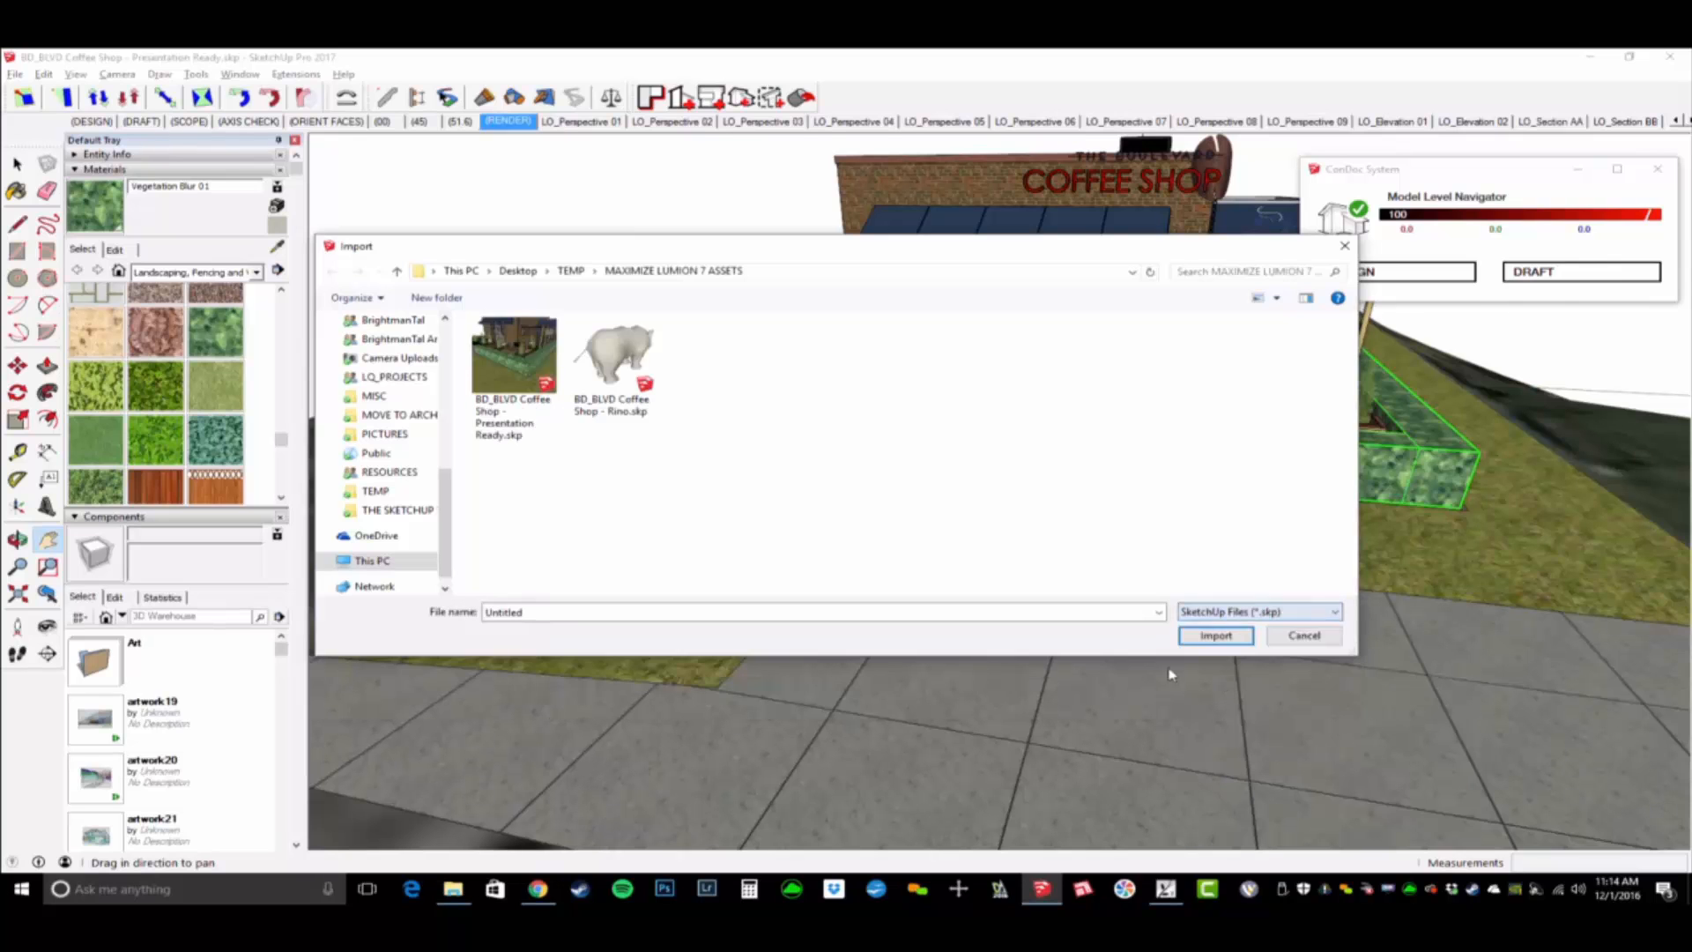
double_click(646, 361)
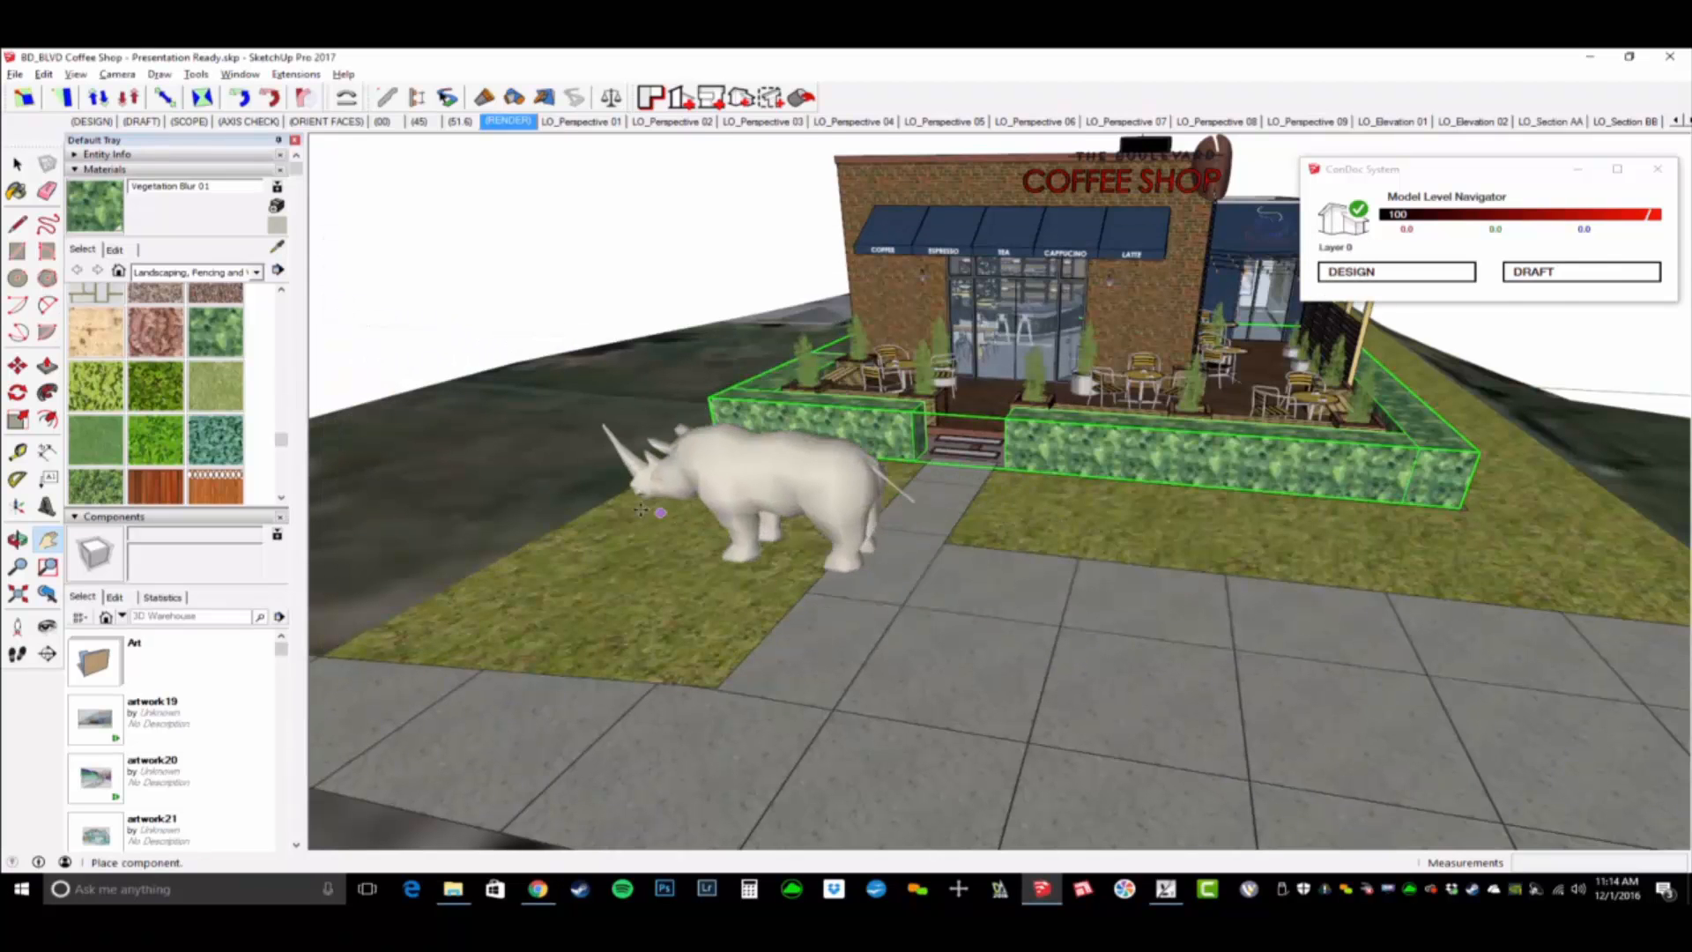
left_click(596, 504)
- Rotate the rhino on the lawn to face the coffee shop, and clear the selection
scroll(699, 518, "up", 3)
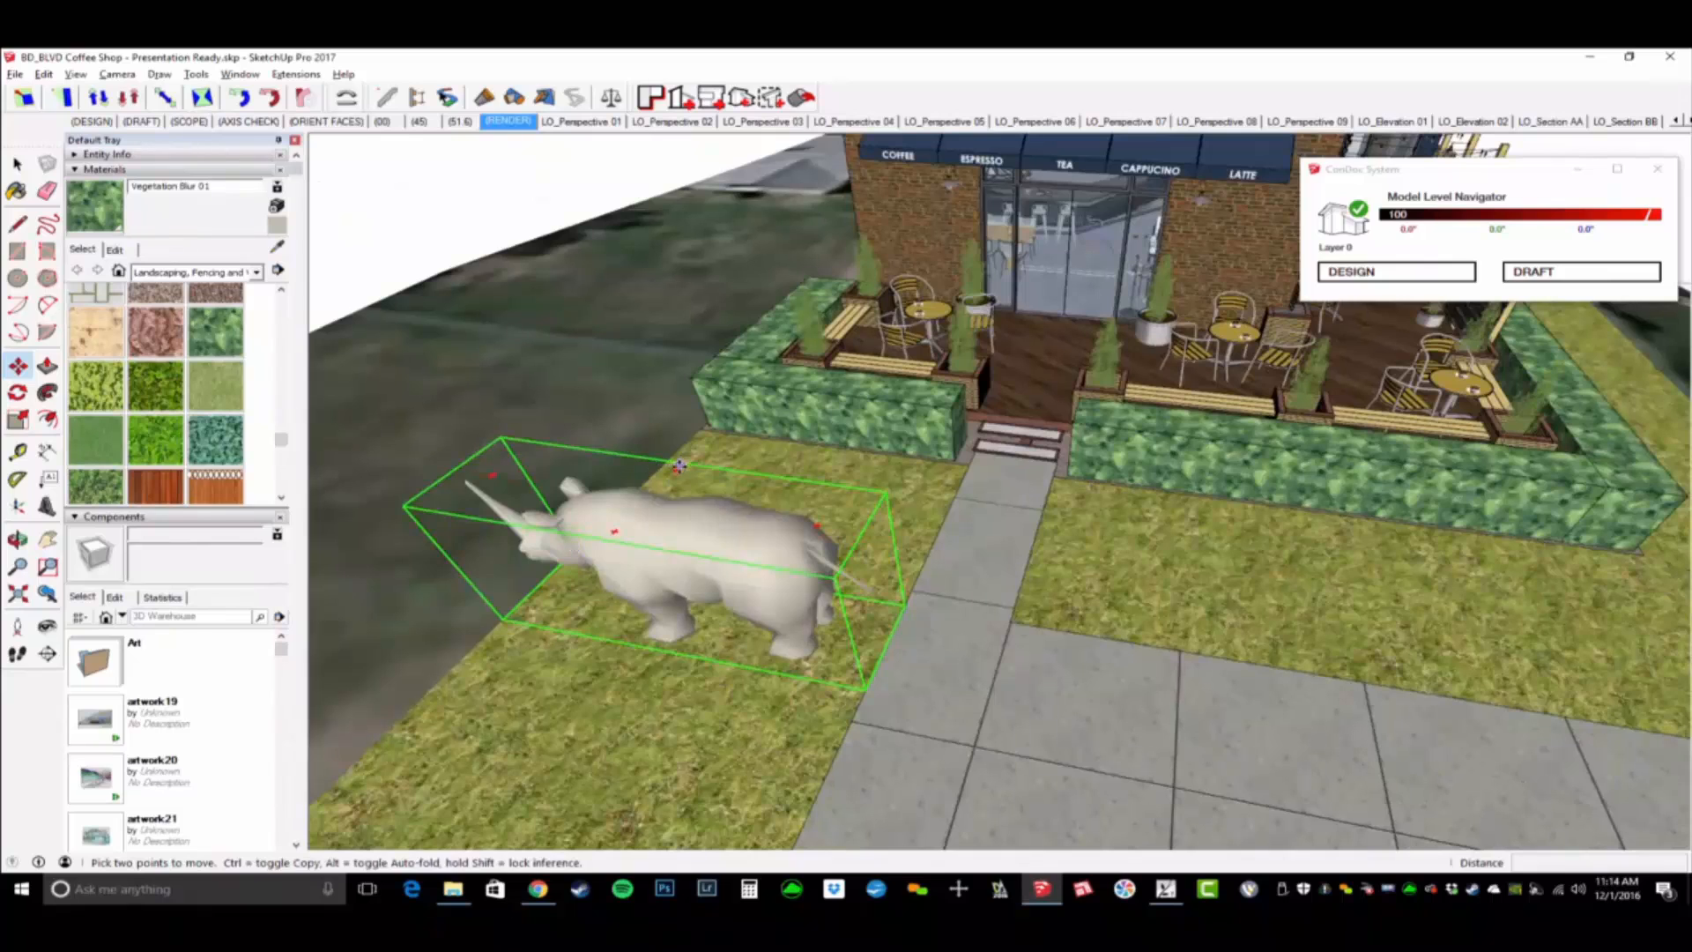
left_click(677, 466)
left_click(837, 581)
middle_click_drag(846, 582, 996, 527)
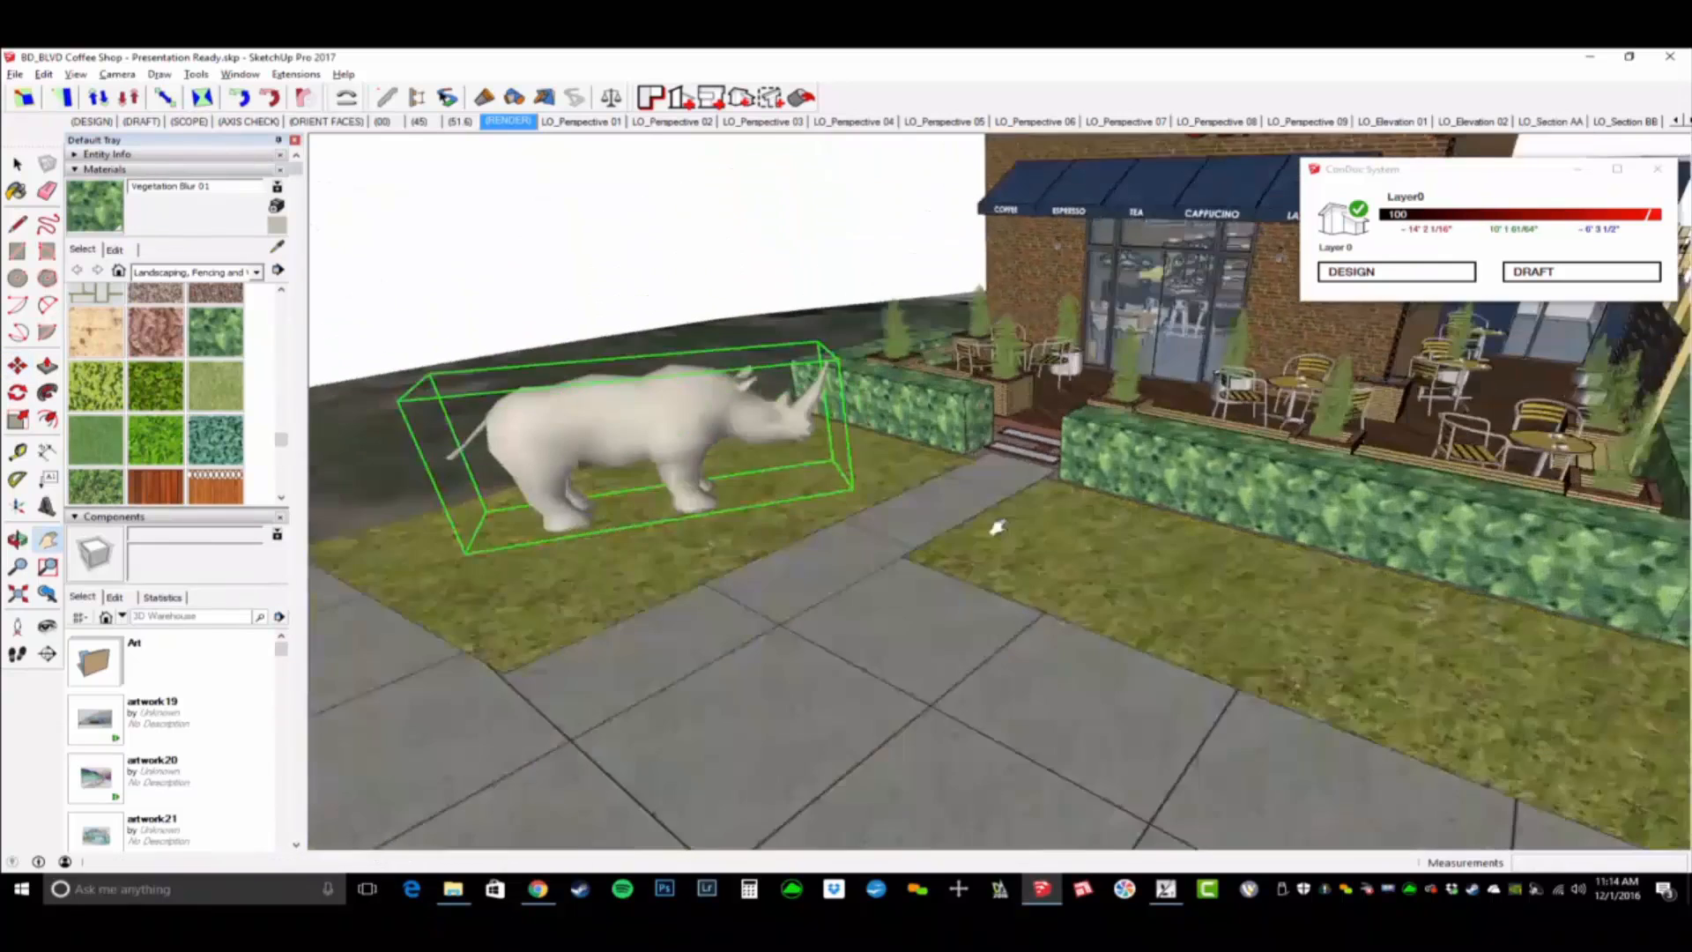
scroll(963, 441, "down", 3)
key("space")
left_click(854, 332)
- View the rhino and the storefront together from the front walkway
scroll(868, 397, "up", 3)
middle_click_drag(934, 476, 1004, 458)
middle_click_drag(1004, 458, 1077, 613, "shift")
middle_click_drag(1077, 613, 1136, 481)
key("w")
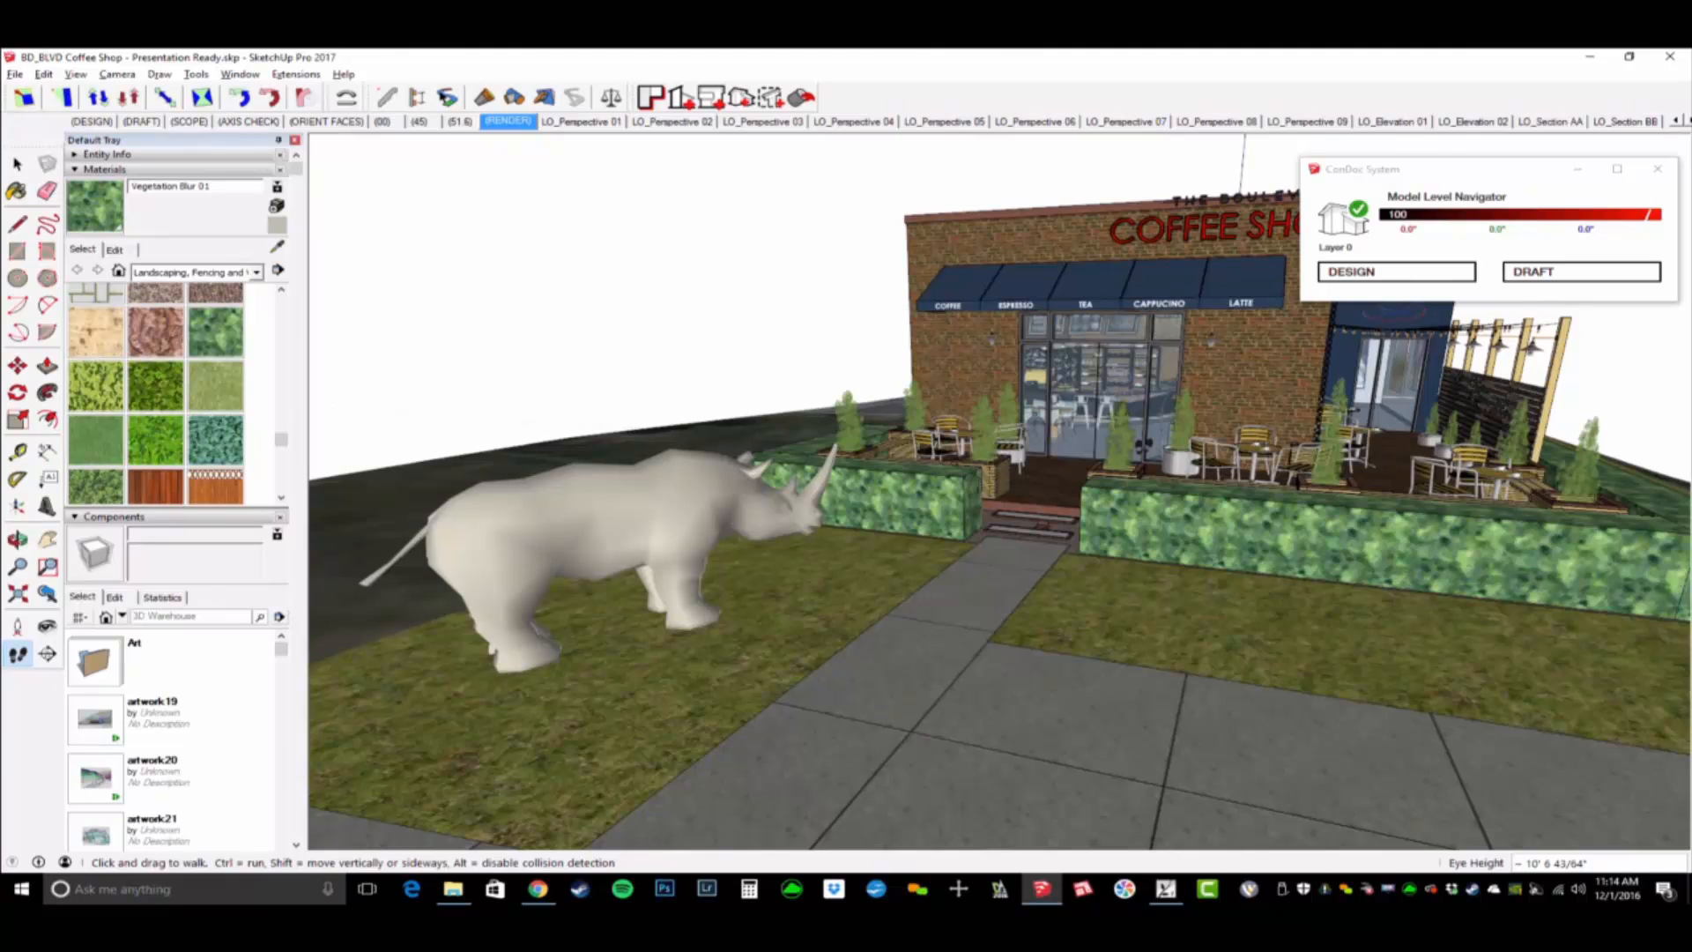
key("space")
middle_click_drag(1253, 587, 1174, 556)
- Paint the rhino component with the hedge's Vegetation Blur 01 material
key("b")
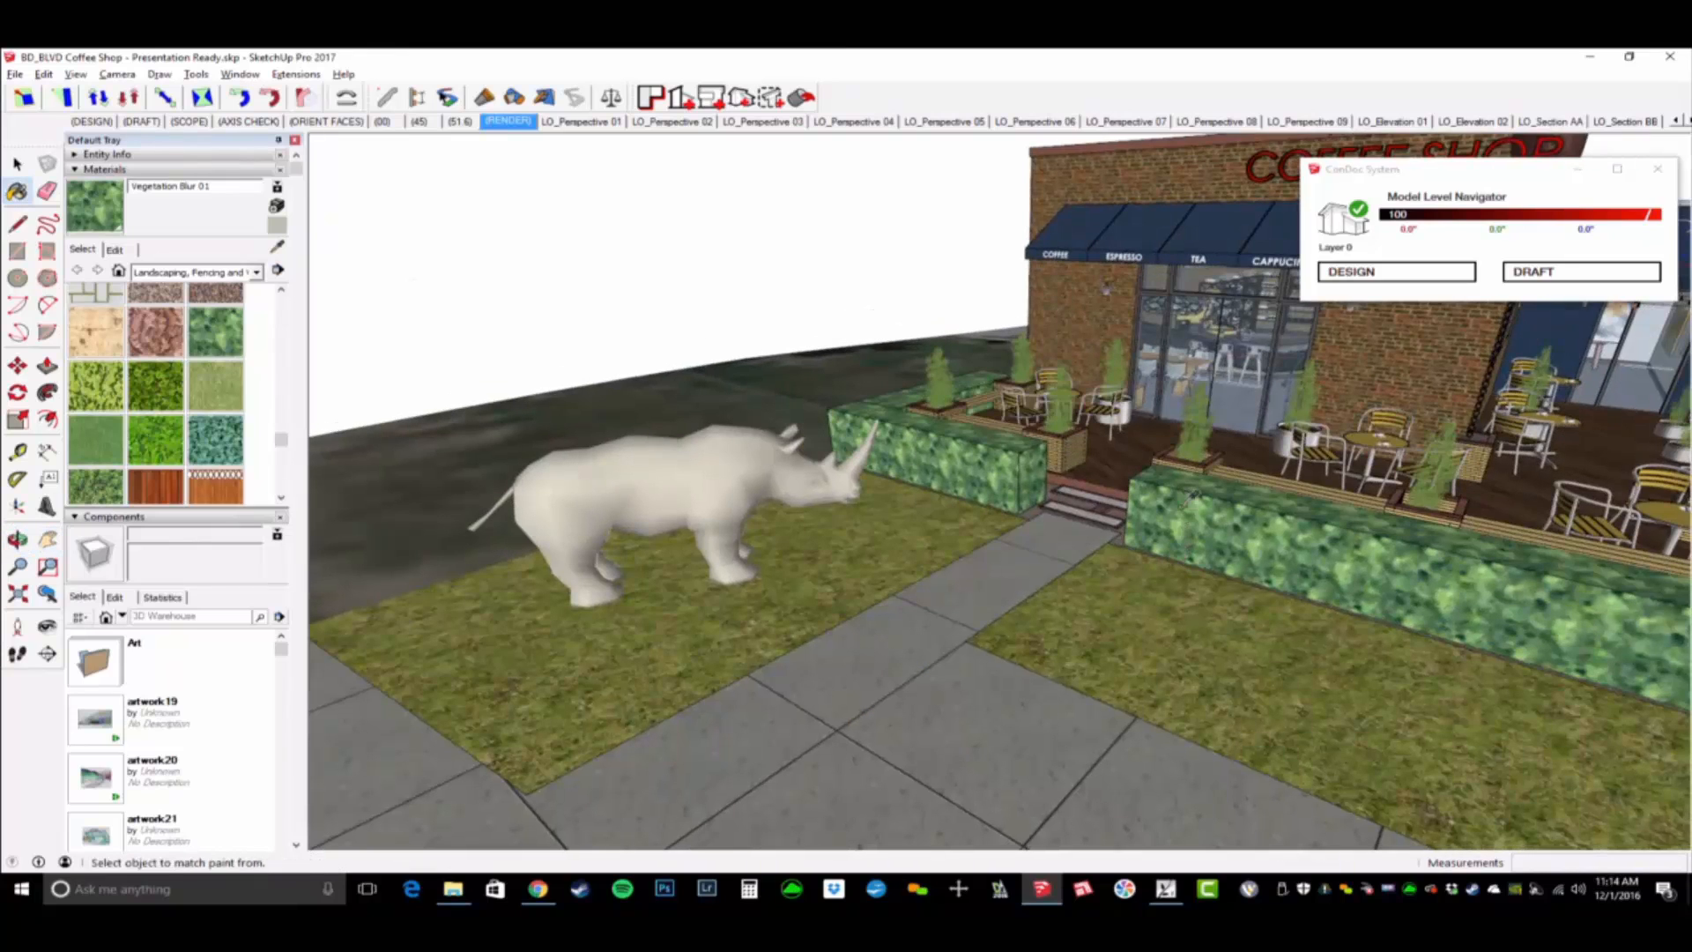
left_click(770, 489)
middle_click_drag(846, 645, 786, 493)
- Open the rhino component, paint its inner geometry with Vegetation Blur 01, and close the component
key("space")
double_click(783, 471)
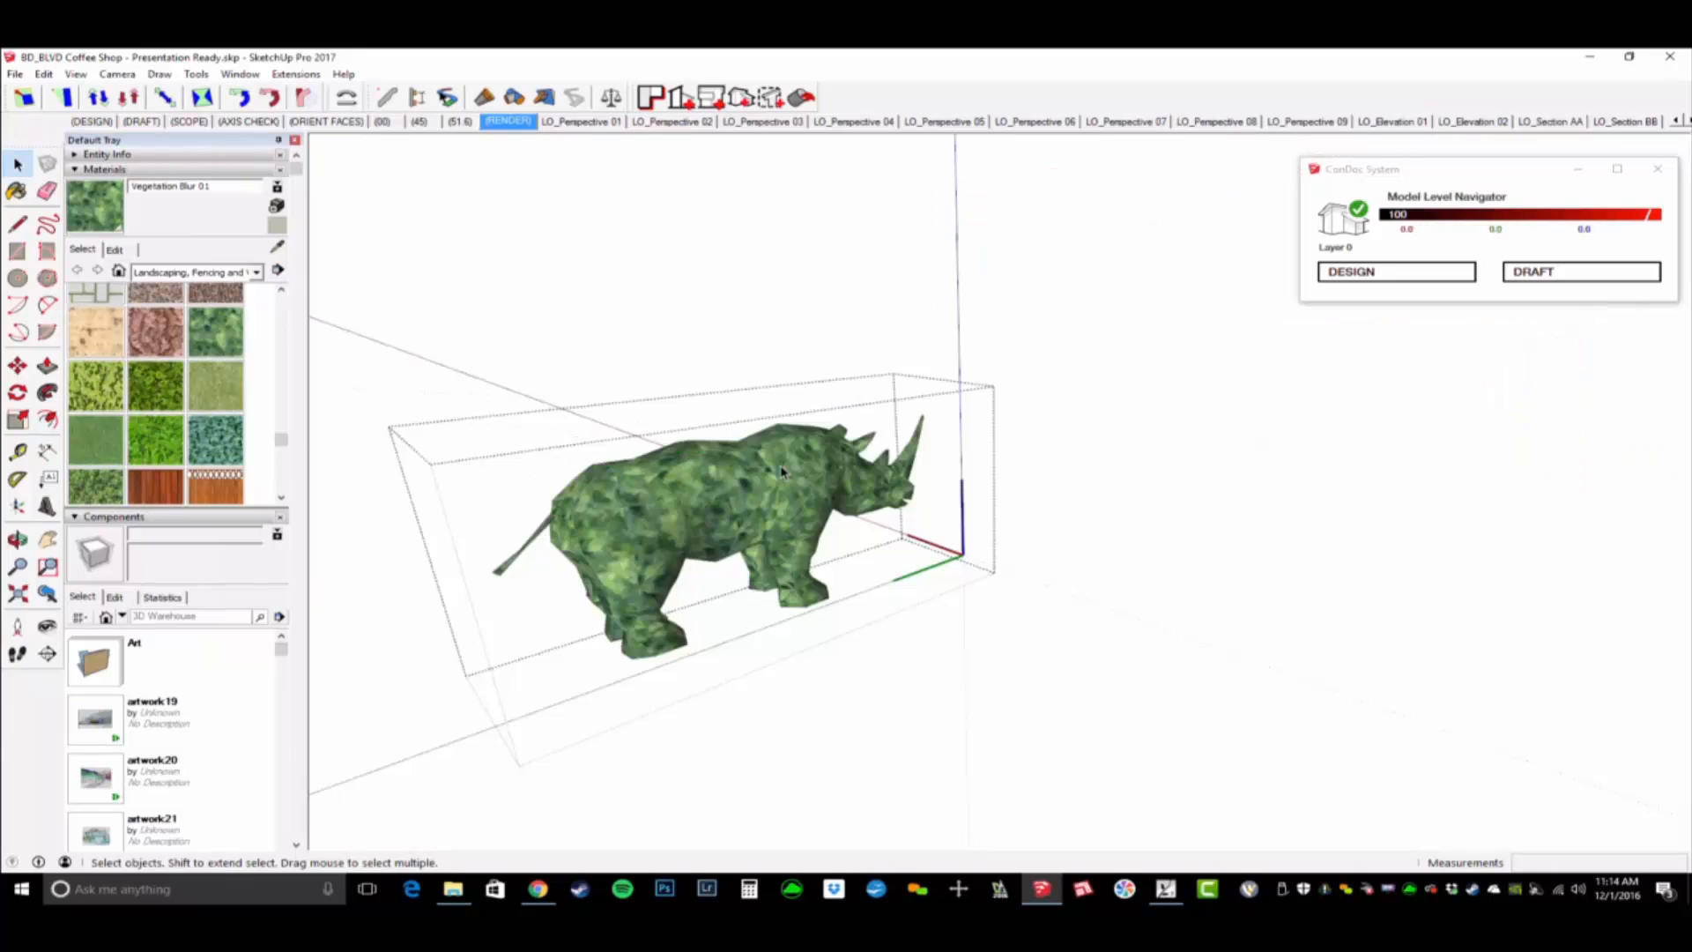
key("b")
left_click(817, 515)
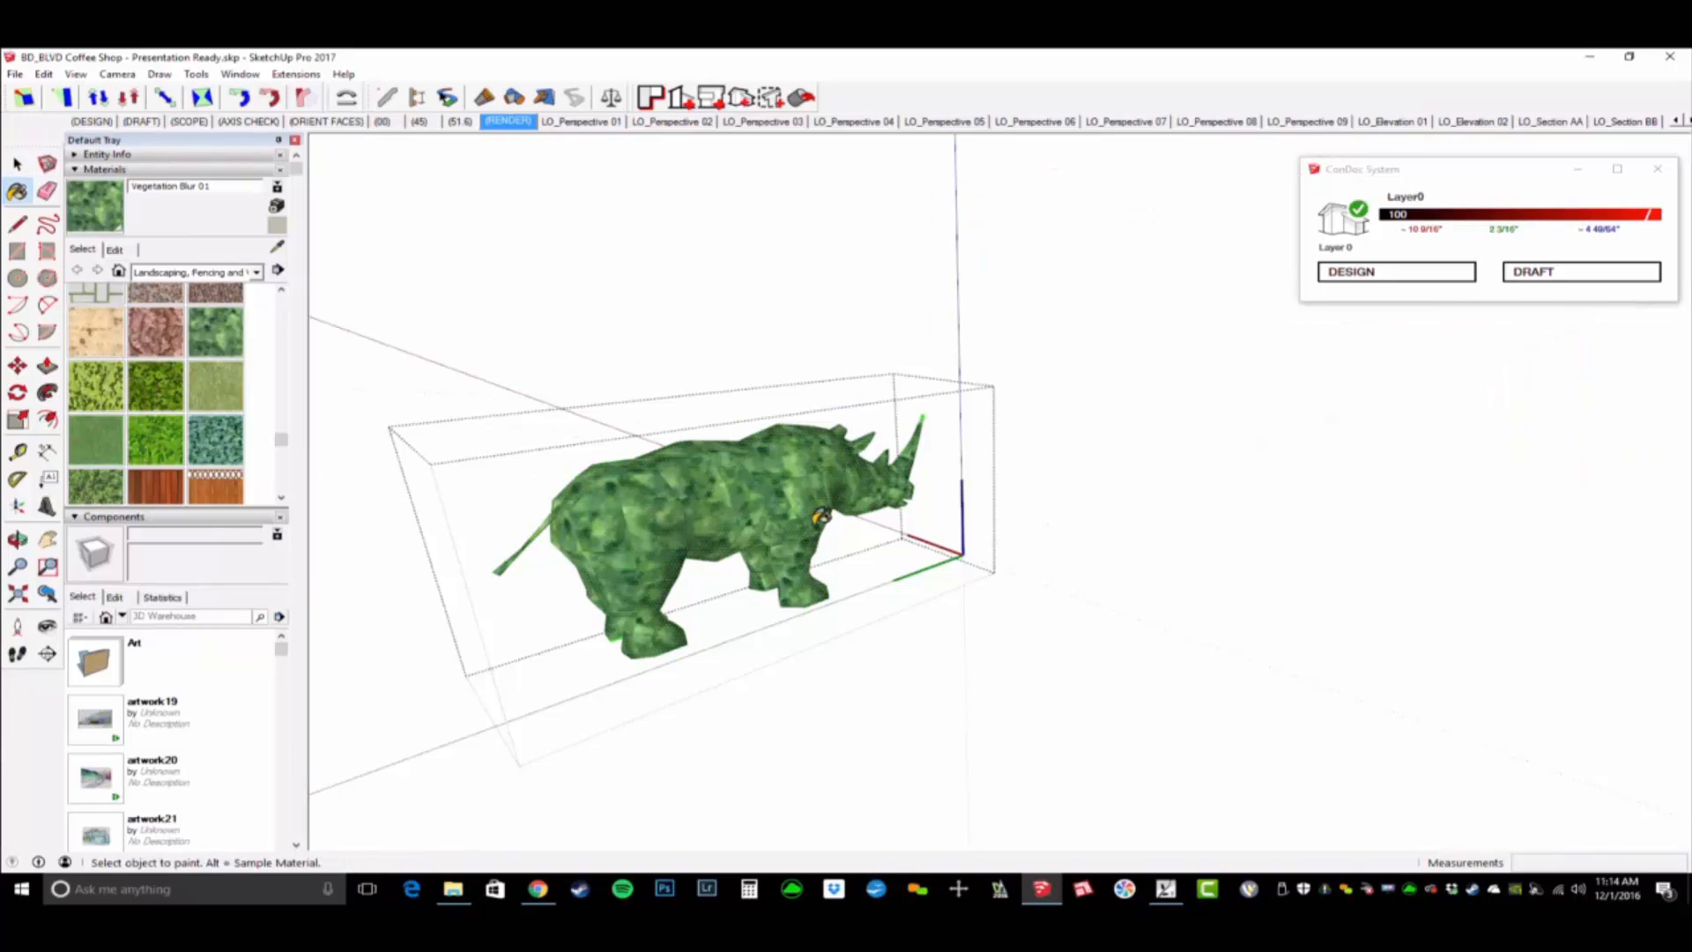
key("space")
key("Escape")
- Search the 3D Warehouse components for "greenscreen" trellis models for the patio's slatted fence
scroll(1234, 423, "up", 5)
middle_click_drag(1233, 423, 1040, 397, "shift")
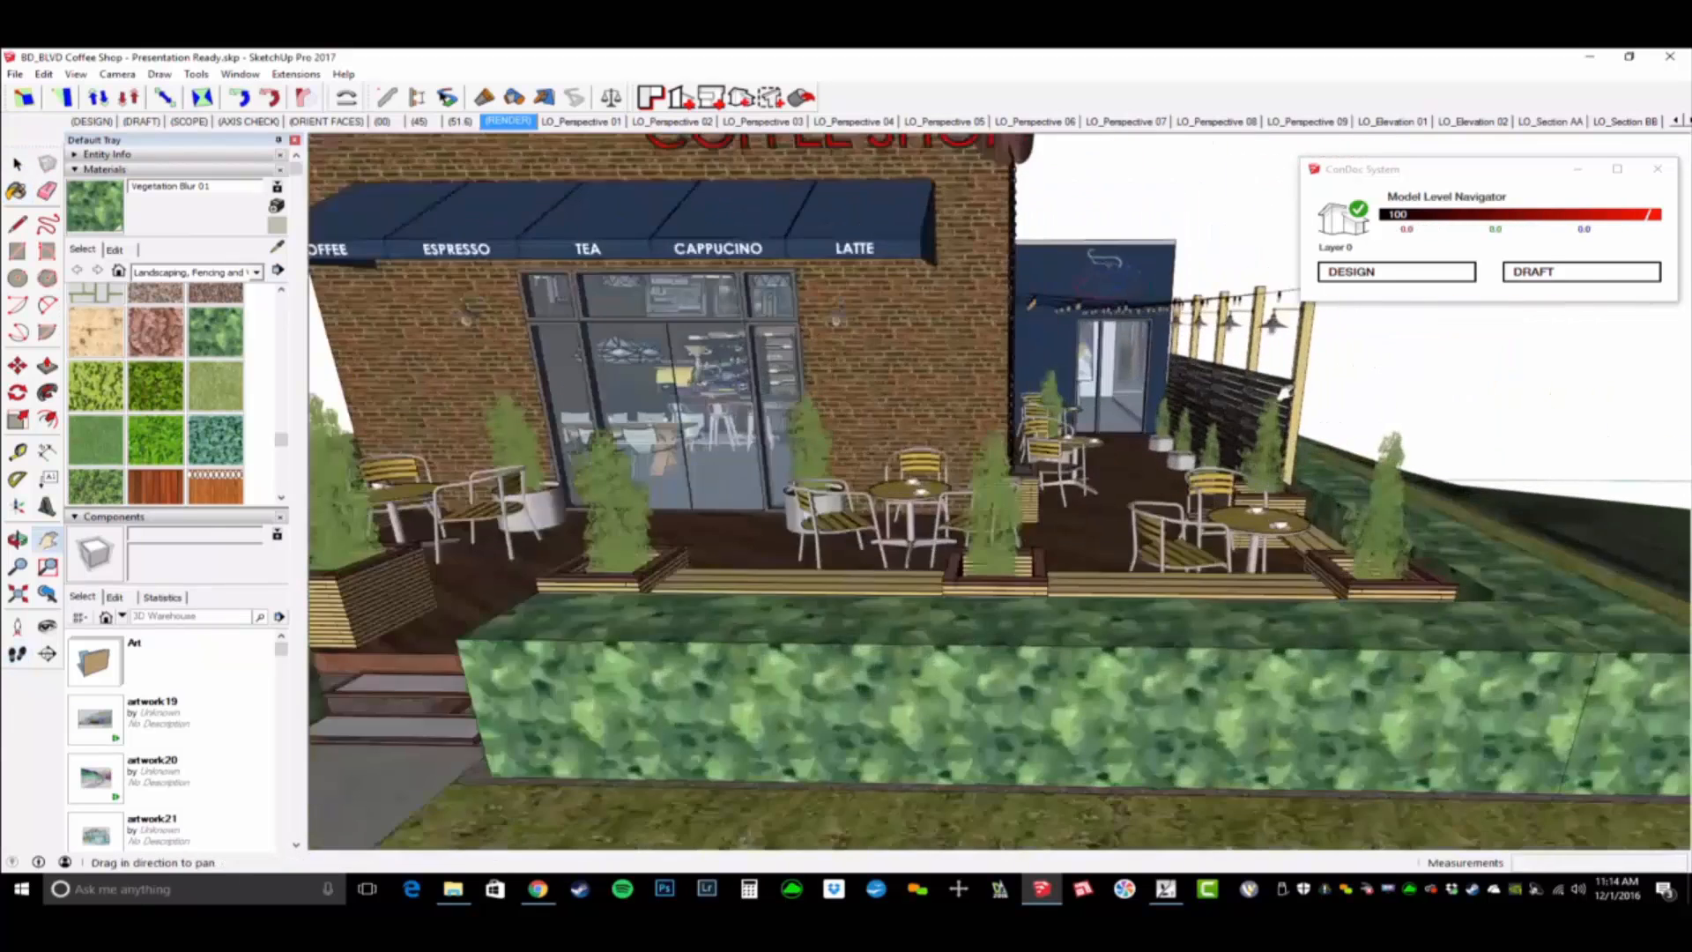
scroll(1217, 388, "up", 5)
middle_click_drag(1217, 388, 1295, 396, "shift")
scroll(1058, 441, "up", 3)
middle_click_drag(1057, 441, 796, 524)
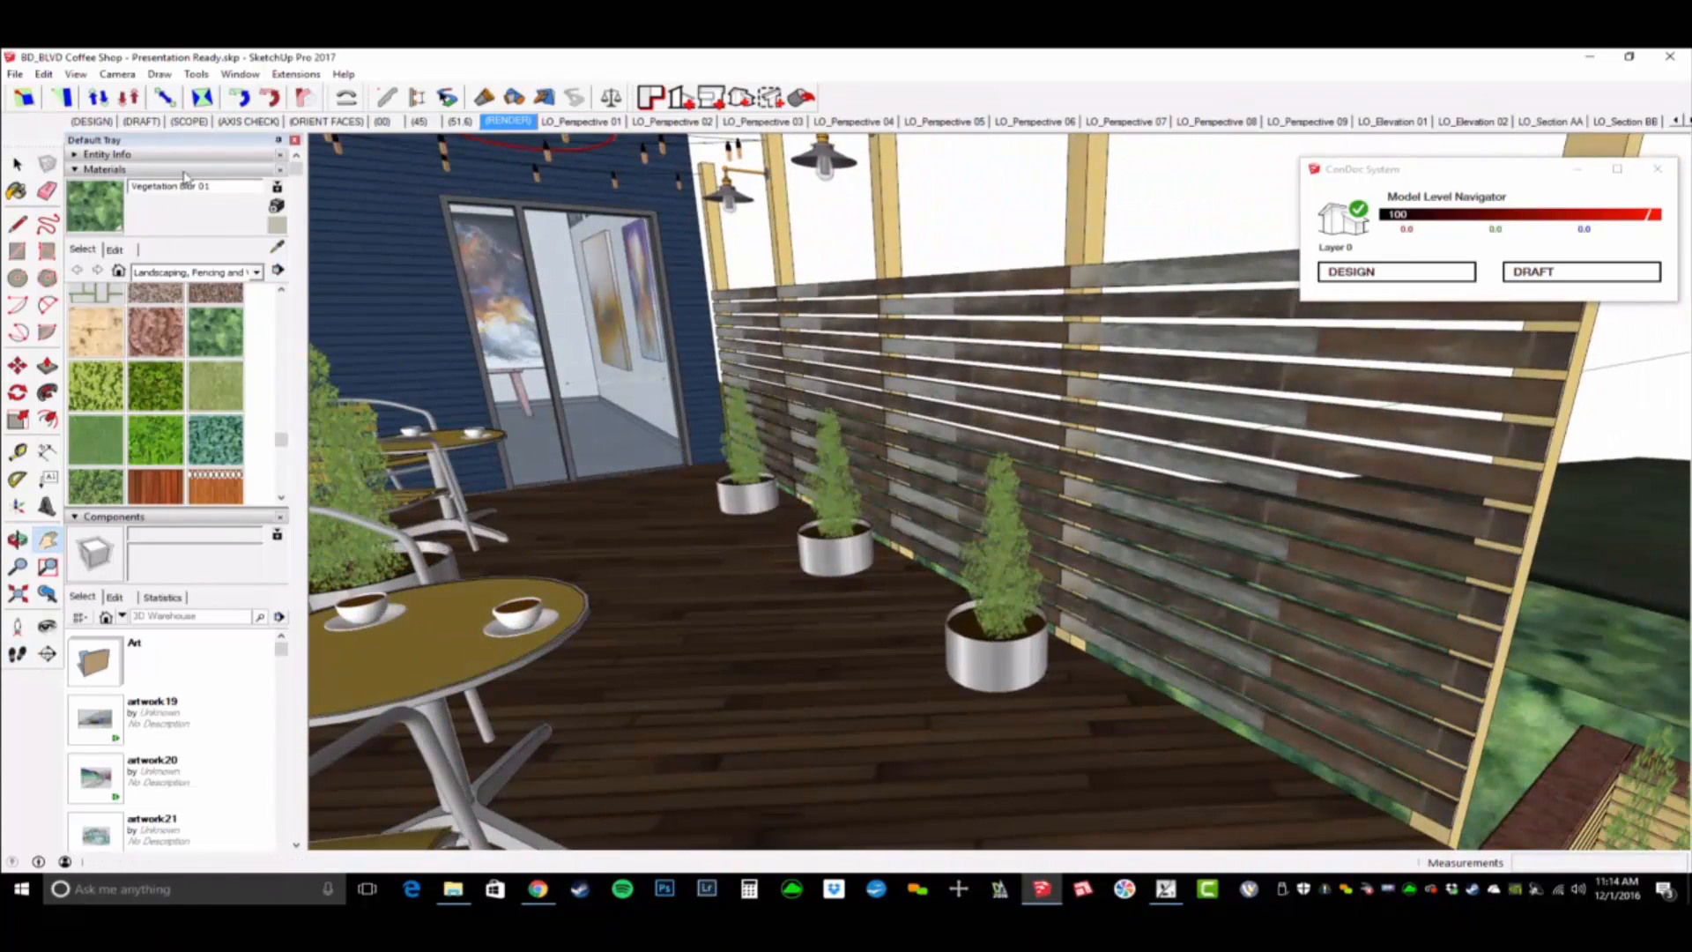
left_click(184, 170)
left_click(195, 286)
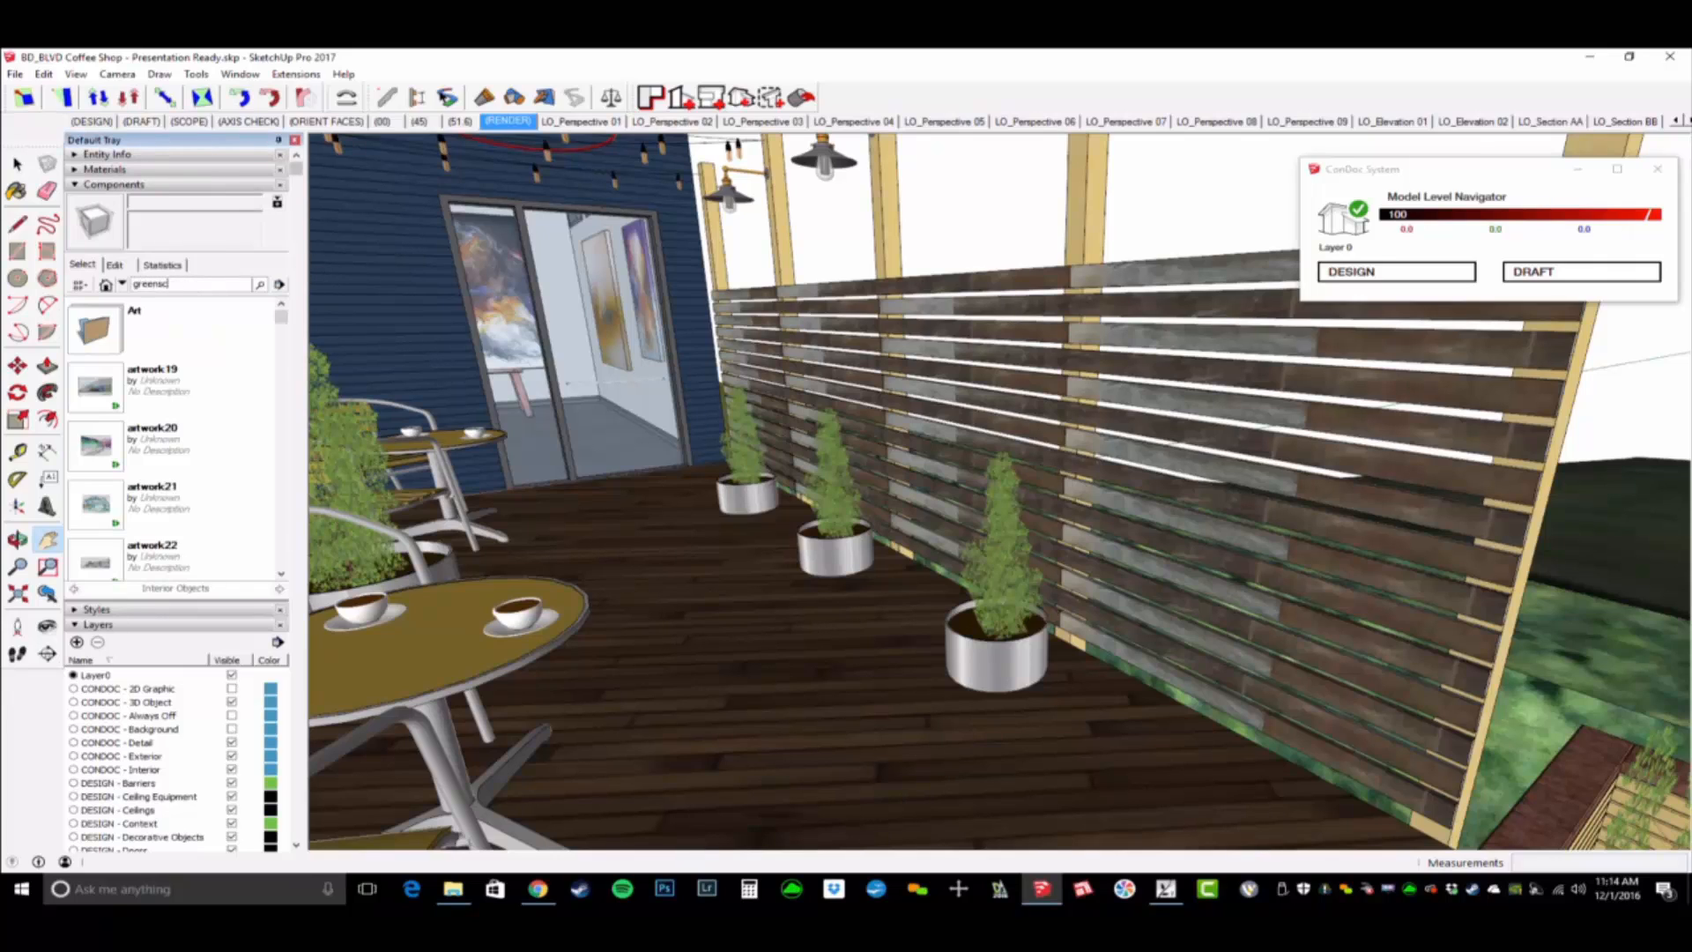
type("greenscreen")
key("Return")
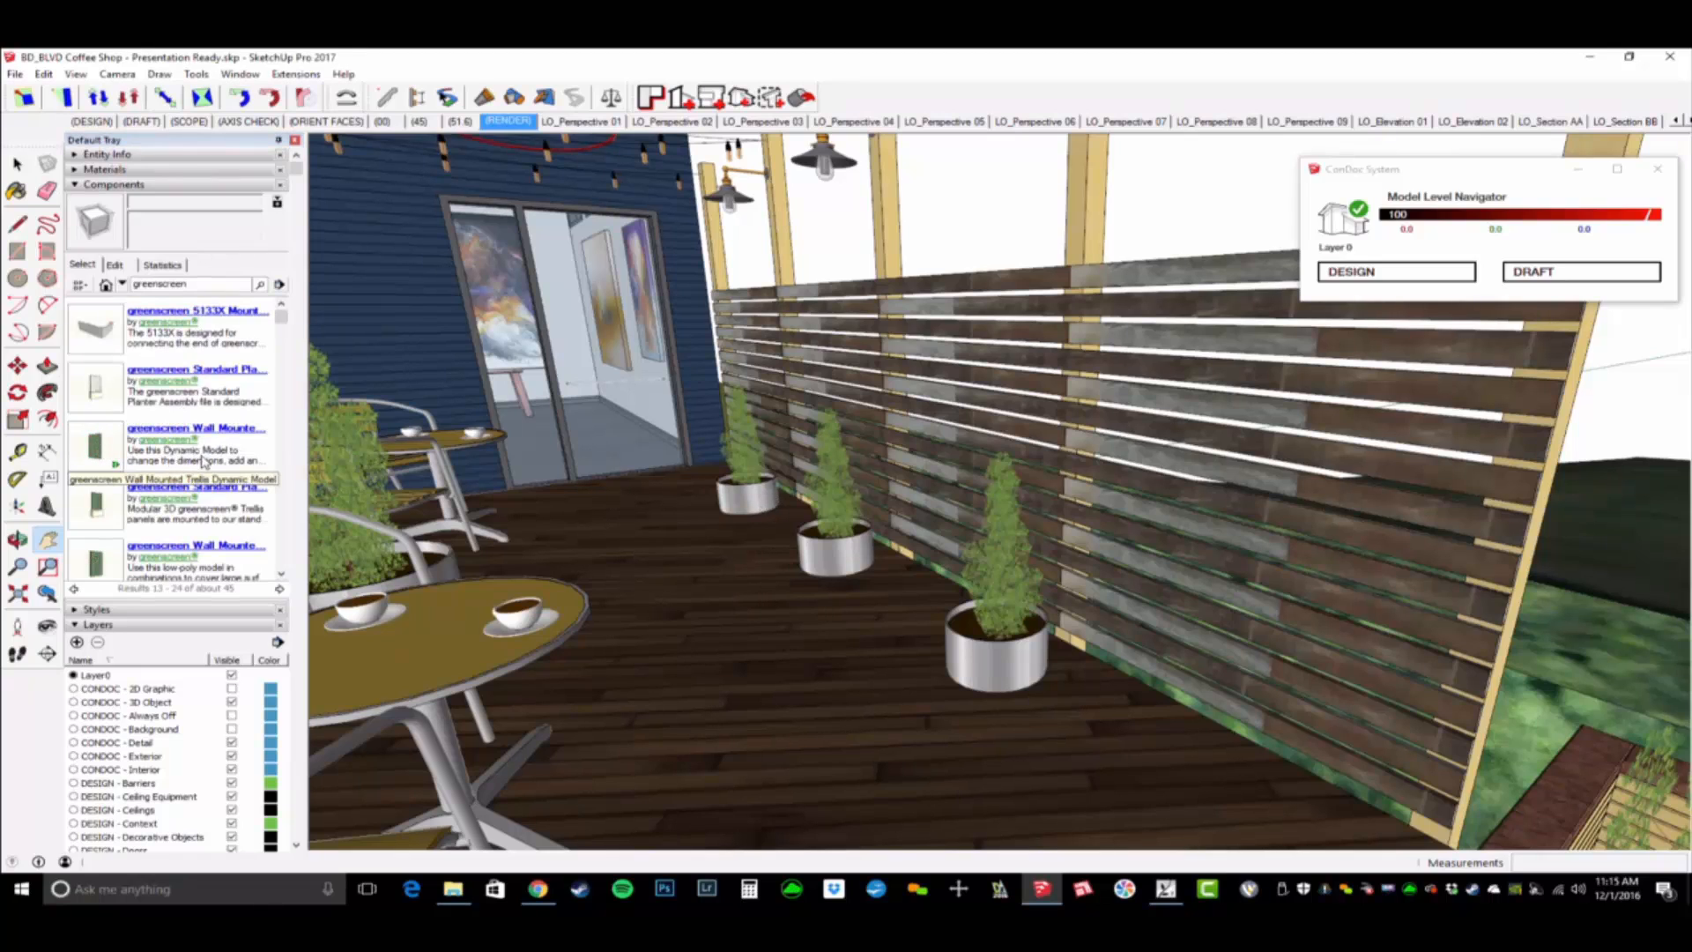
- Insert the greenscreen Wall Mounted Trellis Dynamic Model on the patio deck beside the slatted fence
left_click(95, 456)
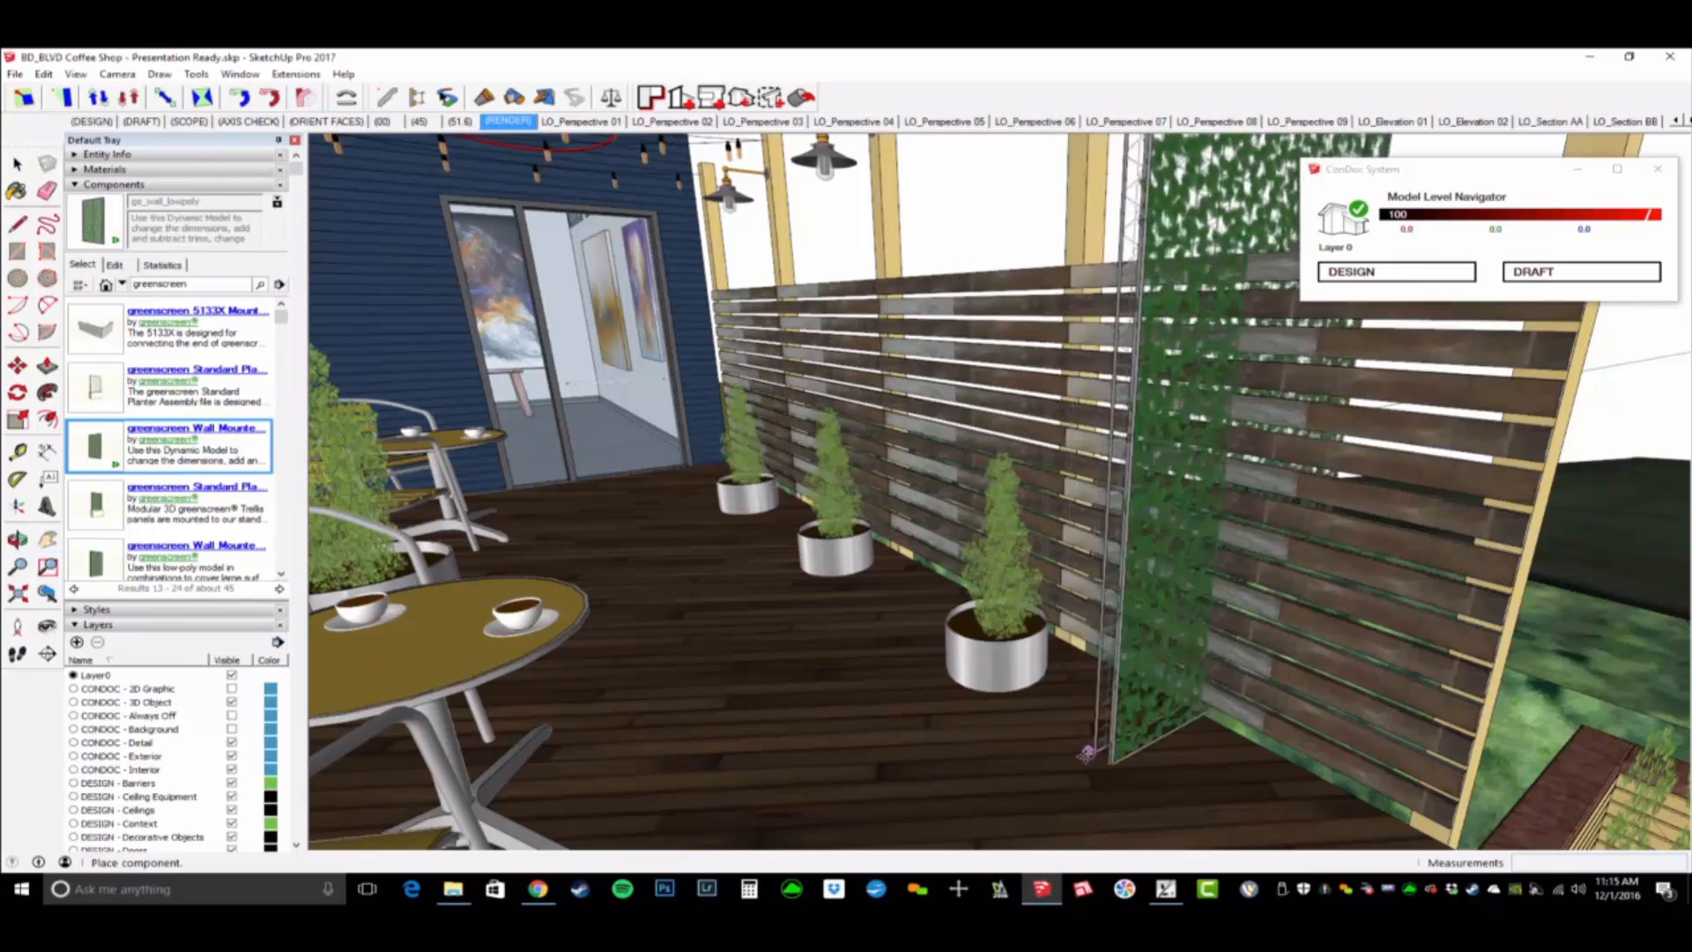
left_click(991, 749)
scroll(890, 641, "down", 3)
scroll(890, 642, "up", 3)
- Rotate the greenscreen trellis 90 degrees on the deck so it runs parallel to the slatted fence
key("q")
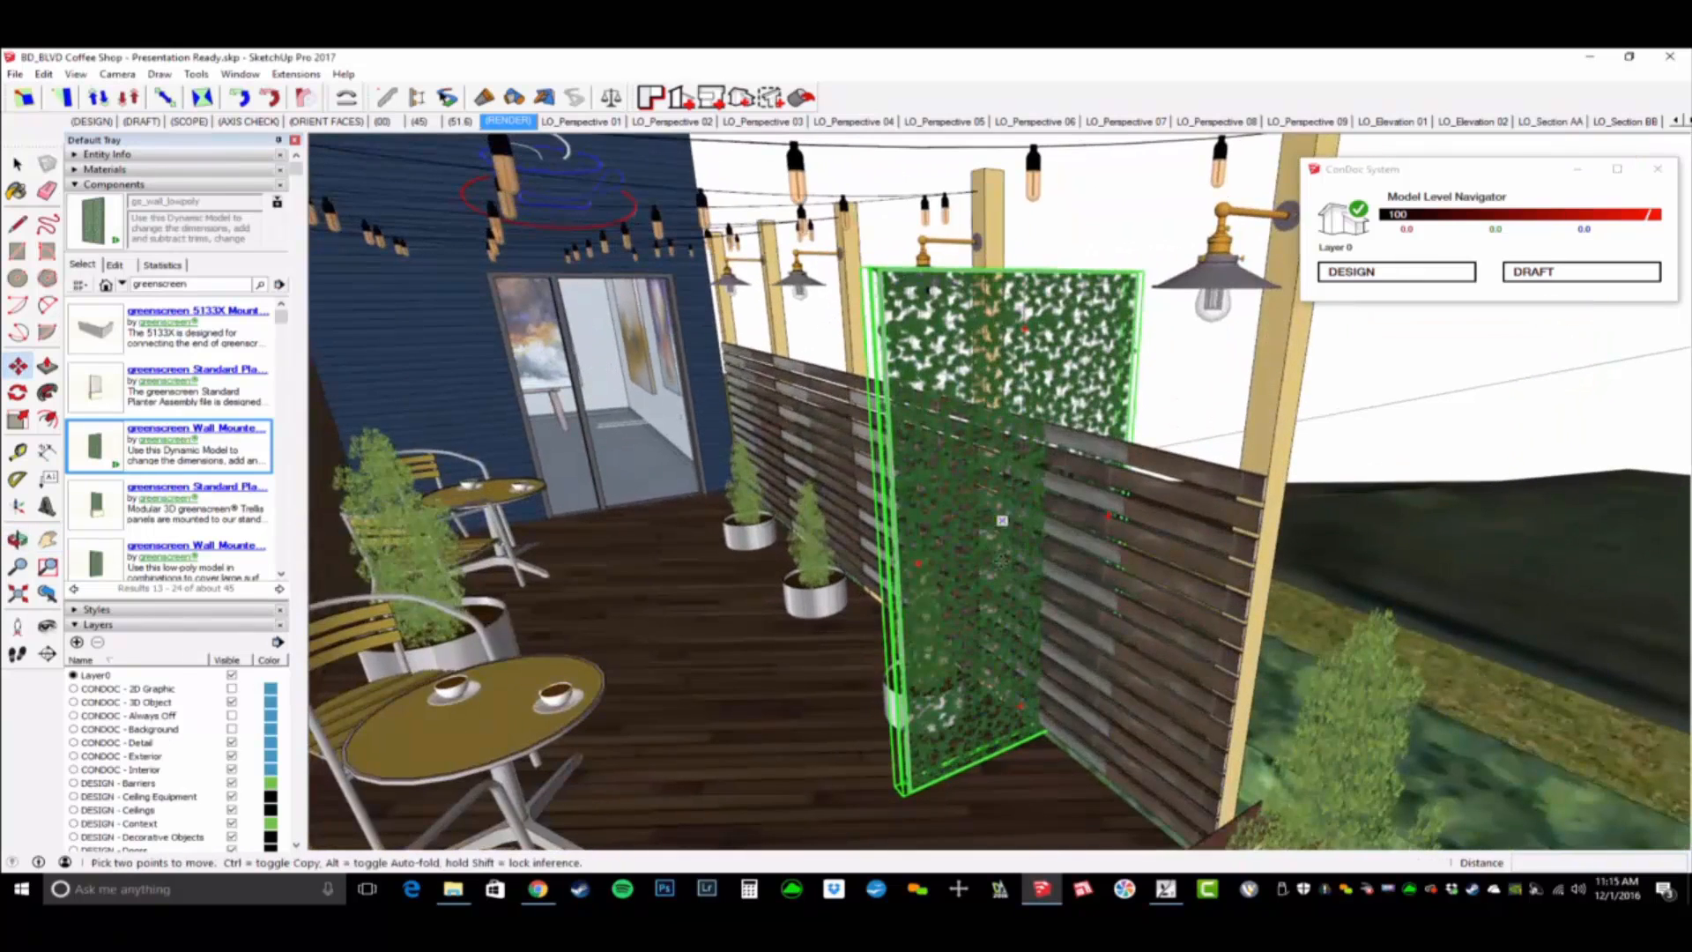
left_click(972, 795)
left_click(1069, 786)
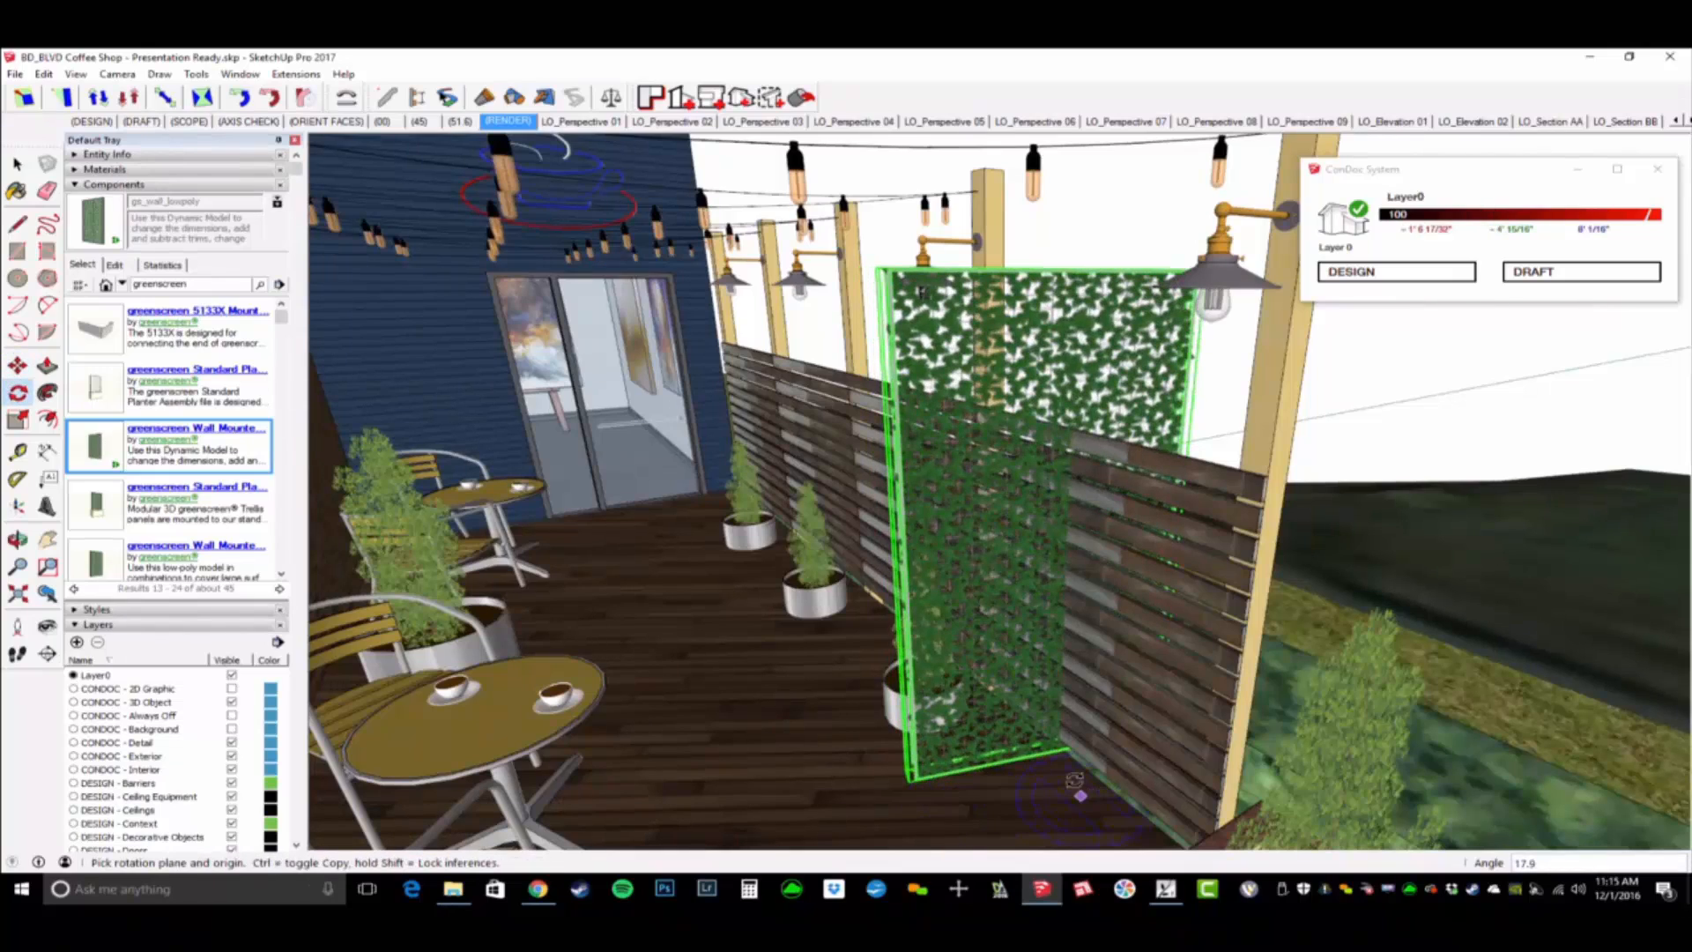
type("90")
key("Return")
- Rotate the greenscreen trellis in its own plane so the tall panel lies on its side along the fence
middle_click_drag(1074, 780, 1127, 453)
left_click(1133, 413)
left_click(1085, 564)
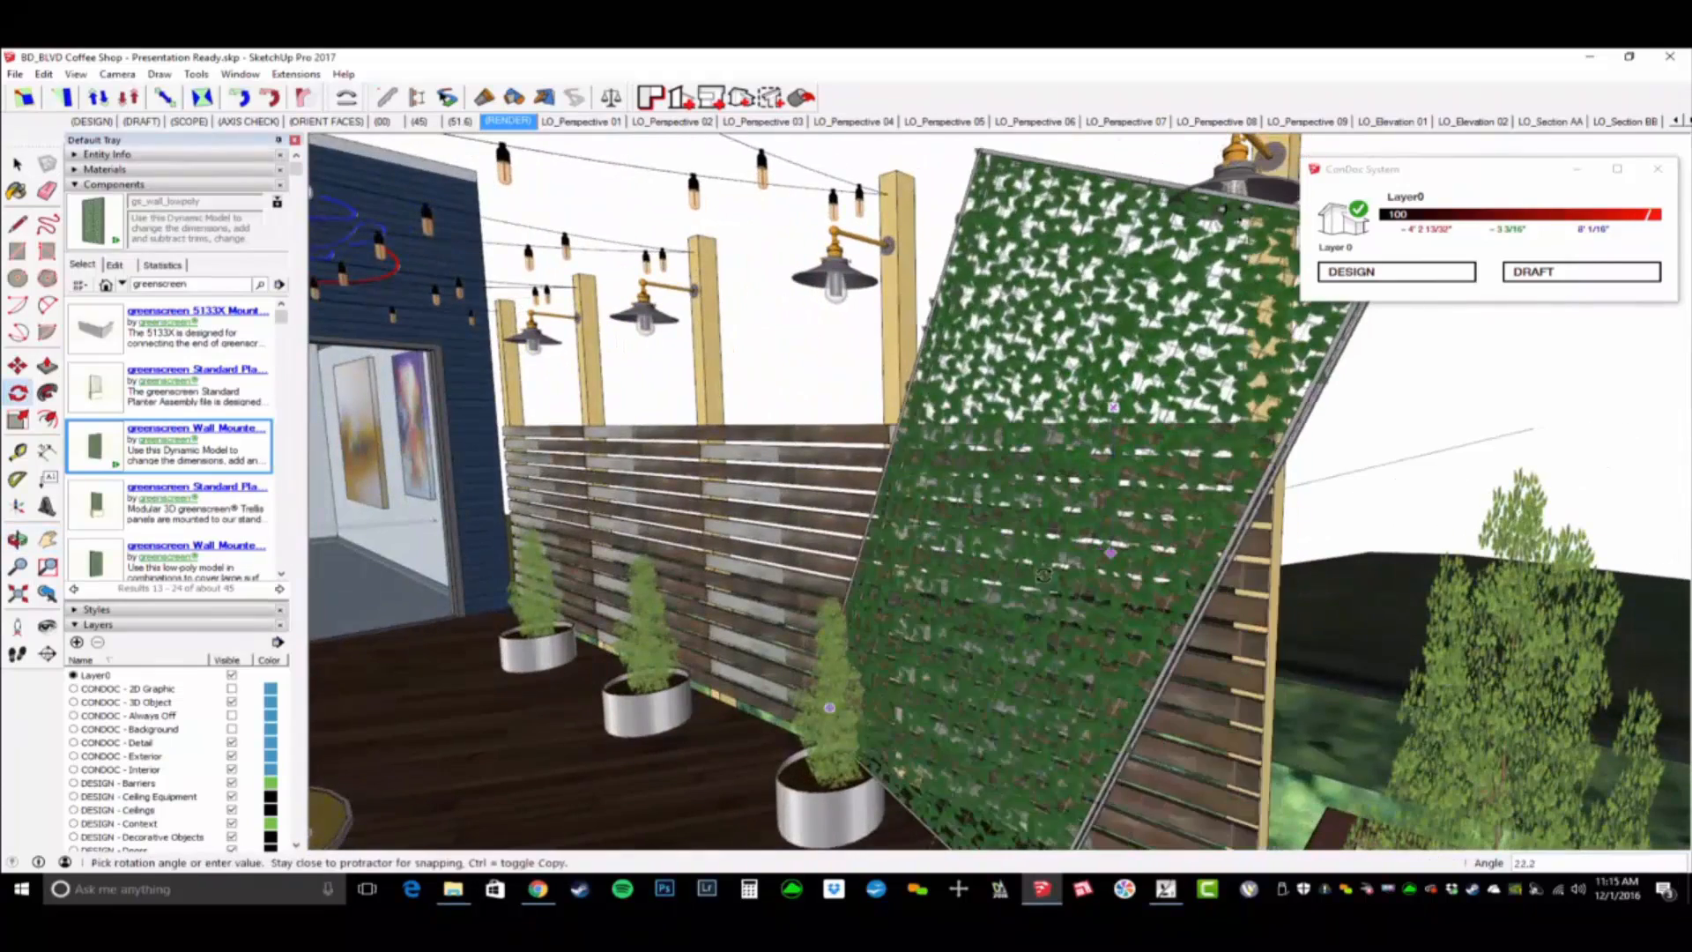
left_click(1022, 550)
key("Return")
- Move the sideways trellis vertically to the height of the fence and back against its slats
middle_click_drag(1023, 550, 1033, 345)
key("m")
left_click(1033, 345)
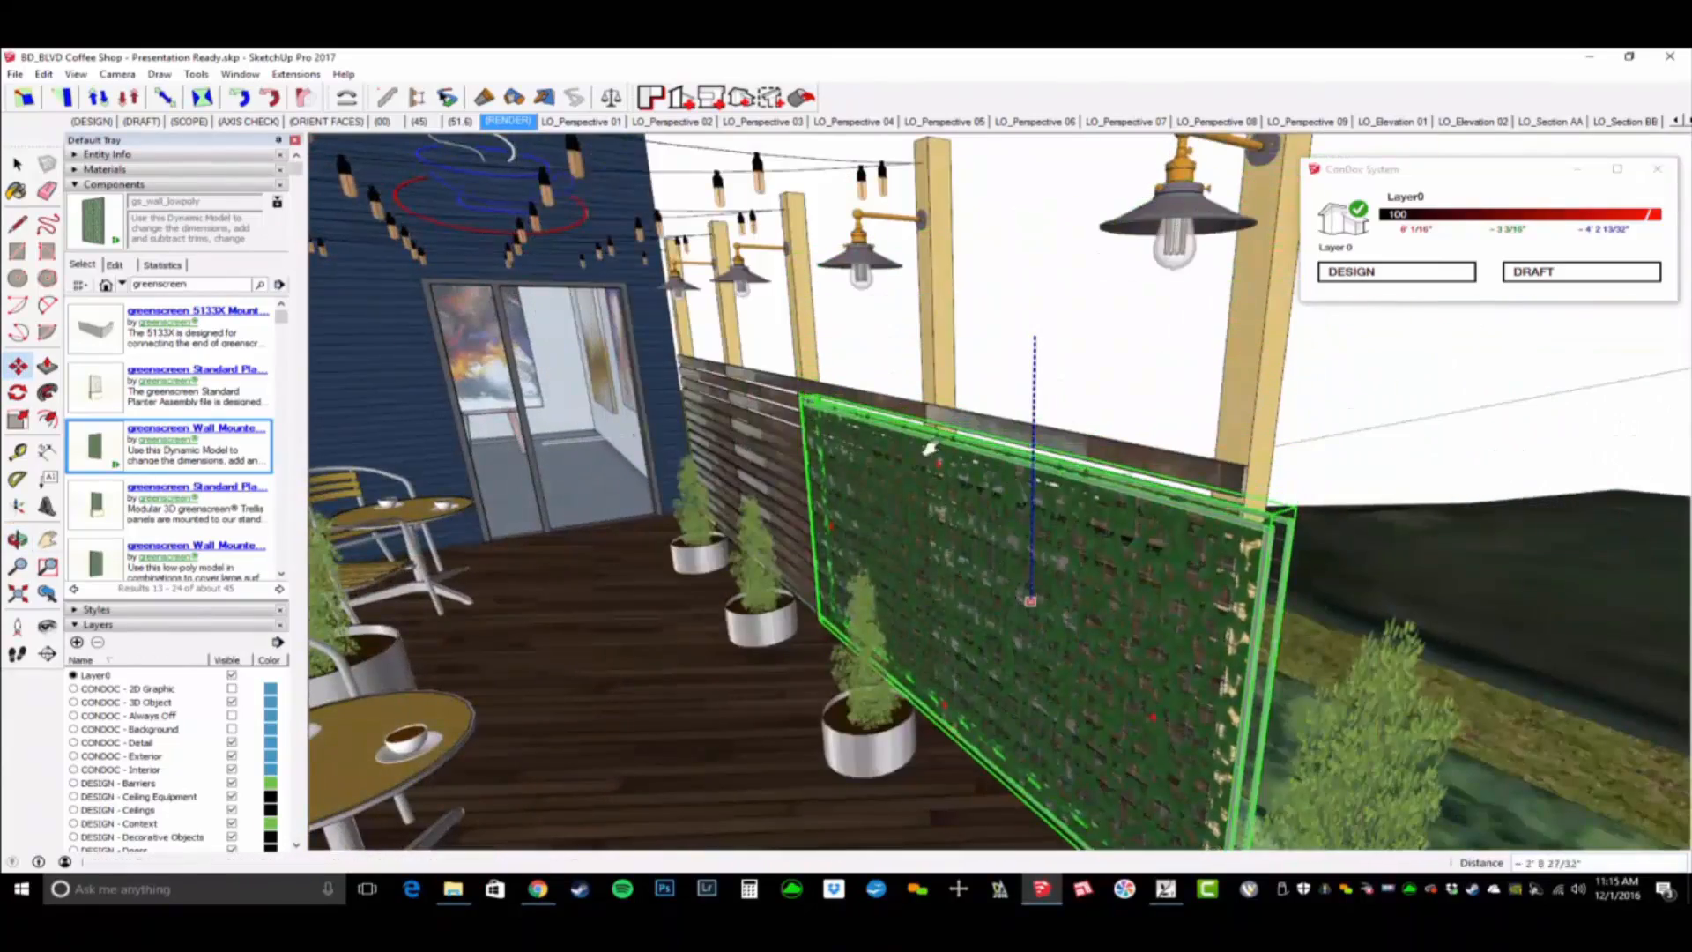
middle_click_drag(1029, 596, 1146, 657)
left_click(1095, 702)
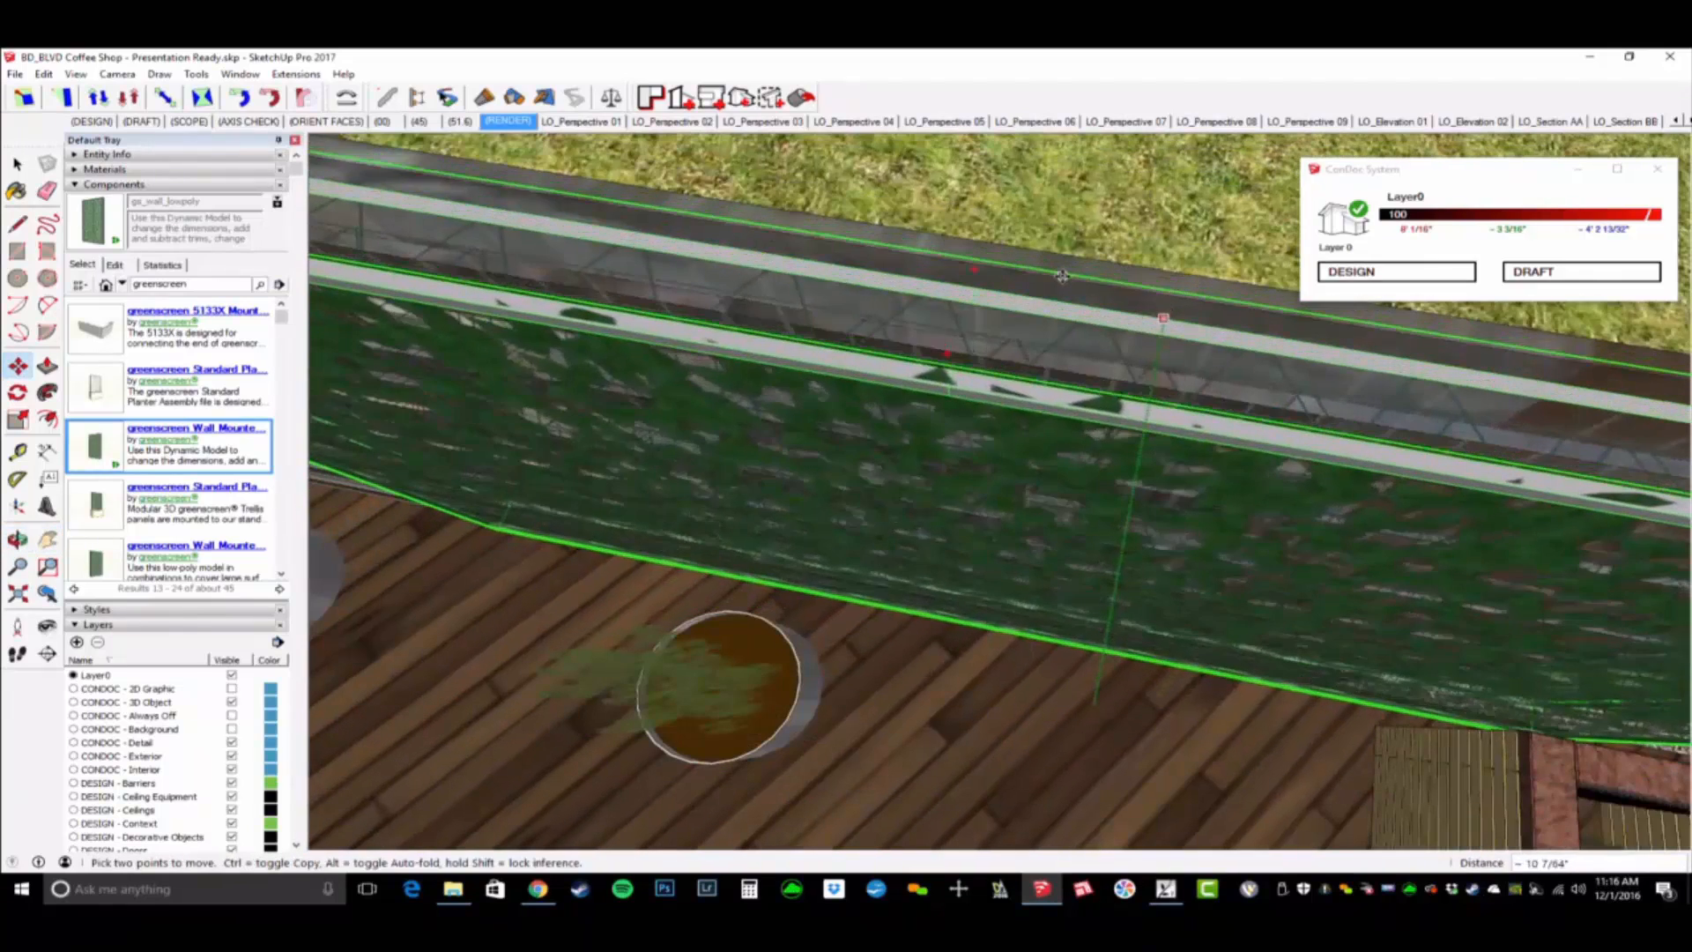
left_click(1063, 276)
- Shift the trellis panel about 1' 11 41/64" along the slatted fence, away from its outer end
middle_click_drag(1053, 528, 1044, 432)
left_click(980, 368)
left_click(974, 423)
scroll(974, 423, "up", 3)
middle_click_drag(1044, 432, 1050, 388, "shift")
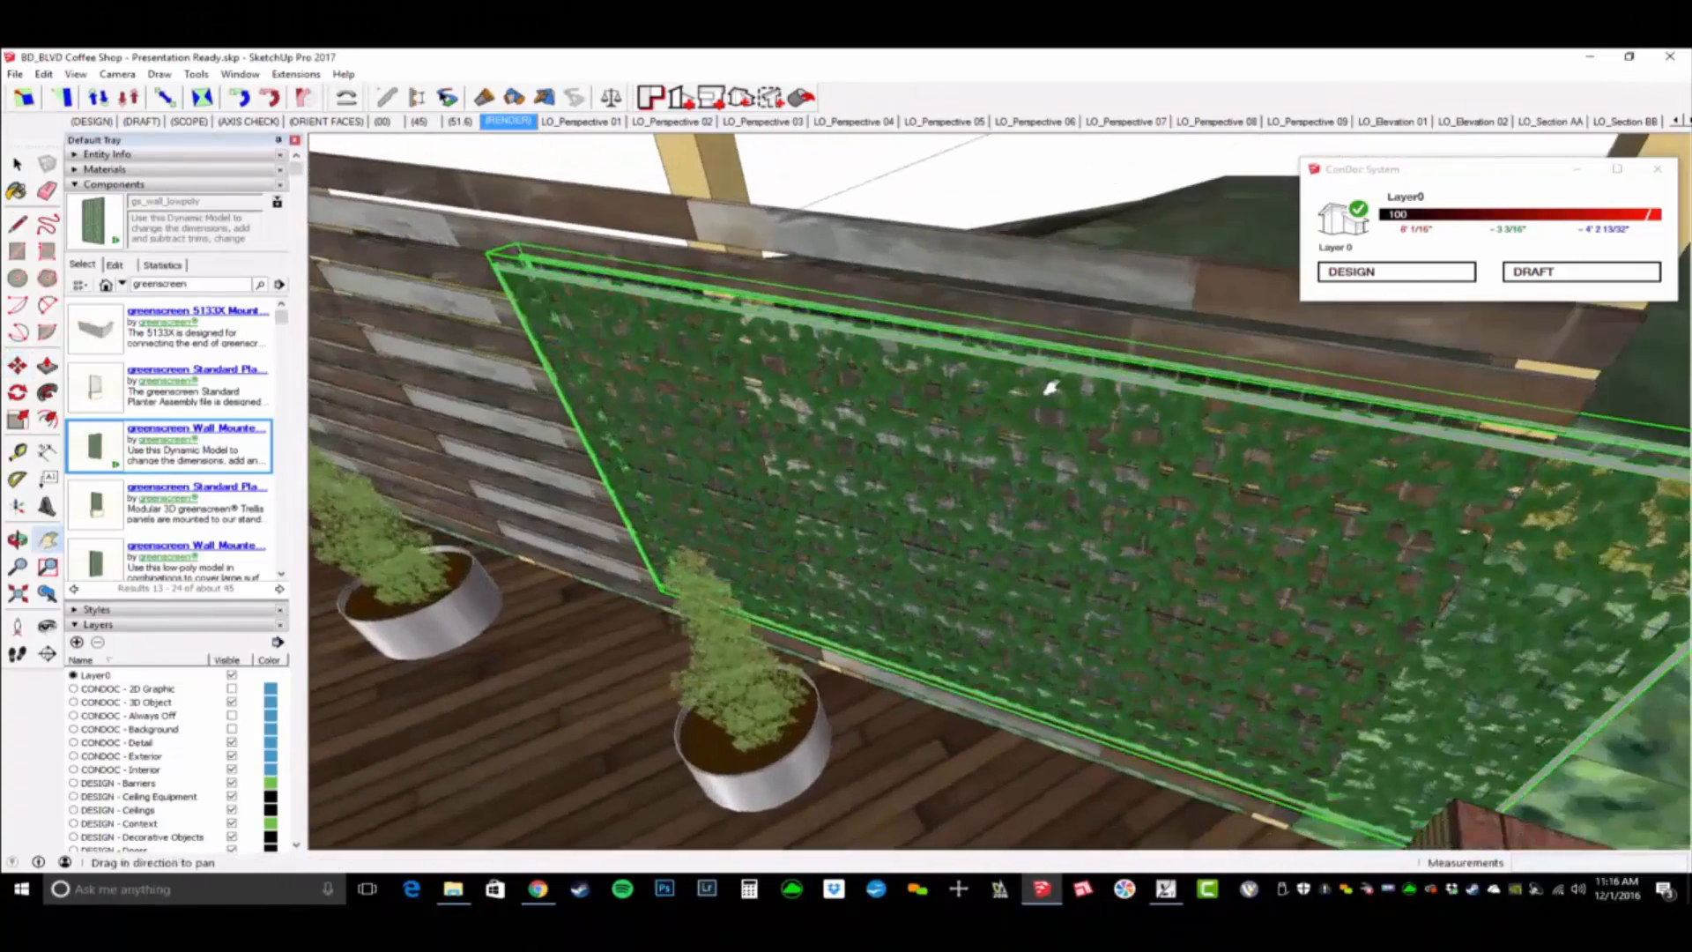
left_click(974, 354)
- Copy the trellis panel to the neighbouring stretch of fence, using matching points on the light posts as references
middle_click_drag(1216, 458, 941, 363)
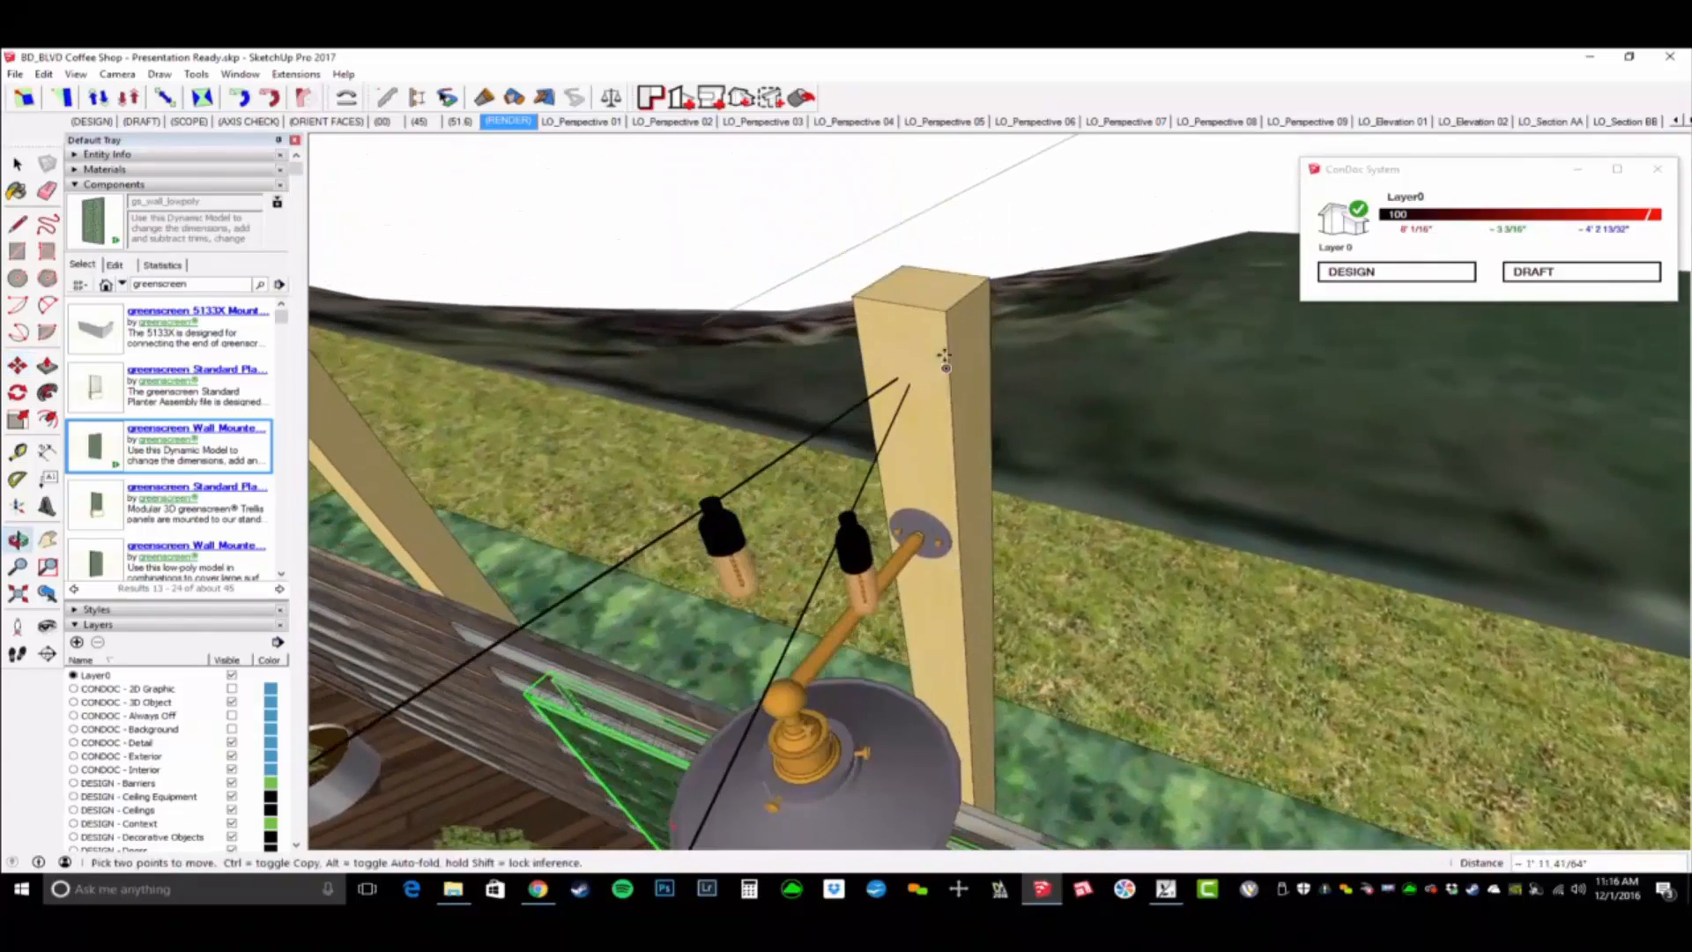
scroll(948, 575, "down", 6)
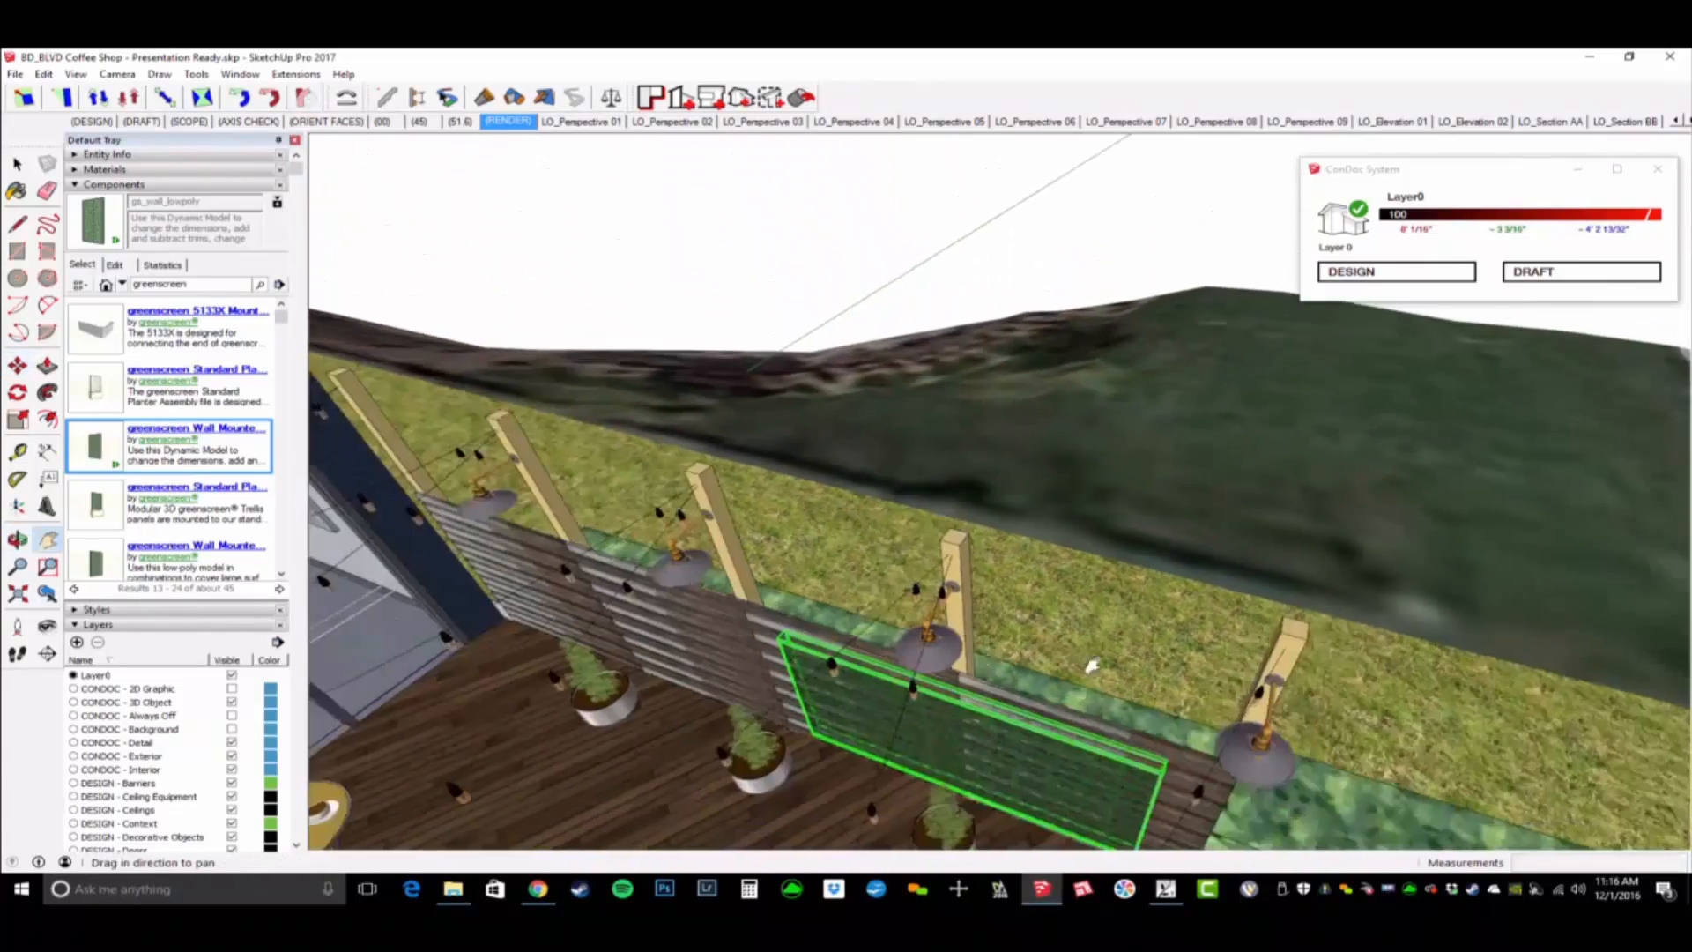
middle_click_drag(941, 564, 1217, 530, "shift")
scroll(1218, 536, "up", 2)
left_click(1222, 532)
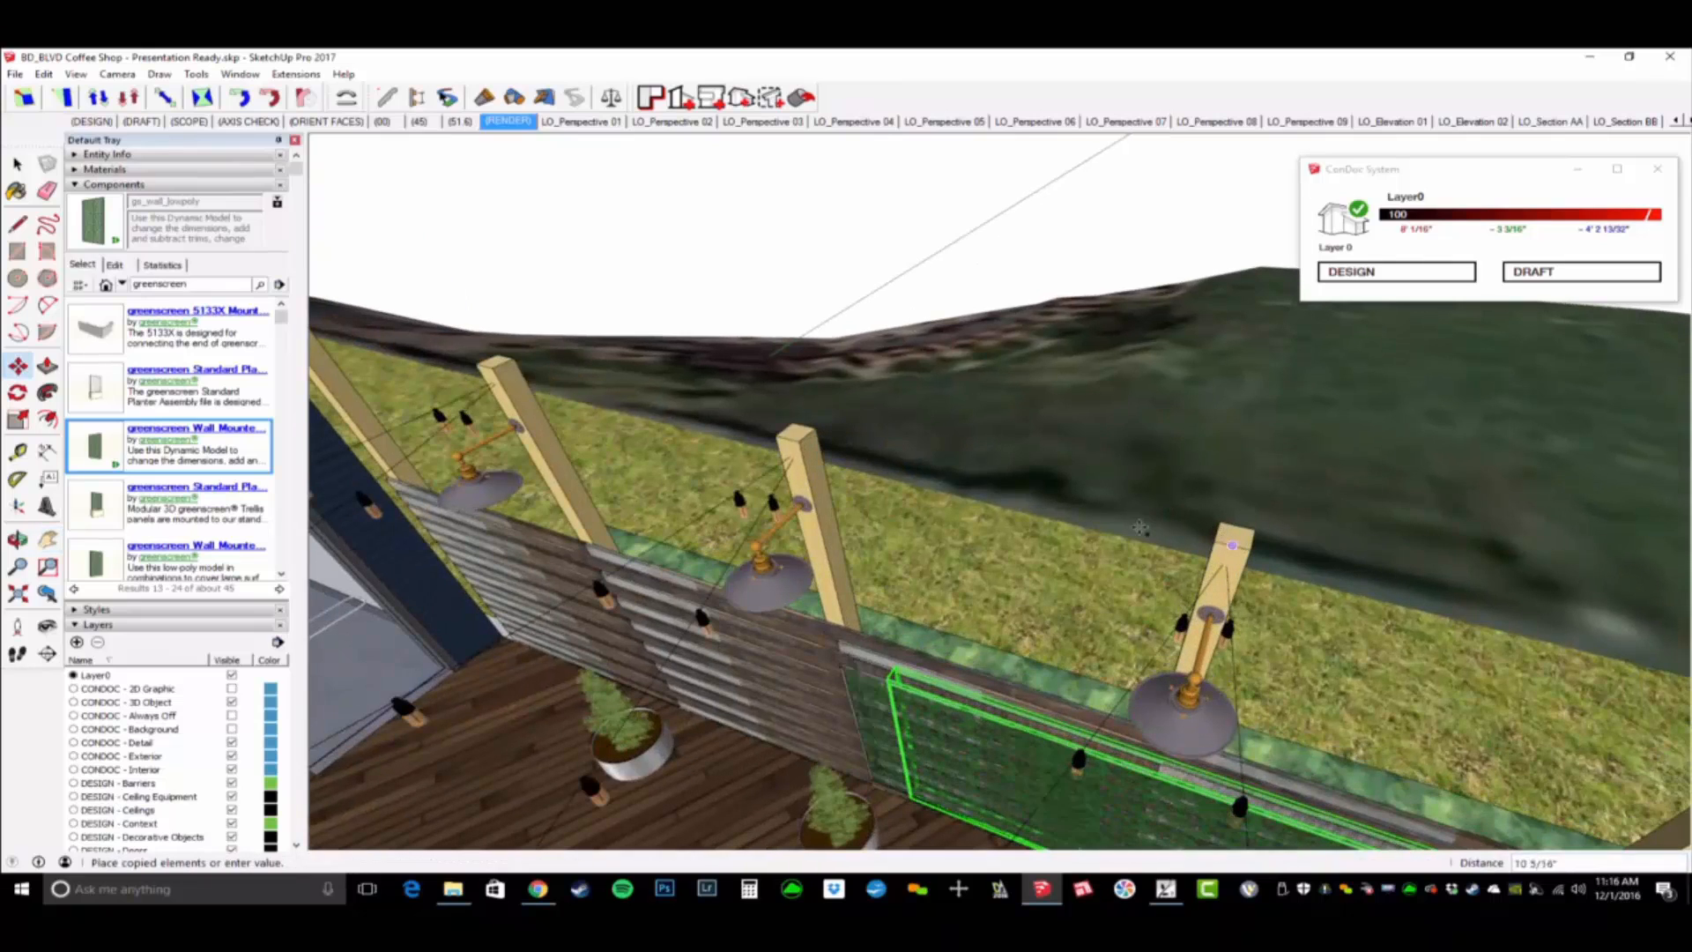
middle_click_drag(1059, 513, 1242, 522)
middle_click_drag(1322, 471, 716, 388, "shift")
scroll(1095, 499, "up", 4)
left_click(1095, 500)
- Switch to Lumion and reload the coffee shop model through the hedge's Vegetation Blur 01 material to bring in the SketchUp changes
scroll(1096, 500, "down", 3)
middle_click_drag(715, 388, 1057, 564, "shift")
scroll(712, 491, "down", 5)
middle_click_drag(1057, 564, 490, 707, "shift")
scroll(1148, 617, "down", 7)
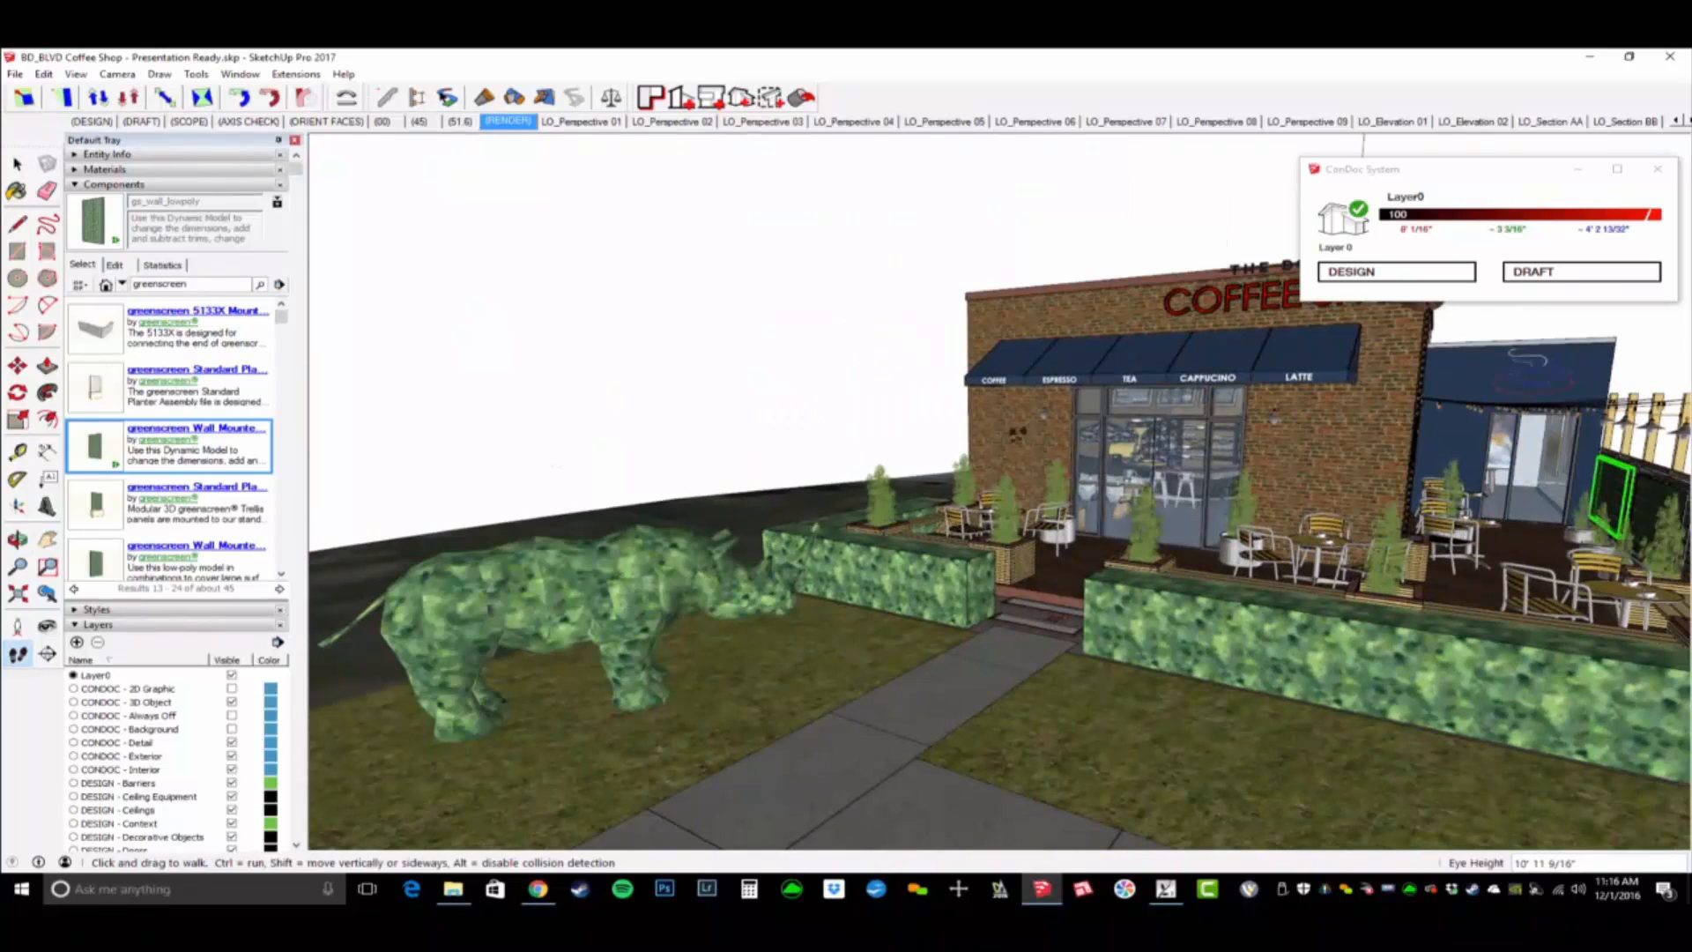
key("space")
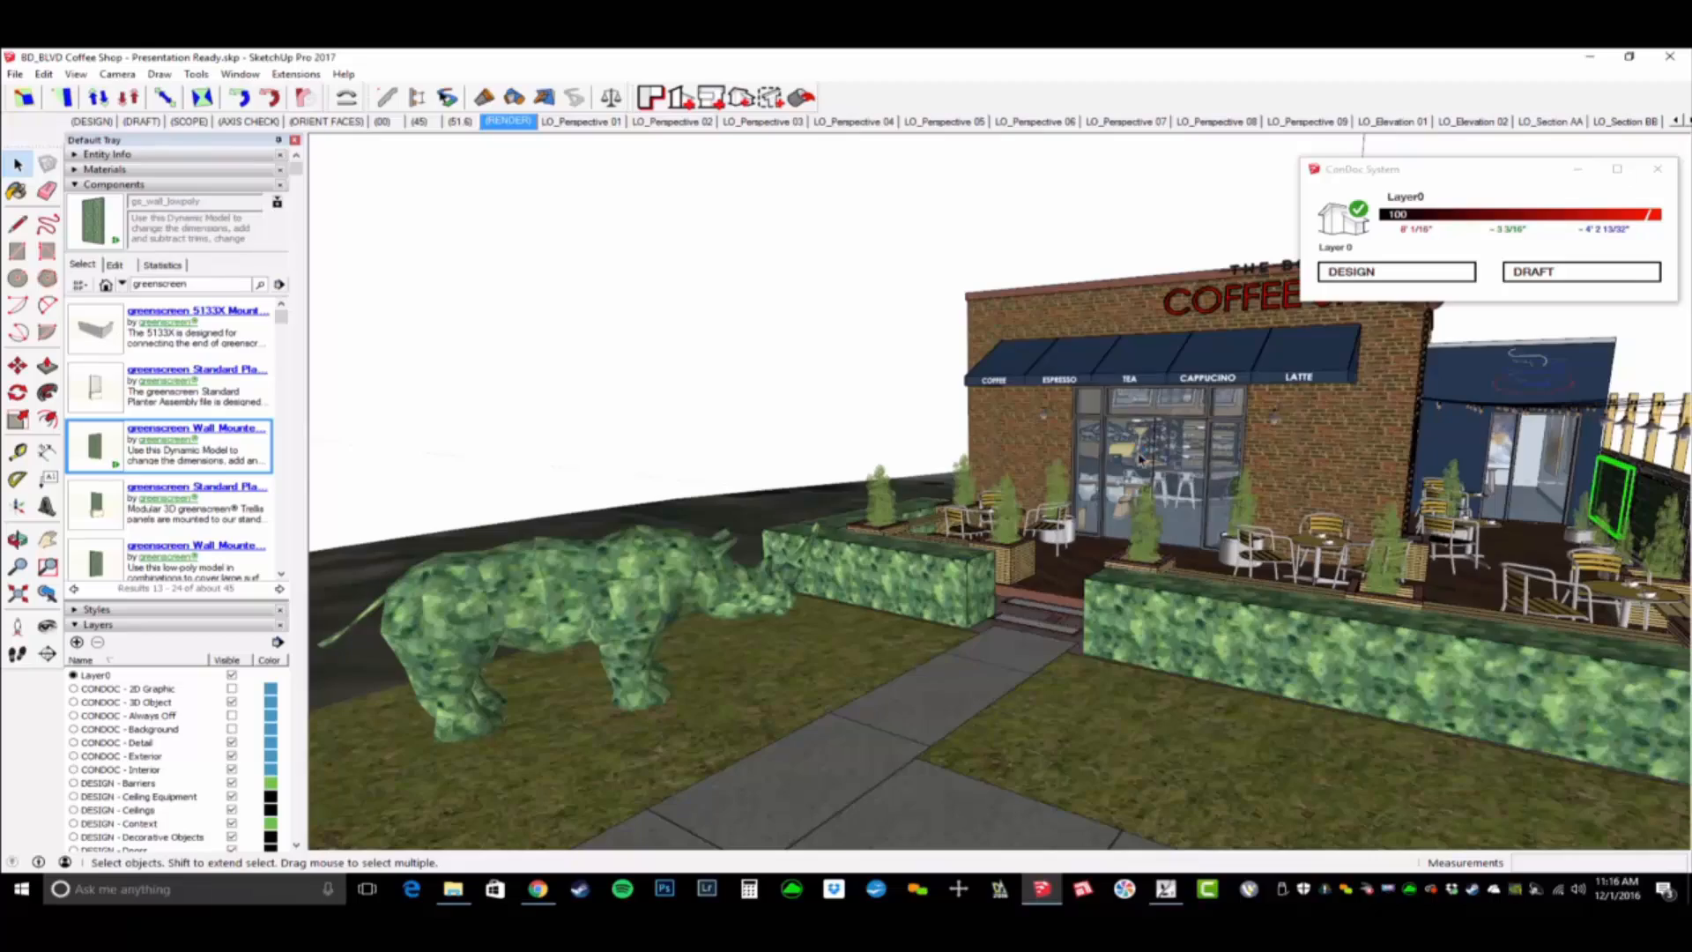
key("alt+Tab")
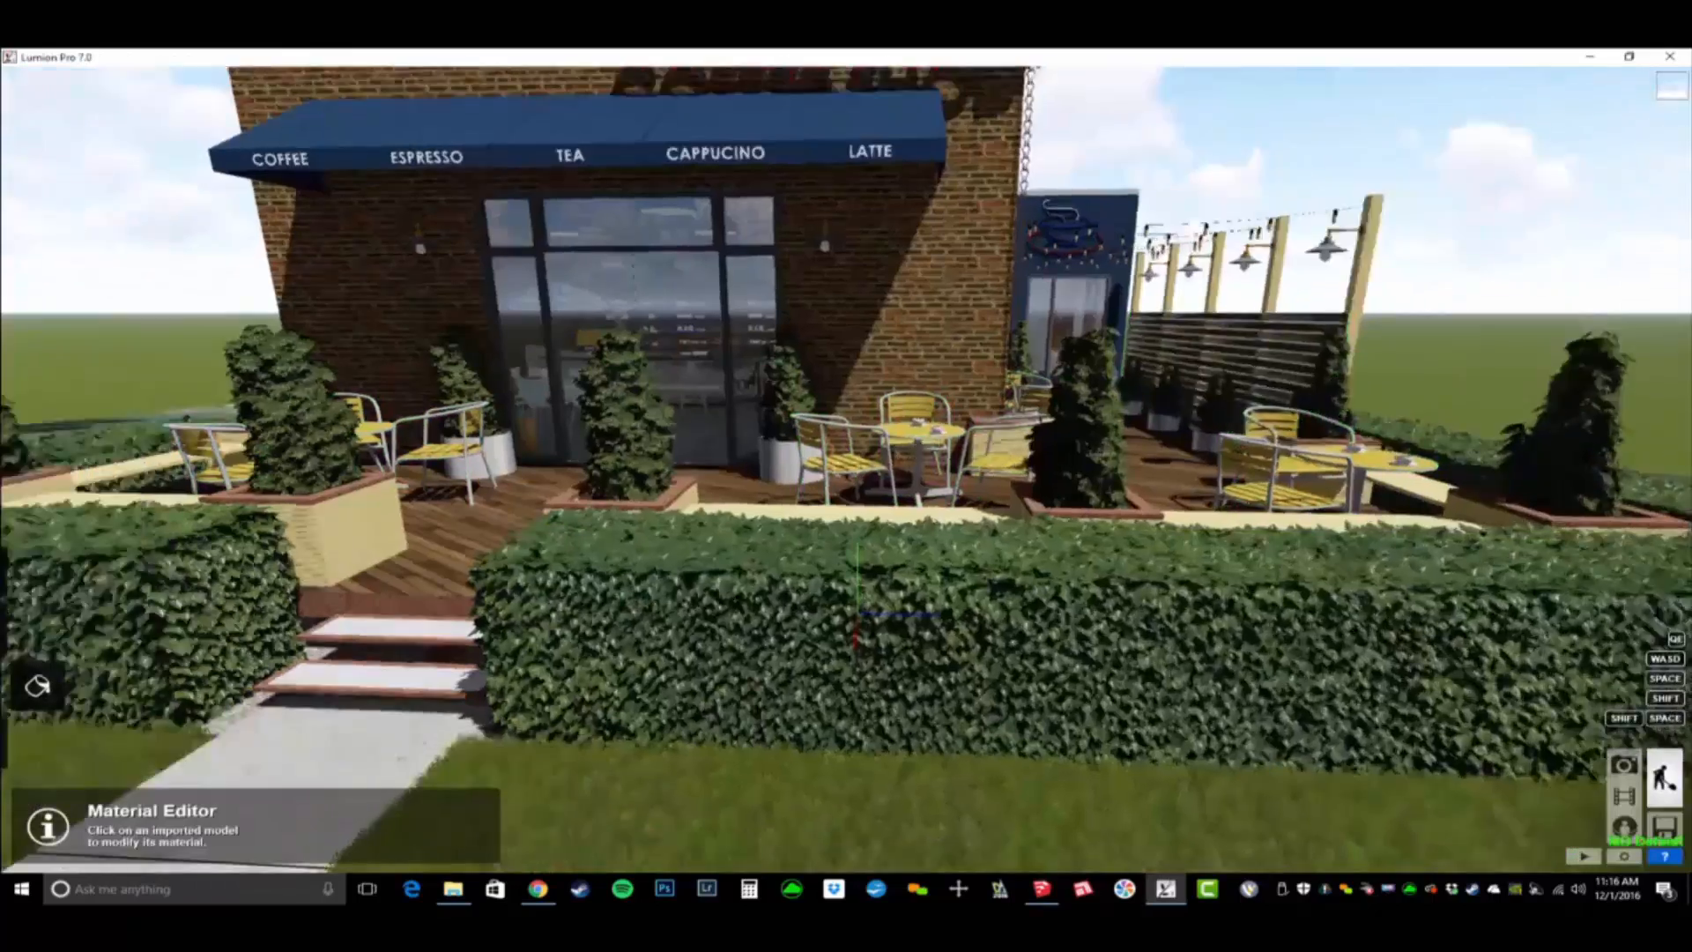
key("s")
mouse_move(1278, 520)
right_mouse_down()
mouse_move(1207, 493)
mouse_move(1247, 522)
right_mouse_up()
key("w")
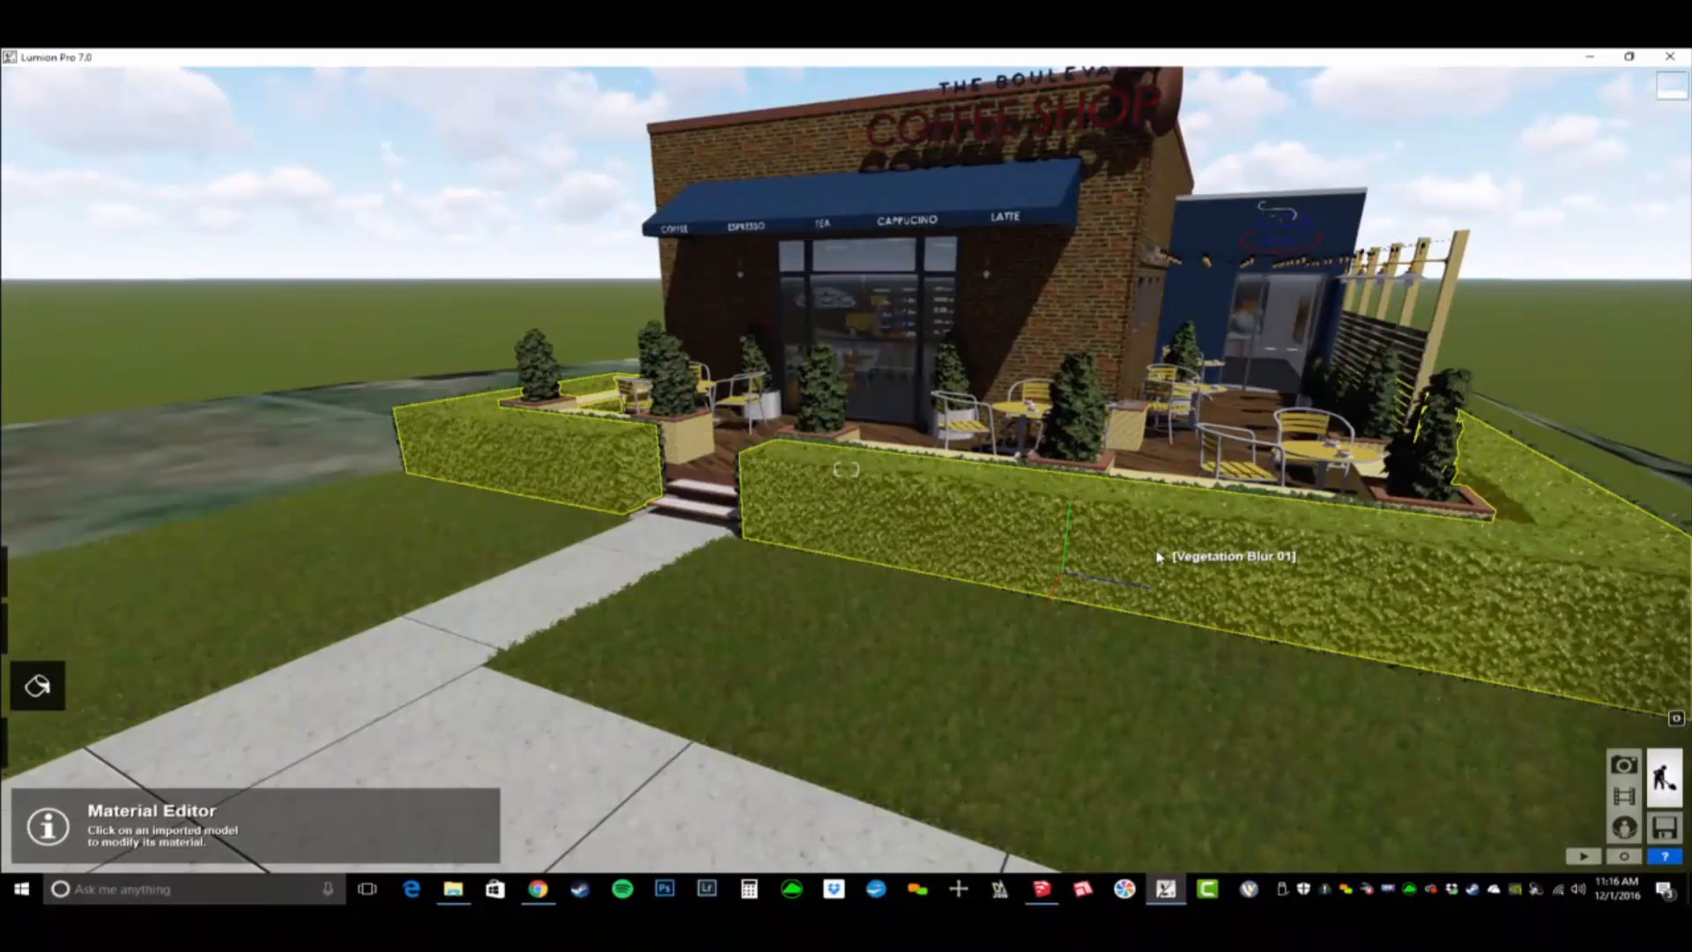
left_click(1155, 559)
left_click(240, 523)
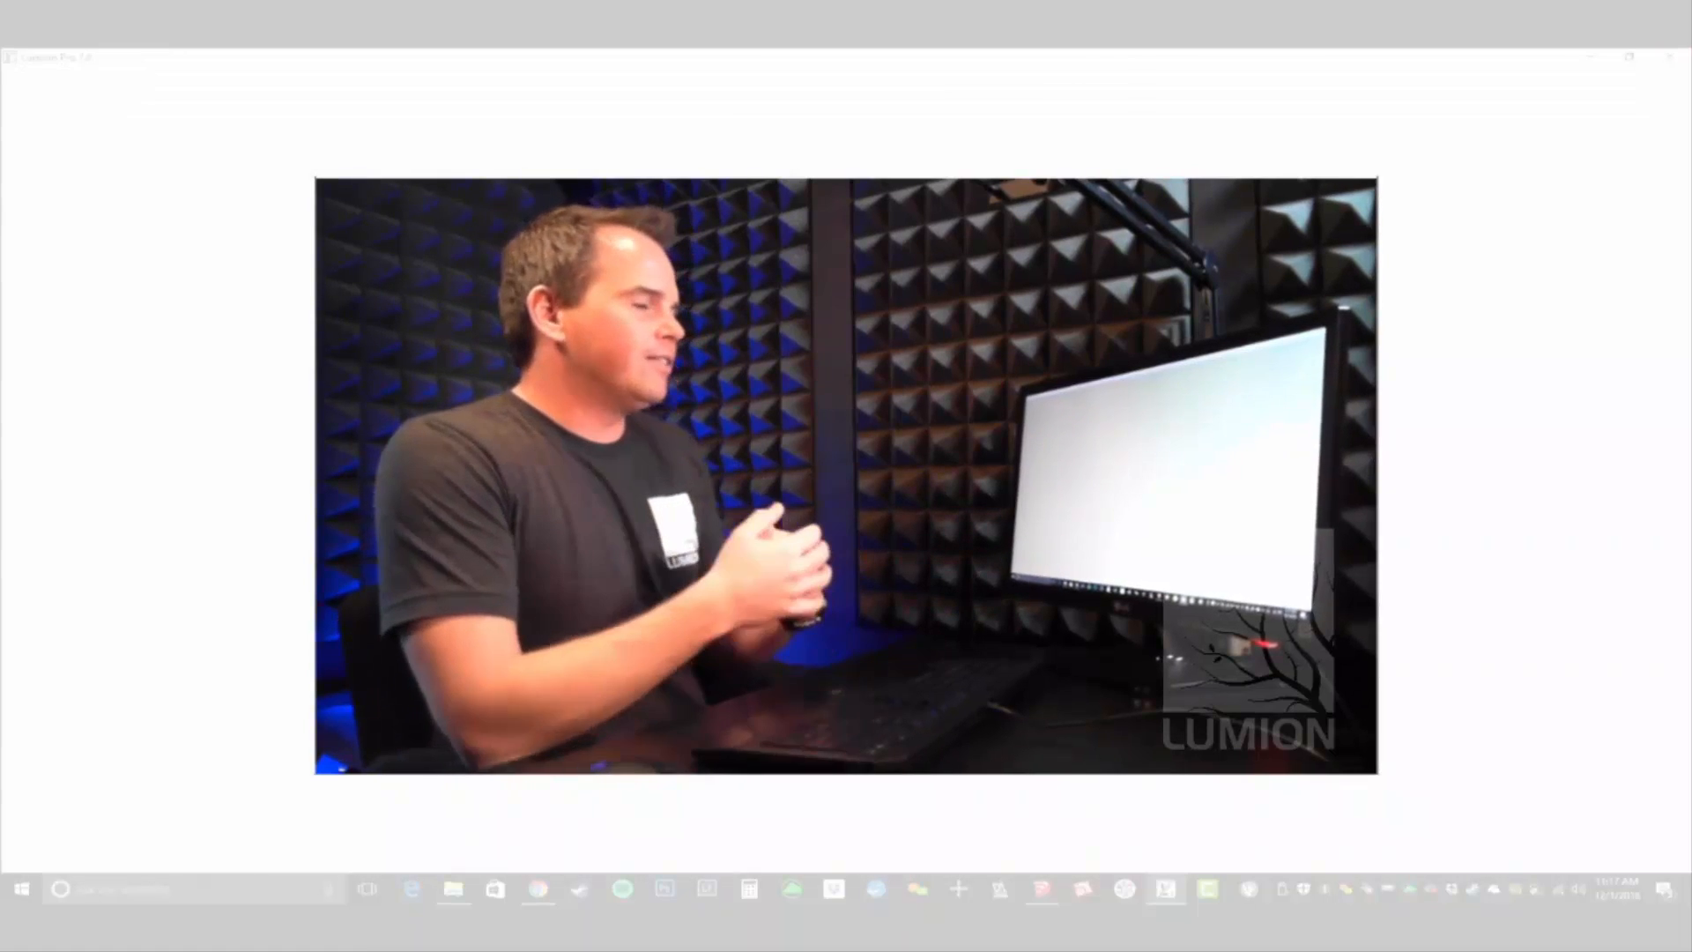
- Change the leaves material shared by the rhino topiary and the hedges, and set its spread to about 0.1
key("w")
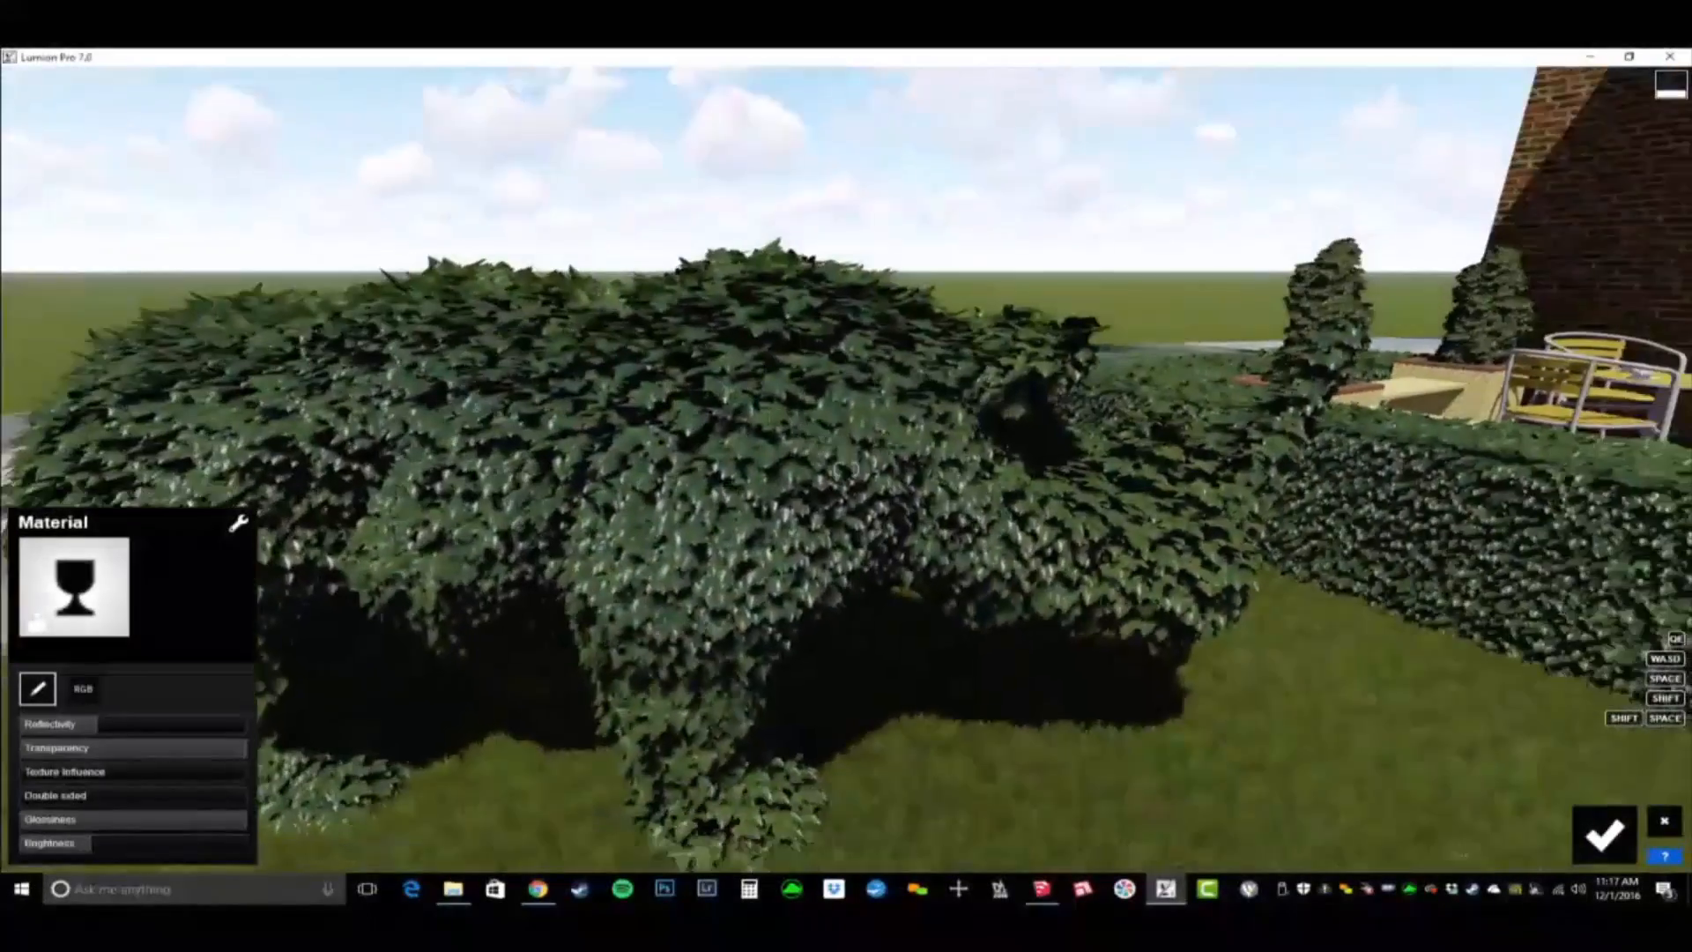
key("s")
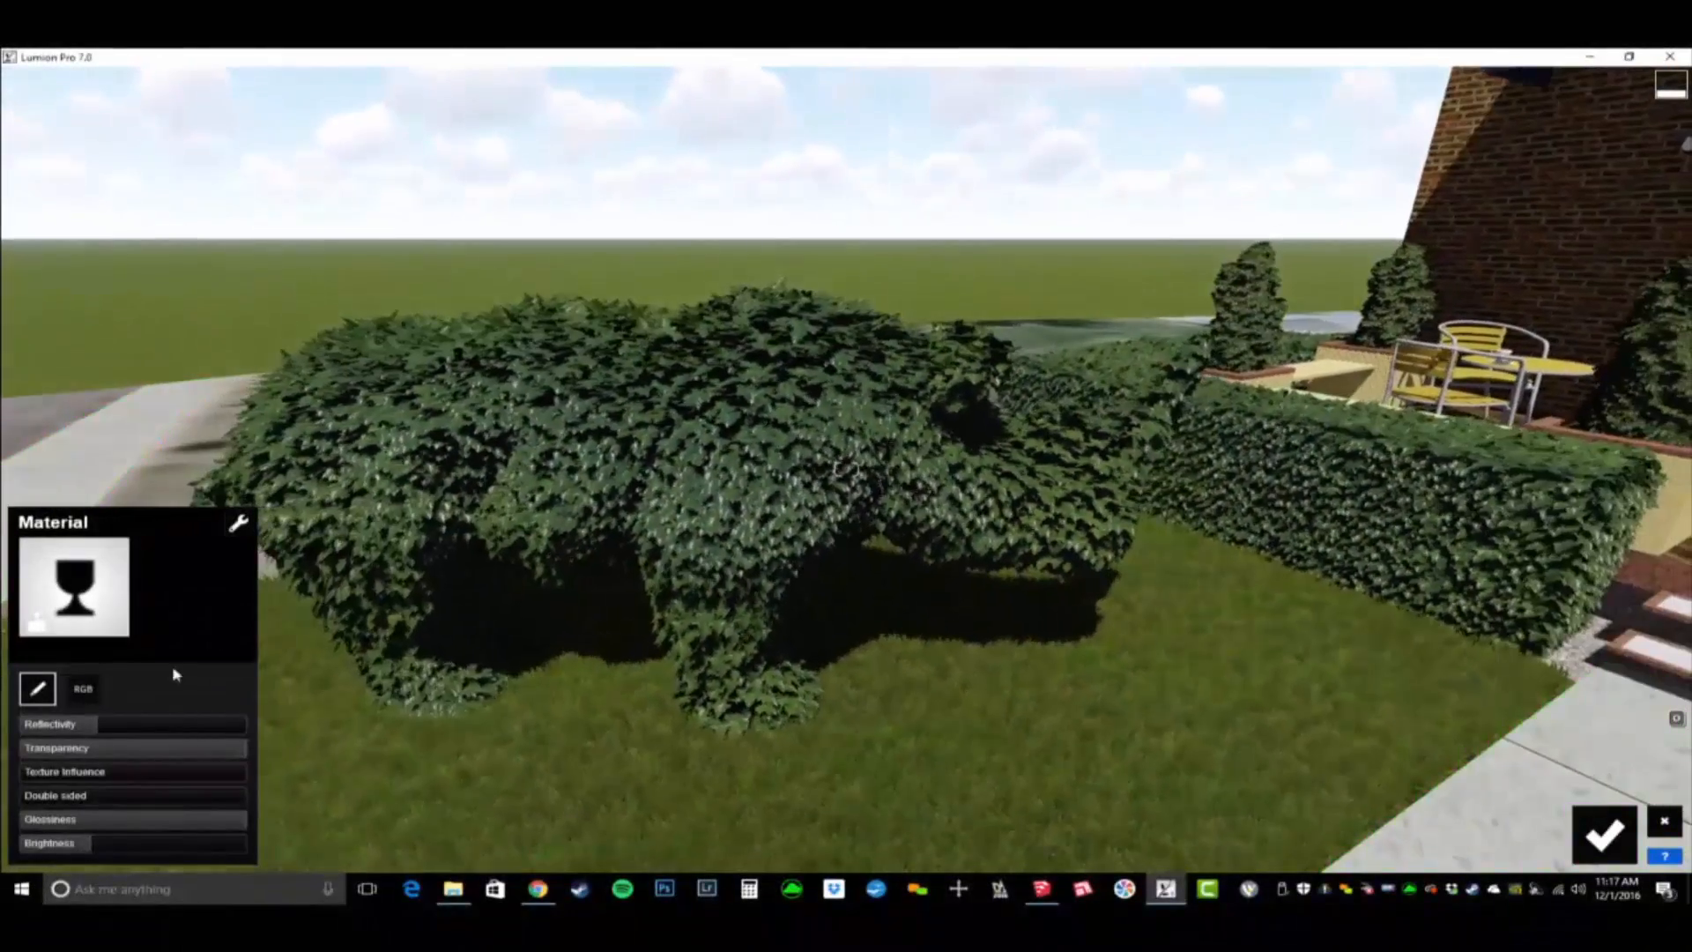
left_click(75, 586)
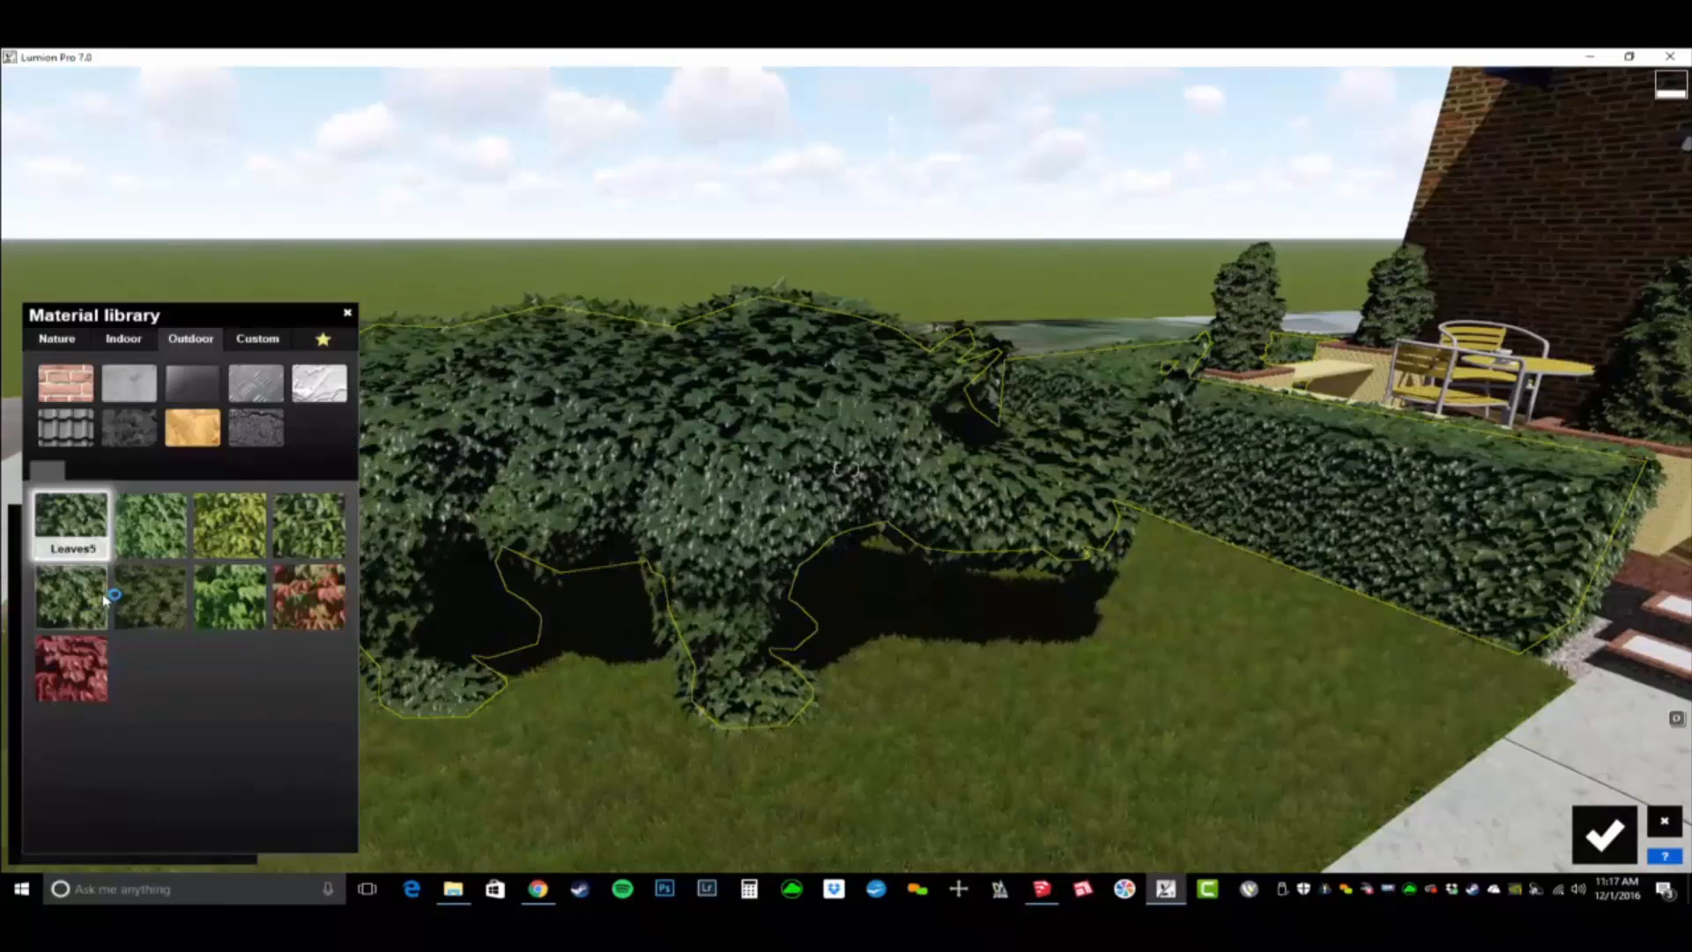
left_click(681, 494)
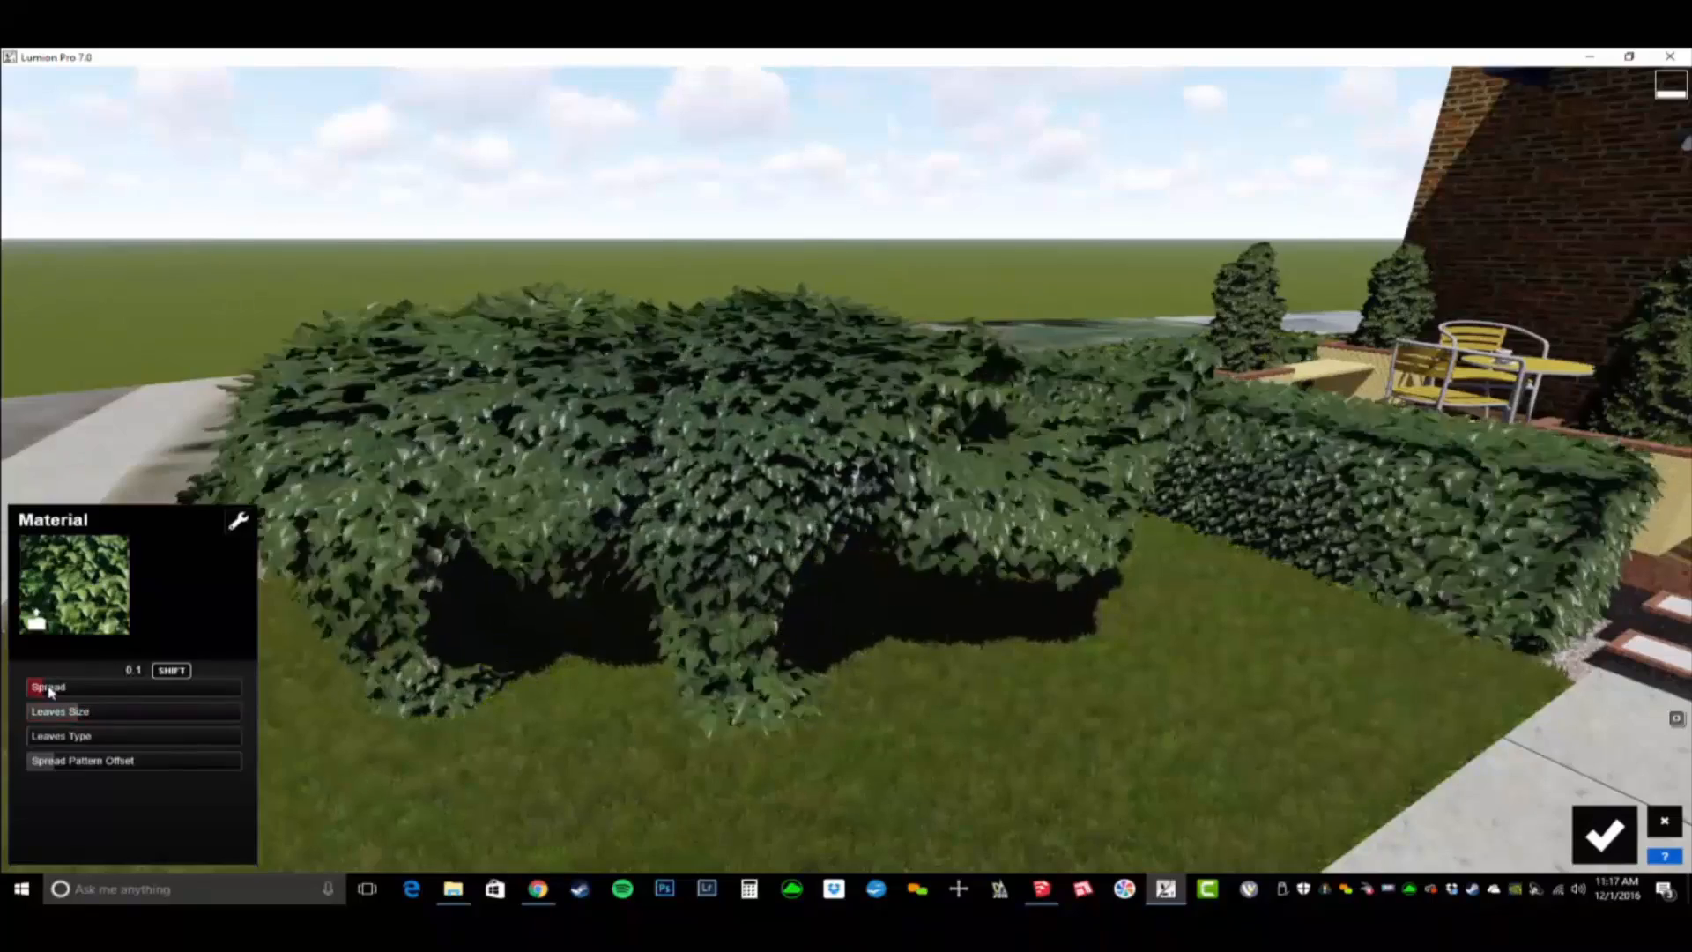
- Apply the fourth leaves material from the Nature library to the greenscreen trellis foliage on the patio fence
key("s")
right_click_drag(353, 705, 846, 674)
key("w")
key("w")
right_click_drag(705, 207, 917, 253)
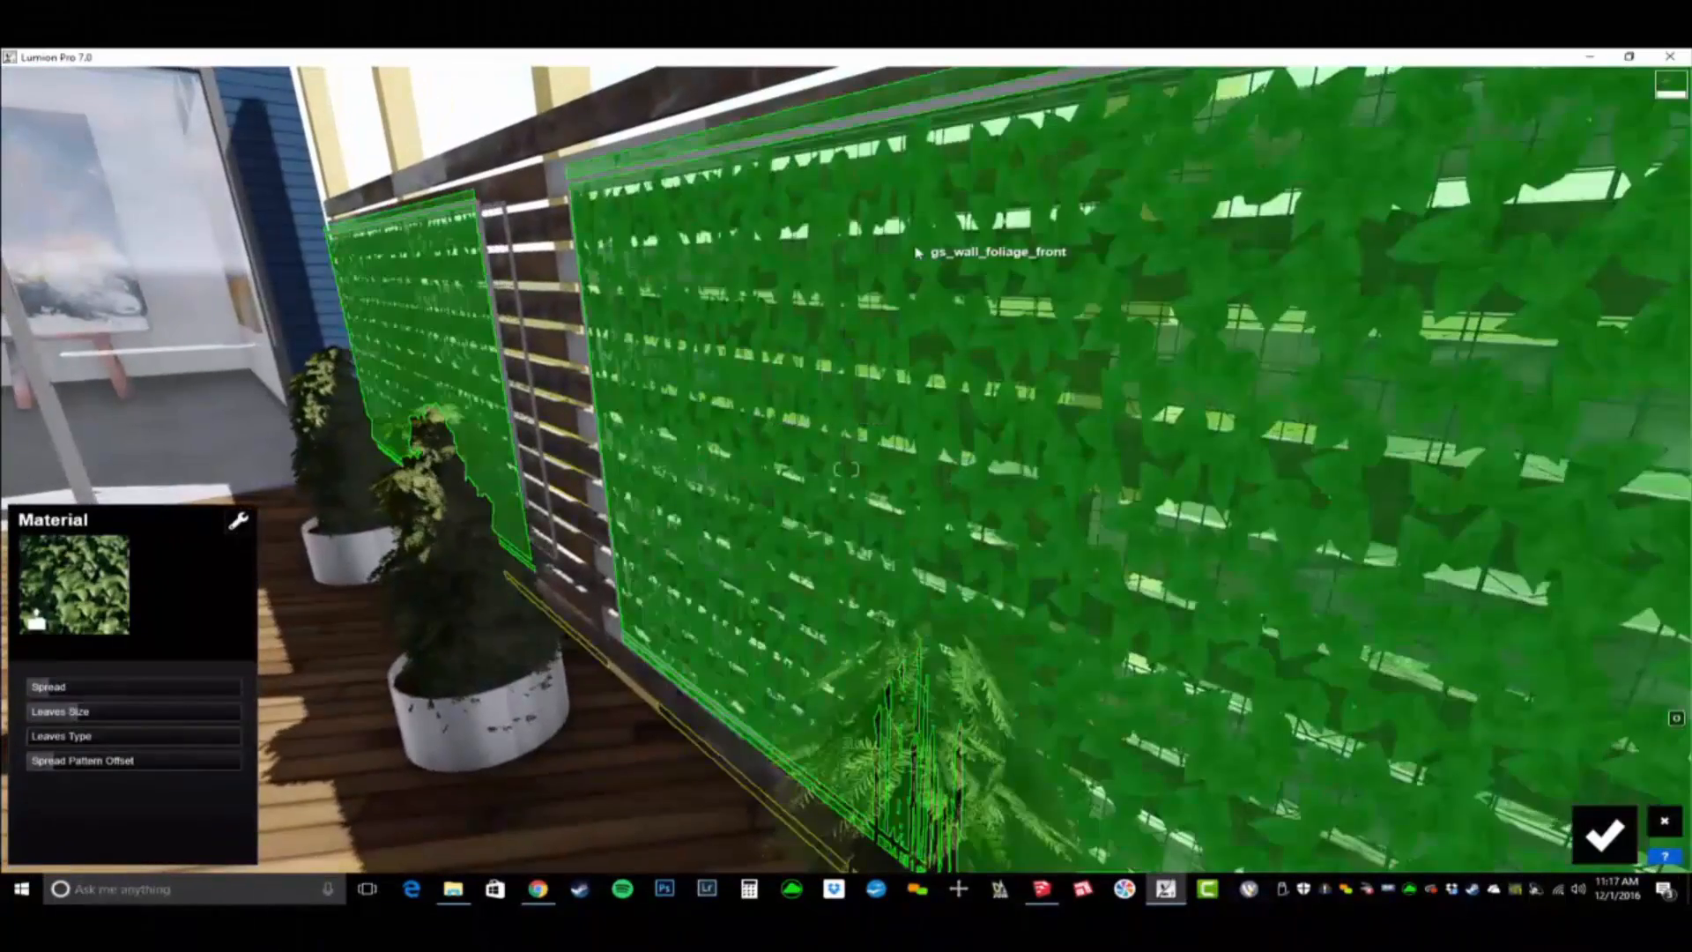
left_click(916, 253)
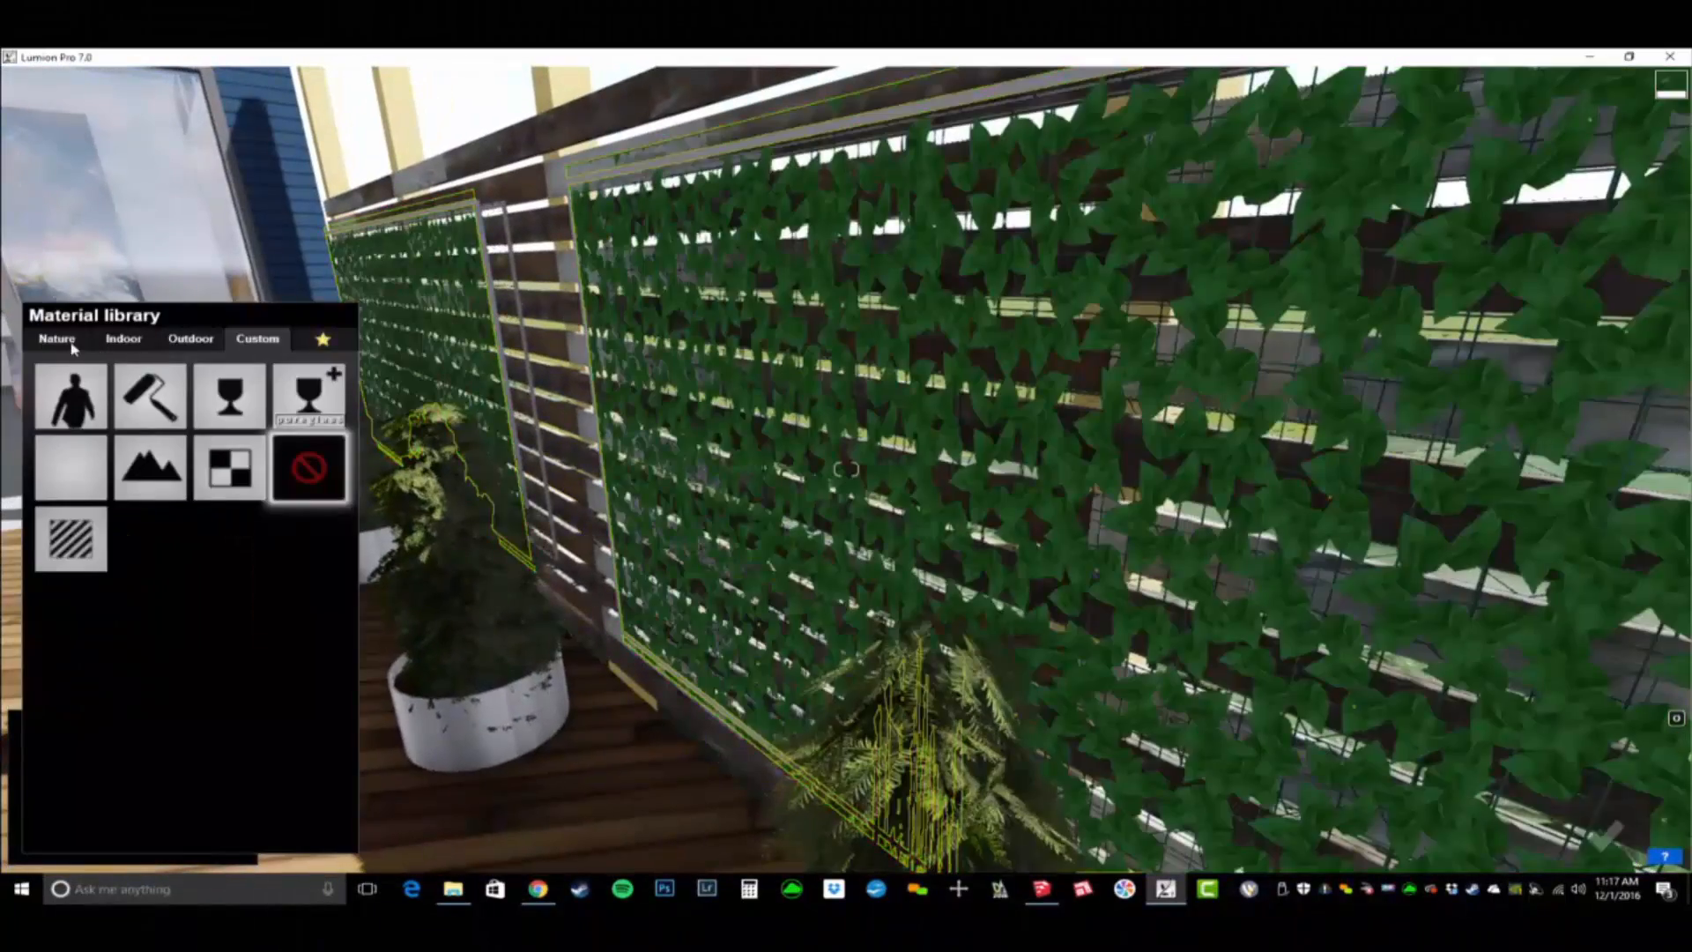
left_click(57, 338)
left_click(132, 430)
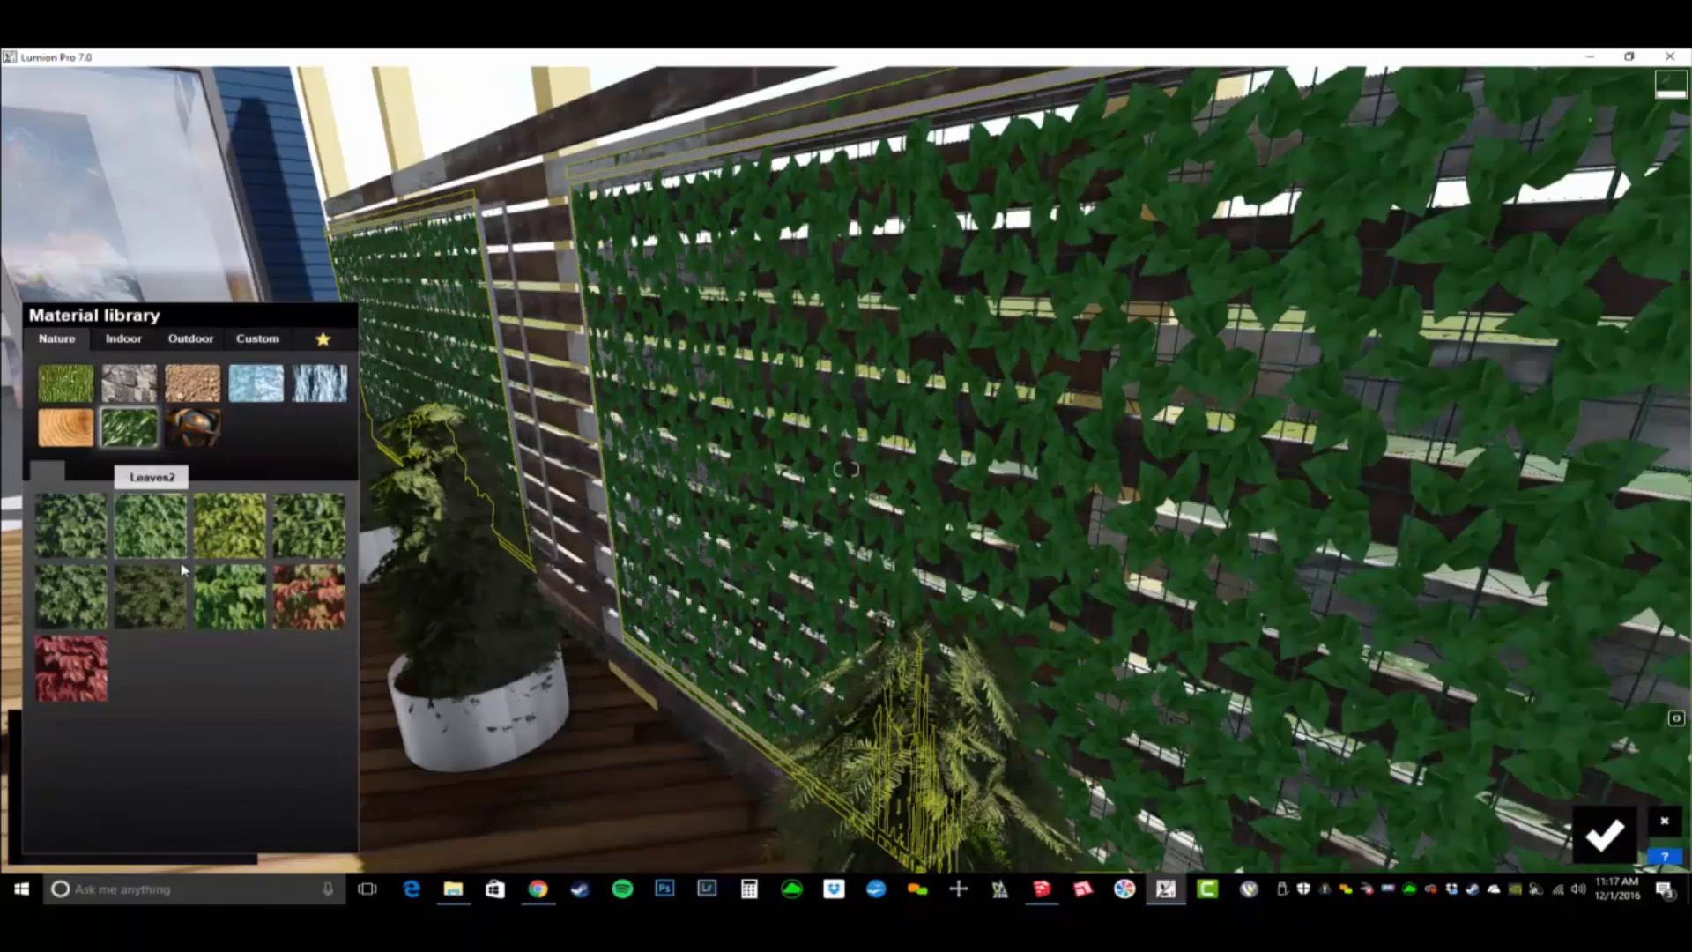
left_click(302, 549)
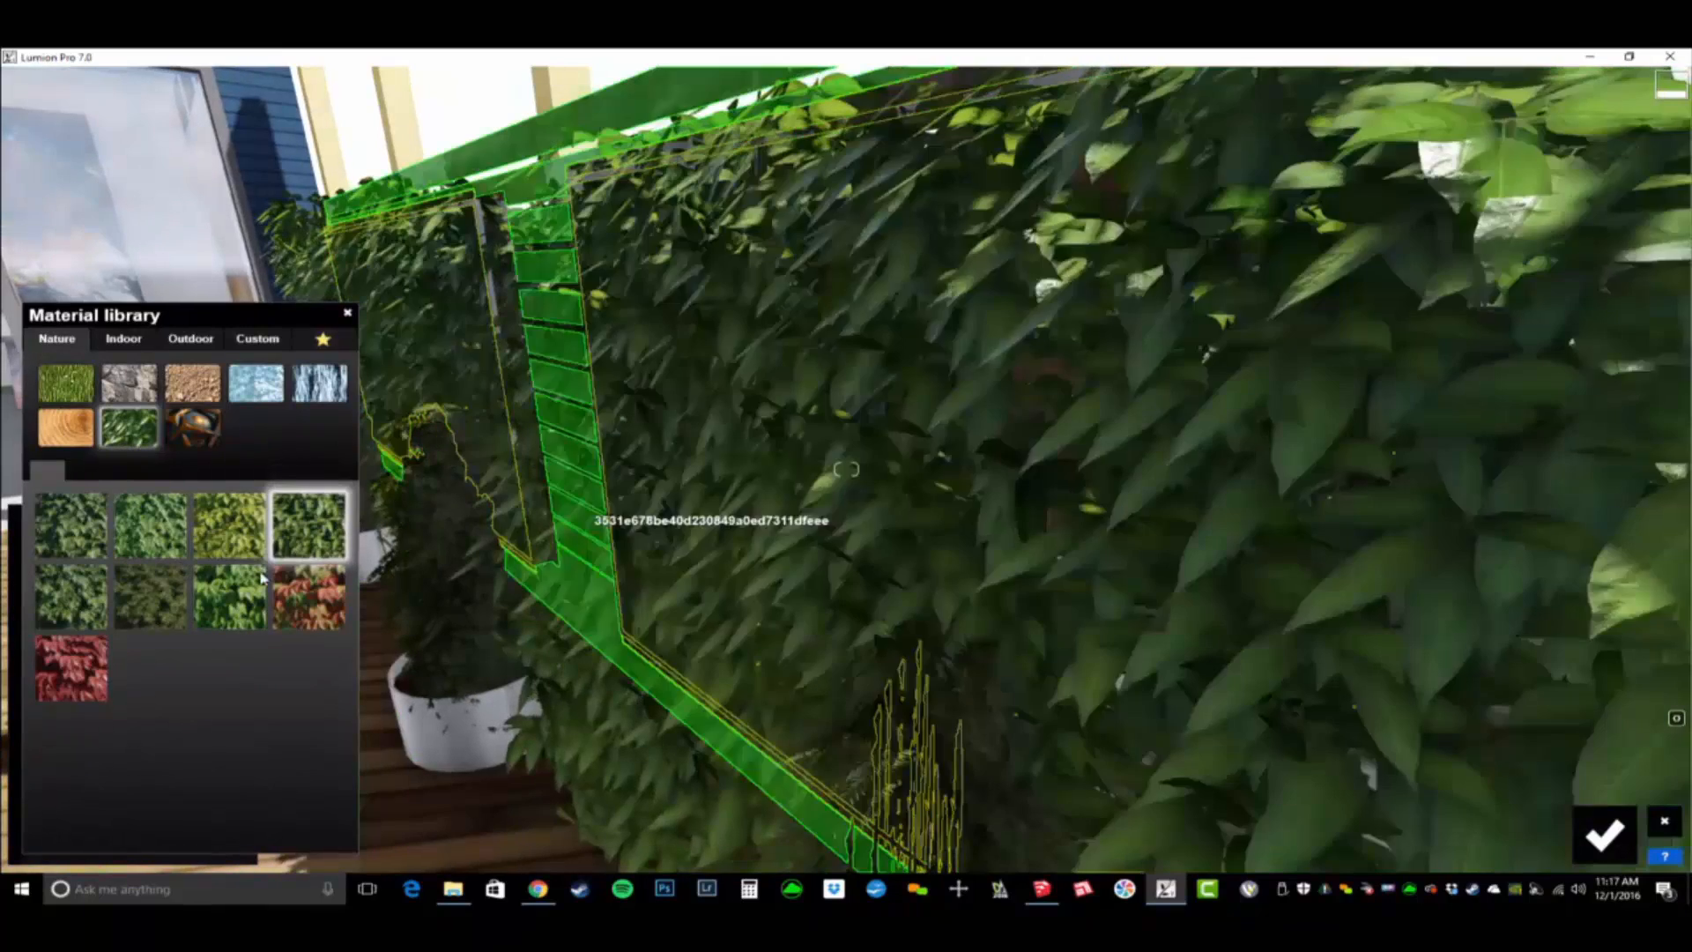
- Reduce the spread of the greenscreen leaves and save the material changes
left_click_drag(98, 688, 49, 721)
key("s")
right_click_drag(432, 718, 326, 679)
key("s")
right_click_drag(758, 705, 648, 739)
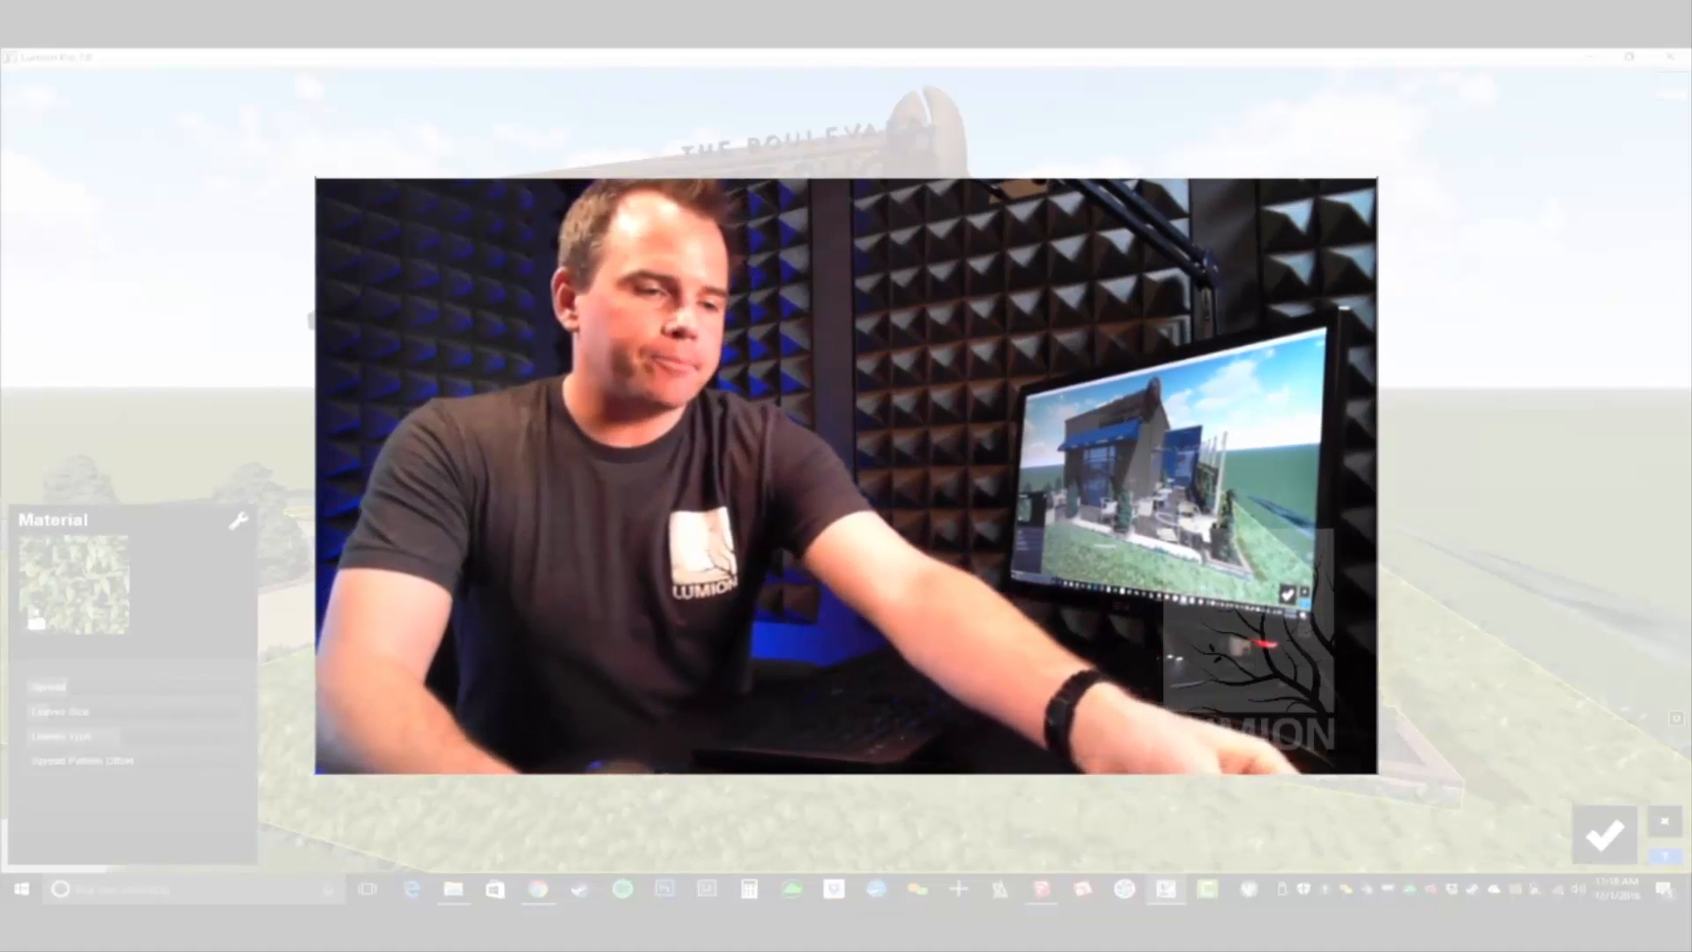
left_click(1605, 834)
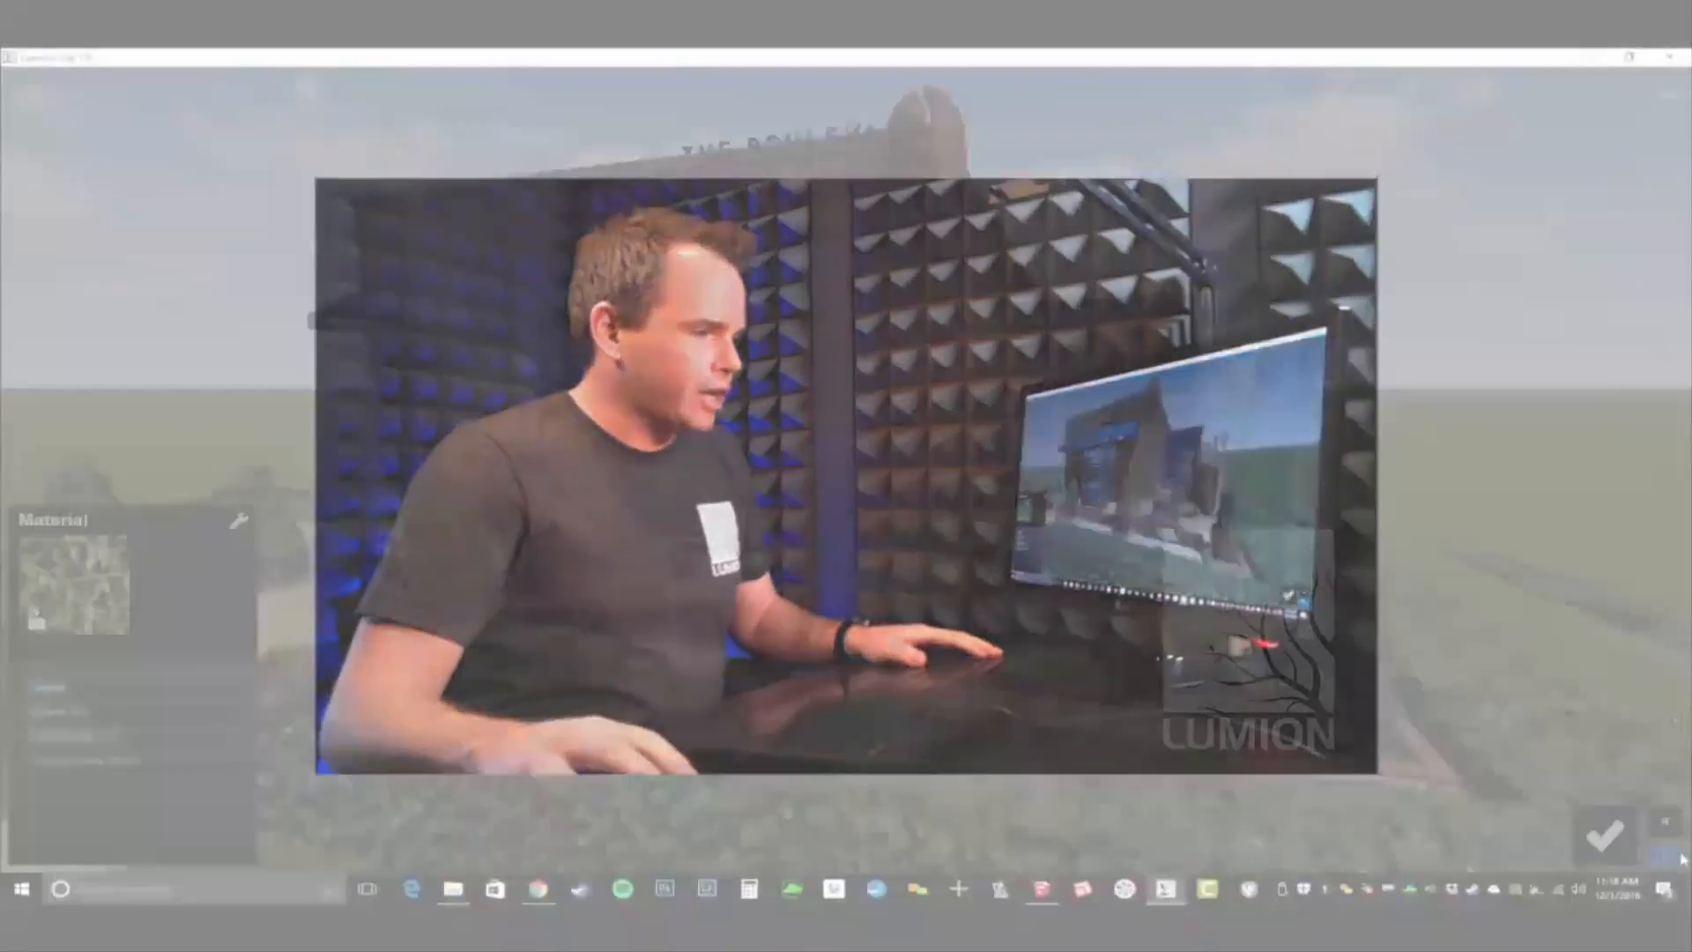
- Switch to SketchUp and sample the coffee bean sign's Metal Rusted and the exterior wall's BD_Old Brick - Weathered materials
key("alt+Tab")
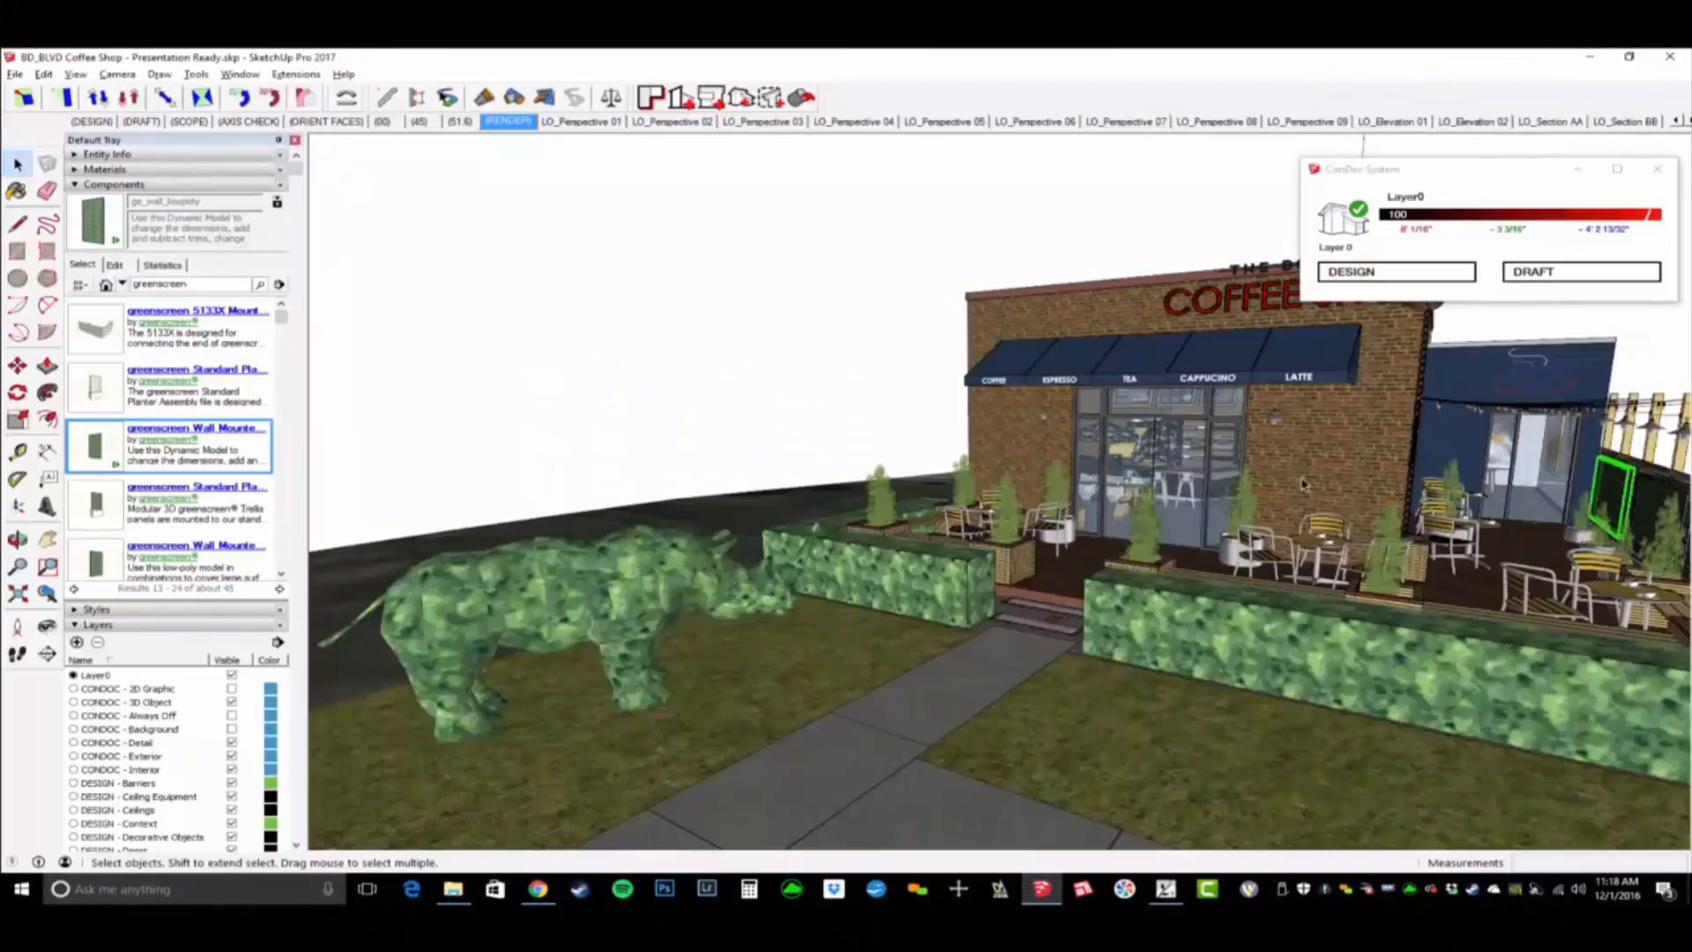
middle_click_drag(1302, 484, 1012, 430)
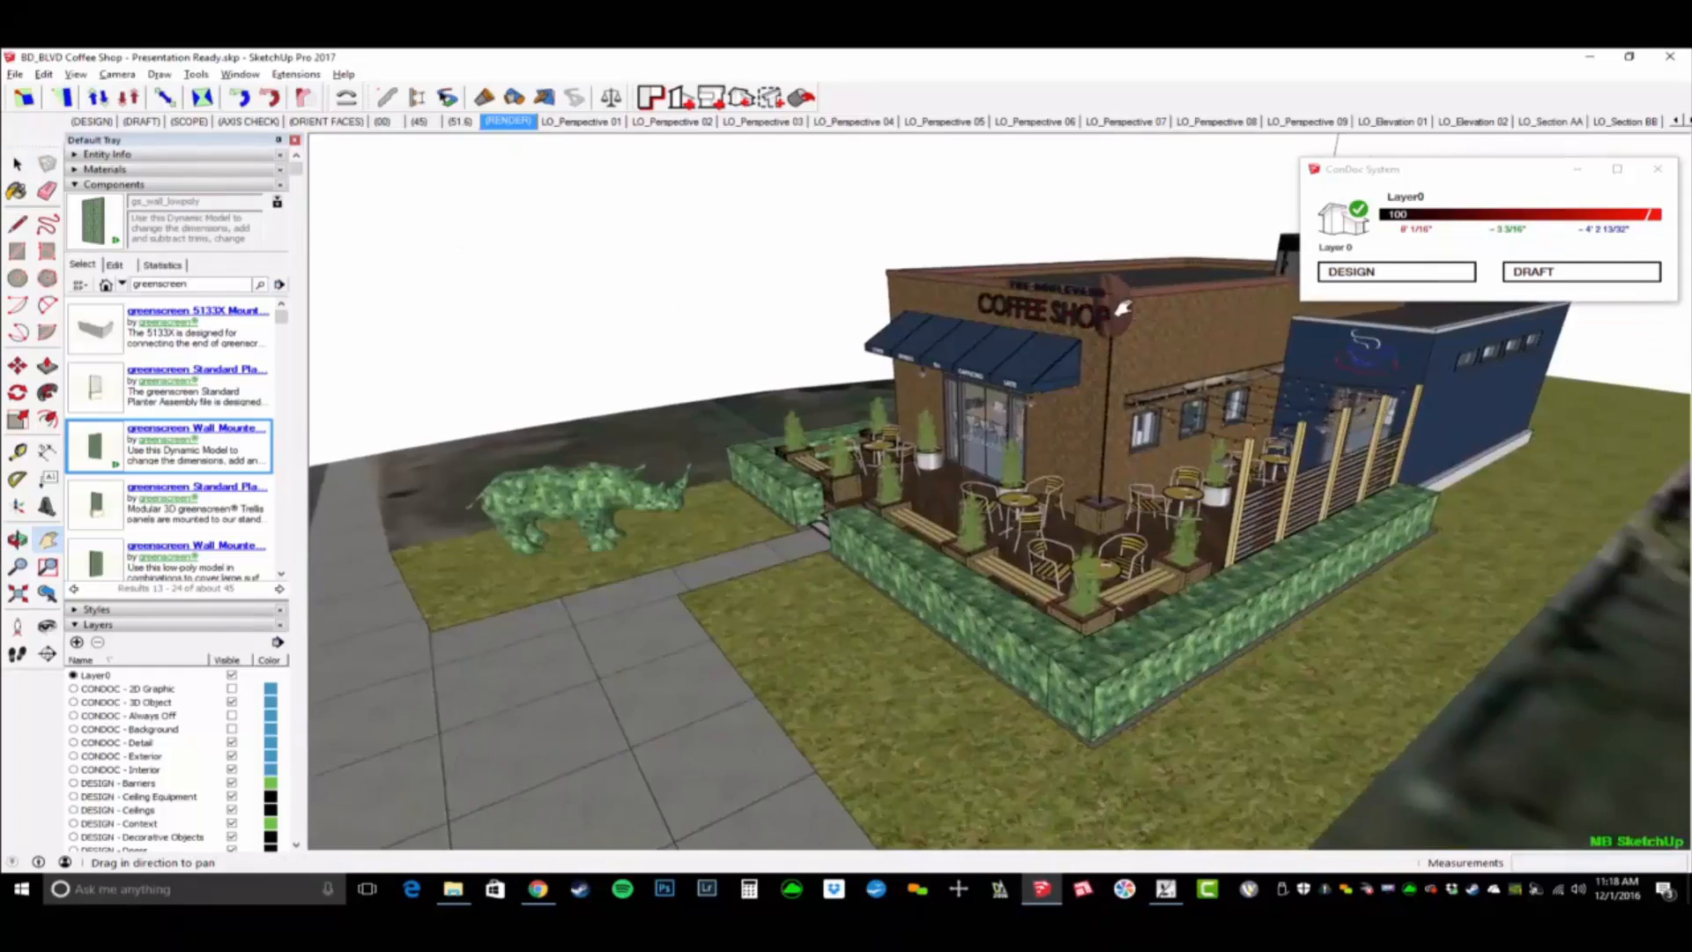
scroll(1124, 264, "up", 8)
scroll(1102, 299, "up", 4)
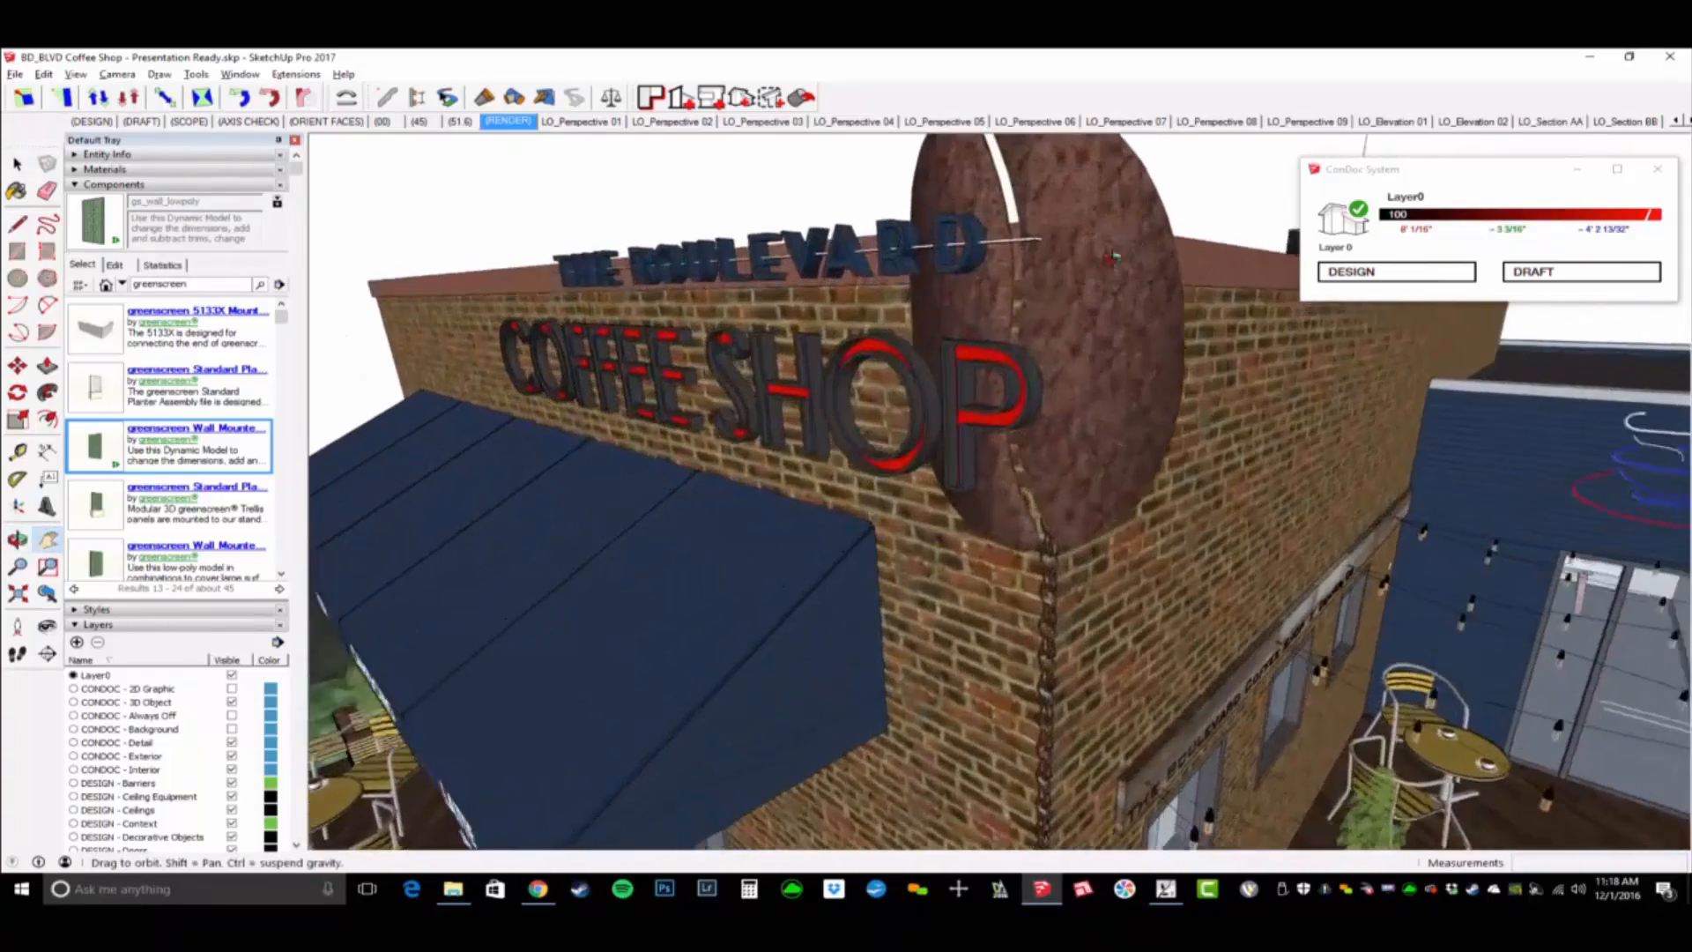
key("b")
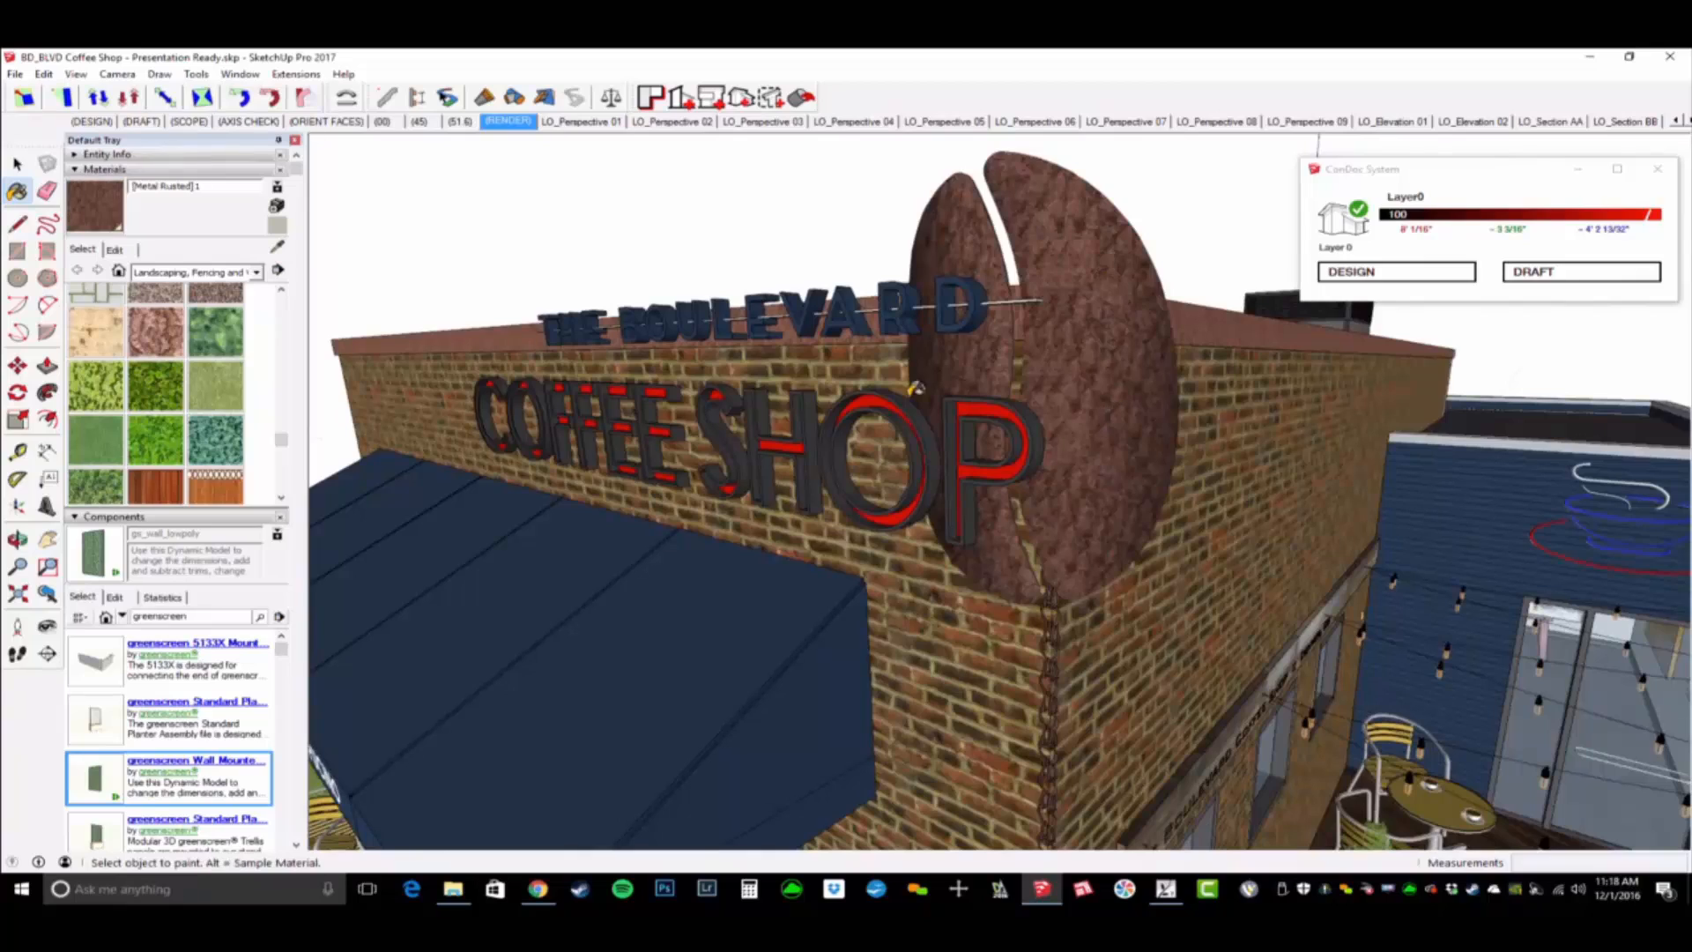
left_click_drag(225, 190, 121, 187)
middle_click_drag(1009, 382, 1074, 331, "shift")
scroll(1073, 331, "down", 3)
middle_click_drag(1040, 493, 1005, 417)
scroll(1005, 417, "up", 2)
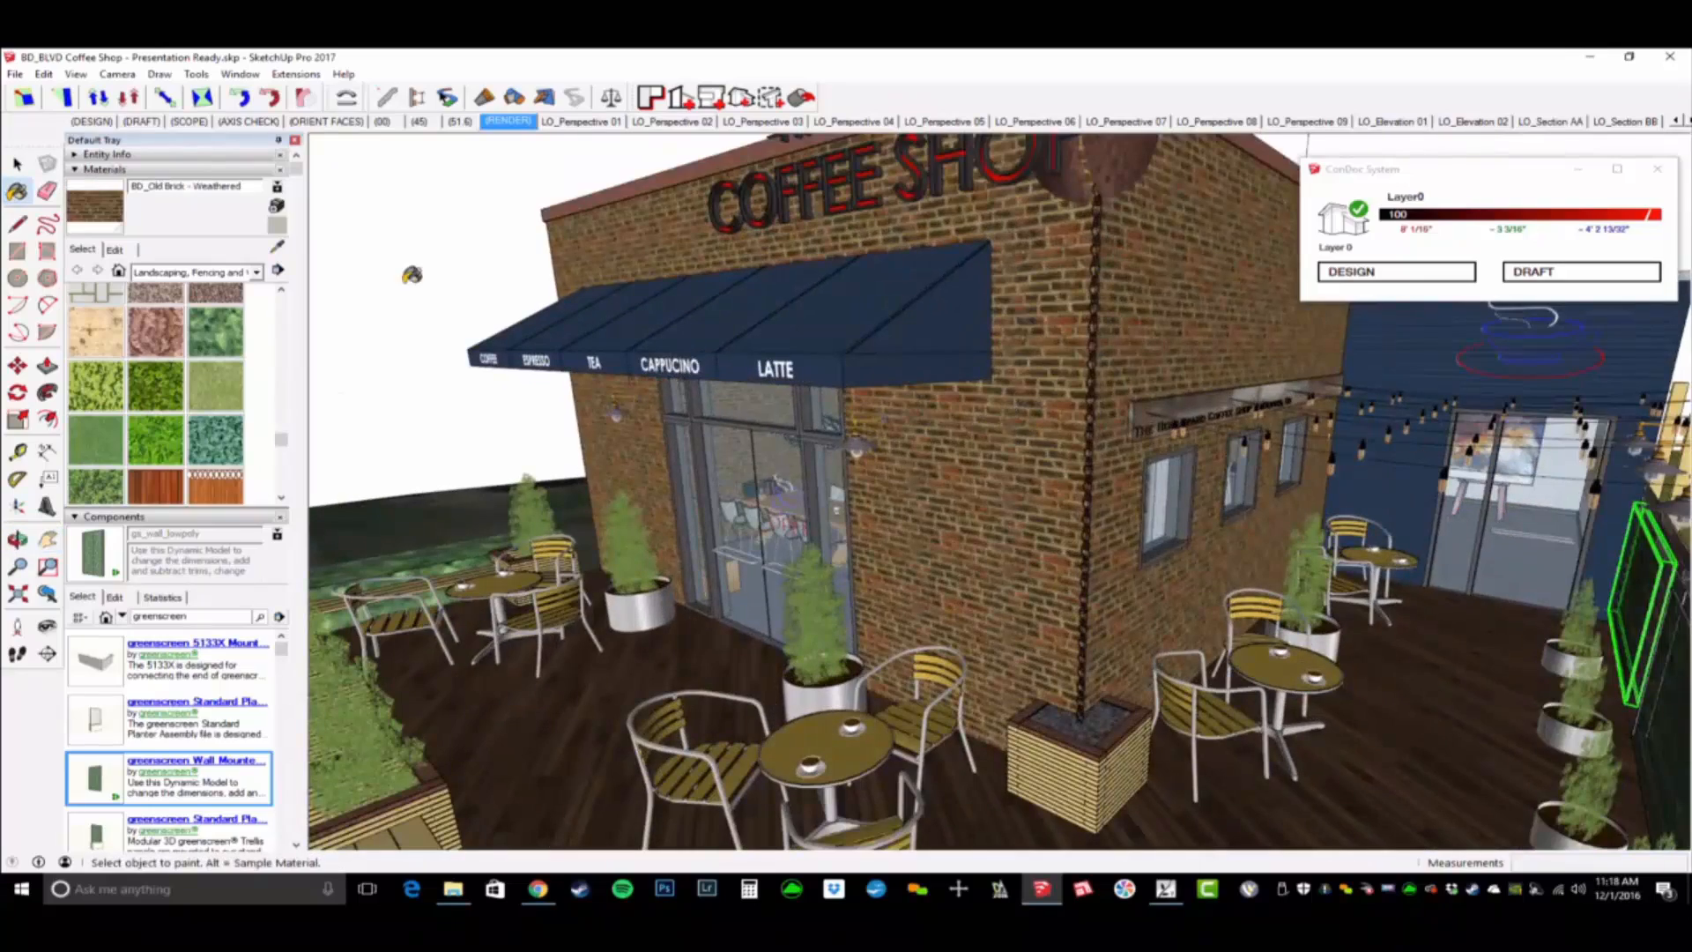
- Go inside the coffee shop and sample the interior brick wall's BD_Old Brick - Not Weathered material
mouse_move(830, 560)
middle_mouse_down()
mouse_move(819, 540)
mouse_move(987, 520)
mouse_move(327, 490)
middle_mouse_up()
scroll(819, 540, "up", 5)
scroll(925, 529, "up", 3)
middle_click_drag(925, 528, 782, 519)
key("w")
key("b")
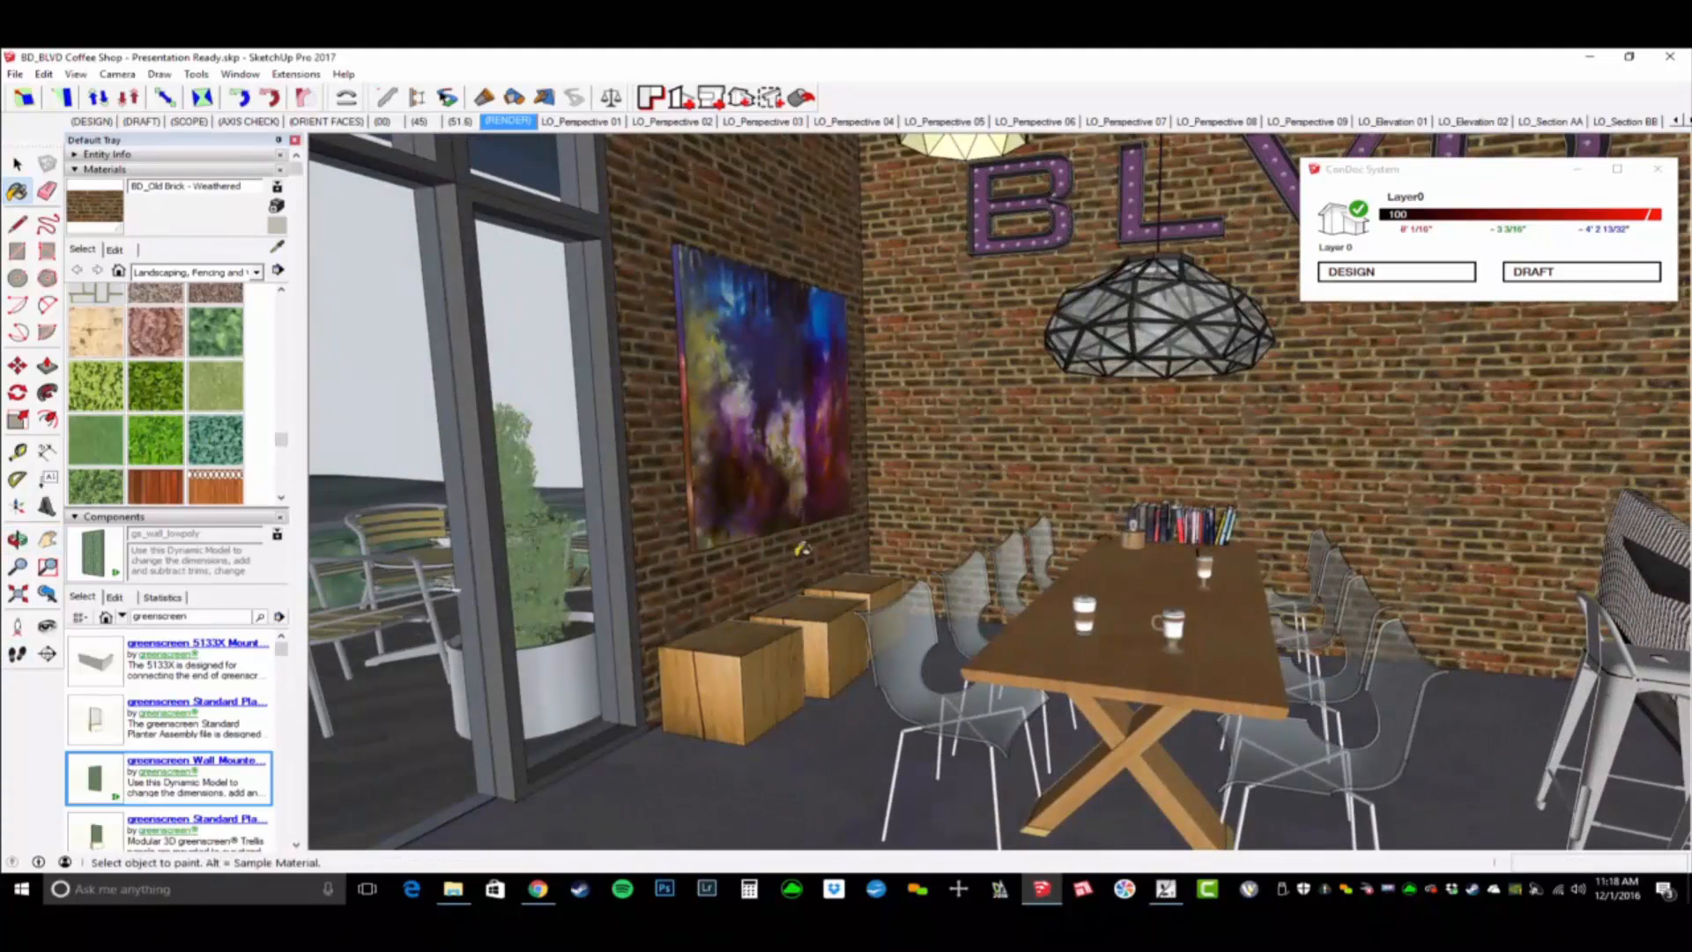
mouse_move(954, 388)
middle_mouse_down()
mouse_move(931, 452)
mouse_move(1027, 673)
mouse_move(1069, 521)
mouse_move(955, 474)
middle_mouse_up()
- Open the exterior walls group for editing at the interior brick wall
key("space")
double_click(949, 424)
scroll(892, 411, "down", 2)
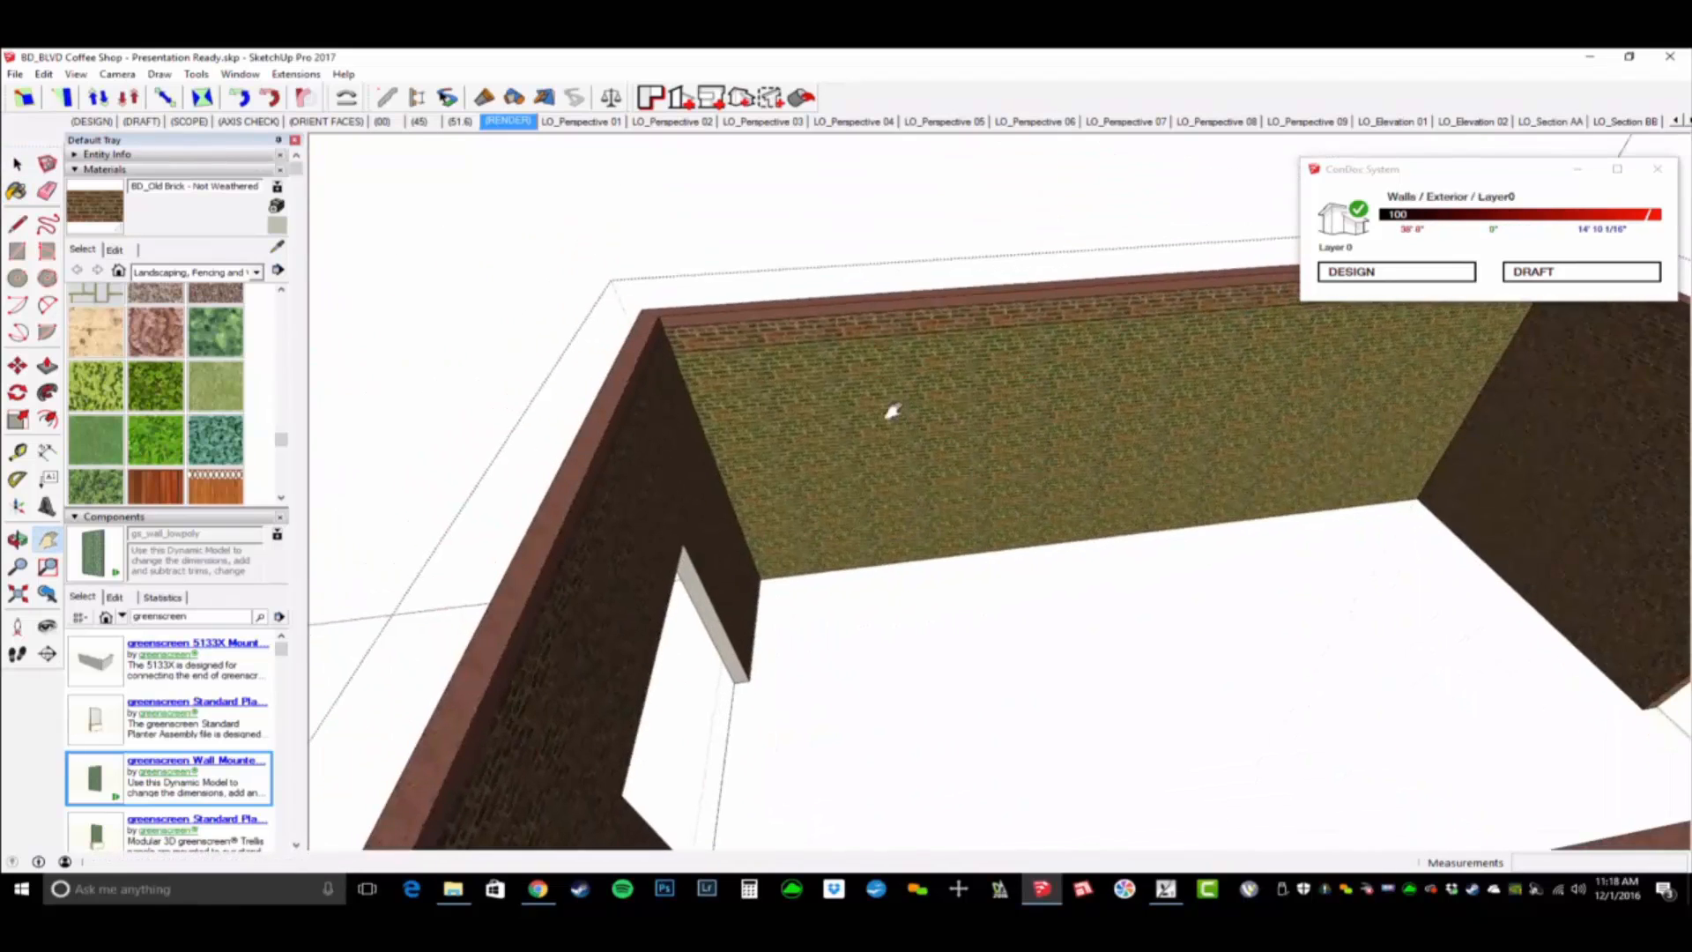
- Try to place BD_Graffiti Wall.jpg as an imported texture from the lower corner of the interior brick wall
left_click(14, 74)
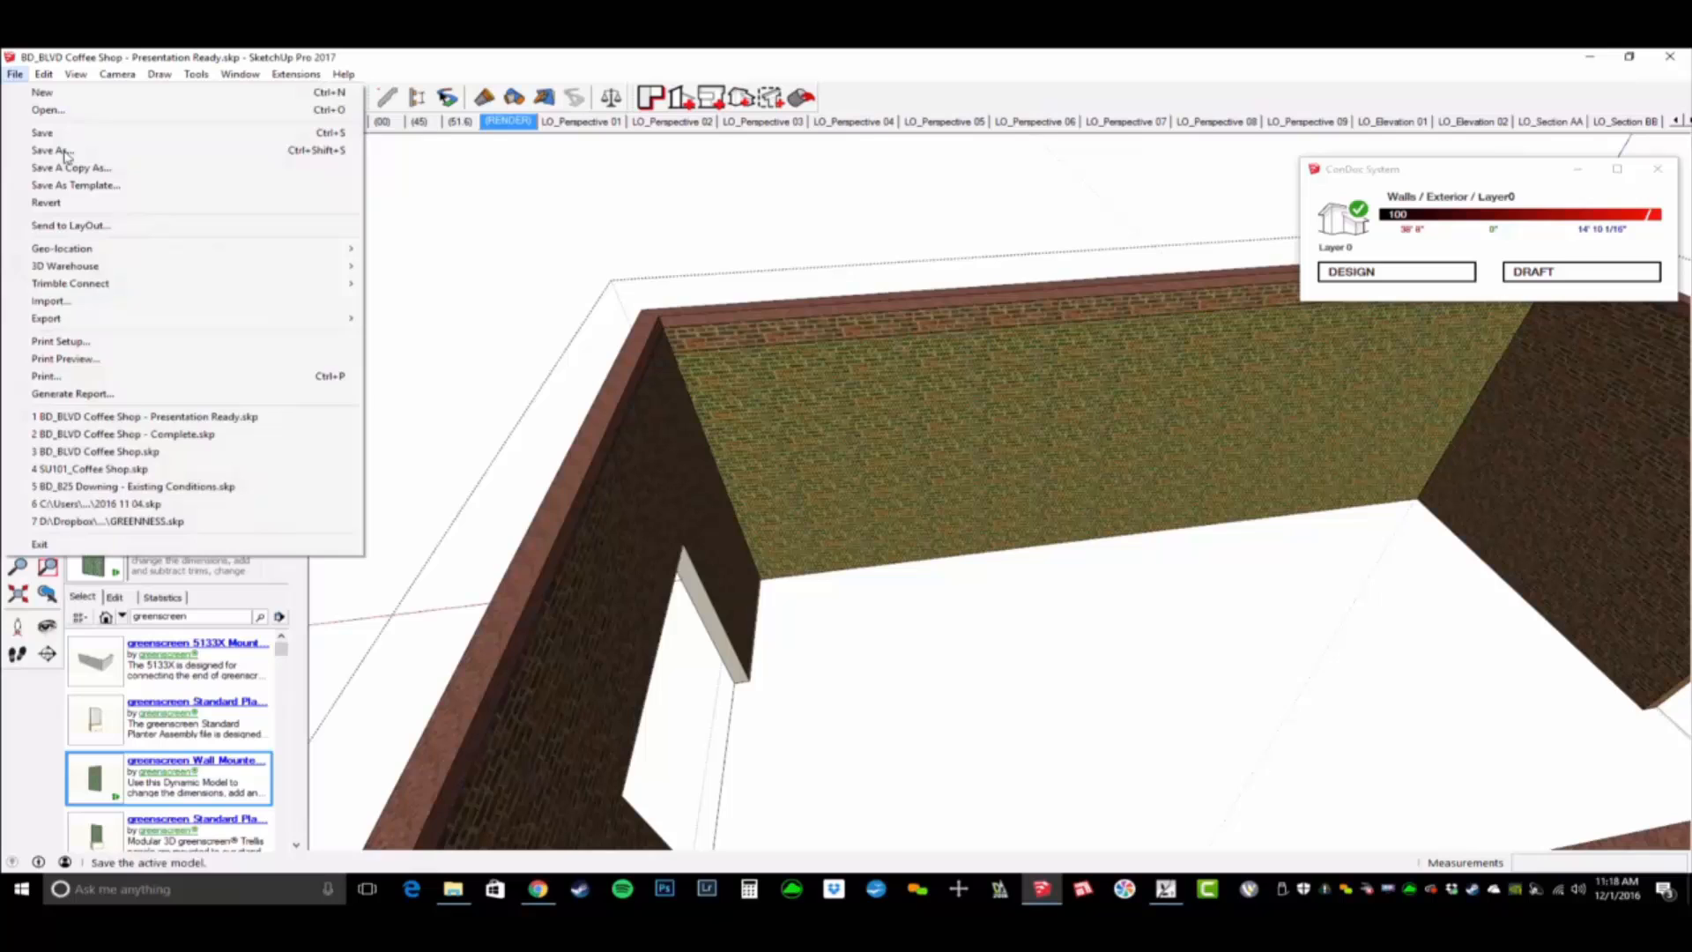
left_click(107, 310)
left_click(1262, 612)
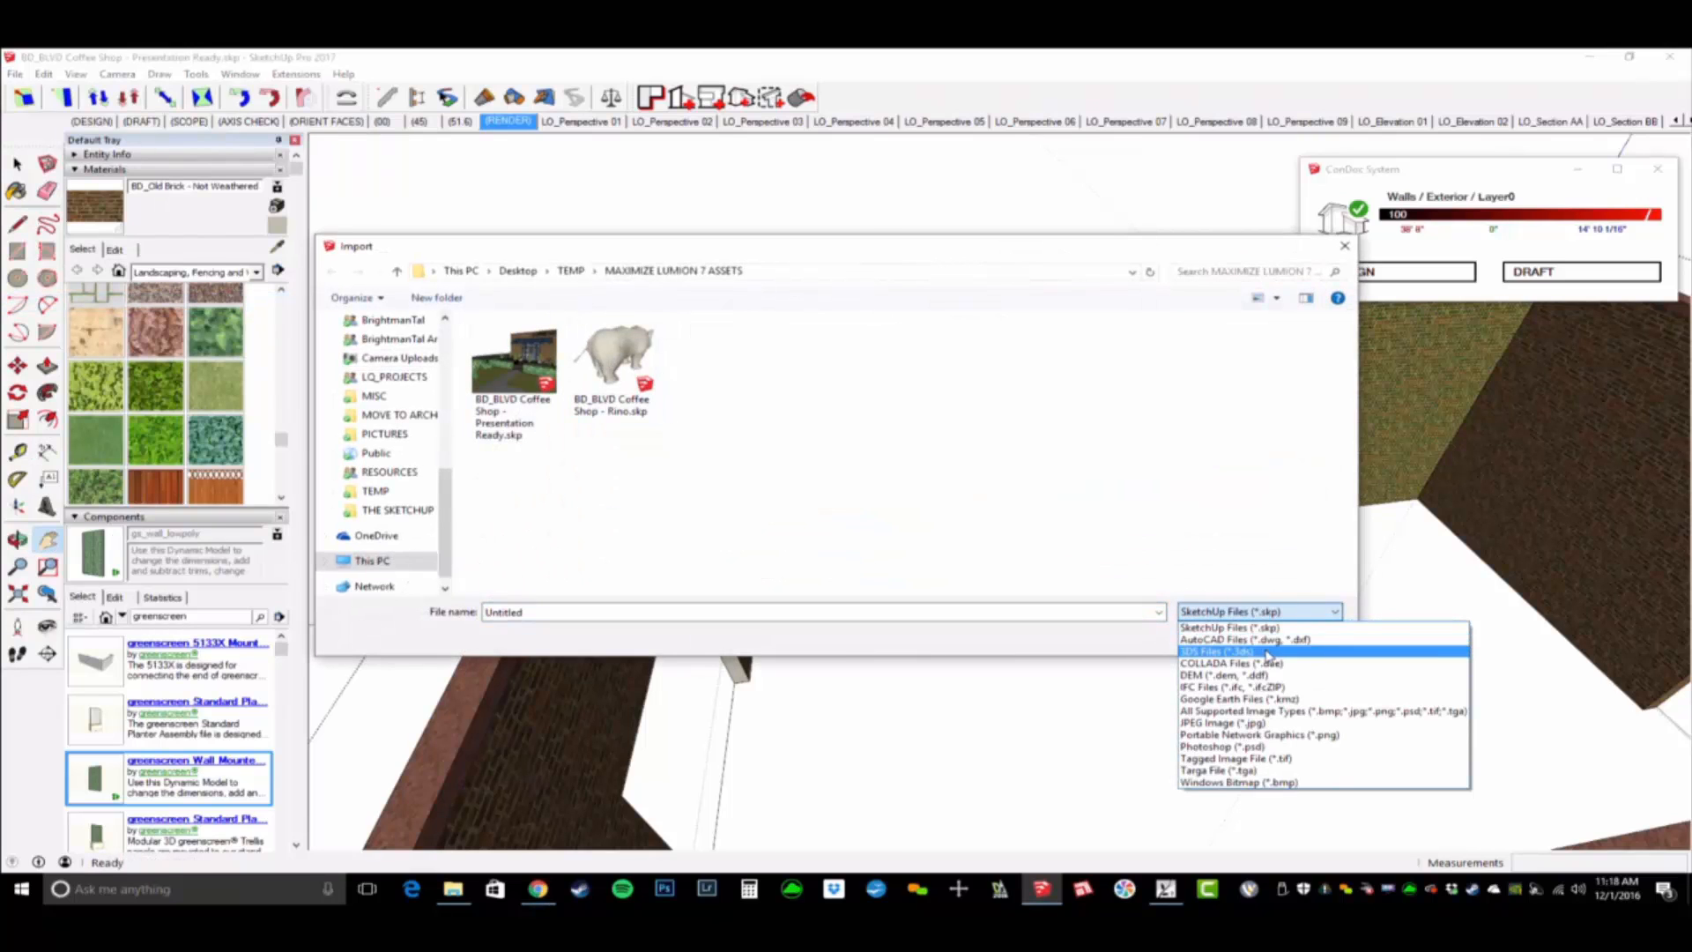
left_click(1255, 712)
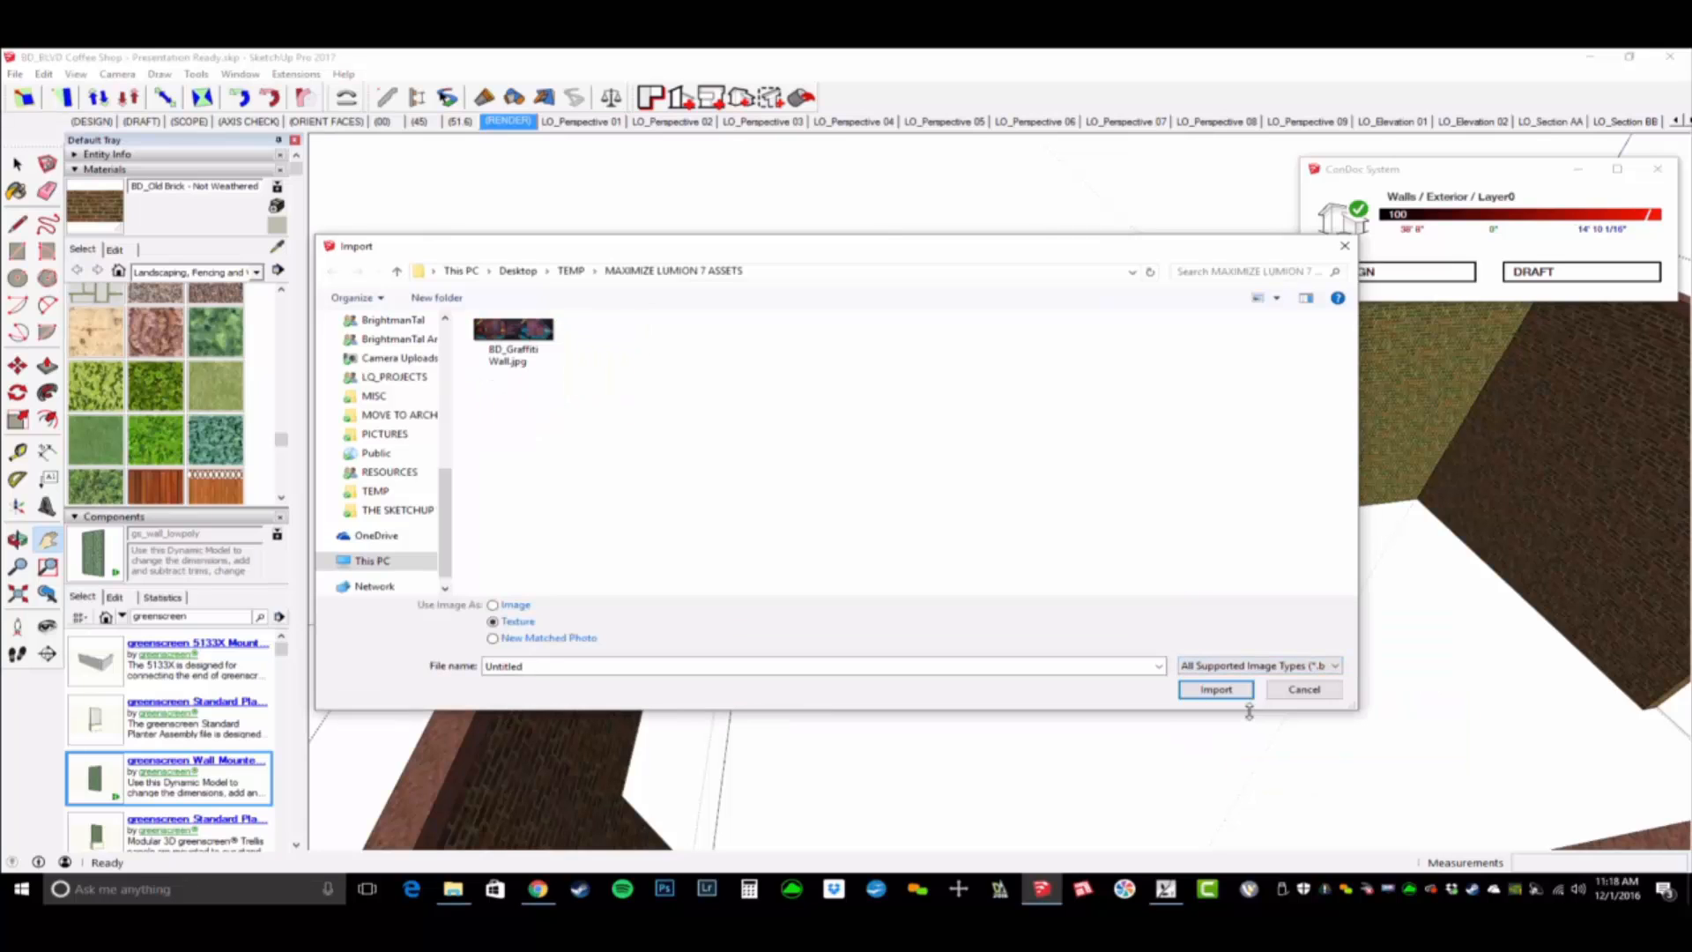
left_click(528, 335)
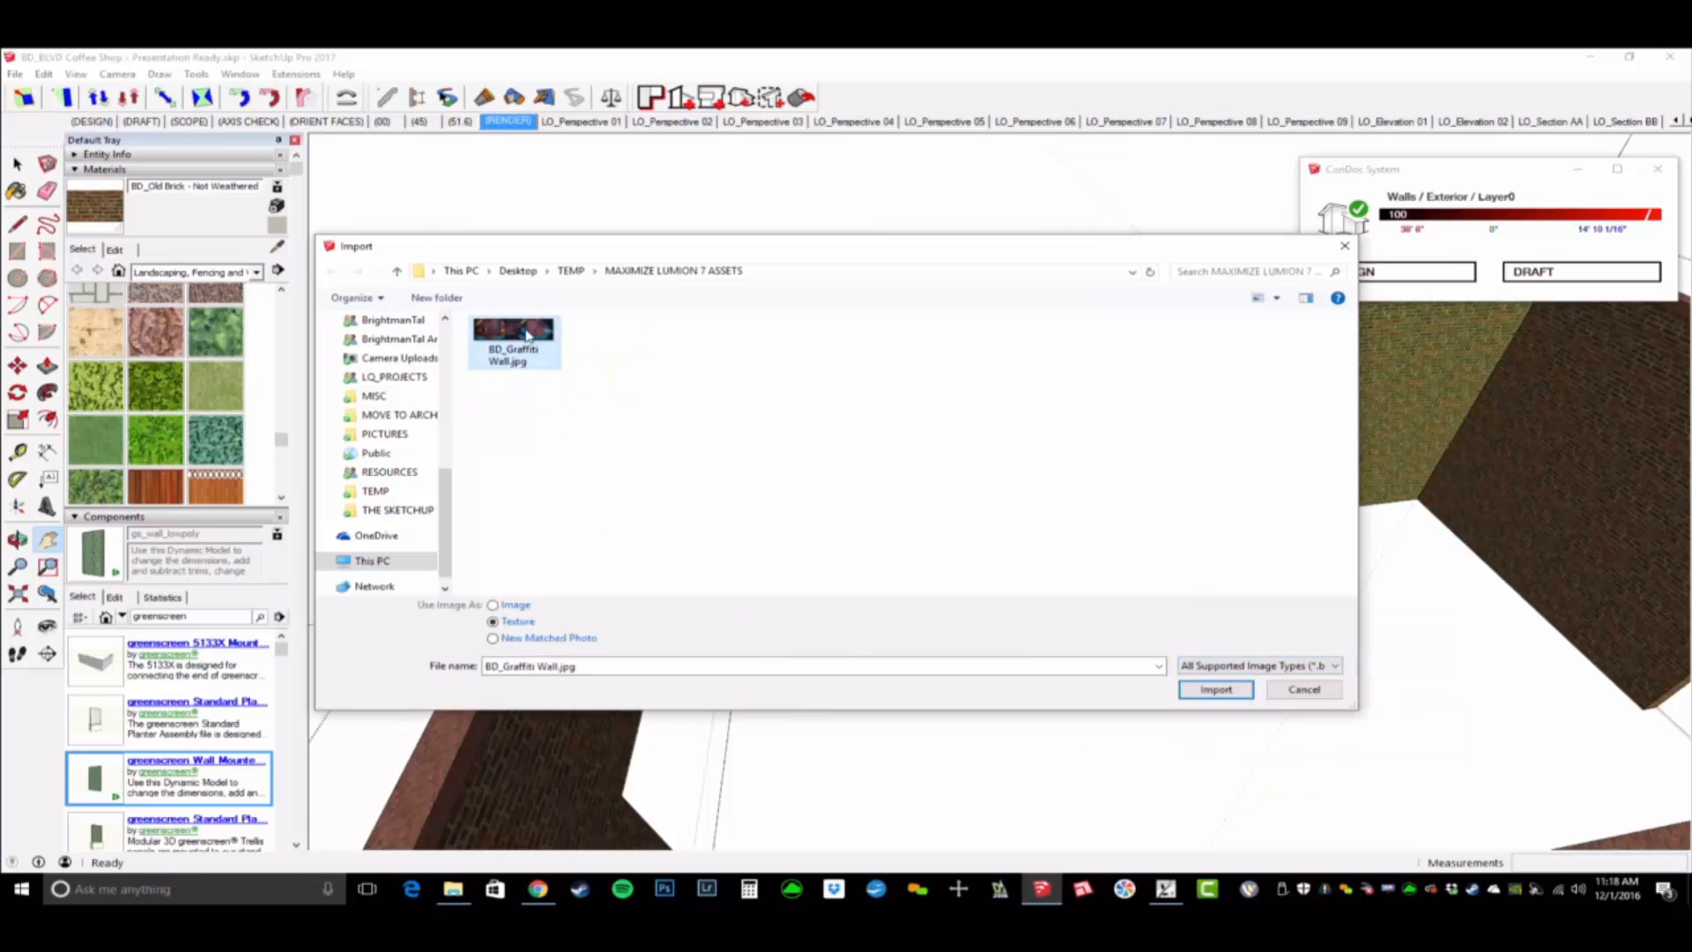
left_click(1220, 691)
left_click(759, 579)
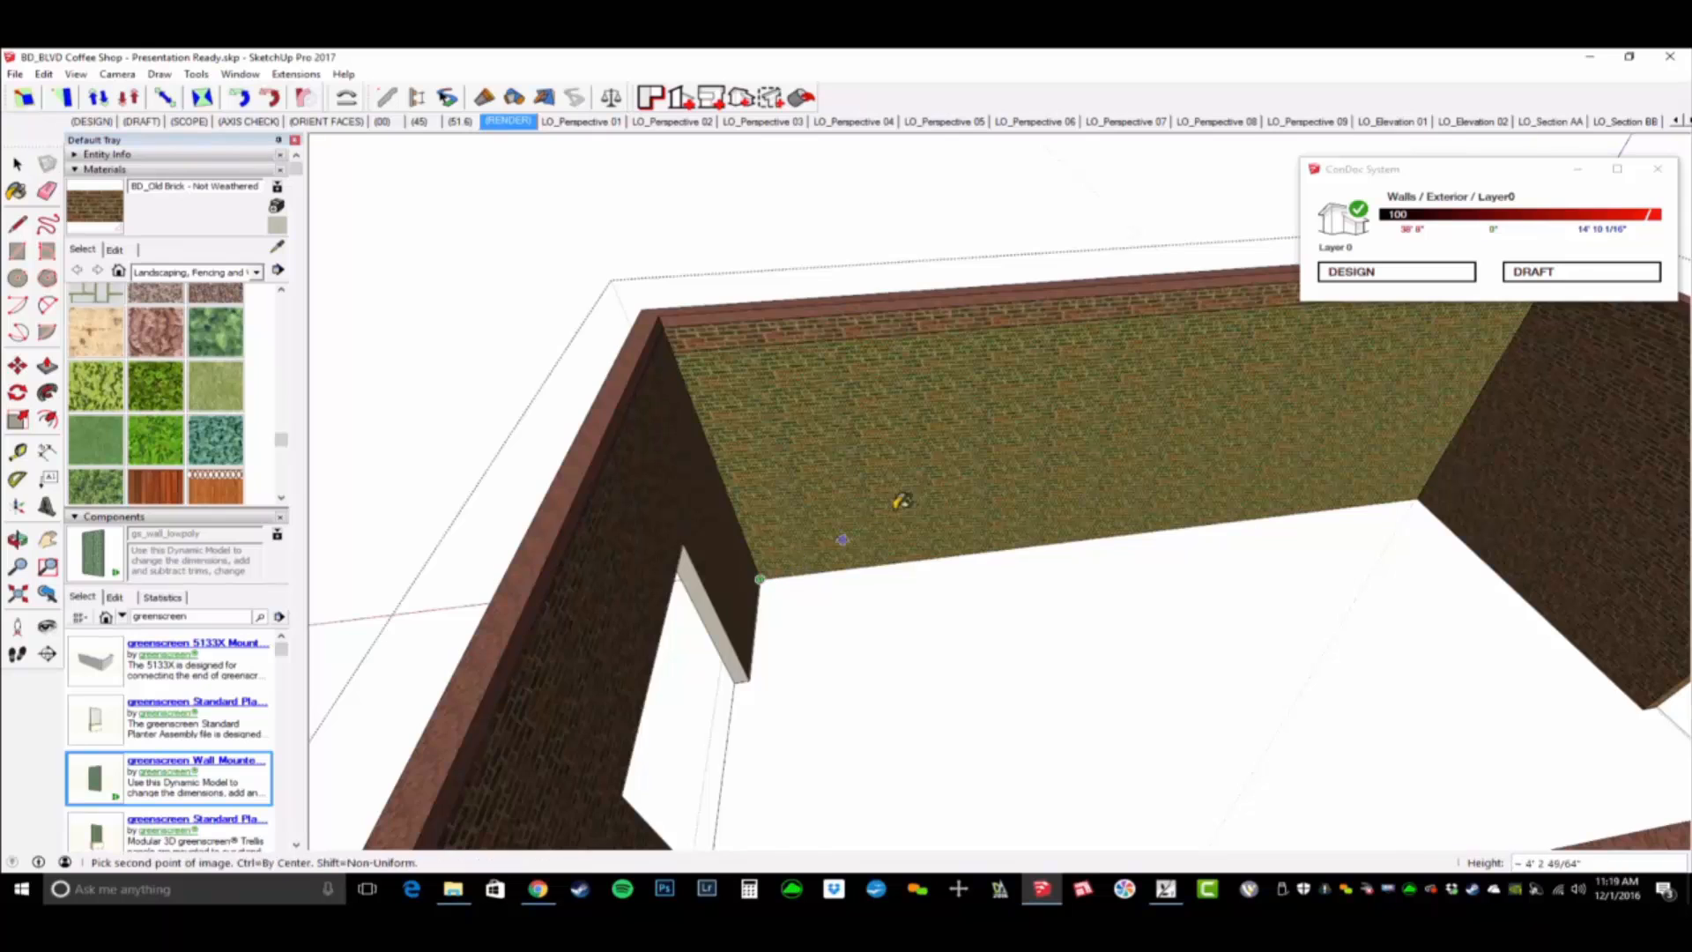
scroll(894, 515, "down", 3)
key("Escape")
- Import BD_Graffiti Wall.jpg as a texture and stretch it across the interior brick wall from its lower corner to the opposite upper corner
left_click(15, 74)
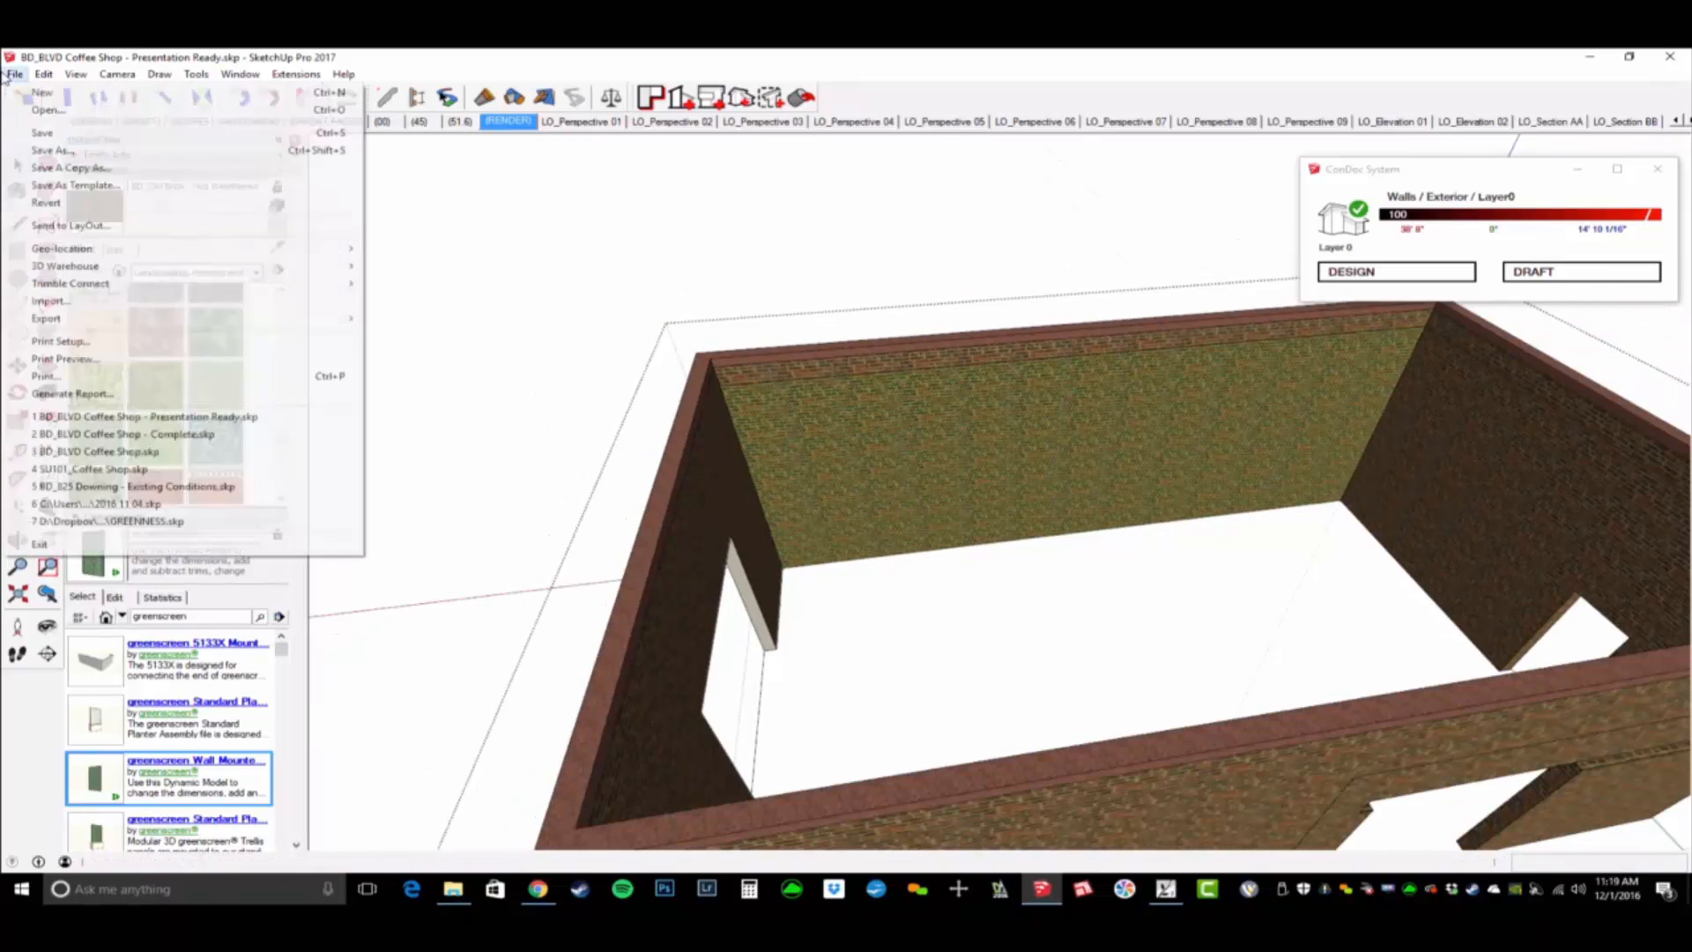
left_click(95, 304)
left_click(510, 332)
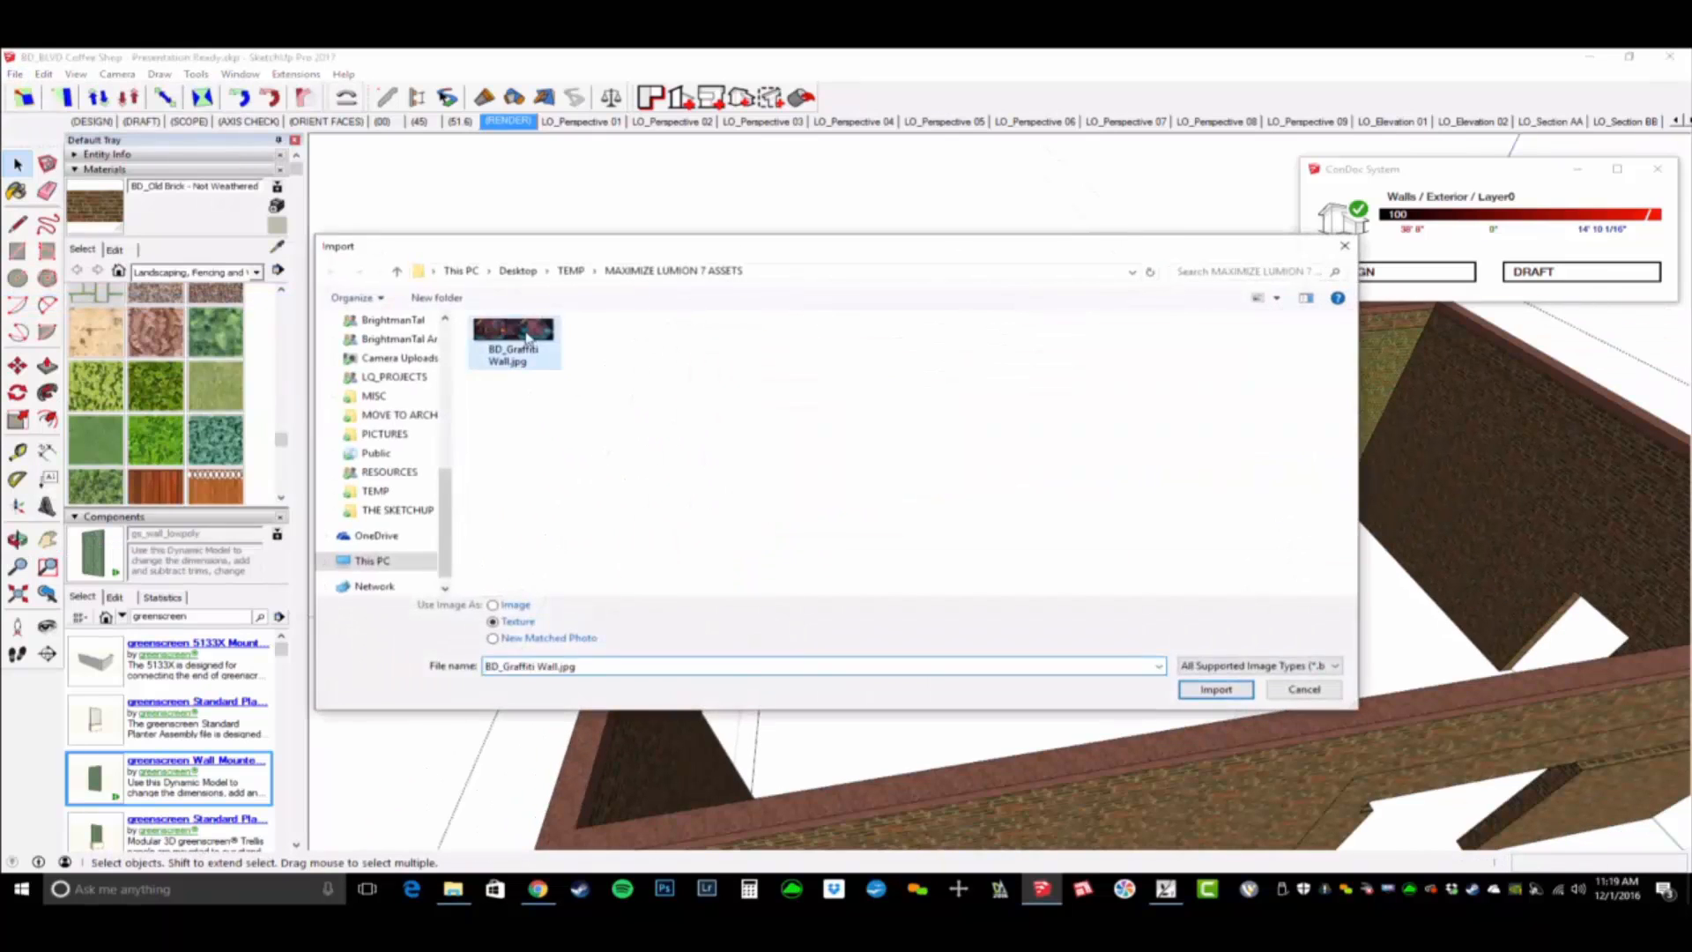
left_click(1221, 691)
left_click(780, 564)
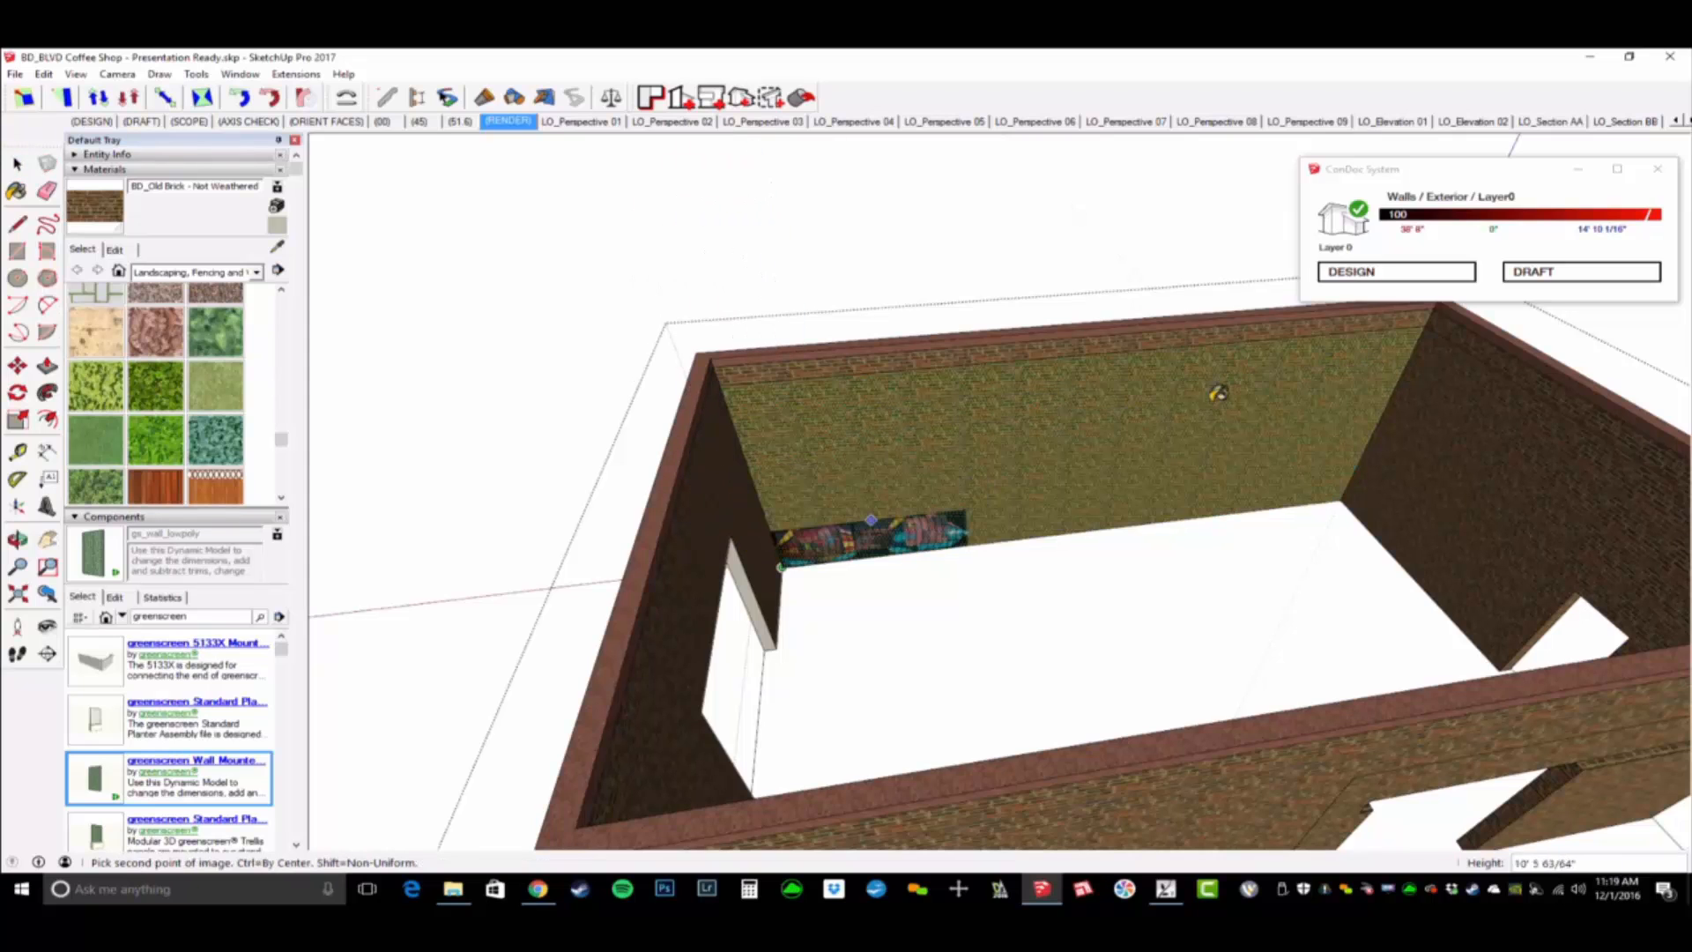
left_click(1403, 327)
- Exit the exterior walls group and examine the graffiti mural around the BLVD sign and coffee bar from inside the shop
middle_click_drag(1403, 327, 1165, 312)
scroll(1462, 405, "up", 4)
left_click(1165, 312, "alt")
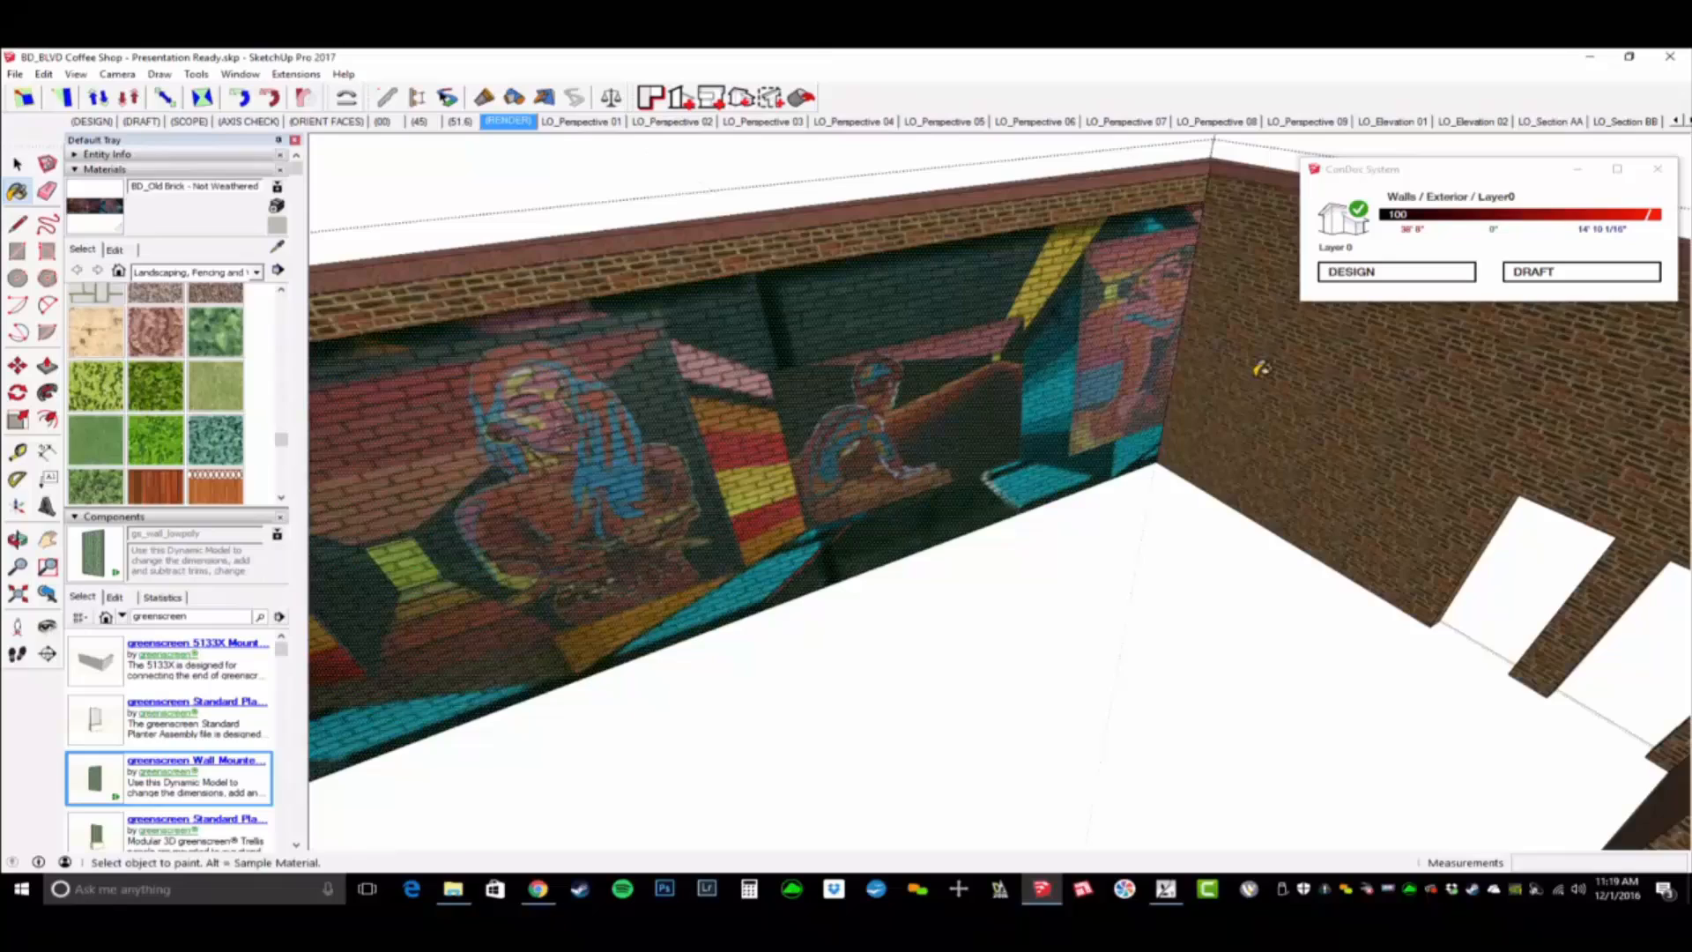
left_click(1249, 461)
middle_click_drag(1249, 461, 955, 393)
scroll(952, 468, "up", 3)
scroll(969, 407, "down", 1)
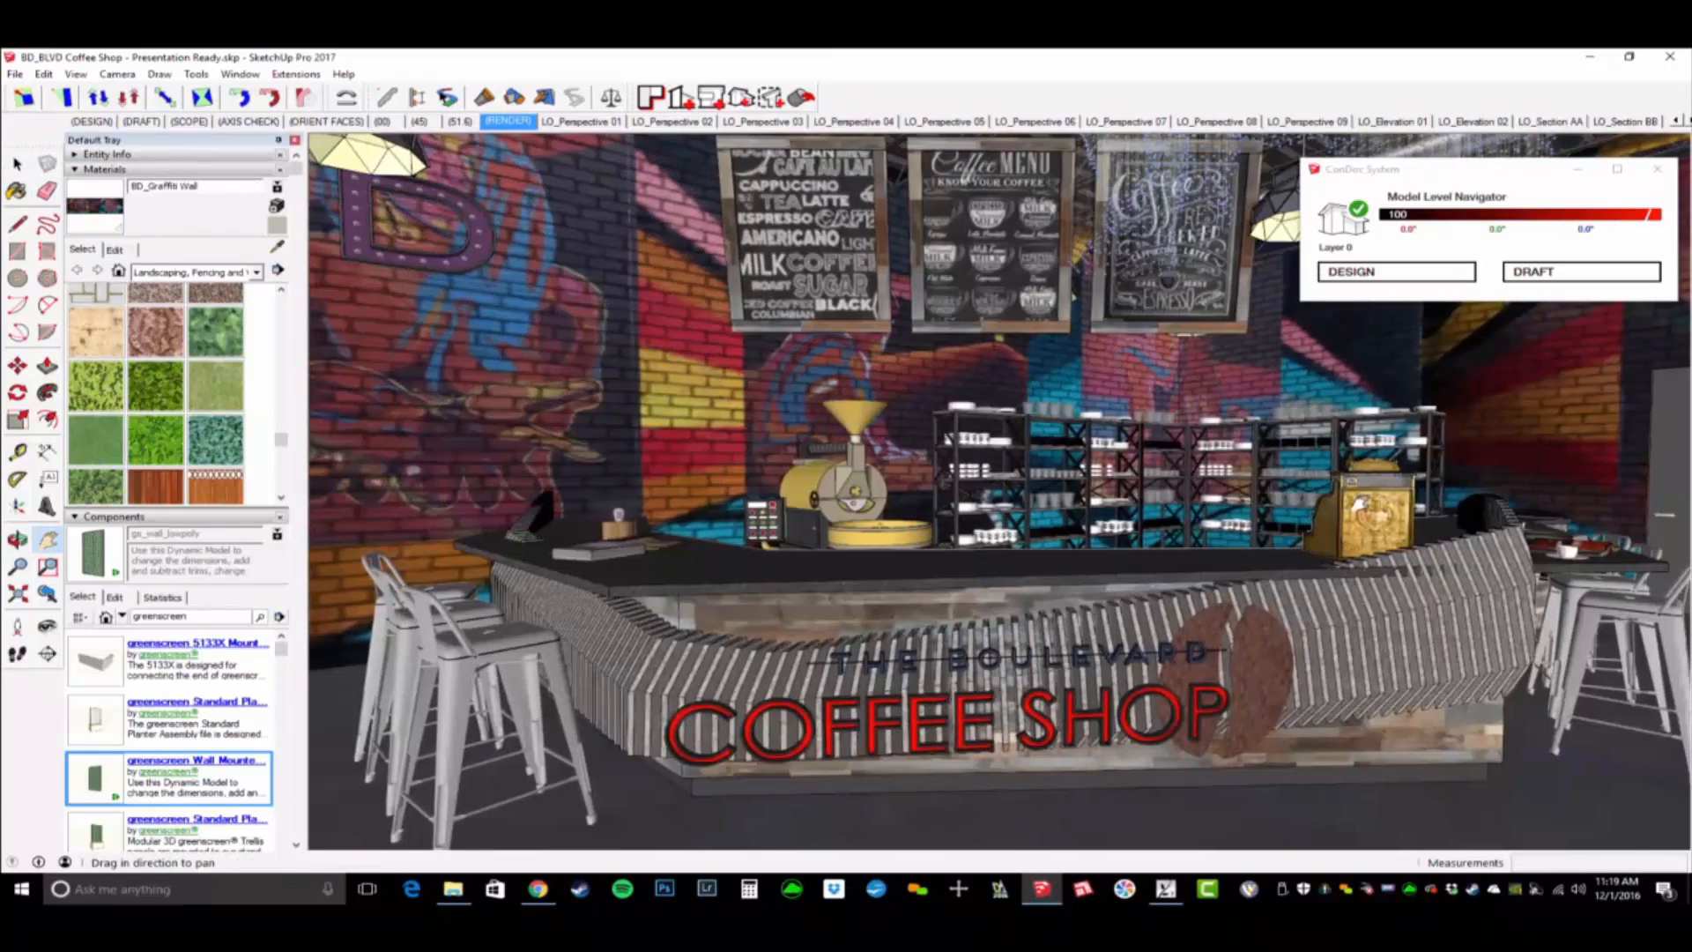
middle_click_drag(1360, 503, 1036, 256)
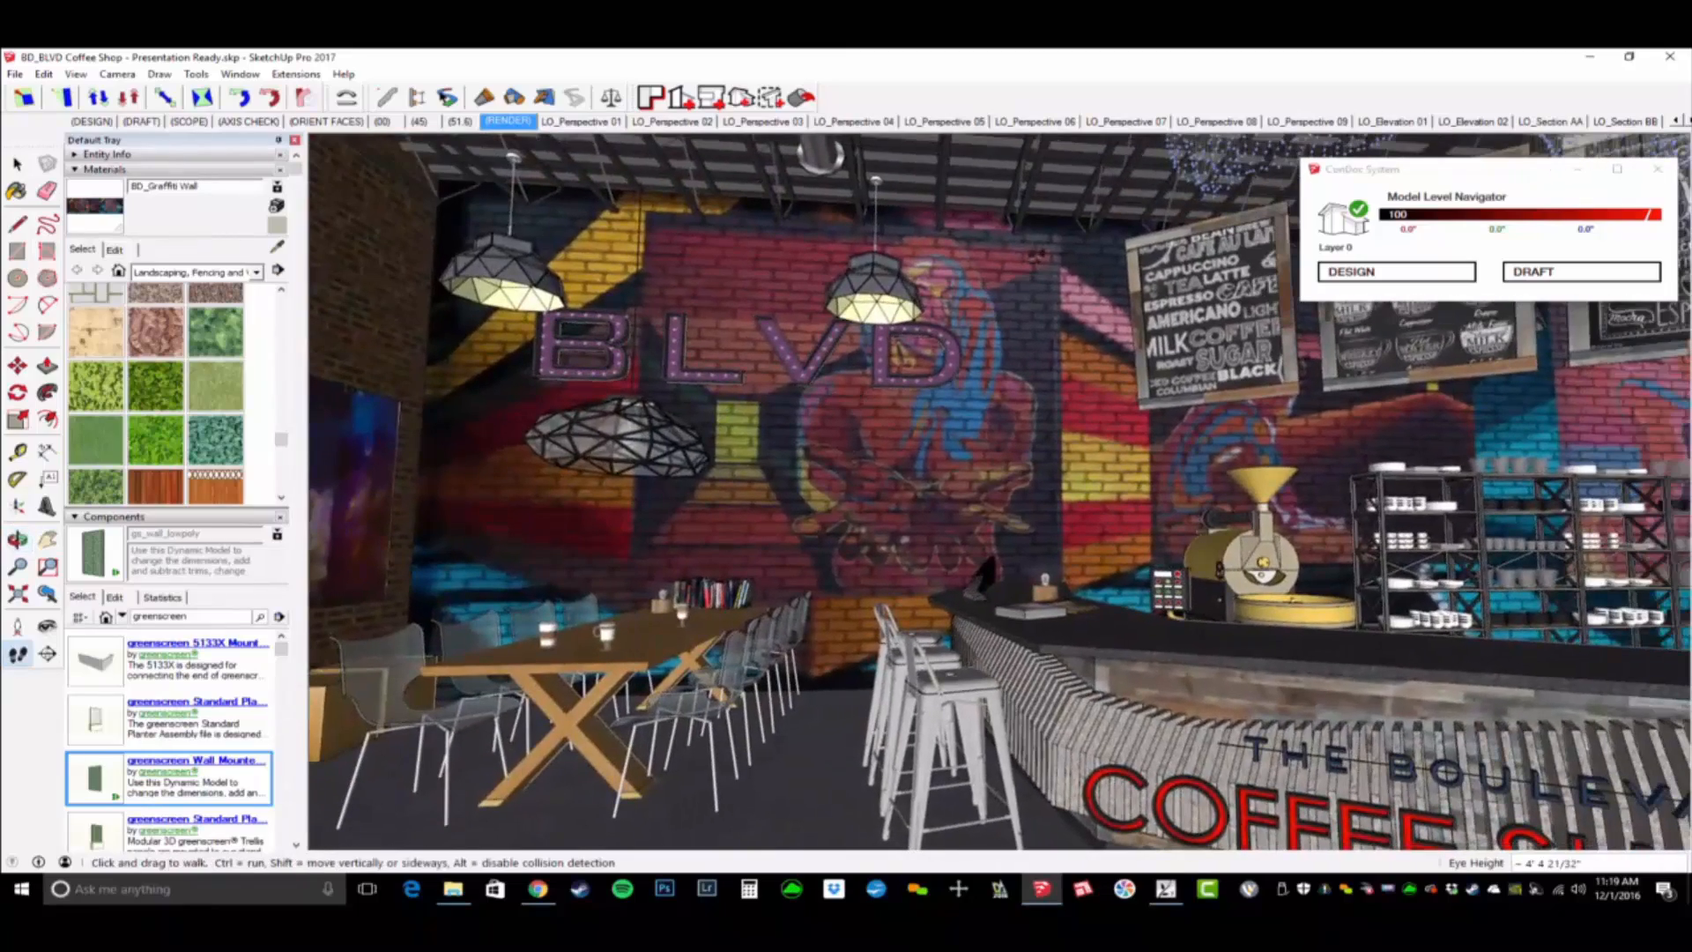
mouse_move(887, 436)
middle_mouse_down()
mouse_move(1264, 474)
mouse_move(891, 460)
mouse_move(1168, 467)
mouse_move(1143, 501)
mouse_move(921, 511)
mouse_move(891, 414)
middle_mouse_up()
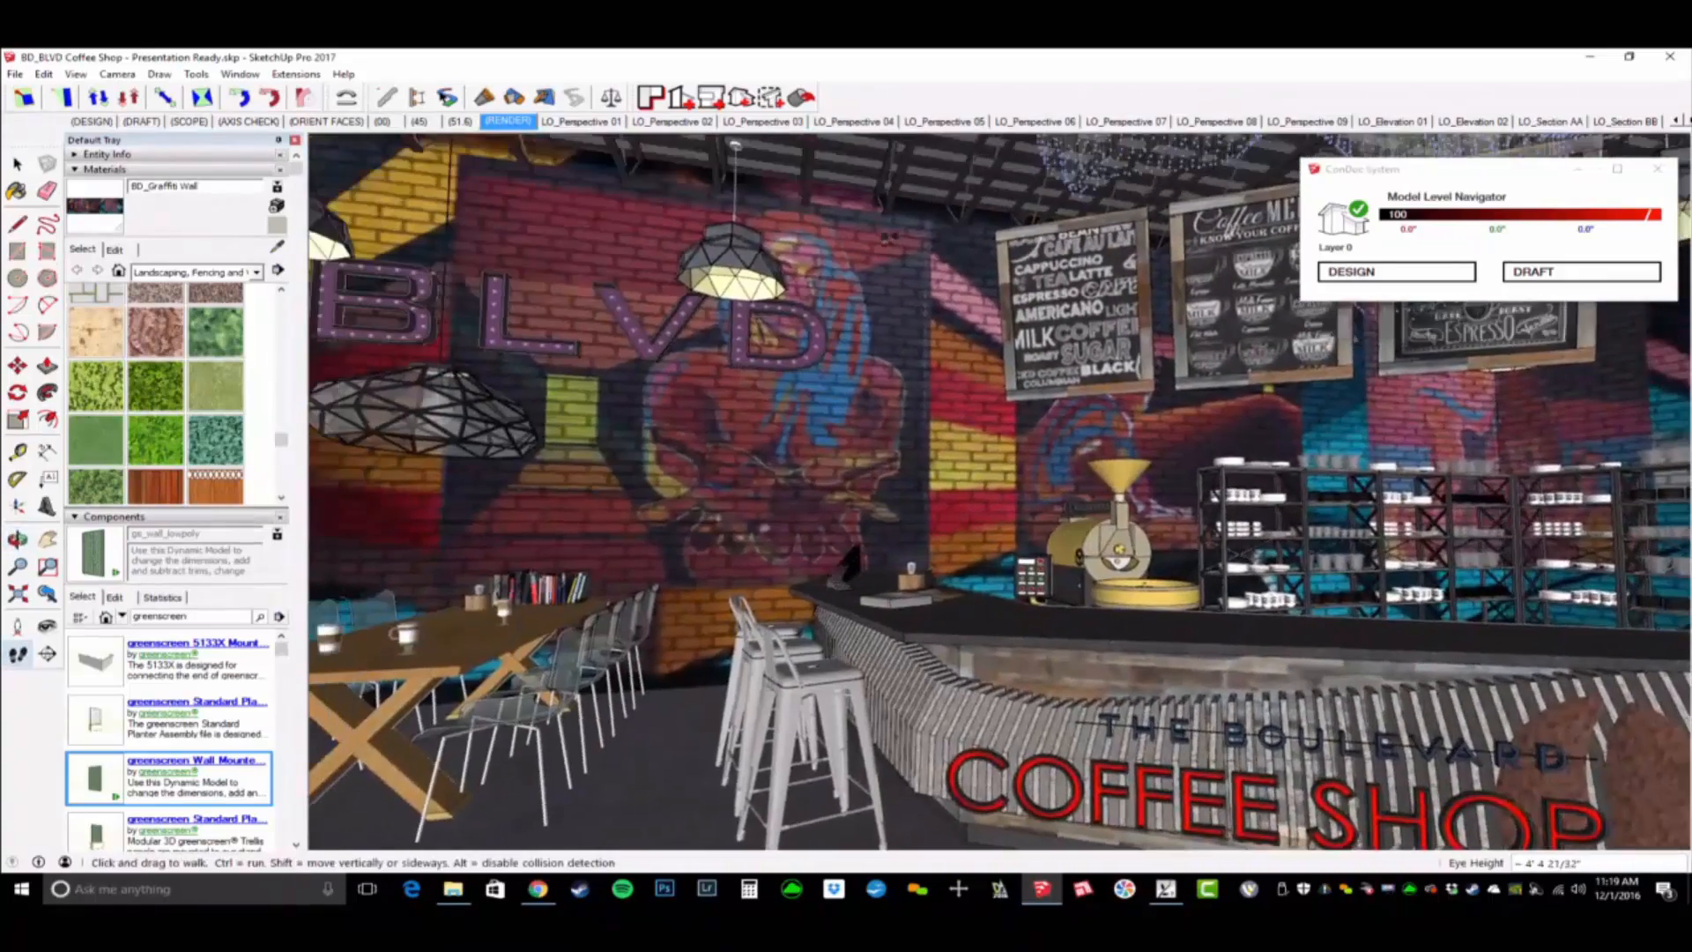
middle_click_drag(1005, 490, 1040, 502)
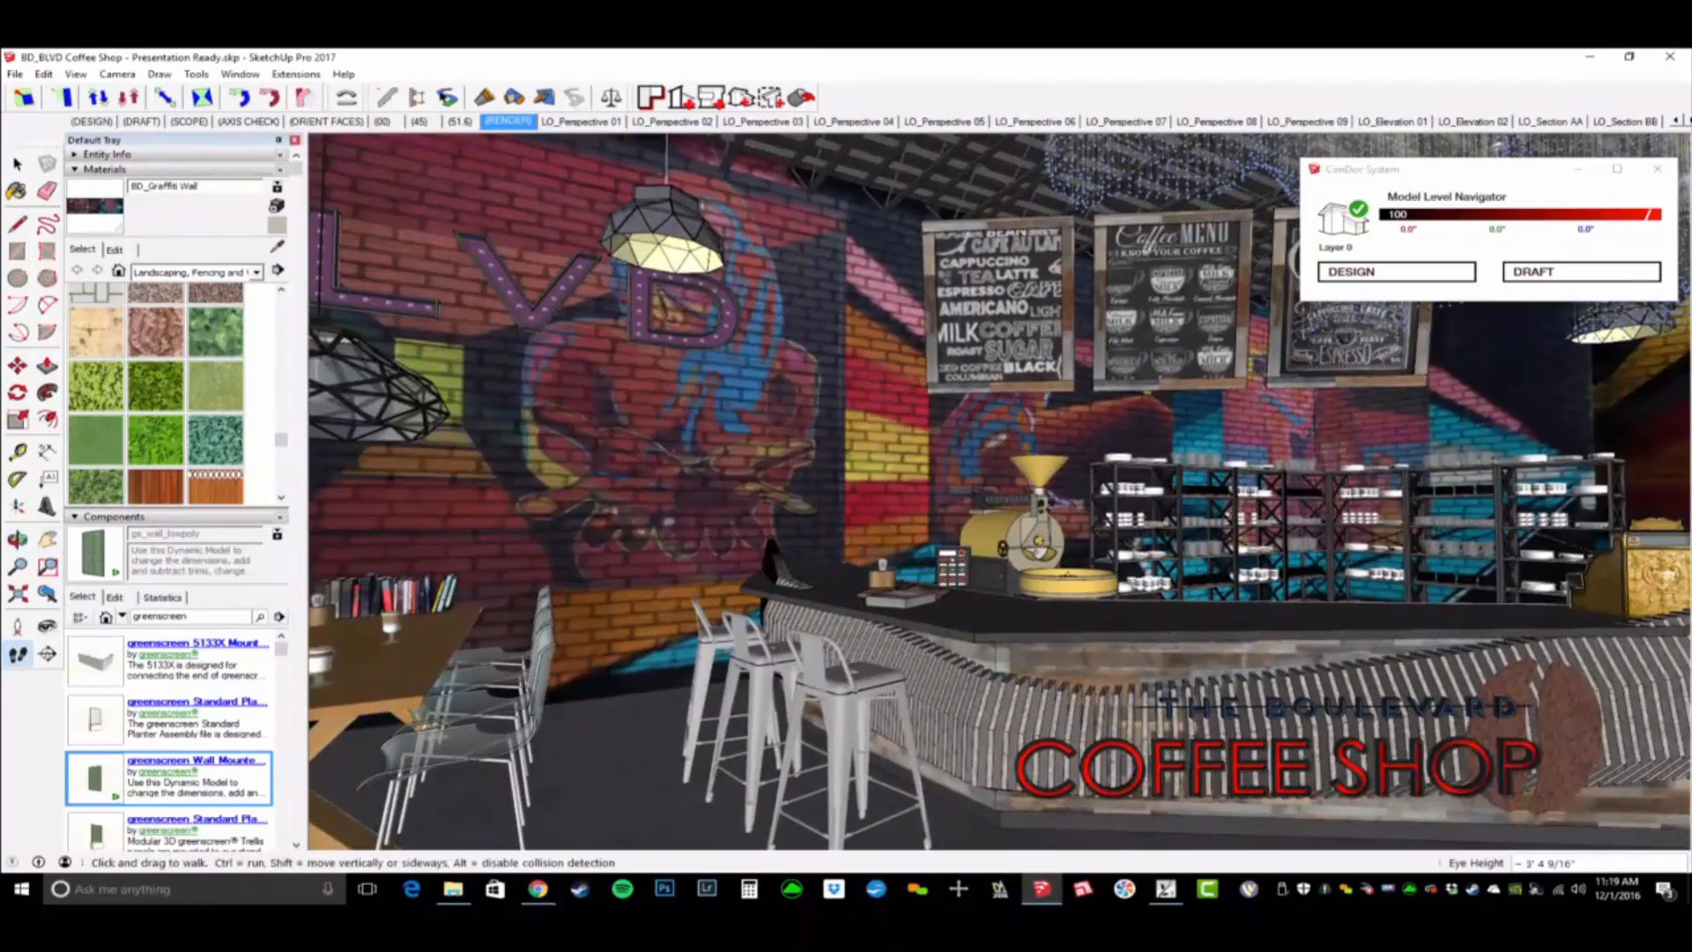
scroll(1041, 511, "down", 3)
middle_click_drag(1041, 511, 1146, 532)
scroll(1185, 535, "up", 2)
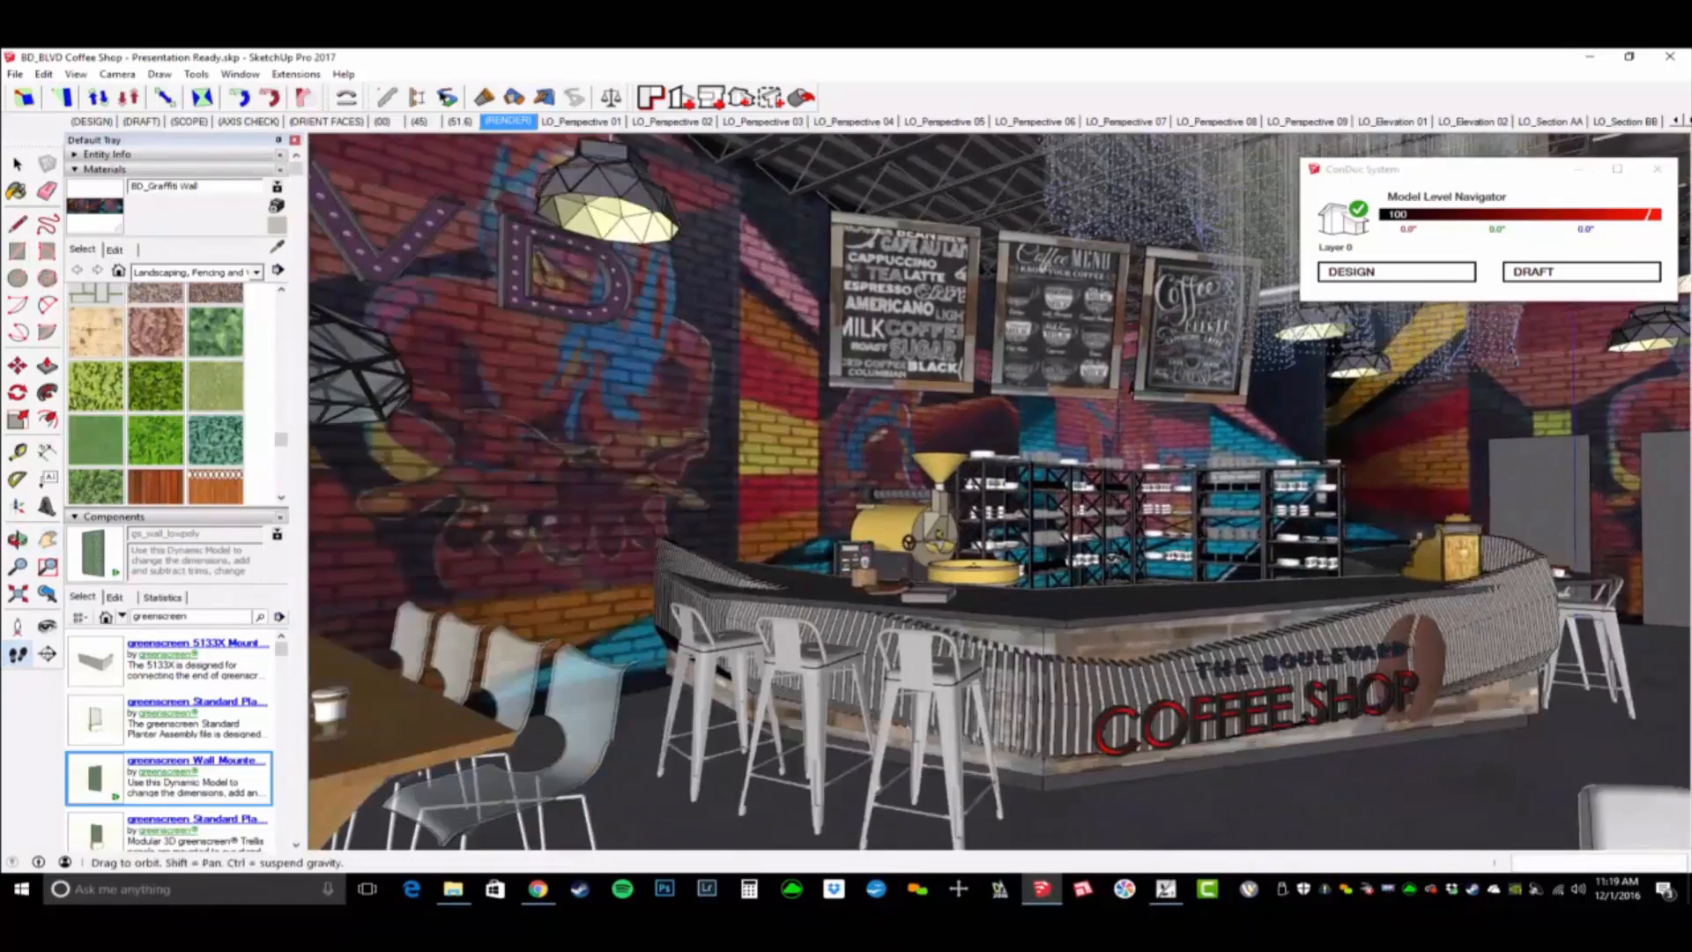
middle_click_drag(1335, 527, 1167, 612, "shift")
- Save BD_BLVD Coffee Shop - Presentation Ready.skp with the new graffiti wall texture
scroll(1212, 600, "down", 6)
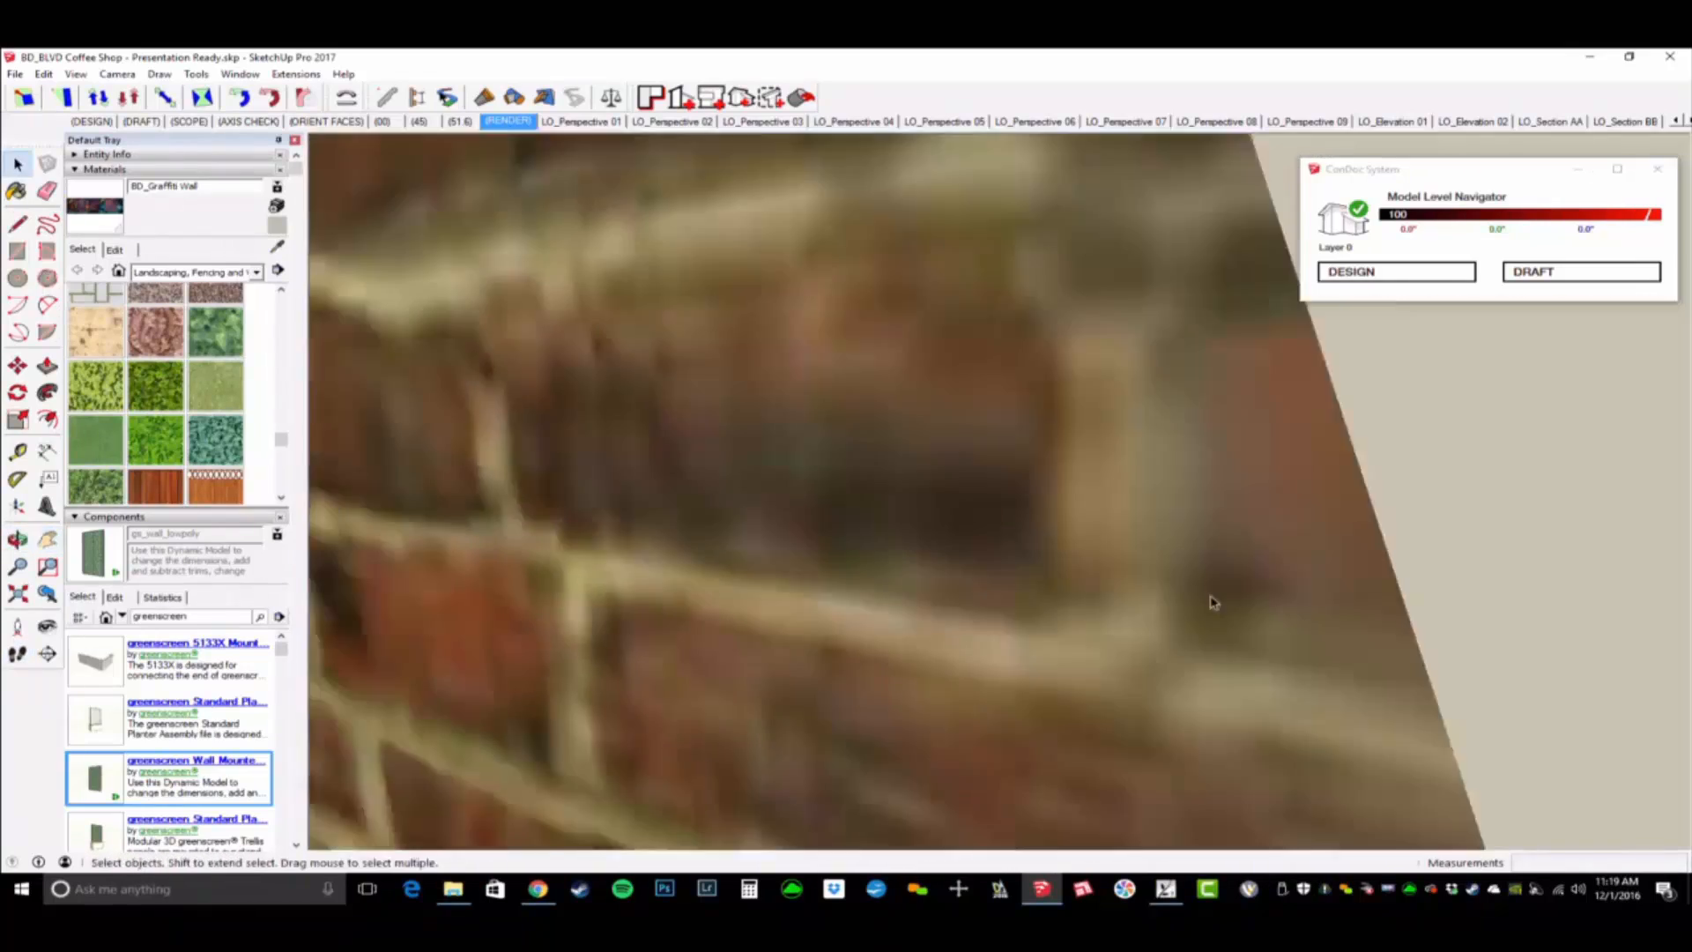
scroll(1218, 586, "down", 10)
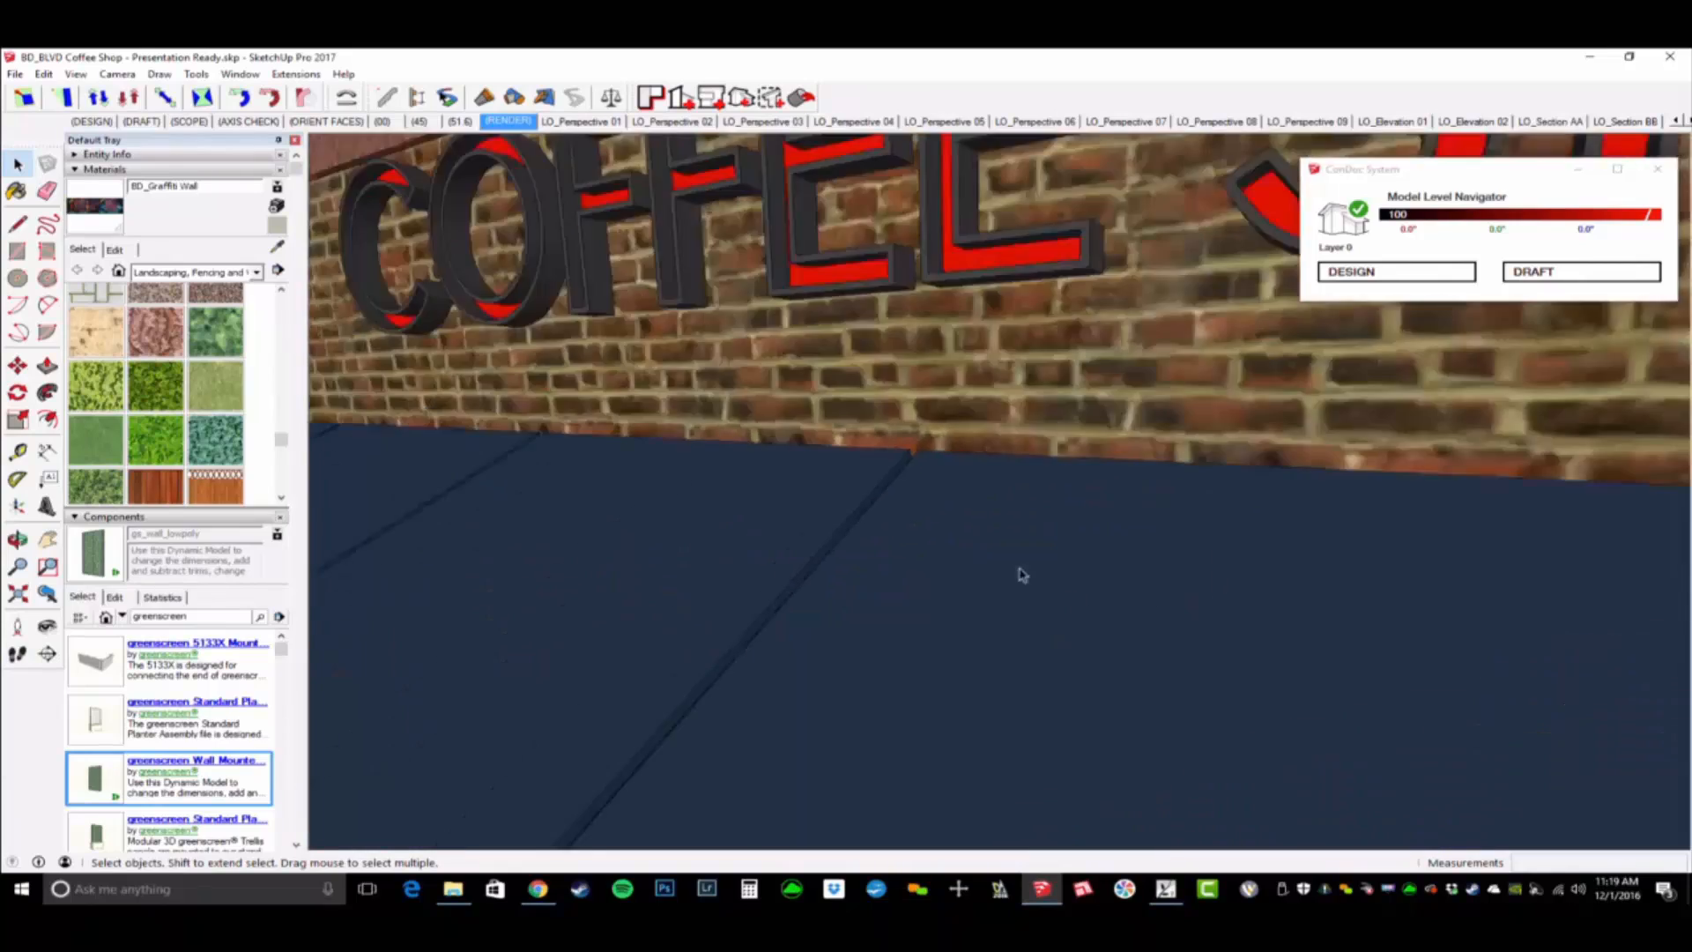
scroll(1031, 539, "down", 5)
mouse_move(1049, 534)
middle_mouse_down("shift")
mouse_move(1170, 491)
mouse_move(1062, 644)
mouse_move(1067, 529)
middle_mouse_up("shift")
middle_click_drag(1067, 529, 1027, 613, "shift")
middle_click_drag(1027, 612, 1024, 556)
scroll(1024, 555, "down", 3)
left_click(15, 74)
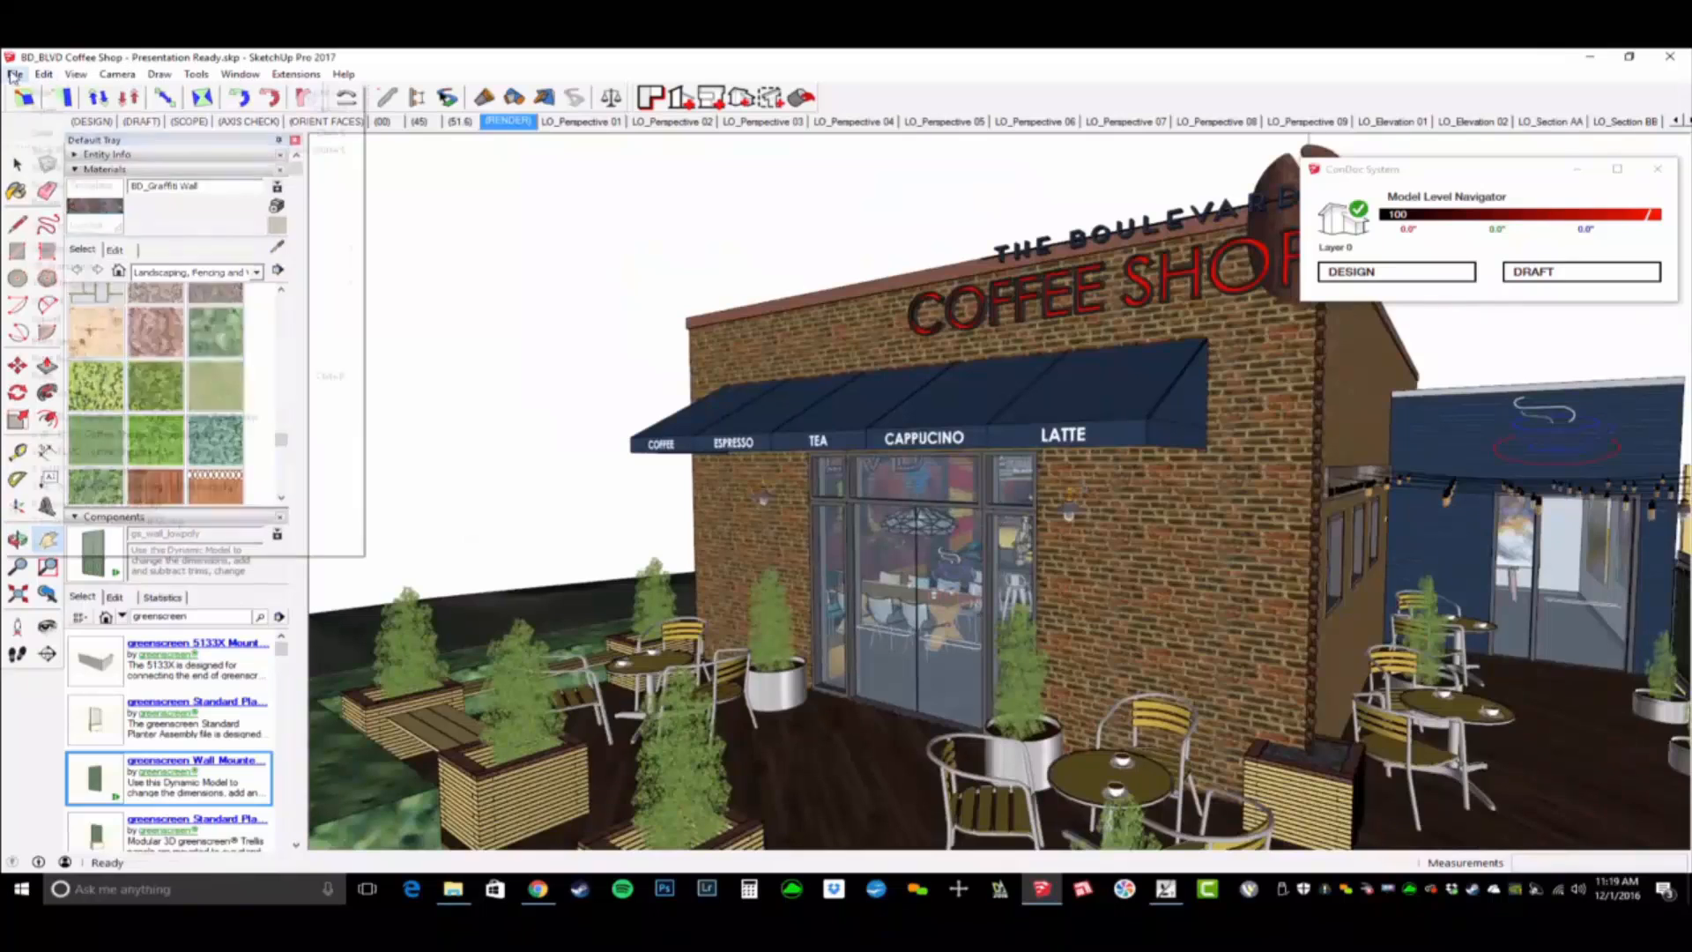
left_click(36, 134)
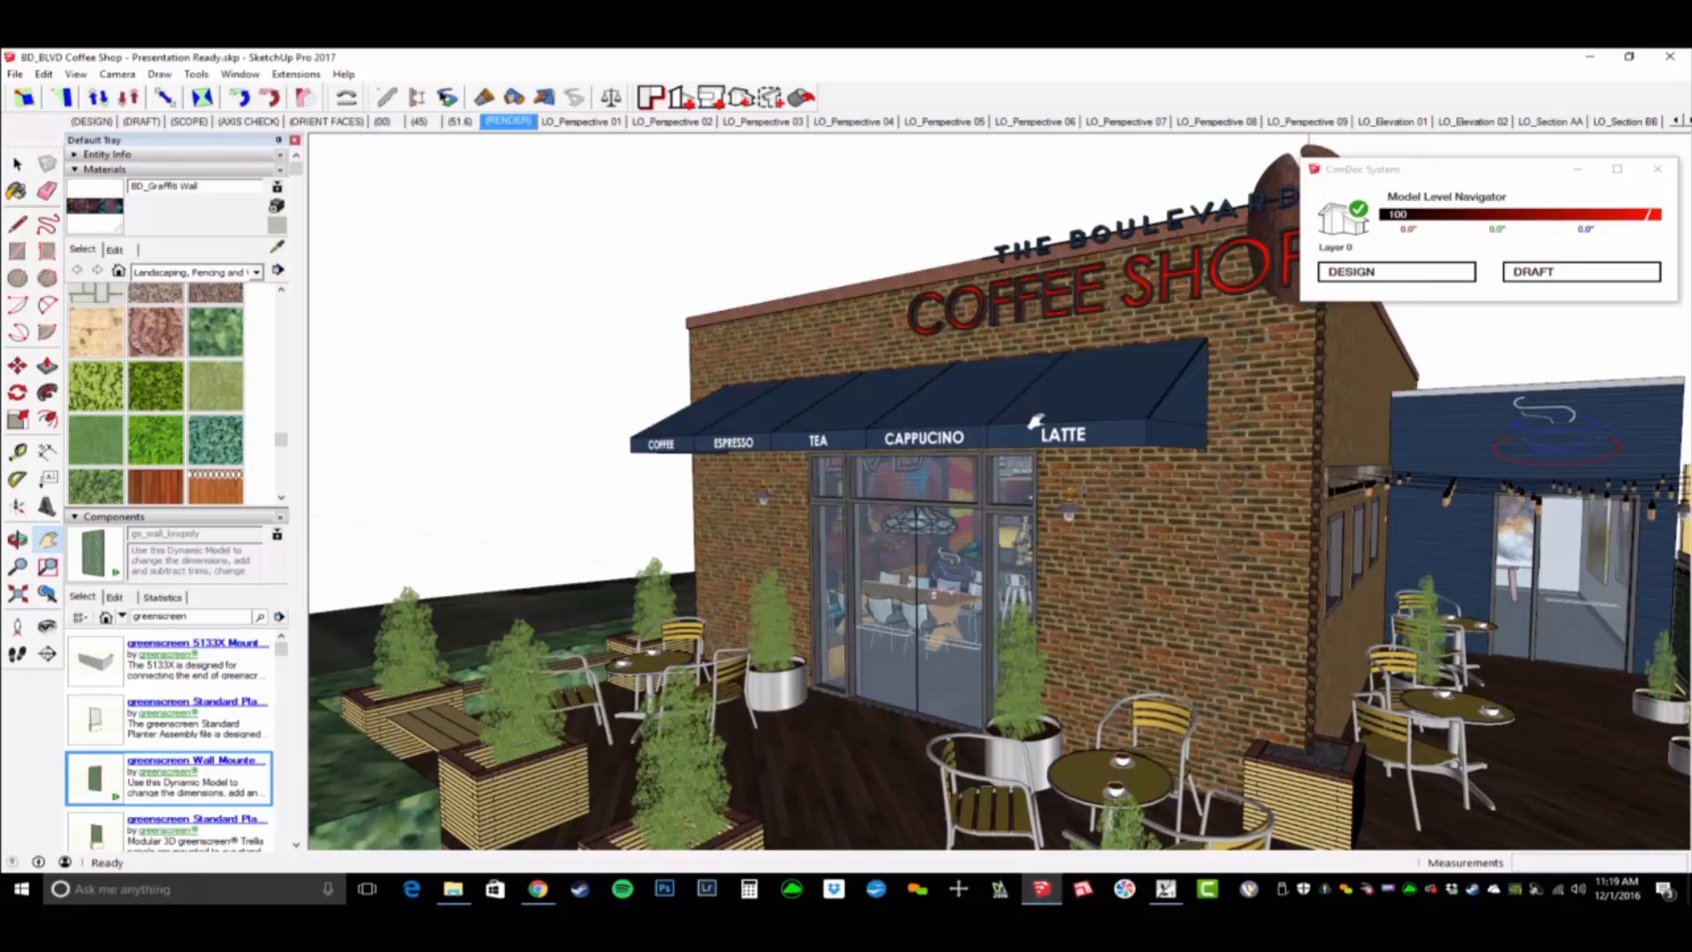
- Switch to Lumion, open the exterior brick material for editing and save the materials
key("alt+Tab")
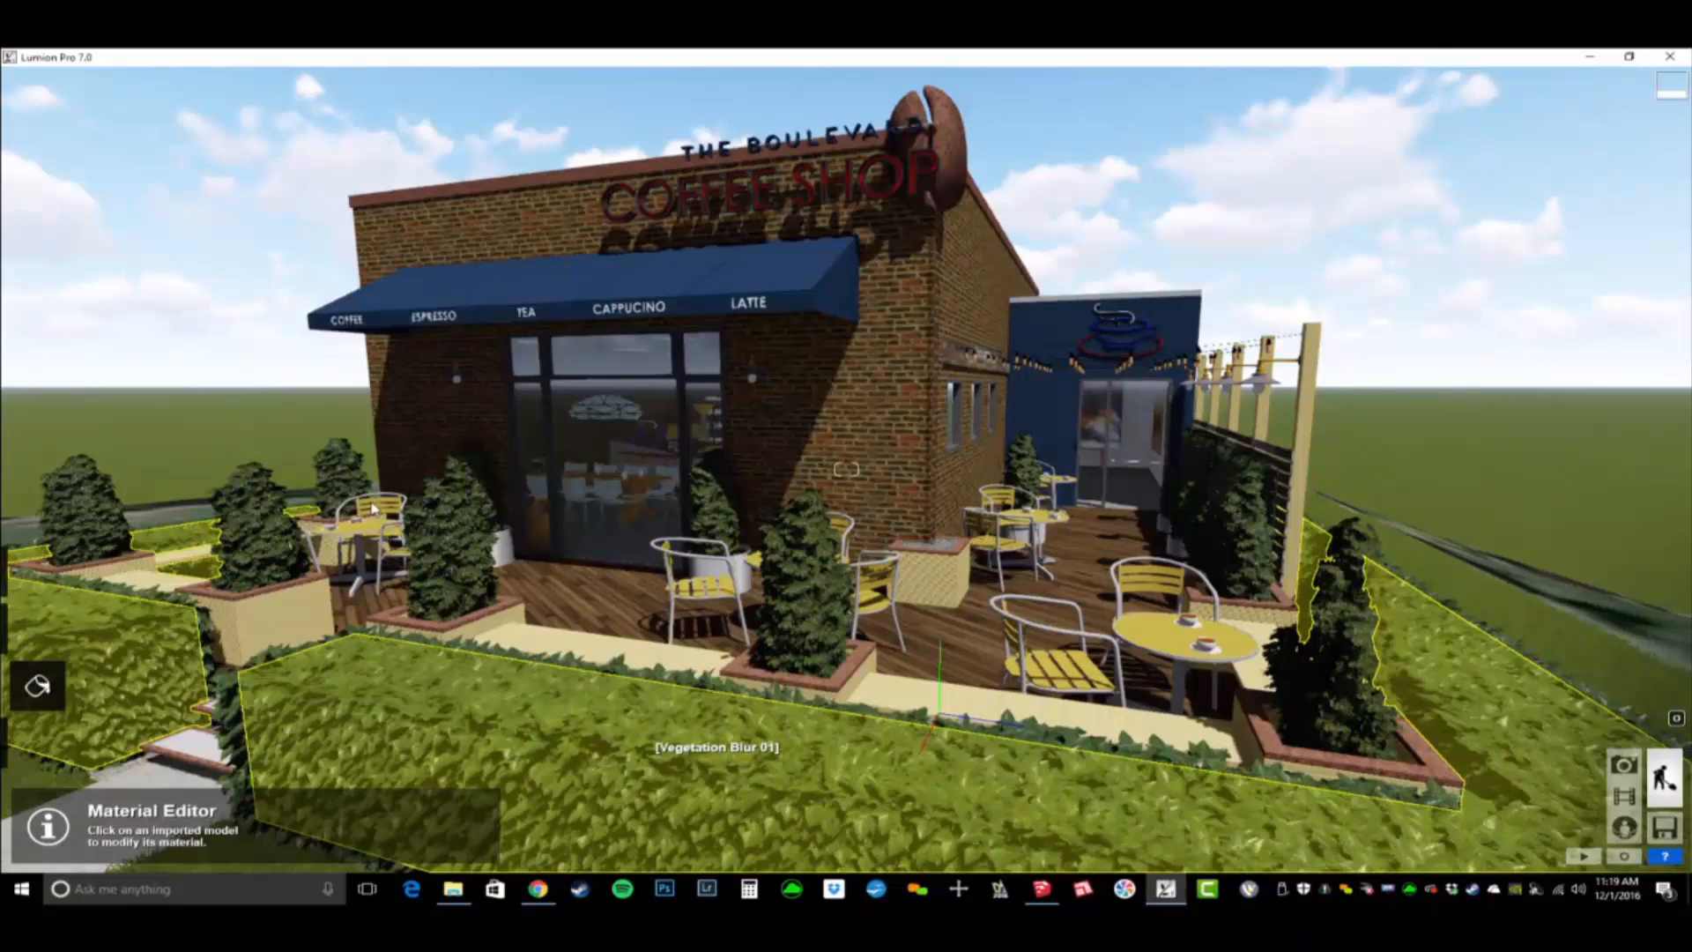
left_click(373, 508)
left_click(238, 520)
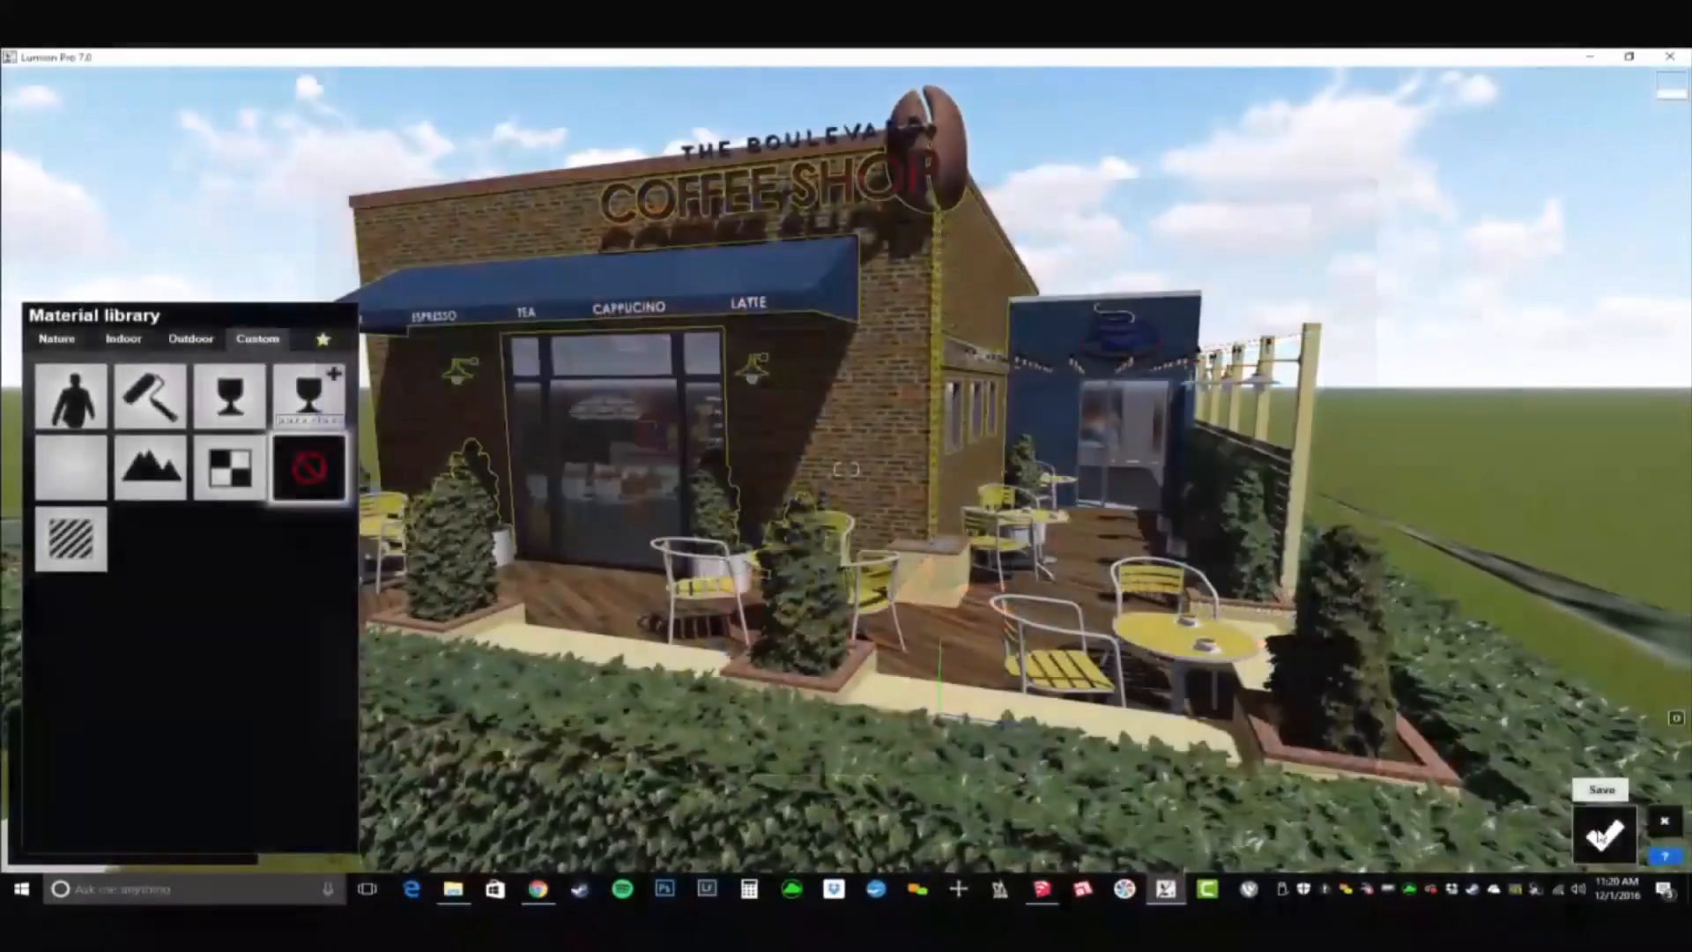
left_click(1601, 834)
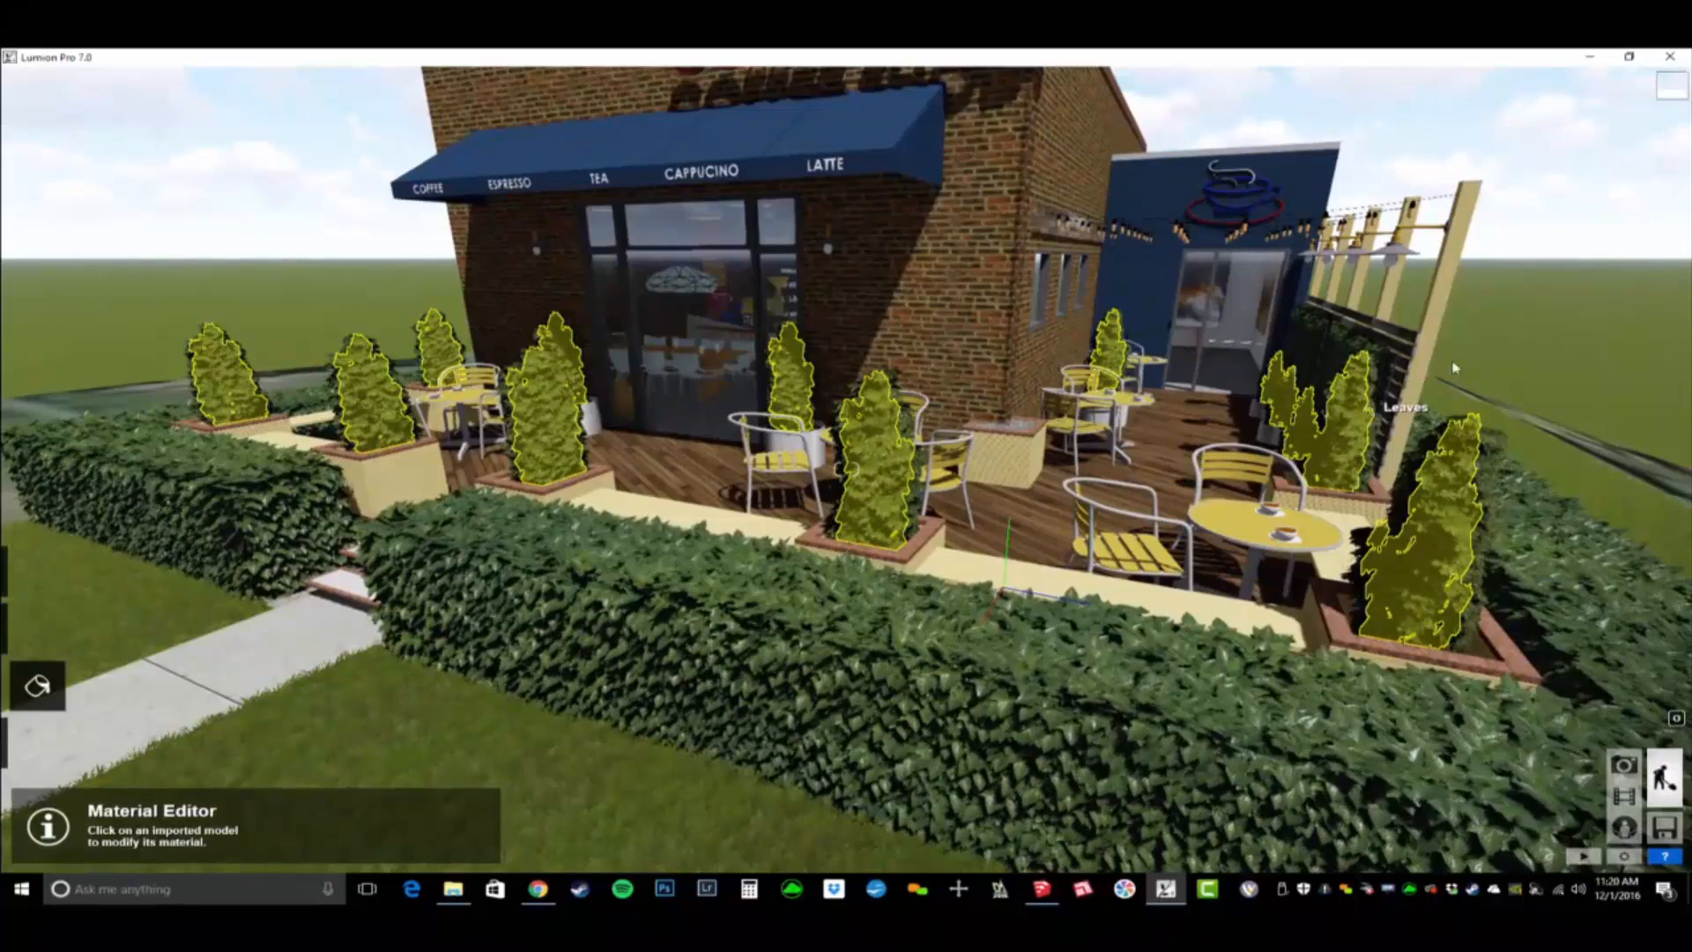
- Replace the coffee bean sign's [Metal Rusted]1 material with AgedBronze from the library's nature materials
right_click_drag(1073, 300, 1137, 115)
key("w")
key("w")
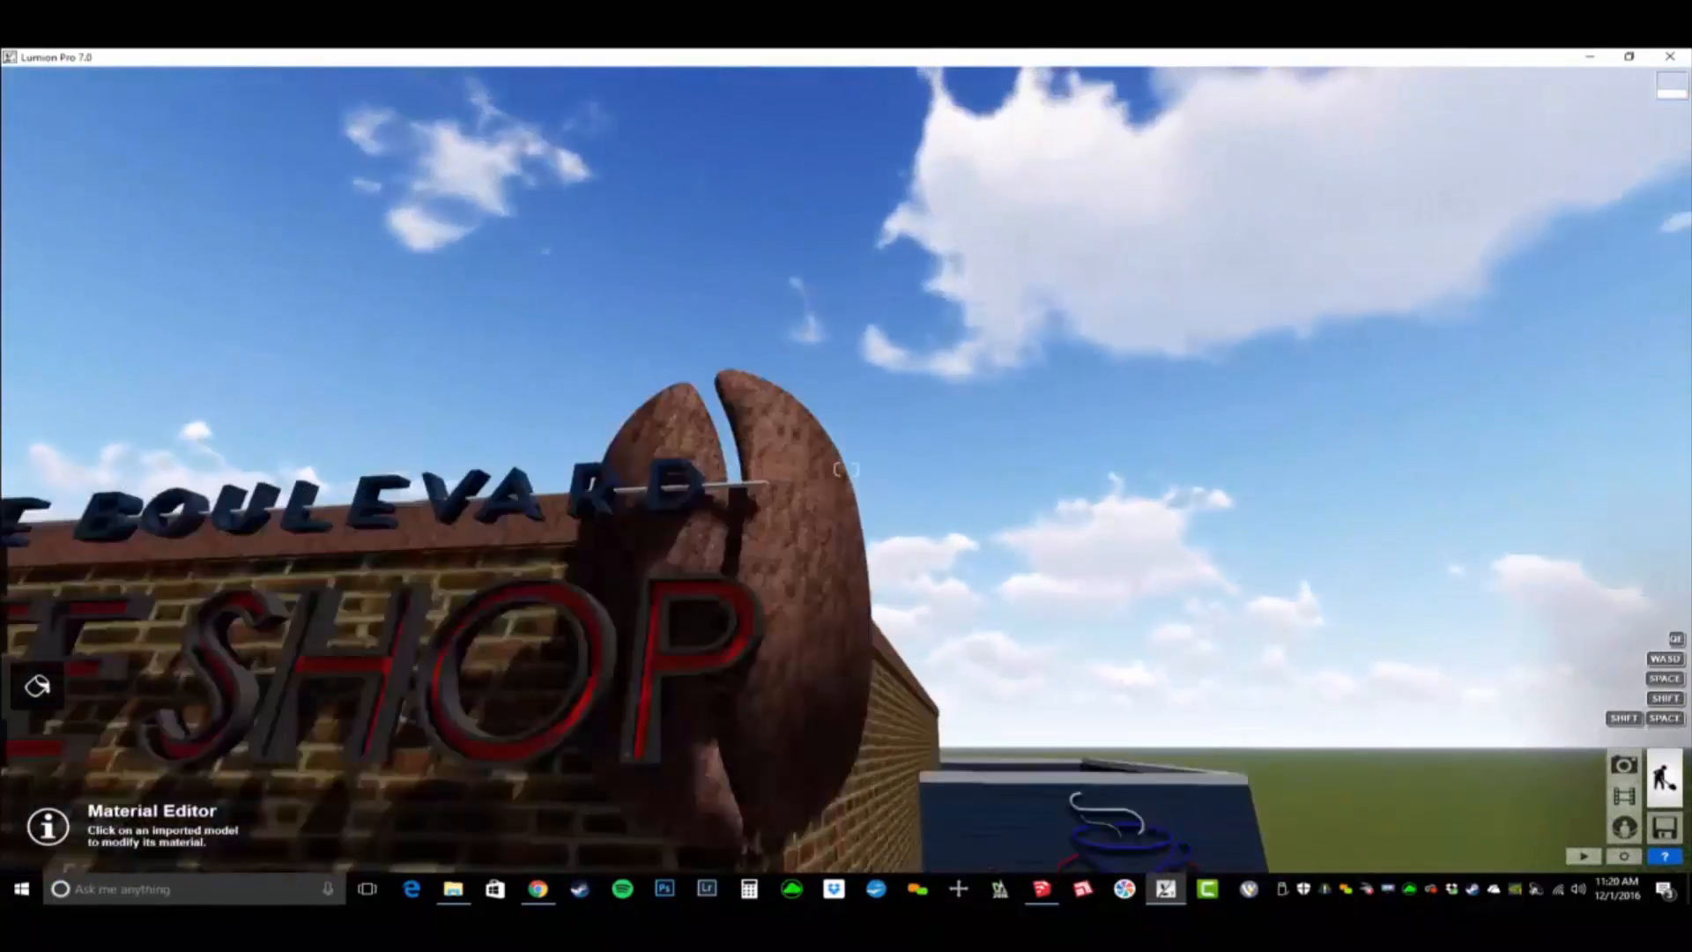
key("s")
right_click_drag(881, 318, 853, 412)
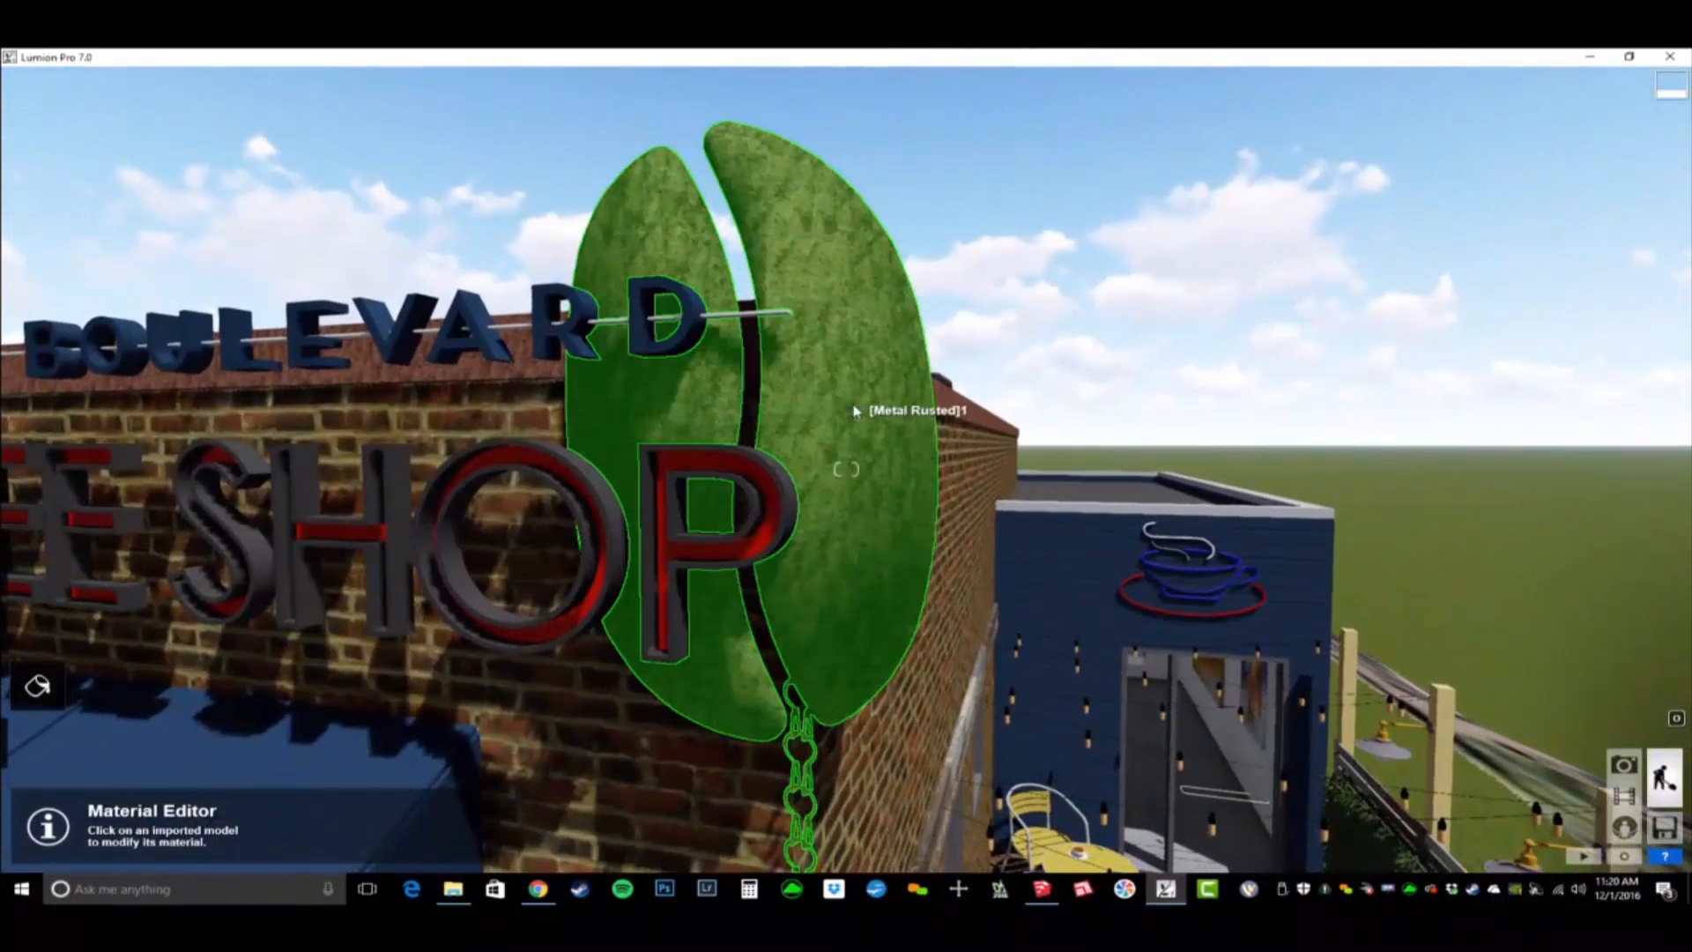
left_click(899, 450)
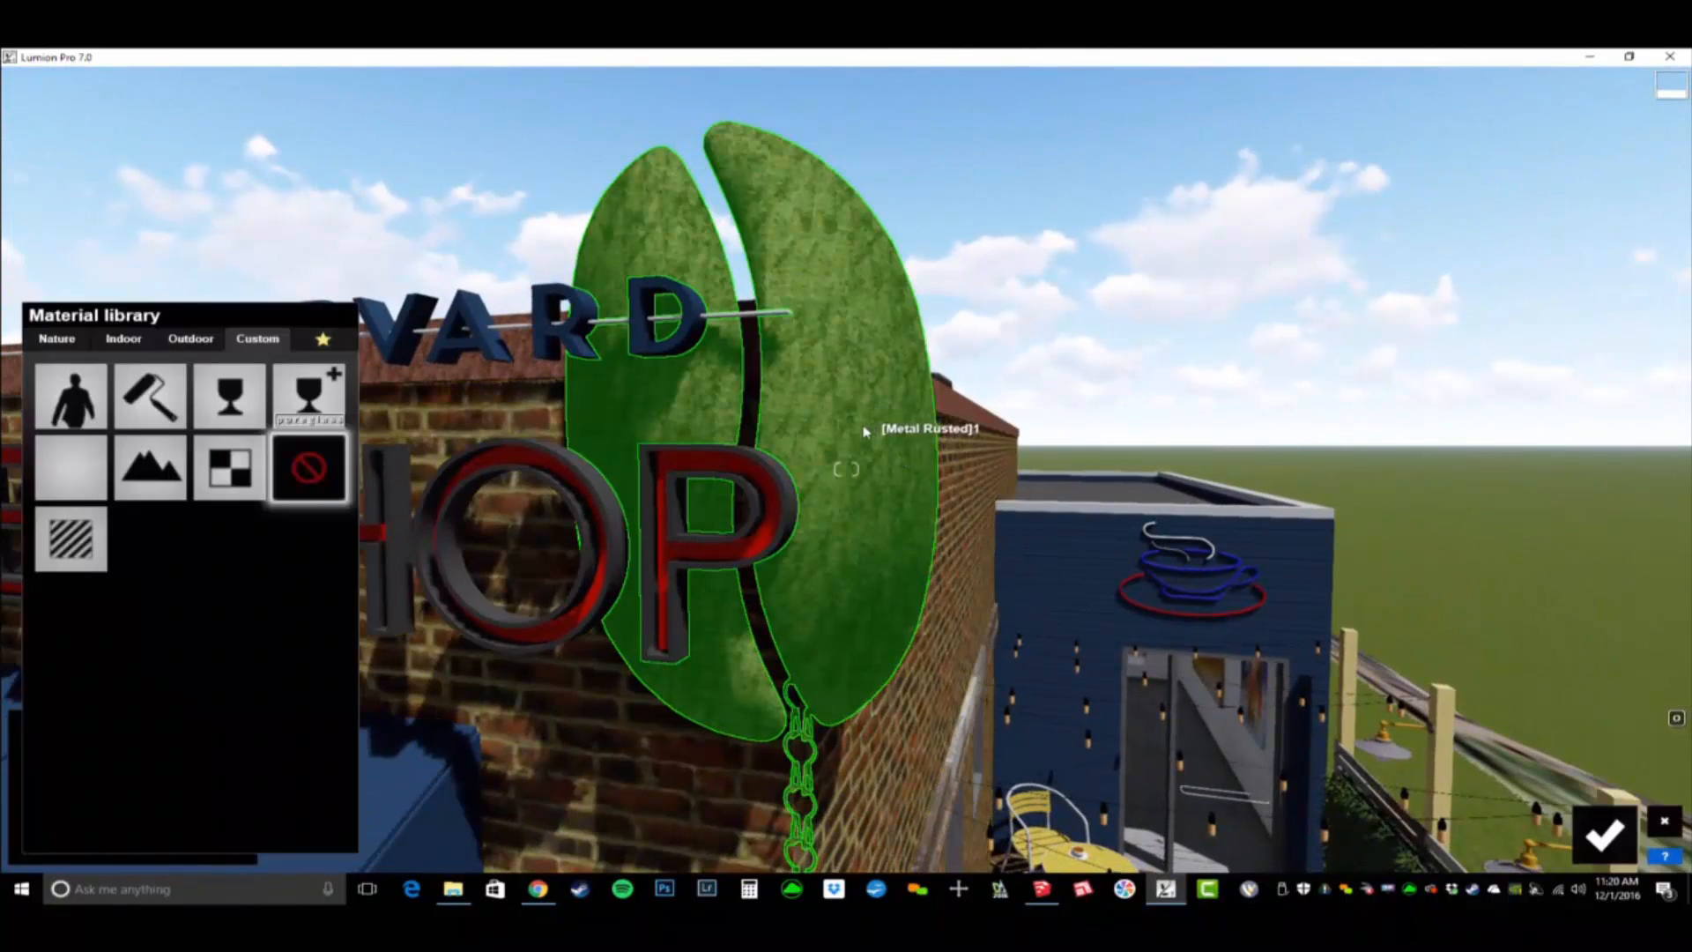
left_click(55, 340)
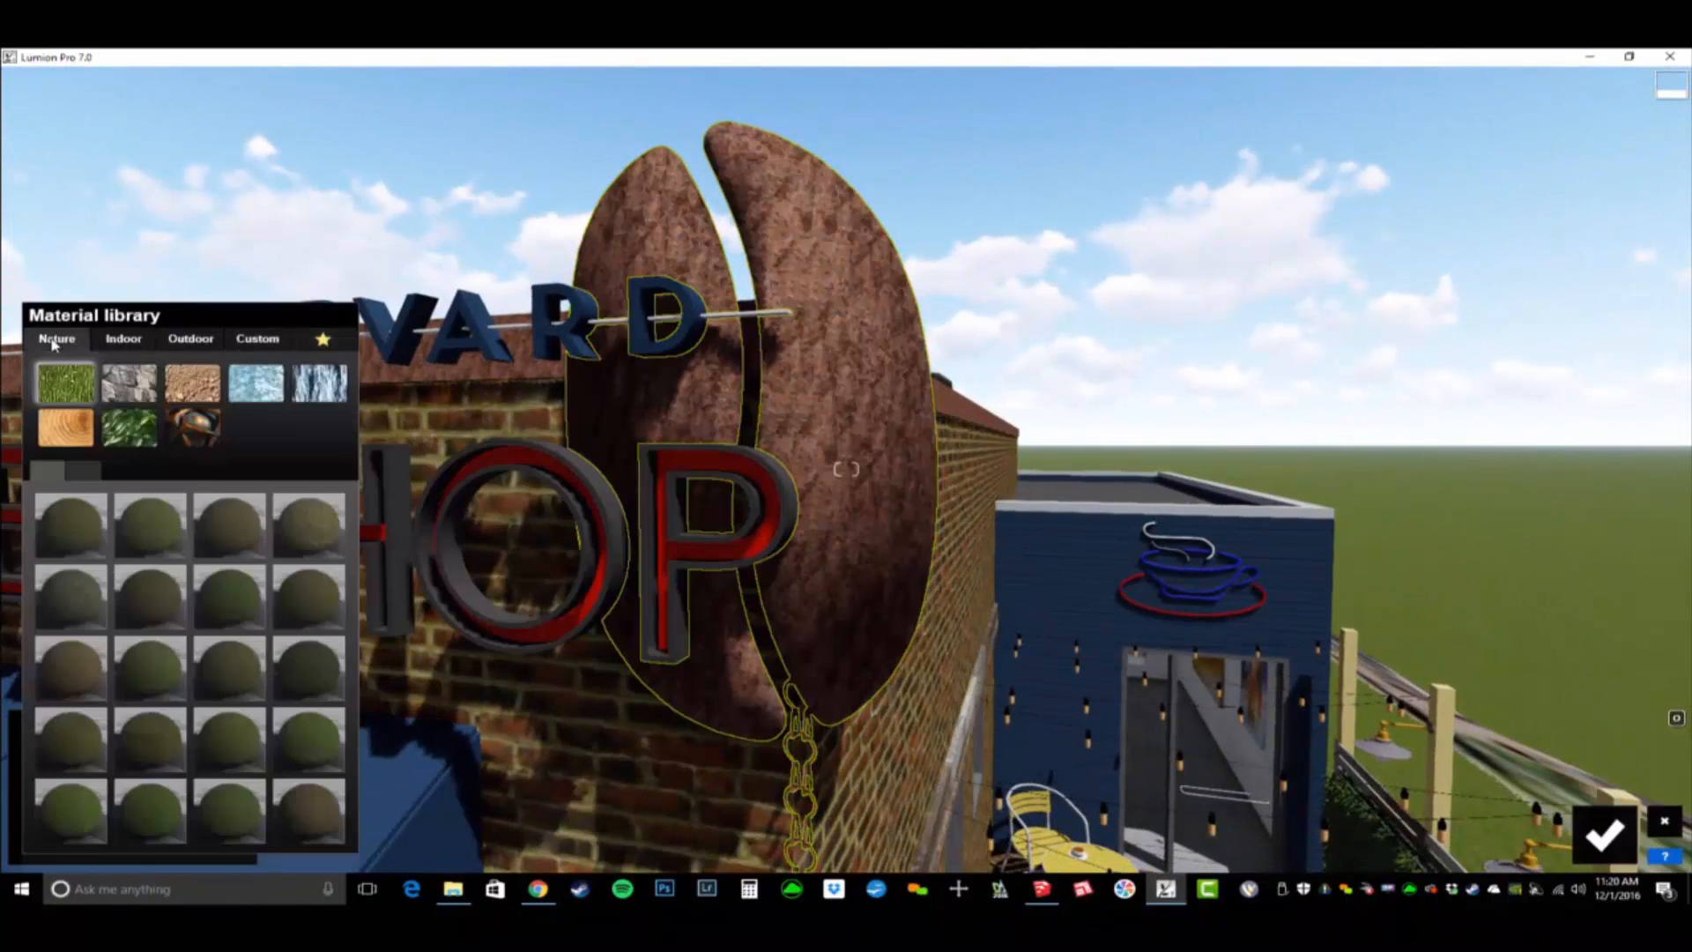
left_click(190, 428)
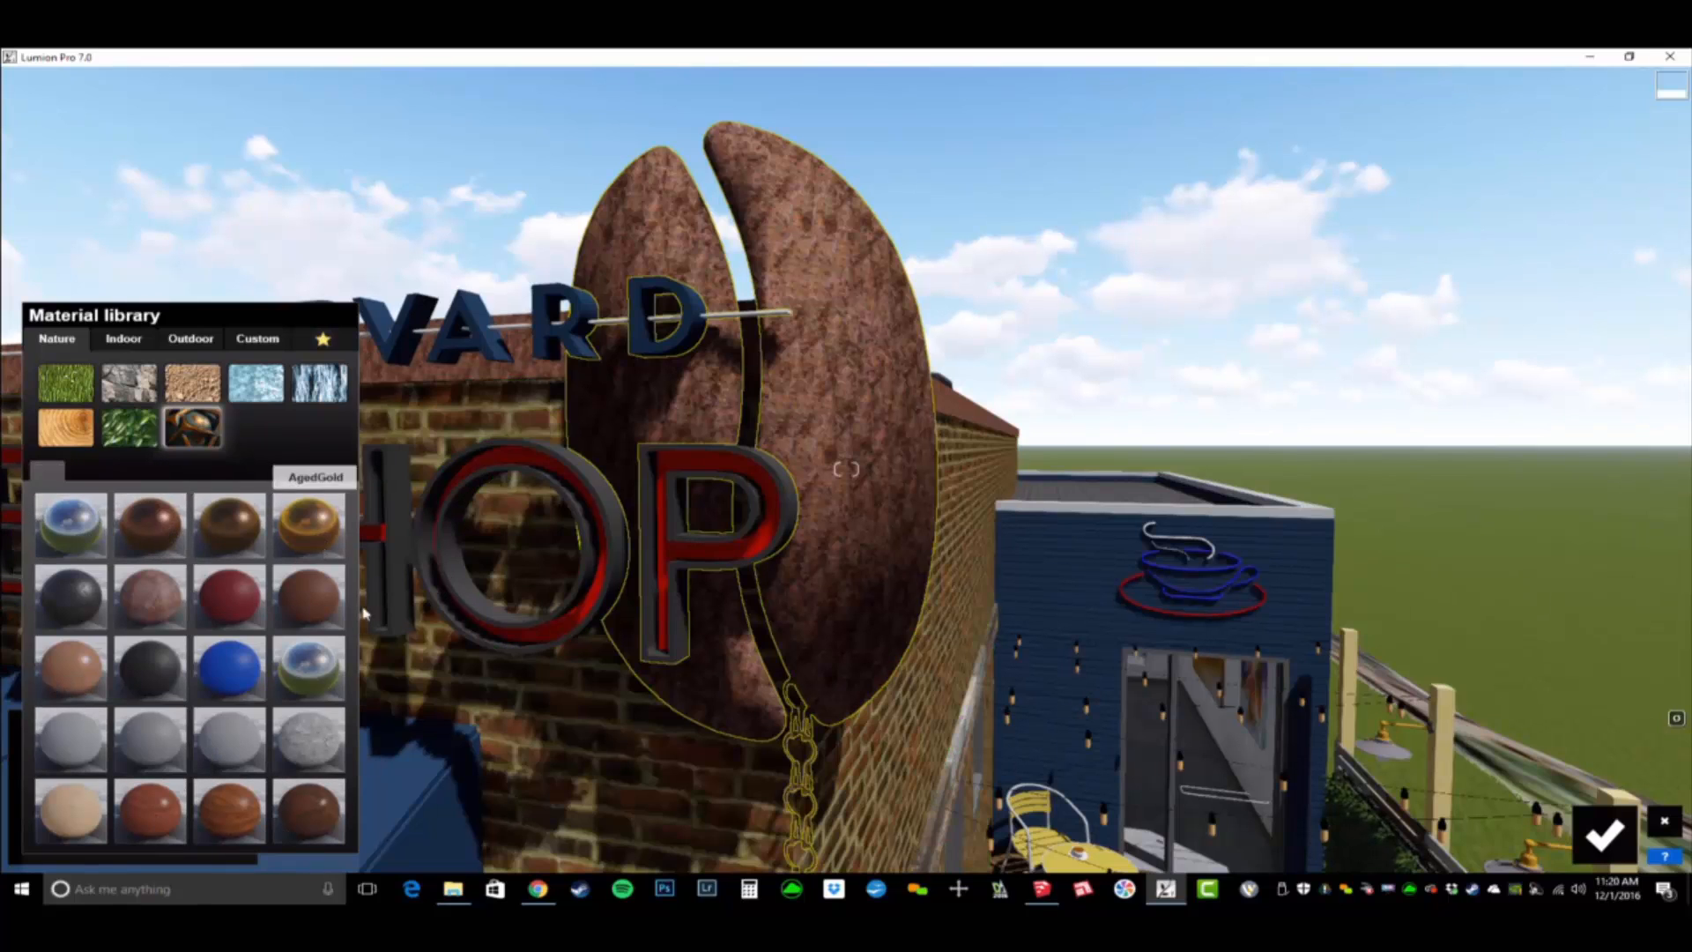
left_click(167, 542)
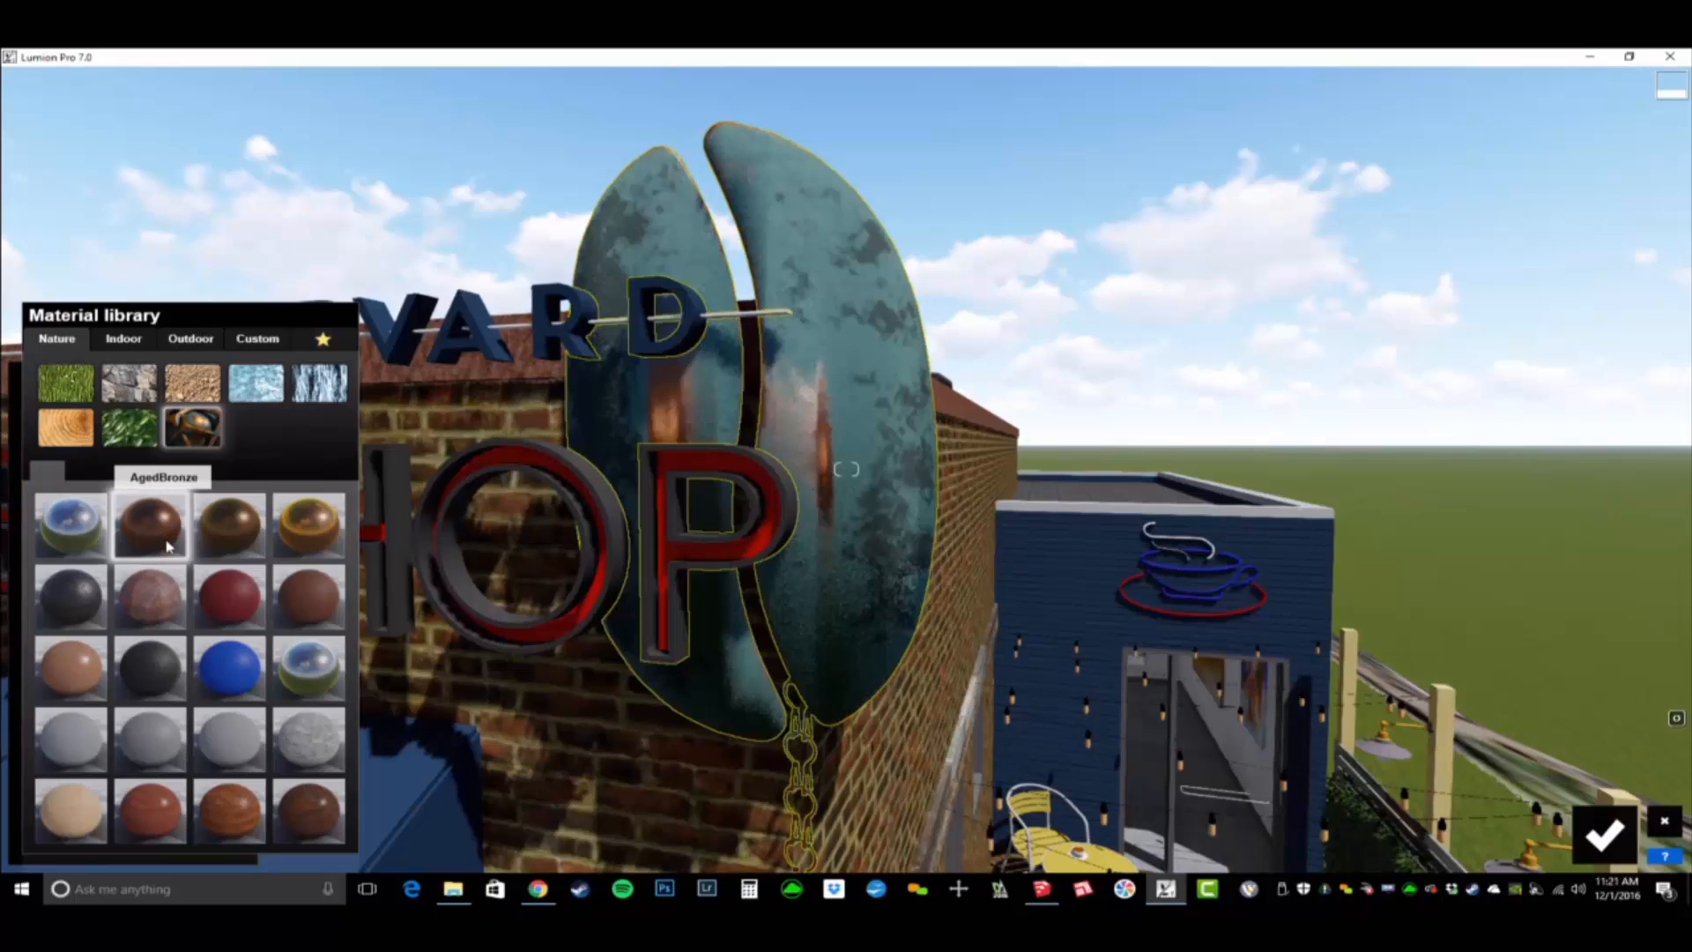
left_click(162, 532)
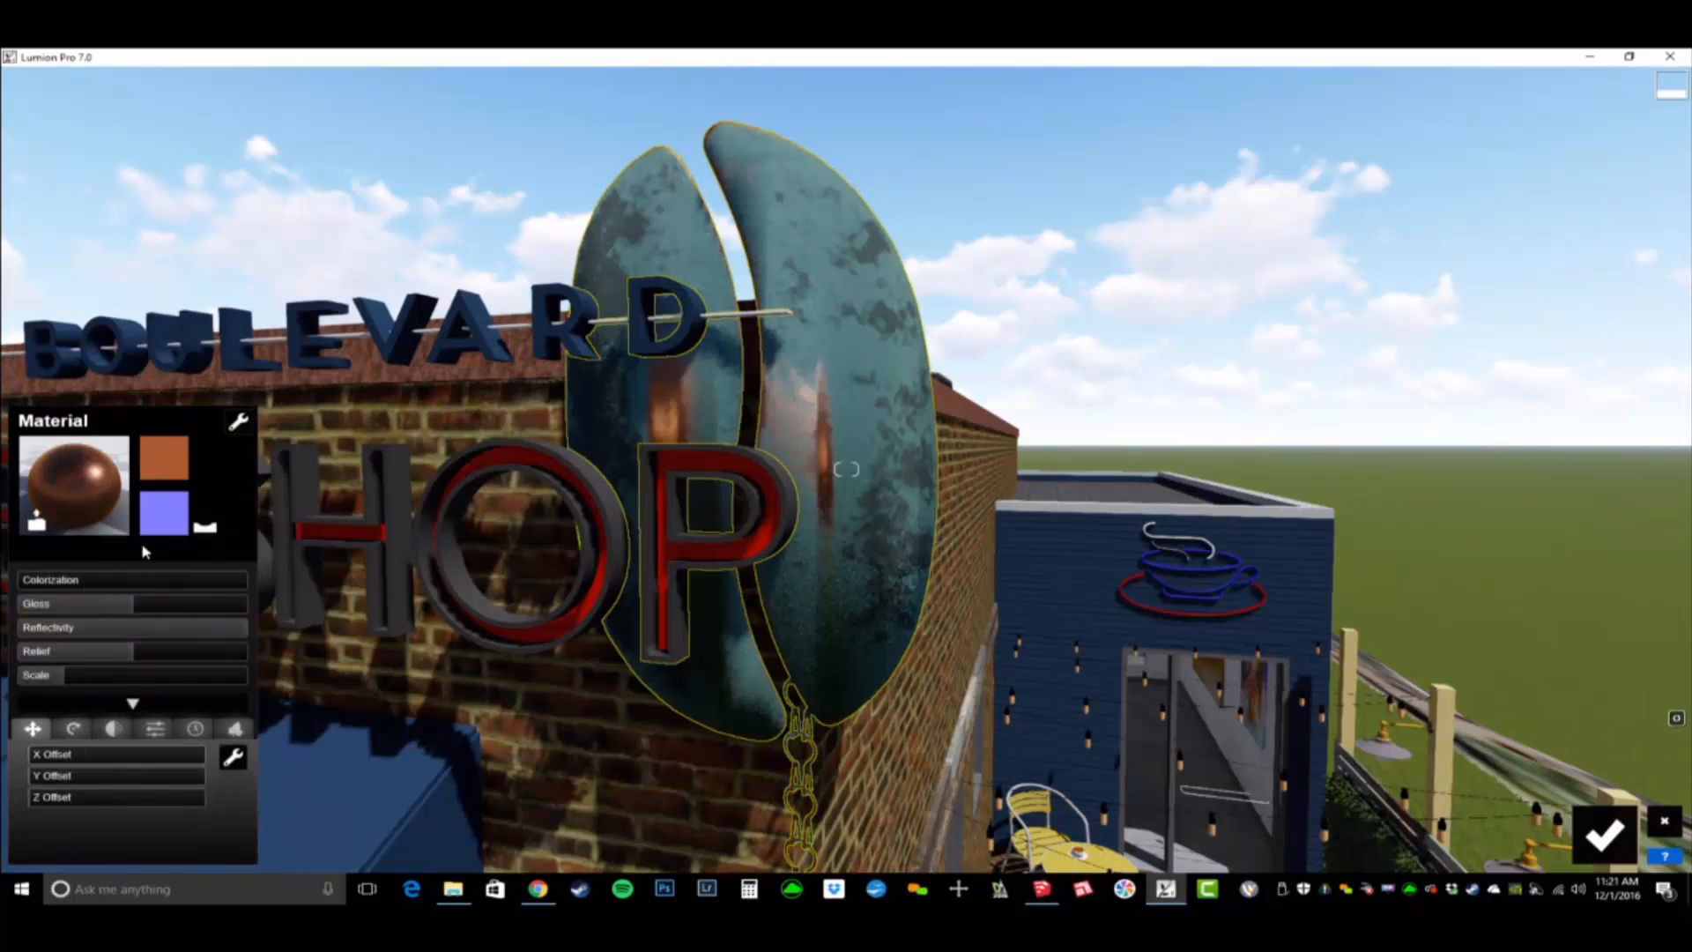
- Add partial colorization to the coffee bean sign's bronze and tint it a dark orange-brown, R 82 G 44 B 17
left_click(50, 582)
left_click(361, 575)
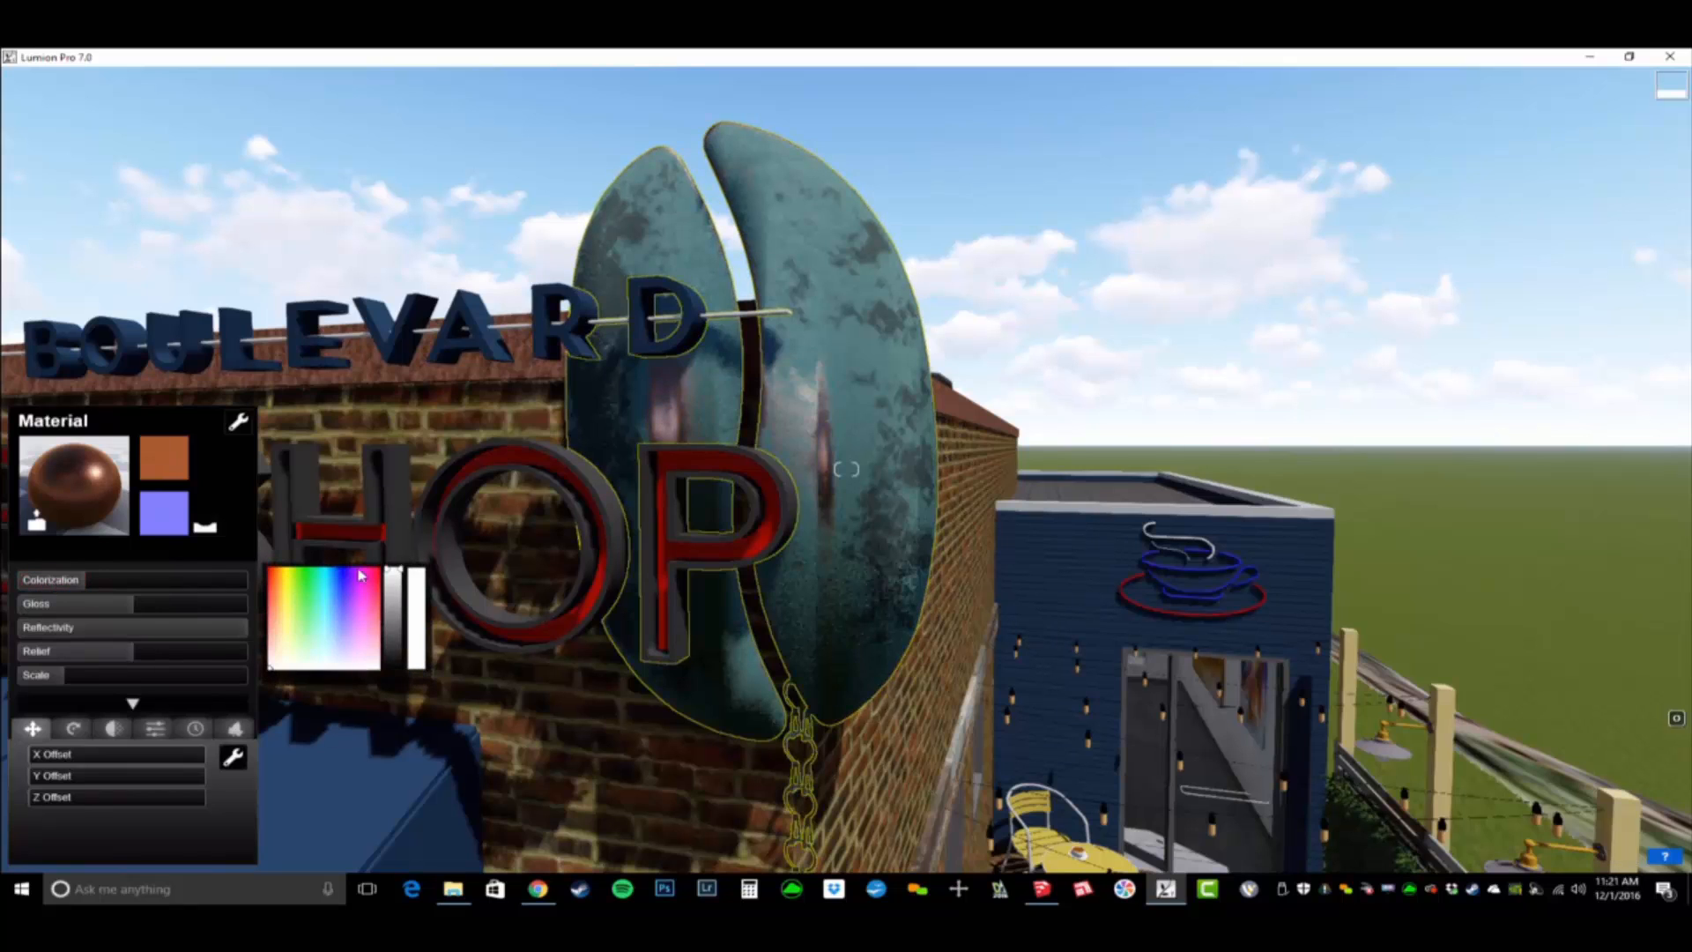
left_click(274, 608)
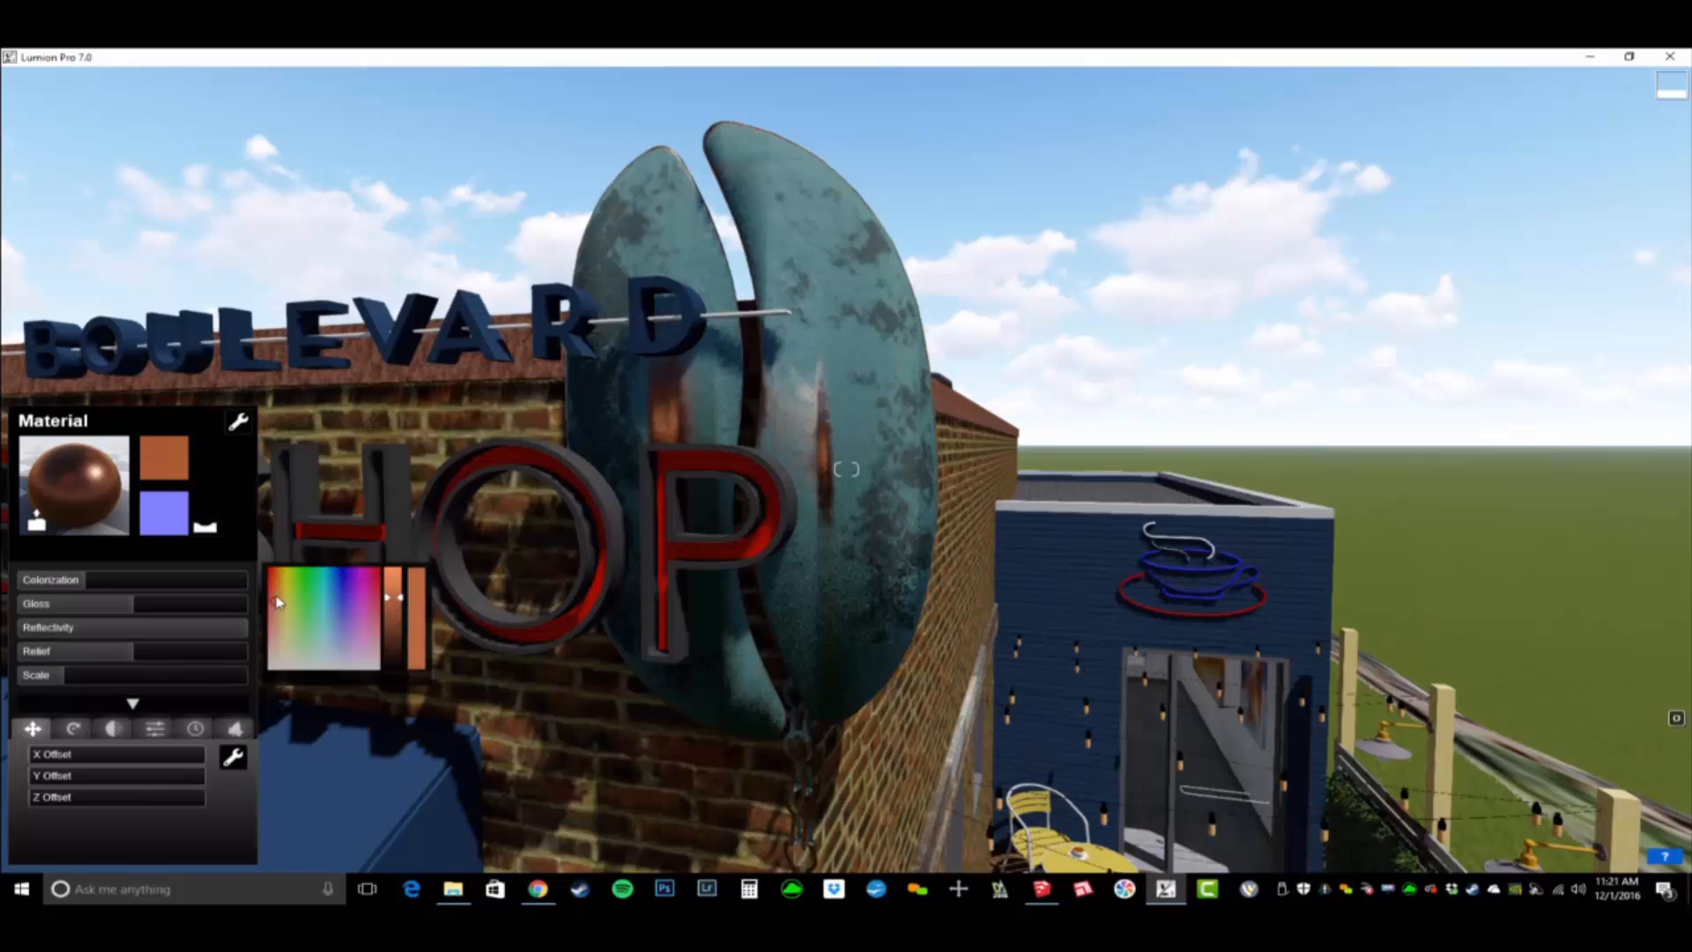
left_click_drag(393, 626, 401, 640)
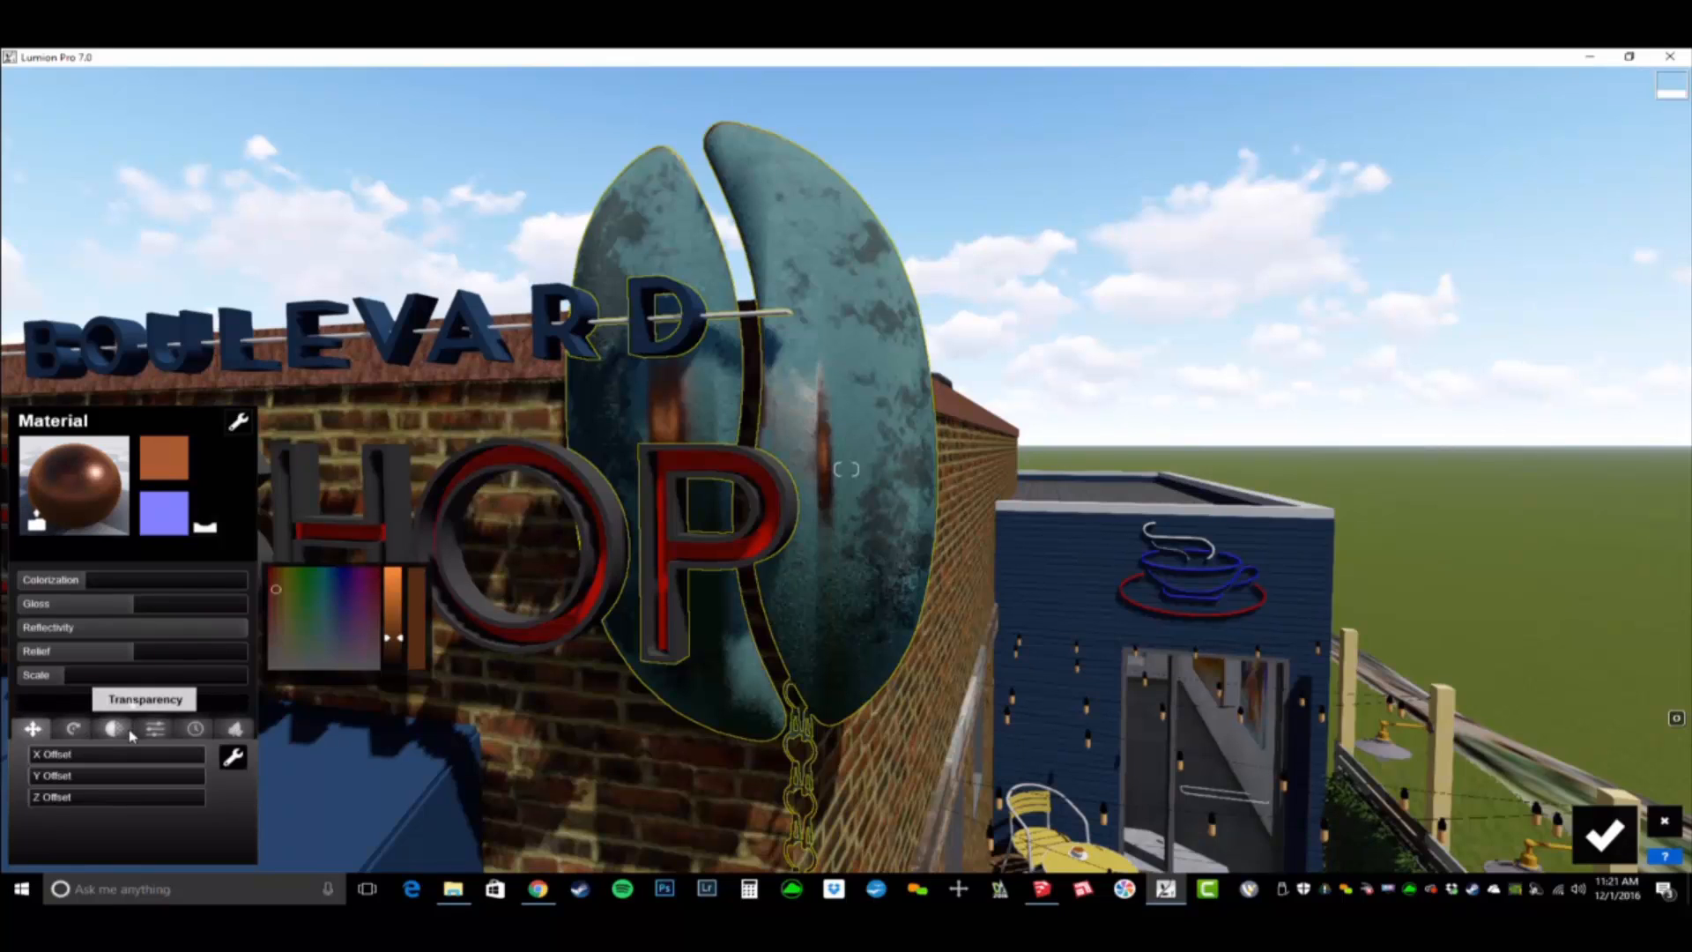
- Reduce the weathering of the coffee bean sign's bronze to zero and check the finish from the side
left_click(155, 729)
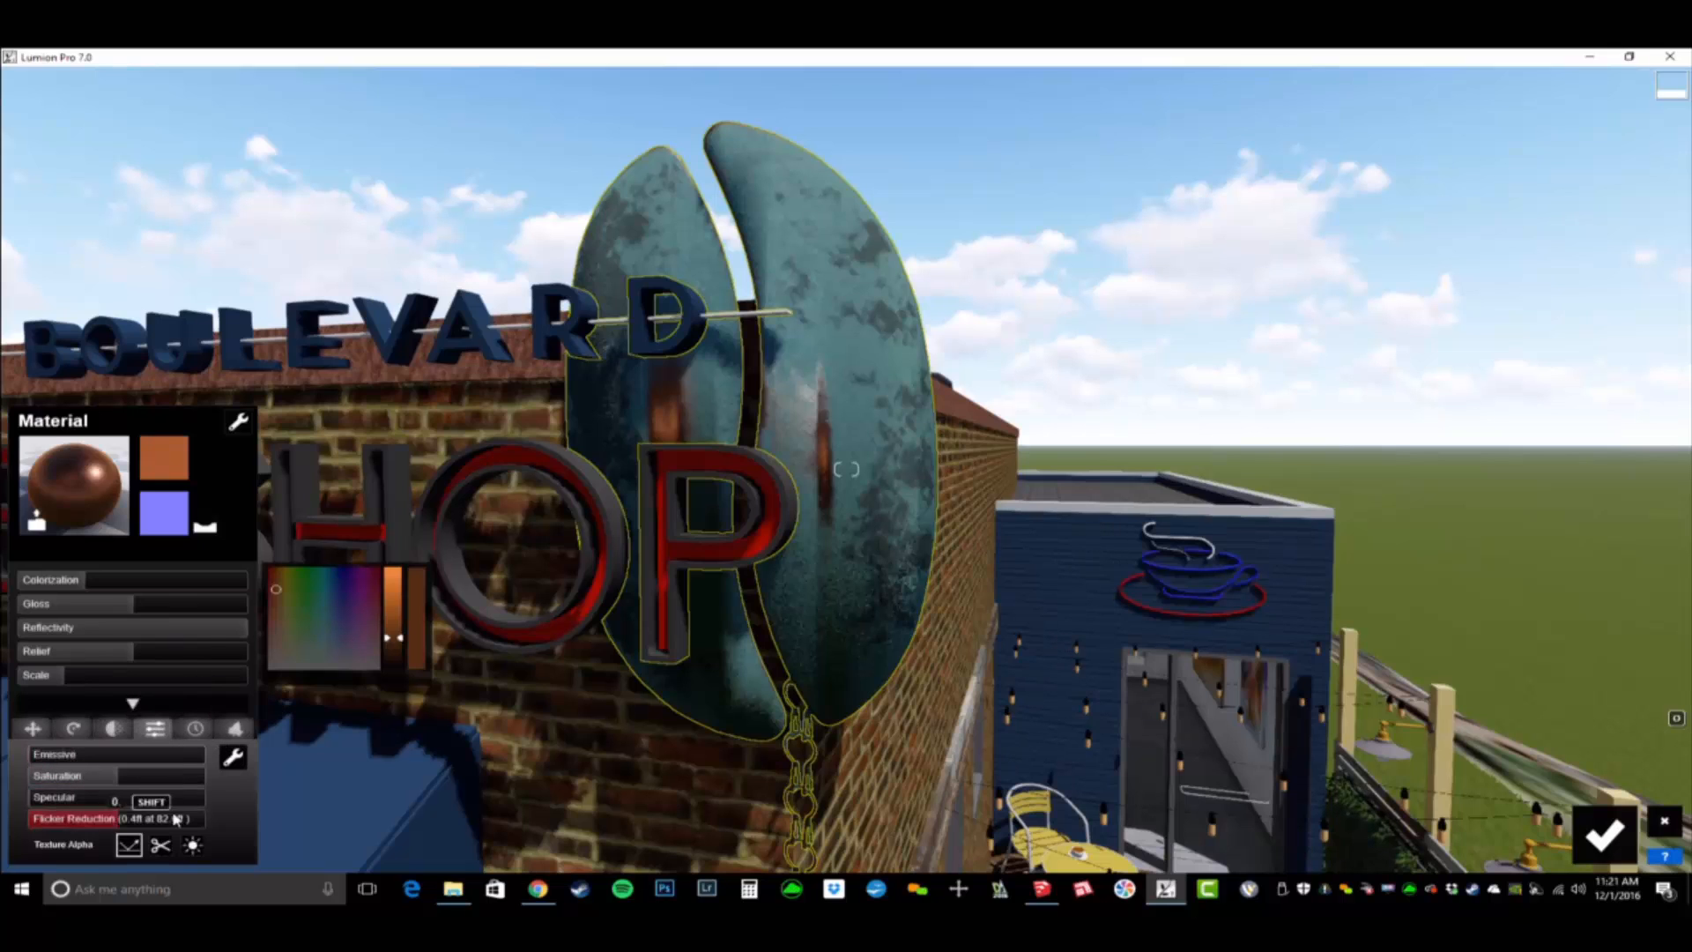
left_click(194, 730)
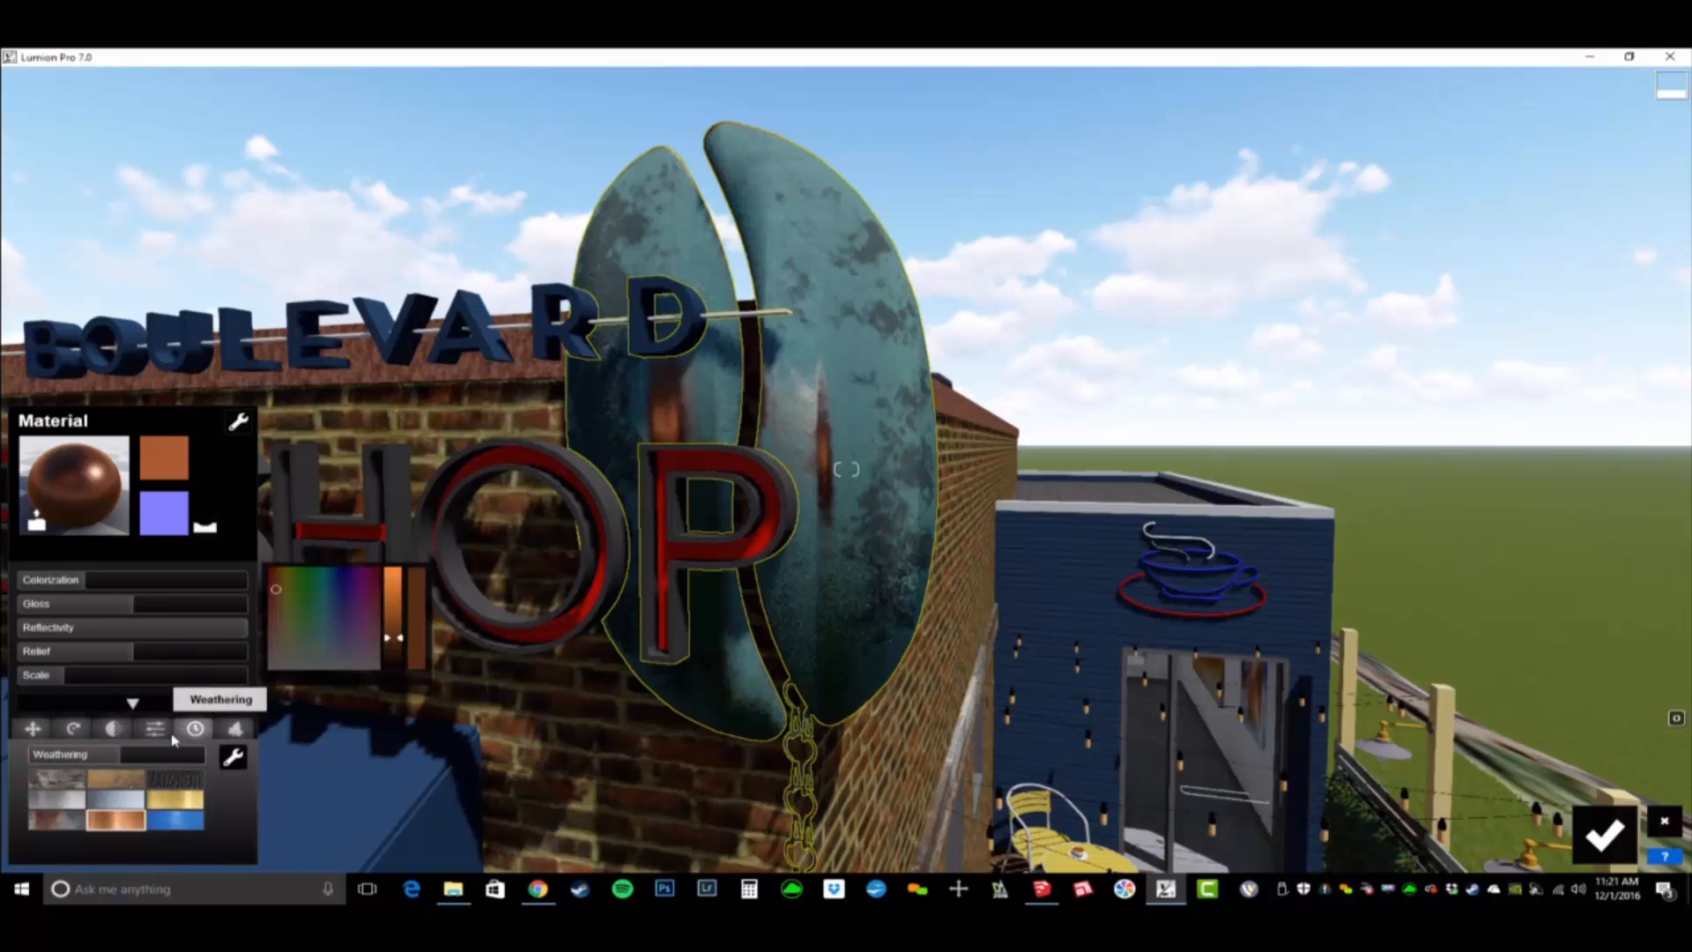
left_click_drag(115, 756, 3, 772)
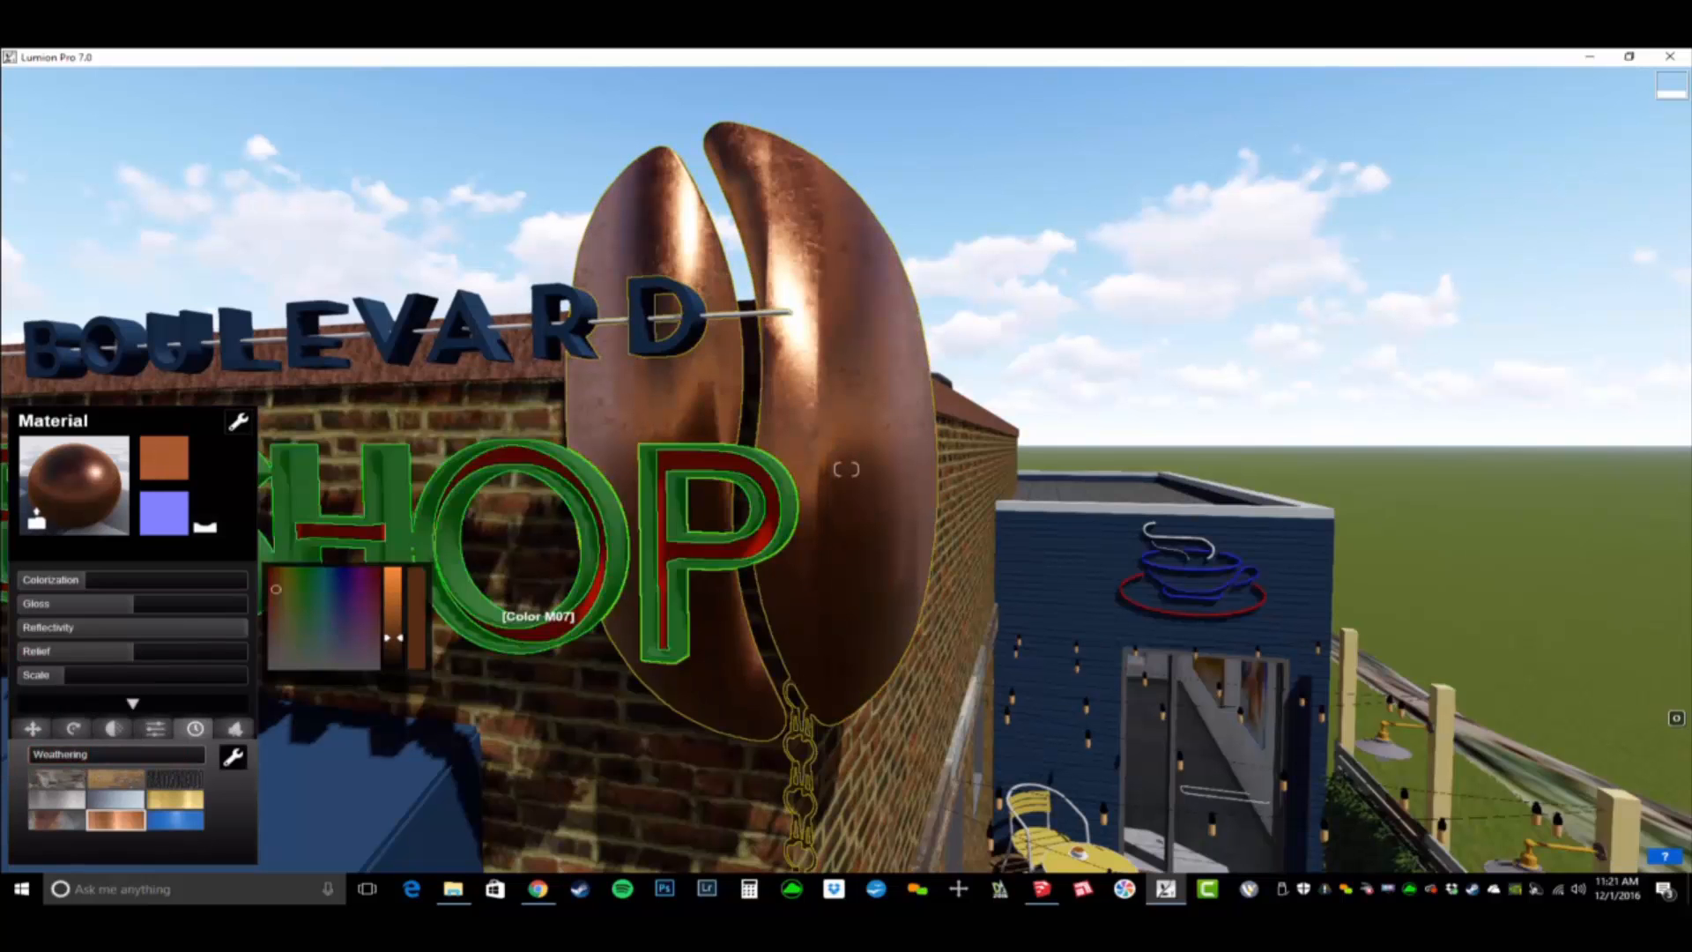
right_click_drag(533, 612, 257, 596)
key("d")
key("d")
key("a")
key("w")
key("d")
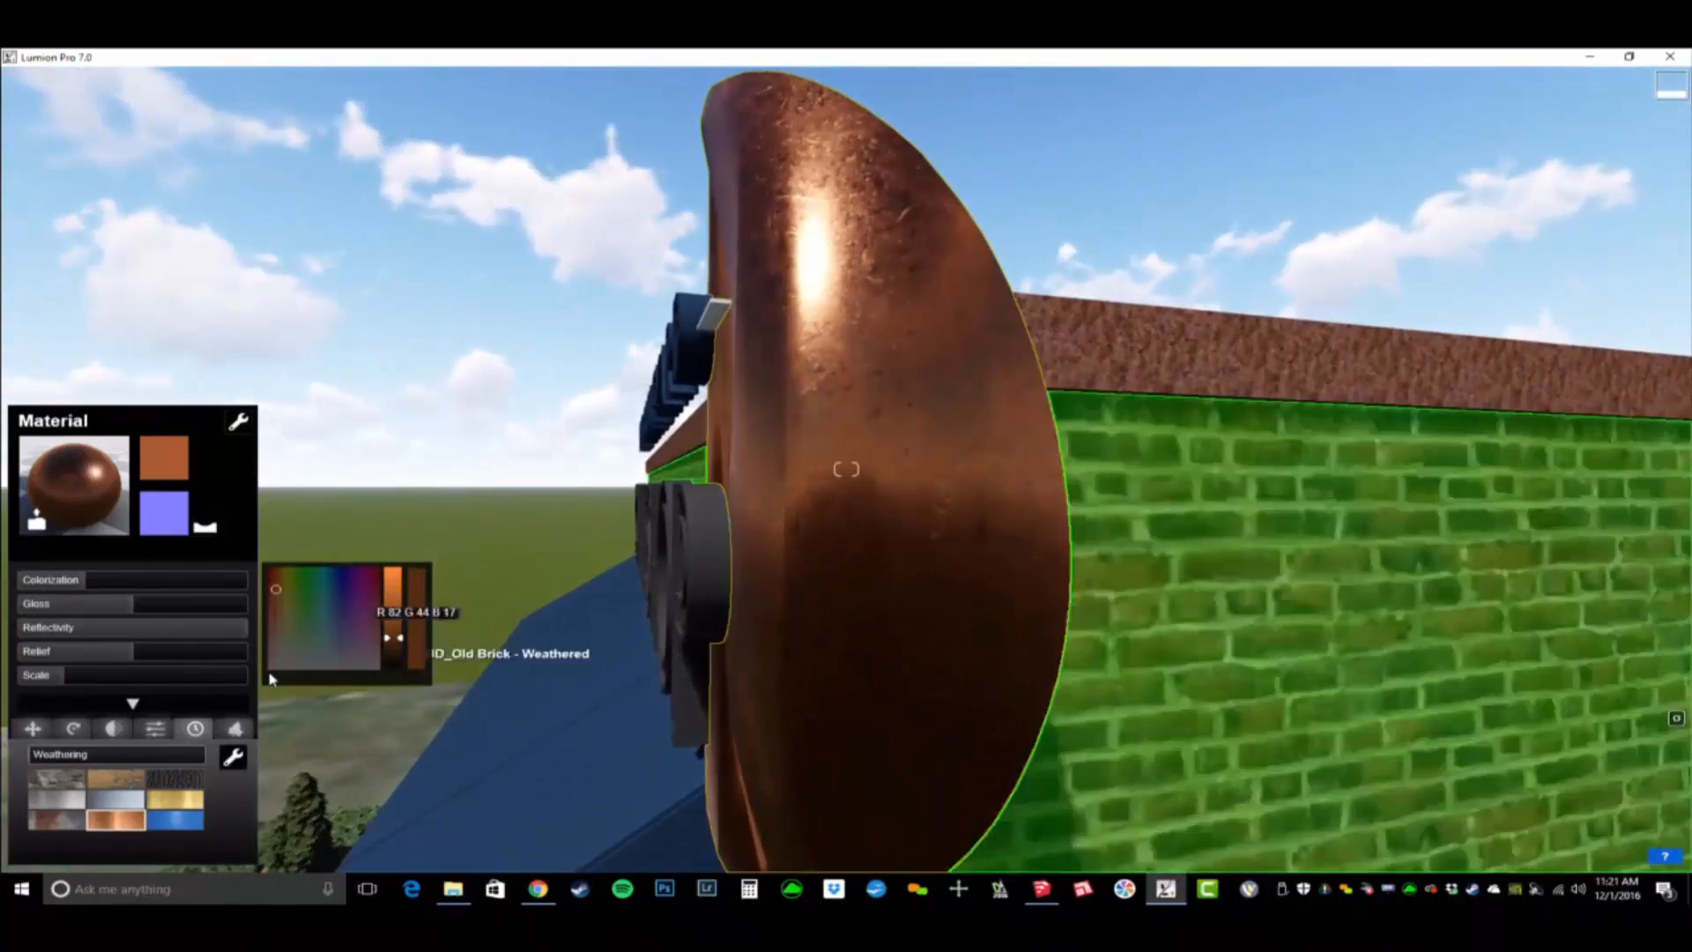
- Set the coffee bean sign's bronze weathering to 0.5, judging the patina close up and from farther back
left_click_drag(33, 753, 41, 752)
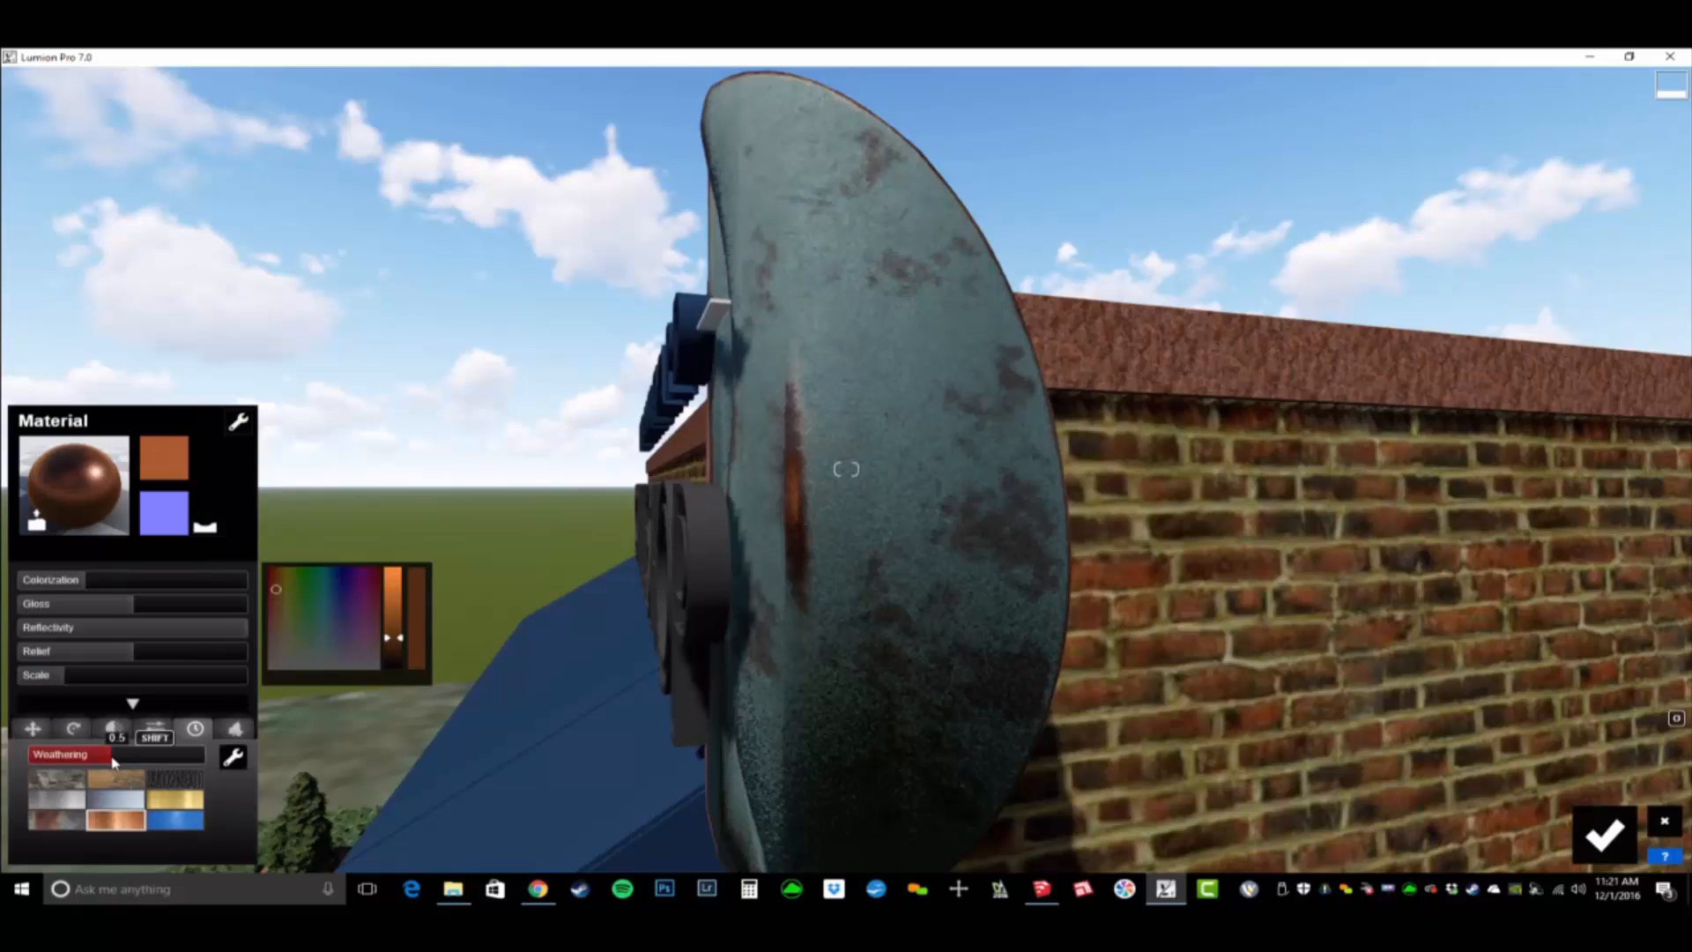
mouse_move(137, 768)
left_mouse_down()
mouse_move(176, 772)
mouse_move(134, 771)
left_mouse_up()
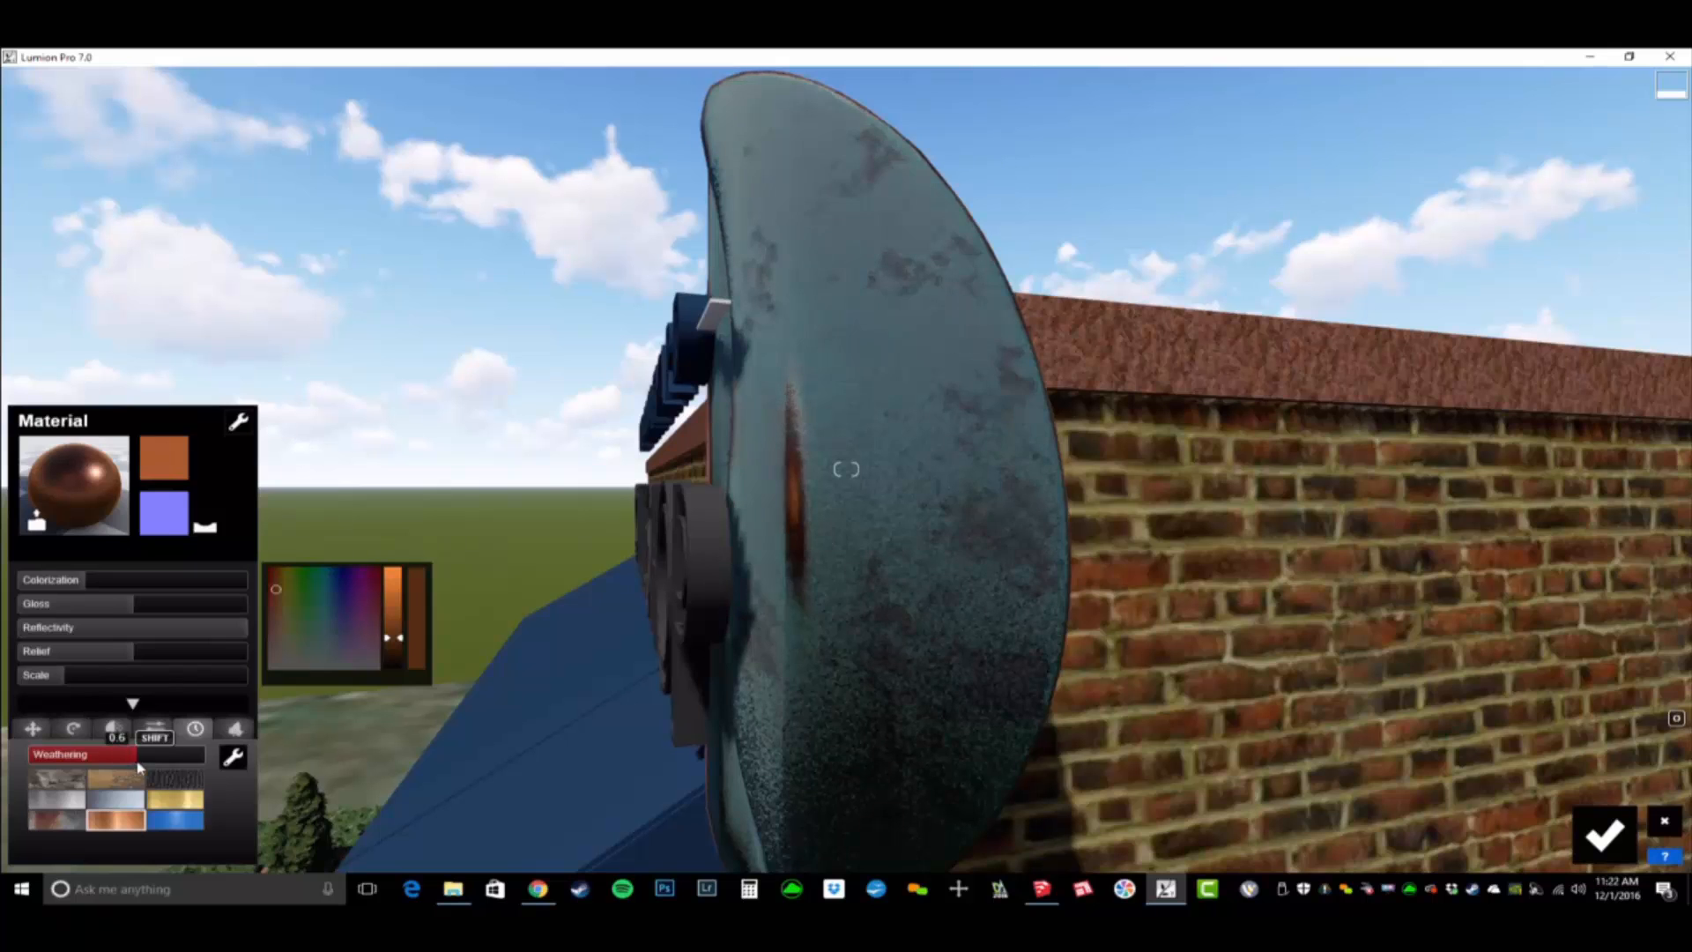
right_click_drag(597, 665, 352, 758)
key("s")
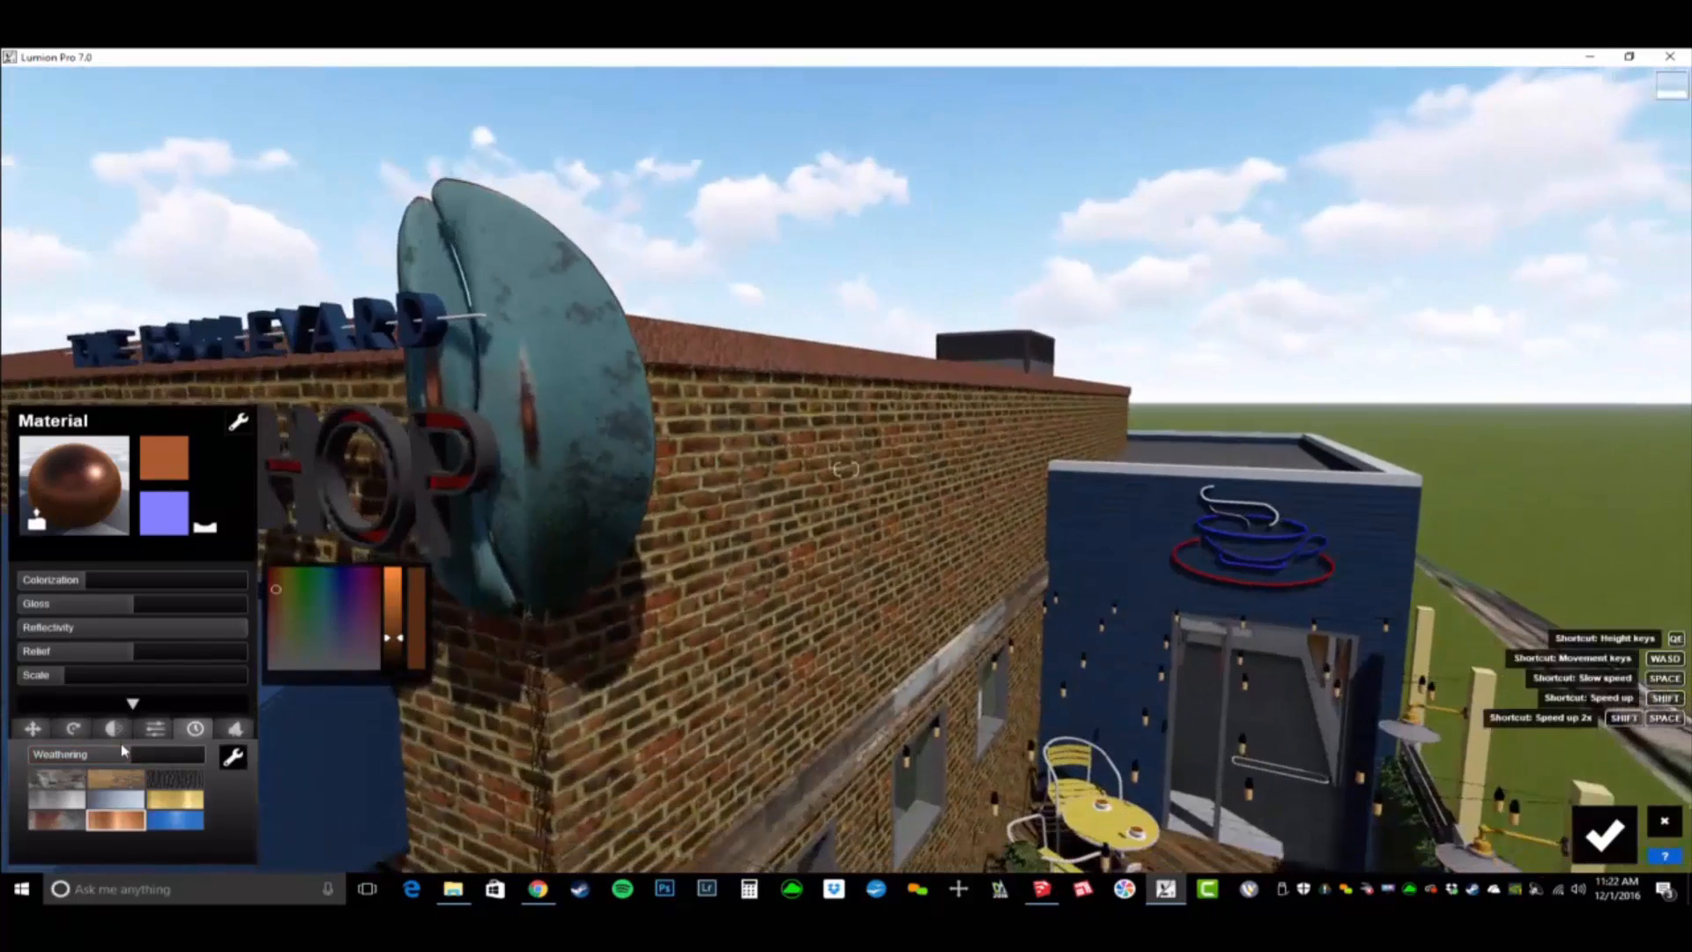
left_click(102, 763)
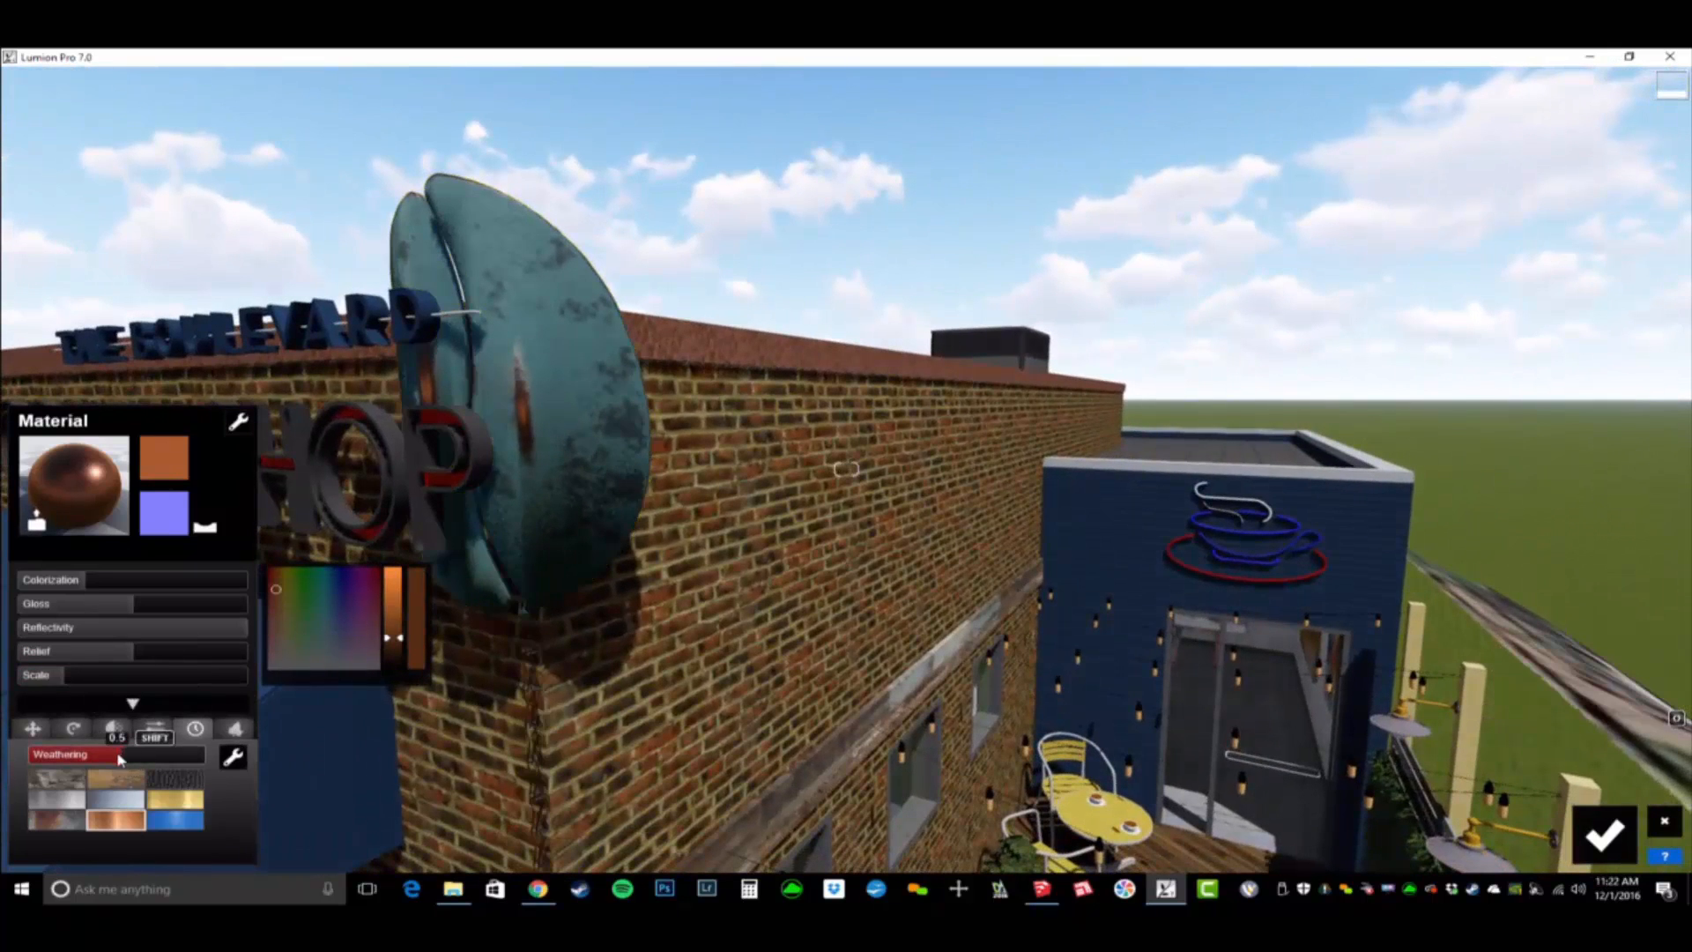
- Apply the dark aged metal from the library's nature materials to the coffee roaster's black body, [Color_007], inside the shop
key("s")
right_click_drag(529, 696, 553, 725)
key("a")
key("e")
key("w")
key("e")
key("w")
key("w")
key("s")
key("d")
key("d")
key("s")
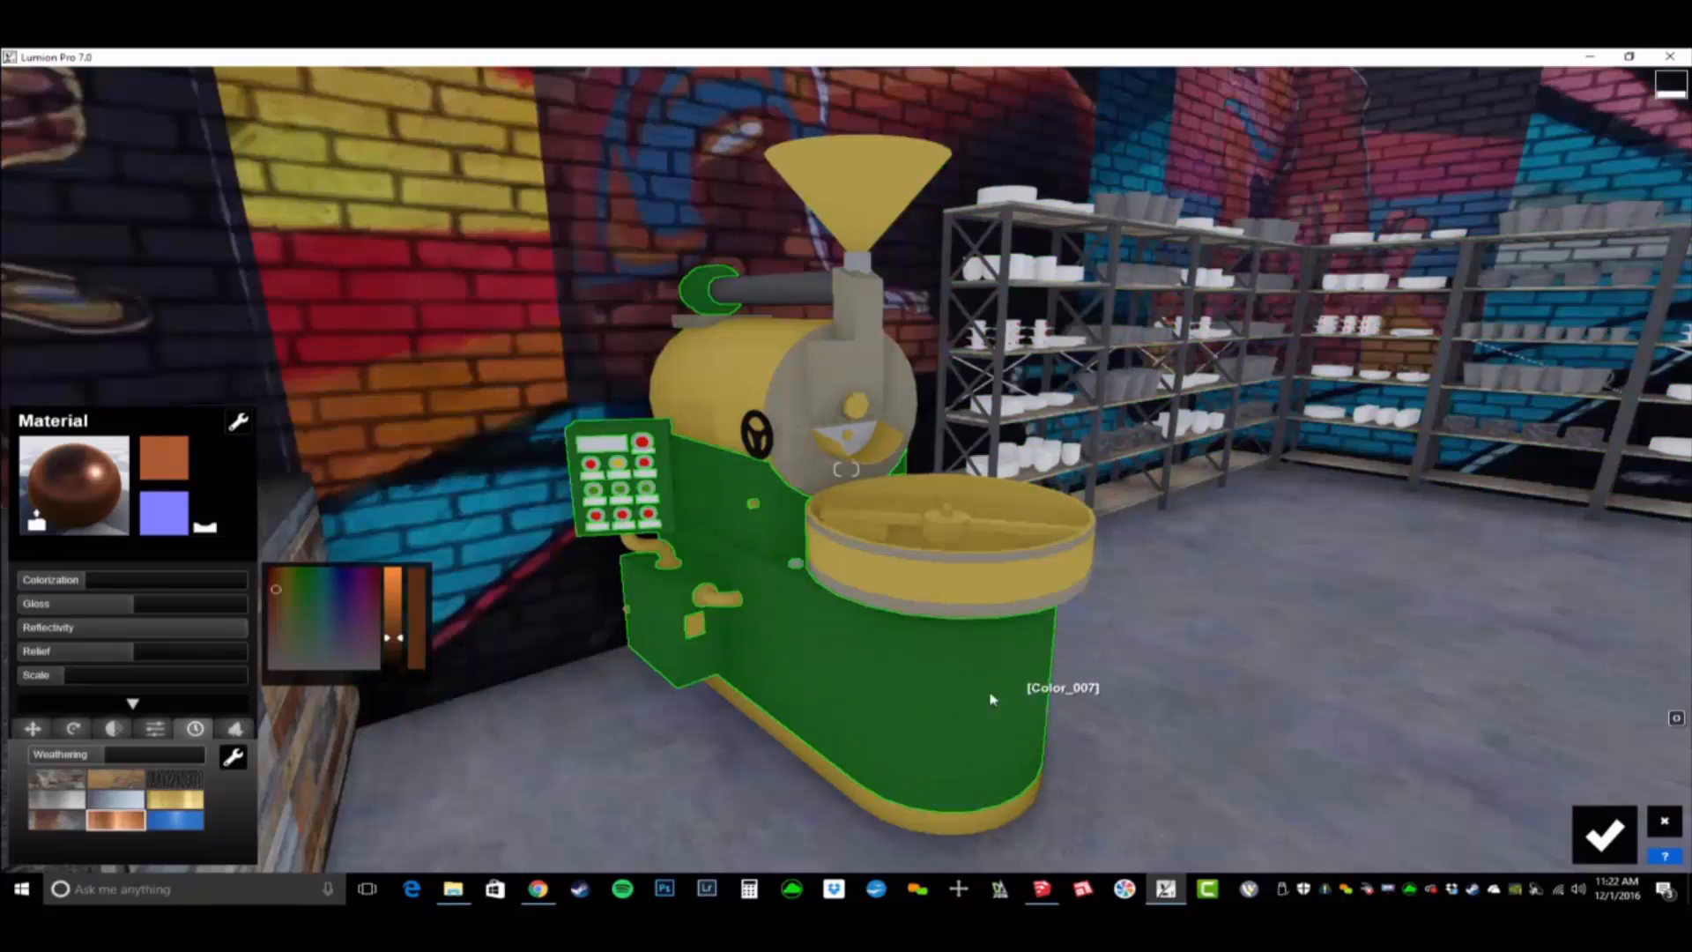
left_click(962, 707)
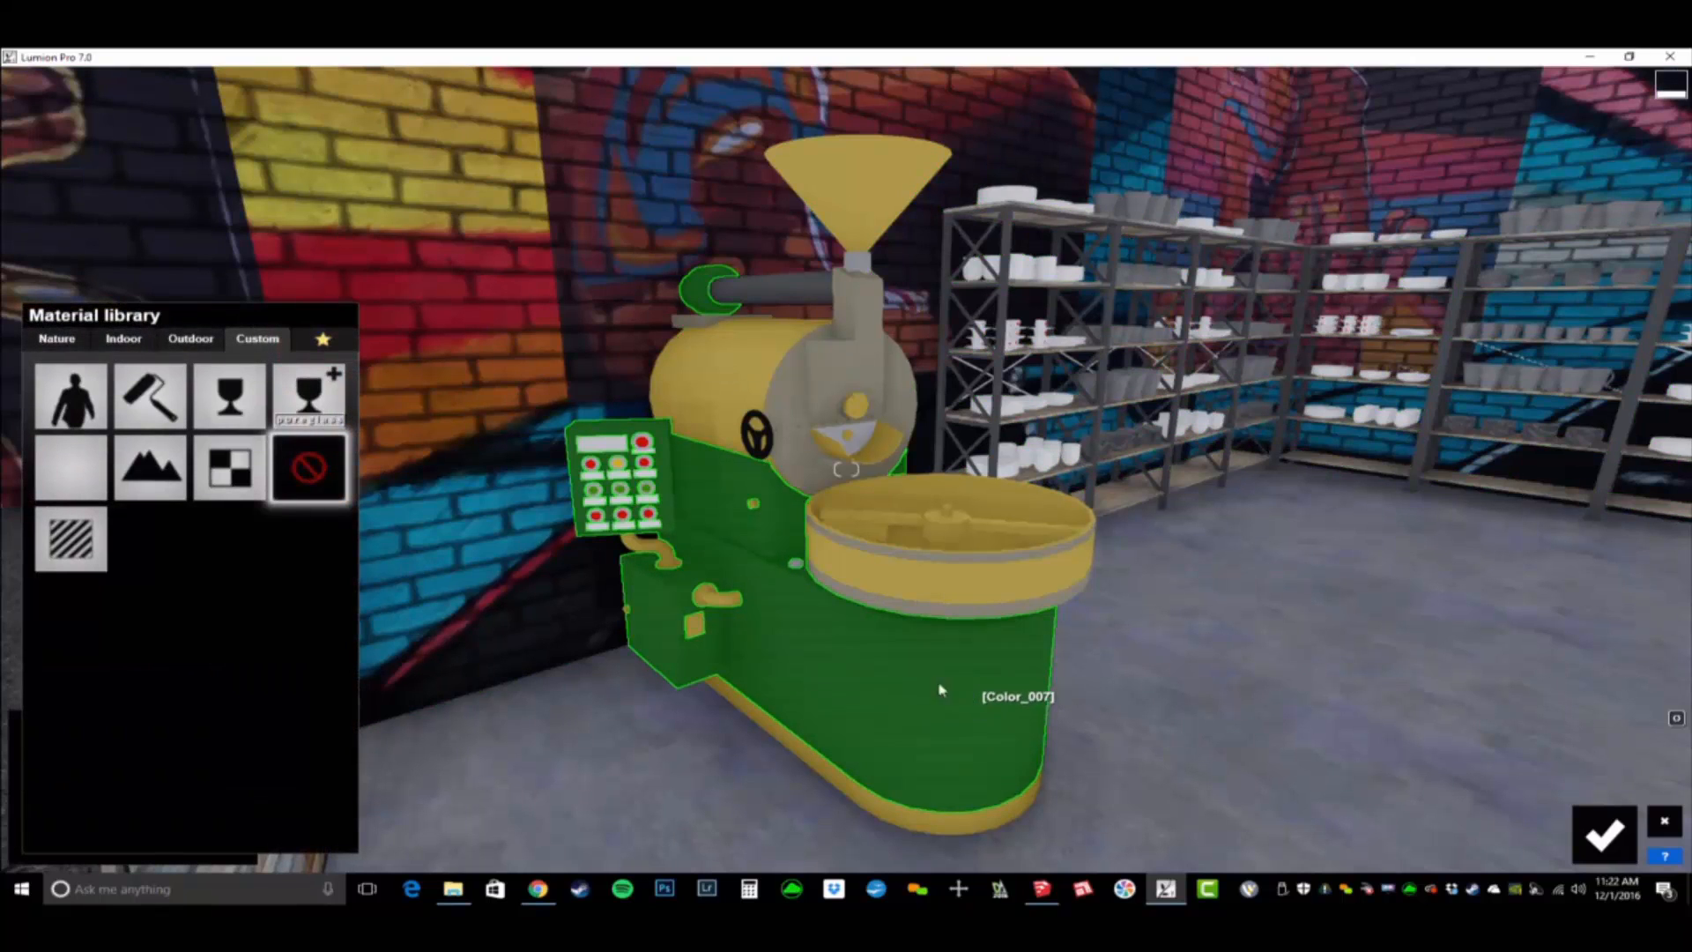
left_click(56, 338)
left_click(192, 427)
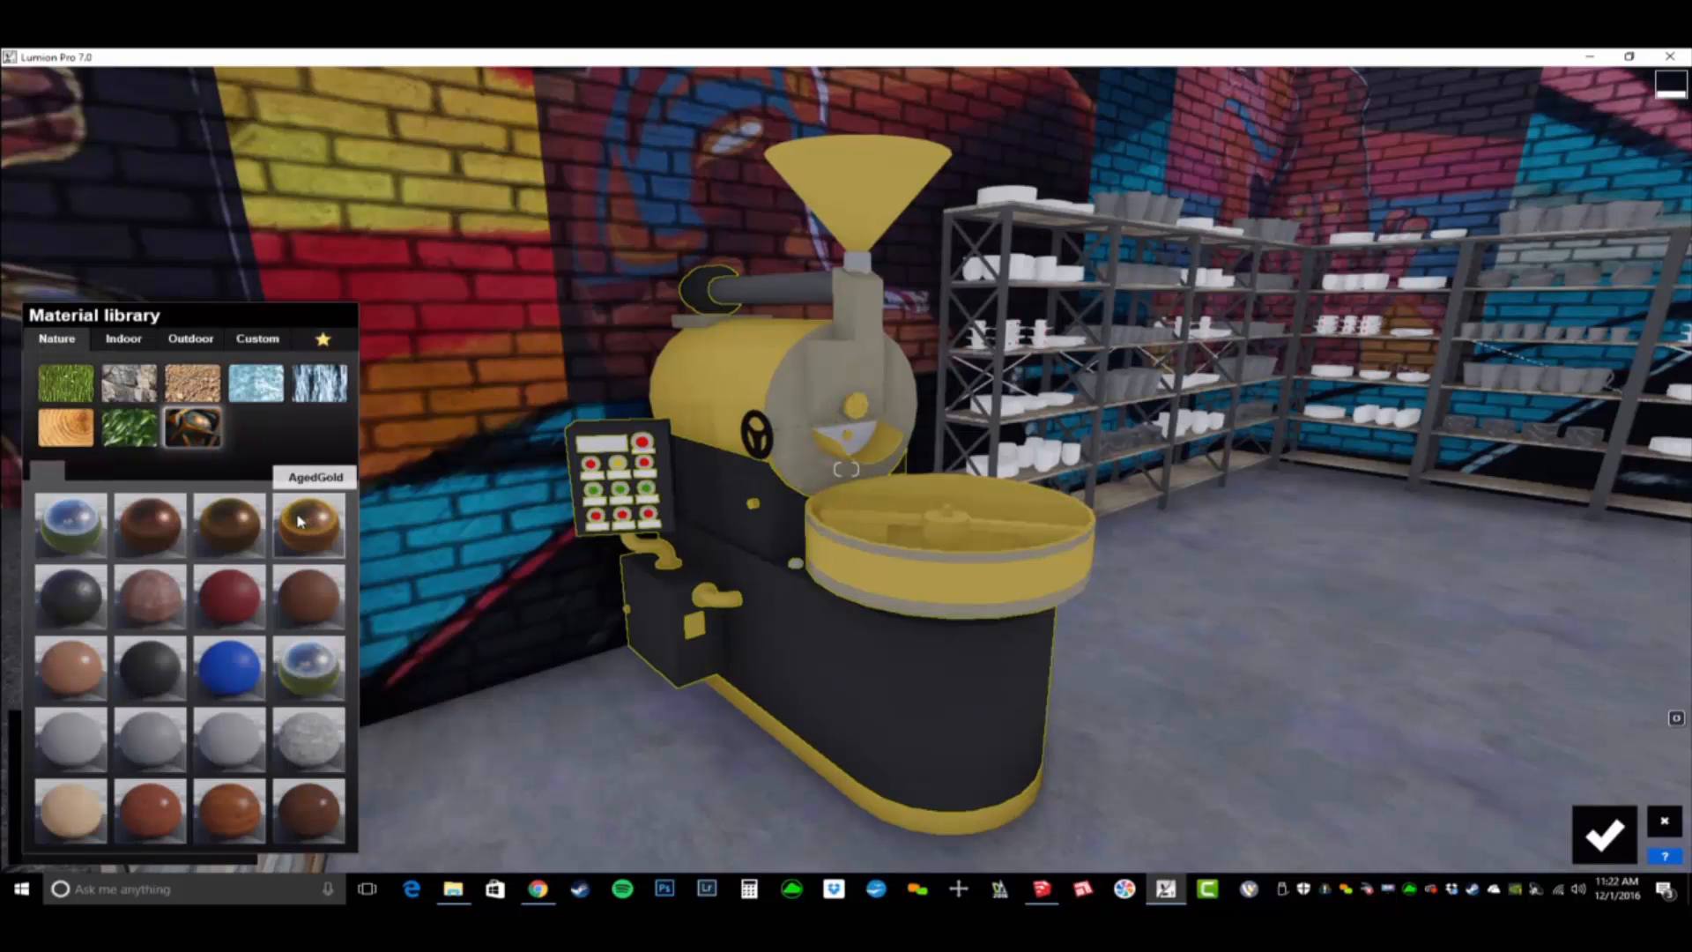
left_click(790, 659)
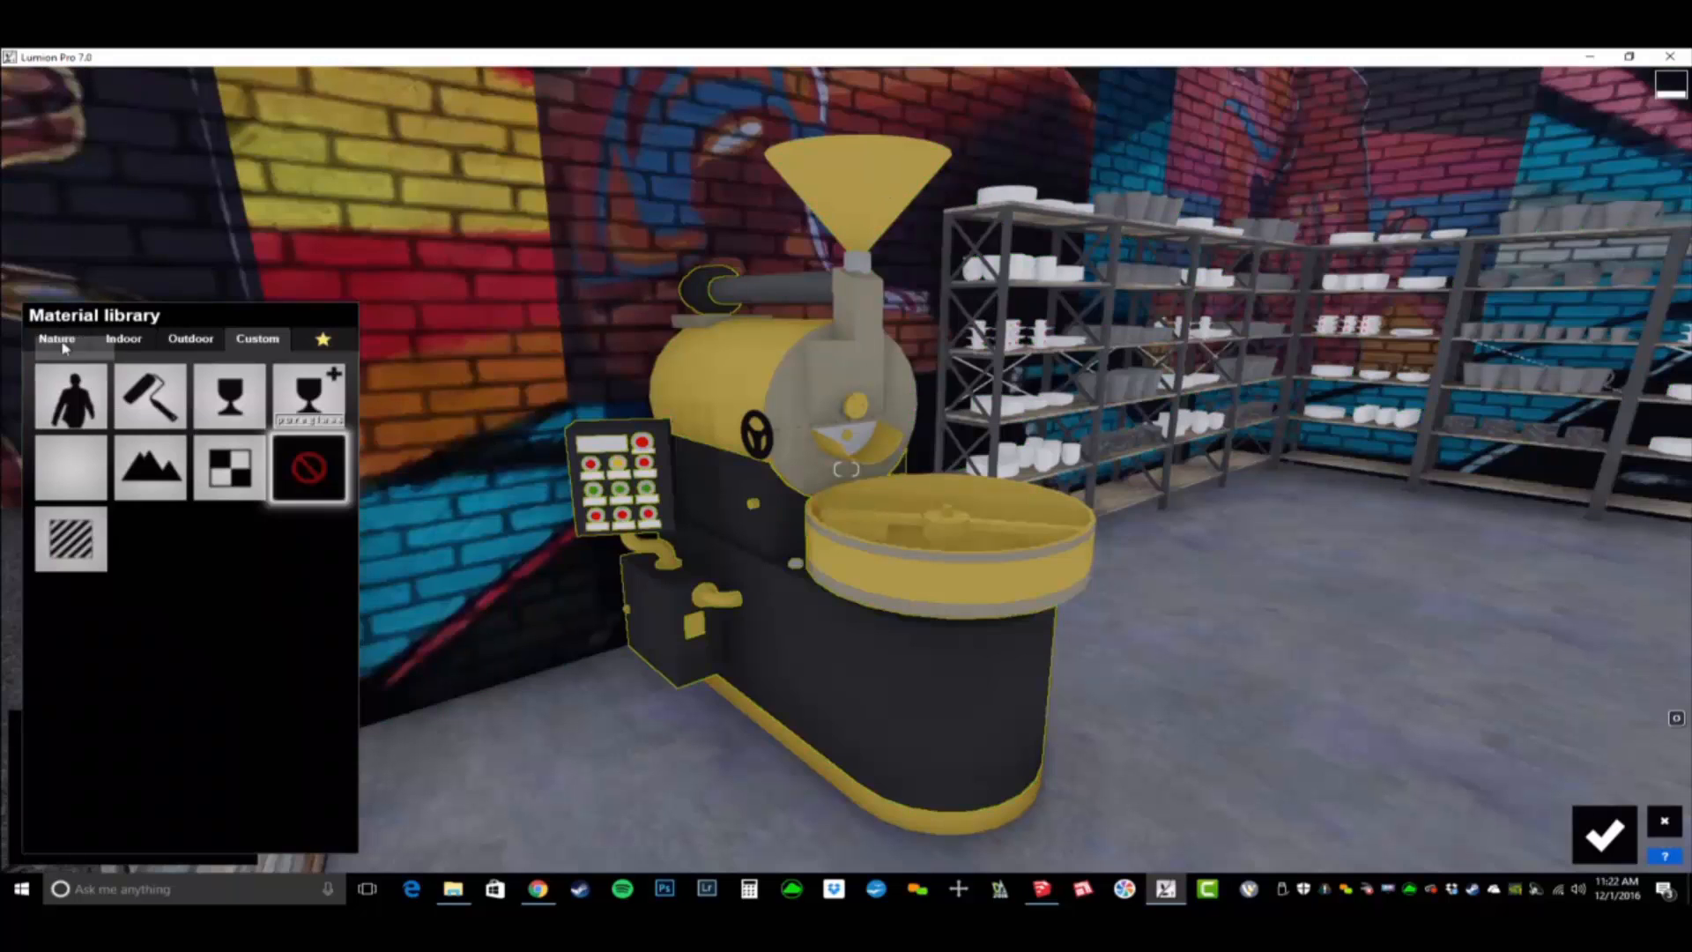
left_click(56, 338)
left_click(192, 428)
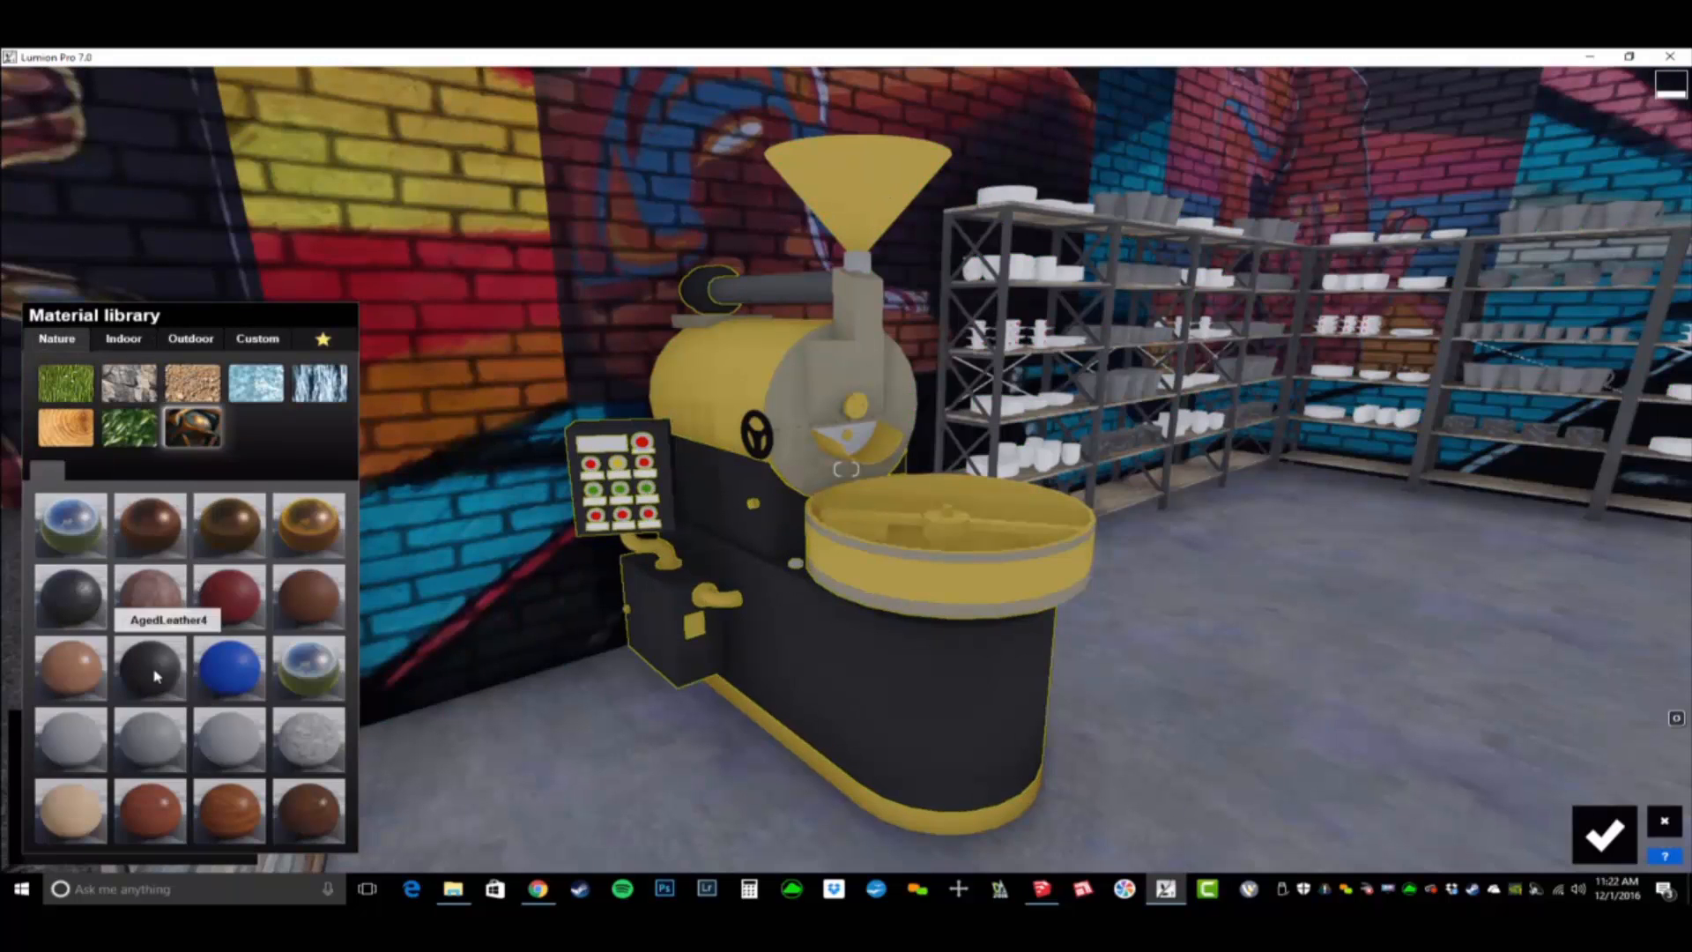
left_click(88, 602)
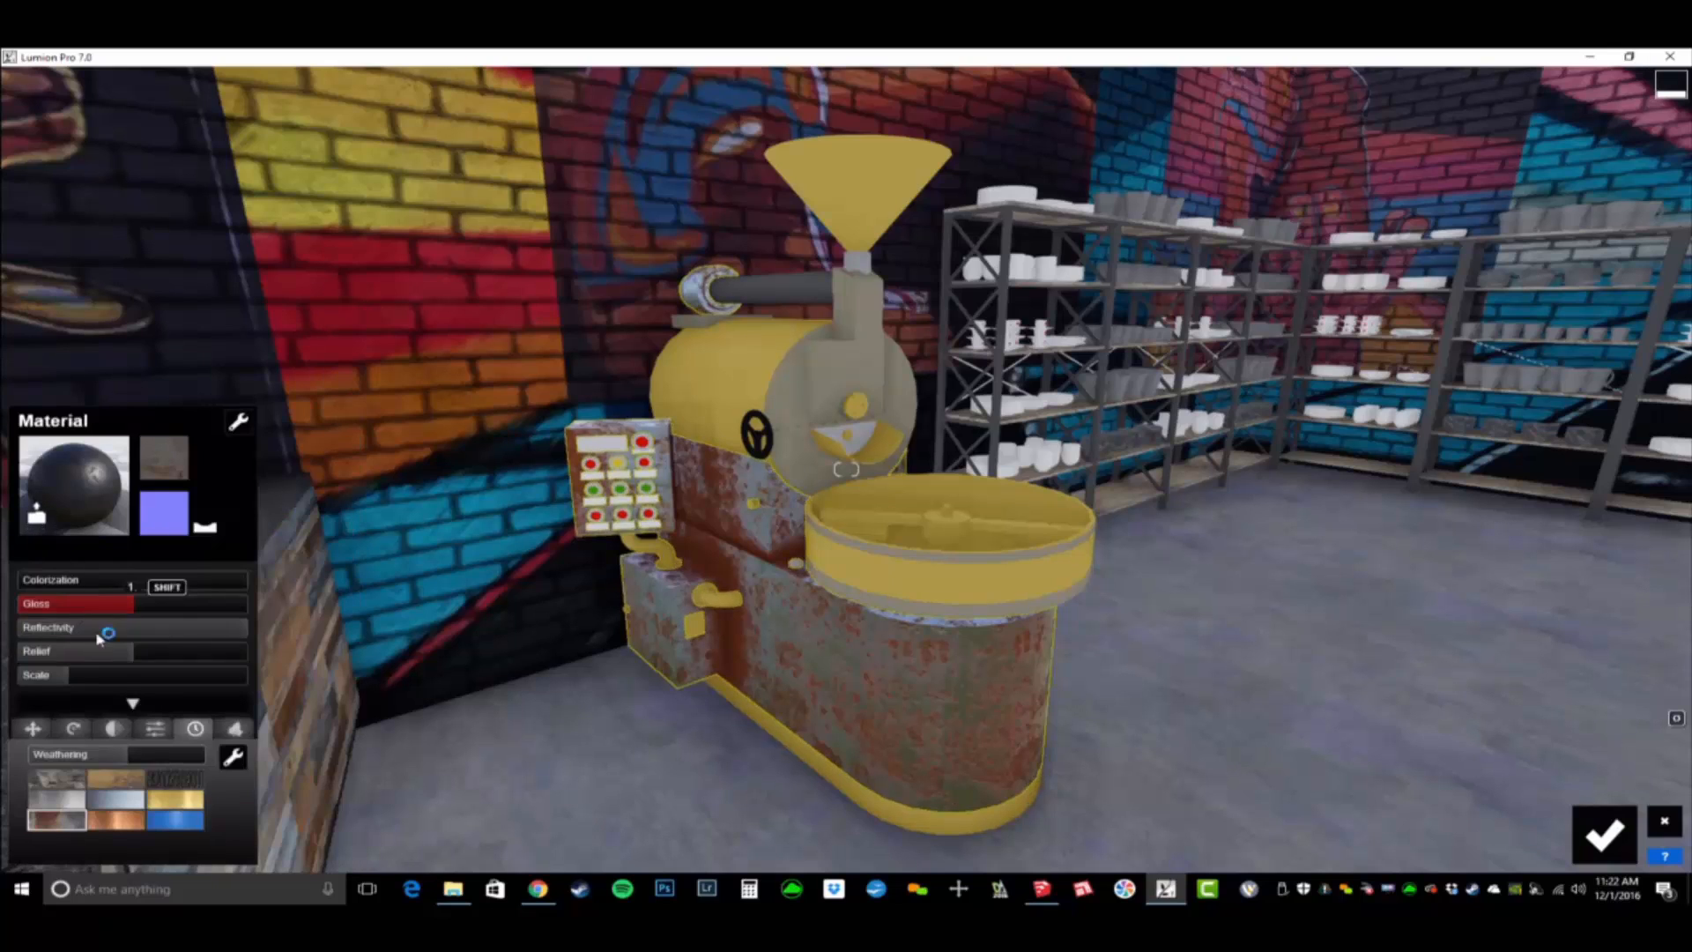
- Partially colorize the roaster body's metal with a dark grey and lower its gloss and reflectivity
left_click(69, 582)
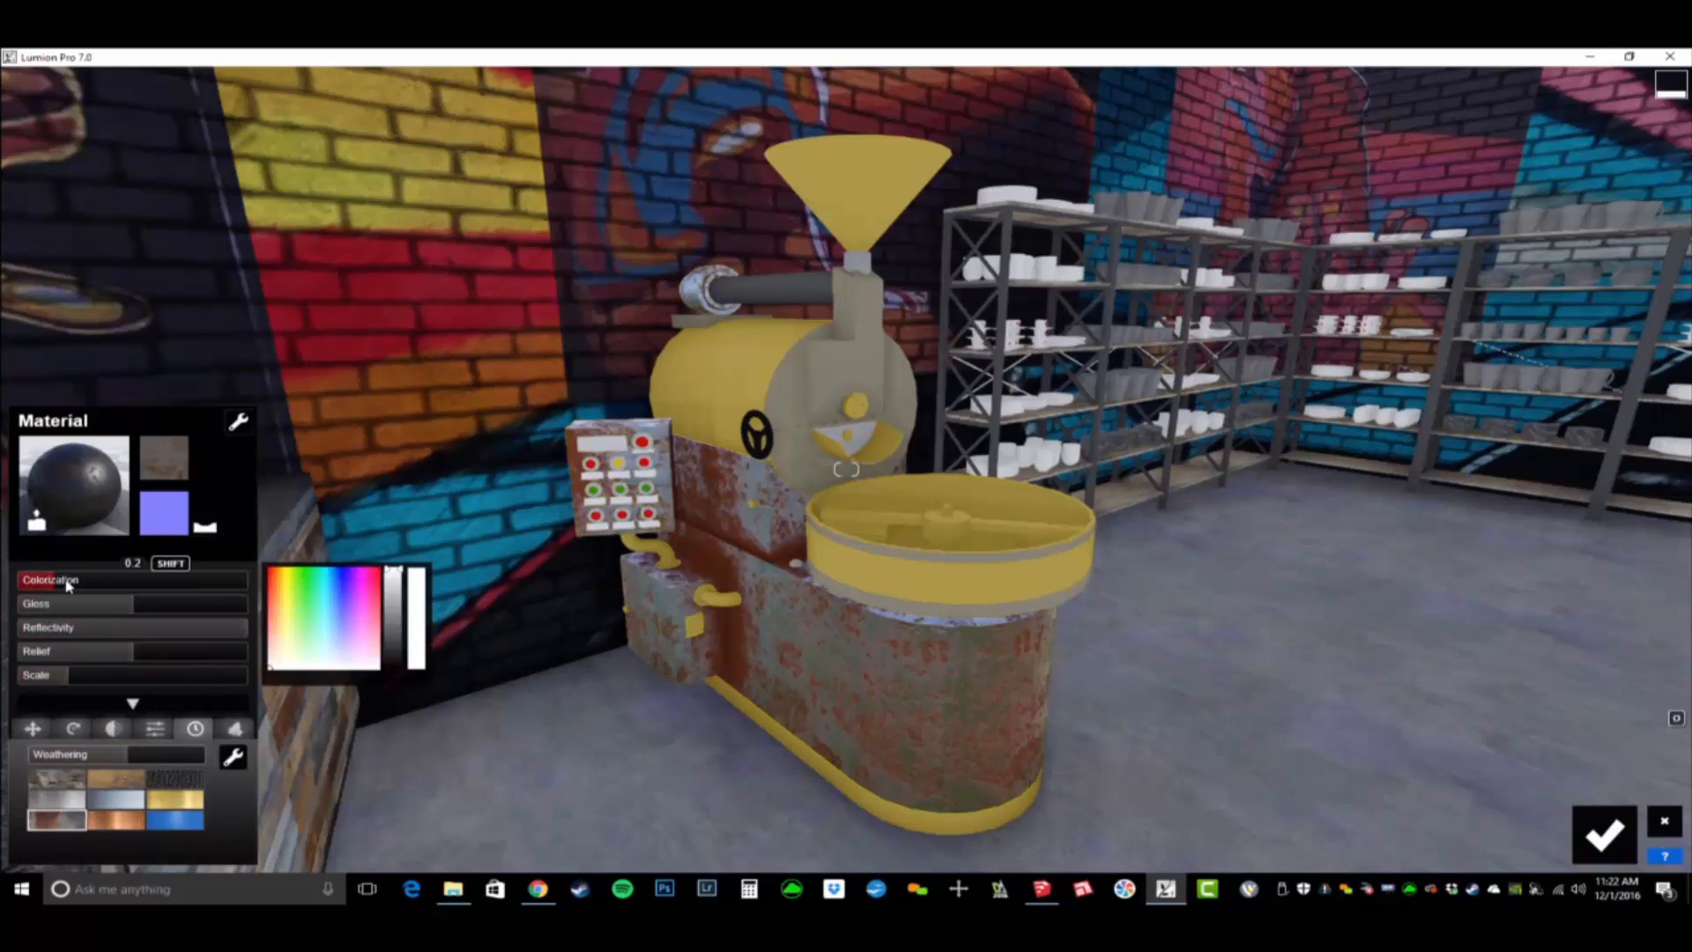
left_click(92, 629)
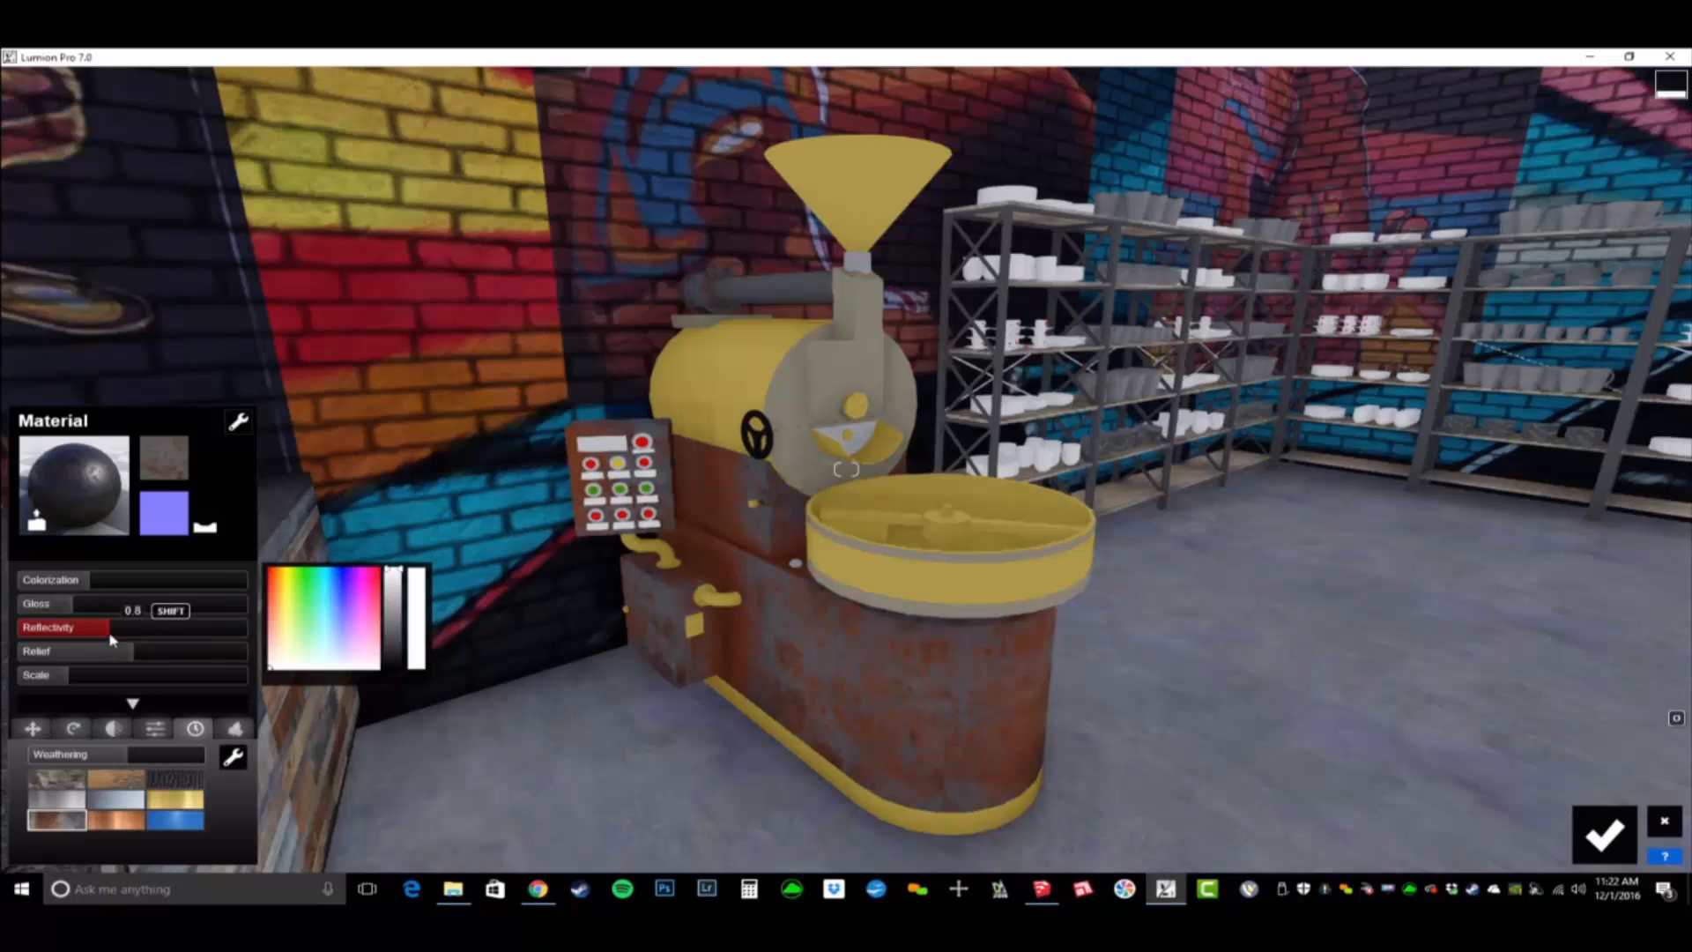
left_click_drag(394, 573, 394, 648)
- Set the roaster body's weathering to 0.3 and its texture scale to 0.5
left_click(105, 755)
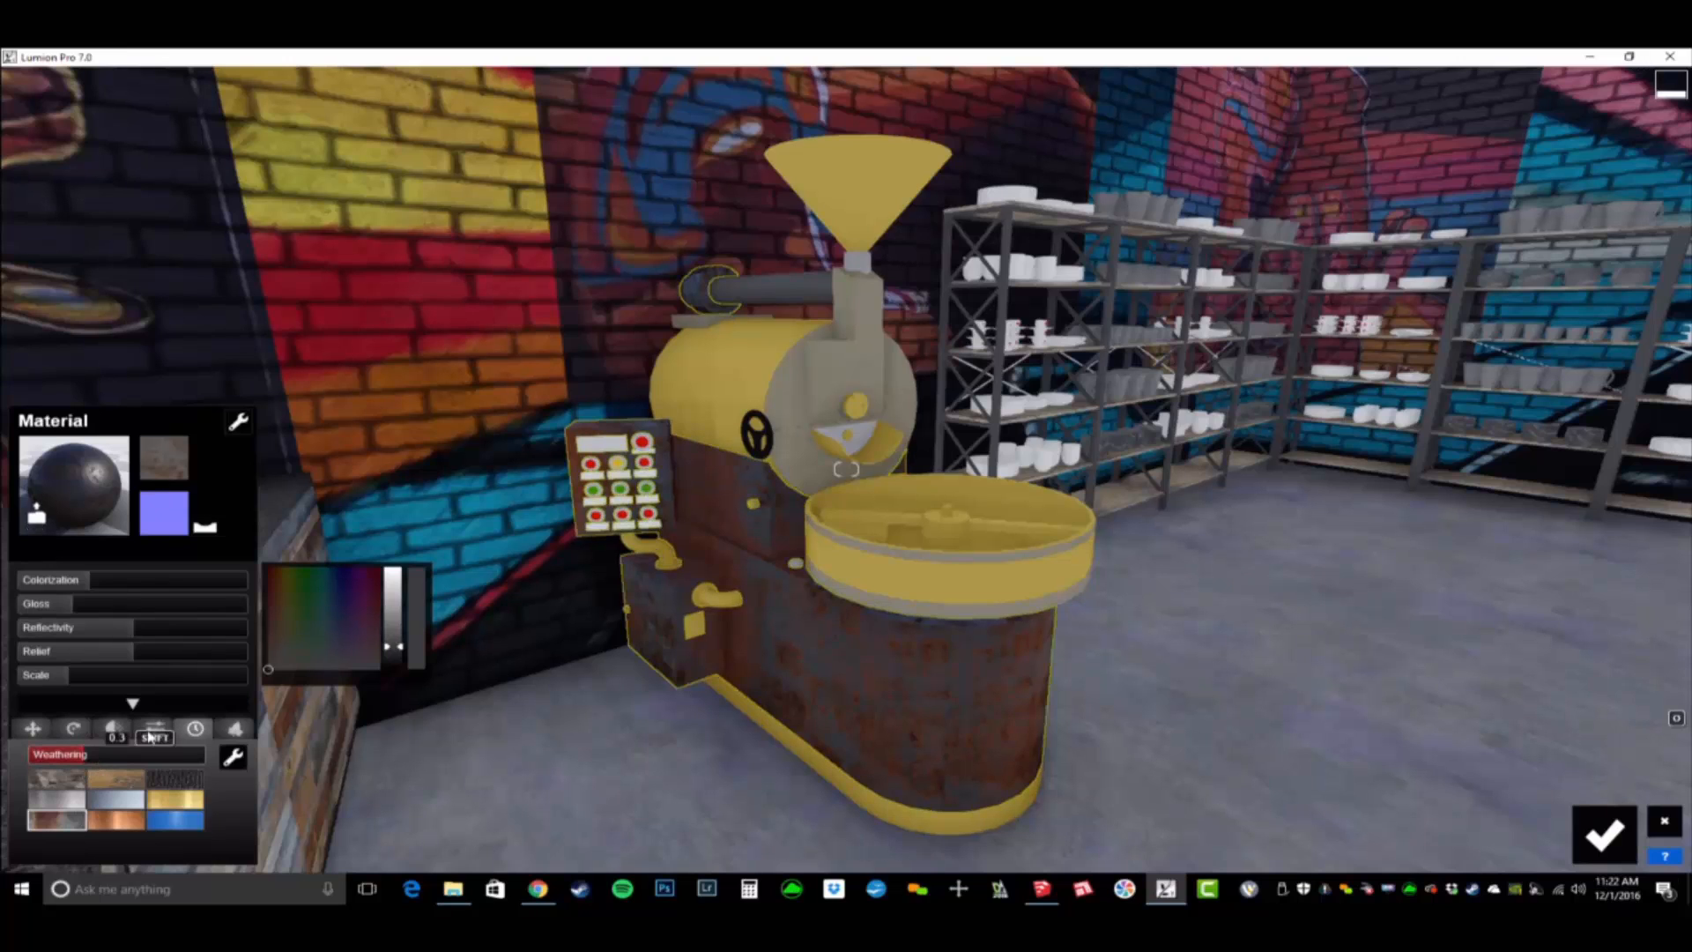
left_click(57, 679)
left_click_drag(57, 685, 65, 689)
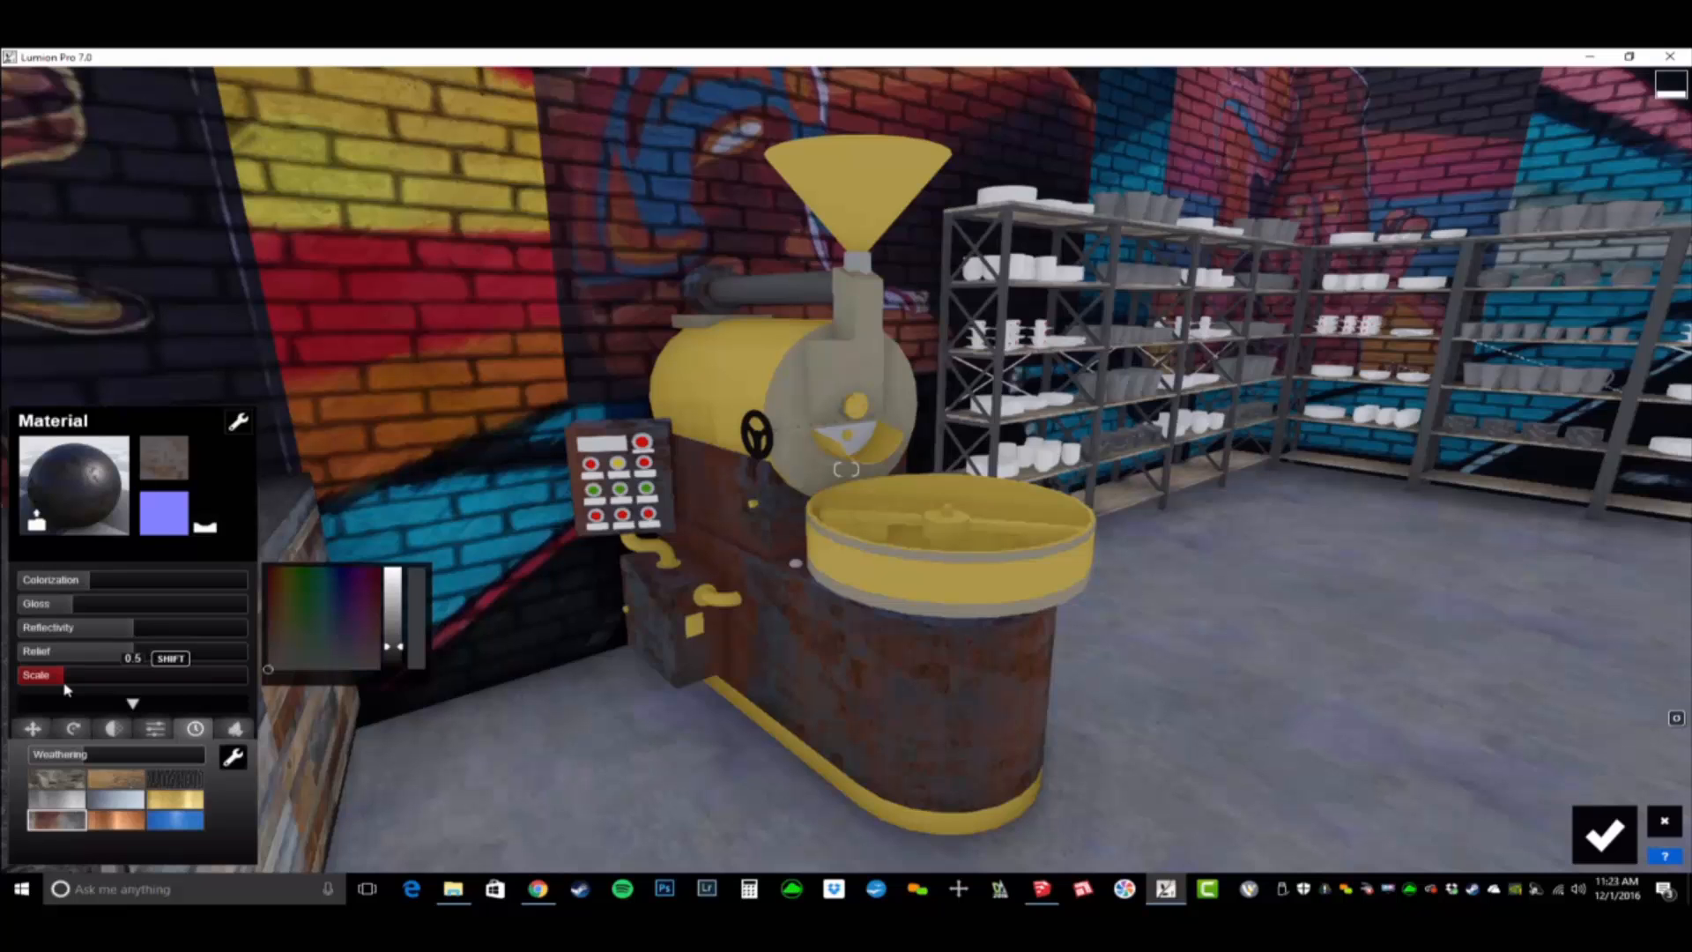
- Apply AgedGold from the nature materials to the roaster's yellow parts, [Color_D08], and open its settings
left_click(762, 357)
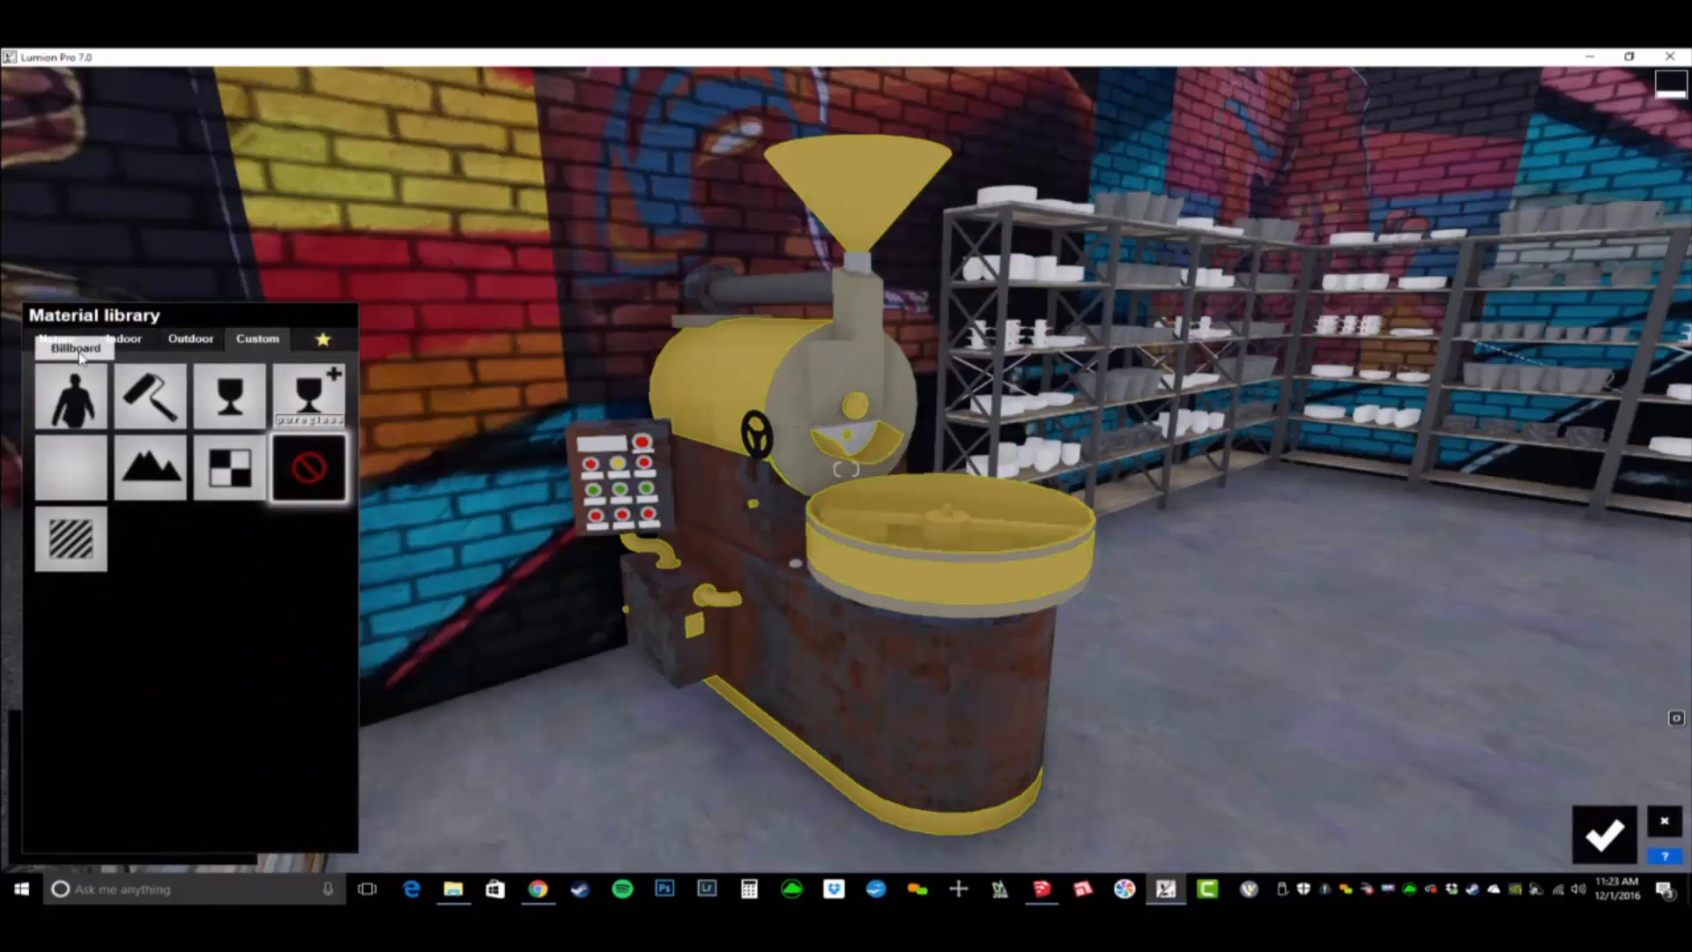
left_click(57, 338)
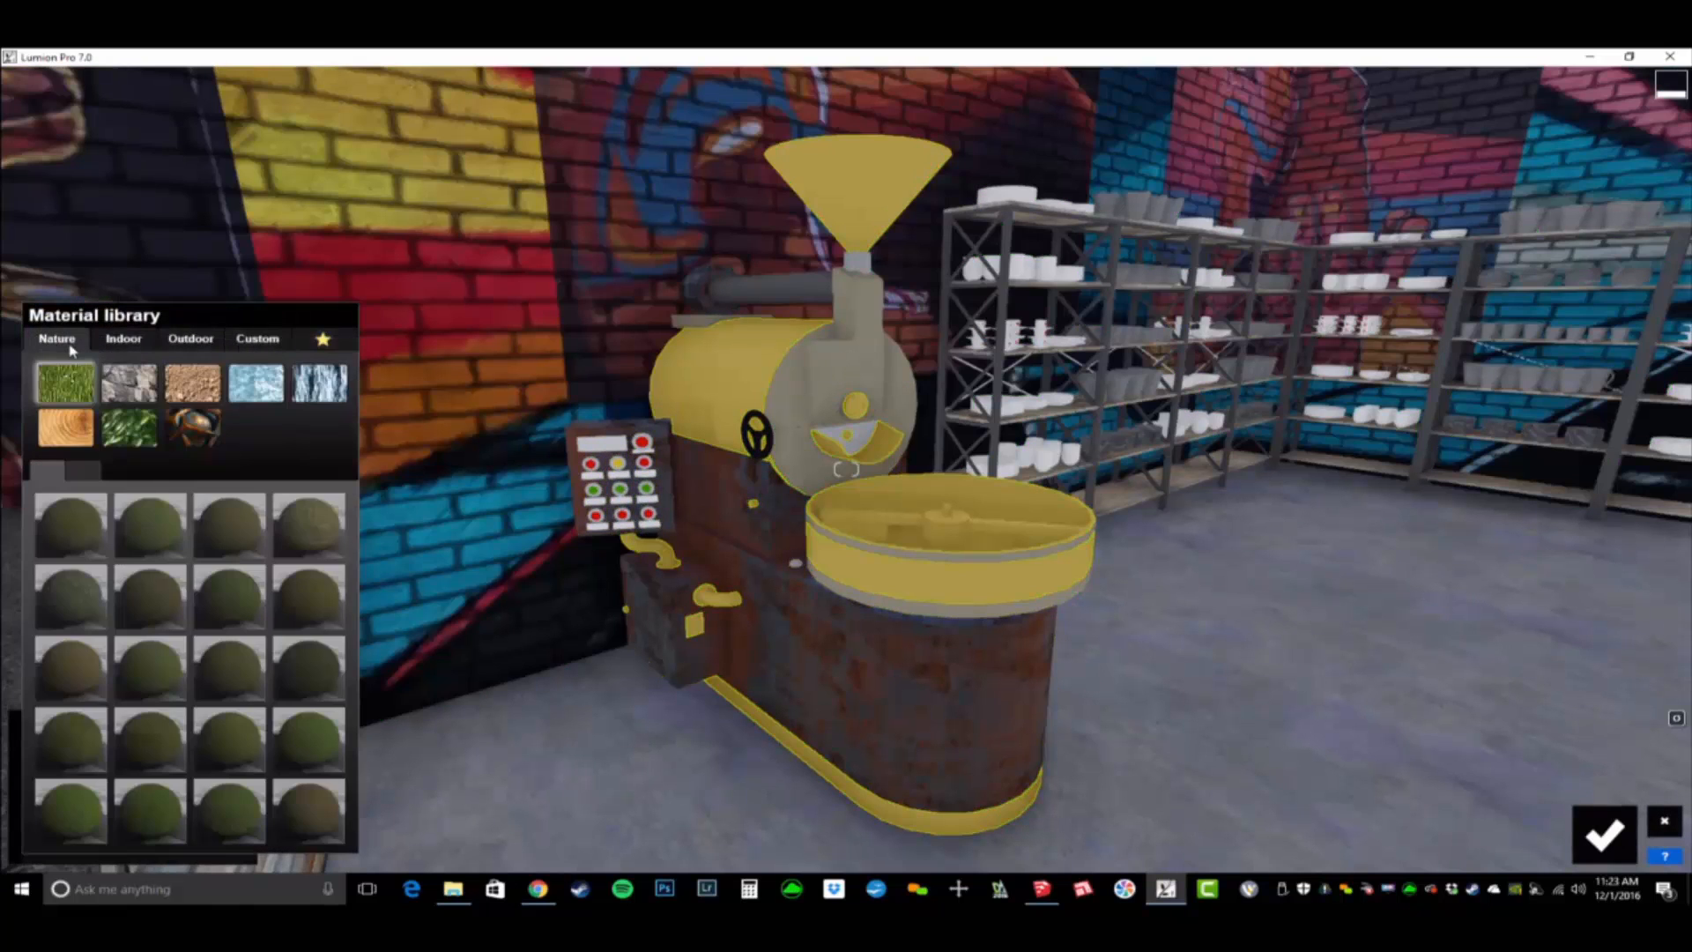
left_click(199, 432)
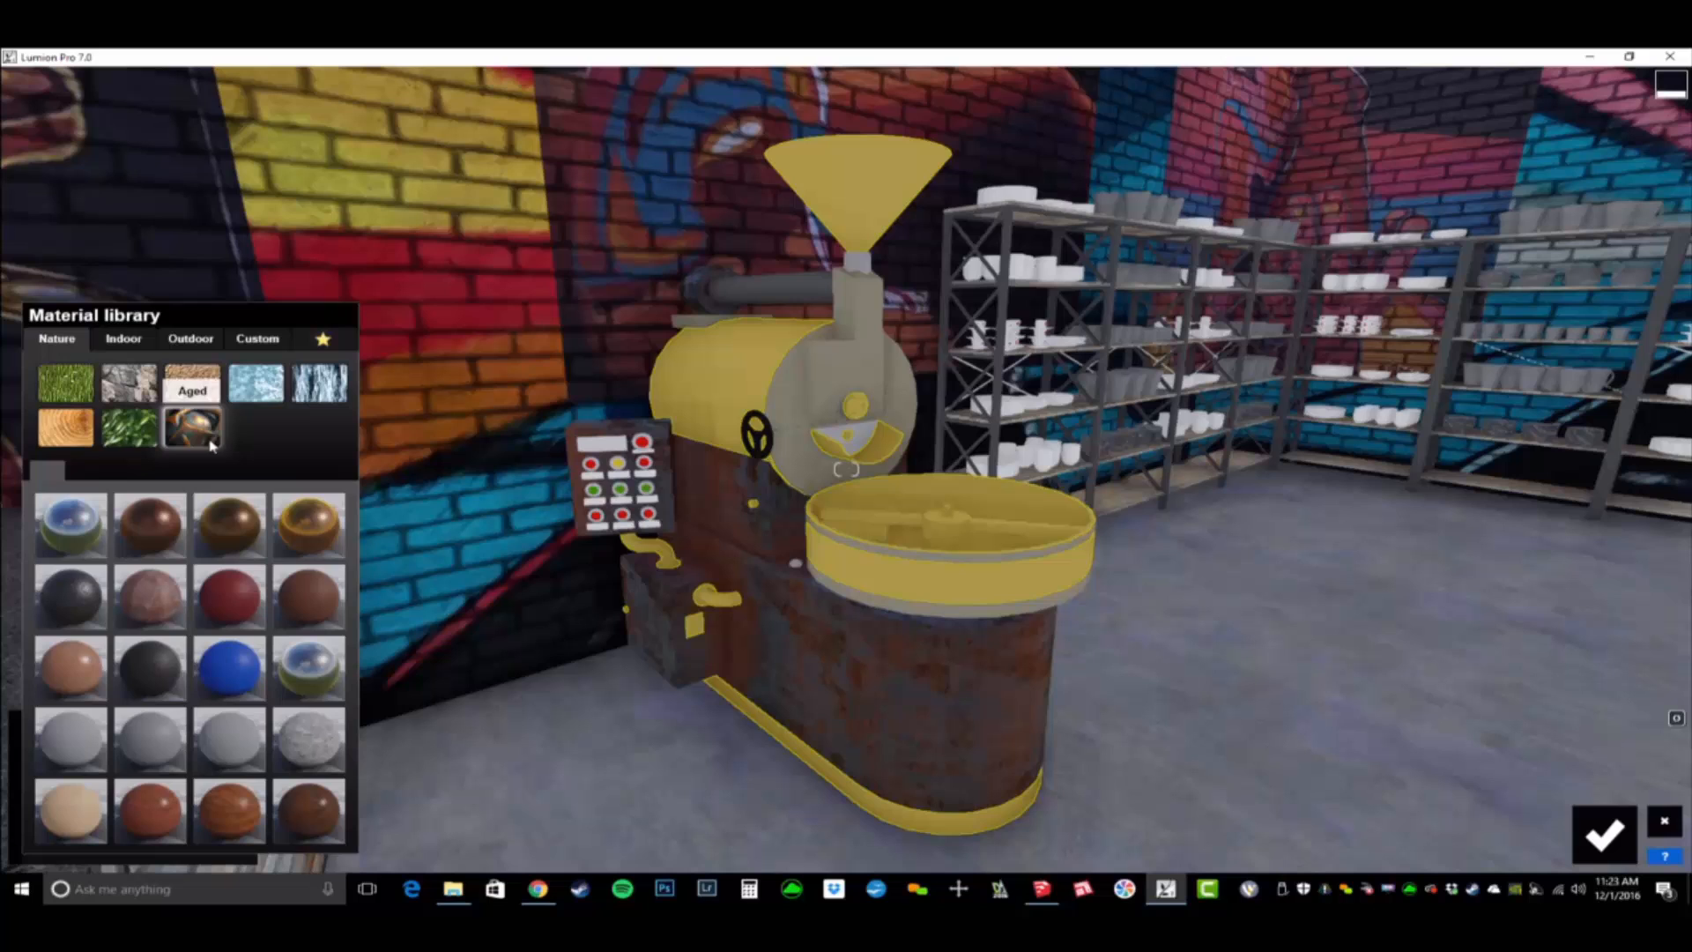
left_click(308, 521)
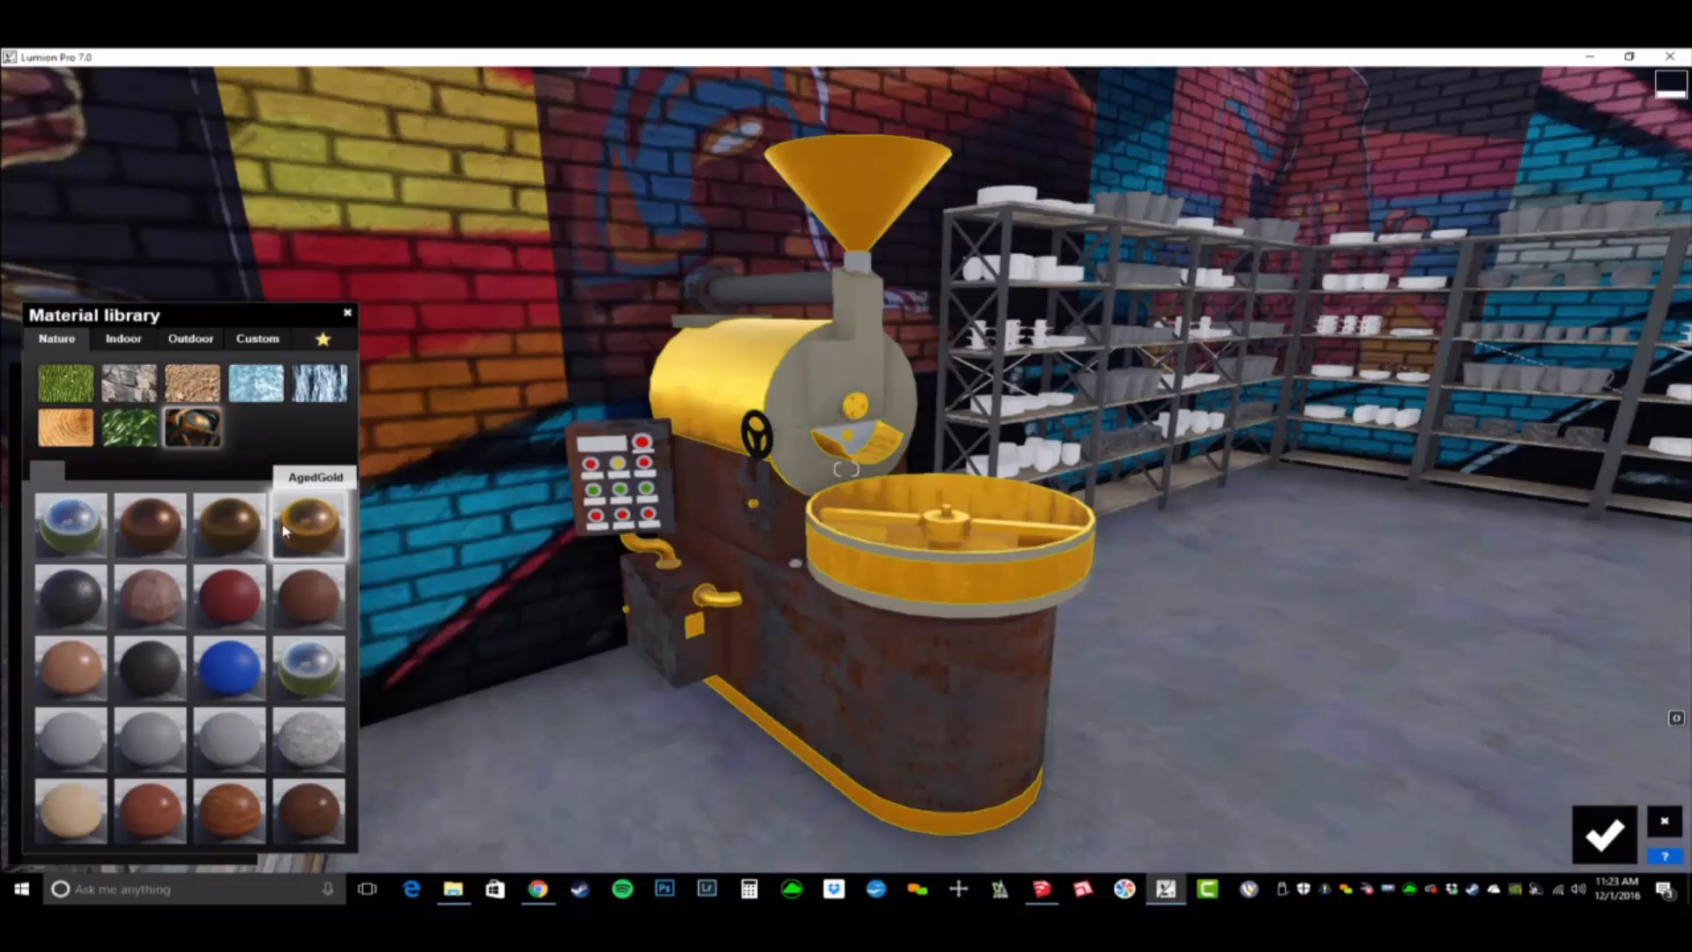
left_click(308, 521)
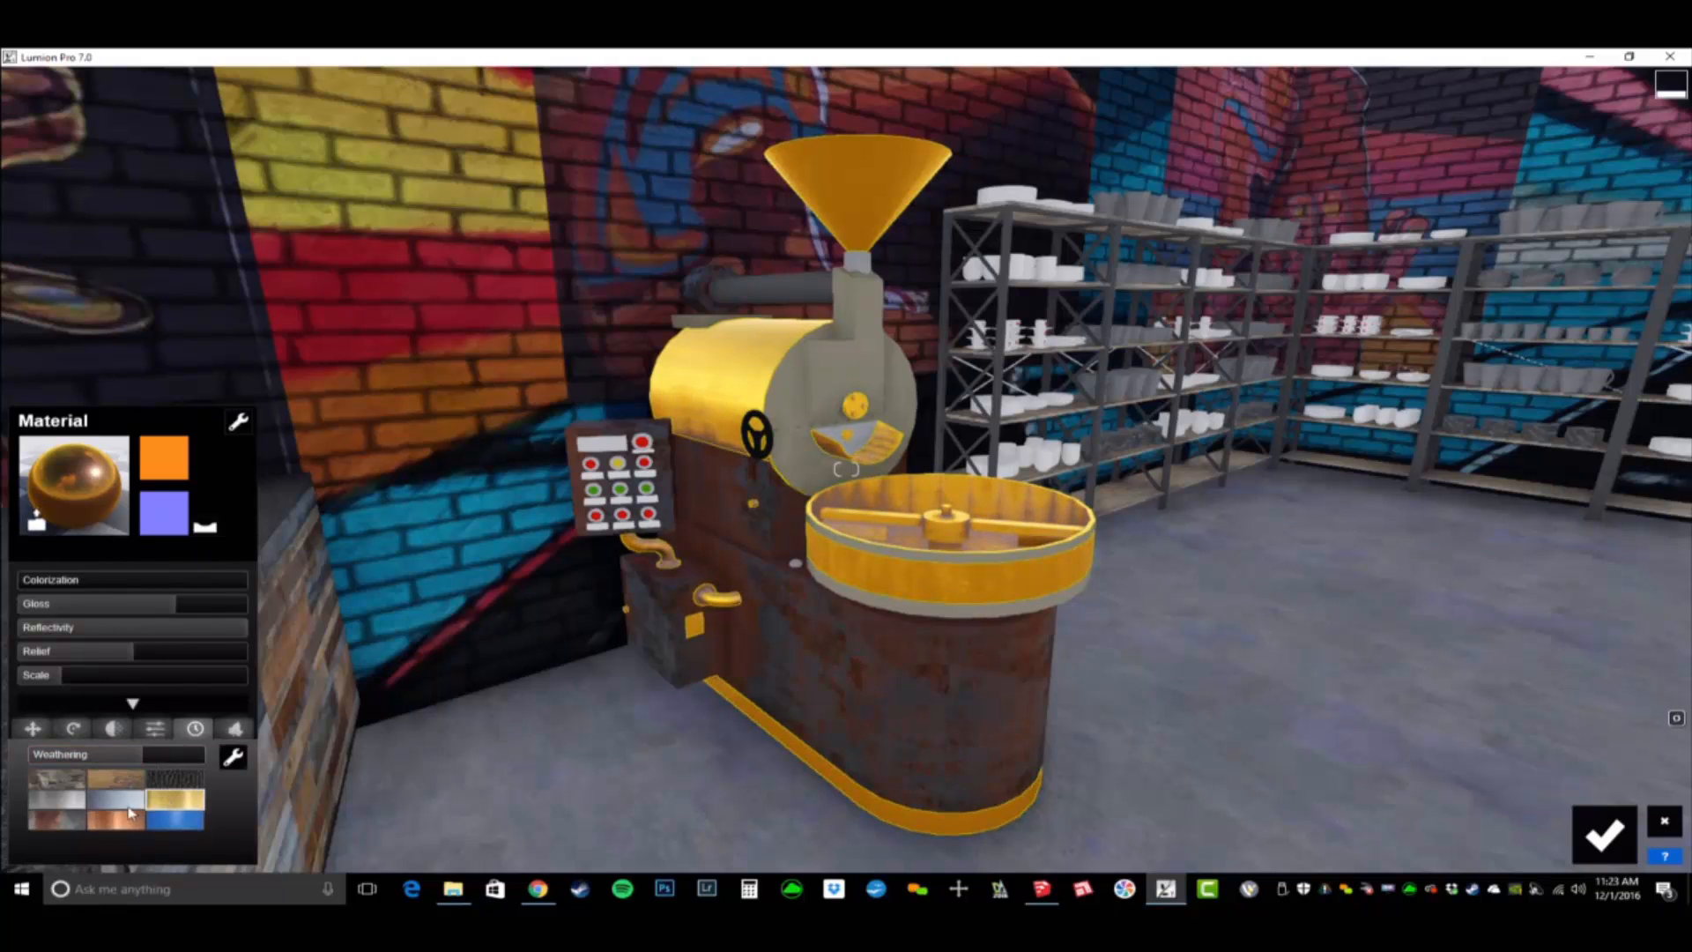
- Try different weathering styles on the roaster's aged gold and settle on the gold style
left_click(64, 821)
left_click(59, 799)
left_click(64, 782)
left_click(105, 784)
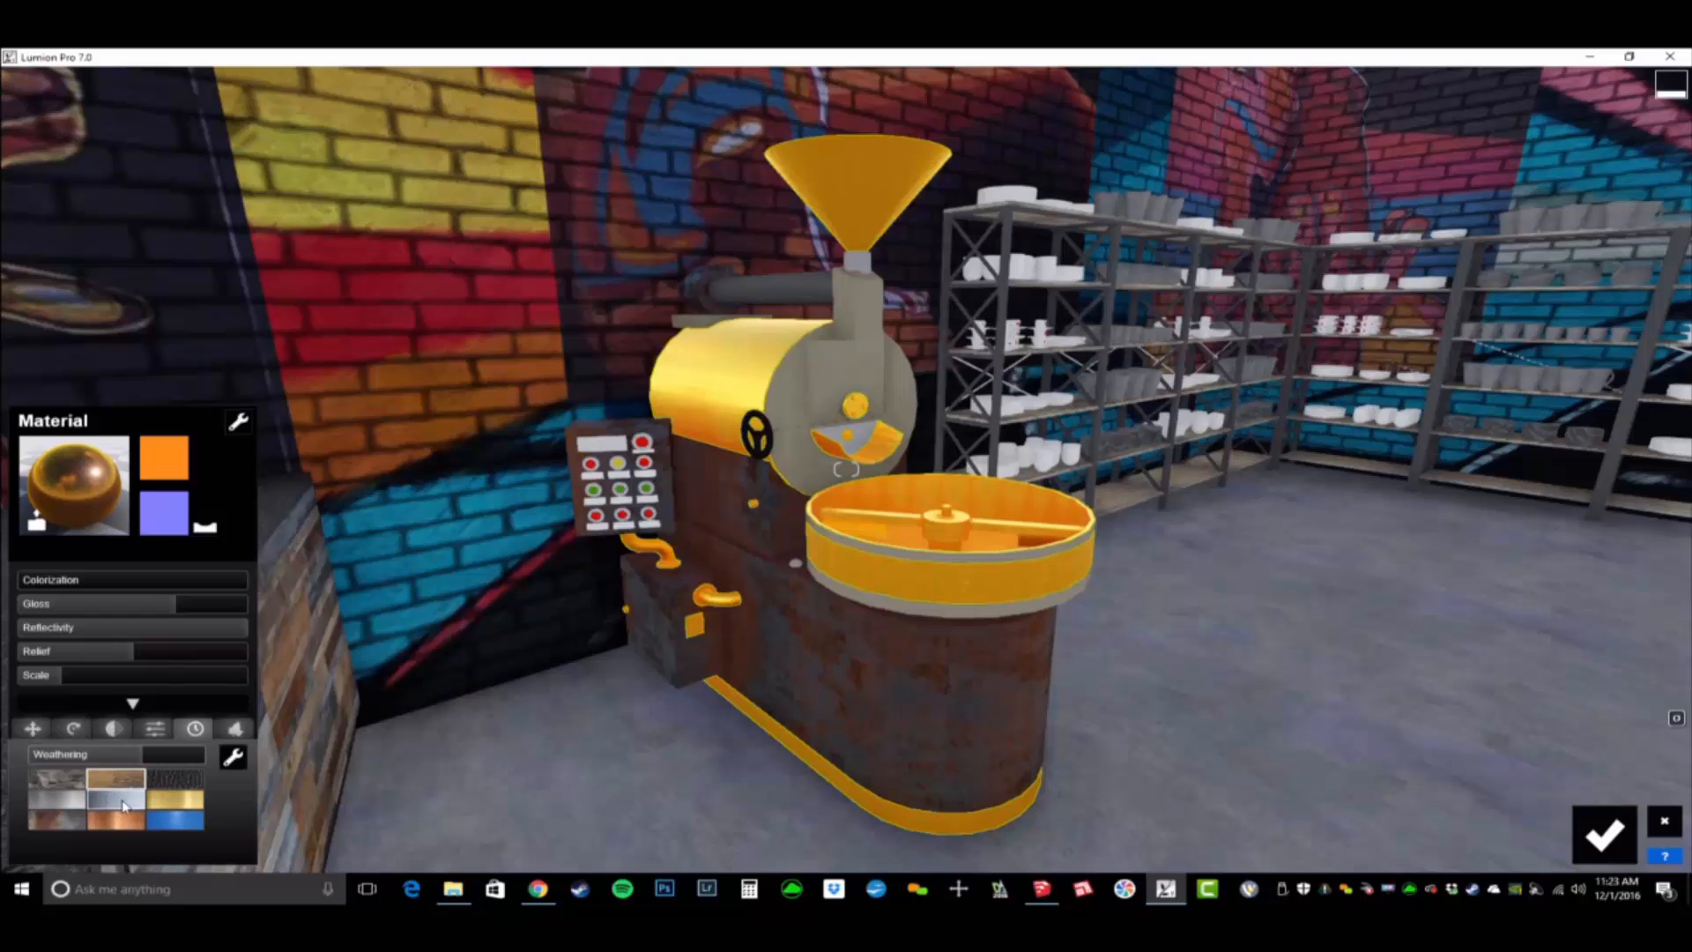
left_click(173, 804)
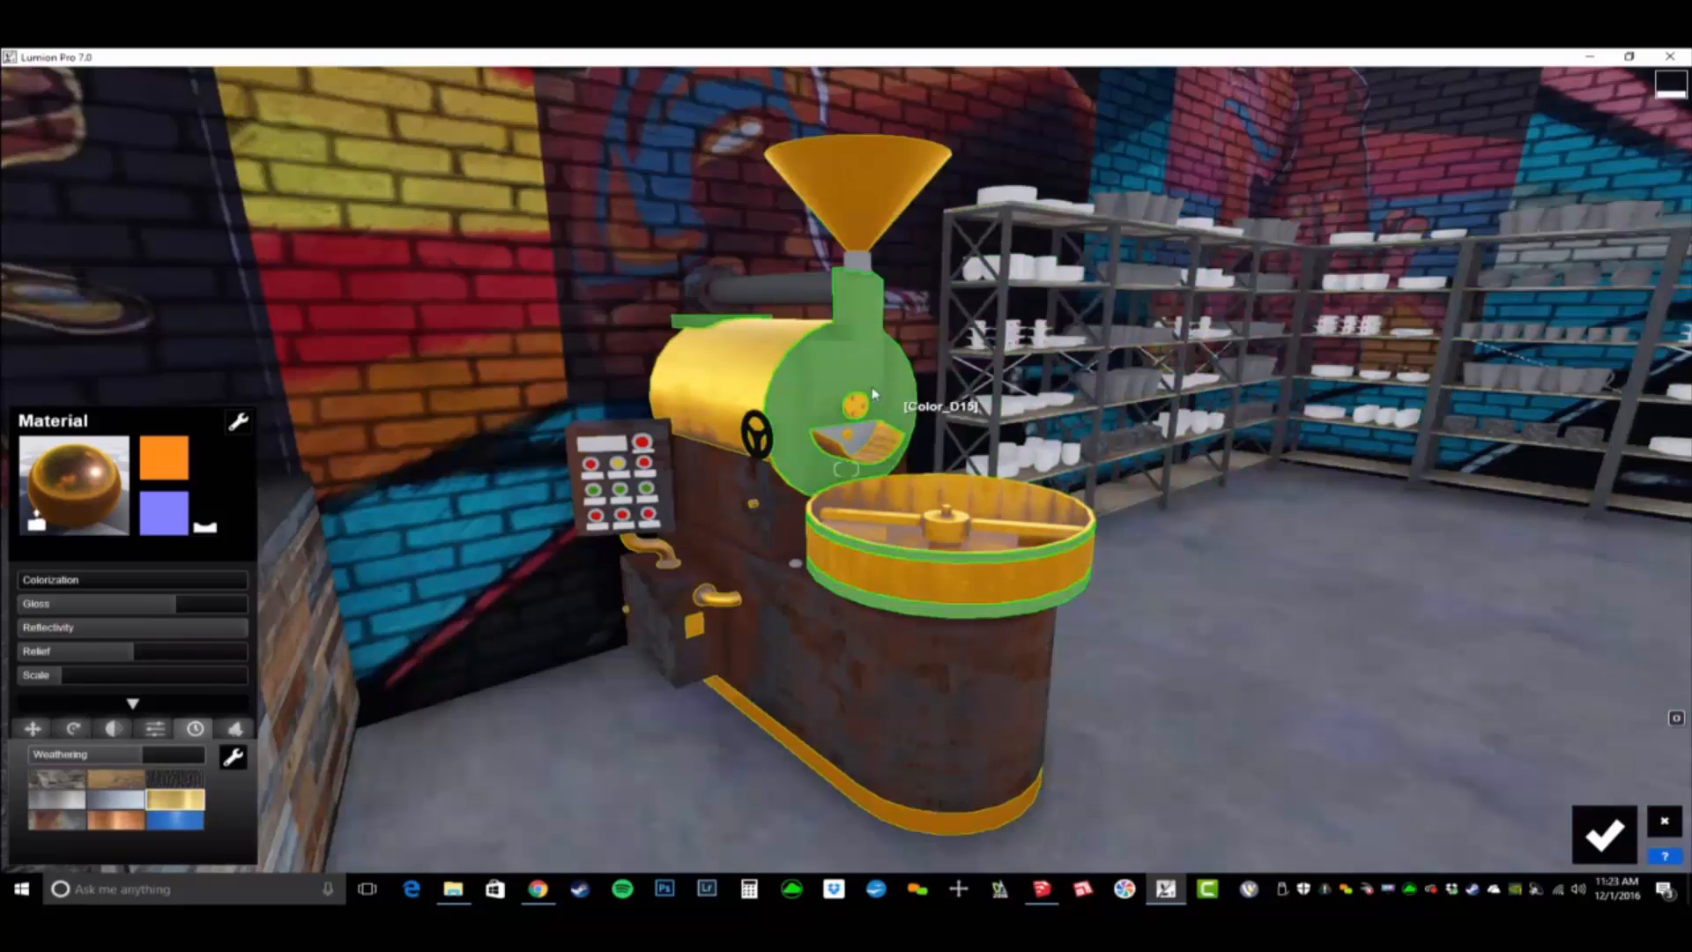
- Apply AgedBronze2 to the roaster's grey drum front and trim, [Color_D15], and check the machine from the other side
left_click(870, 390)
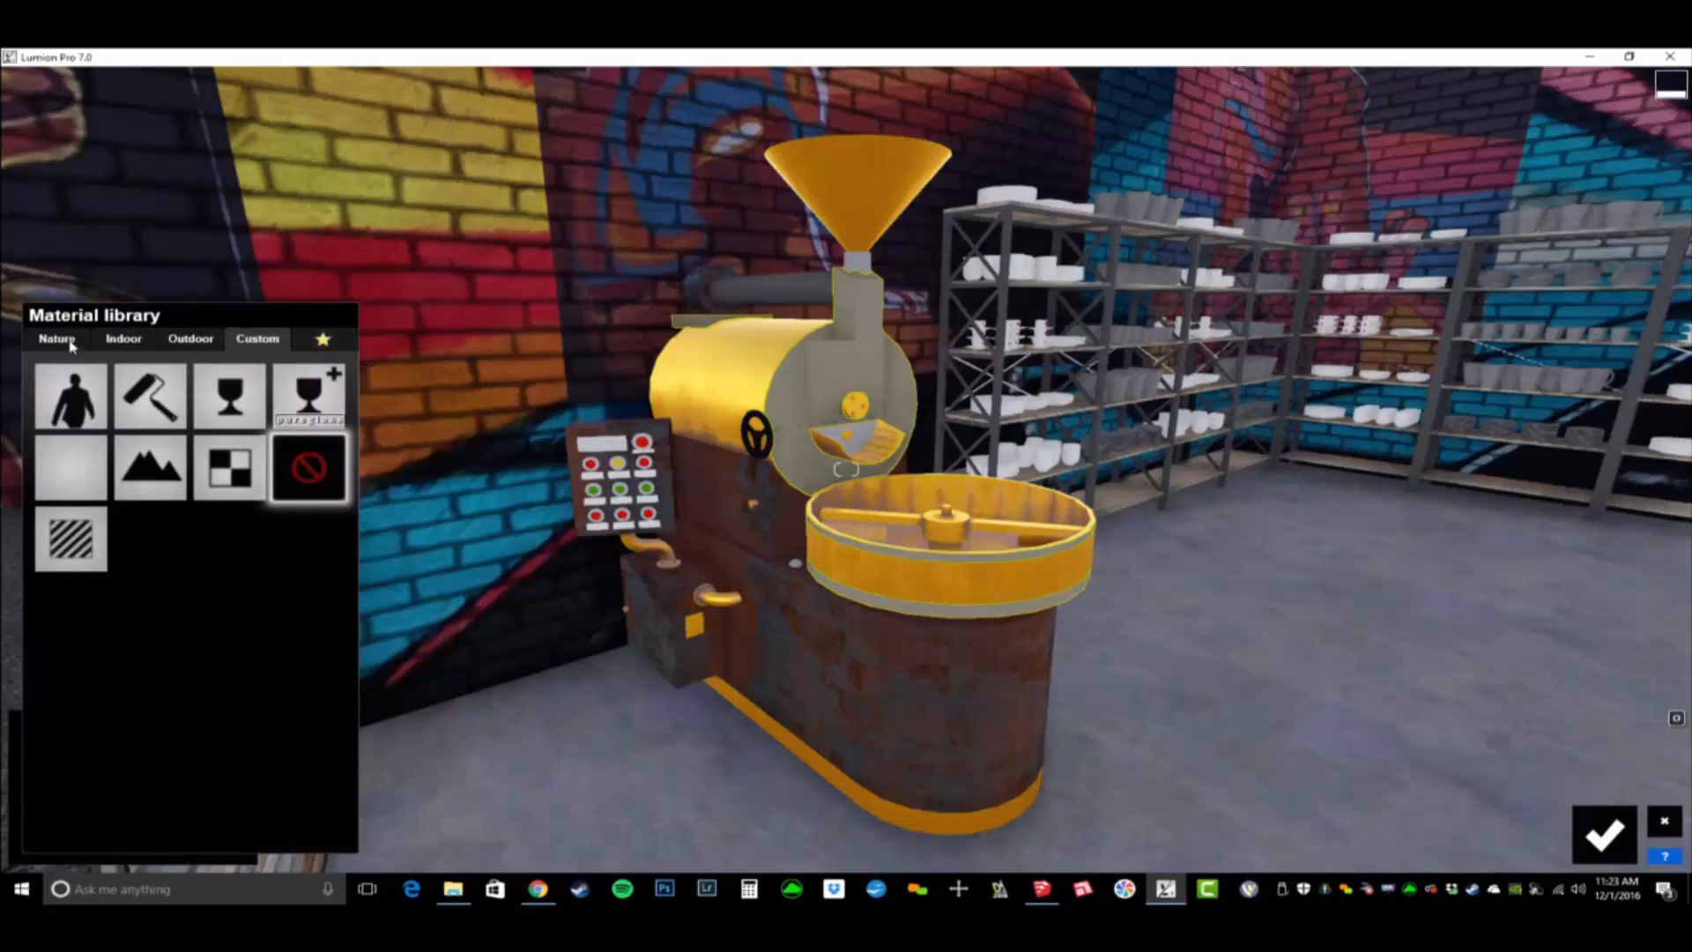
left_click(58, 339)
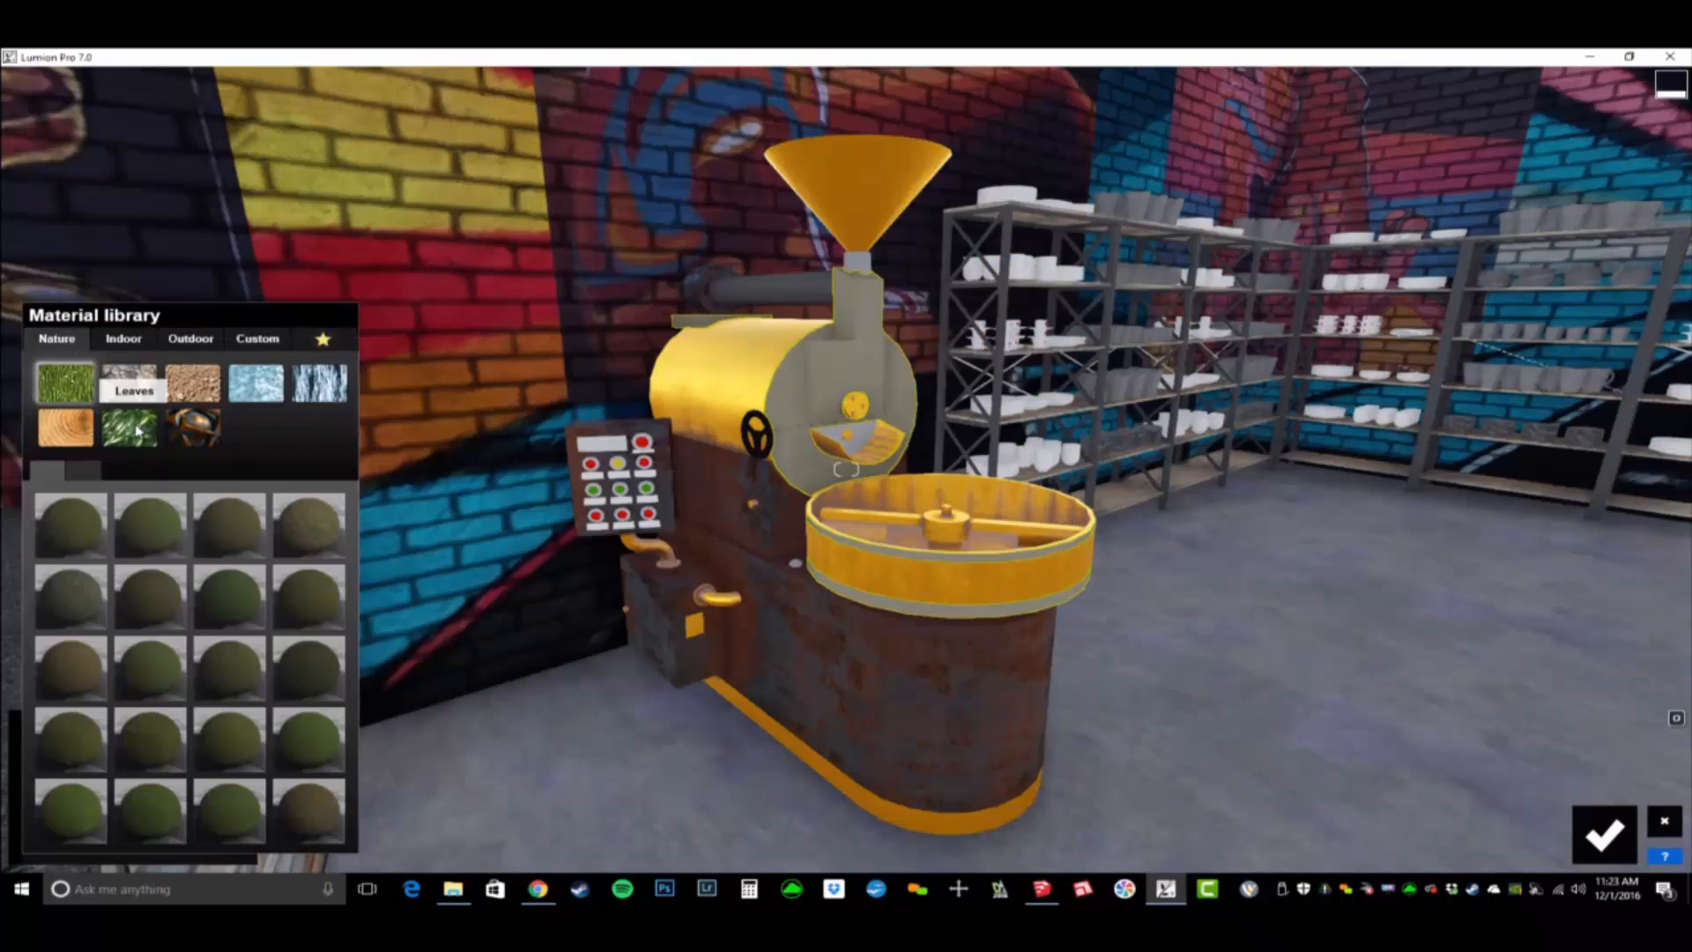
left_click(193, 427)
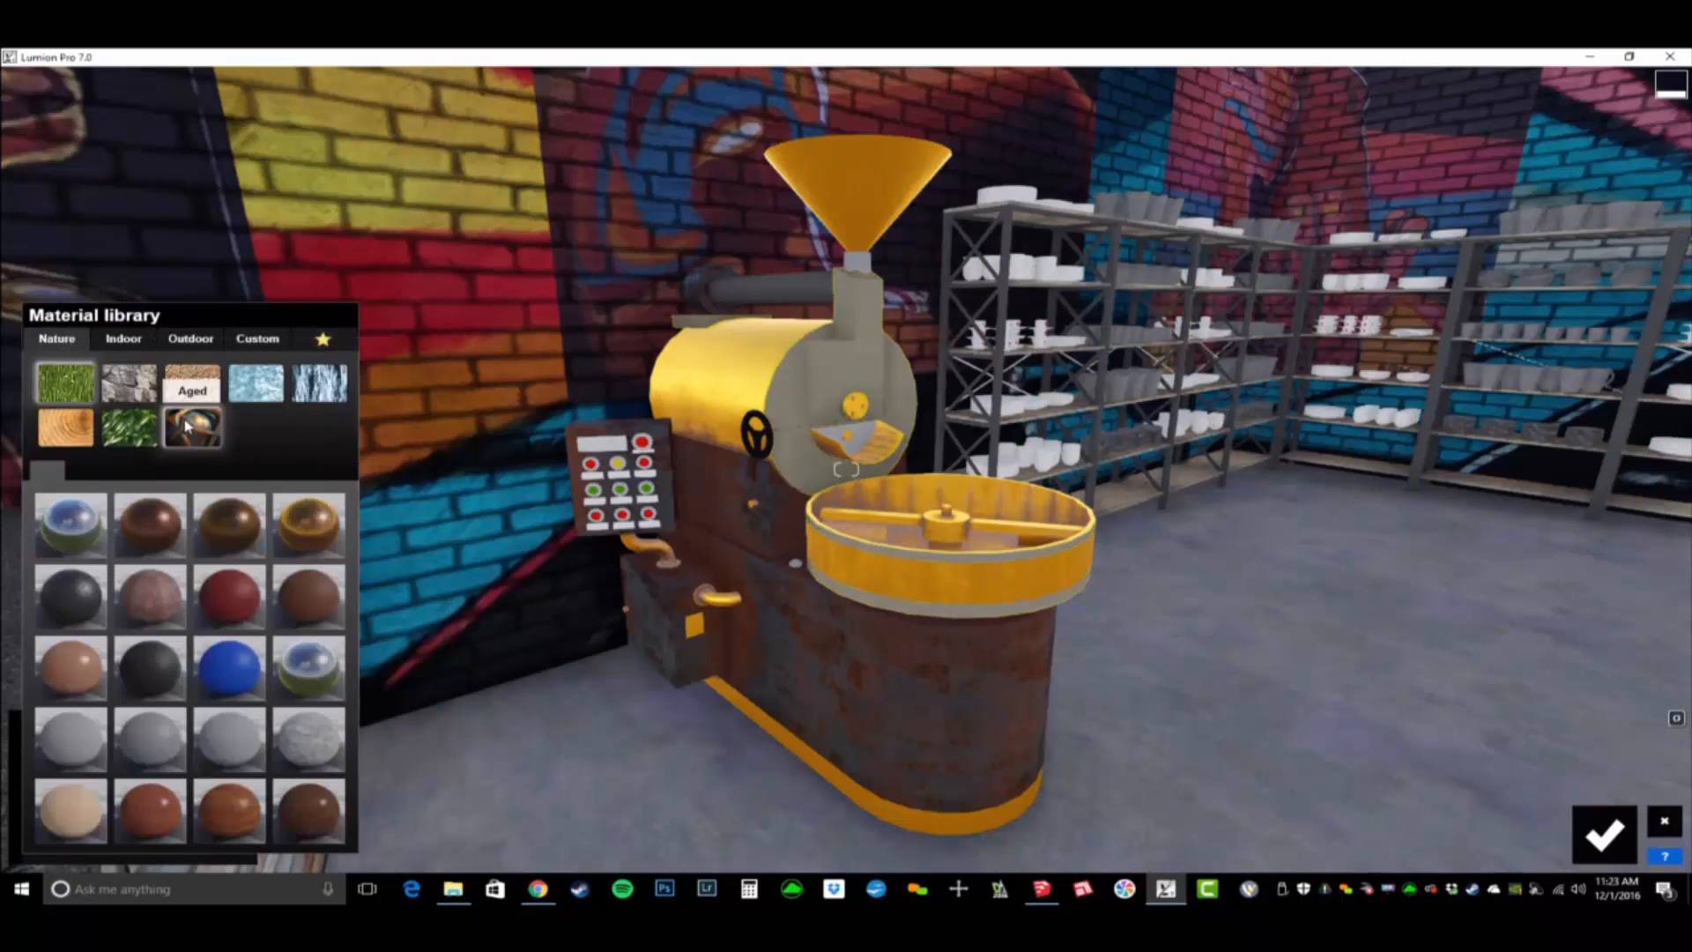
left_click(241, 523)
right_click_drag(243, 524, 167, 539)
key("w")
key("d")
key("d")
right_click_drag(853, 467, 849, 469)
key("d")
key("s")
key("s")
key("w")
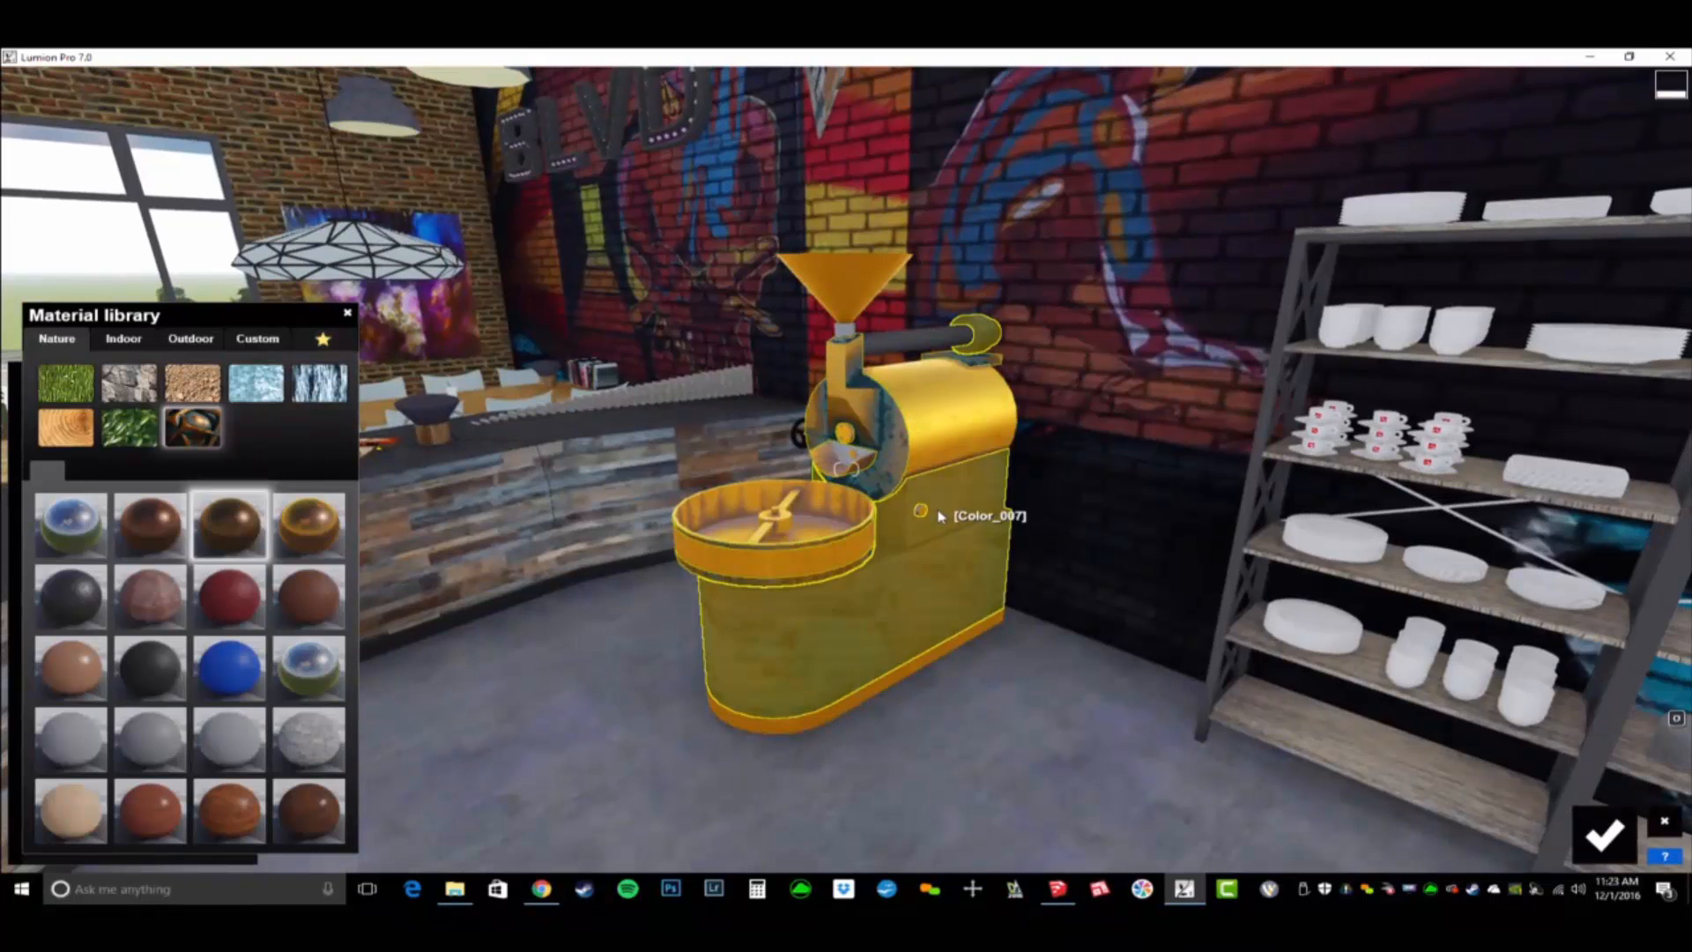
- Change the BD_Graffiti Wall material behind the BLVD letters to an editable standard material
key("a")
right_click_drag(1341, 276, 1350, 274)
key("w")
key("w")
right_click_drag(846, 469, 850, 460)
key("a")
key("w")
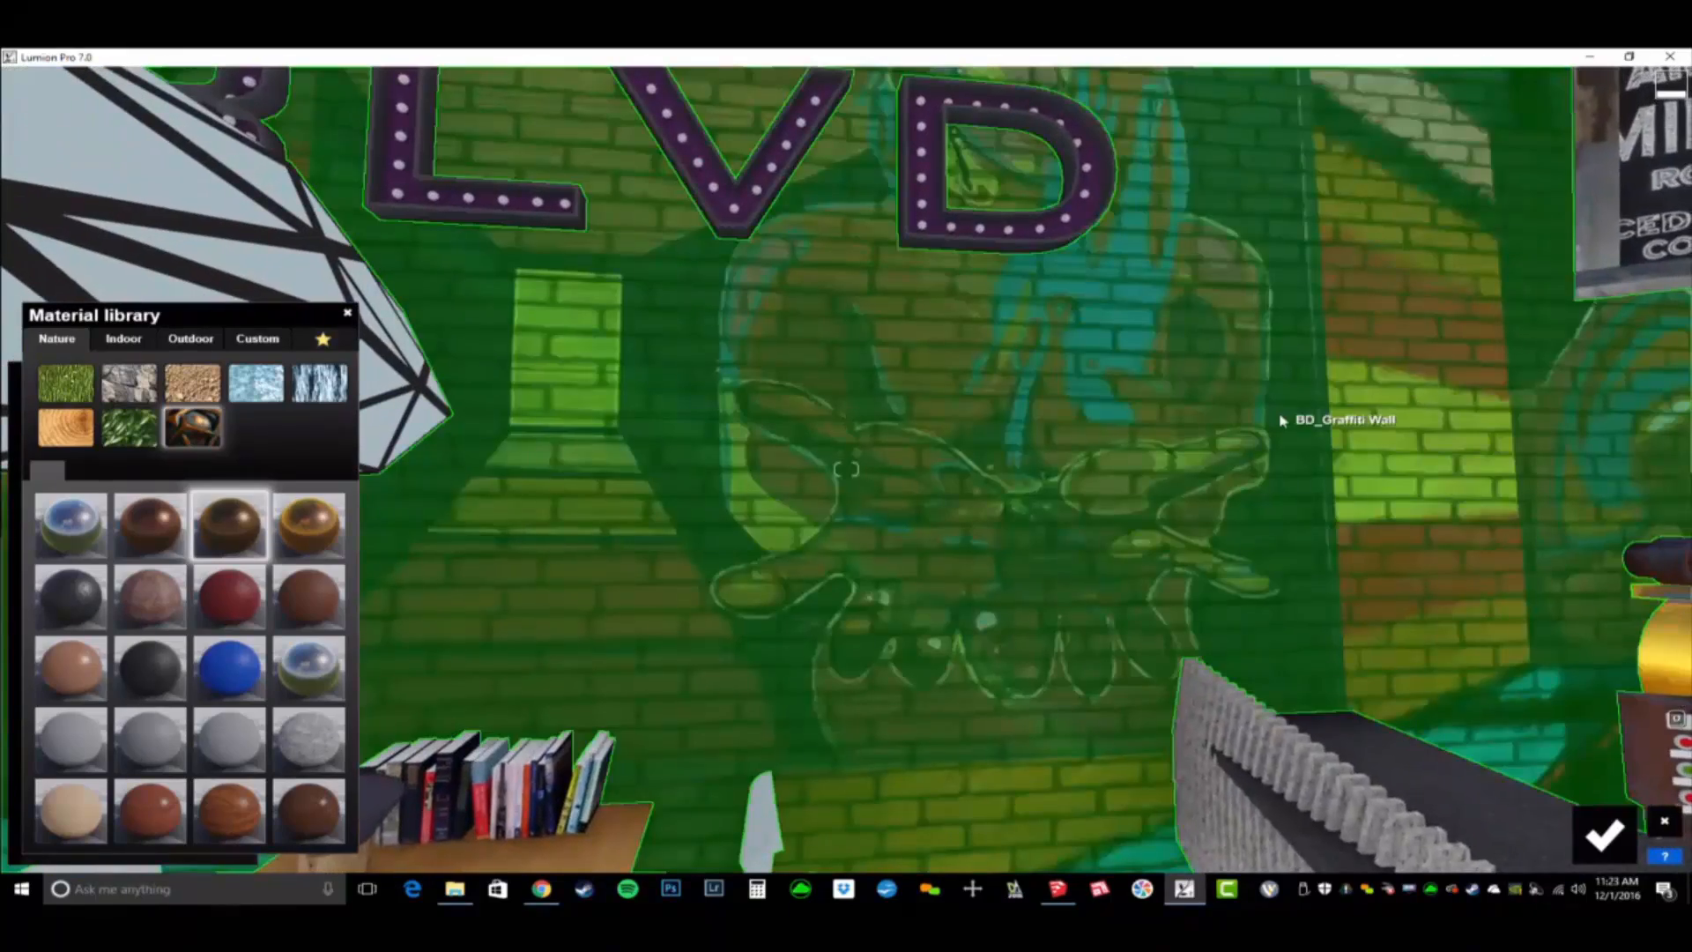
left_click(1282, 421)
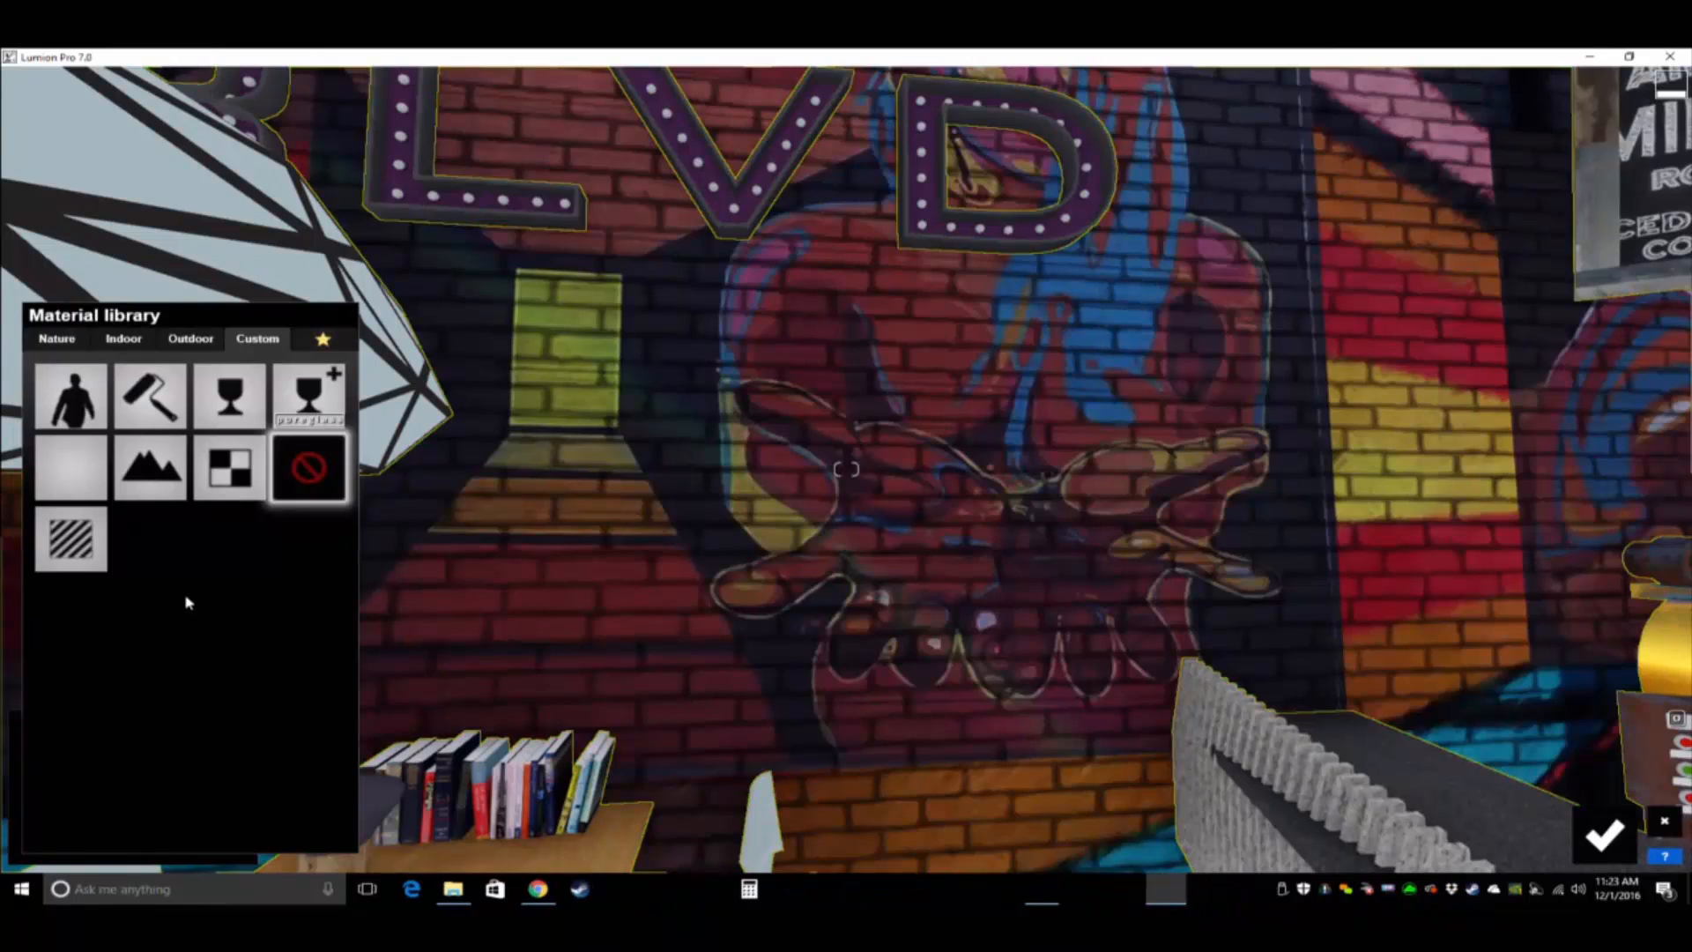
left_click(67, 545)
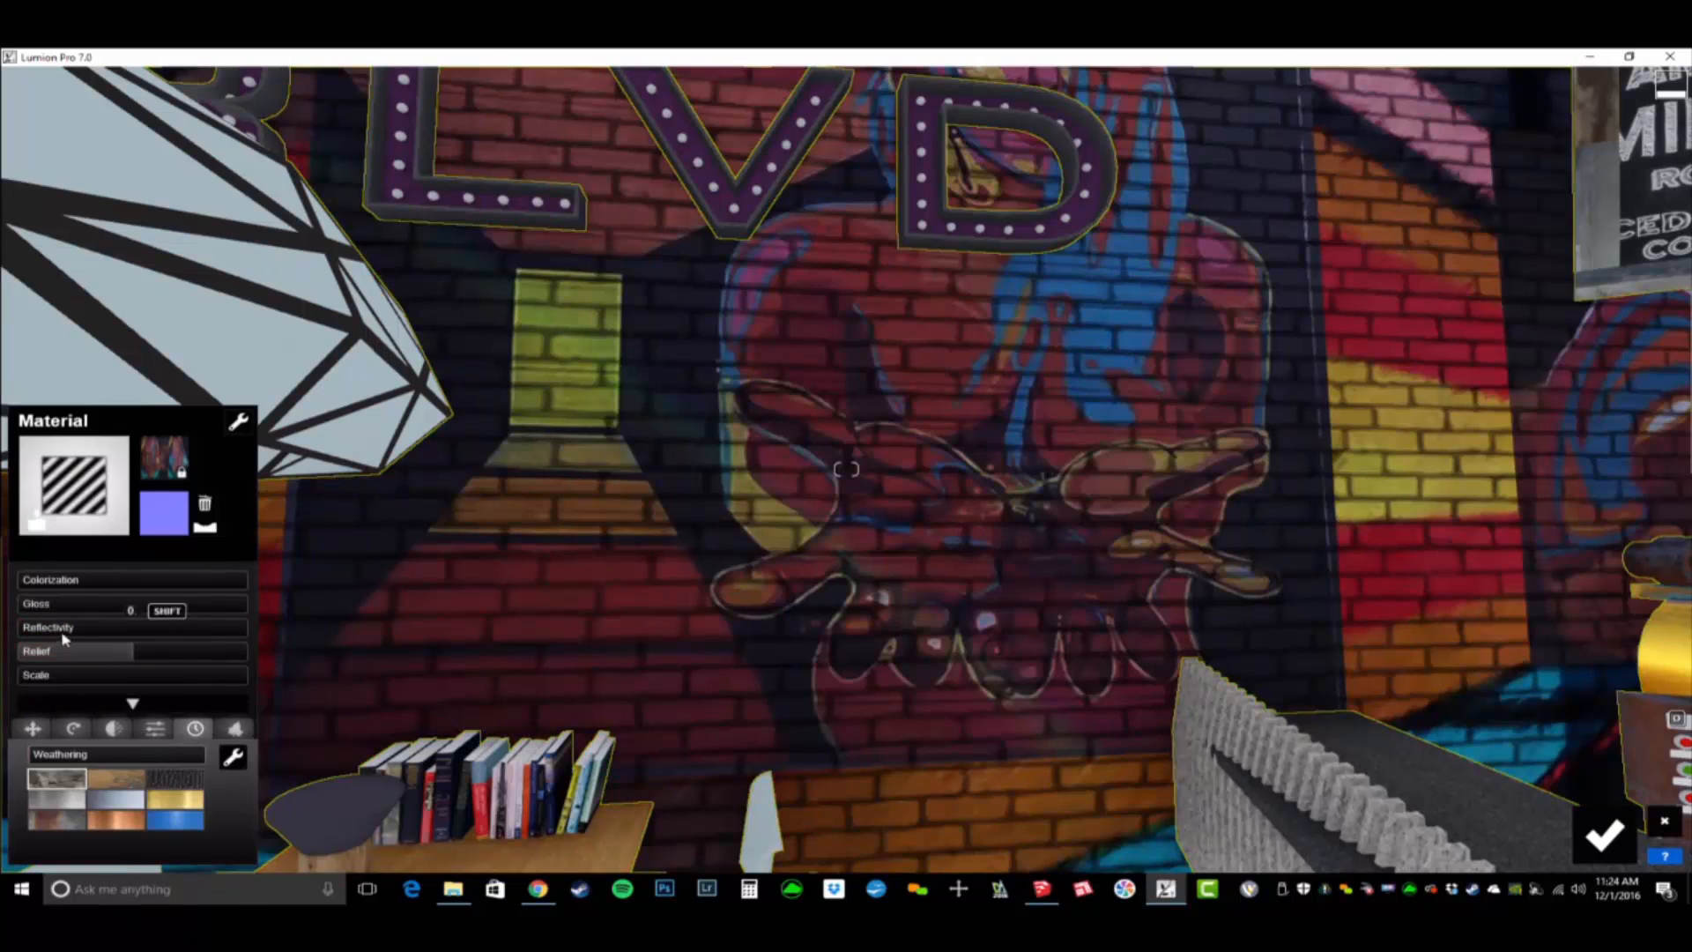
- Create a normal map from the graffiti wall's texture and adjust its relief
left_click(209, 528)
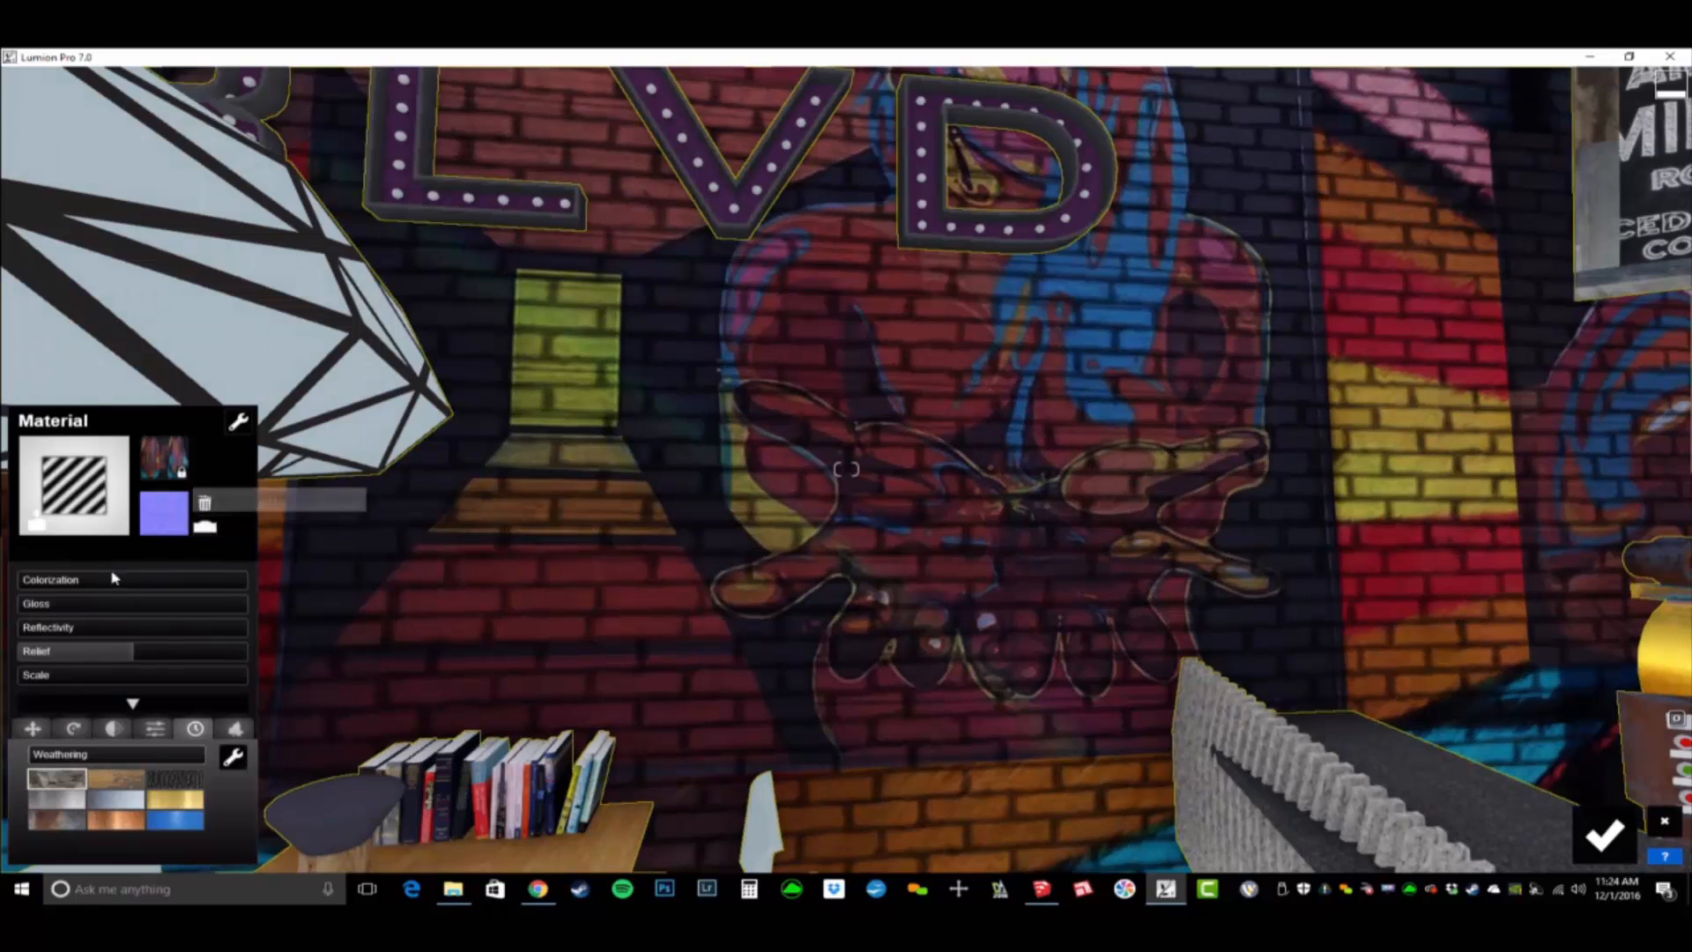
left_click_drag(136, 656, 3, 696)
mouse_move(107, 697)
left_mouse_down()
mouse_move(247, 696)
mouse_move(20, 696)
mouse_move(130, 705)
left_mouse_up()
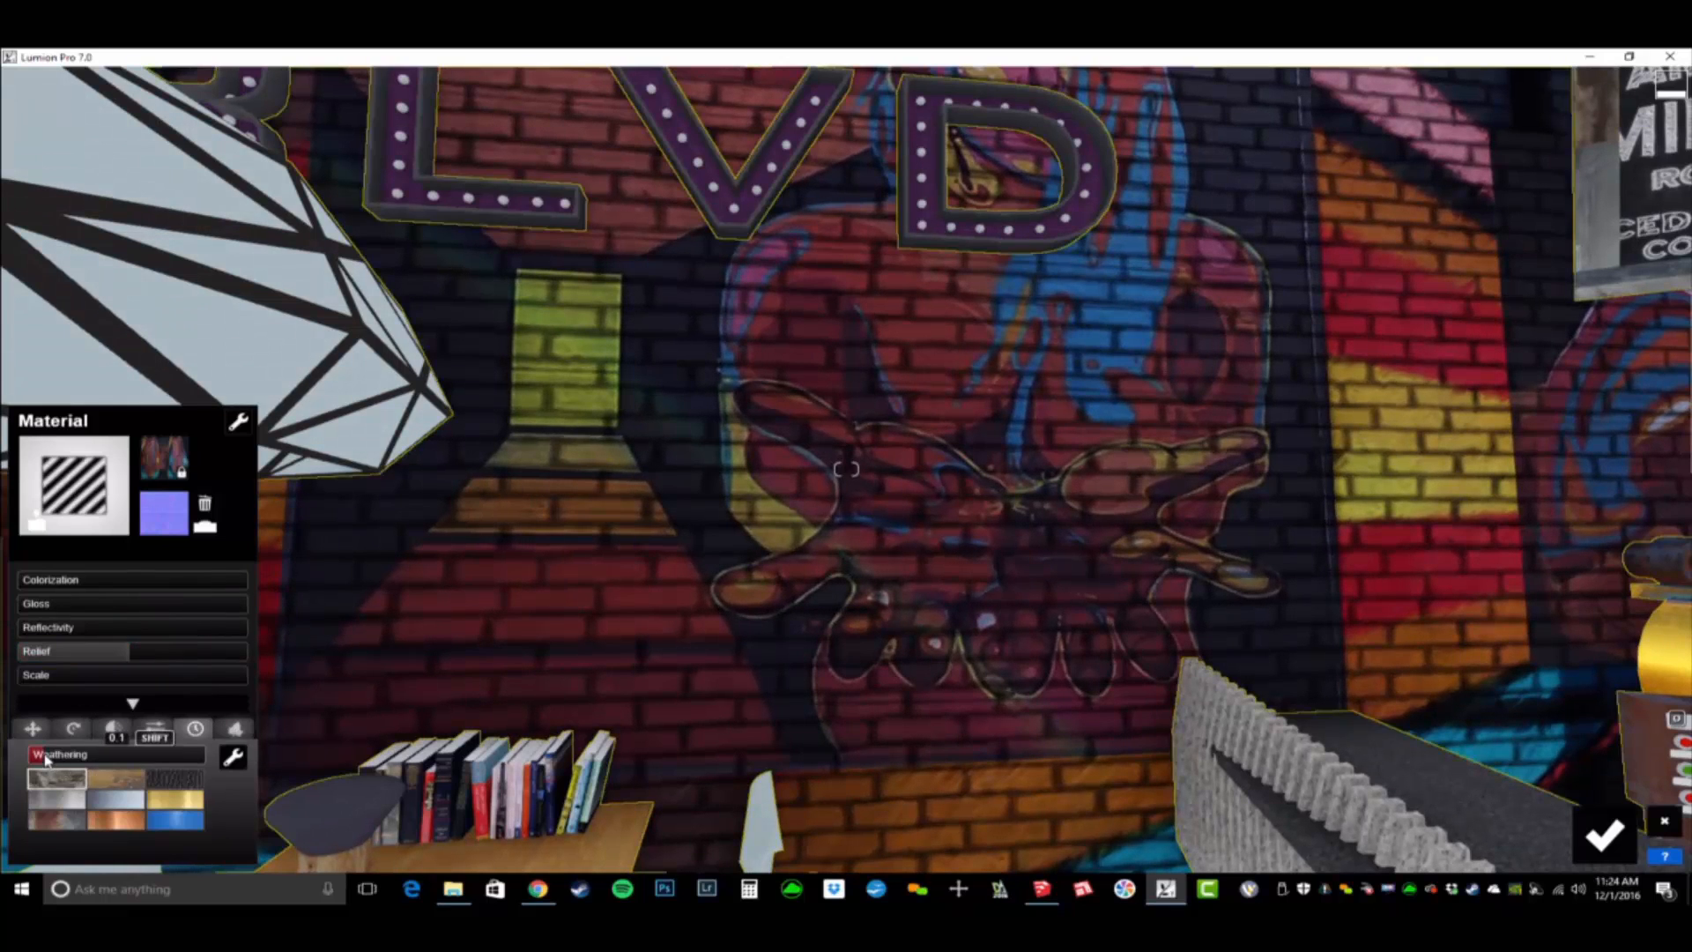
- Set the graffiti wall's weathering to 0.7 and its relief to 0.4, judging the effect from farther back
left_click_drag(46, 760, 160, 774)
key("s")
key("s")
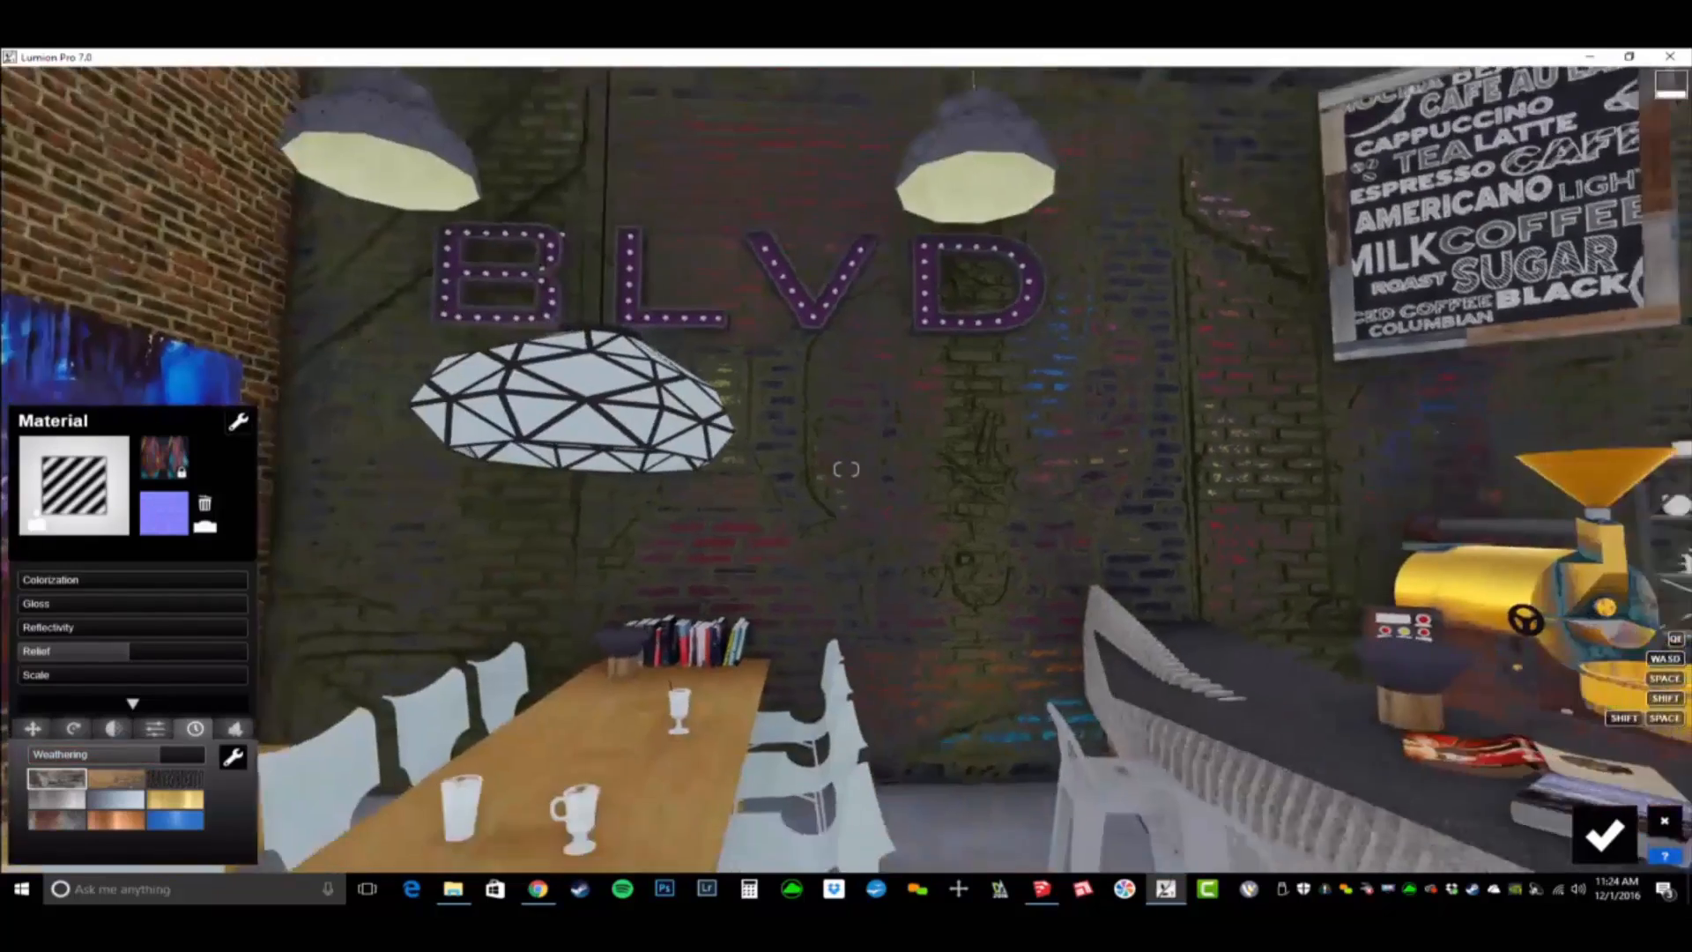
right_click_drag(847, 469, 1070, 469)
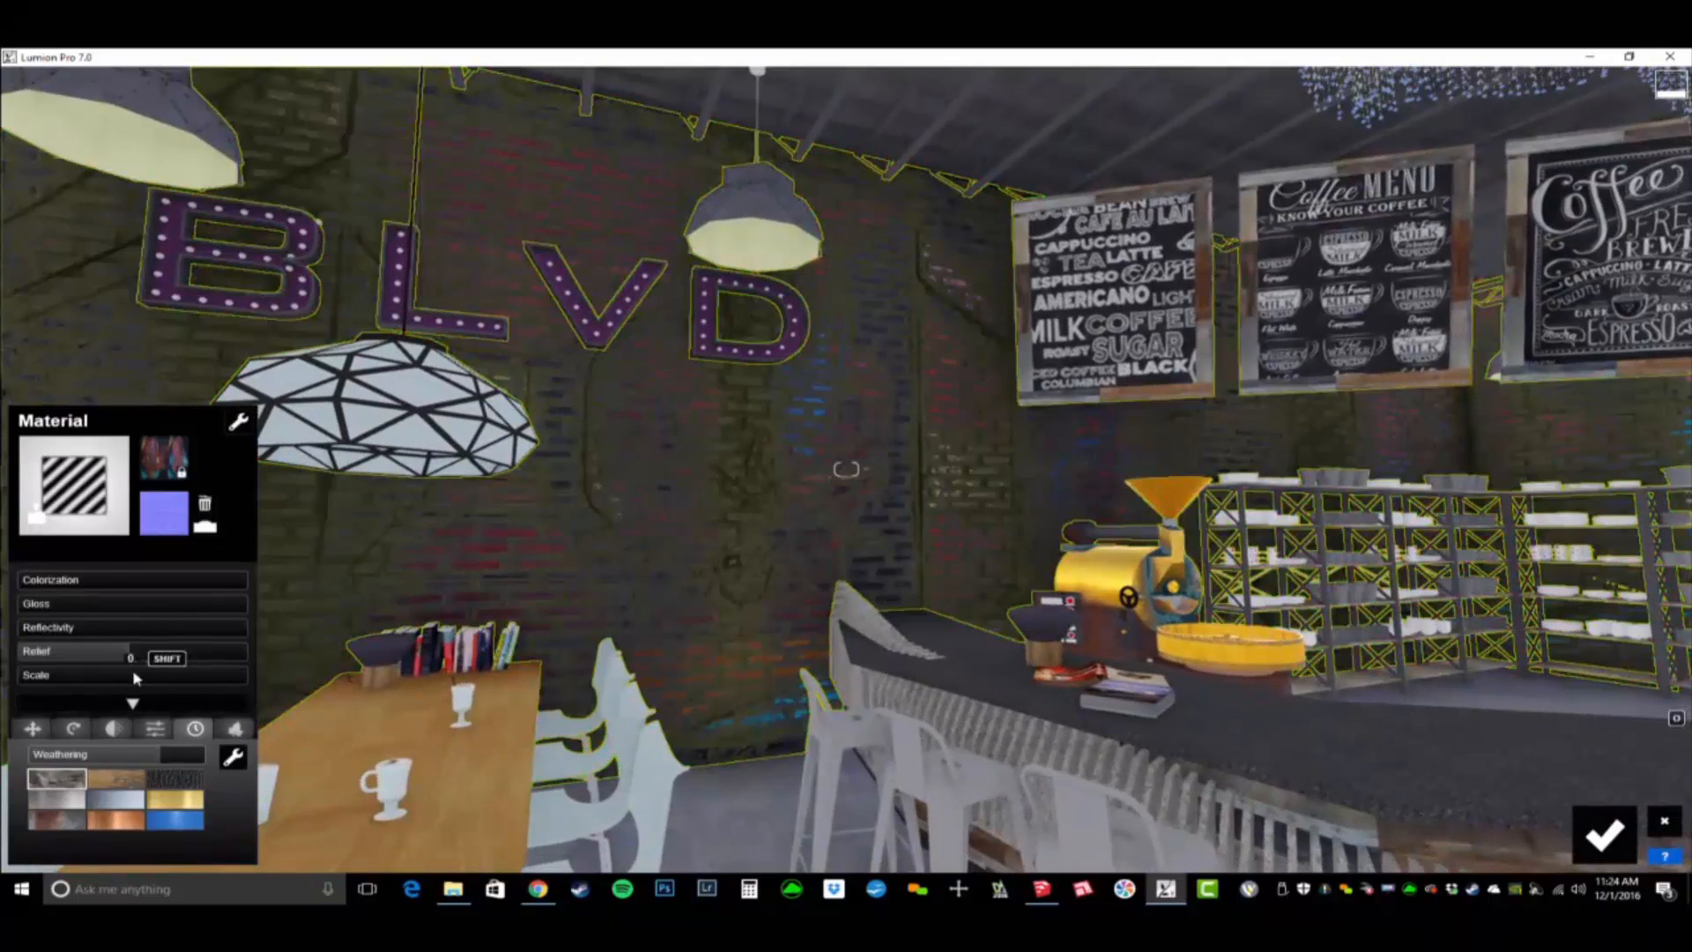
left_click_drag(132, 659, 84, 669)
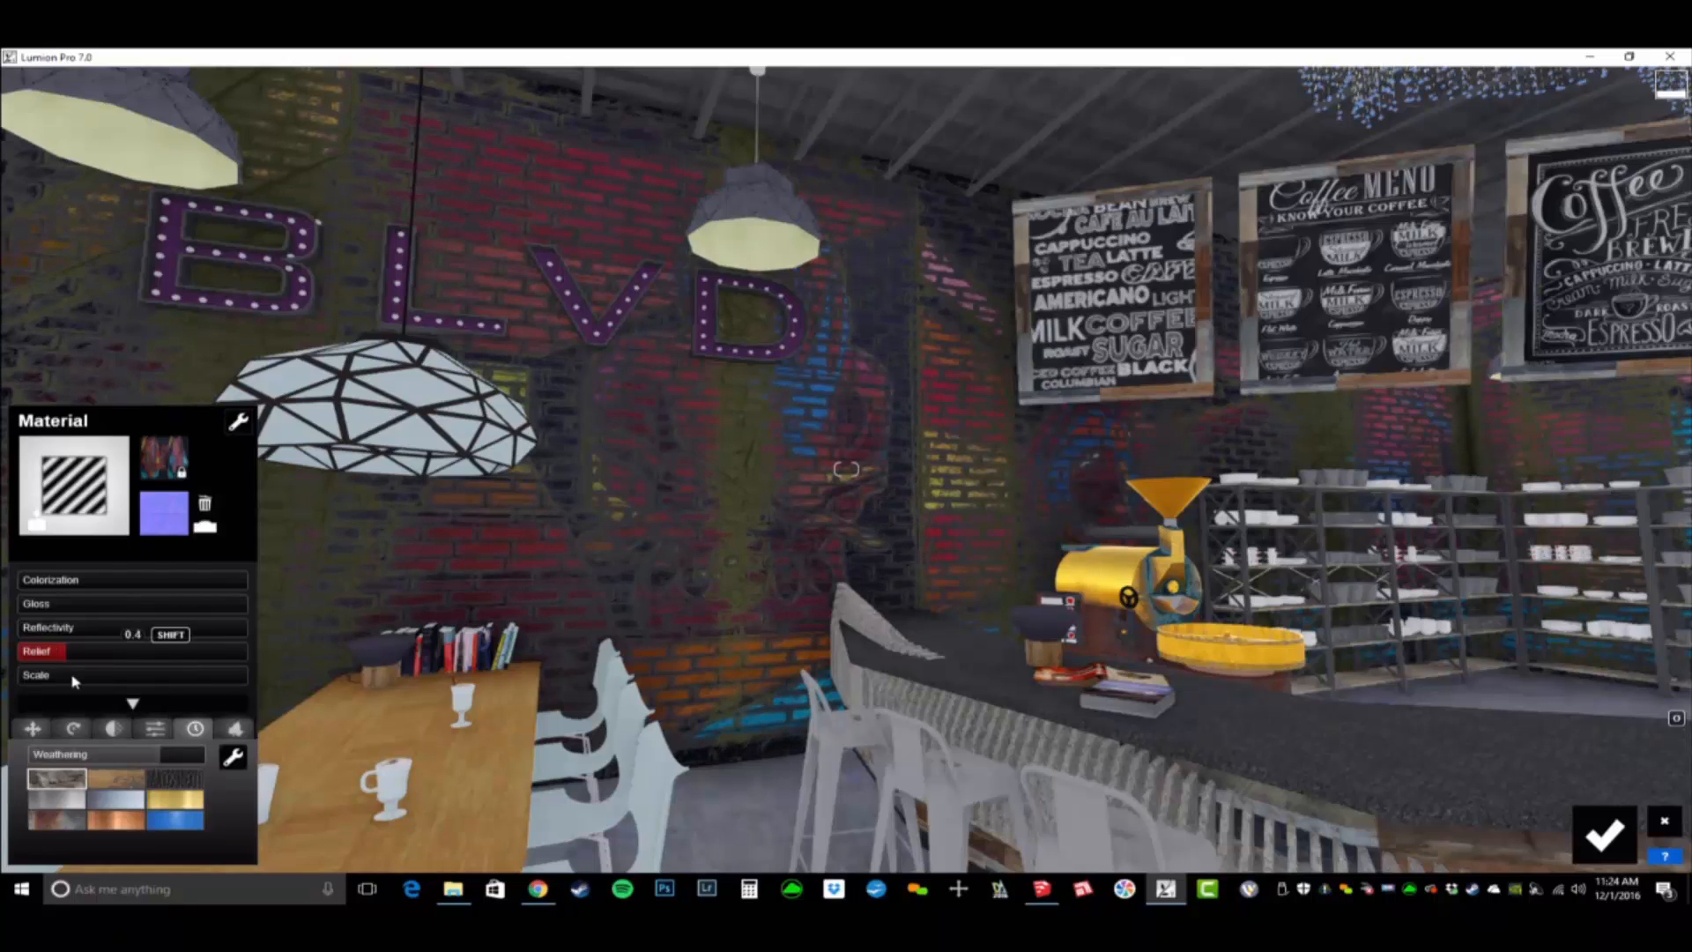
left_click_drag(98, 680, 86, 682)
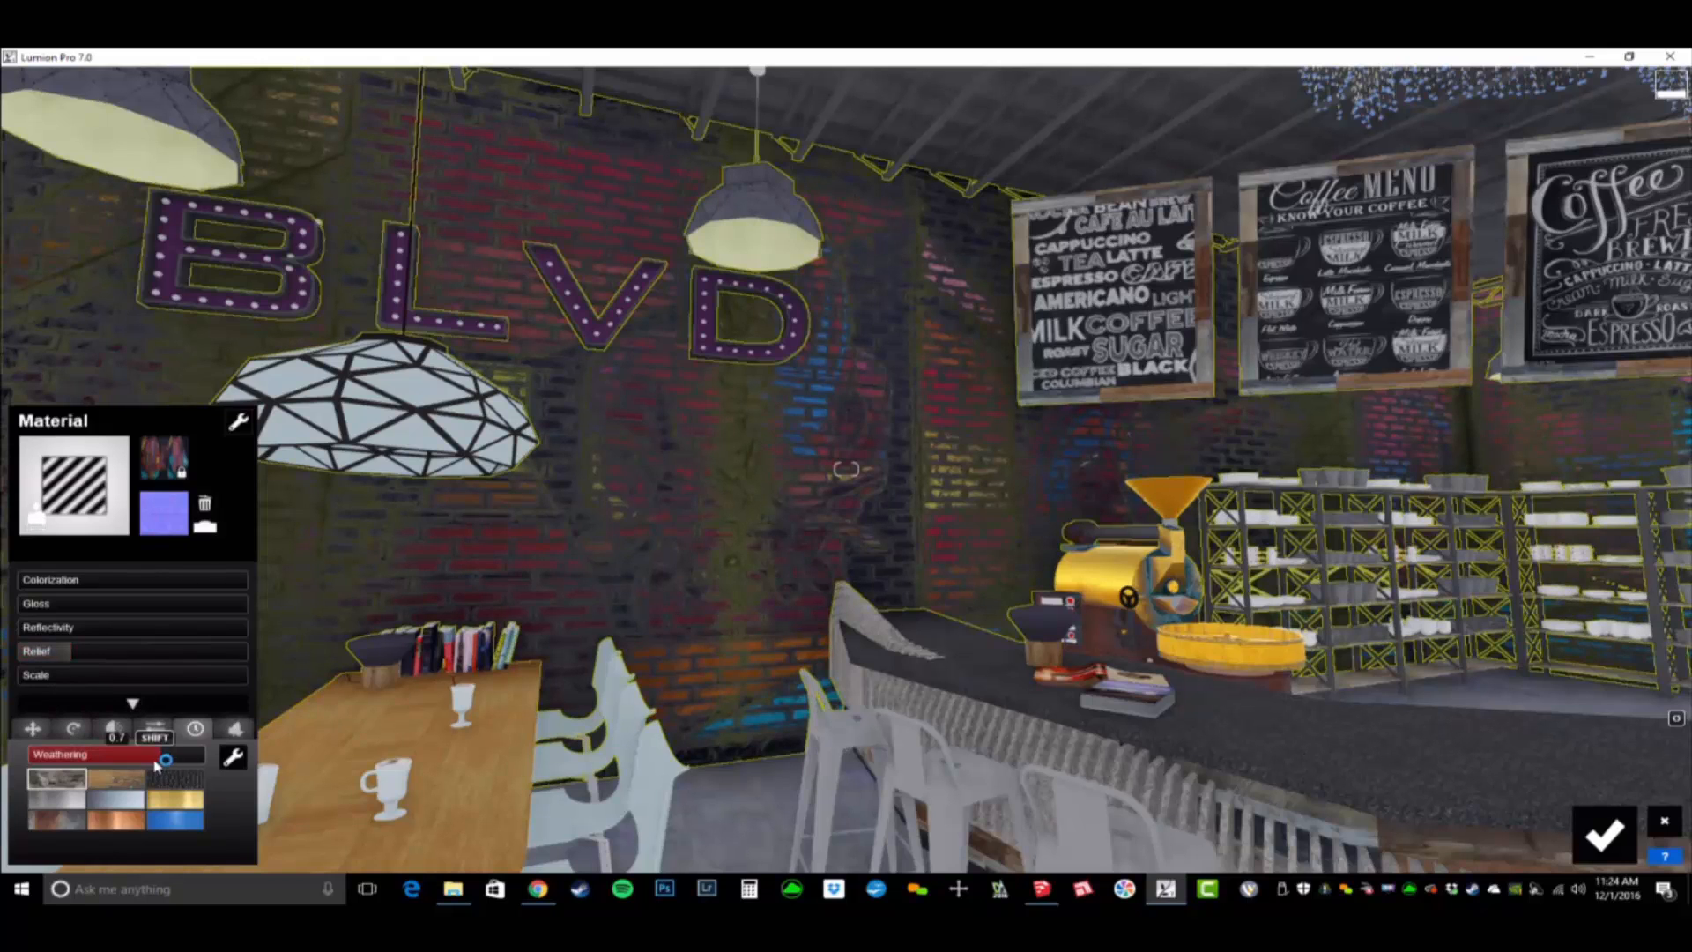
left_click_drag(162, 763, 154, 765)
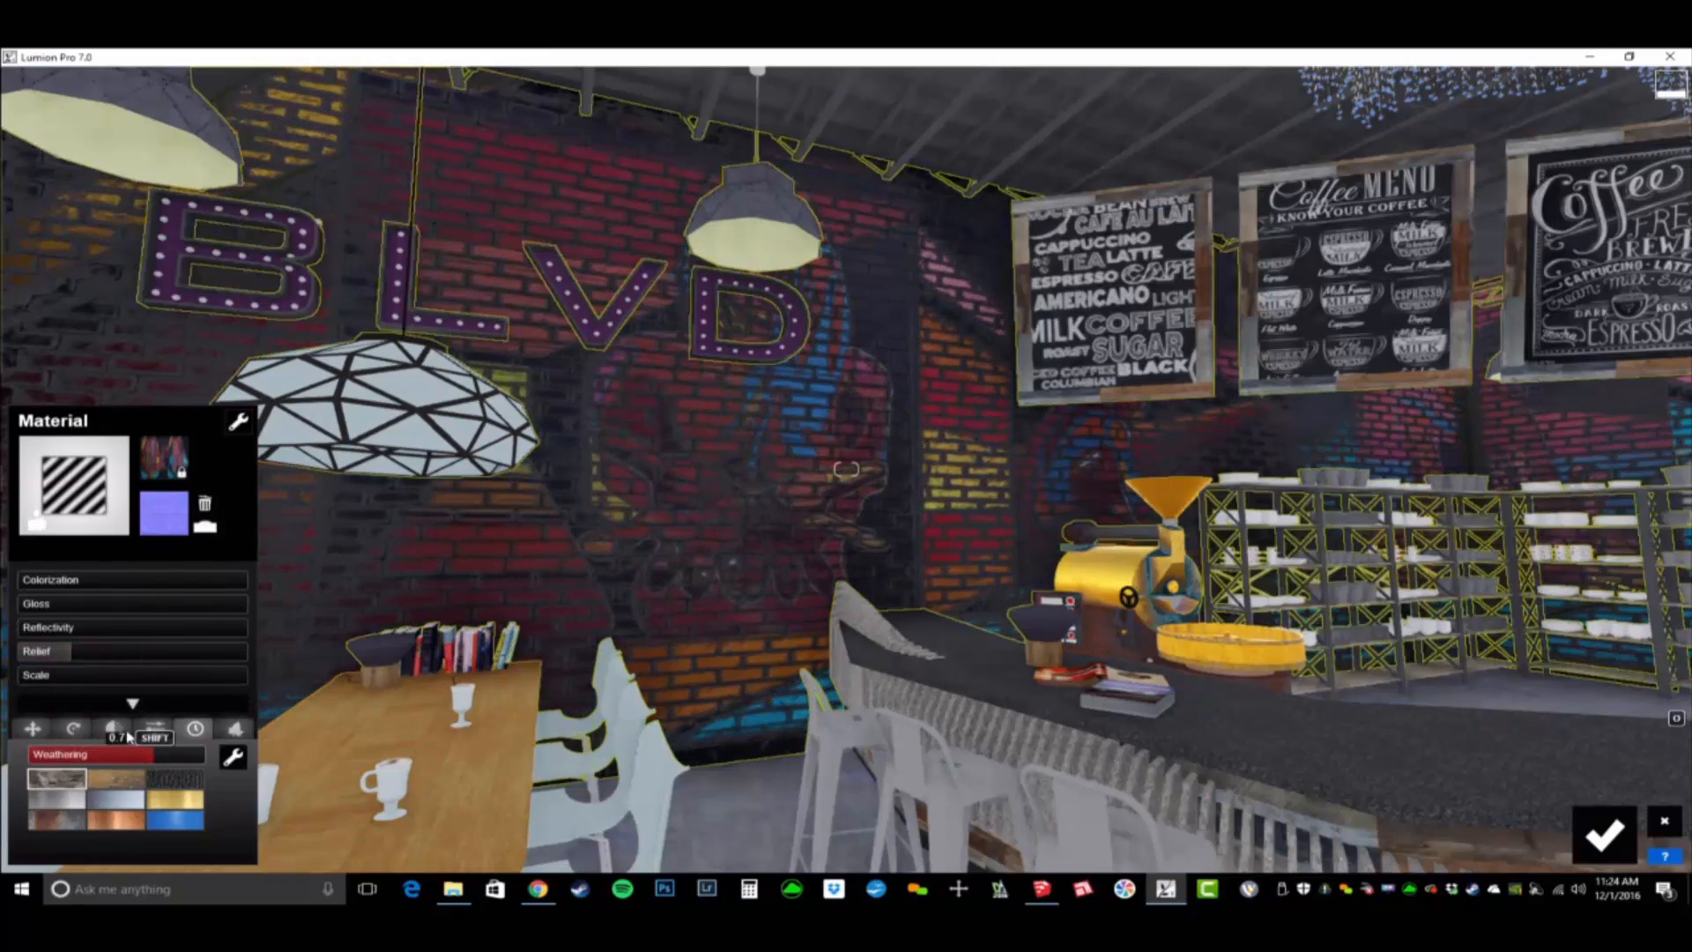
- Fine-tune the graffiti wall's relief and weathering, and switch its weathering type to the blue swatch
left_click_drag(74, 682, 63, 663)
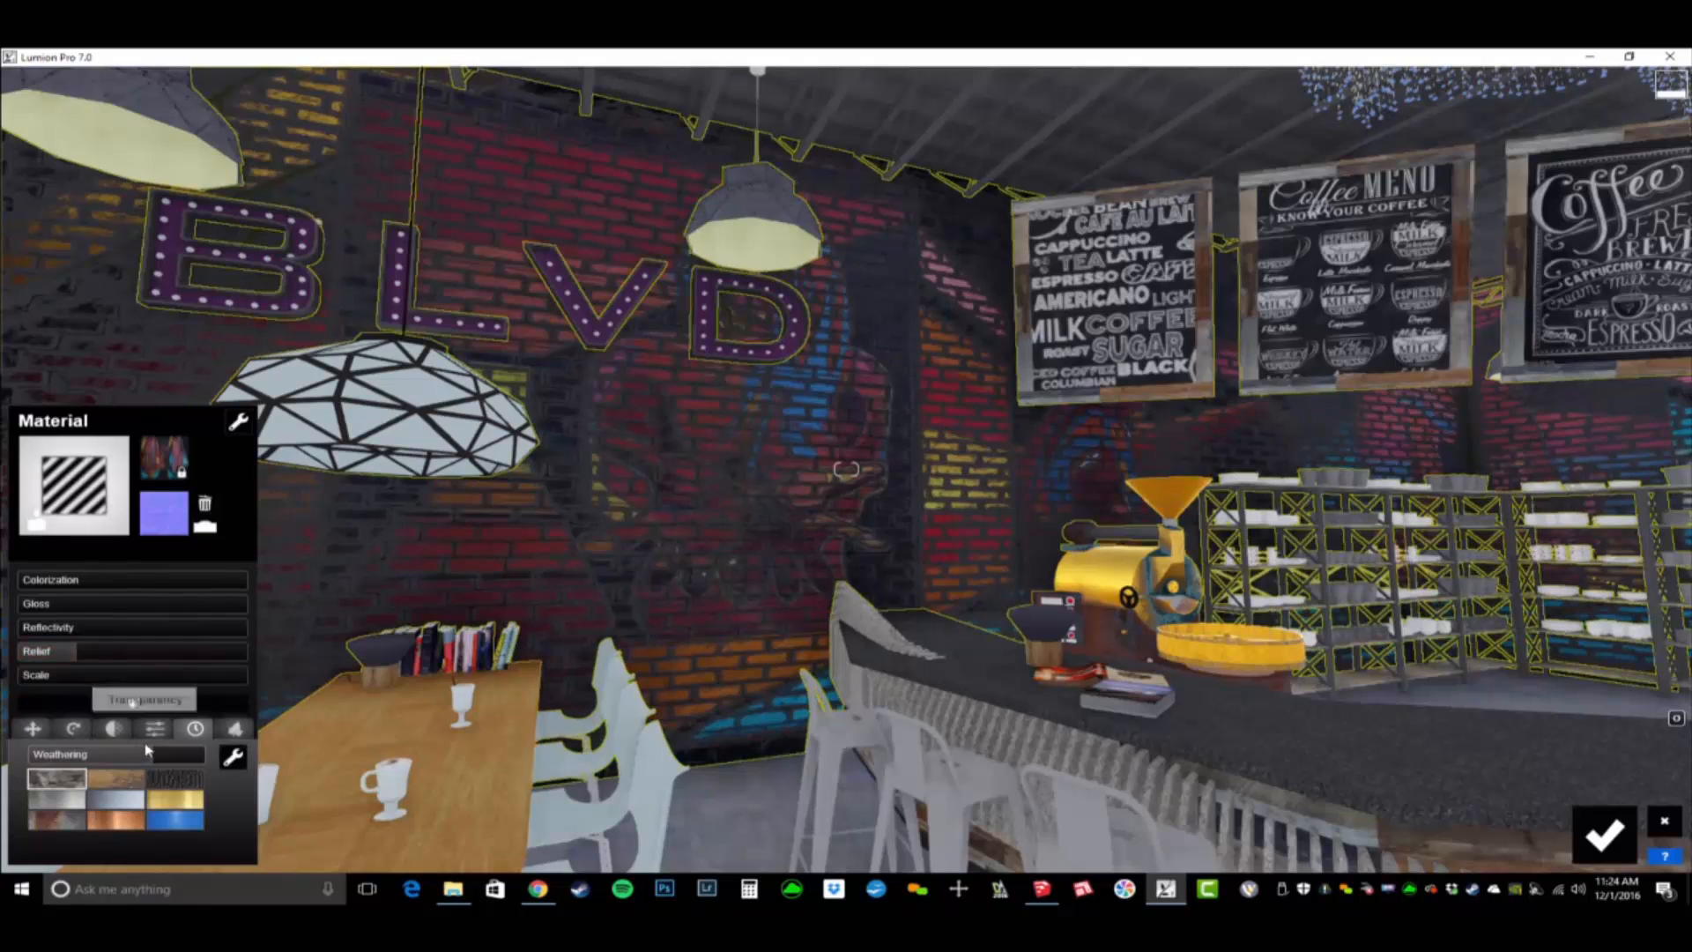
mouse_move(155, 755)
left_mouse_down()
mouse_move(182, 755)
mouse_move(158, 775)
left_mouse_up()
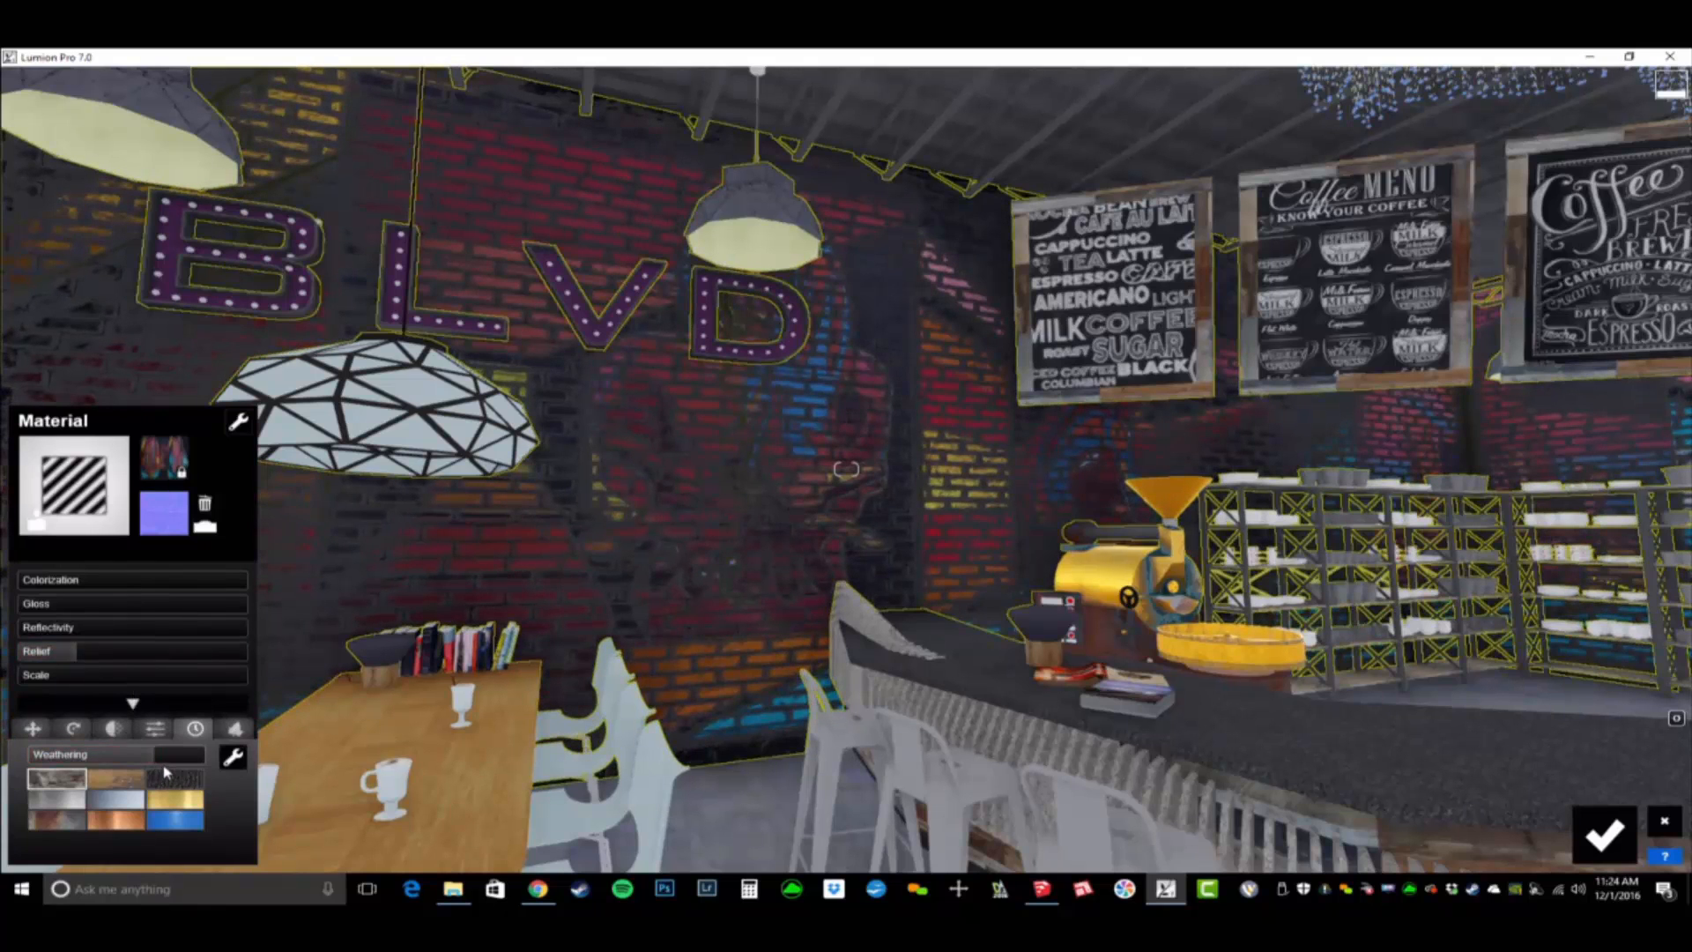
left_click(181, 825)
key("s")
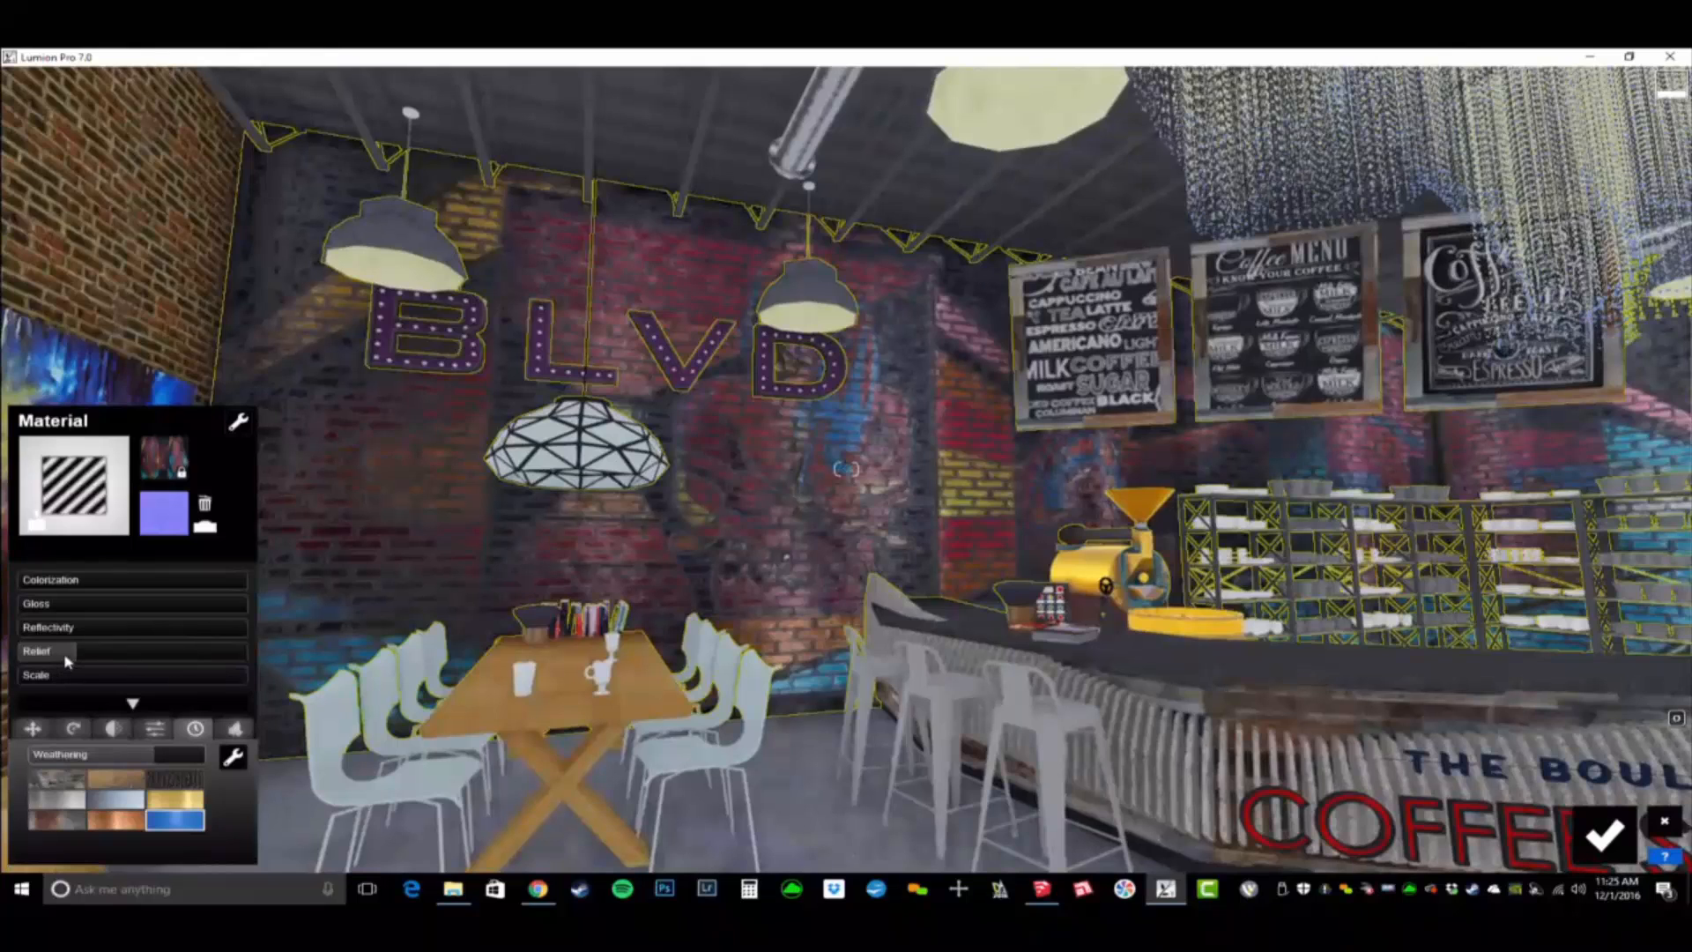
- Lower the graffiti wall's relief and reduce its weathering to 0.2
left_click_drag(68, 661, 49, 657)
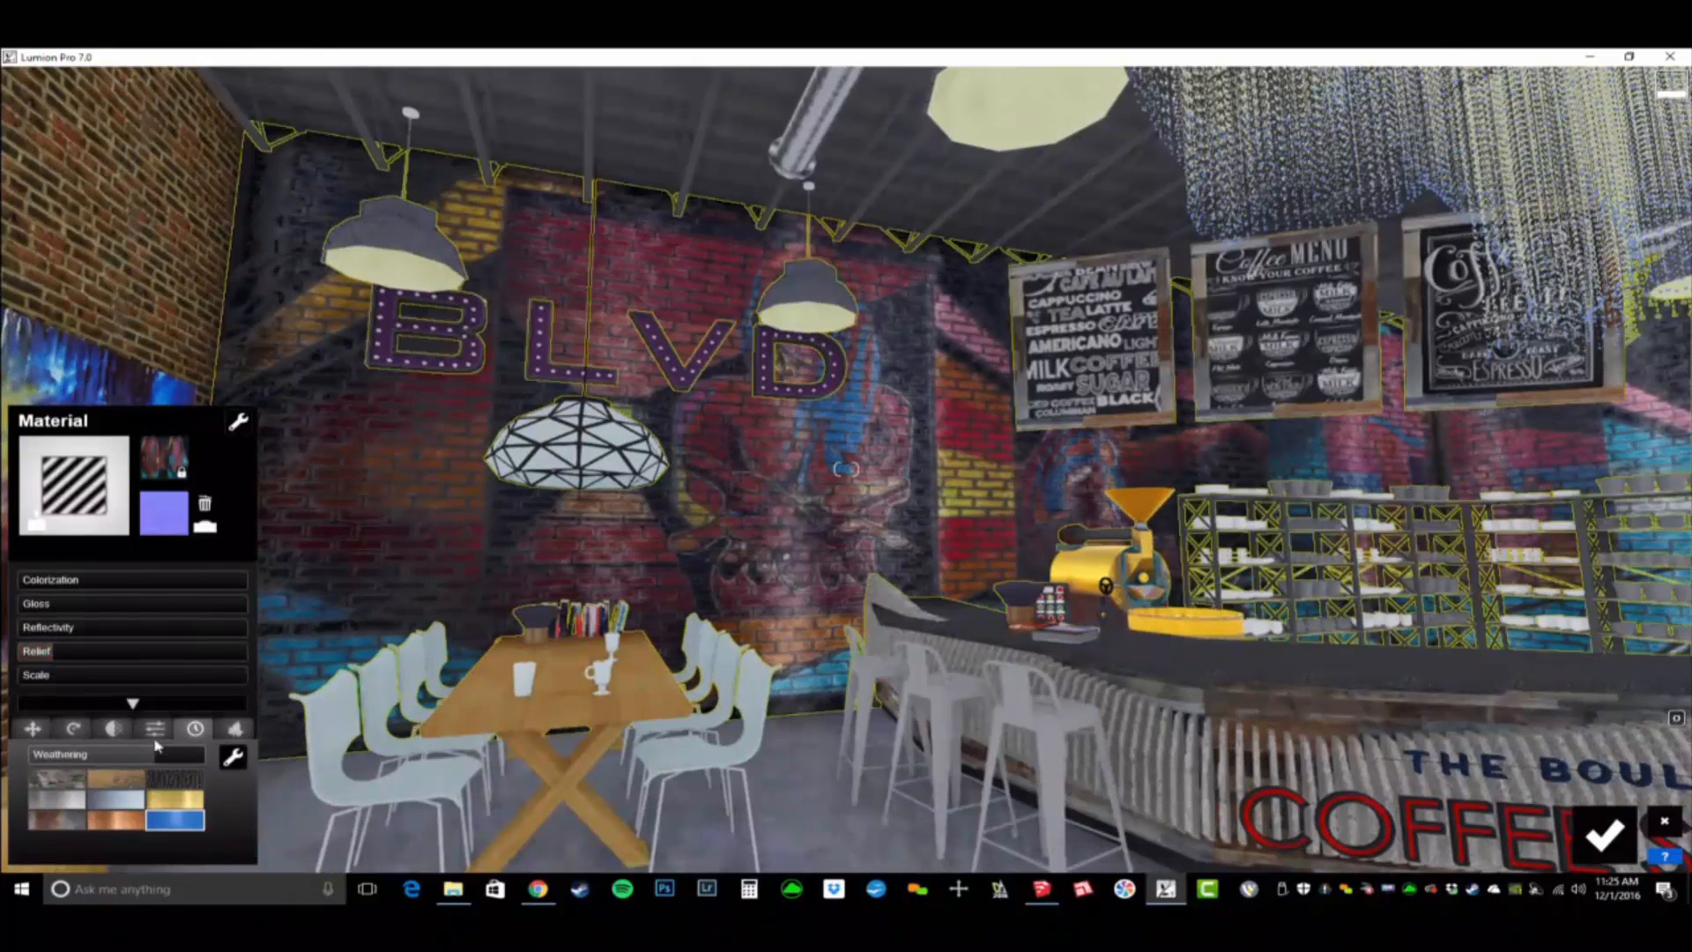
left_click_drag(145, 755, 23, 765)
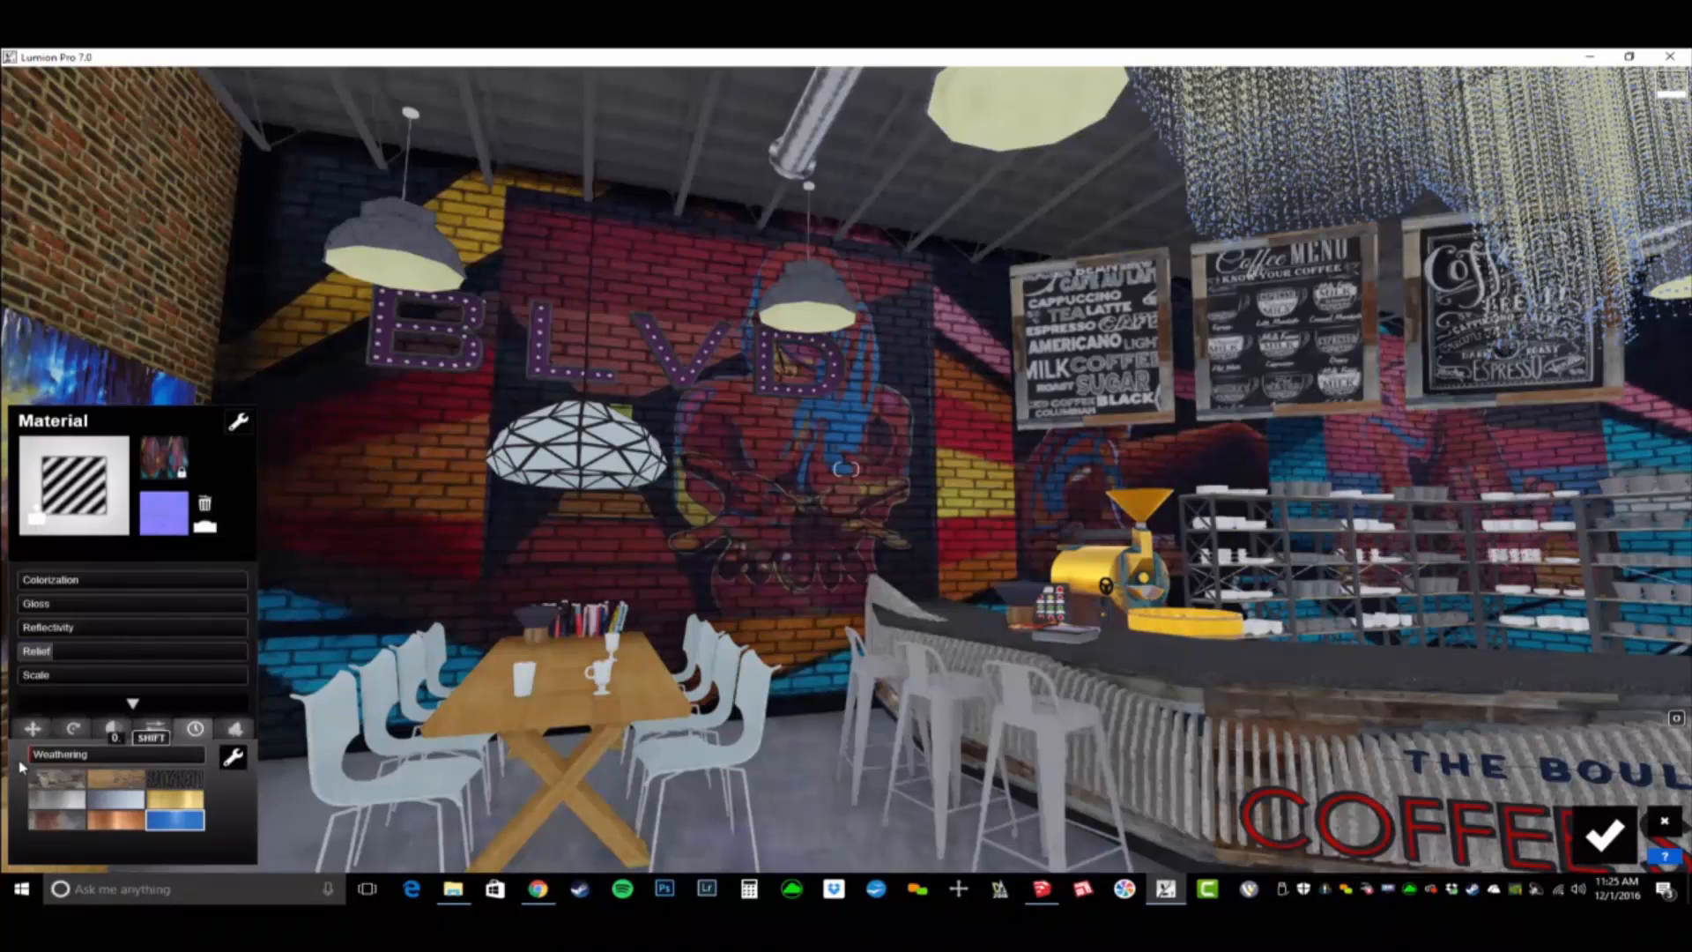
left_click_drag(40, 775, 54, 776)
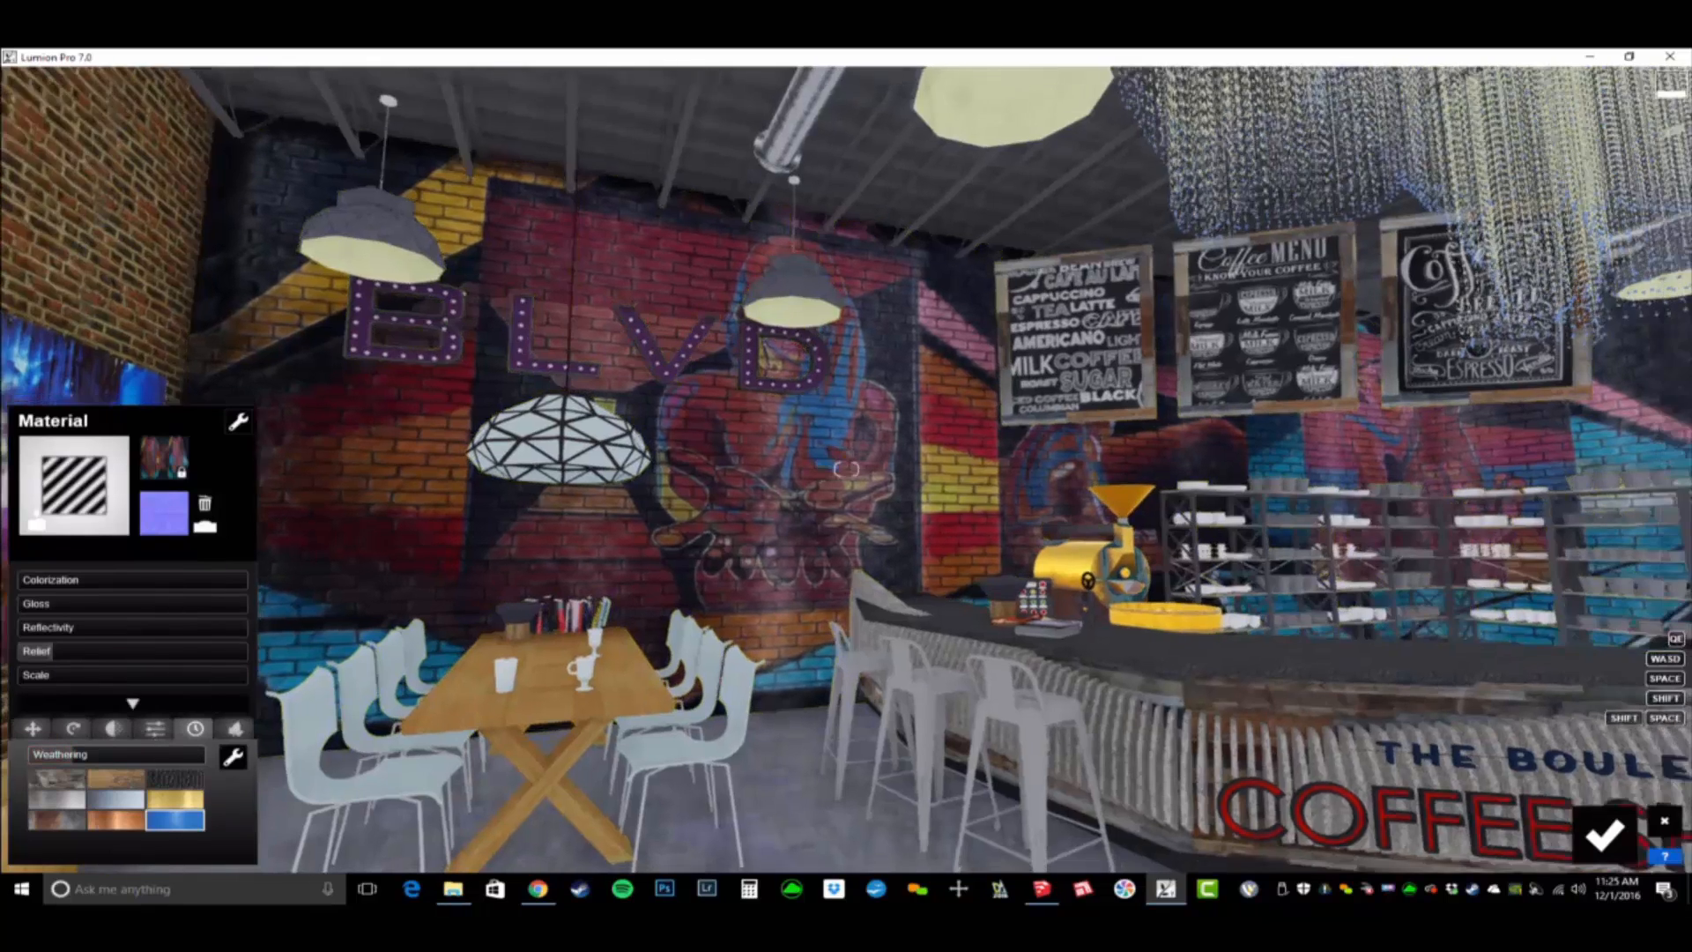
- Examine the graffiti wall up close, set its relief to 0.1 and judge the effect from farther back
right_click_drag(564, 547, 652, 528)
key("w")
key("w")
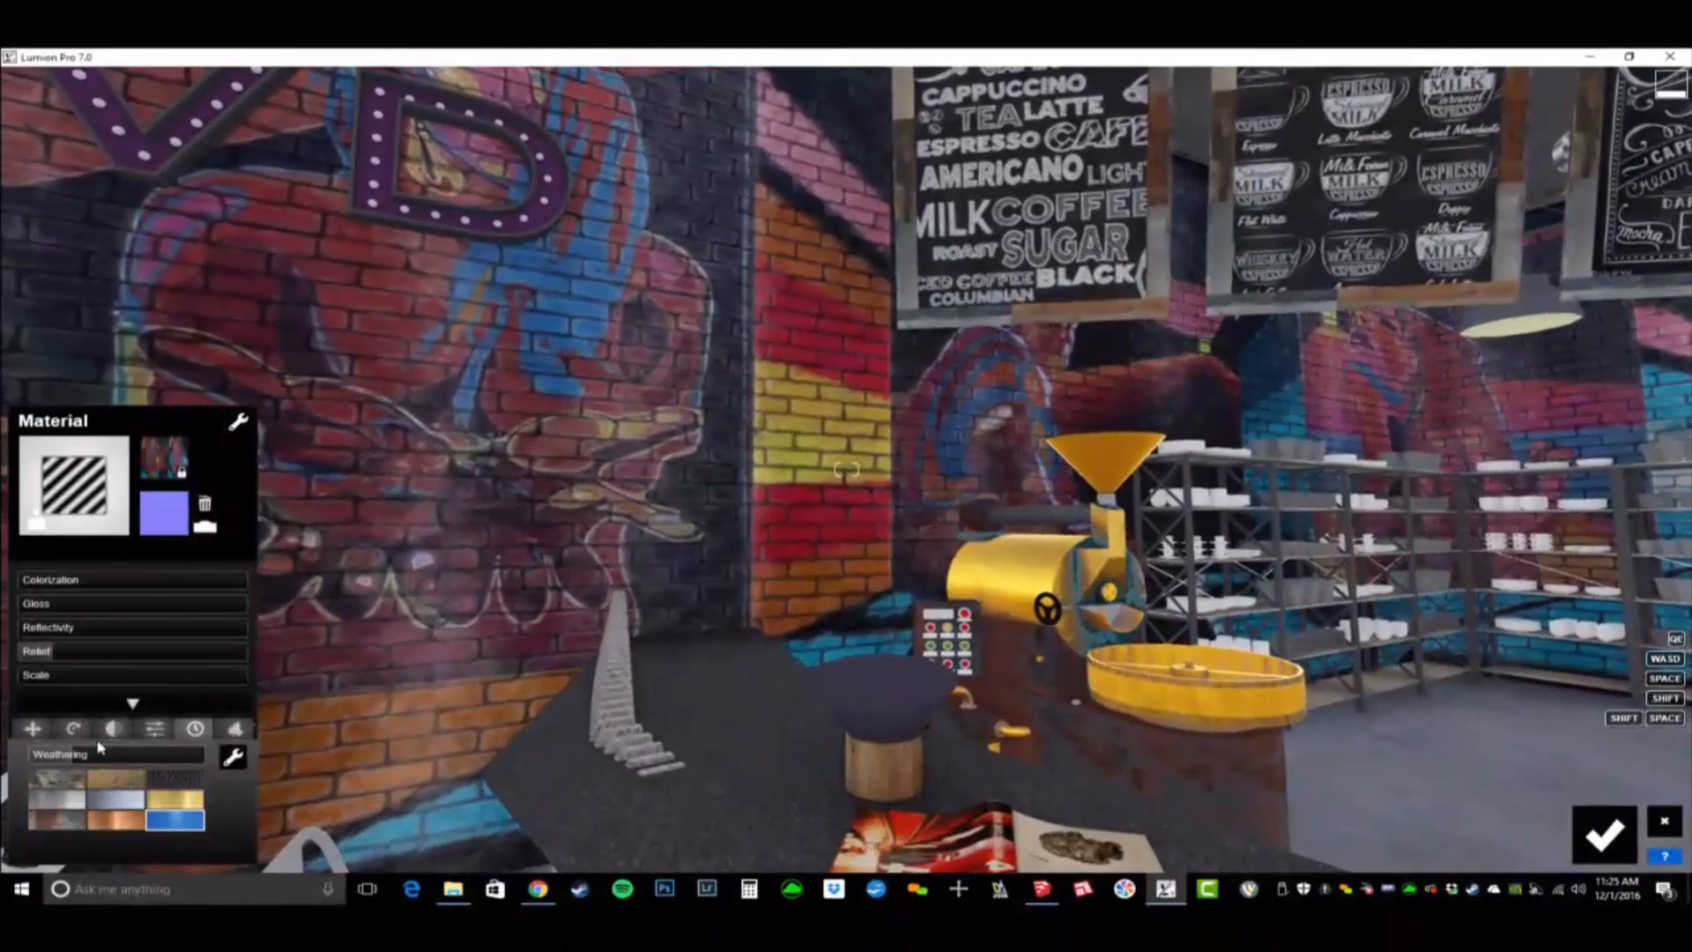
mouse_move(59, 656)
left_mouse_down()
mouse_move(92, 658)
mouse_move(64, 667)
left_mouse_up()
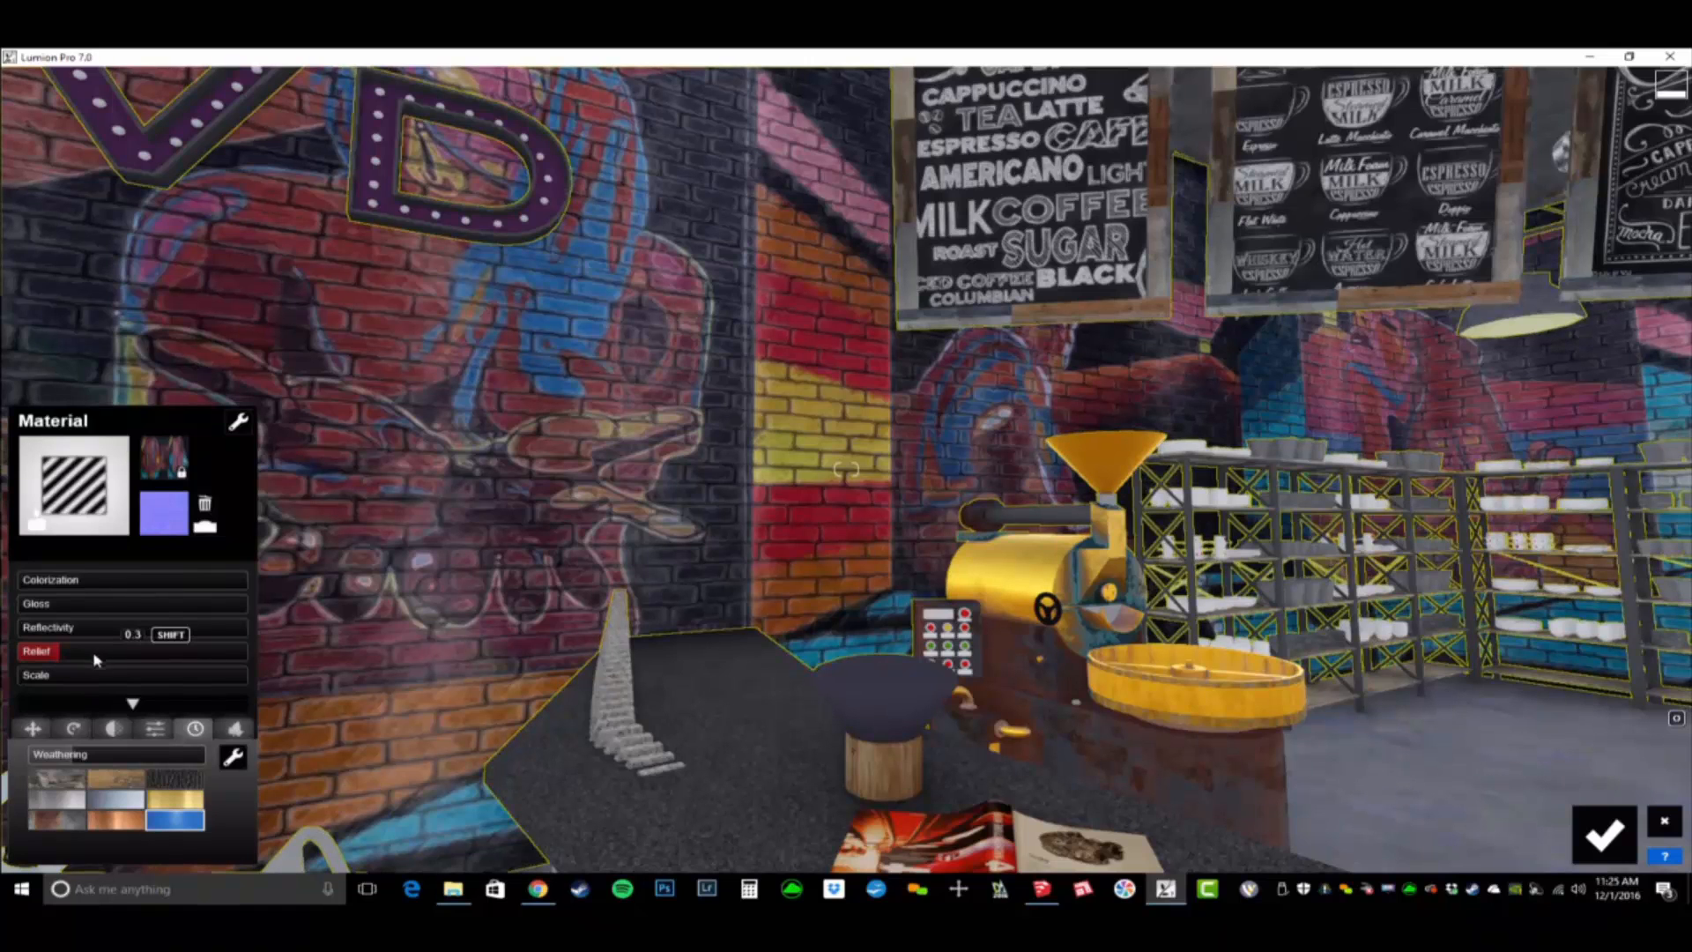
mouse_move(62, 656)
left_mouse_down()
mouse_move(733, 648)
mouse_move(36, 667)
left_mouse_up()
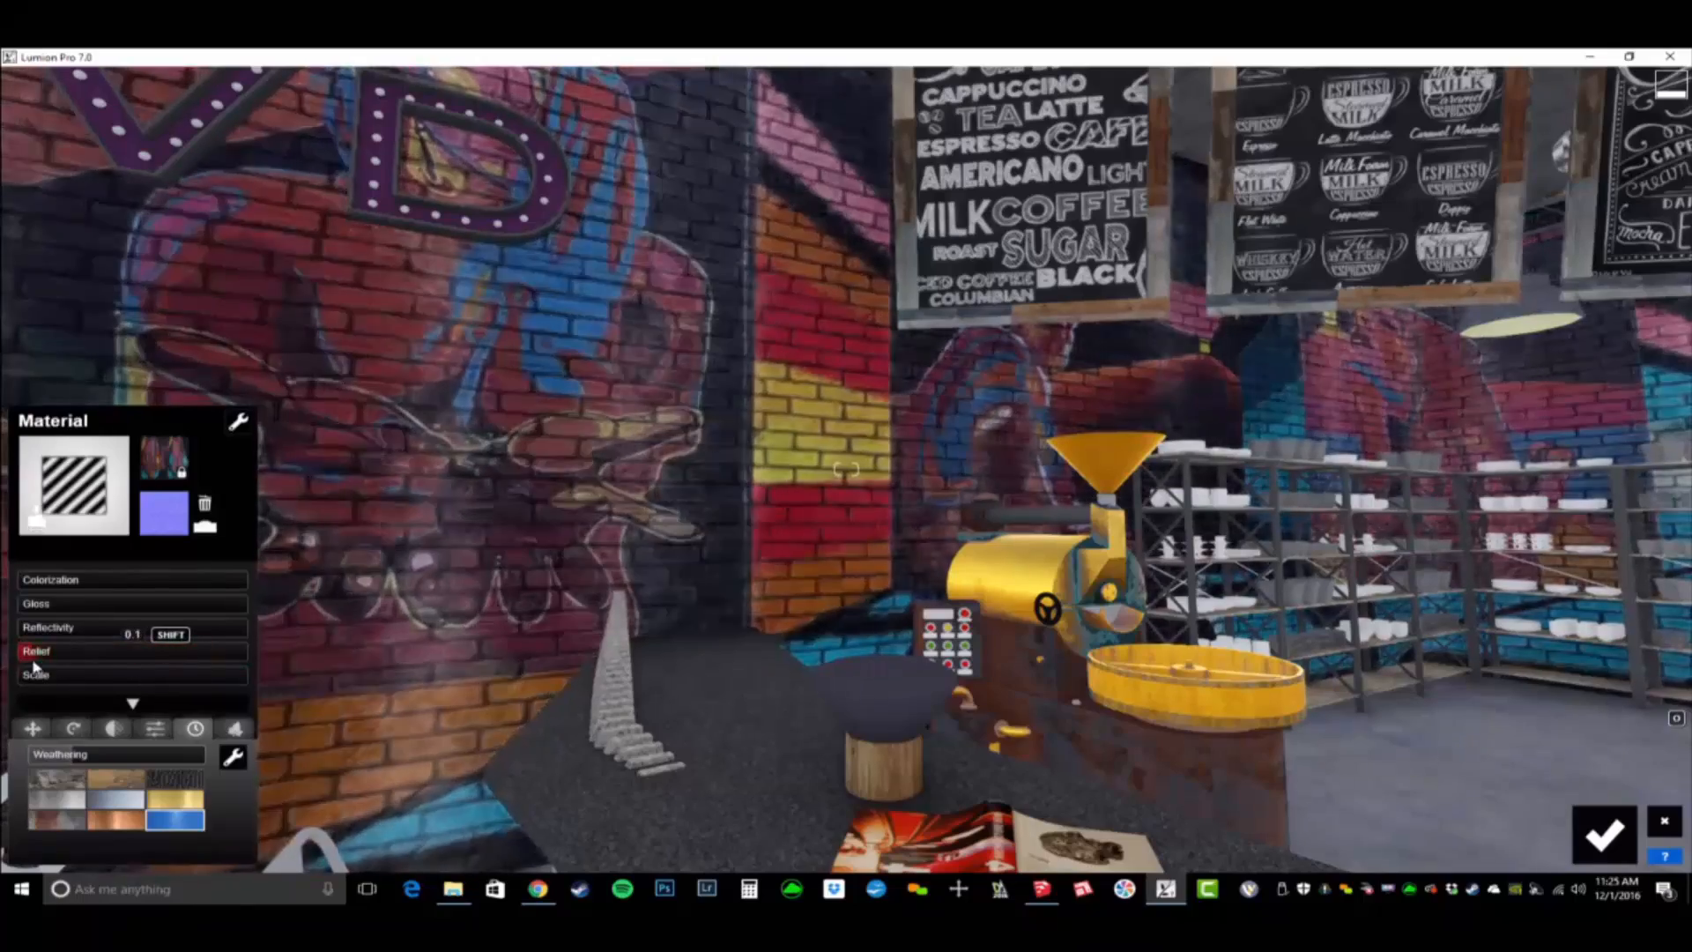
key("s")
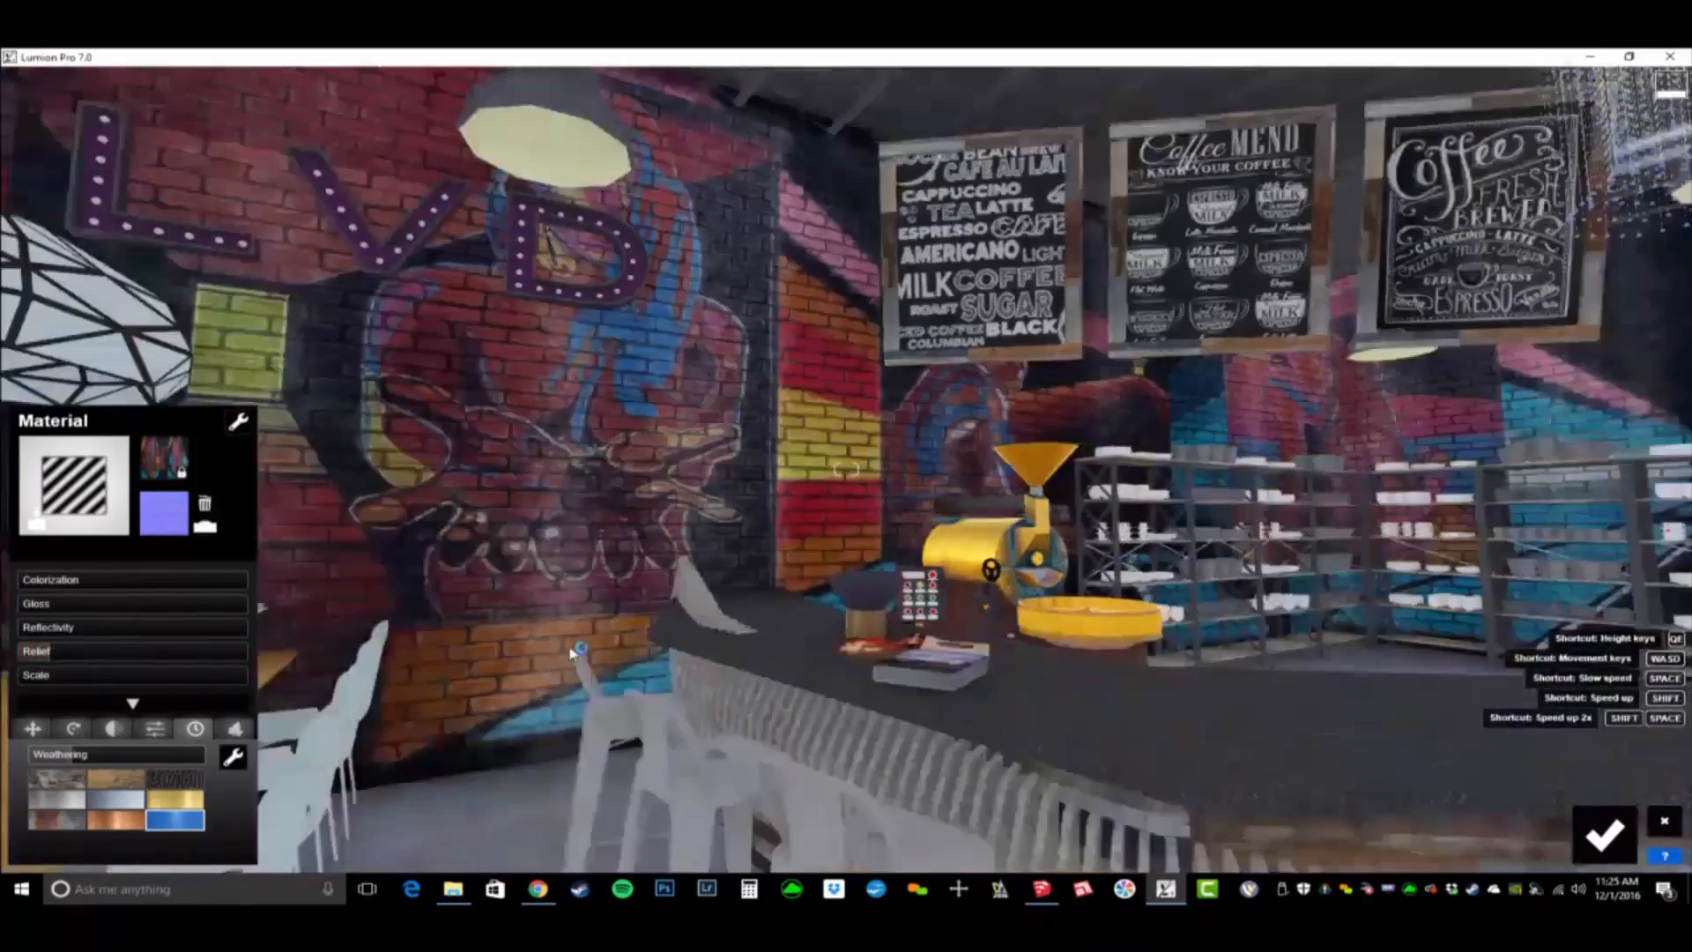
right_click_drag(569, 649, 573, 652)
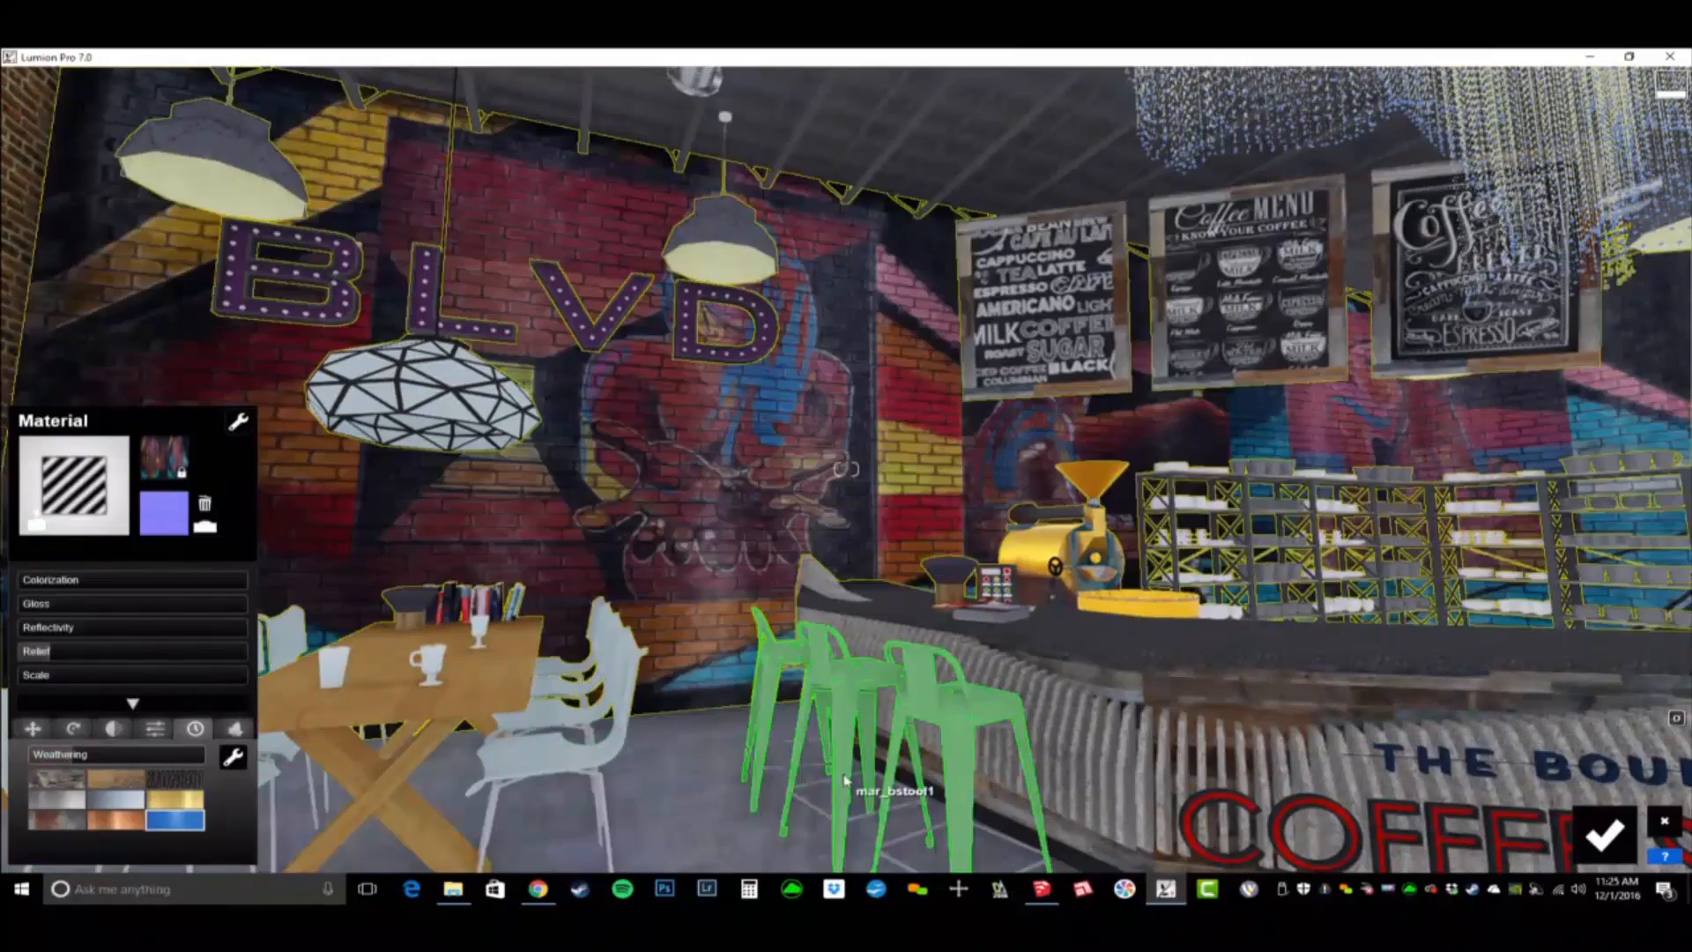
- Change the outdoor bench and planter material, [Wood Cherry Original], to an editable standard material
key("s")
mouse_move(843, 779)
right_mouse_down()
mouse_move(892, 802)
mouse_move(888, 786)
mouse_move(808, 778)
mouse_move(707, 797)
mouse_move(834, 774)
right_mouse_up()
key("s")
key("e")
left_click(862, 659)
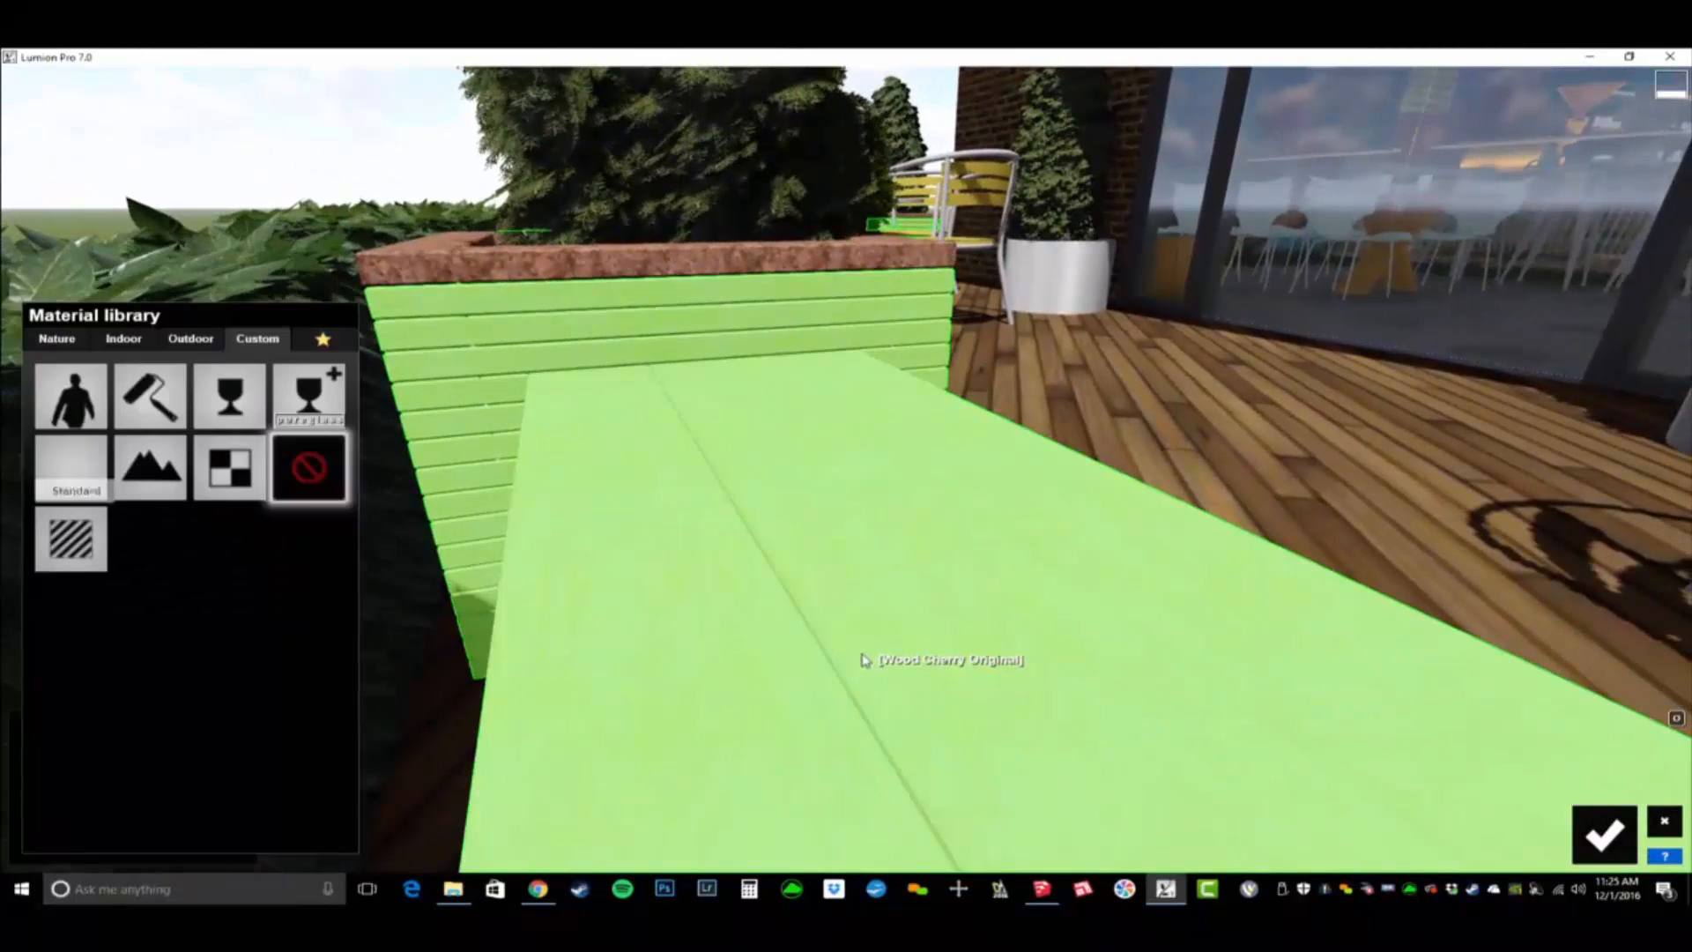
left_click(71, 539)
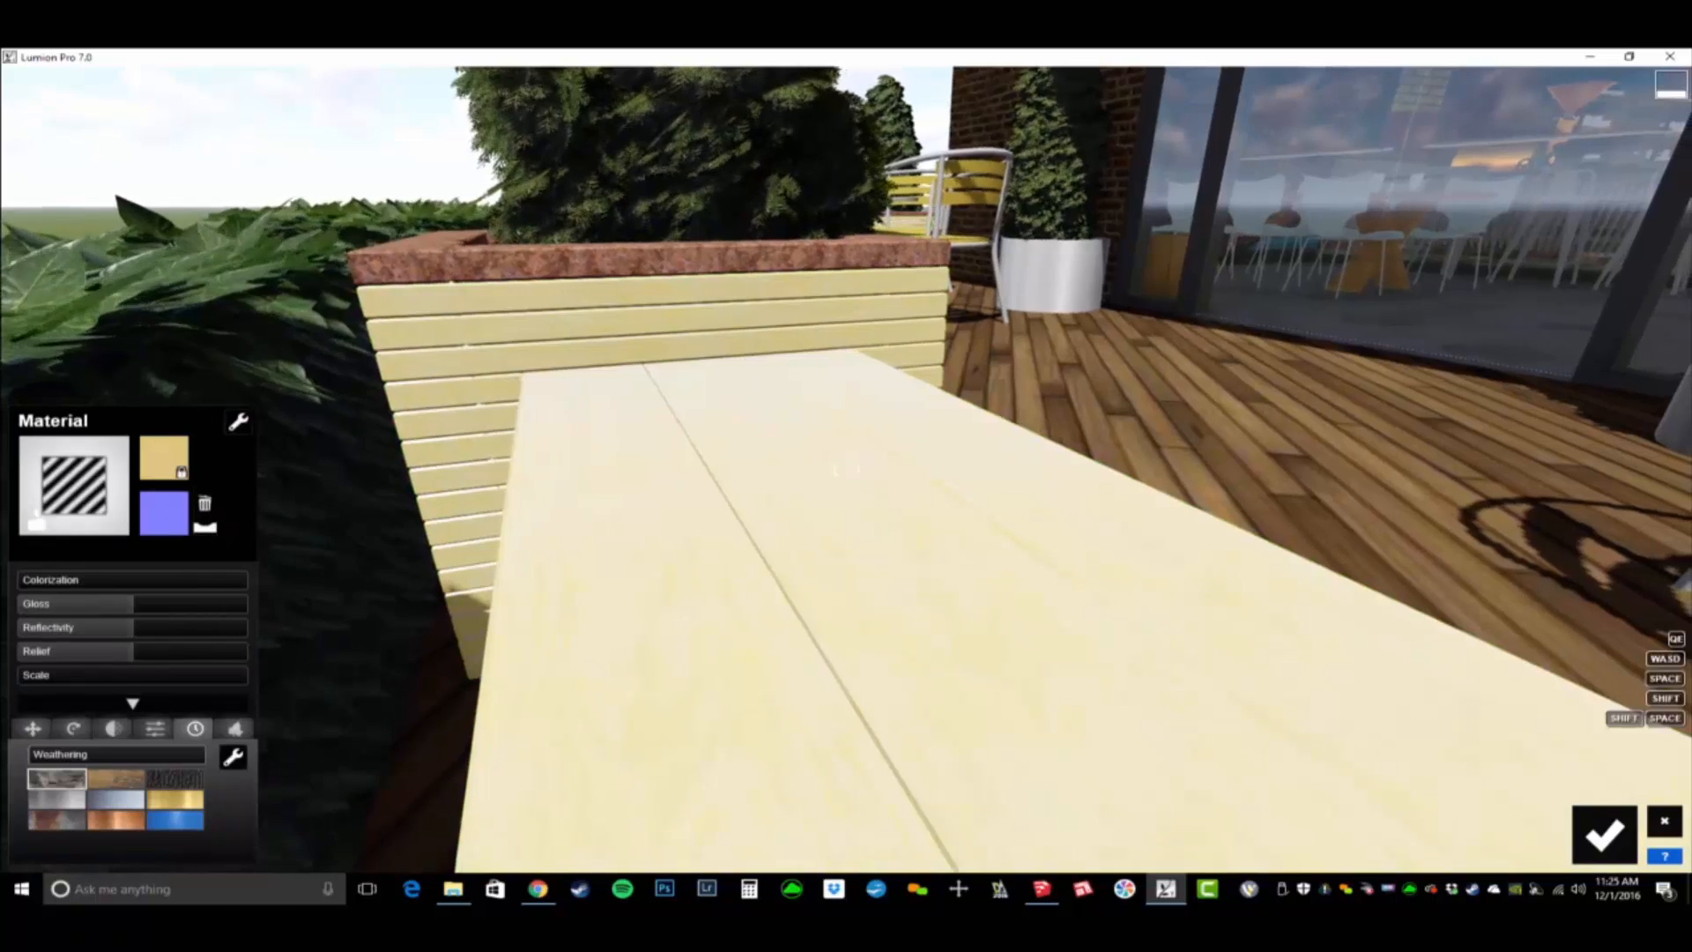
- Raise the bench wood's relief and apply the wood weathering type at almost full strength
key("a")
right_click_drag(705, 547, 881, 599)
right_click_drag(846, 469, 820, 444)
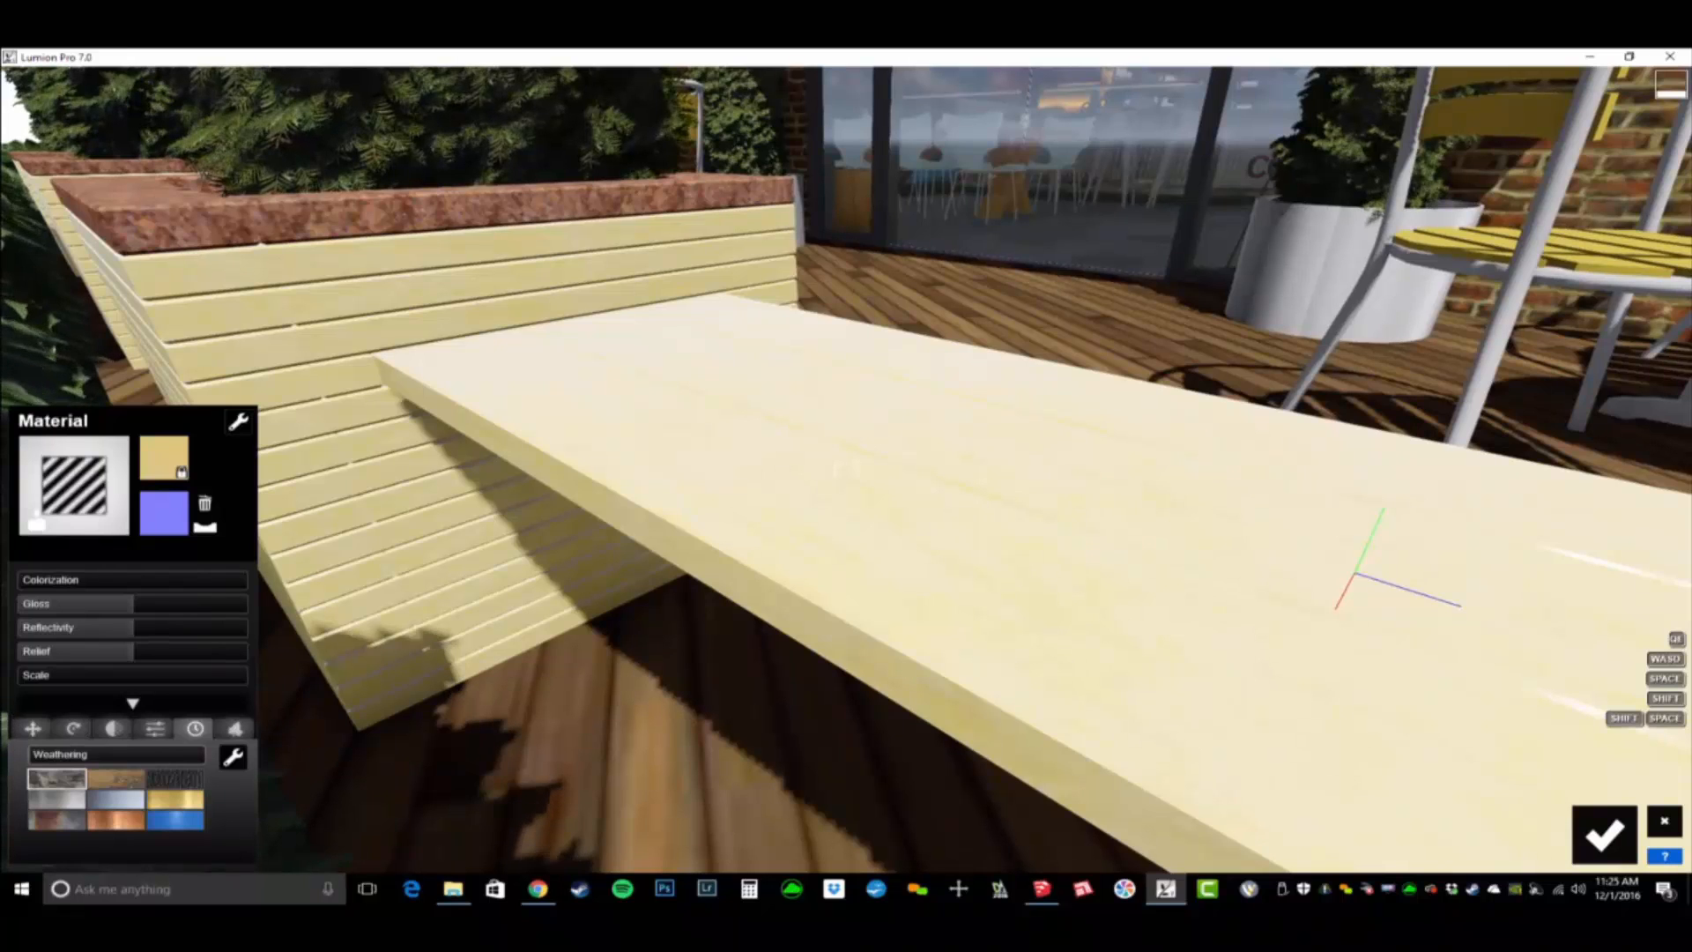
key("w")
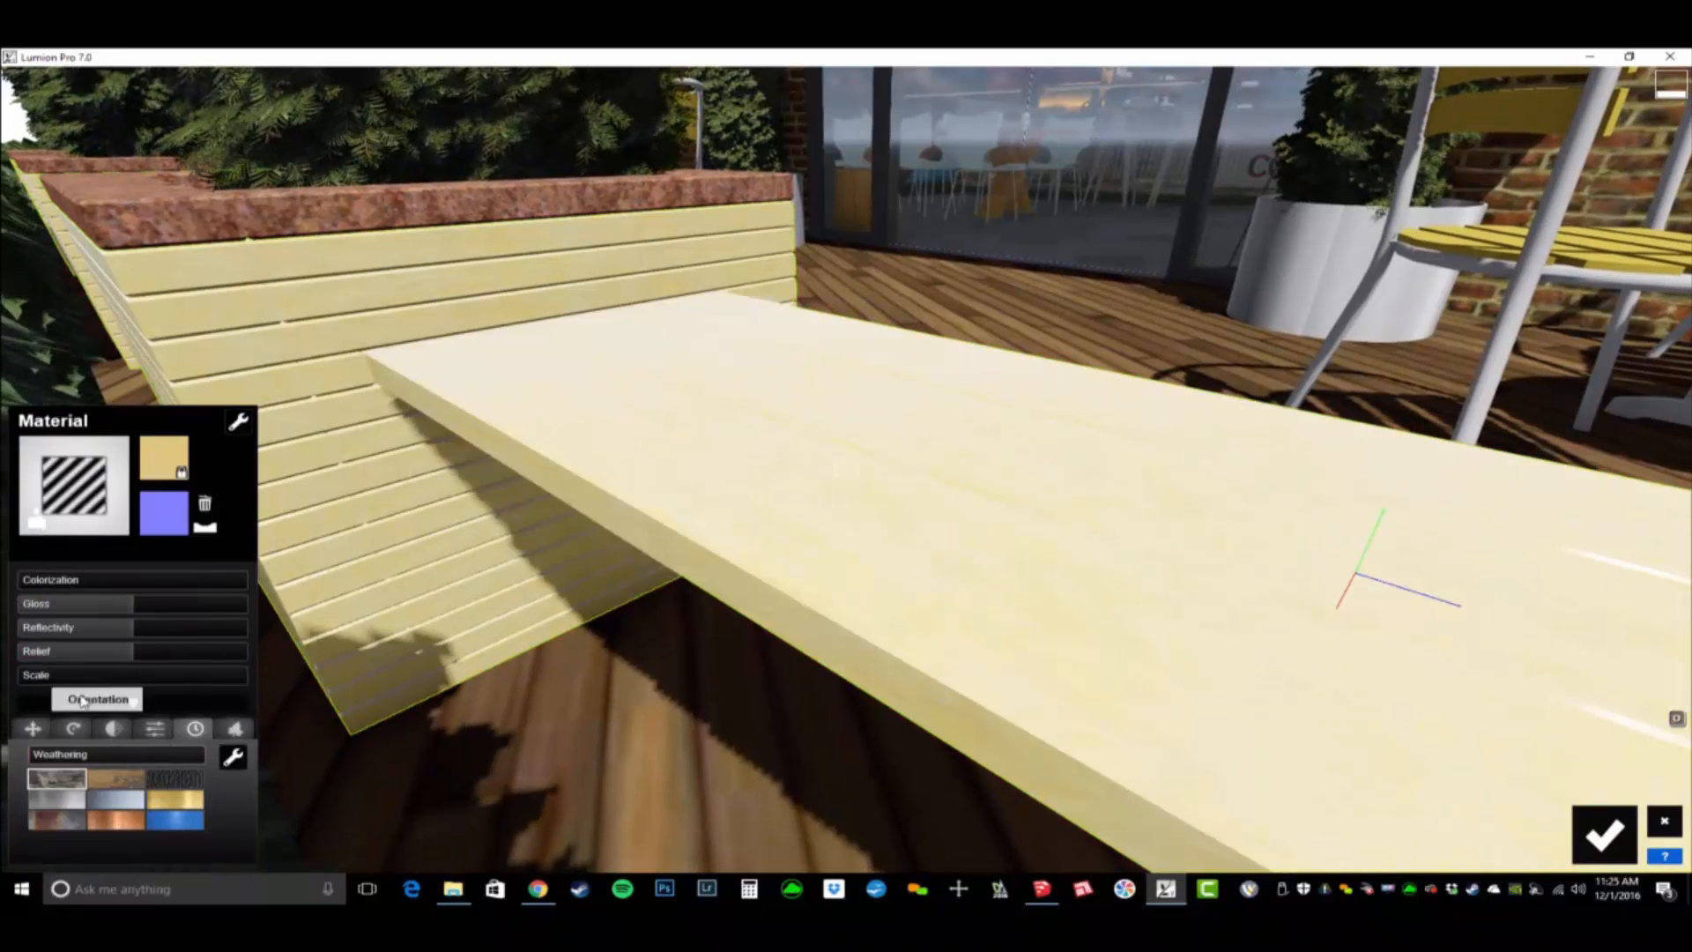
left_click_drag(137, 652, 209, 661)
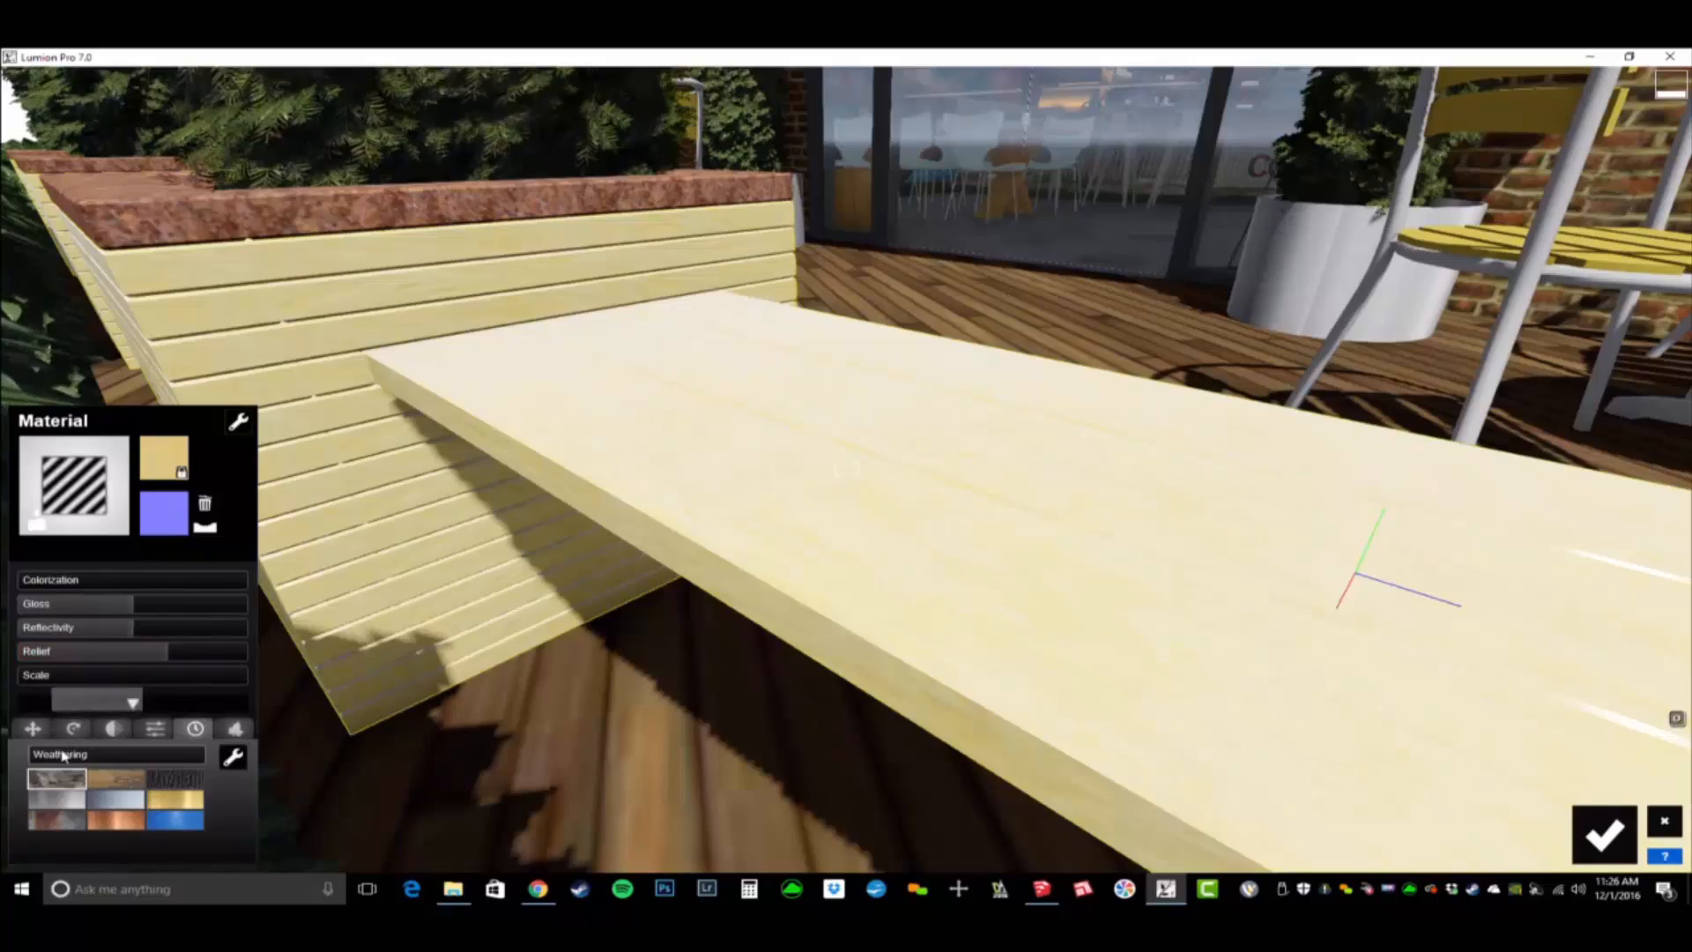
mouse_move(132, 756)
left_mouse_down()
mouse_move(182, 765)
mouse_move(161, 764)
left_mouse_up()
left_click(119, 780)
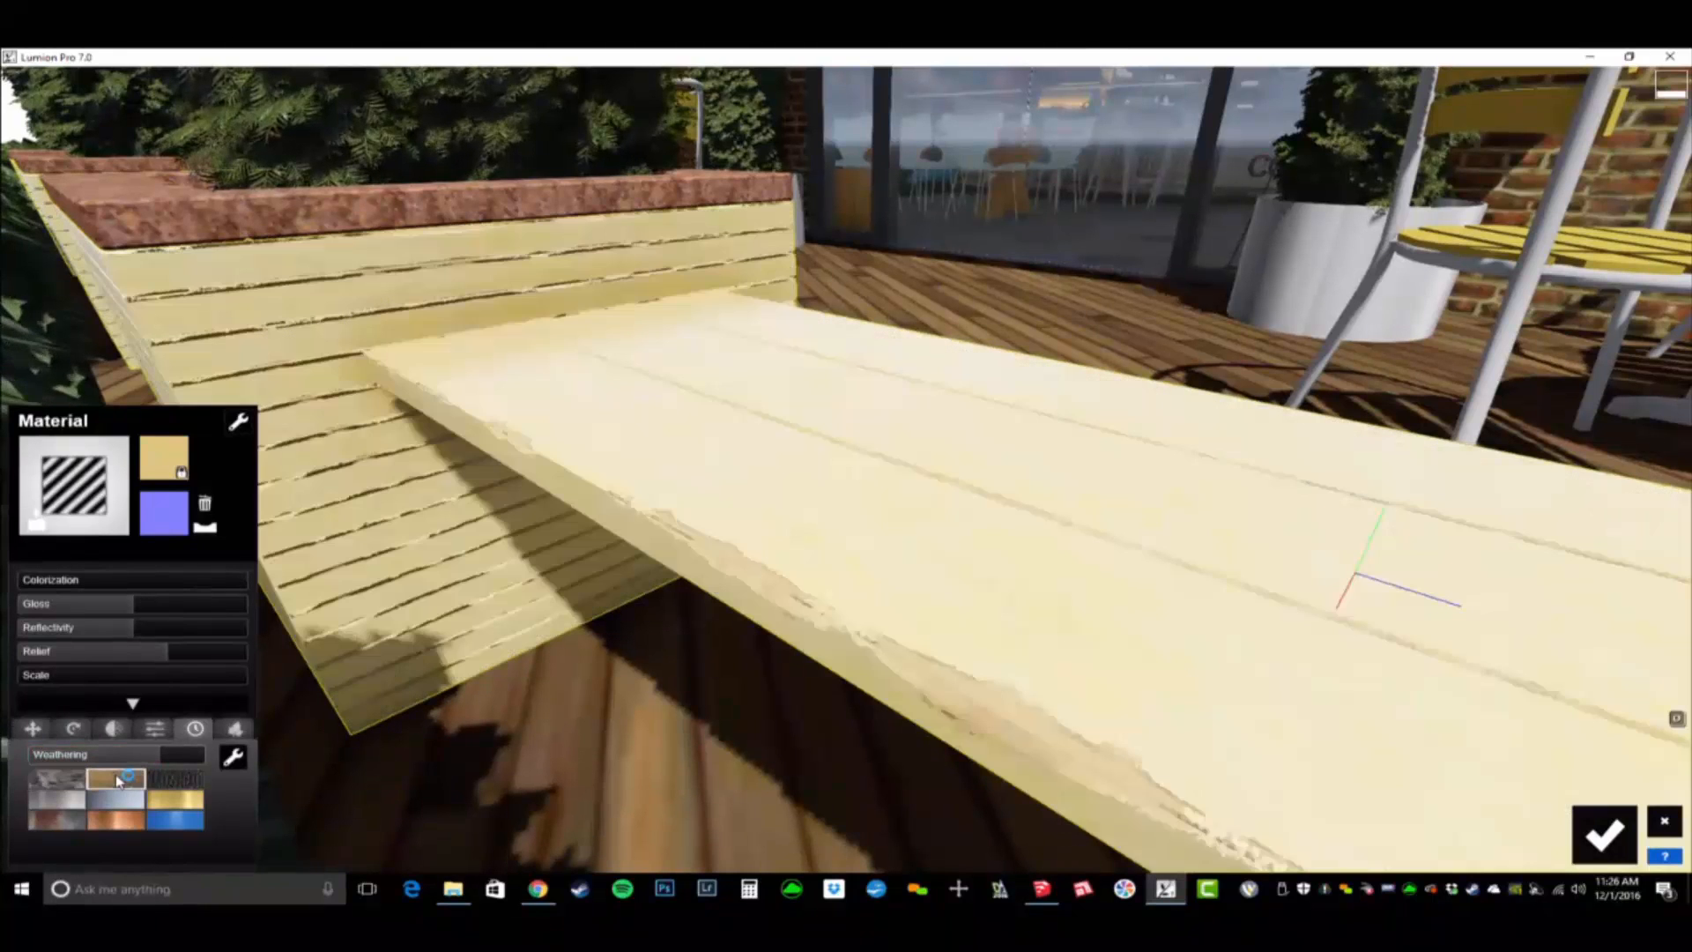
left_click_drag(164, 756, 202, 768)
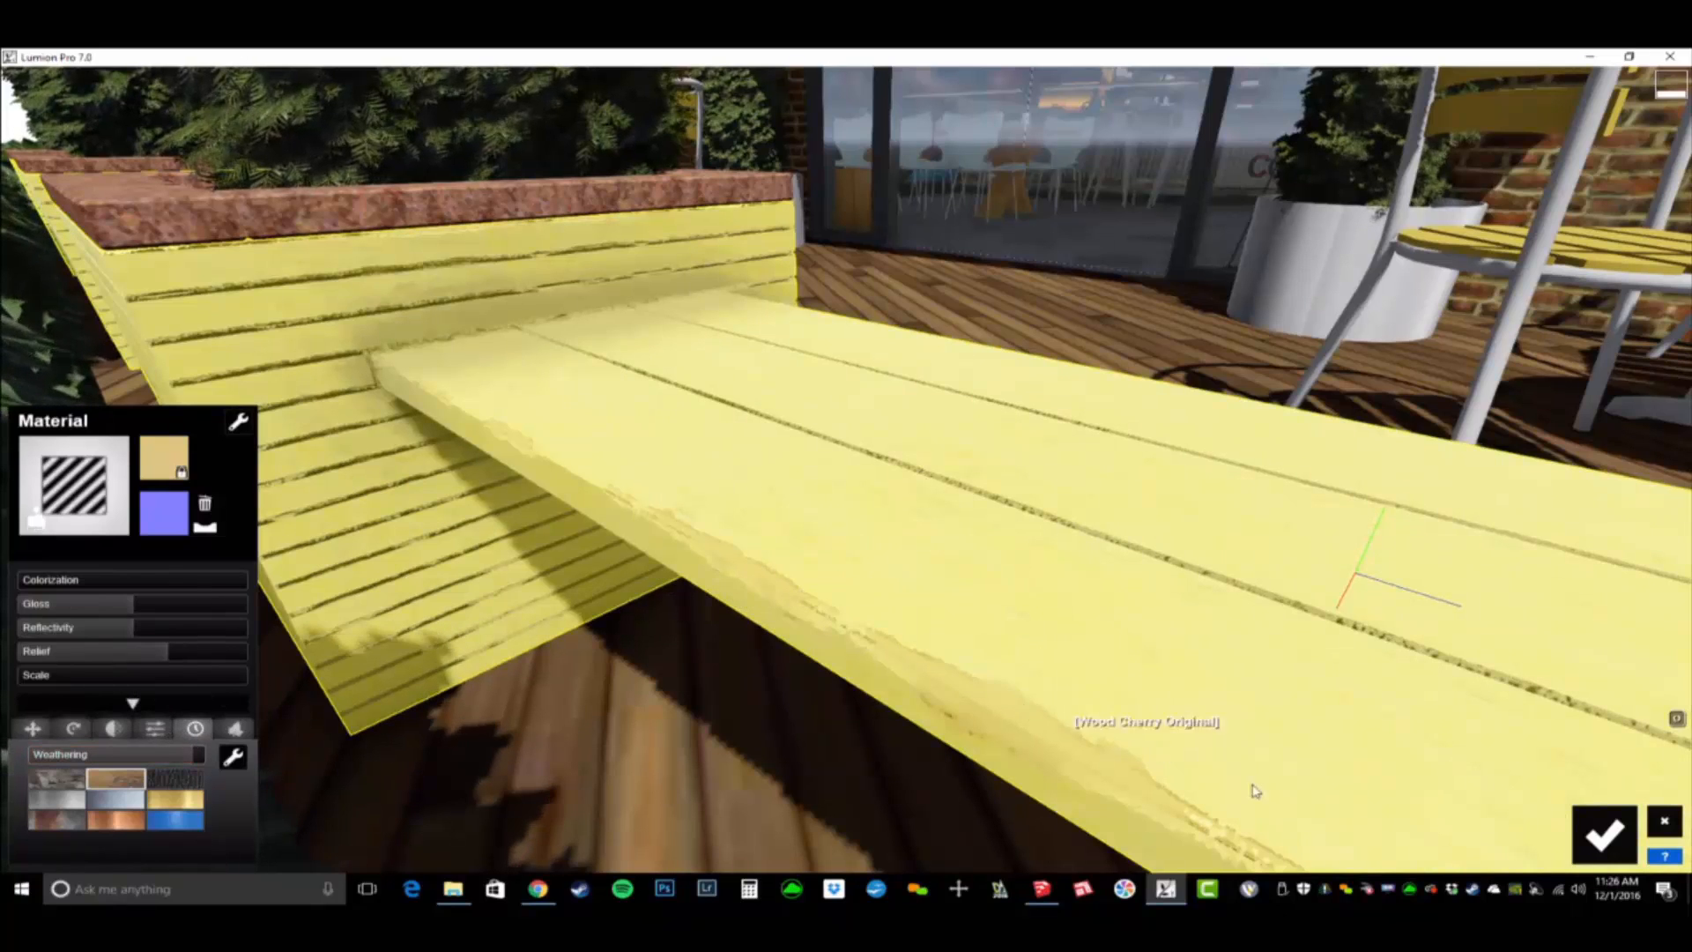
- Change the exterior BD_Old Brick - Weathered wall to a standard material and remove its gloss and reflectivity
key("s")
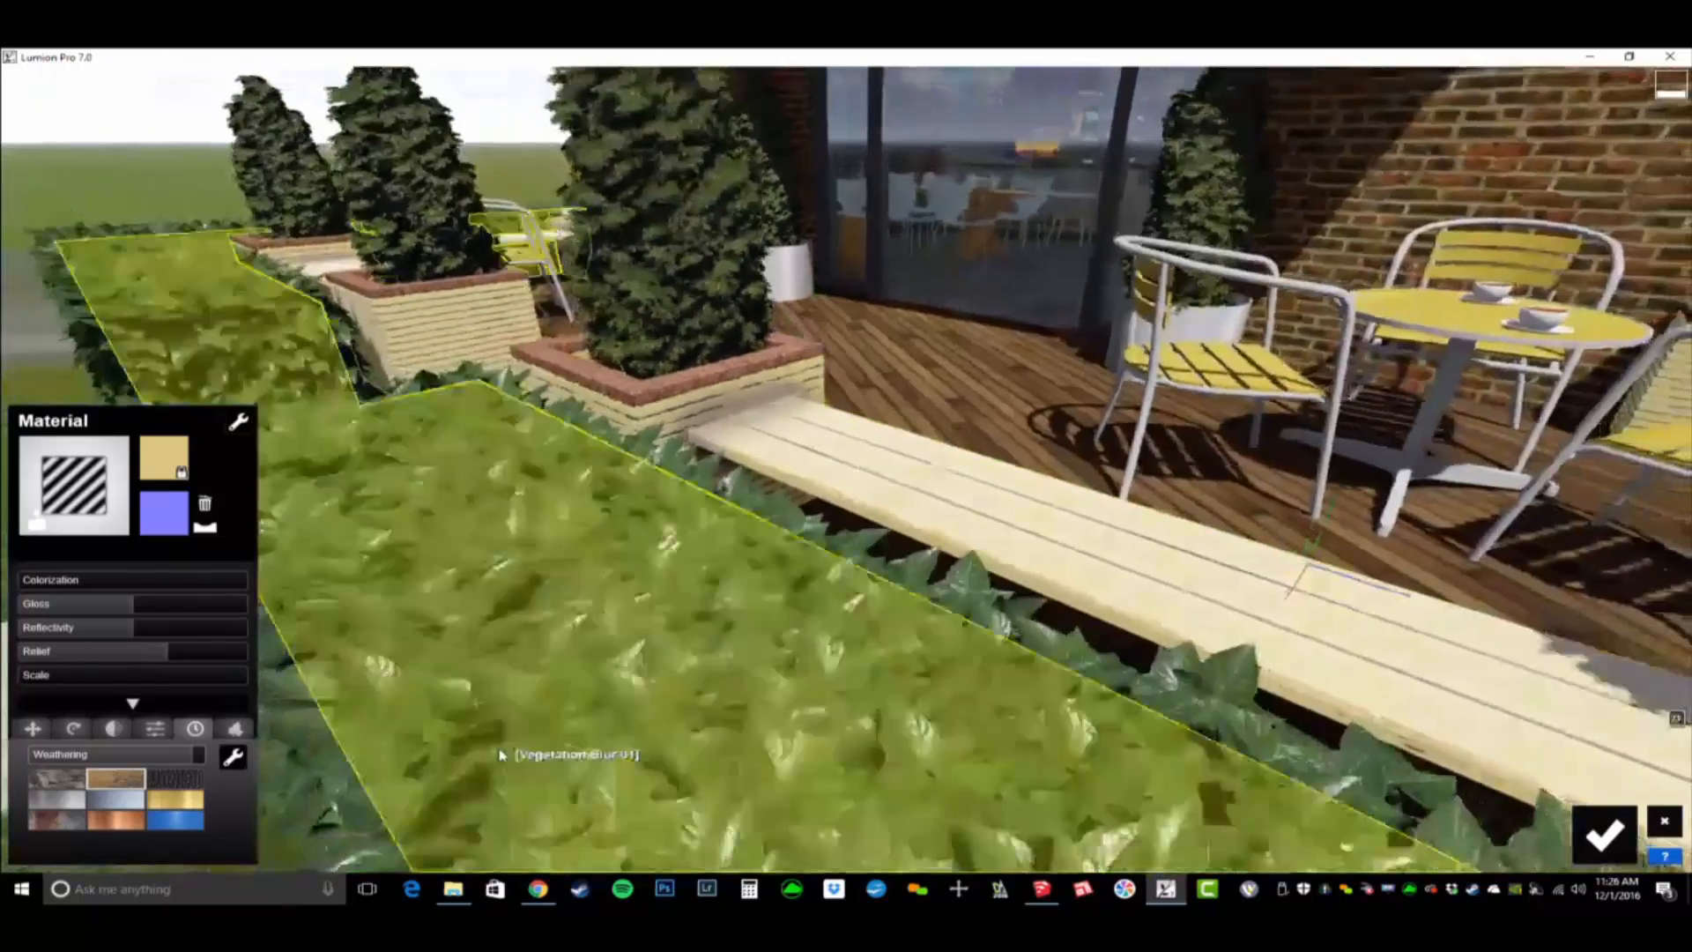
key("s")
right_click_drag(501, 755, 559, 511)
key("w")
key("w")
key("s")
key("s")
key("d")
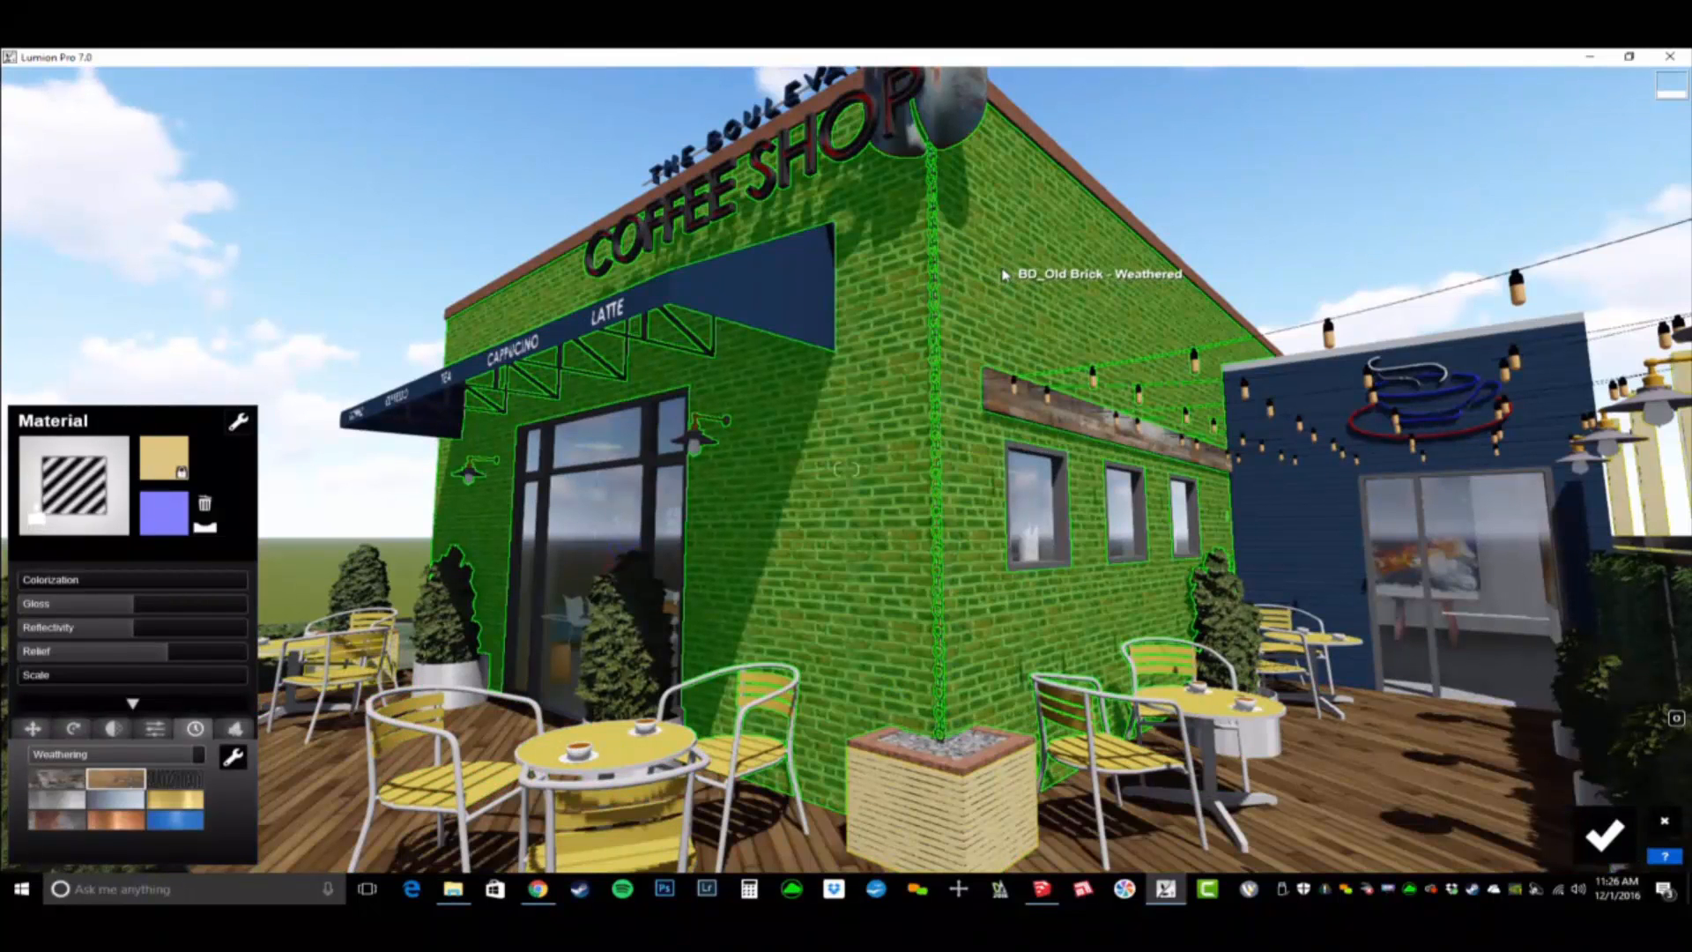
left_click(1075, 295)
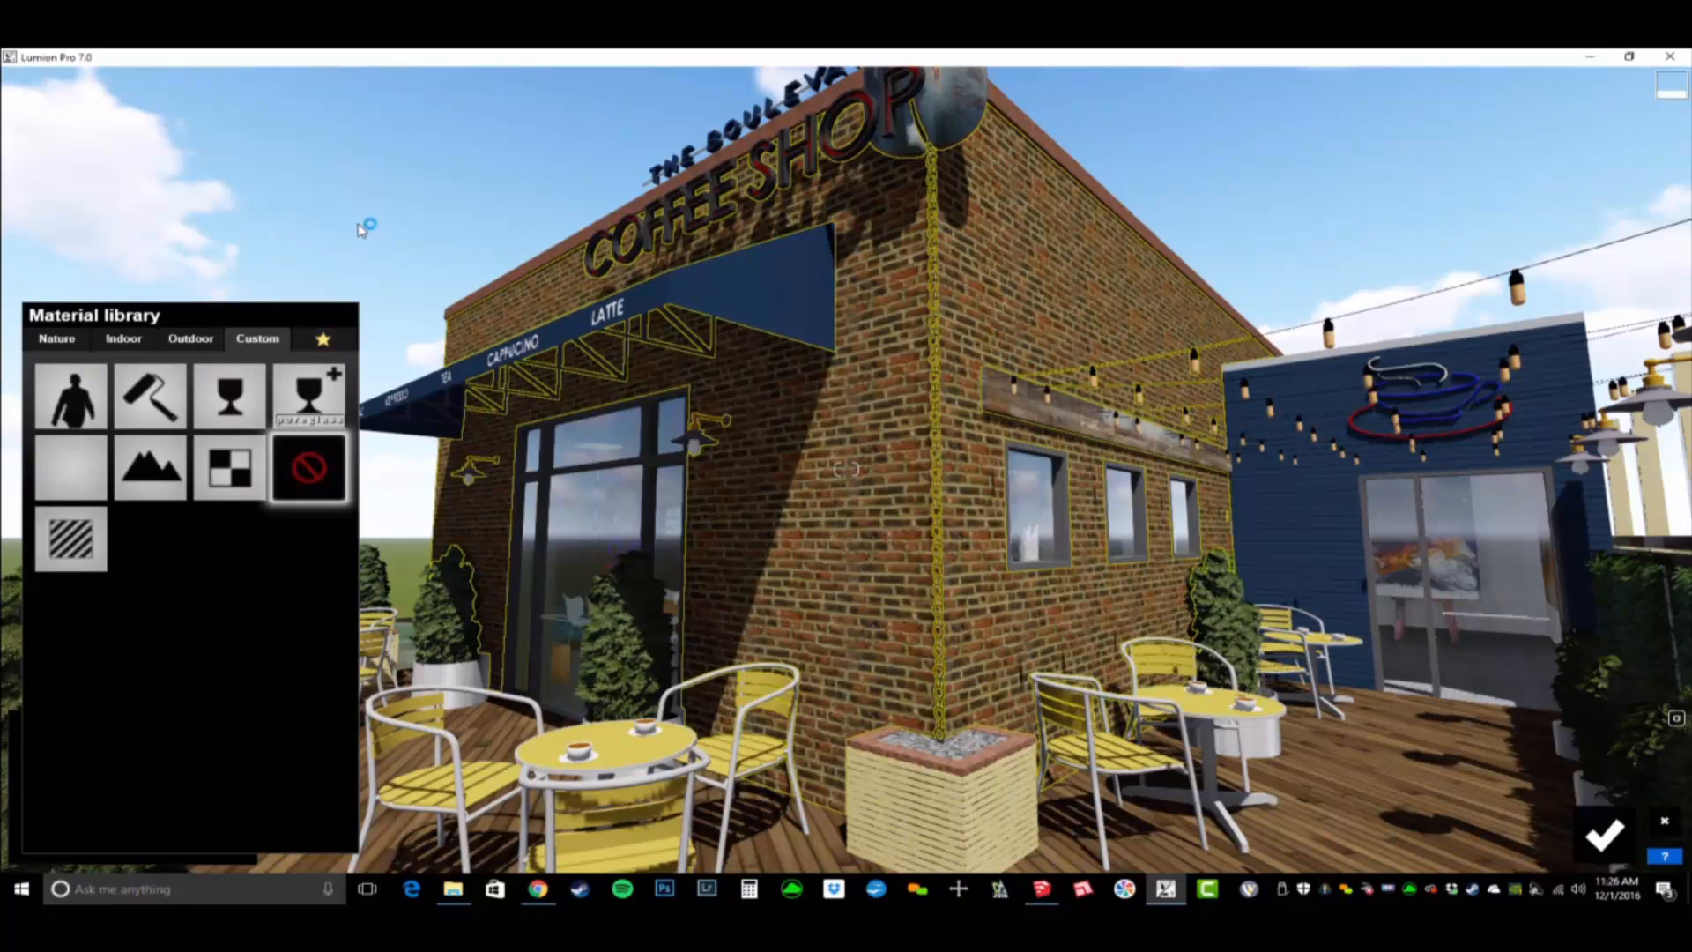
left_click(70, 538)
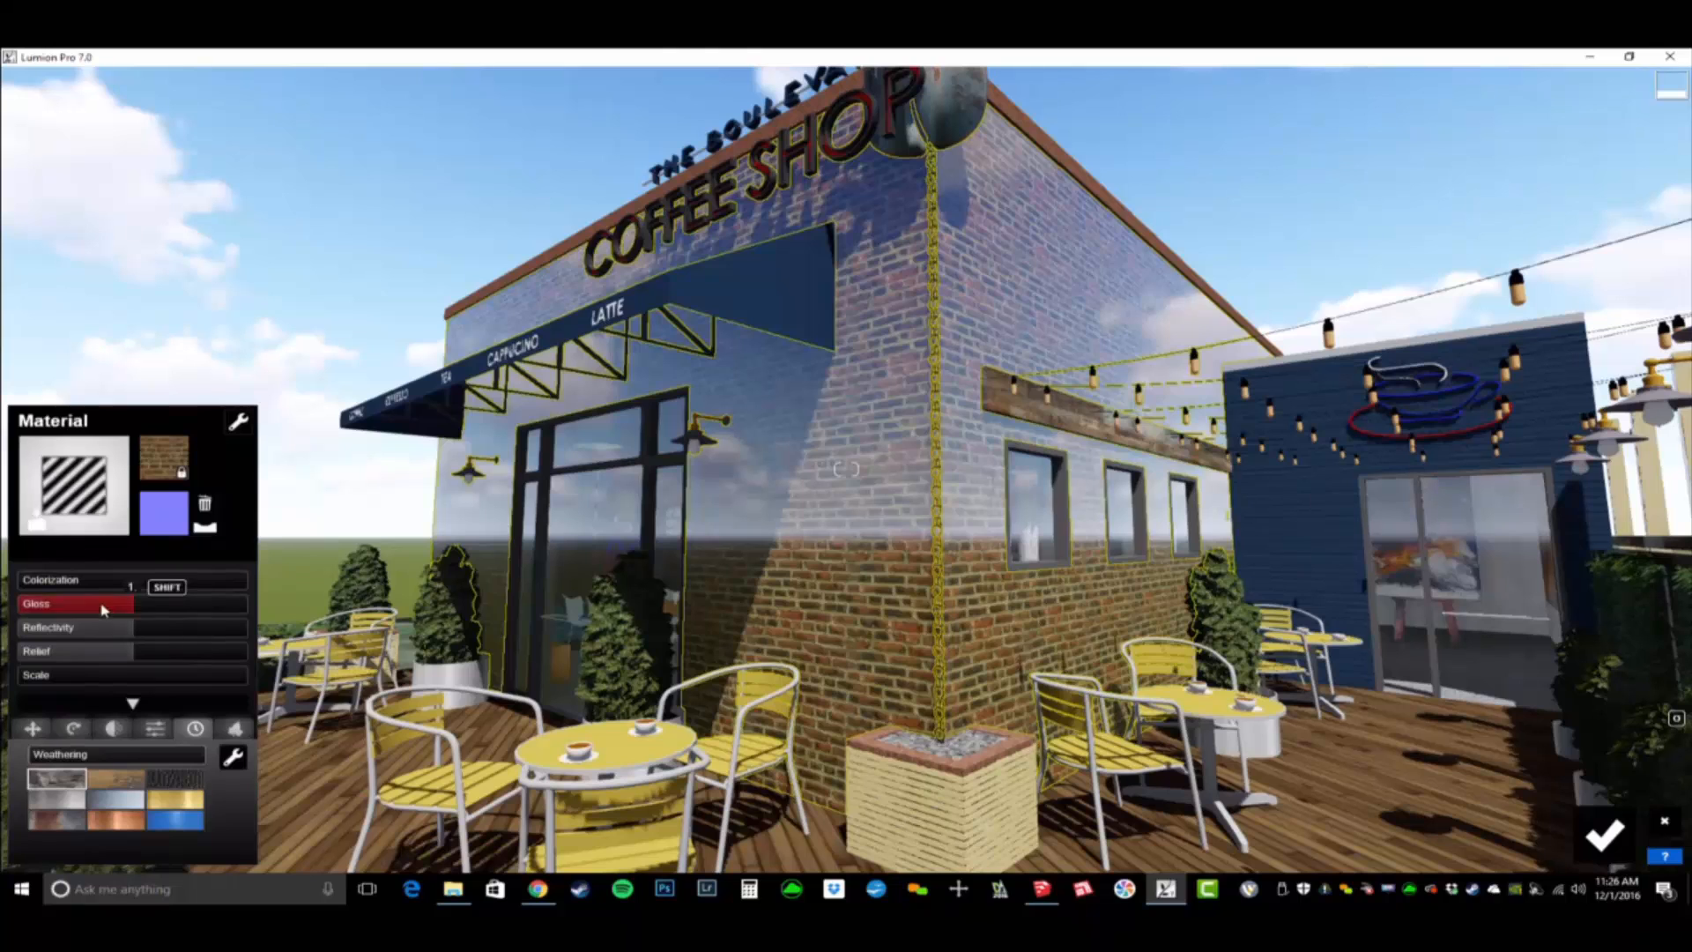
left_click_drag(102, 606, 36, 632)
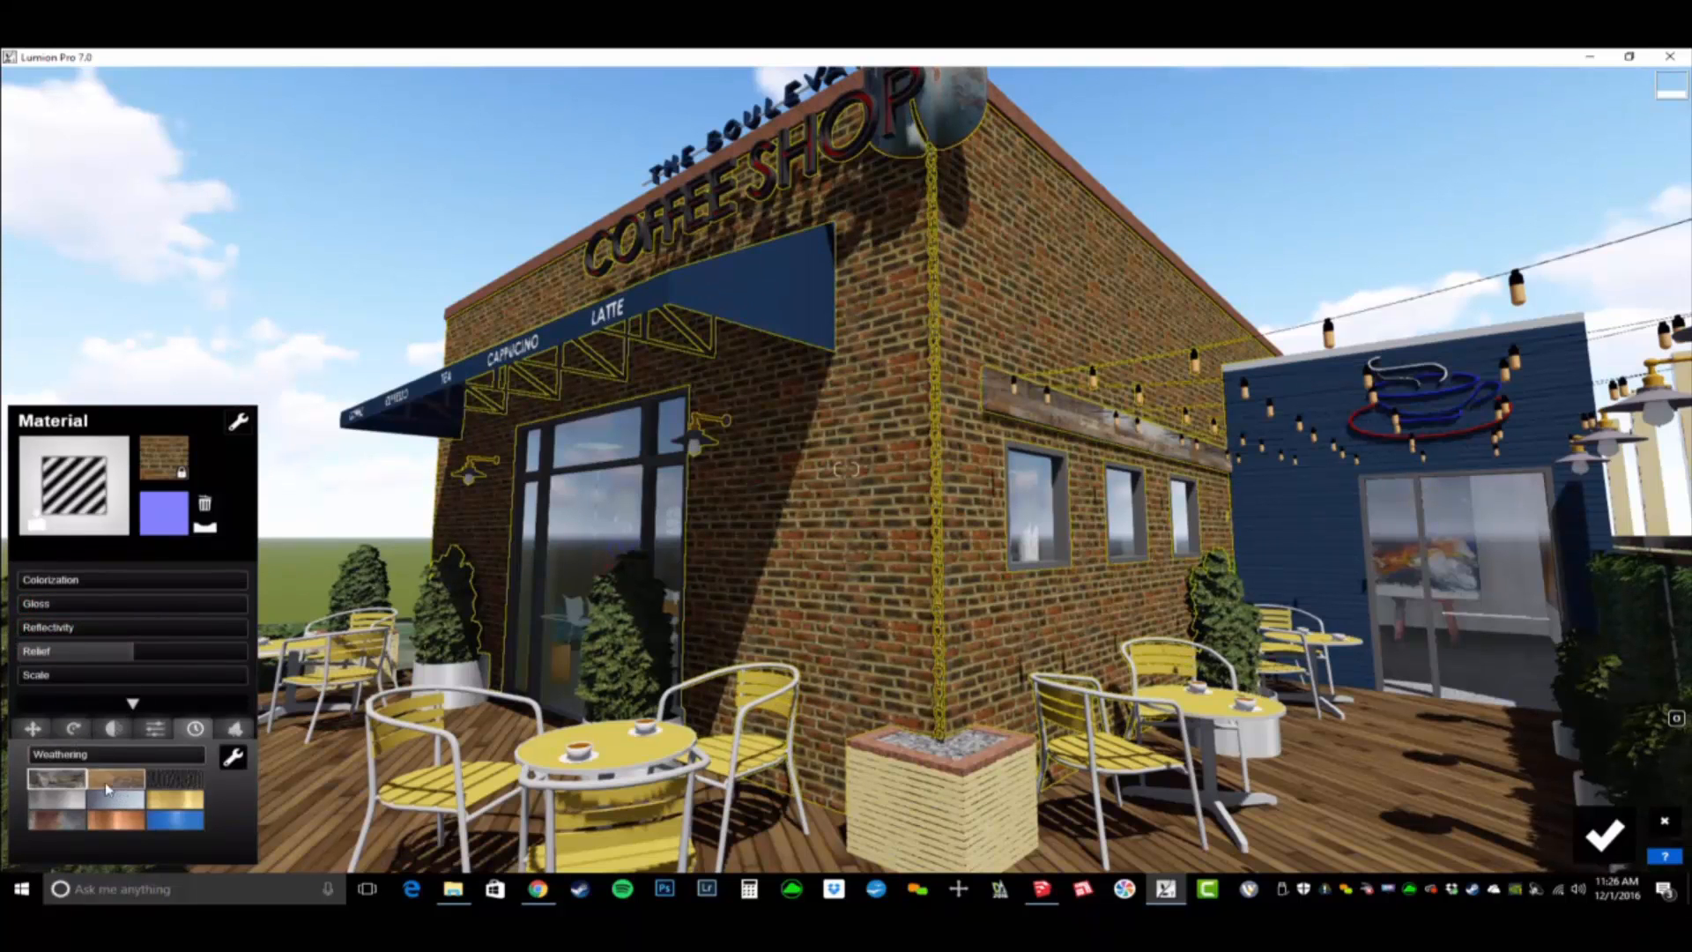
- Create a normal map from the exterior brick texture, compare its flipped direction and set the relief to 1.2
left_click(204, 532)
key("w")
right_click_drag(269, 701, 315, 689)
left_click_drag(129, 667, 183, 681)
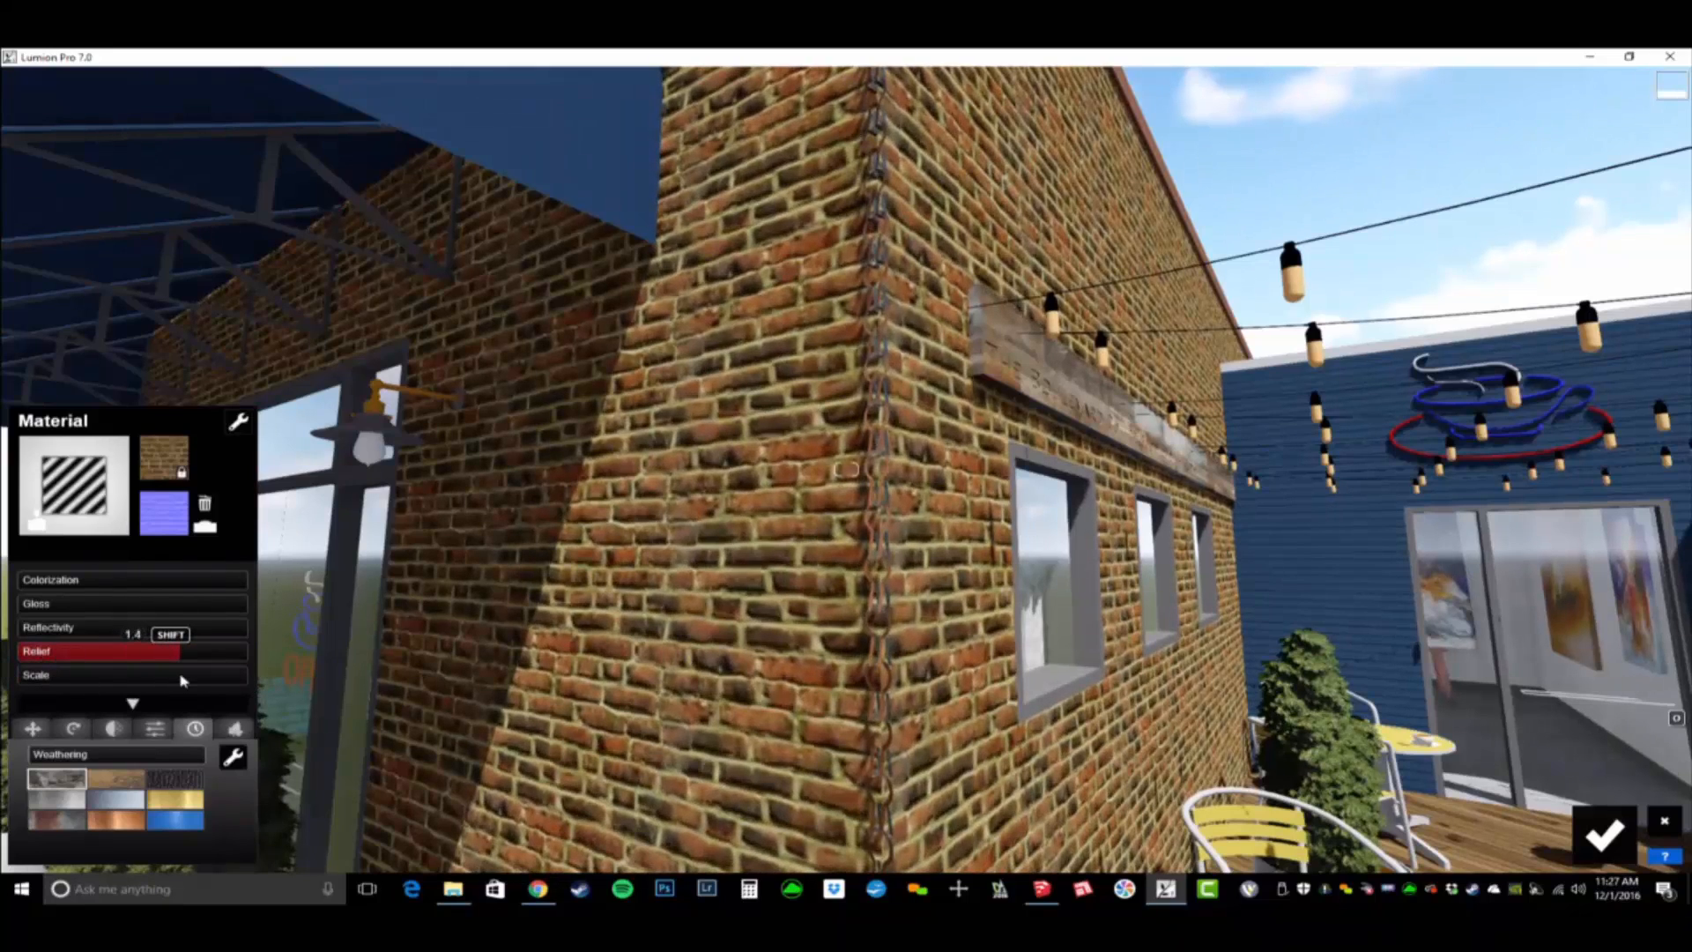
left_click(205, 529)
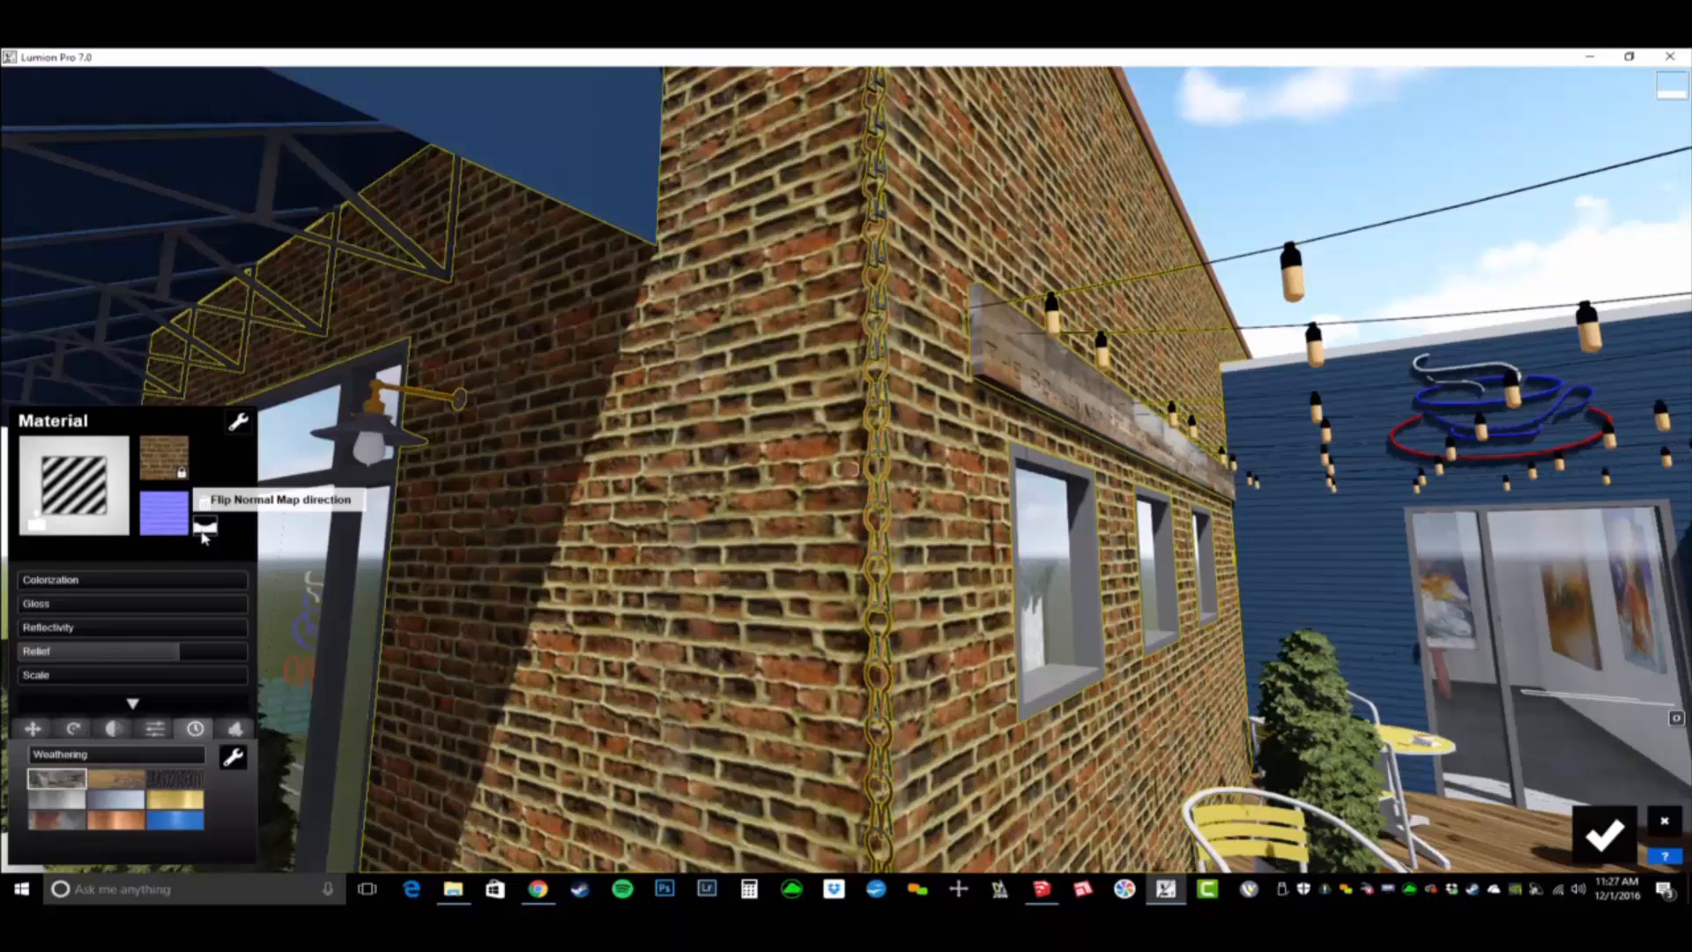
left_click(199, 532)
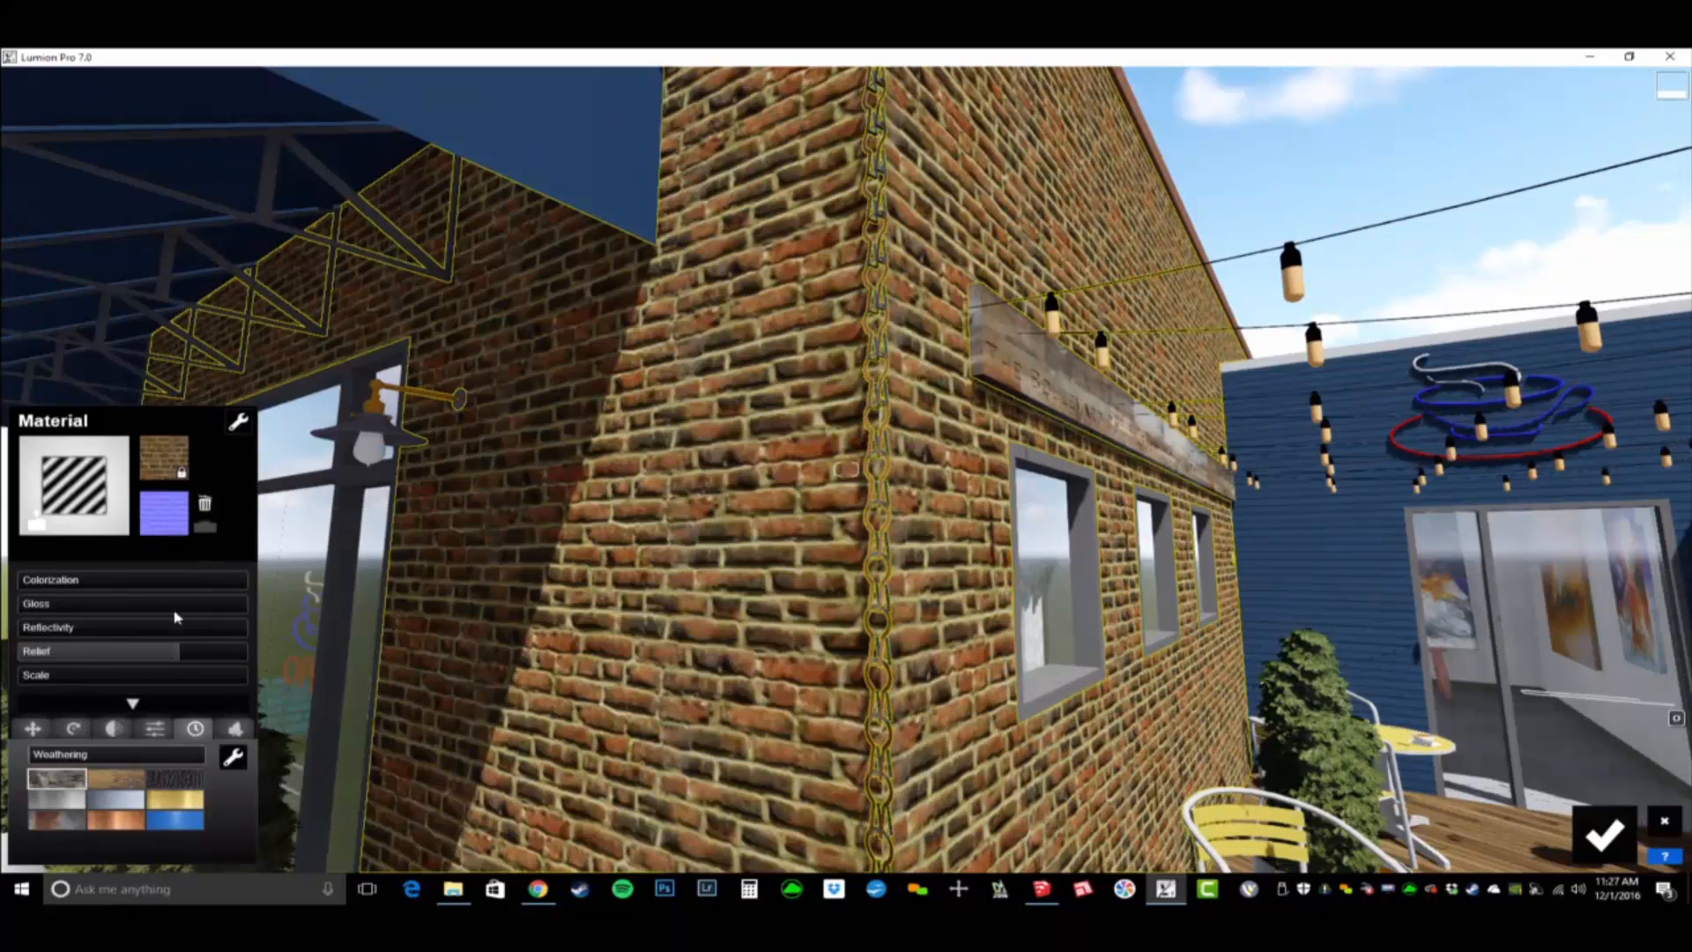
mouse_move(173, 659)
left_mouse_down()
mouse_move(209, 659)
mouse_move(163, 668)
left_mouse_up()
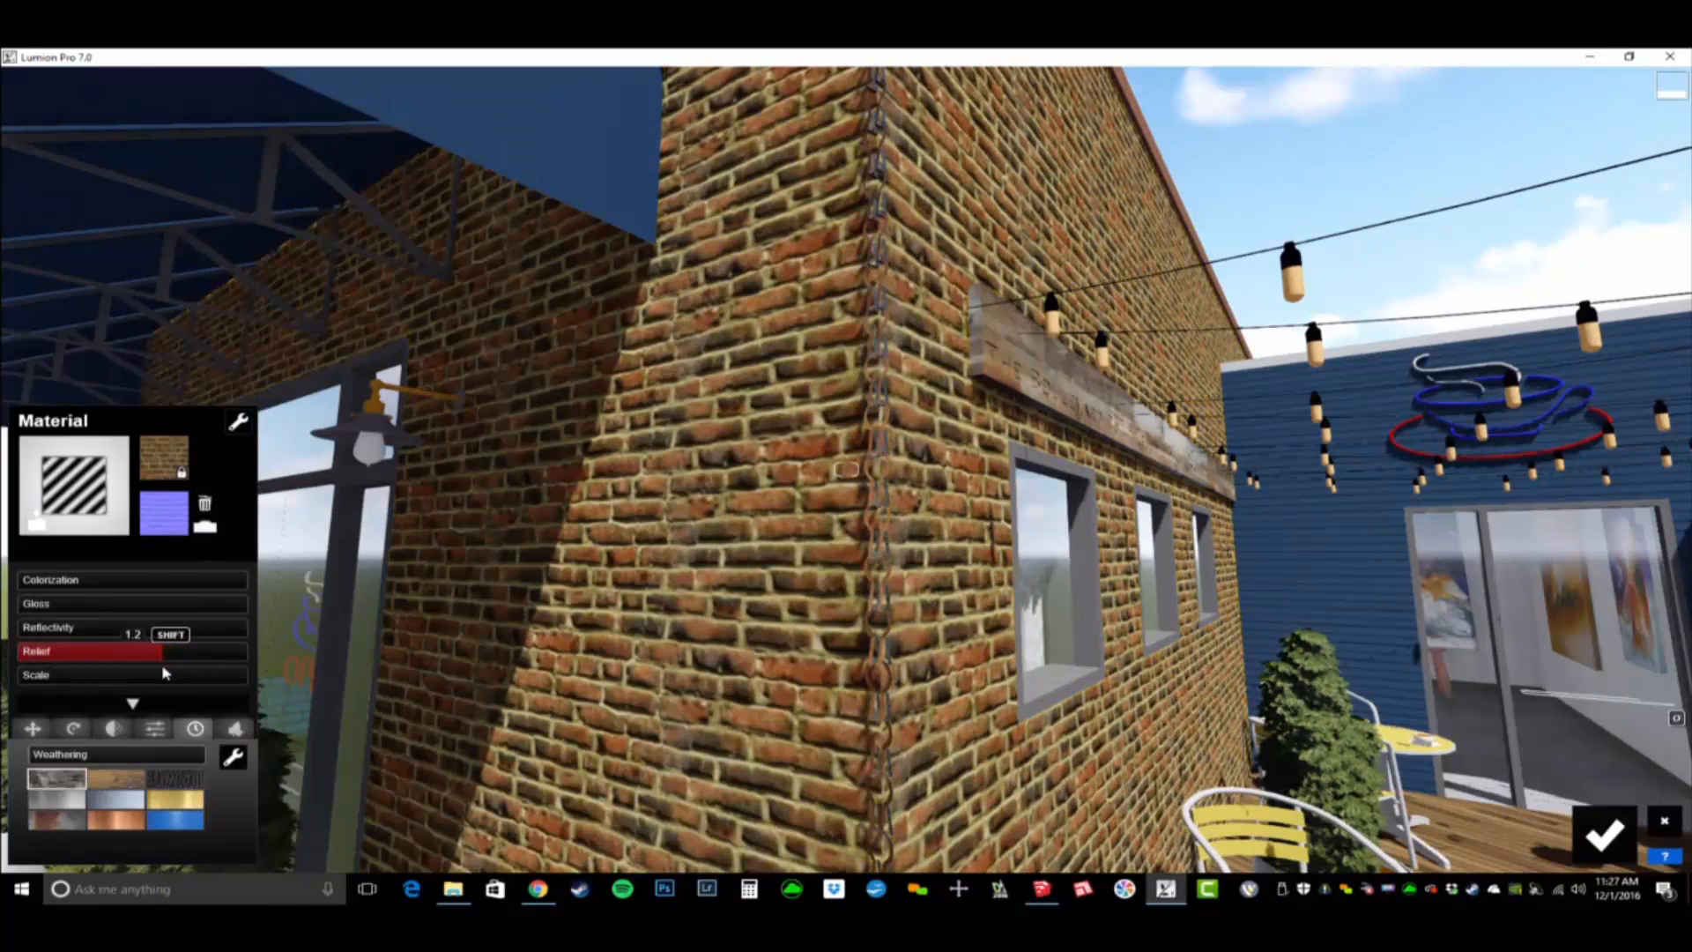
- Weather the exterior brick to about 0.7 with a relief of 0.3, judging the effect from farther back
left_click_drag(48, 763, 153, 774)
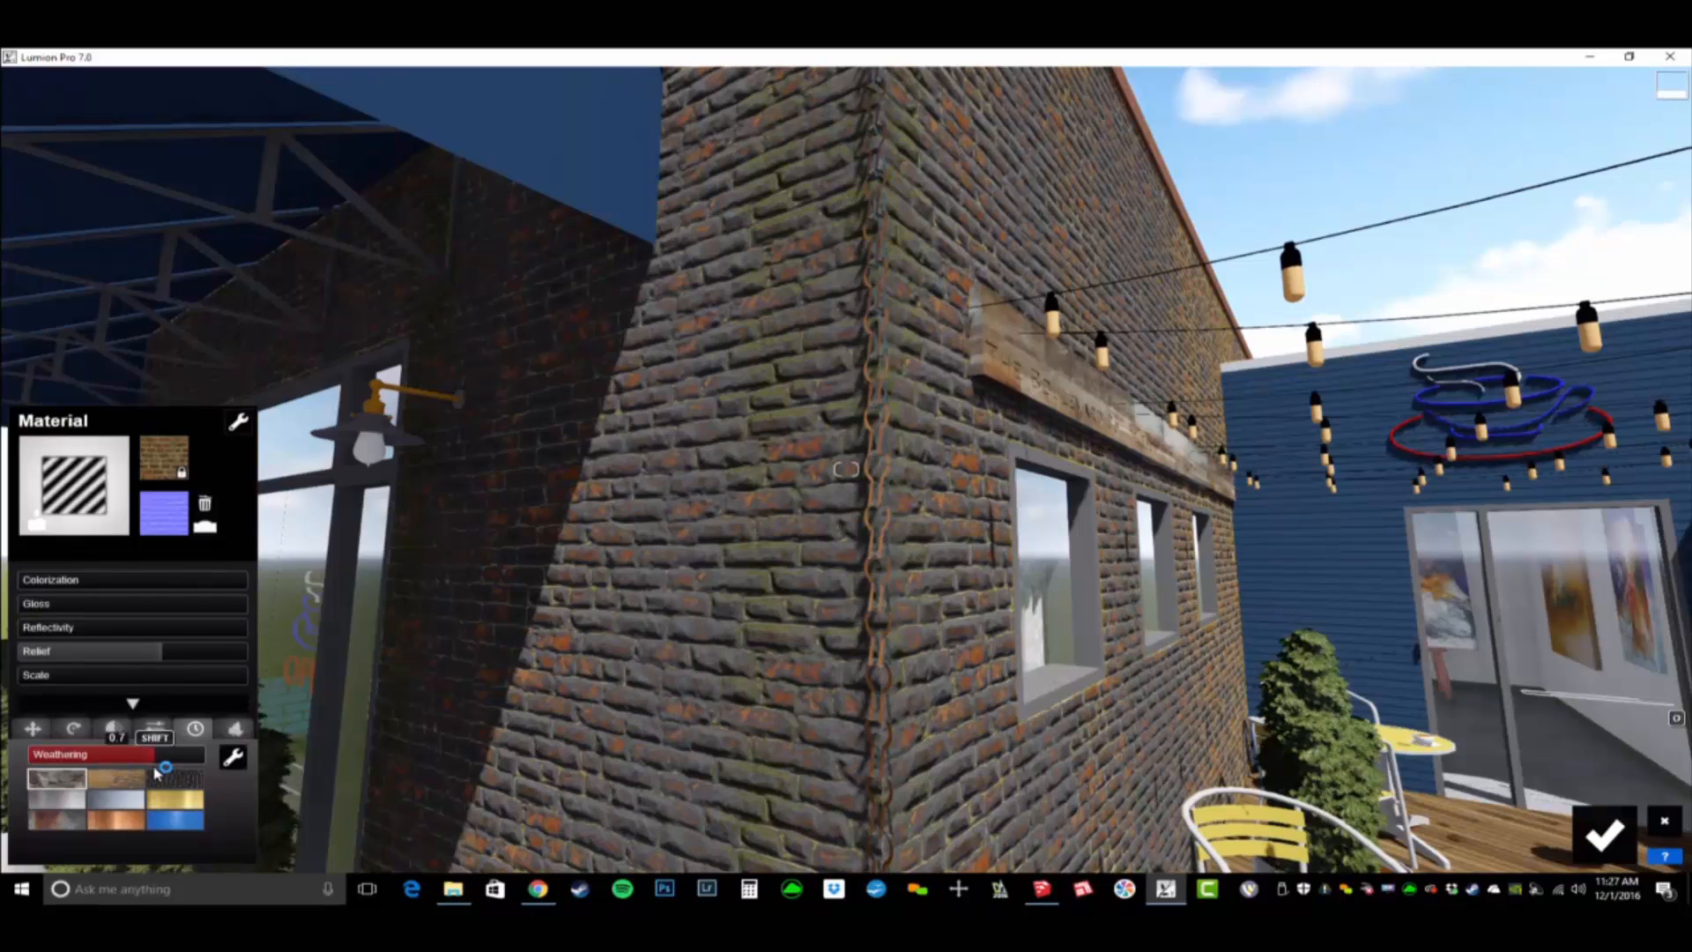
left_click_drag(141, 652, 68, 654)
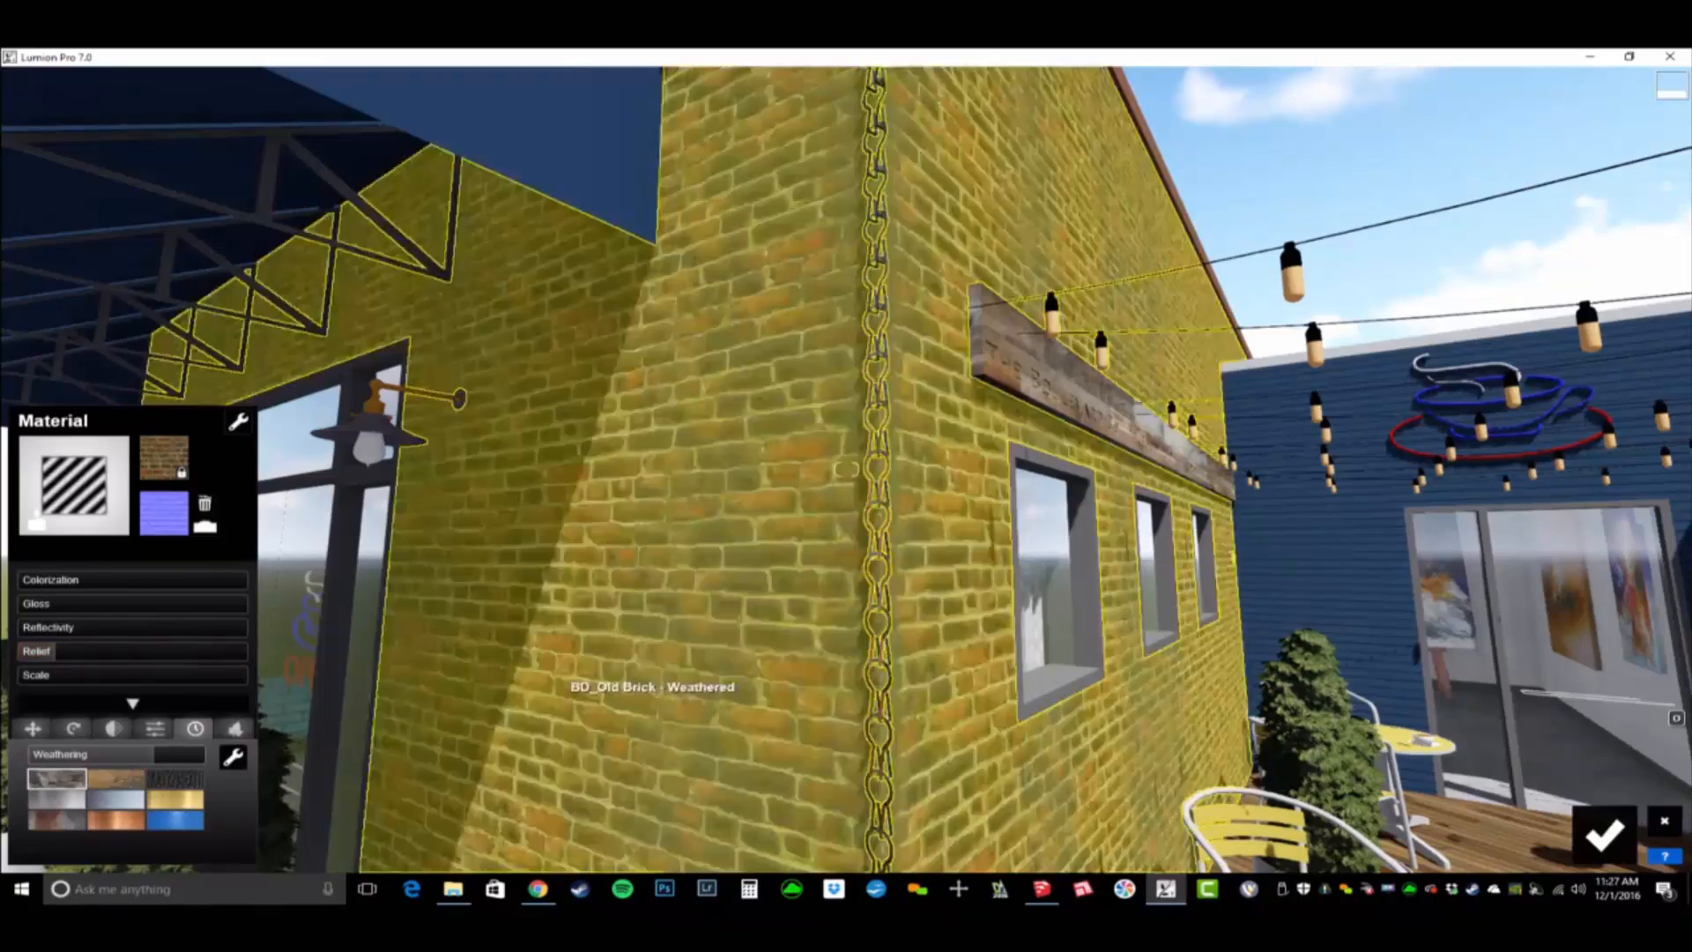
key("s")
mouse_move(654, 703)
right_mouse_down()
mouse_move(658, 729)
mouse_move(655, 705)
right_mouse_up()
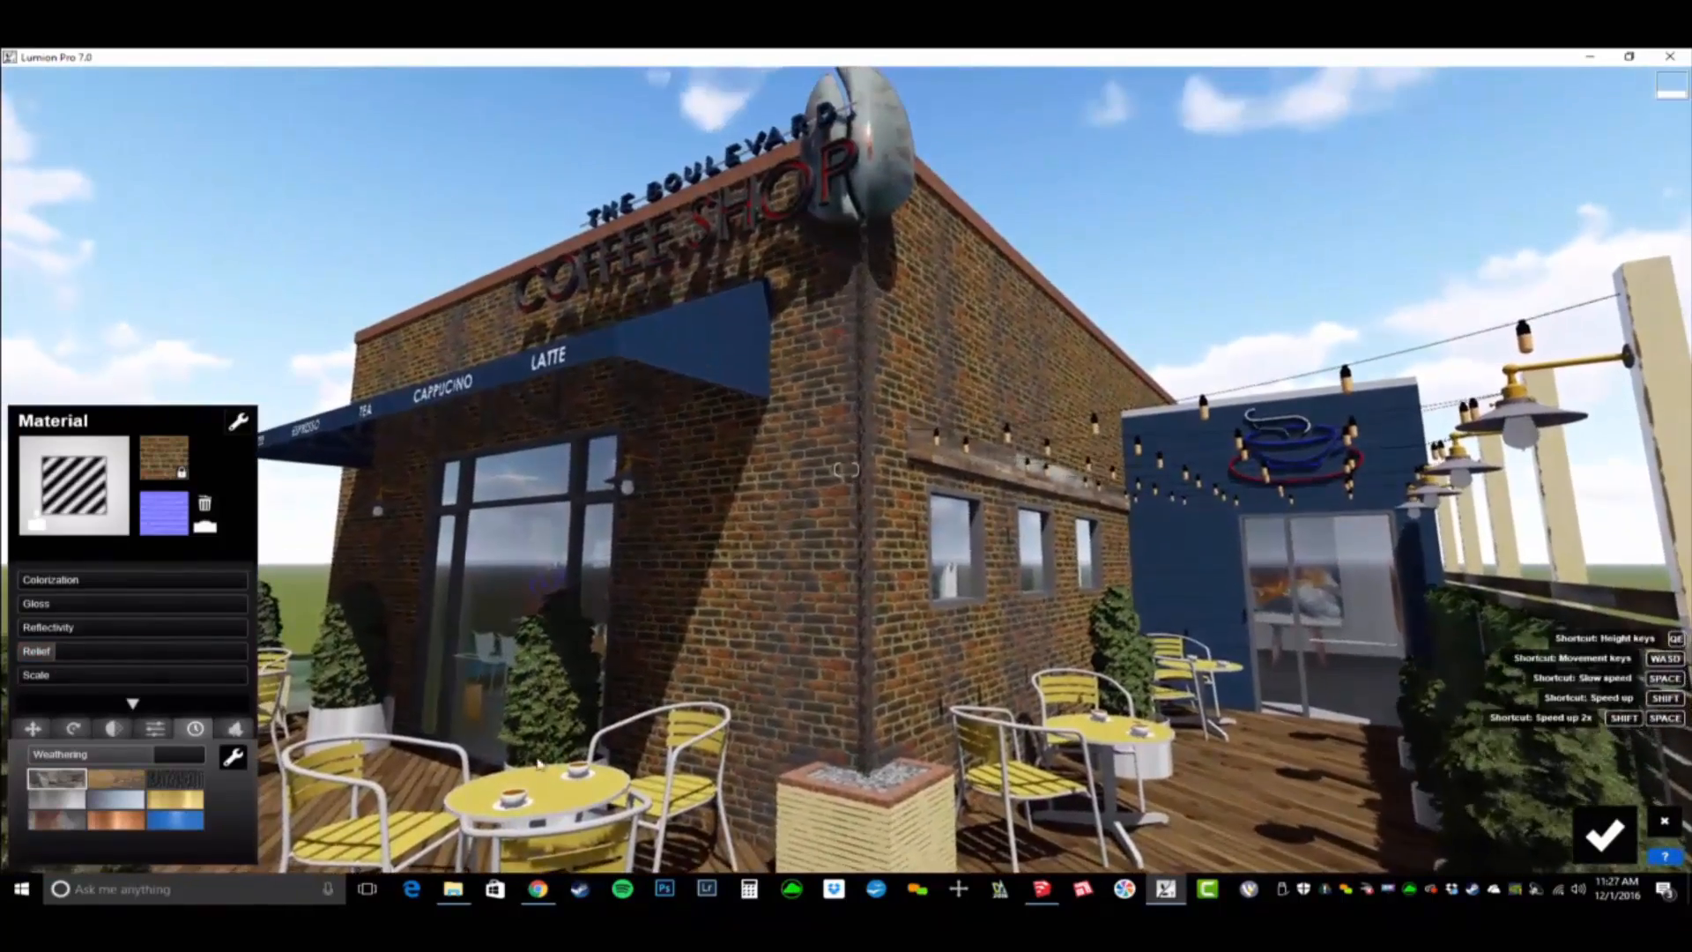
left_click_drag(158, 760, 159, 760)
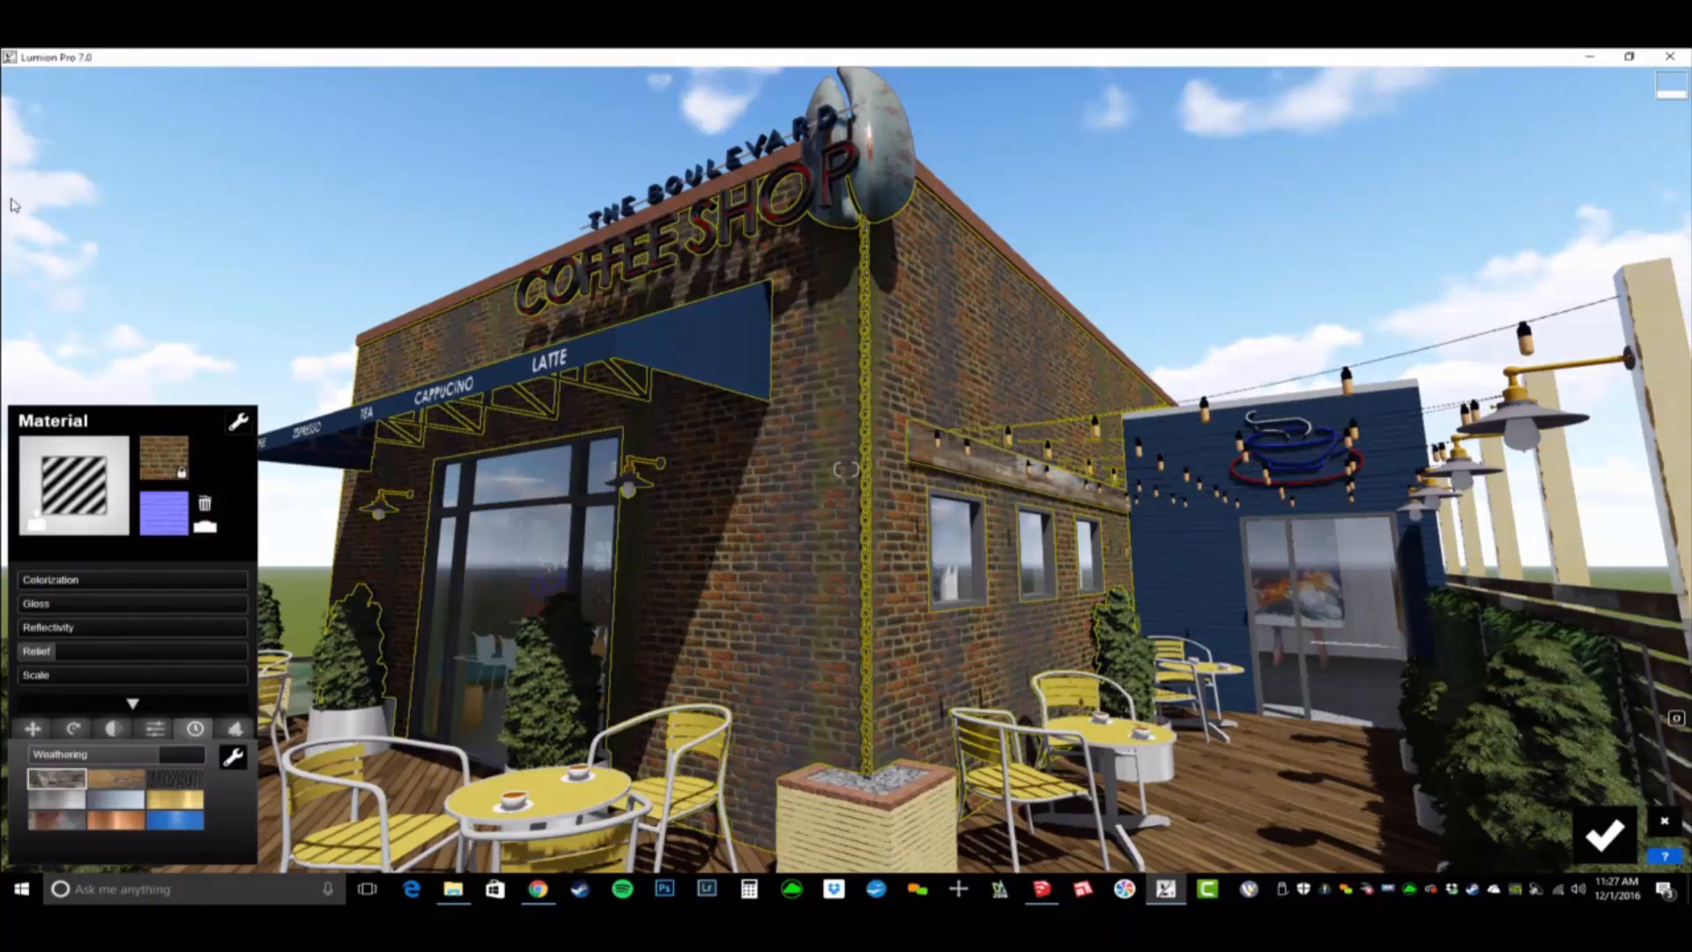
- Grow foliage on the exterior brick walls, adjusting its ground level and setting the spread to about 0.77
left_click(234, 728)
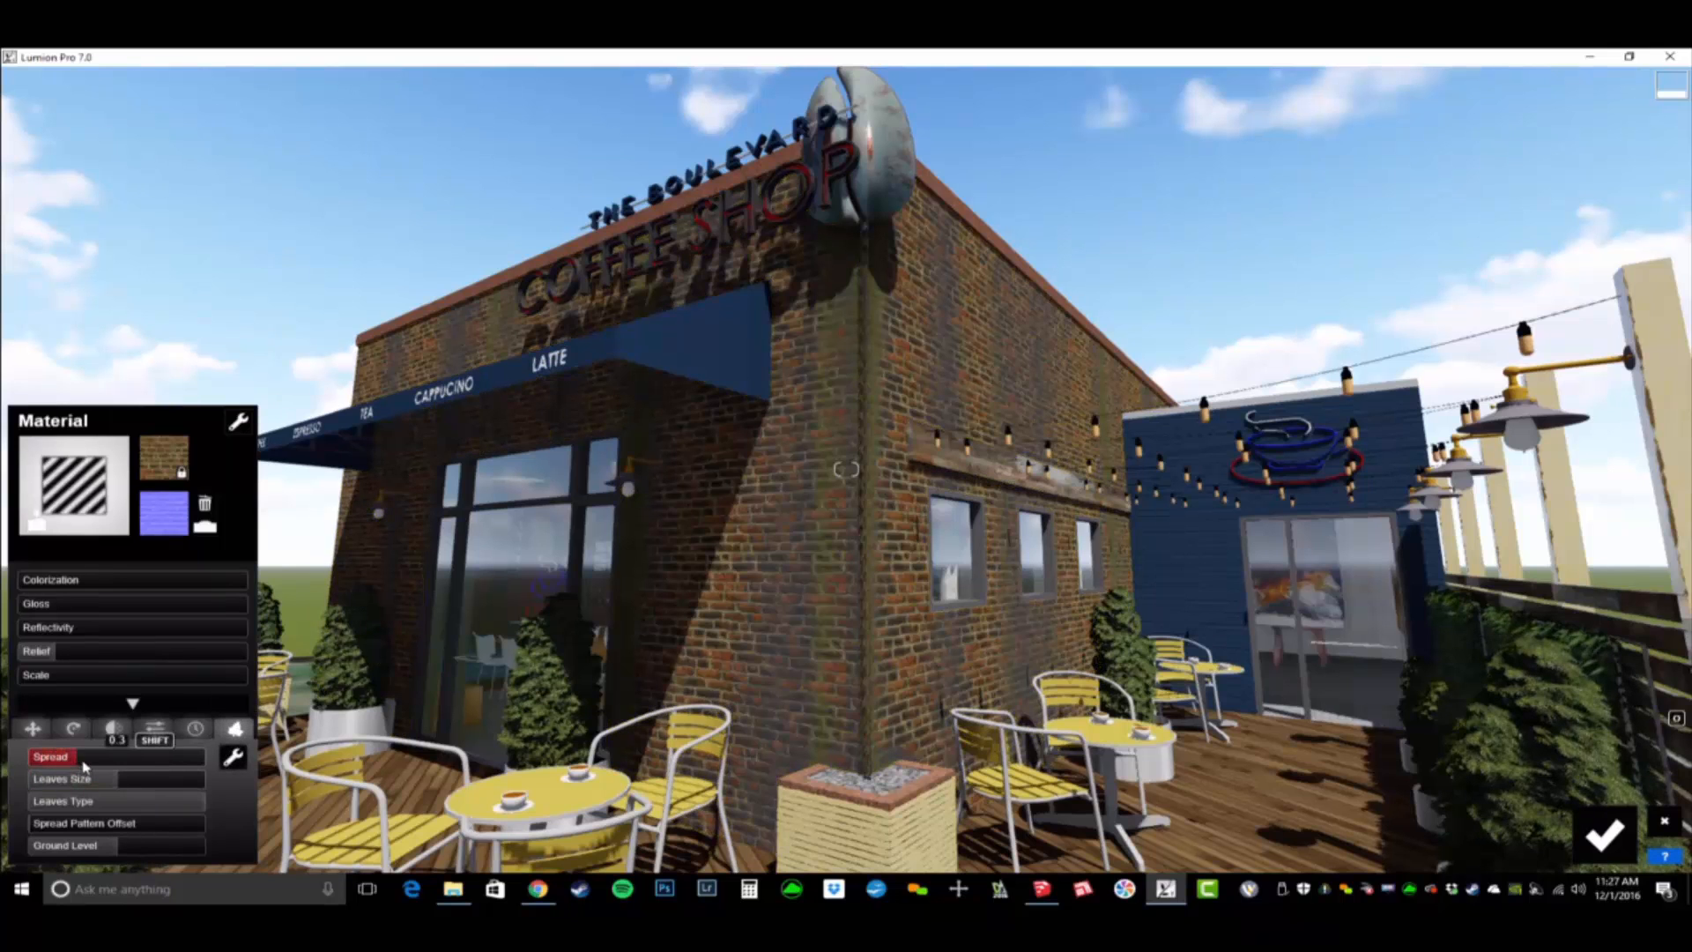
left_click_drag(188, 778, 209, 776)
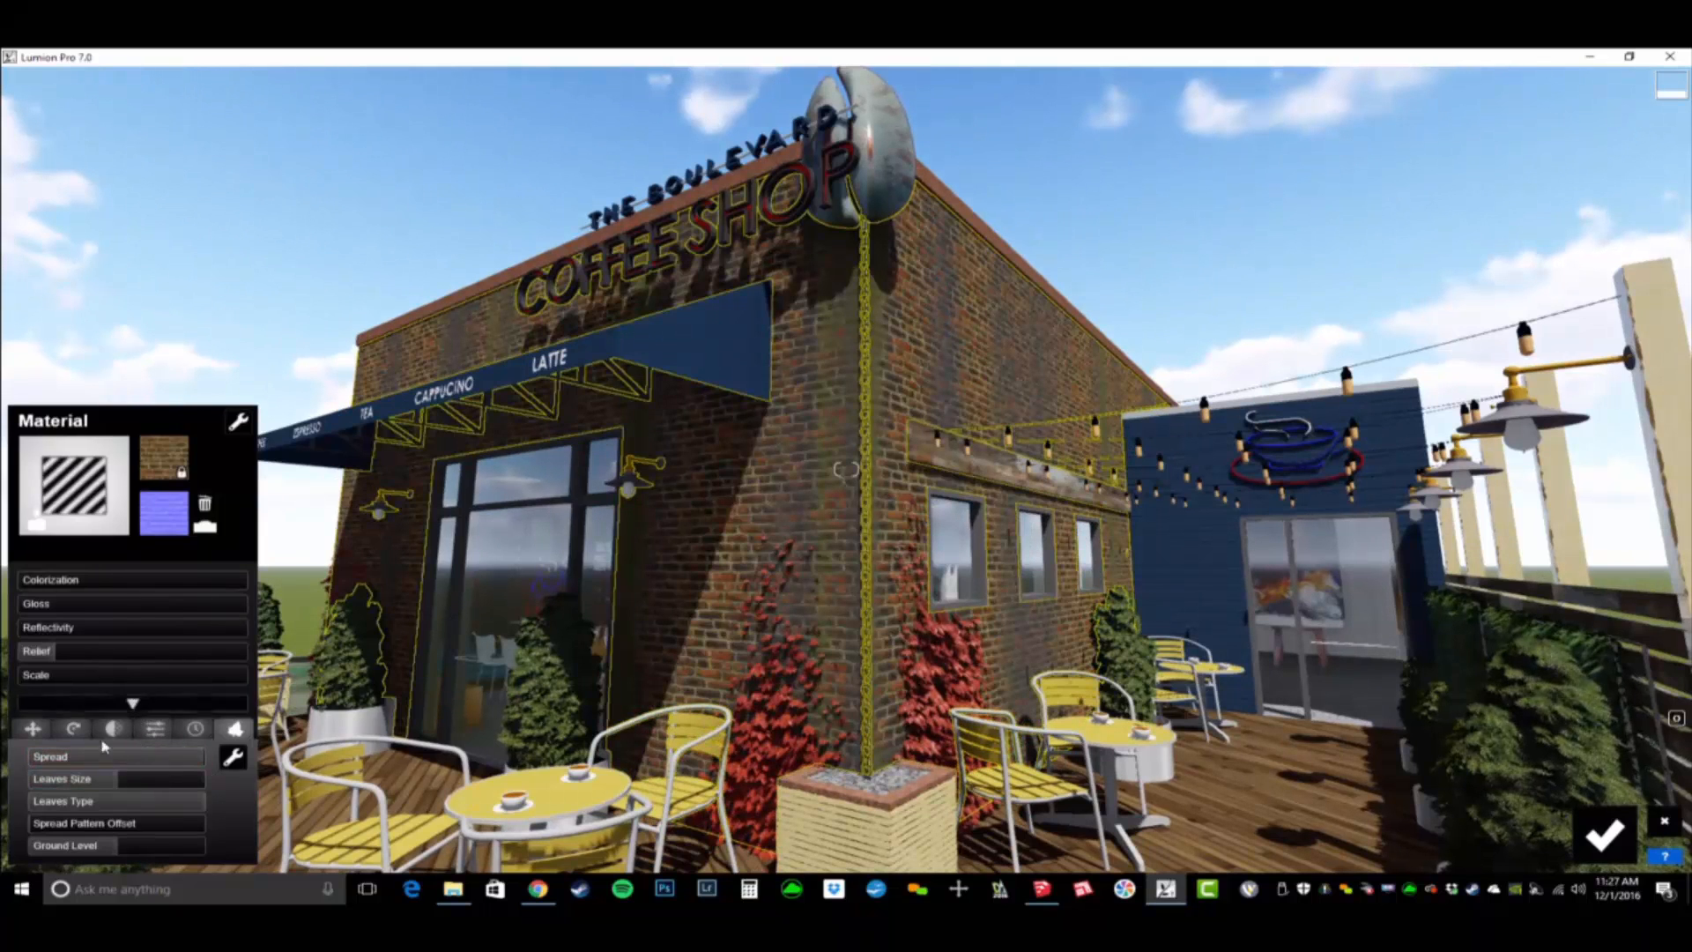
left_click_drag(125, 846, 130, 855)
left_click(199, 758)
left_click_drag(203, 760, 38, 782)
left_click_drag(94, 846, 121, 853)
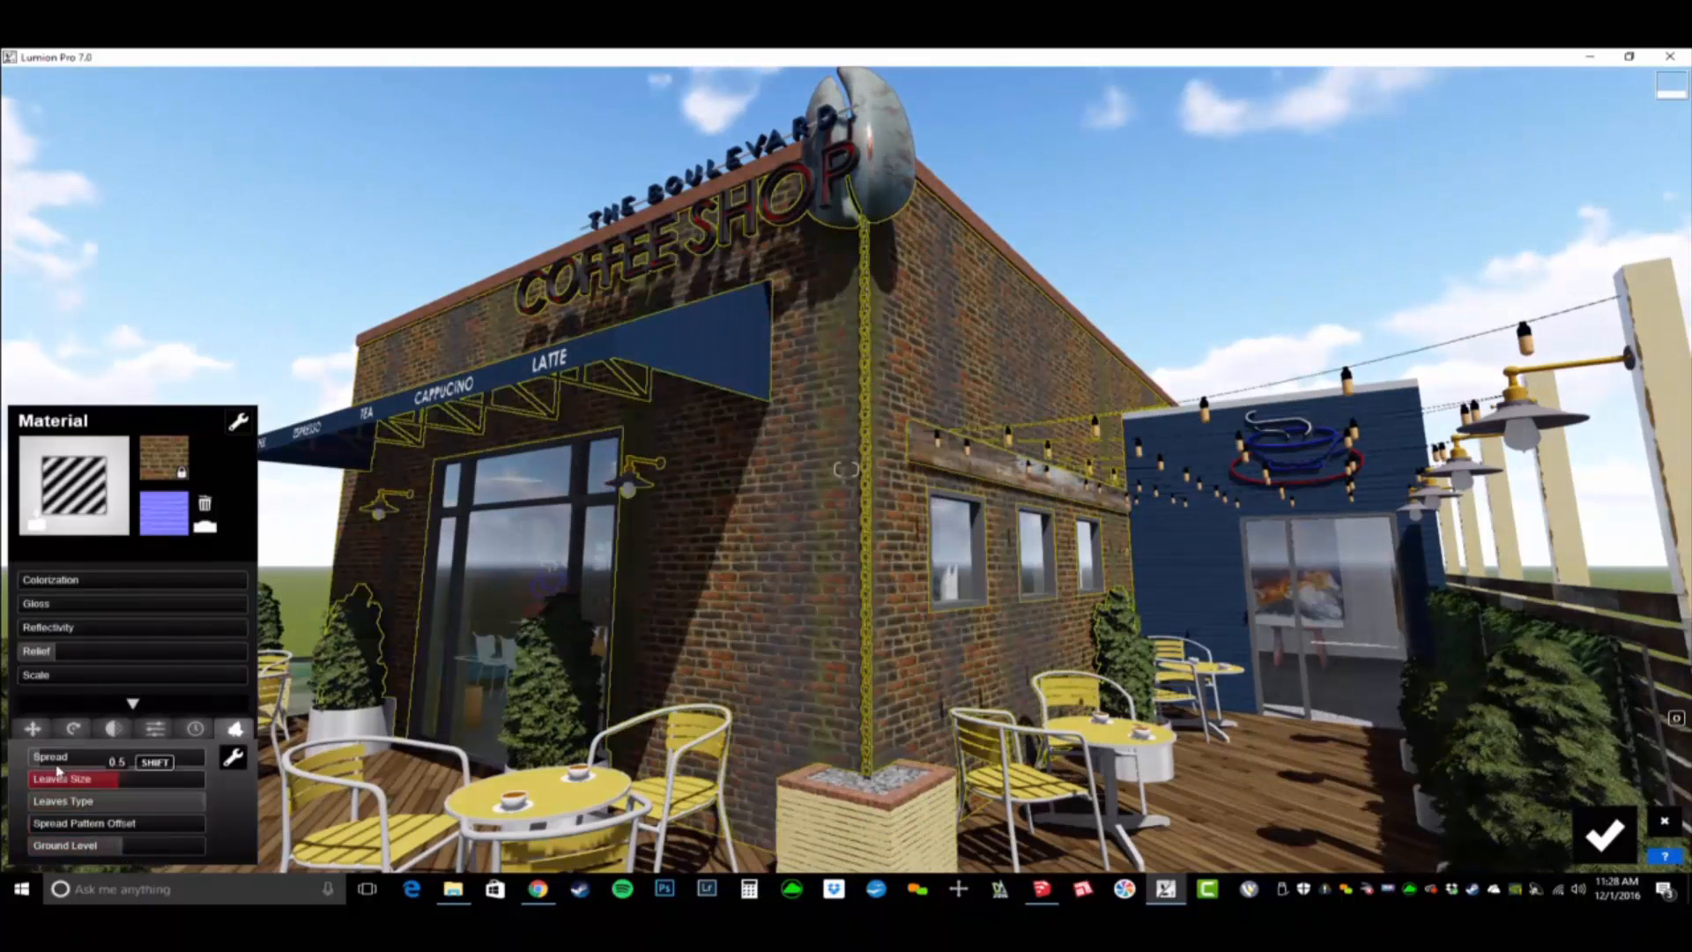
left_click_drag(41, 759, 141, 775)
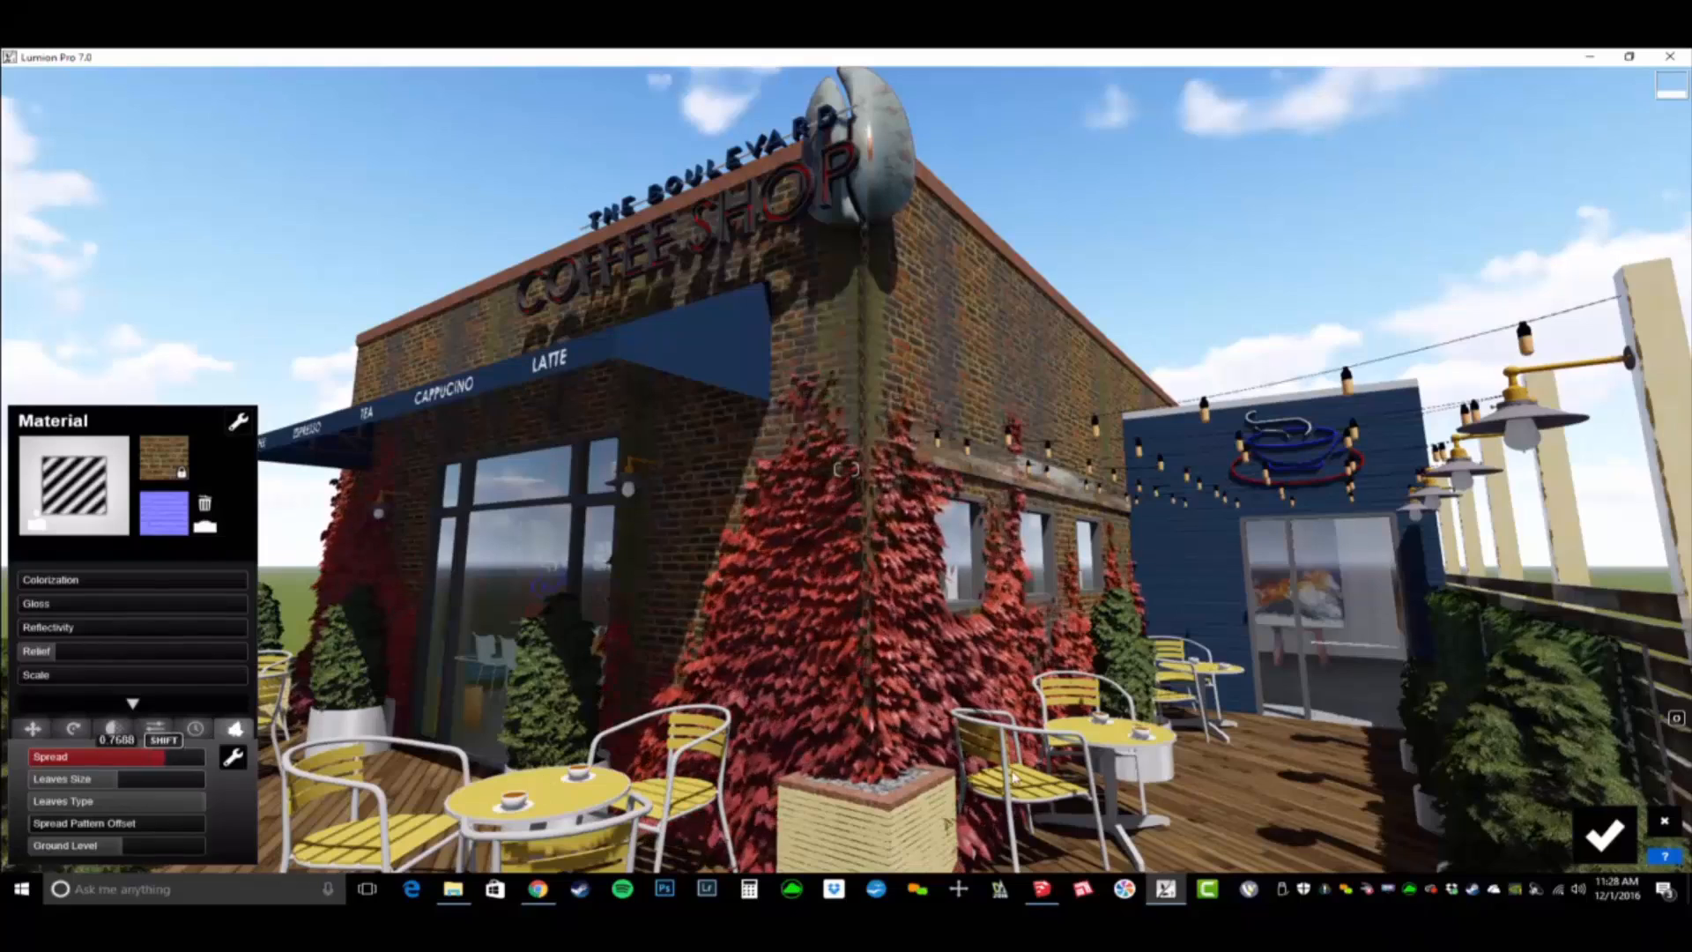
- Set the exterior foliage's leaf size to about 0.3 and compare leaf types up close, settling on a low leaf type value
left_click_drag(1644, 727, 444, 714)
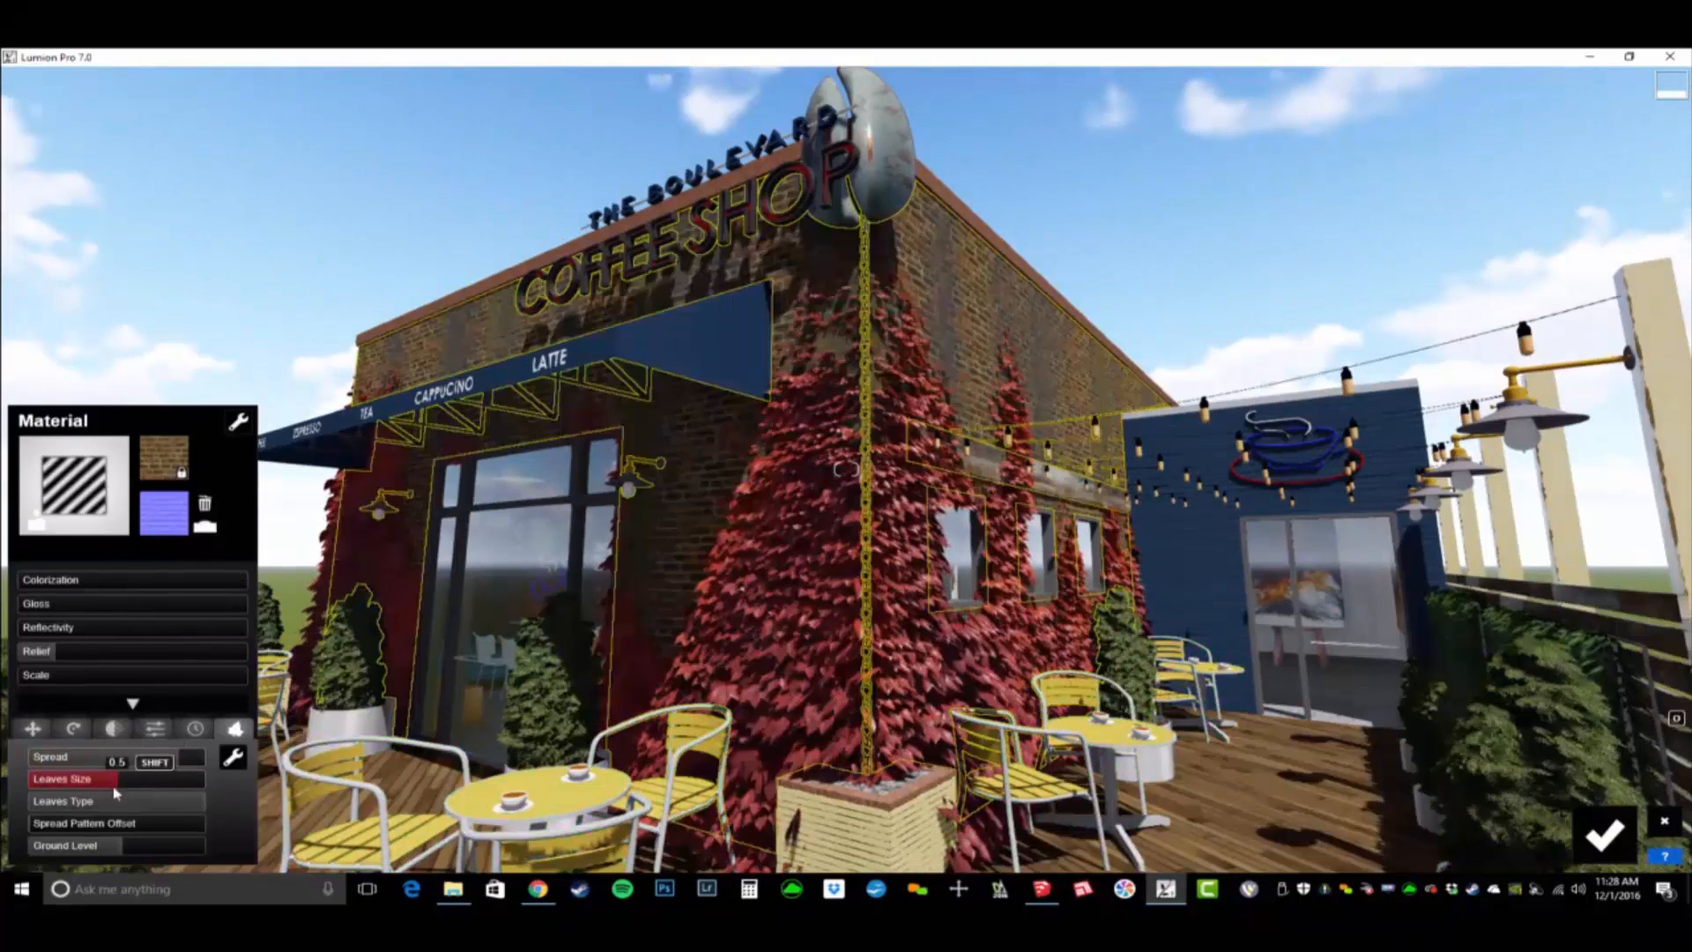
left_click_drag(115, 791, 176, 804)
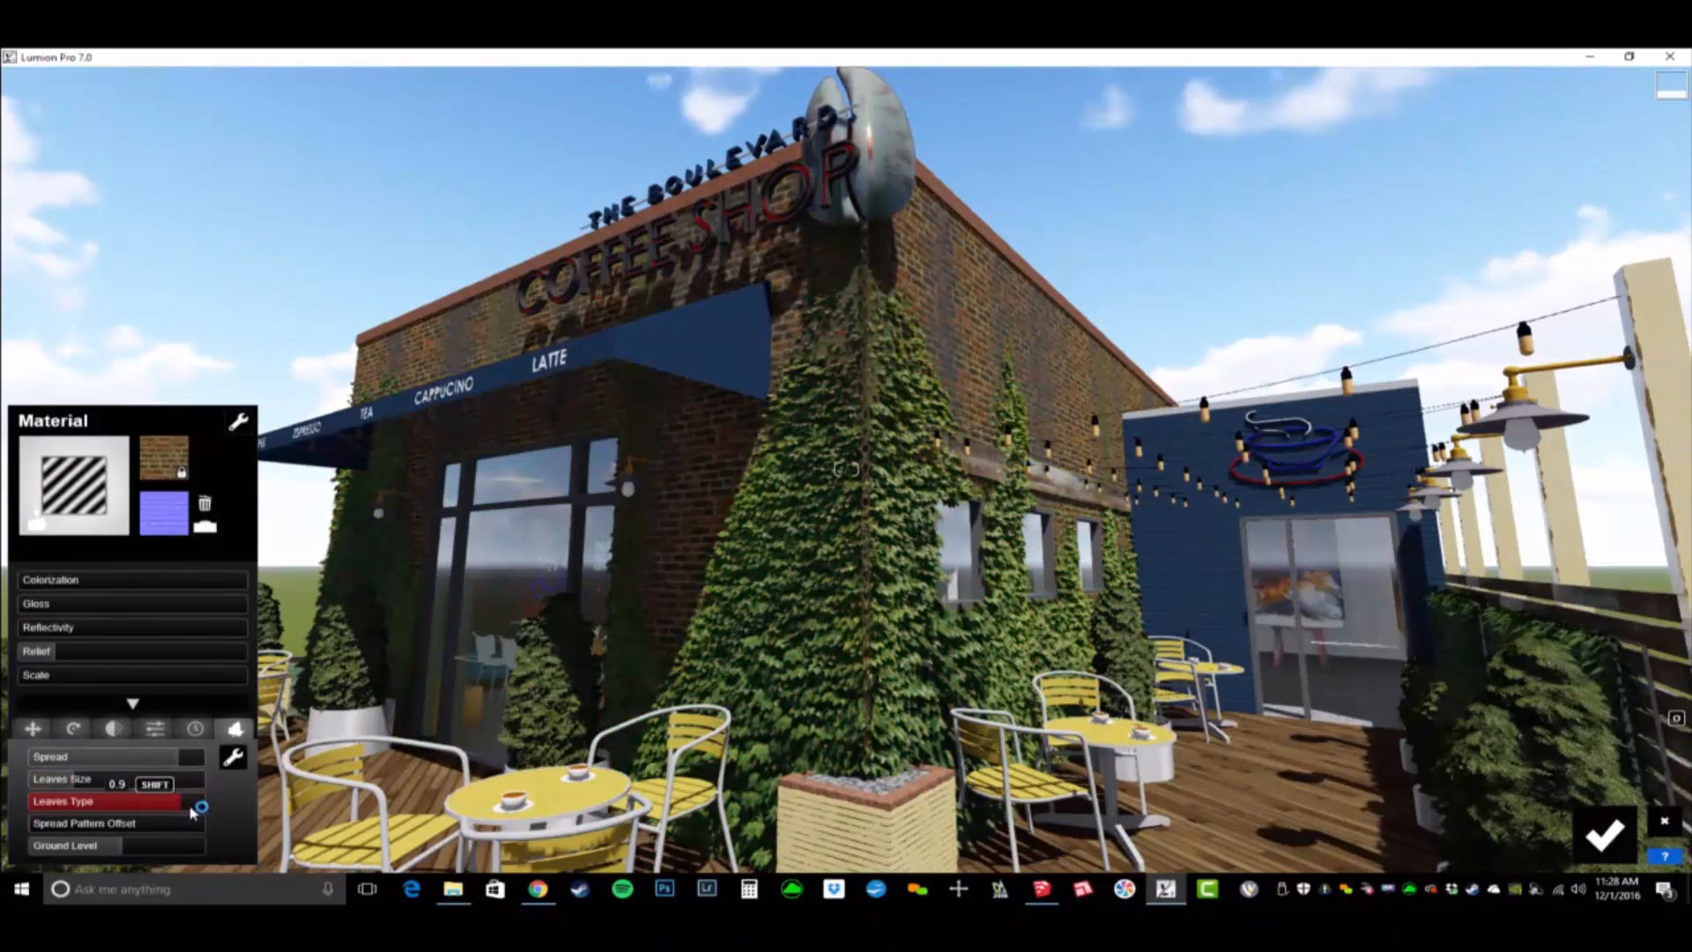
left_click_drag(164, 806, 157, 805)
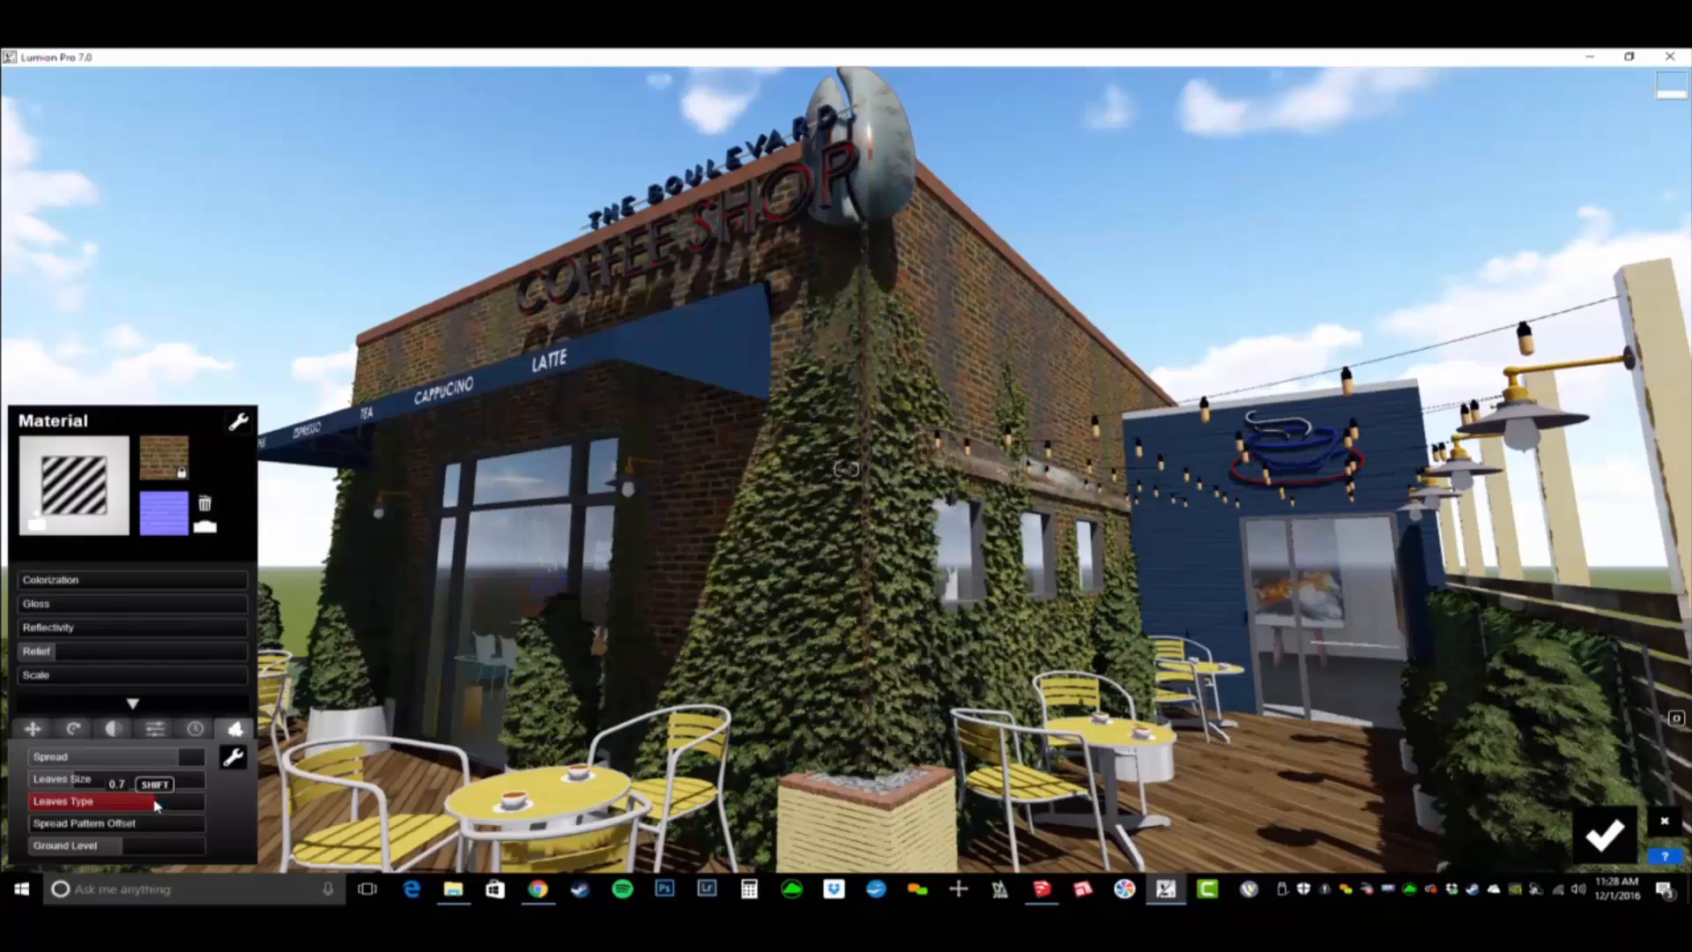
key("w")
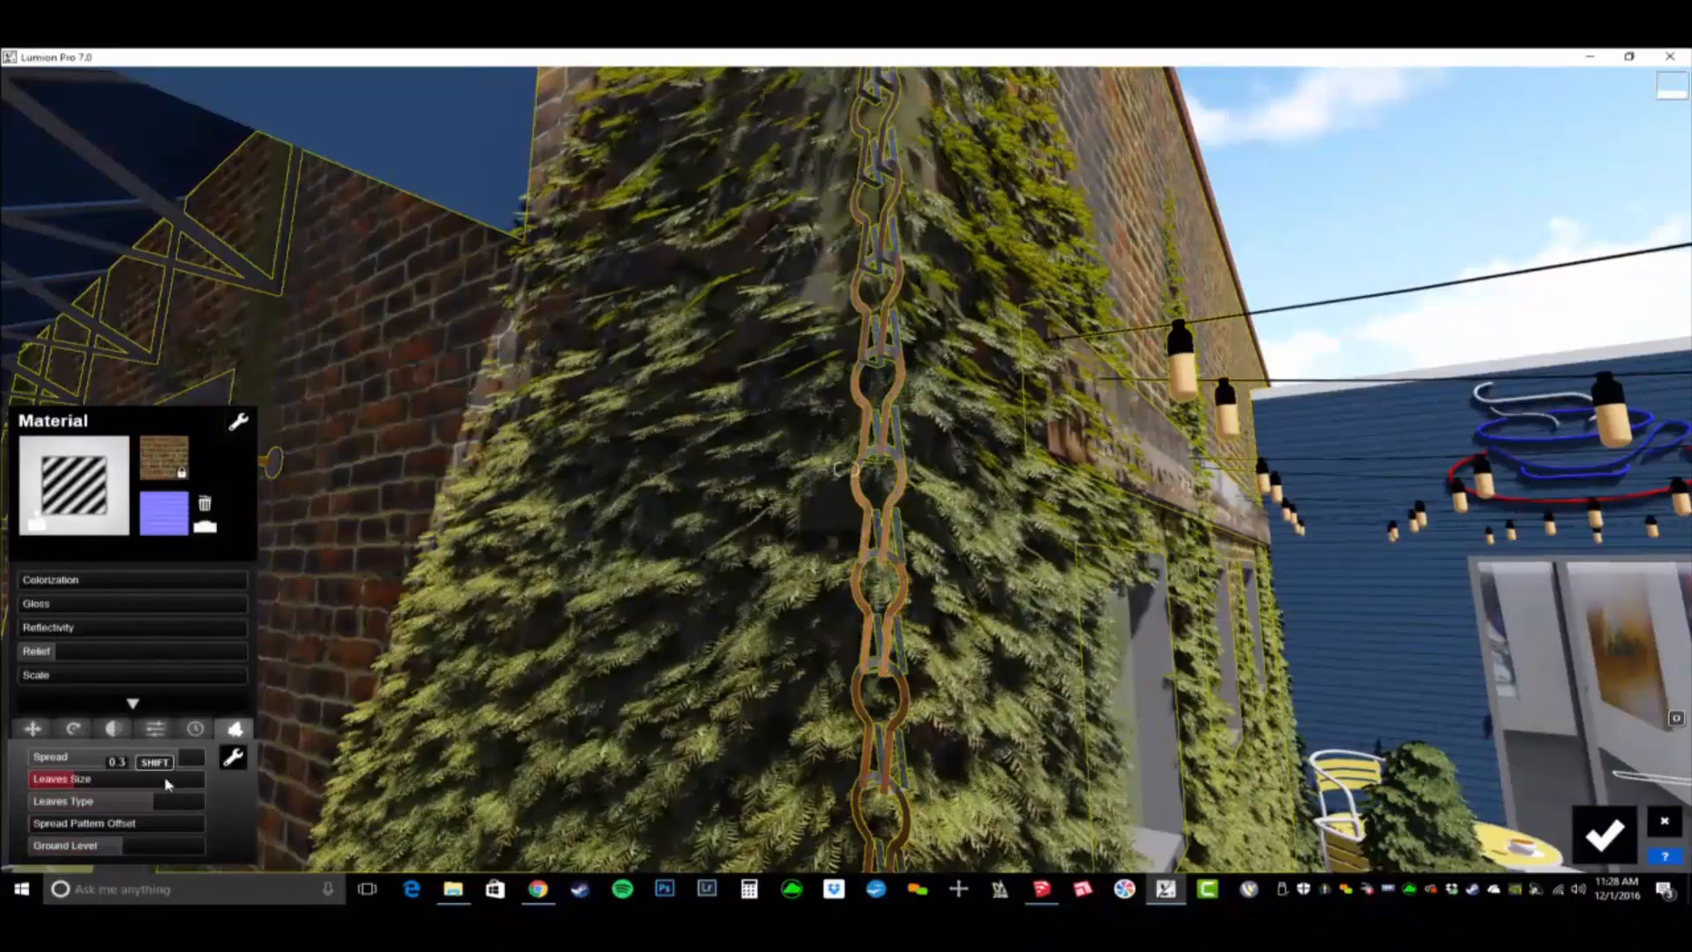
left_click_drag(147, 817, 66, 823)
key("s")
key("s")
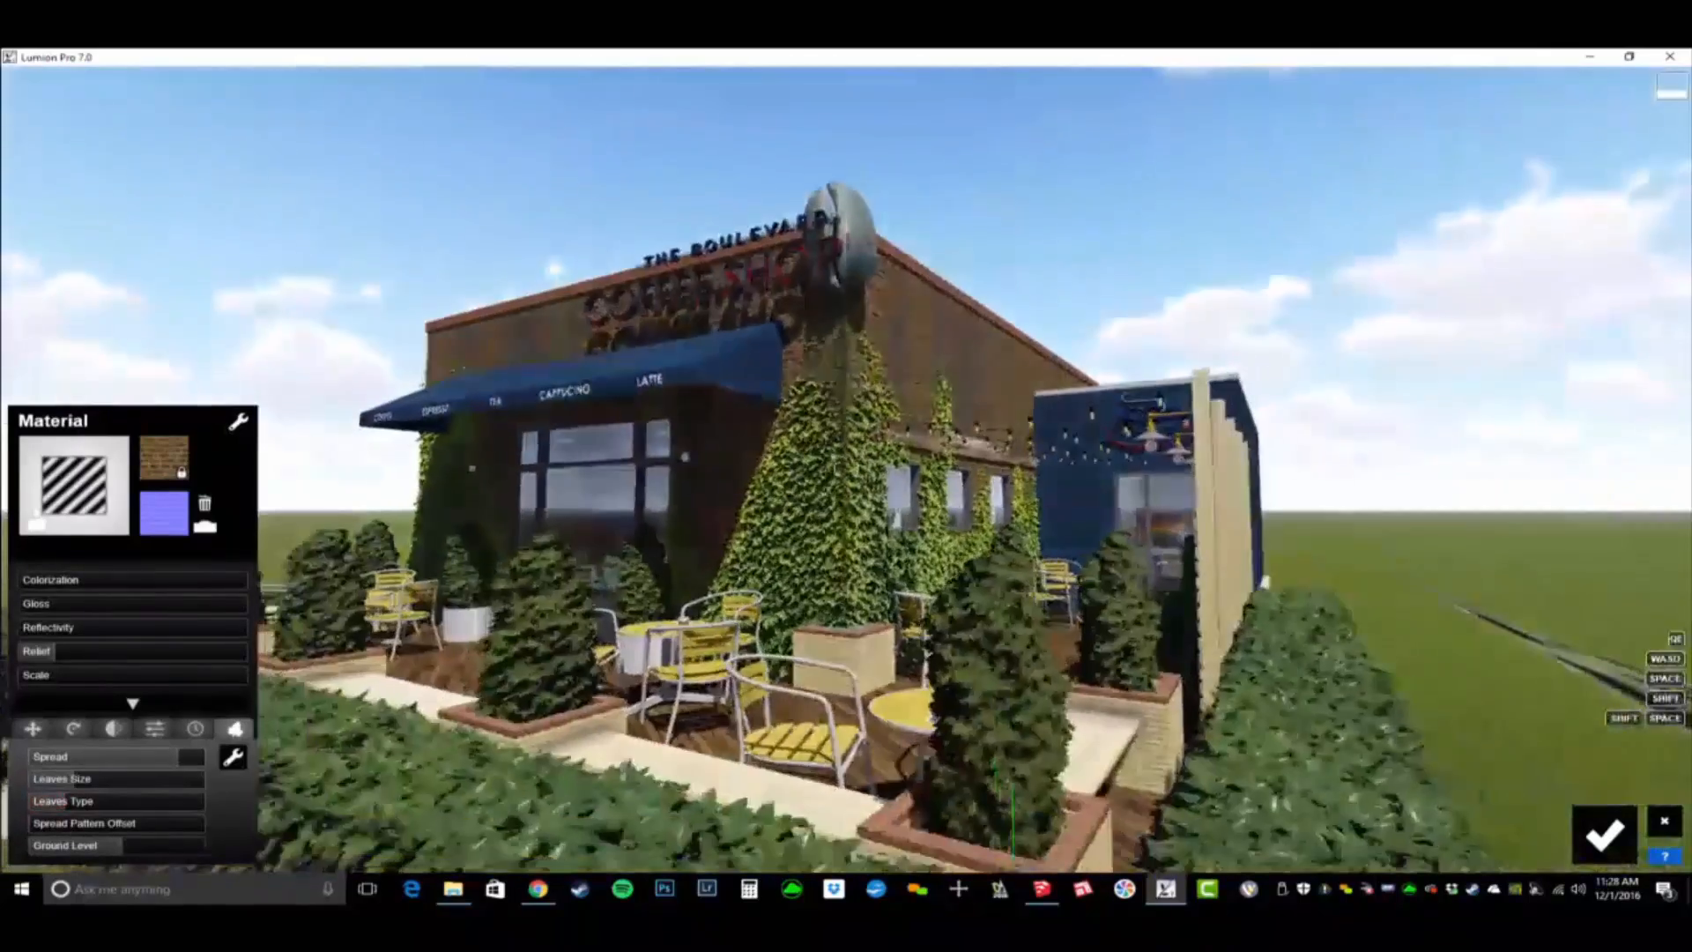
- Increase the exterior foliage's spread to above 0.9 so it covers more of the brick walls
key("w")
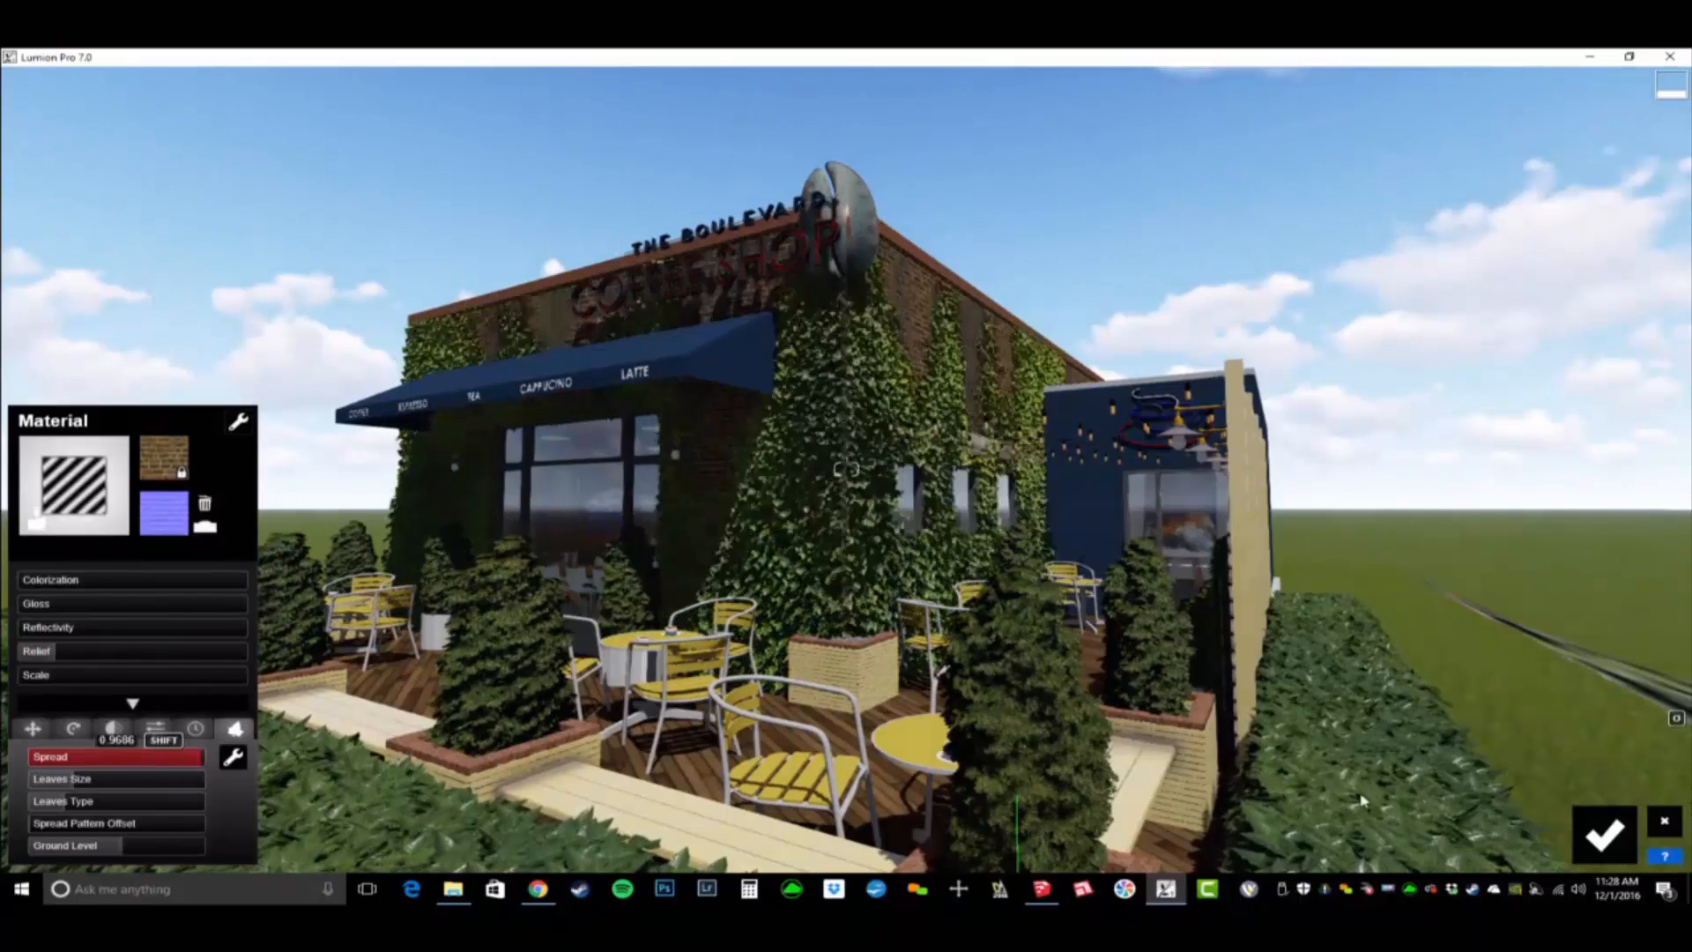
left_click_drag(432, 741, 1216, 759, "shift")
mouse_move(1216, 759)
right_mouse_down()
mouse_move(1206, 743)
mouse_move(1106, 742)
mouse_move(1445, 837)
mouse_move(1395, 774)
mouse_move(1265, 797)
mouse_move(1344, 820)
mouse_move(1200, 787)
right_mouse_up()
- Go inside to the lounge seating facing the curtained windows and save the material changes
key("w")
key("a")
key("s")
key("w")
key("s")
key("a")
key("s")
key("w")
key("s")
key("w")
key("w")
mouse_move(788, 506)
right_mouse_down()
mouse_move(779, 529)
mouse_move(797, 522)
mouse_move(802, 476)
right_mouse_up()
key("s")
key("s")
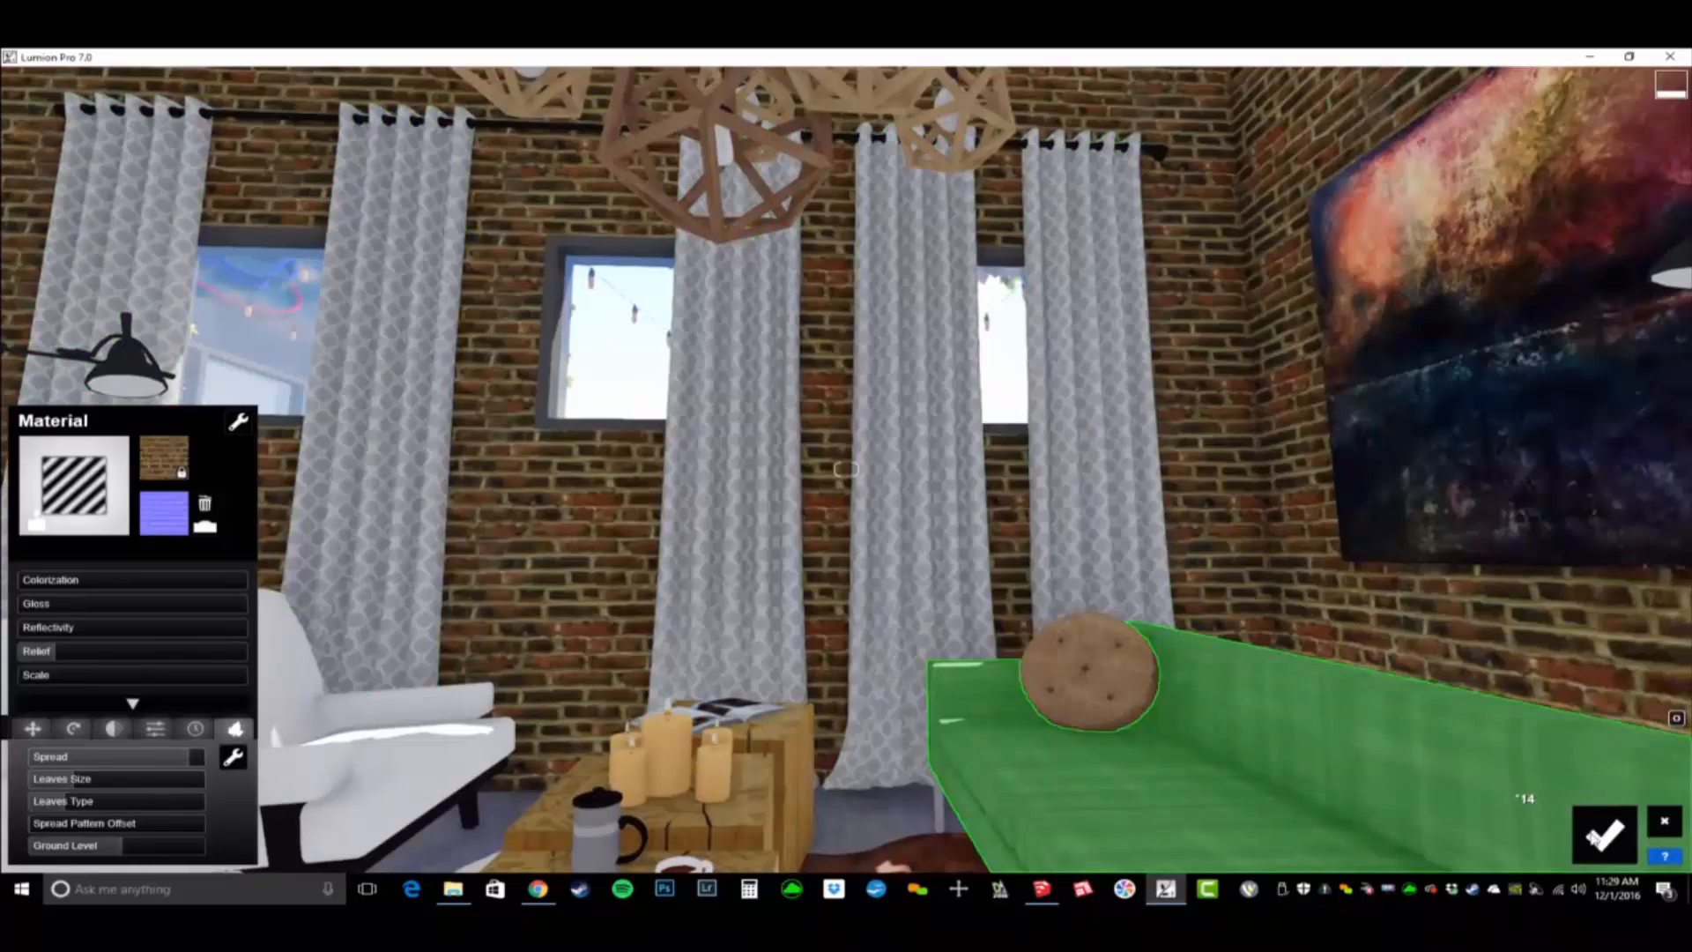
left_click(1604, 832)
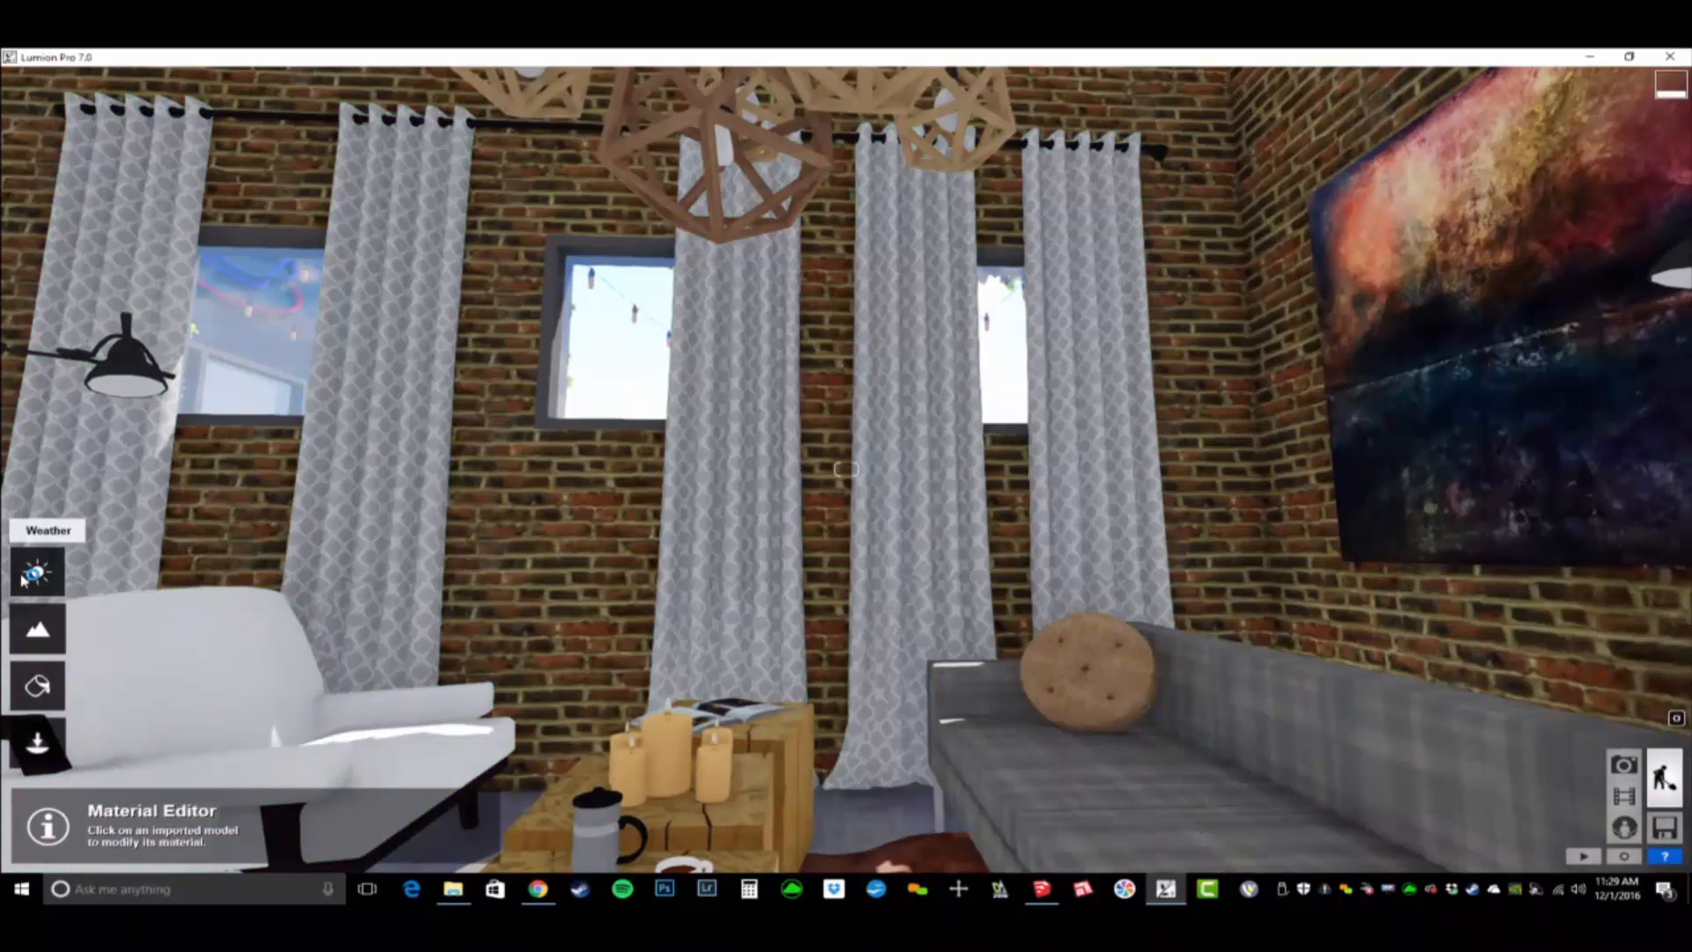
- Adjust the sun height in the weather settings so direct sunlight falls through the windows onto the lounge furniture
left_click(26, 577)
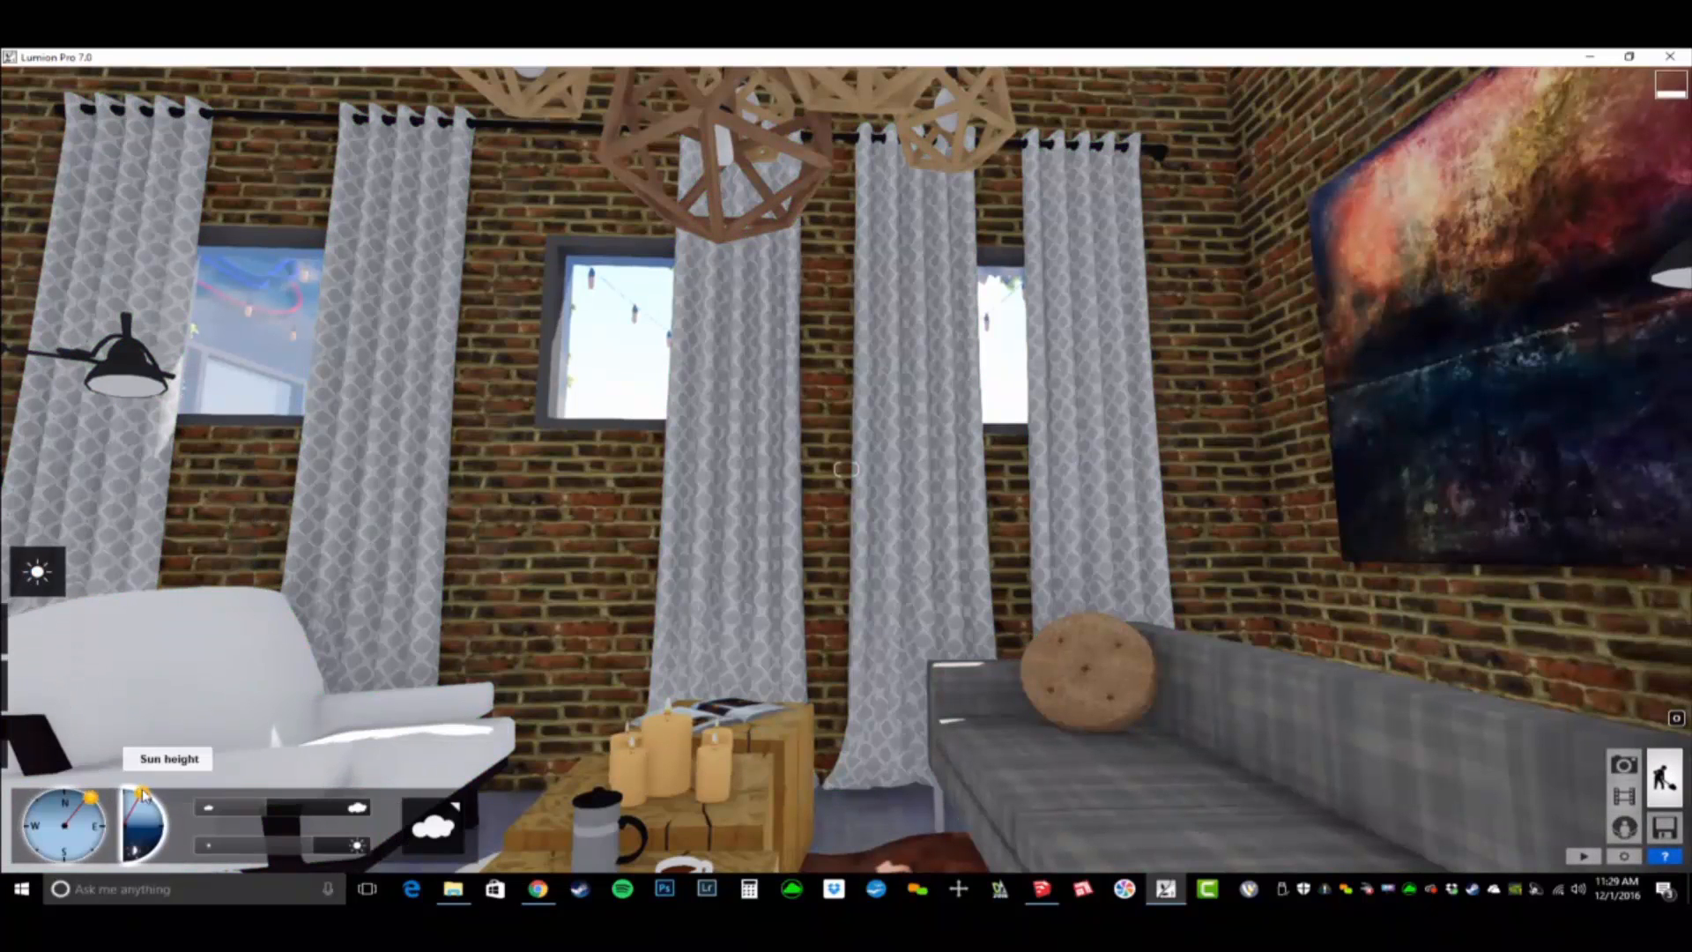
left_click_drag(143, 793, 94, 797)
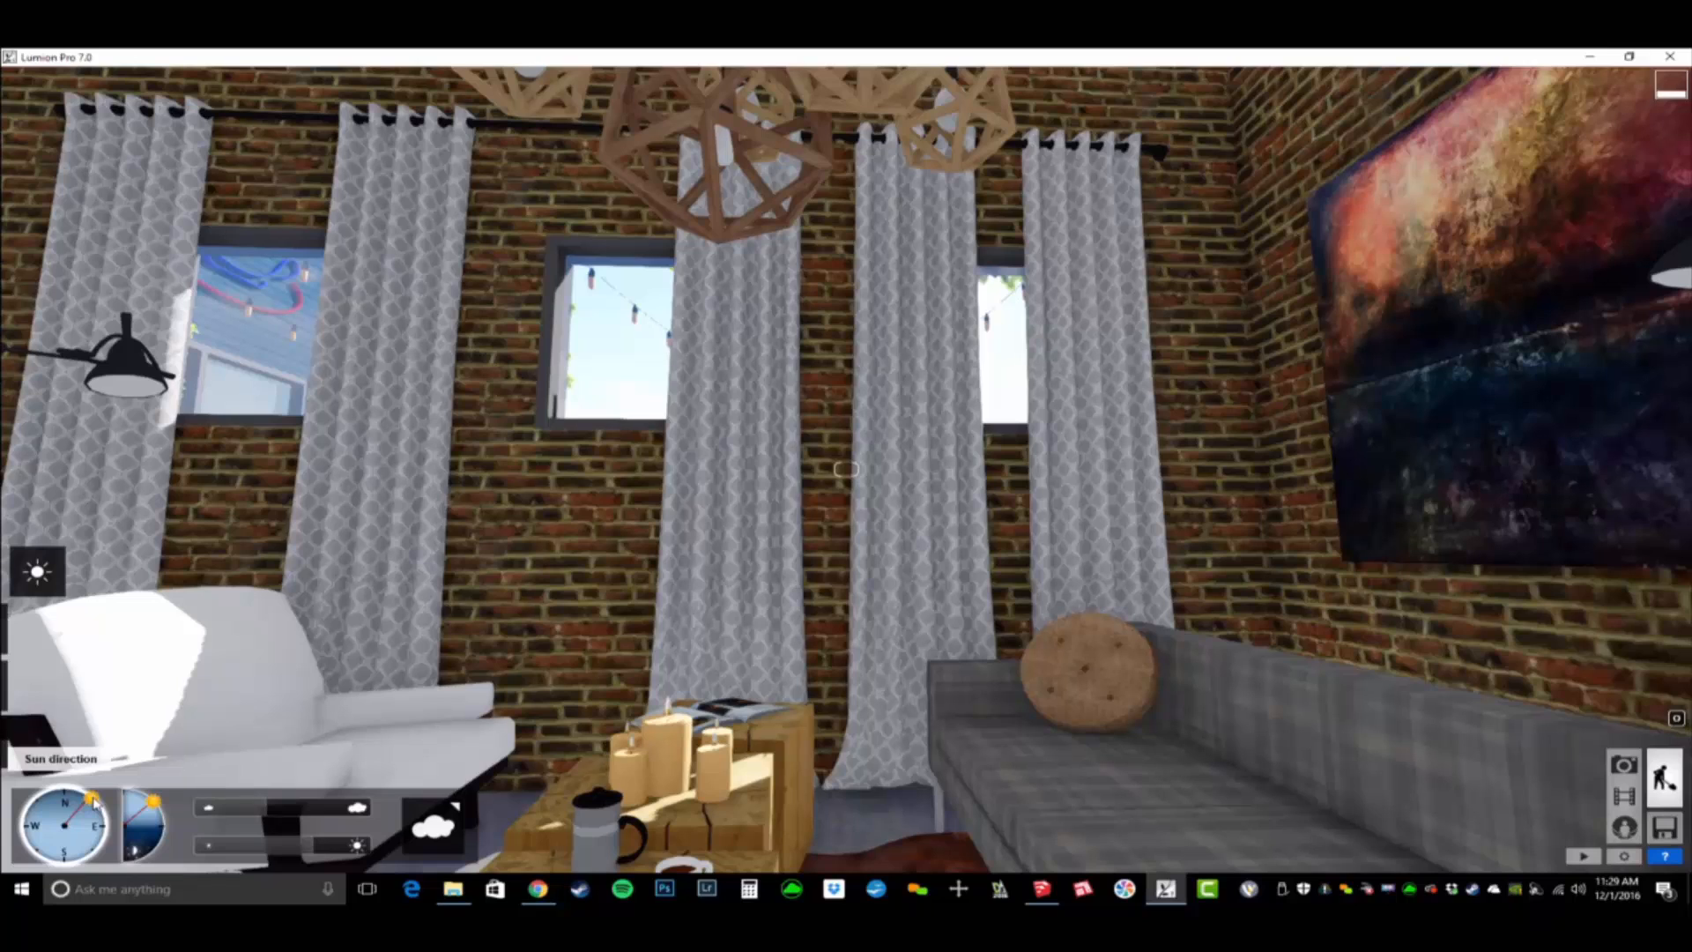
- Change the grey window curtains to a standard material and enable a low transparency in place of waxiness
mouse_move(4, 776)
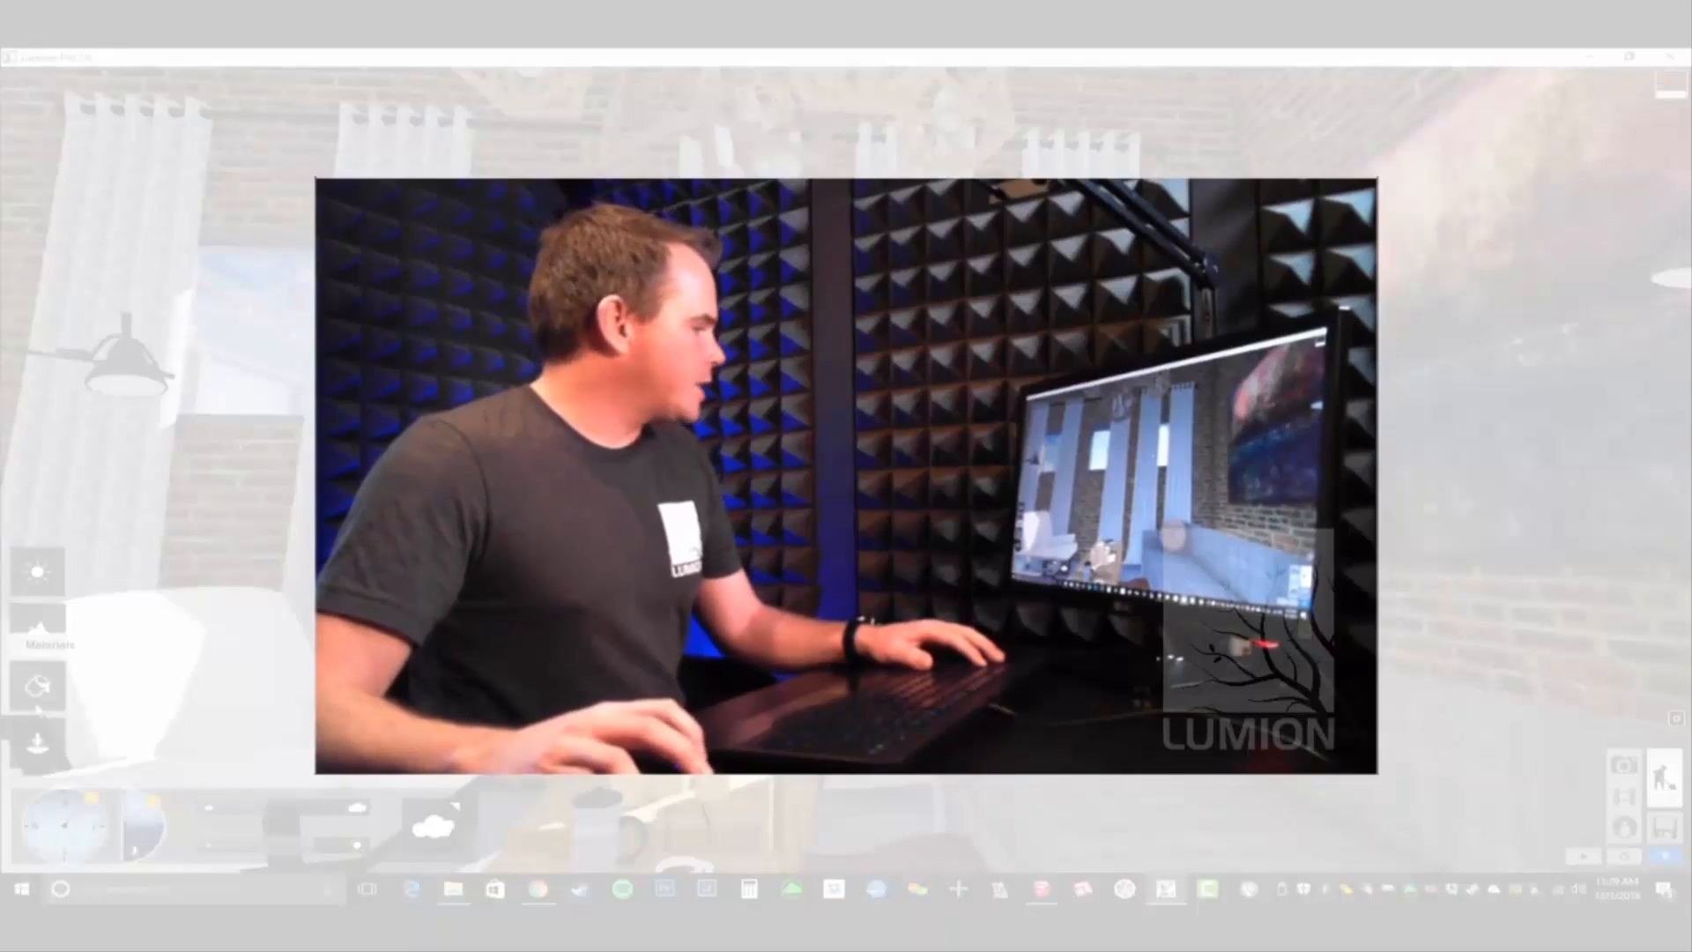
left_click(37, 698)
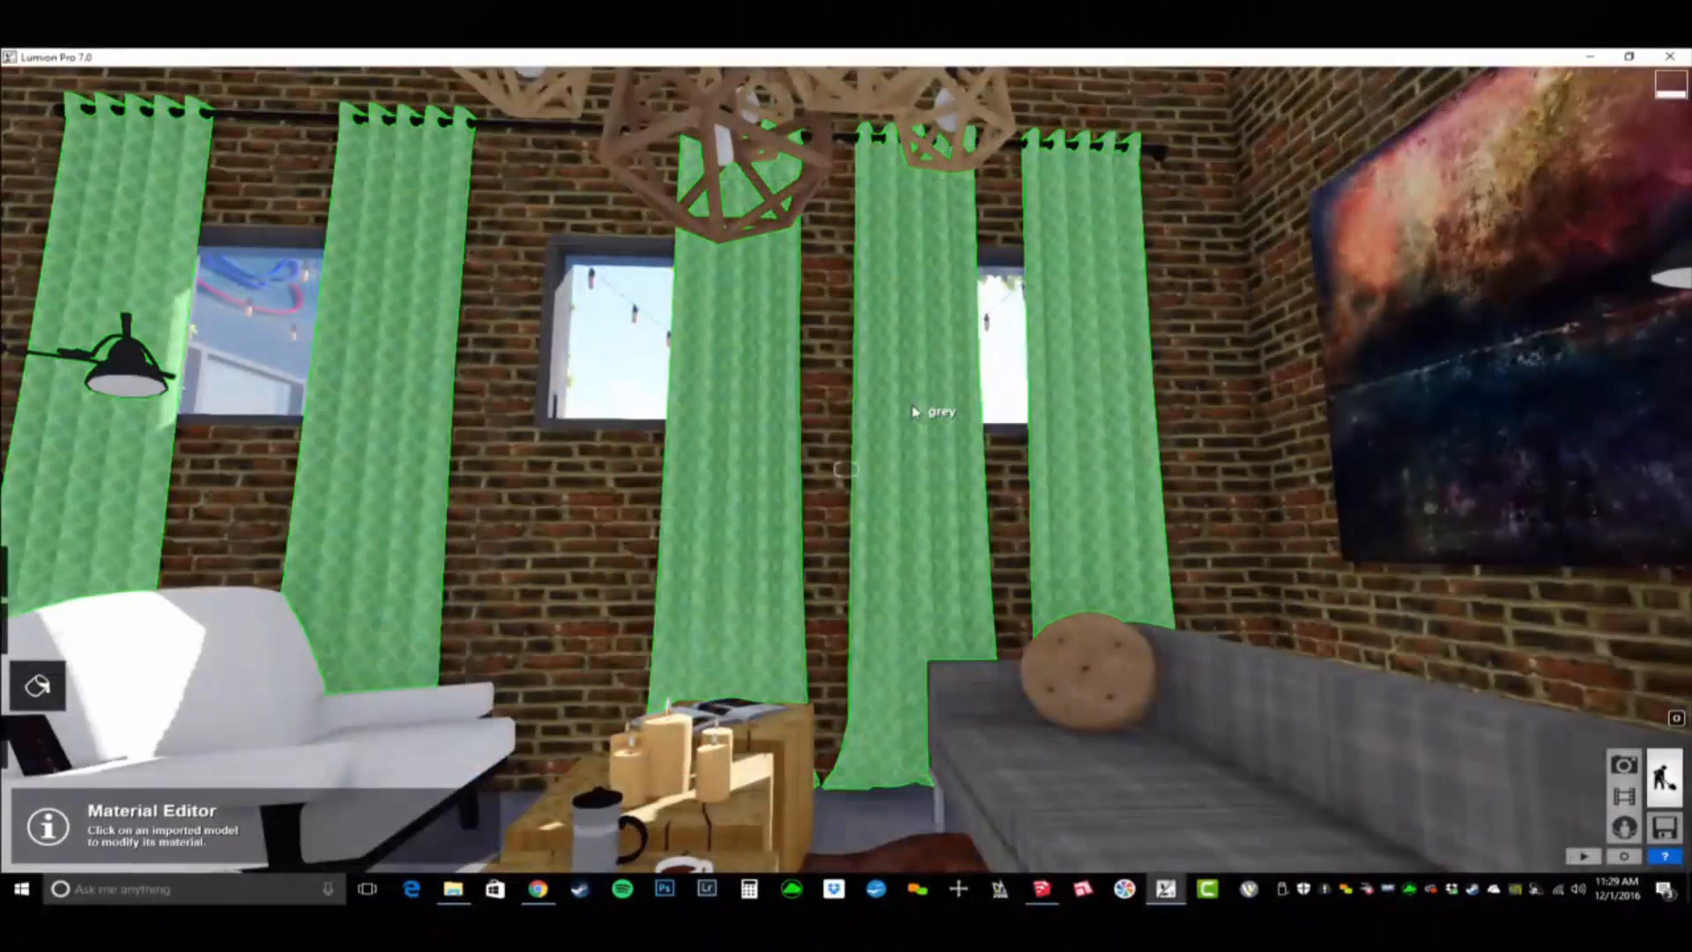
left_click(917, 412)
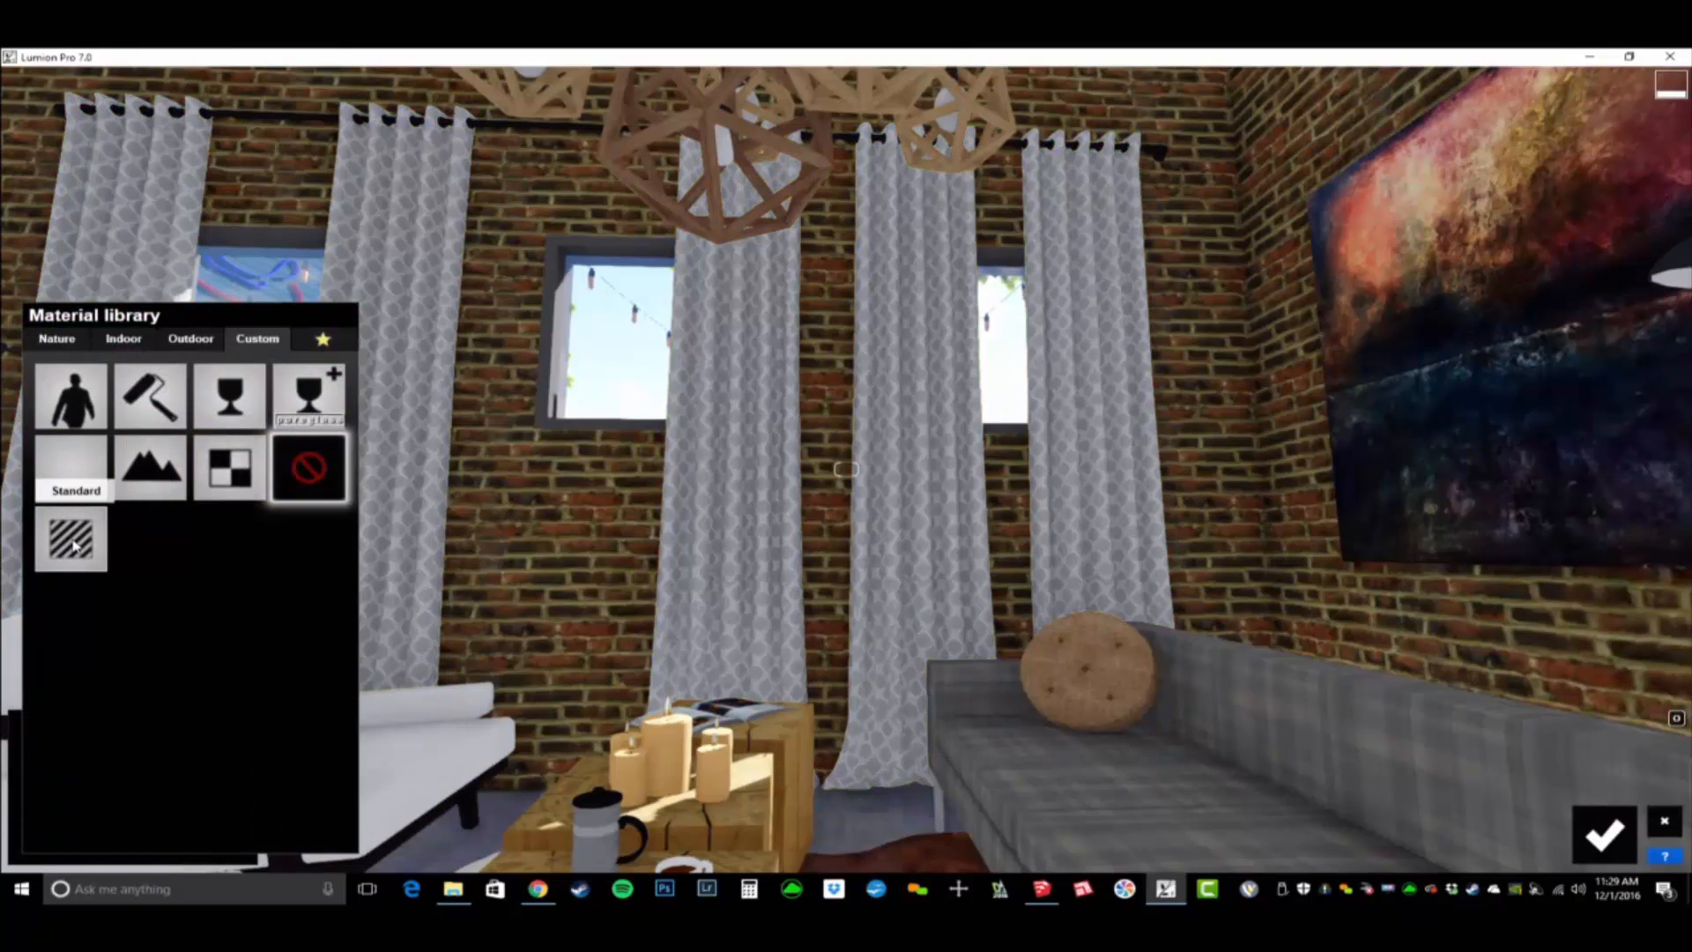
left_click(73, 544)
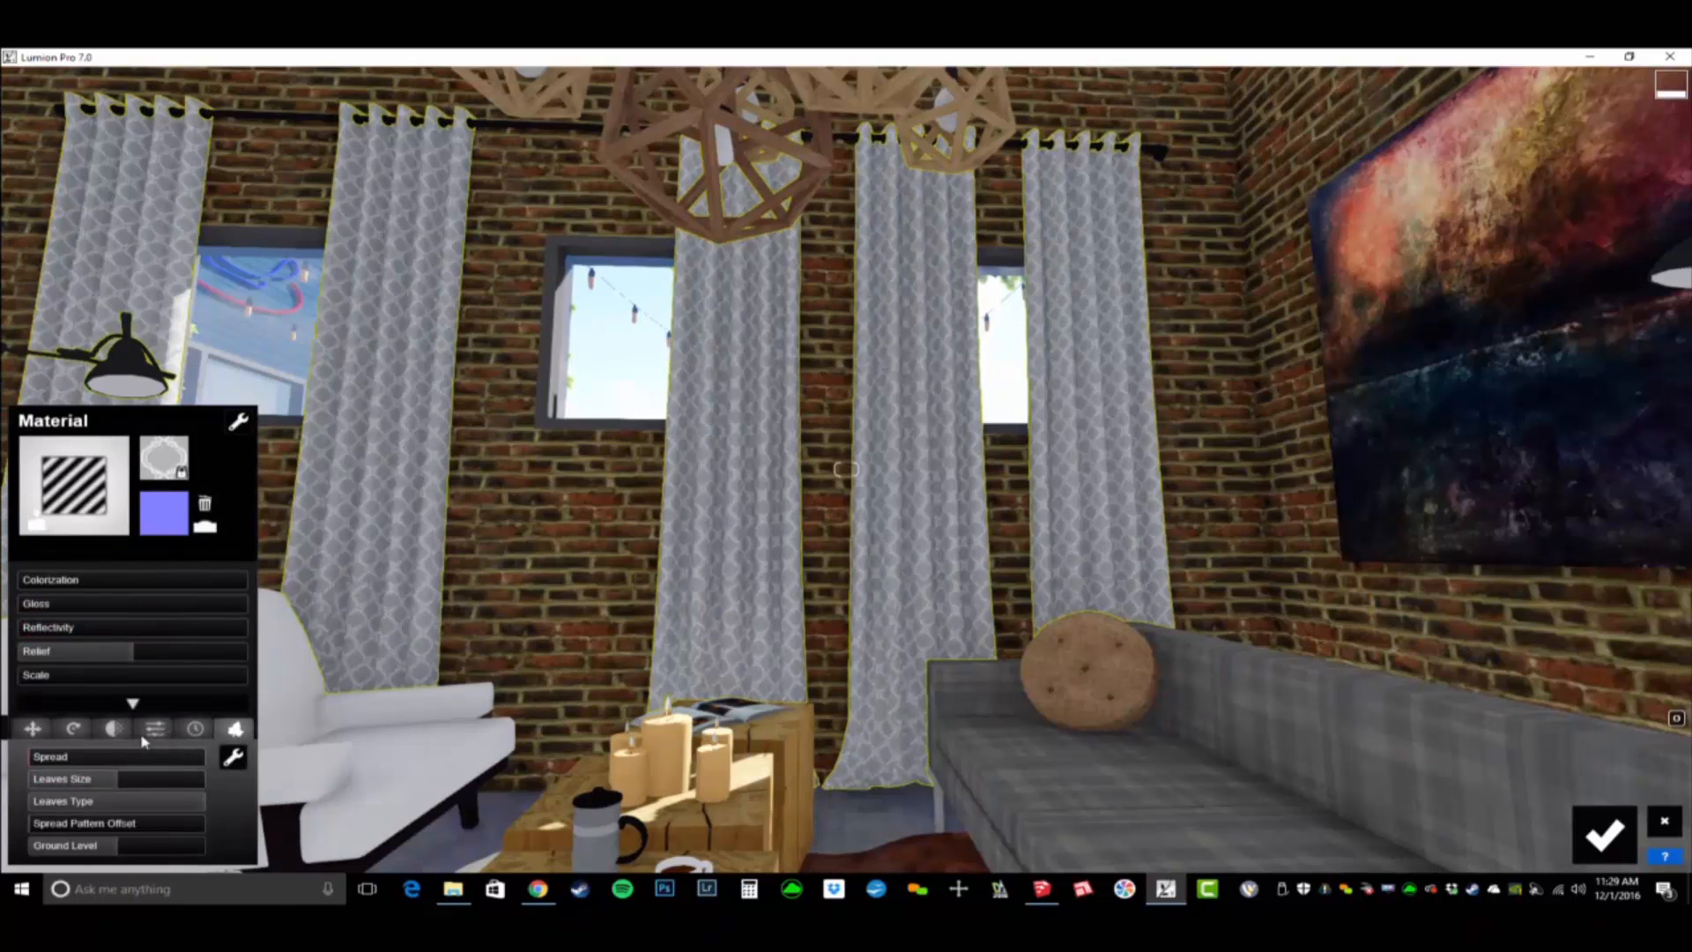
left_click(114, 728)
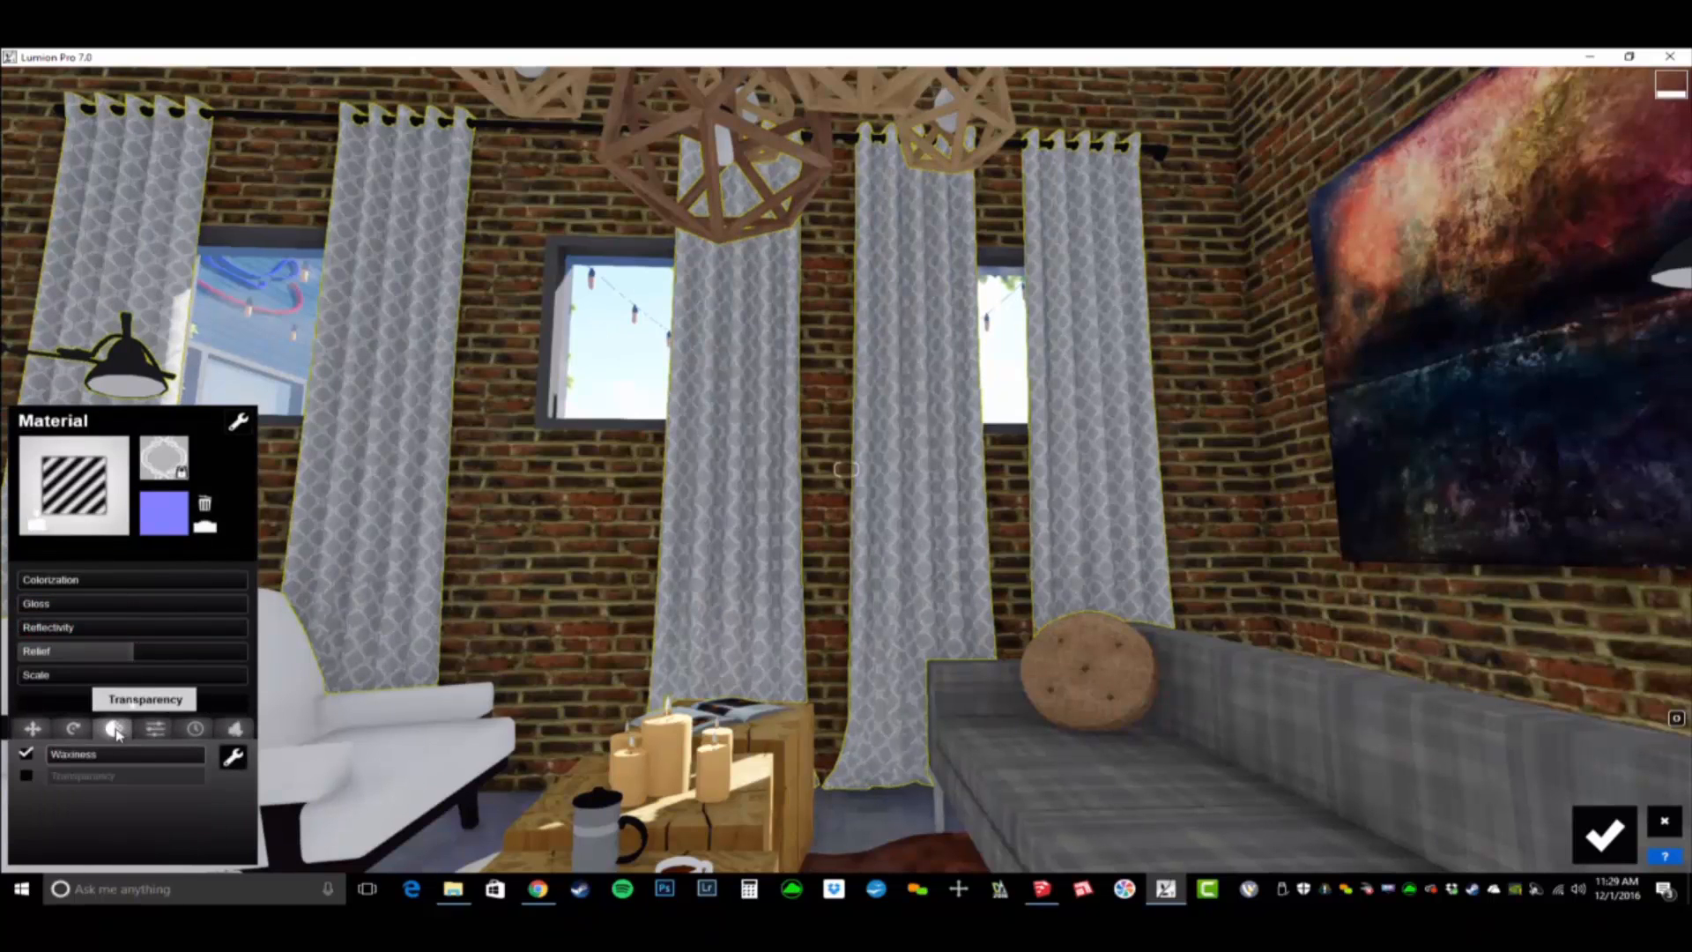
left_click(65, 779)
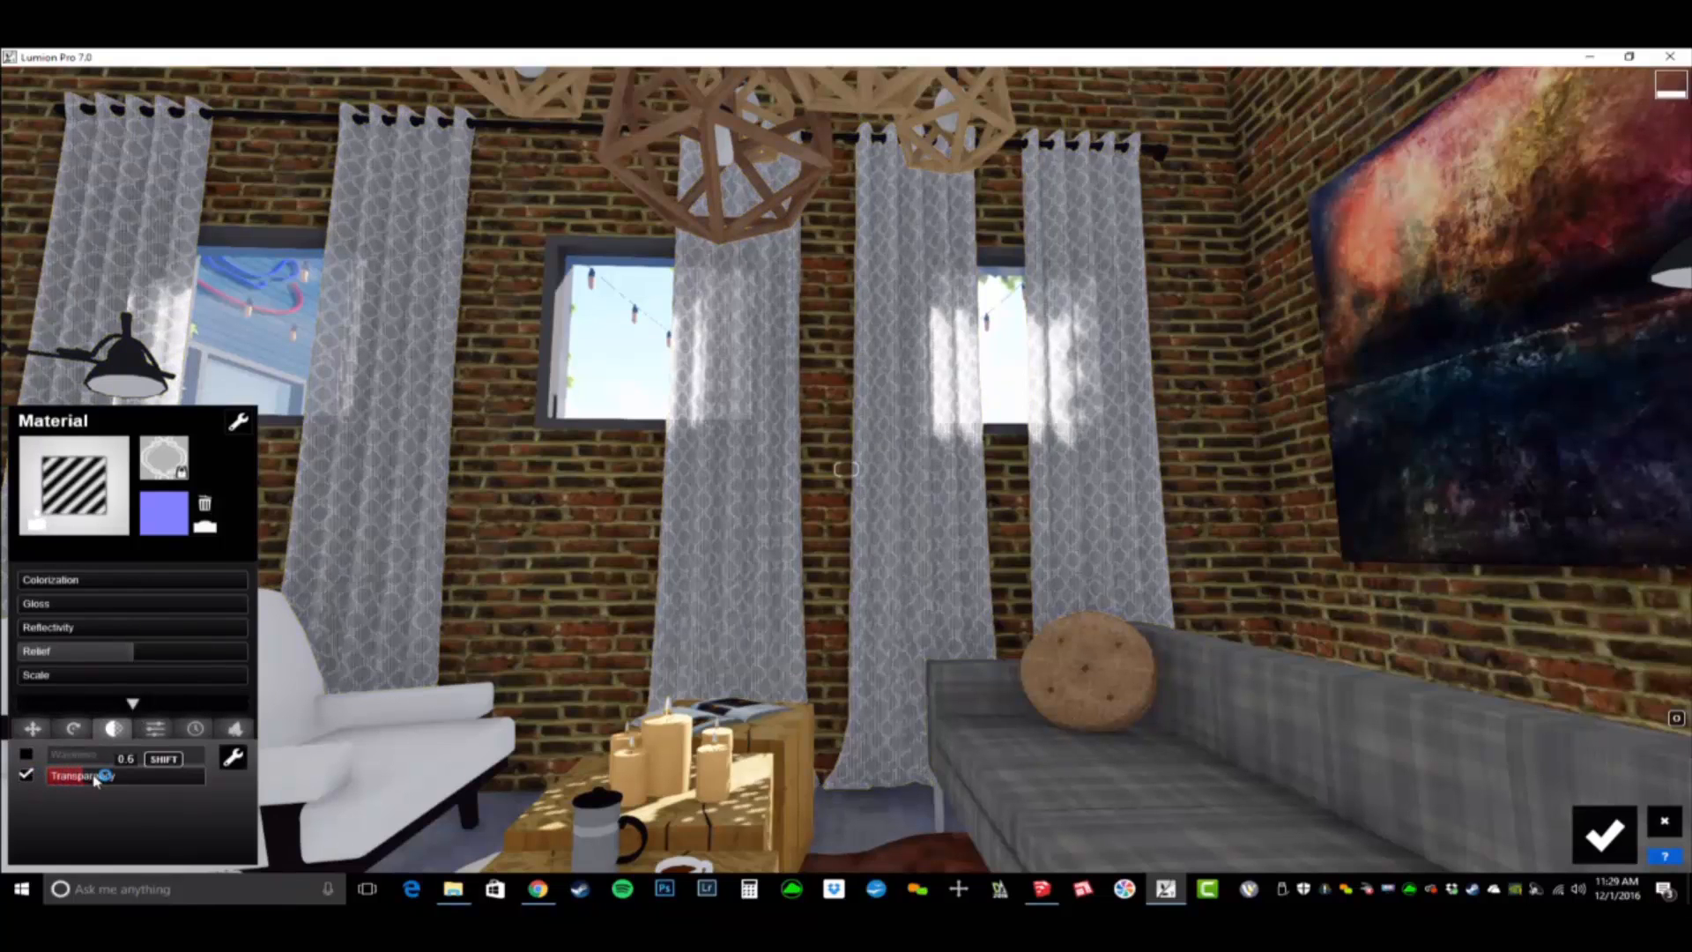
left_click_drag(49, 781, 65, 787)
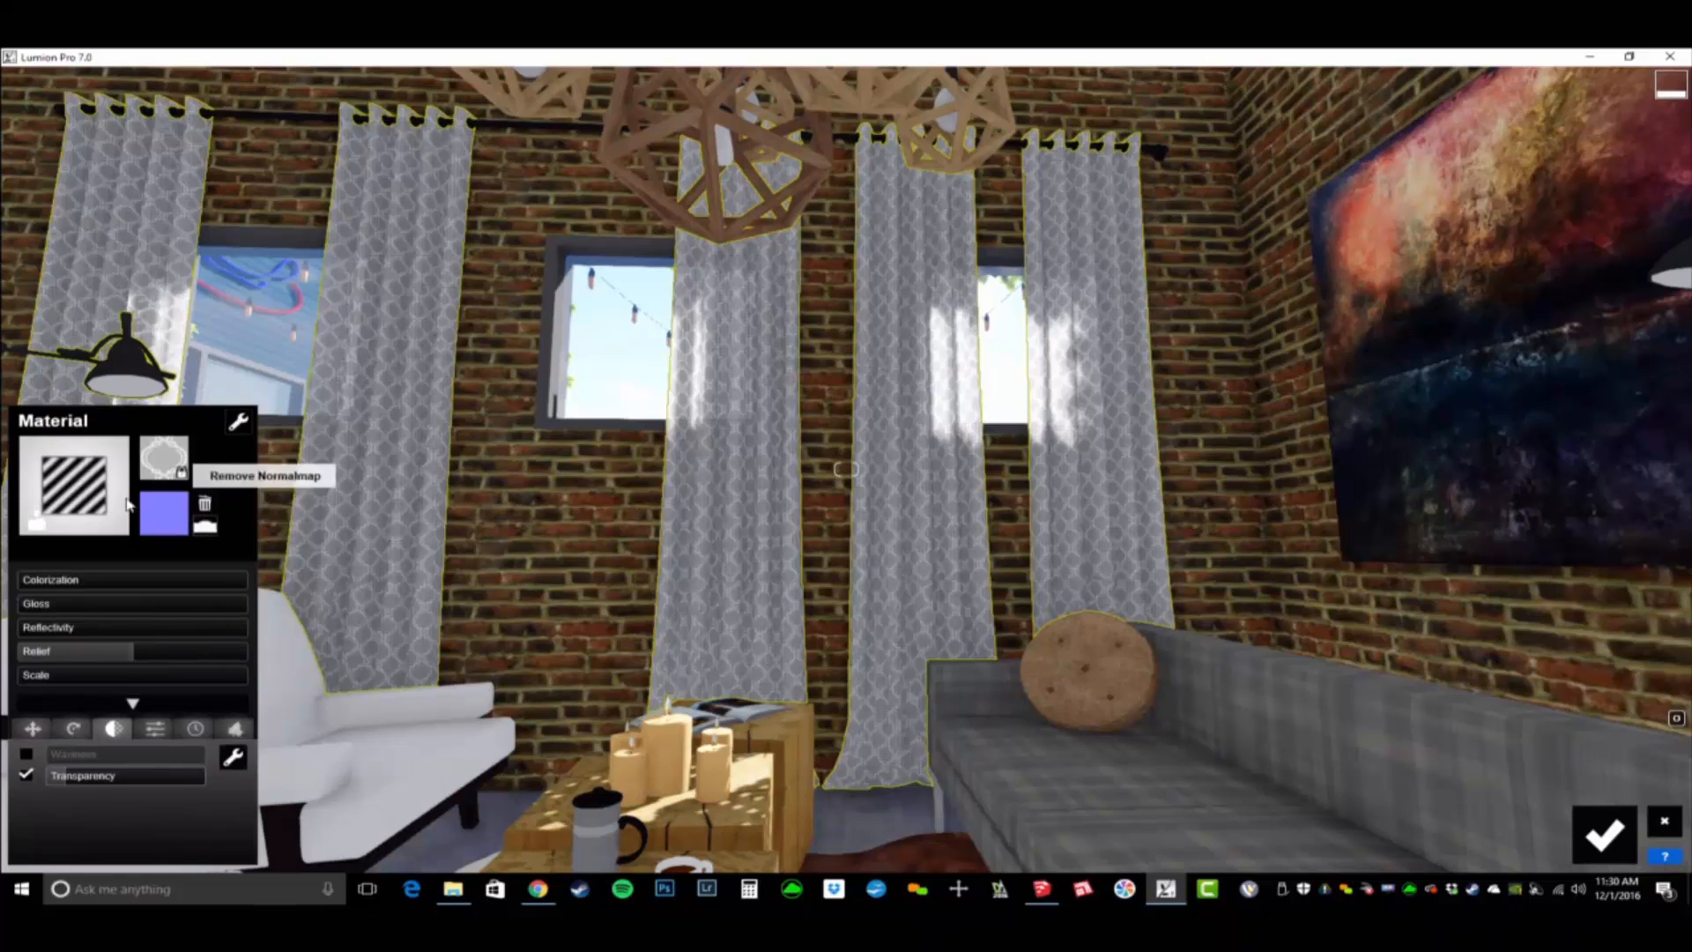
- Compare several indoor curtain materials on the window curtains, apply the plain beige one and fine-tune its transparency
left_click(74, 476)
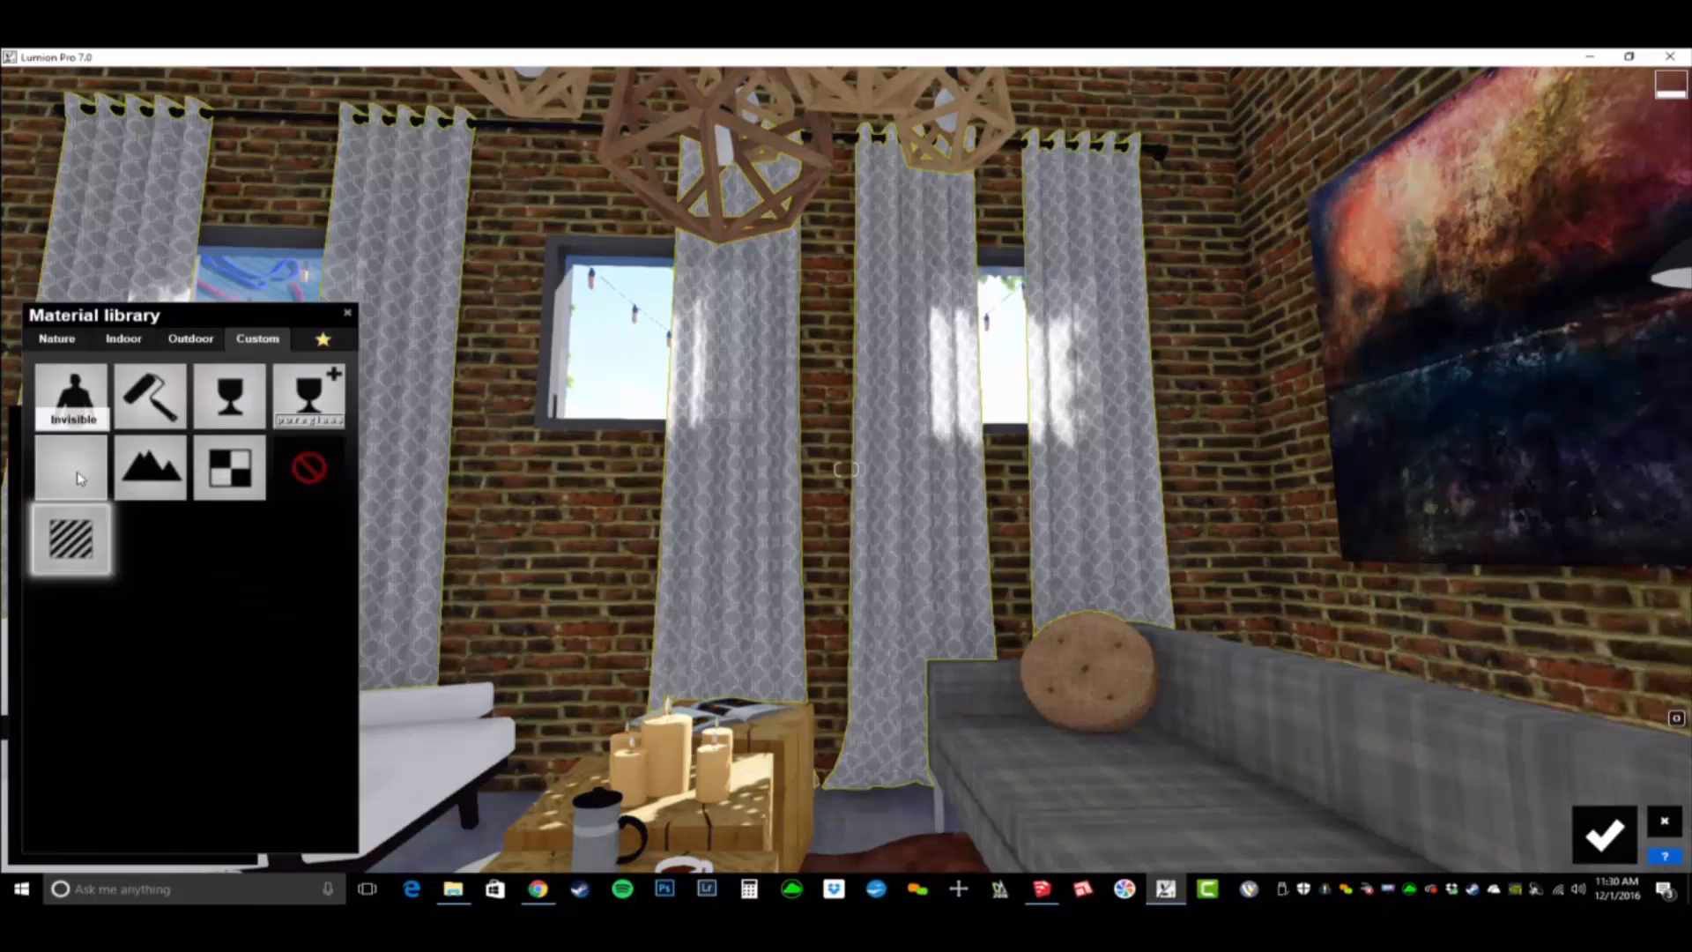
left_click(124, 340)
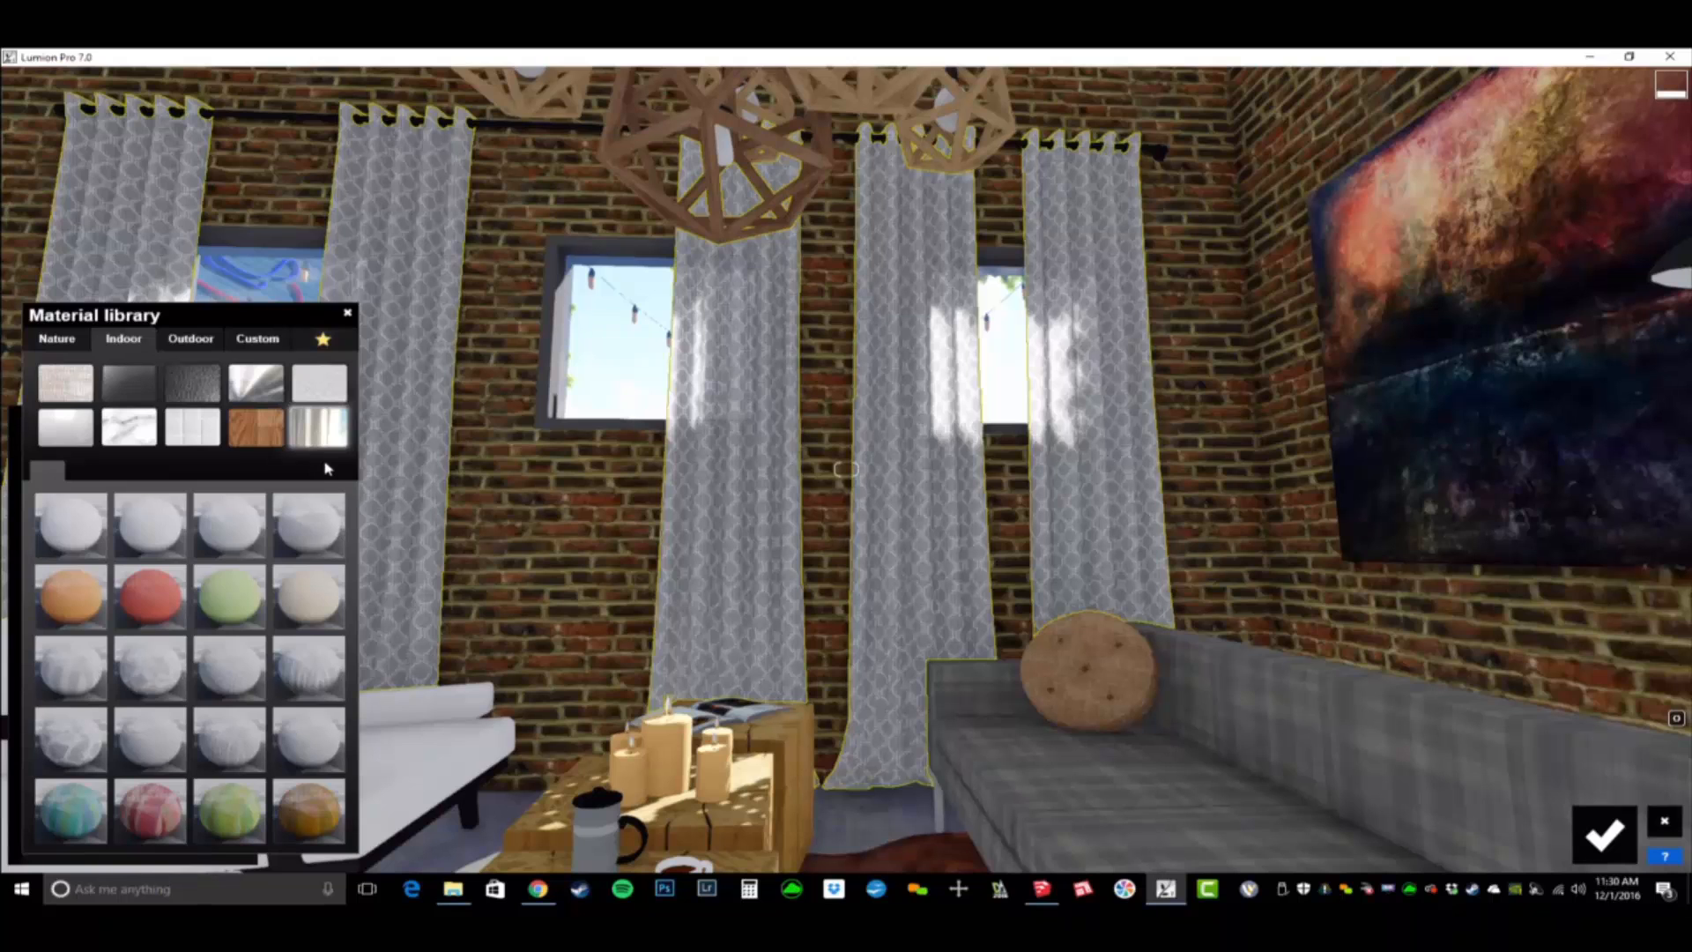
left_click(70, 596)
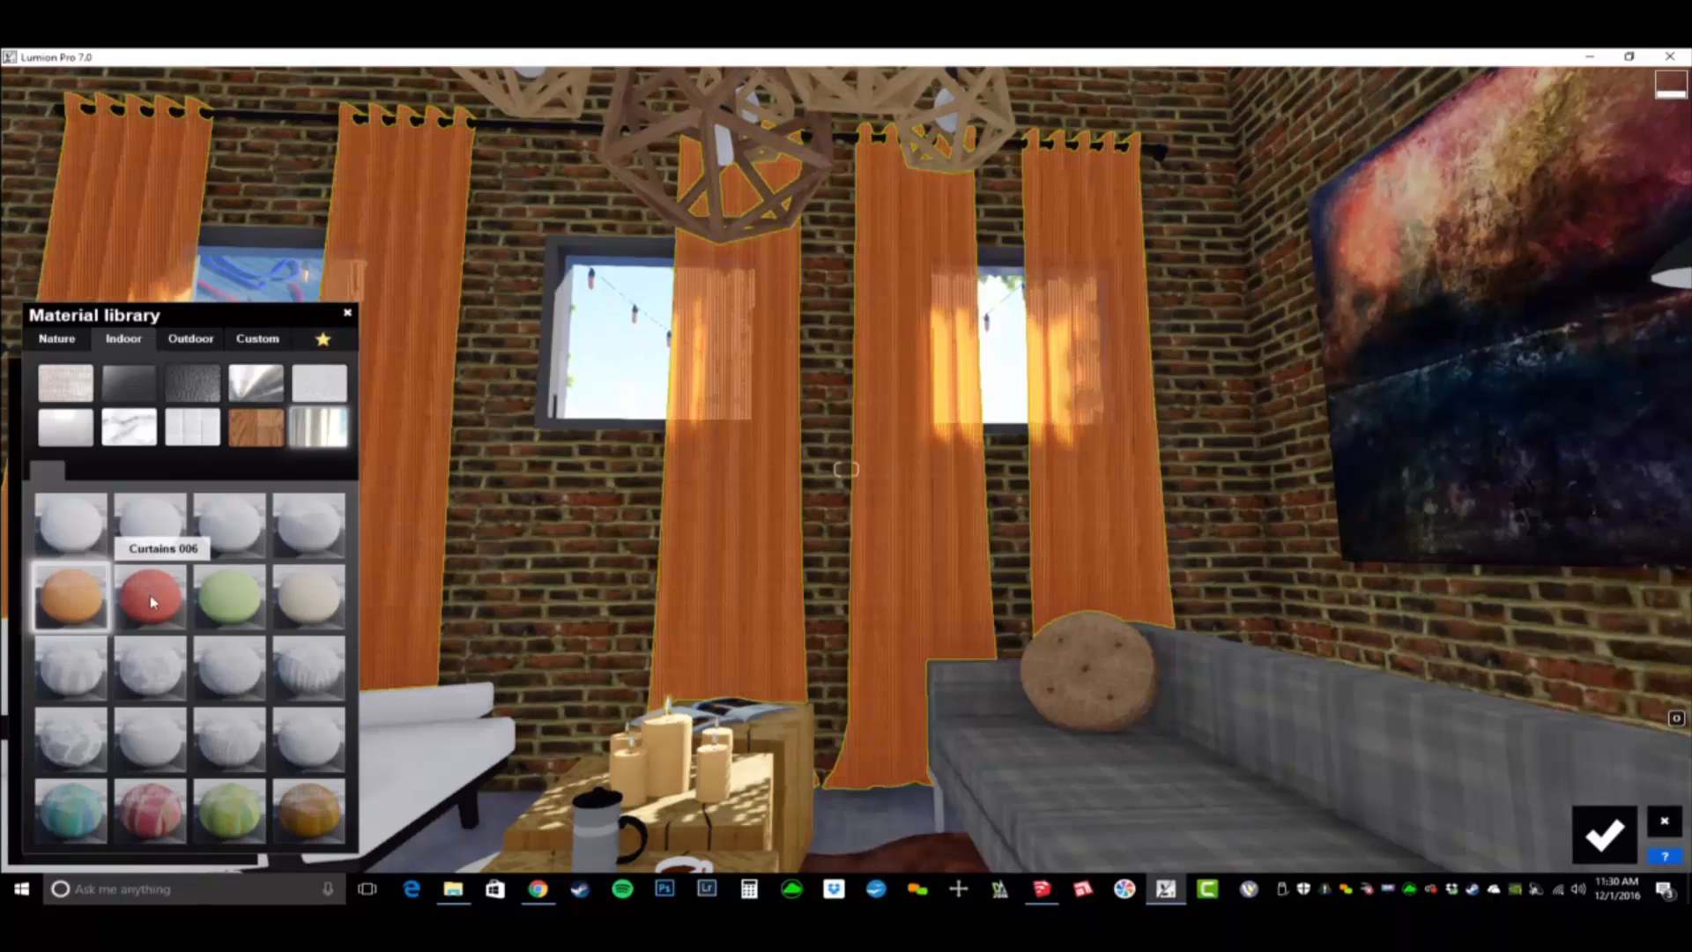
left_click(150, 596)
left_click(215, 610)
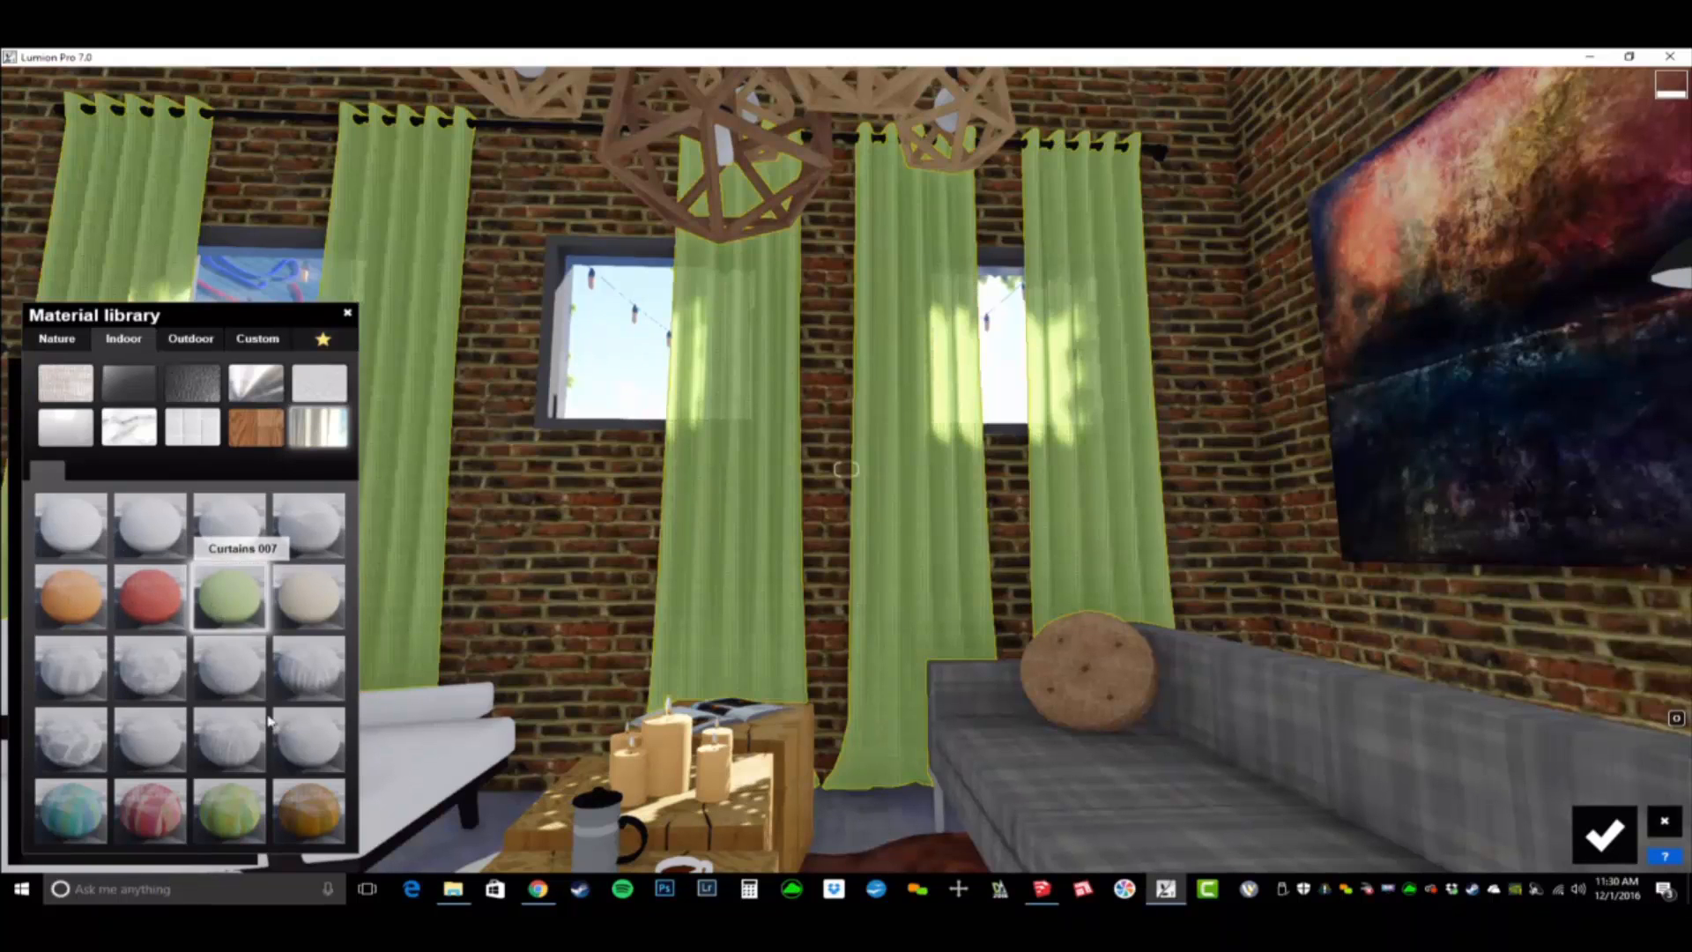
left_click(309, 757)
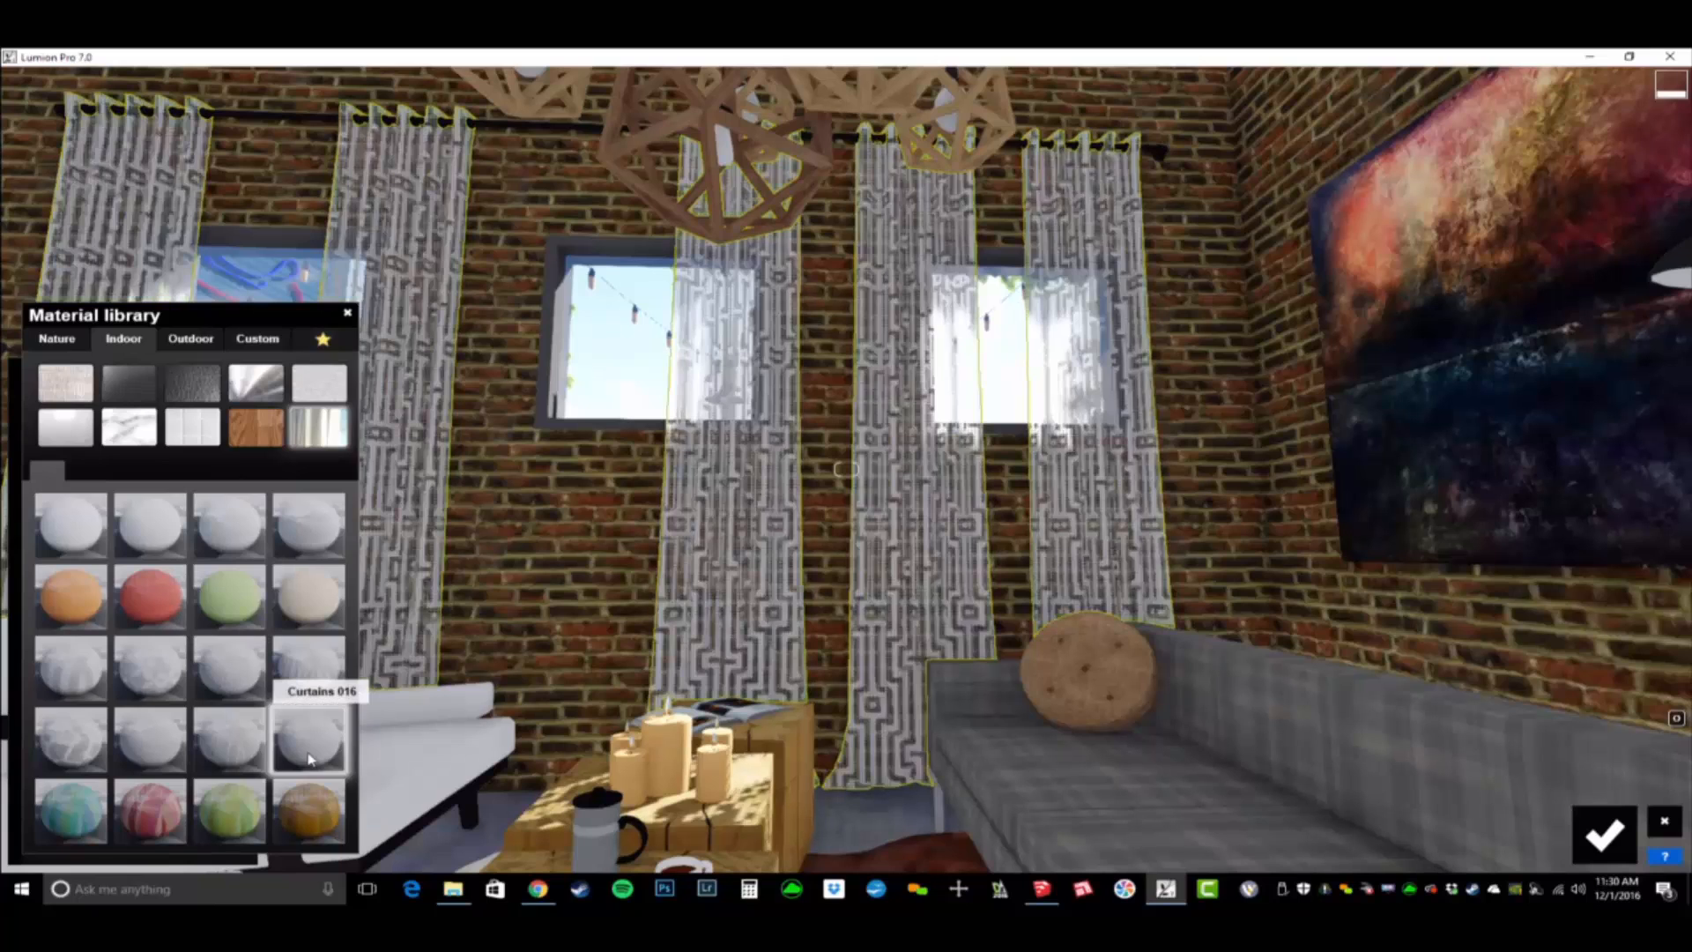
left_click(331, 820)
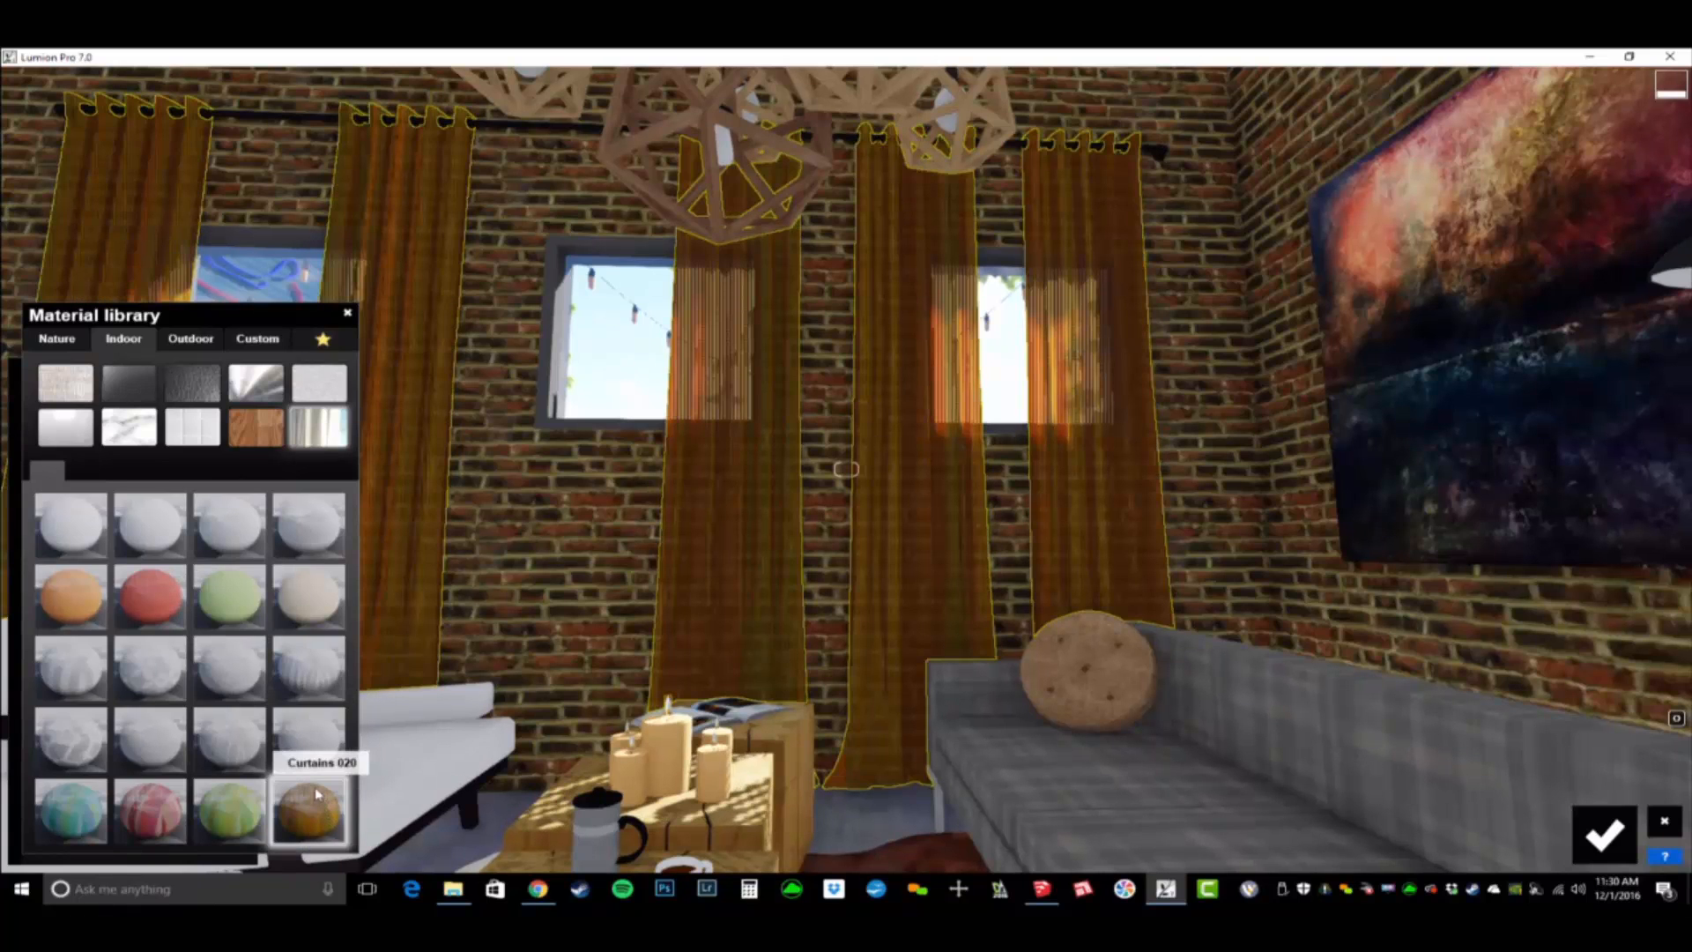
left_click(307, 606)
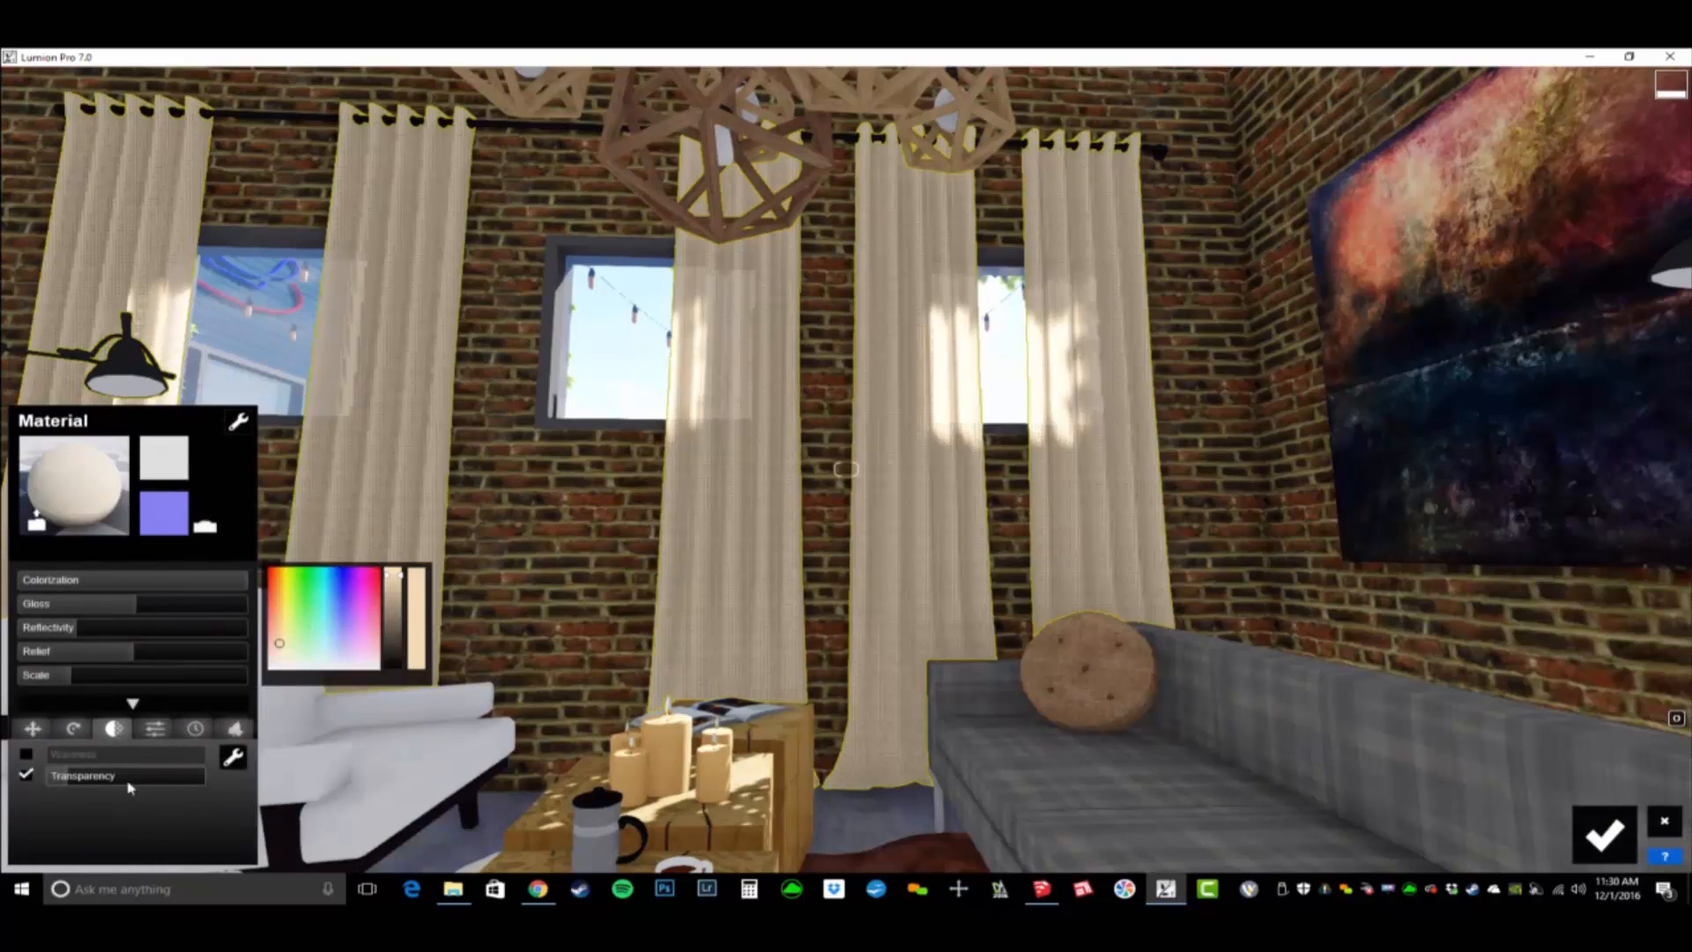
mouse_move(77, 779)
left_mouse_down()
mouse_move(143, 783)
mouse_move(79, 785)
left_mouse_up()
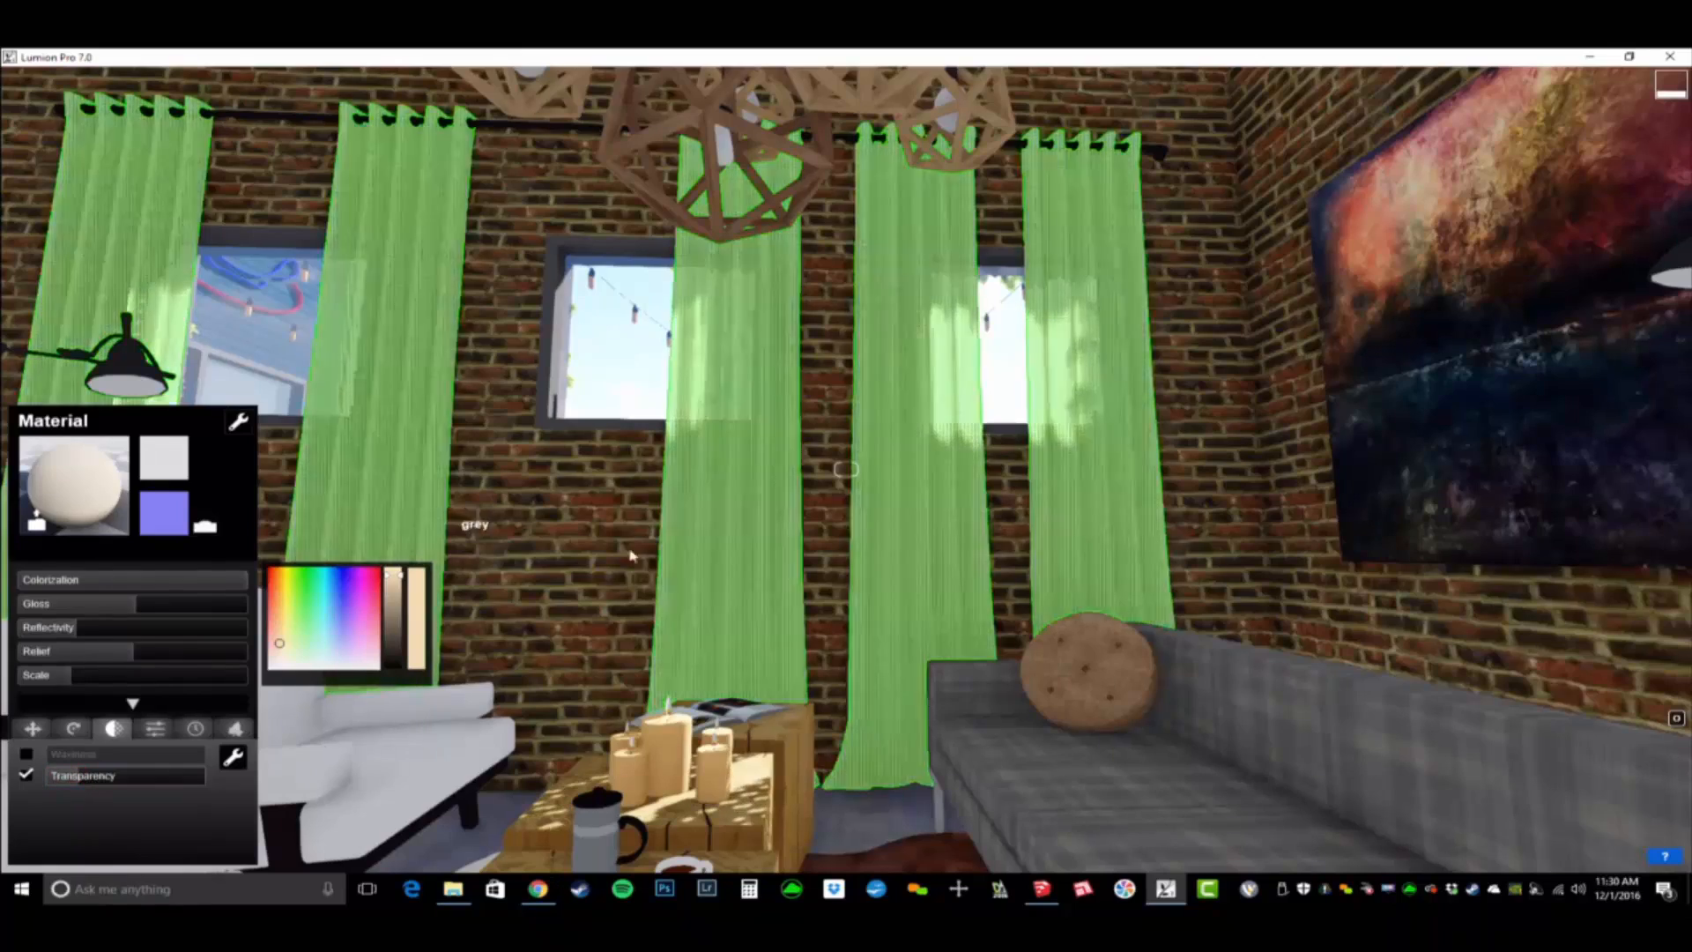
- Change the candle flames on the wooden table to a standard material and raise their emissive value to make them glow
key("s")
key("w")
right_click_drag(846, 470, 846, 740)
key("w")
right_click_drag(846, 470, 753, 405)
right_click_drag(1036, 664, 1044, 670)
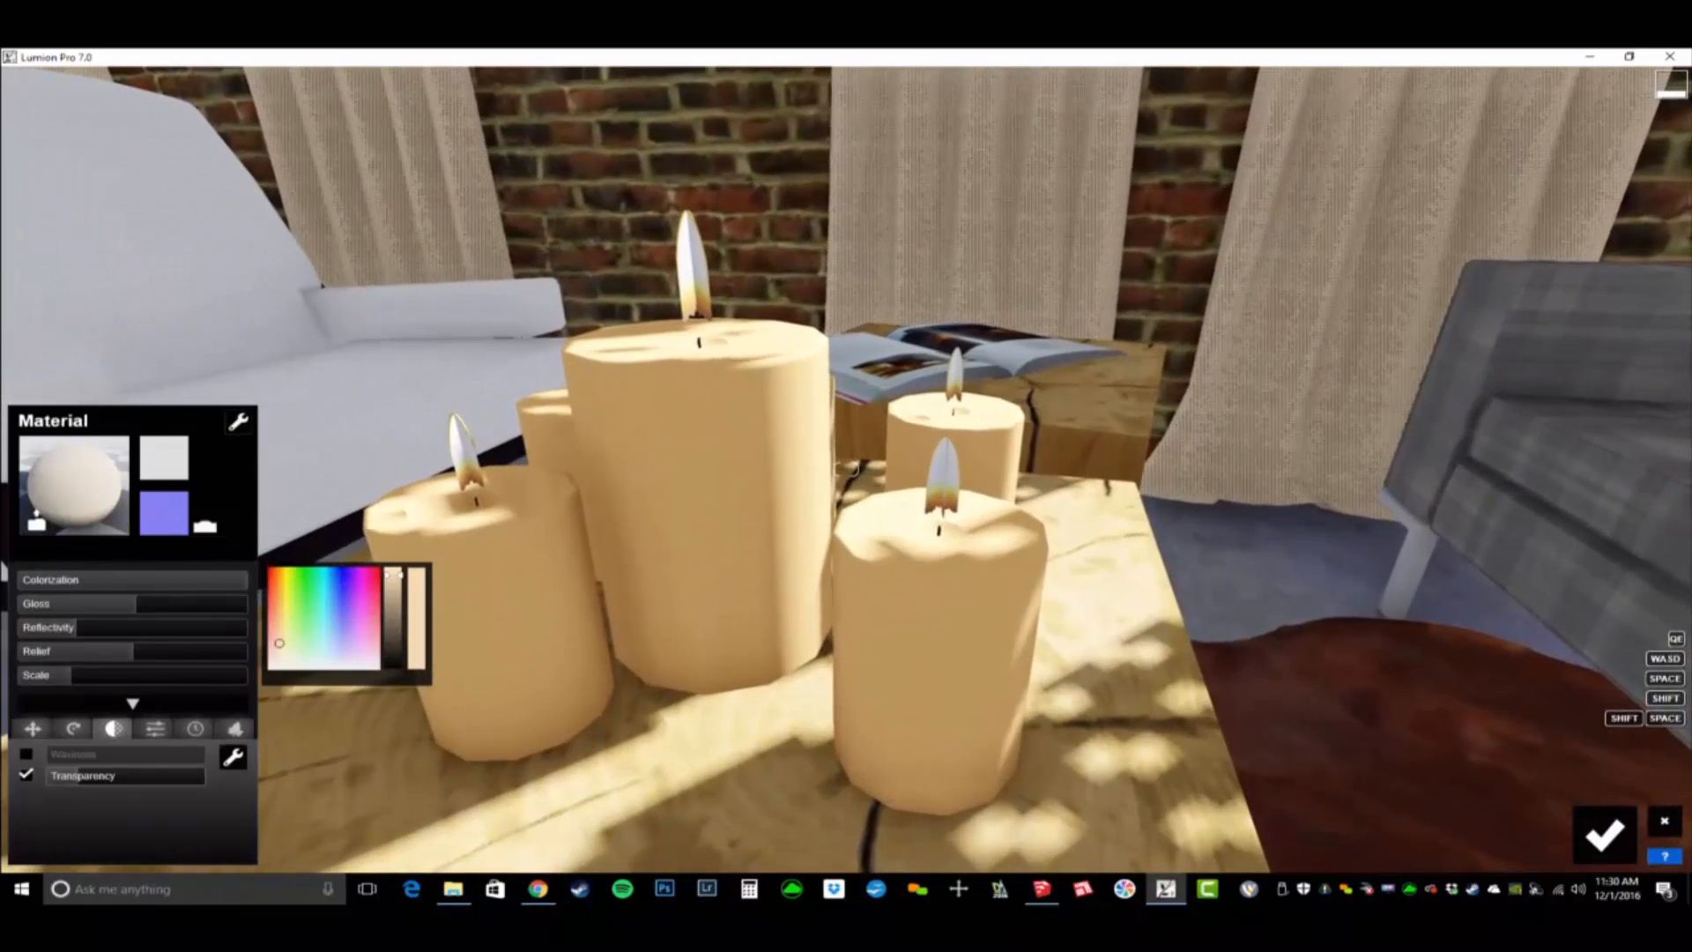
left_click(696, 284)
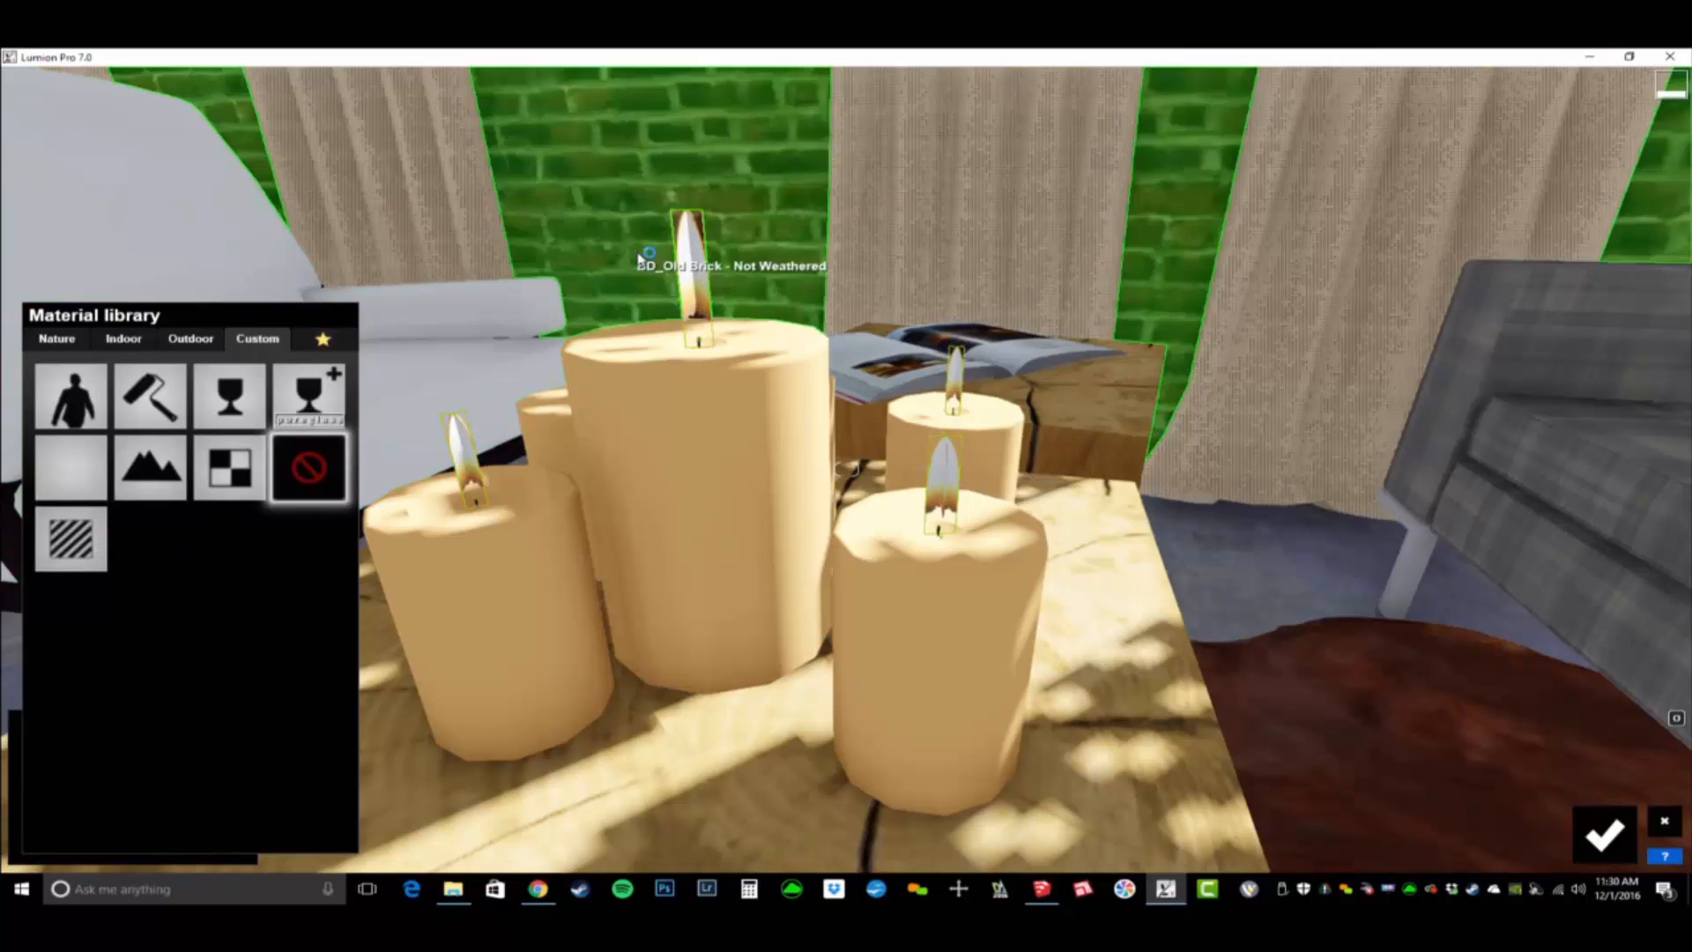
left_click(78, 557)
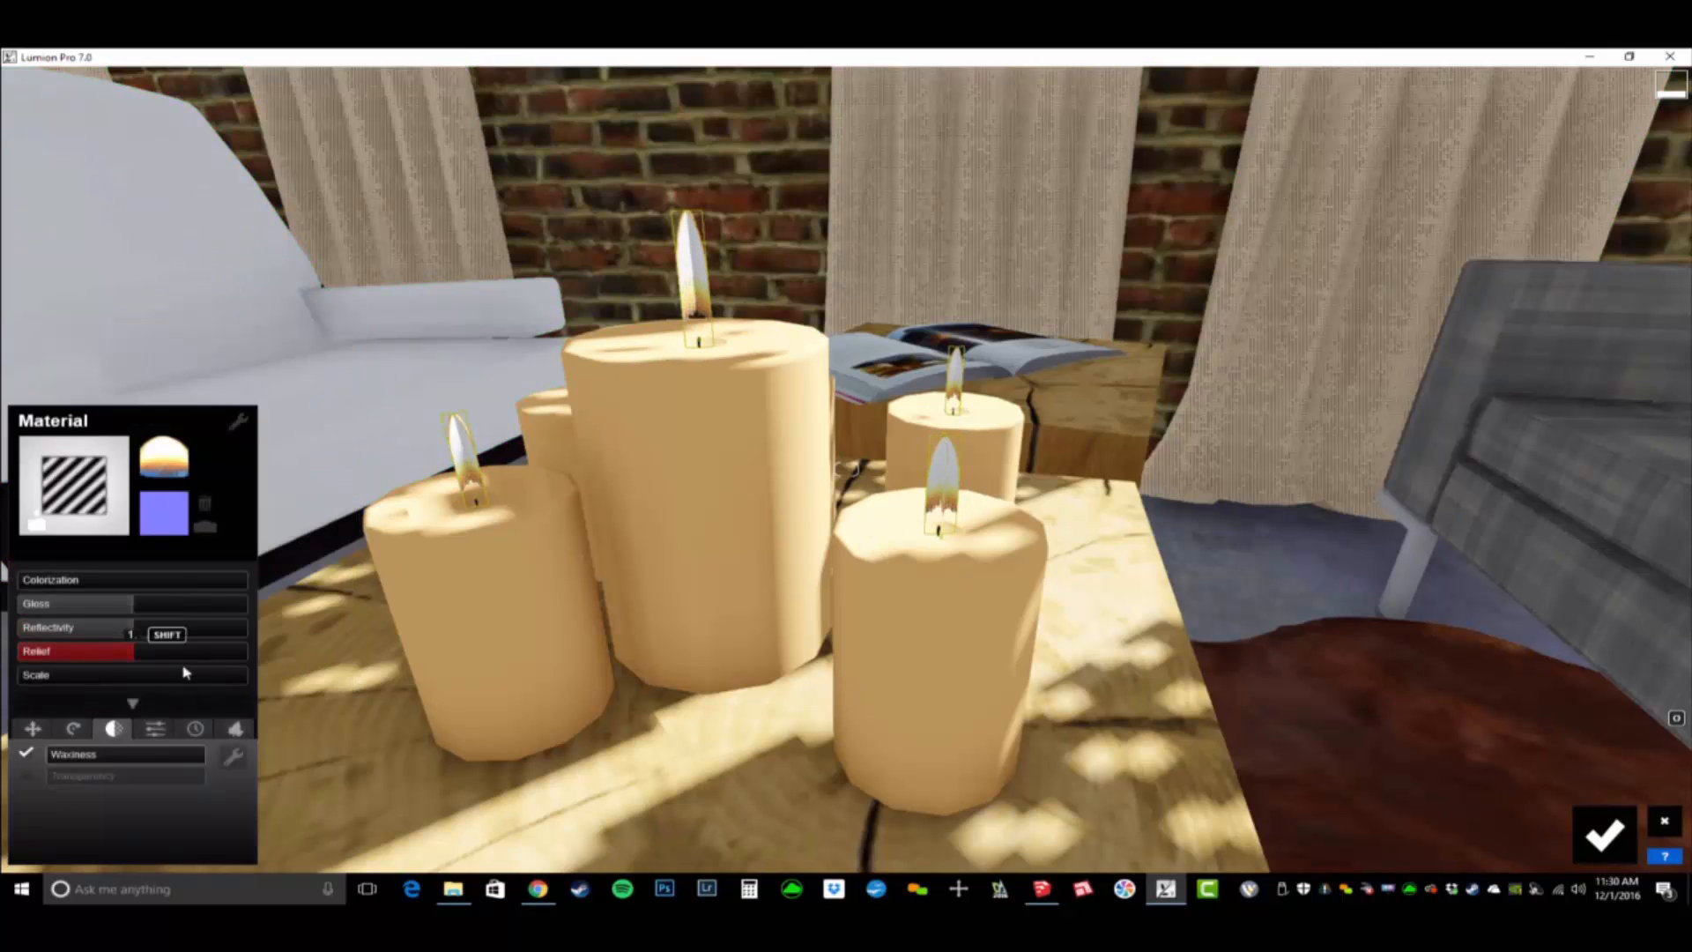
left_click(154, 730)
left_click(150, 756)
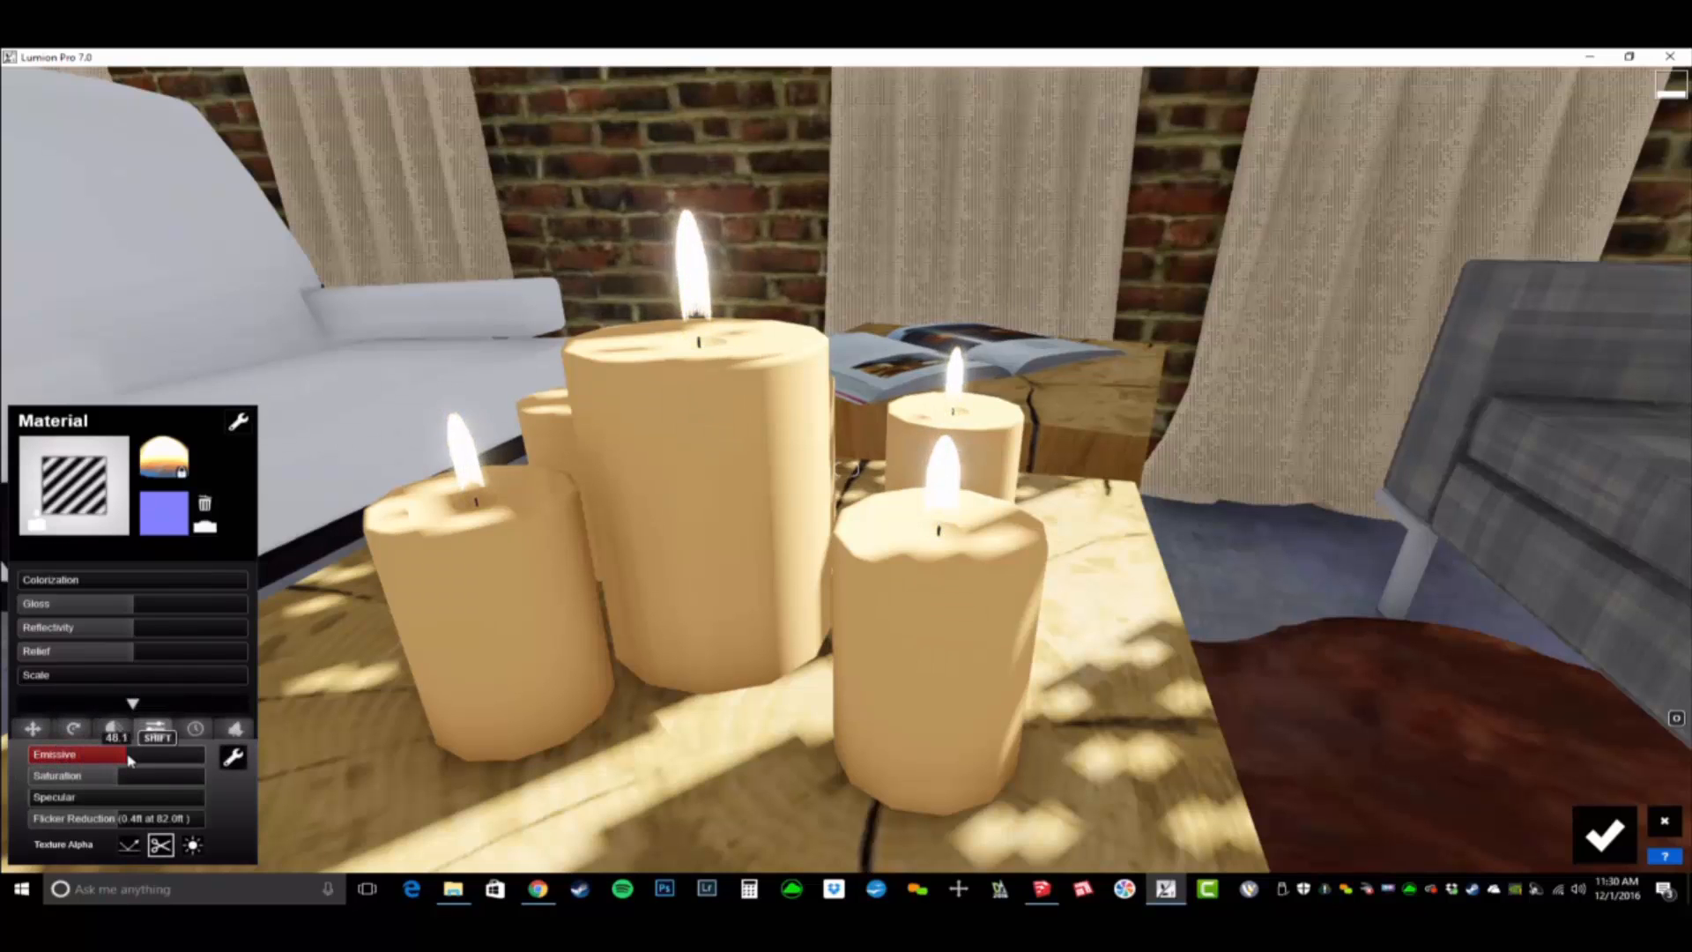
right_click_drag(400, 771, 314, 763)
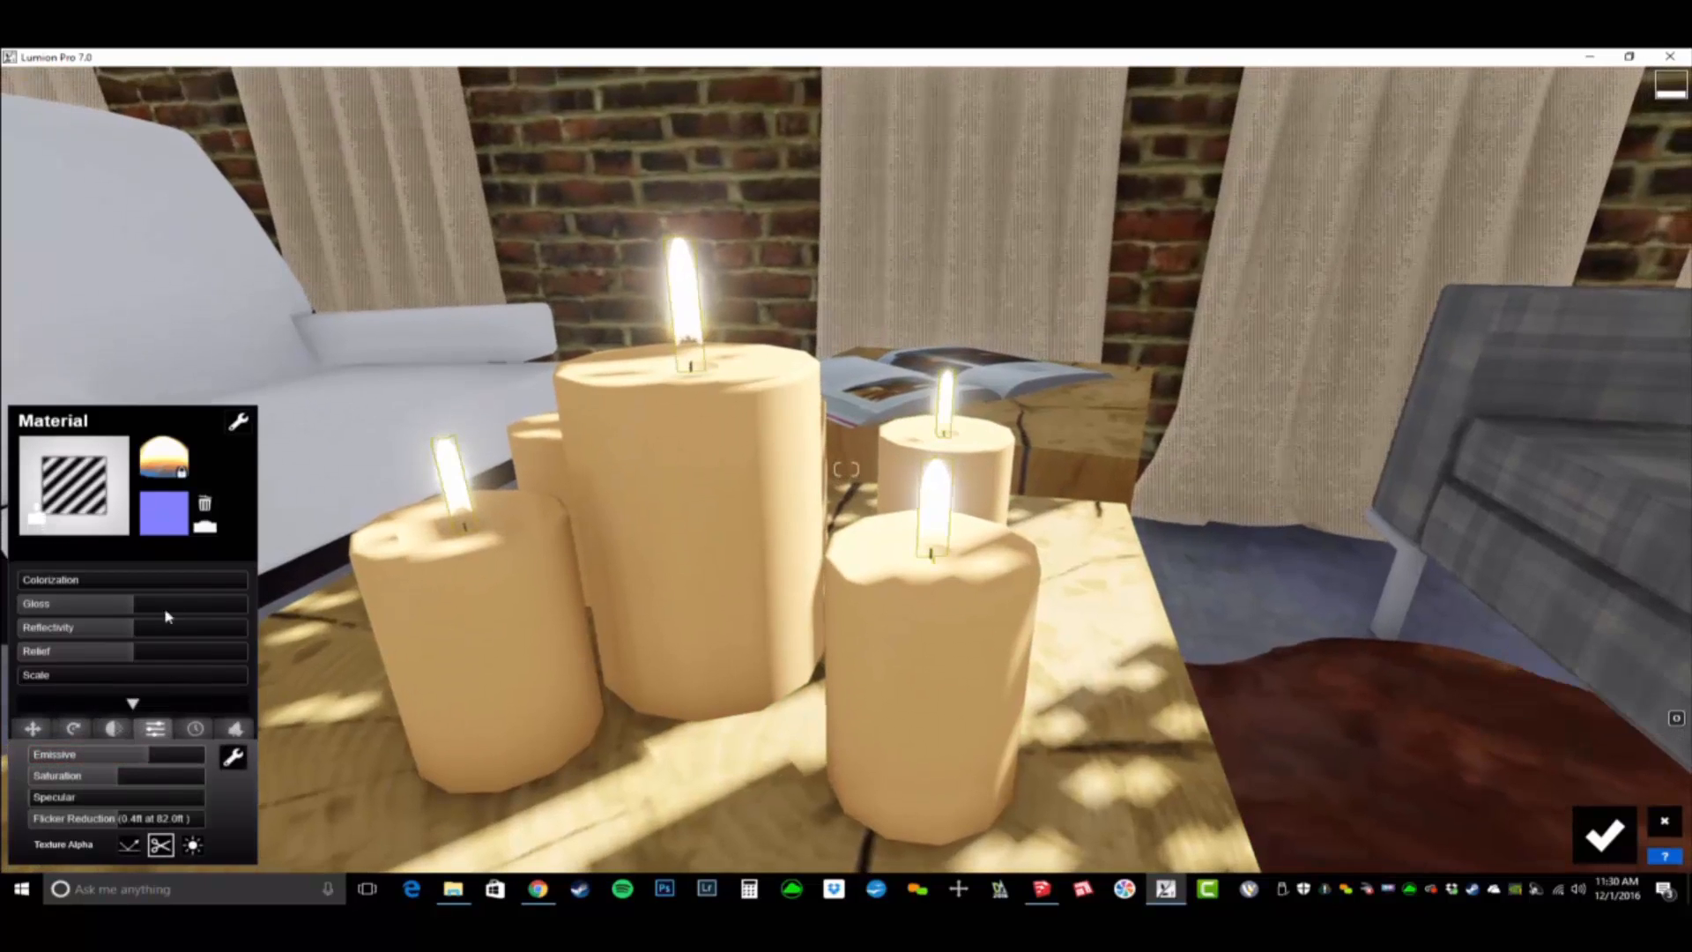
- Tint the candle flames golden yellow through colorization and set their emissive value to about 349
left_click(53, 579)
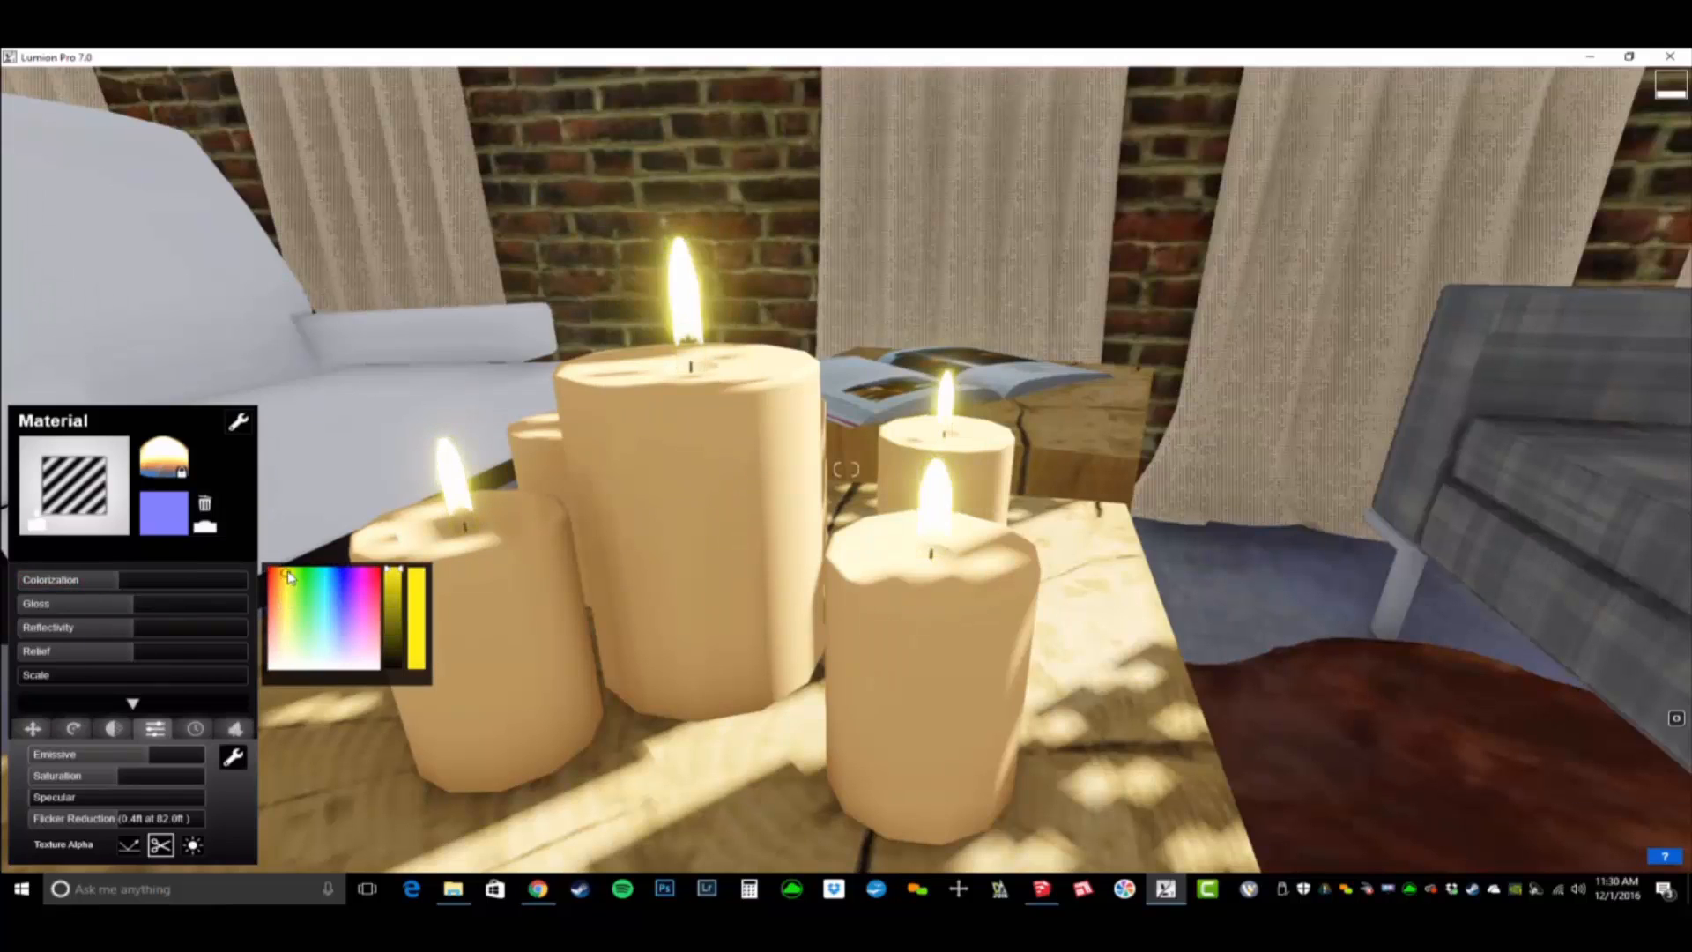
left_click(283, 599)
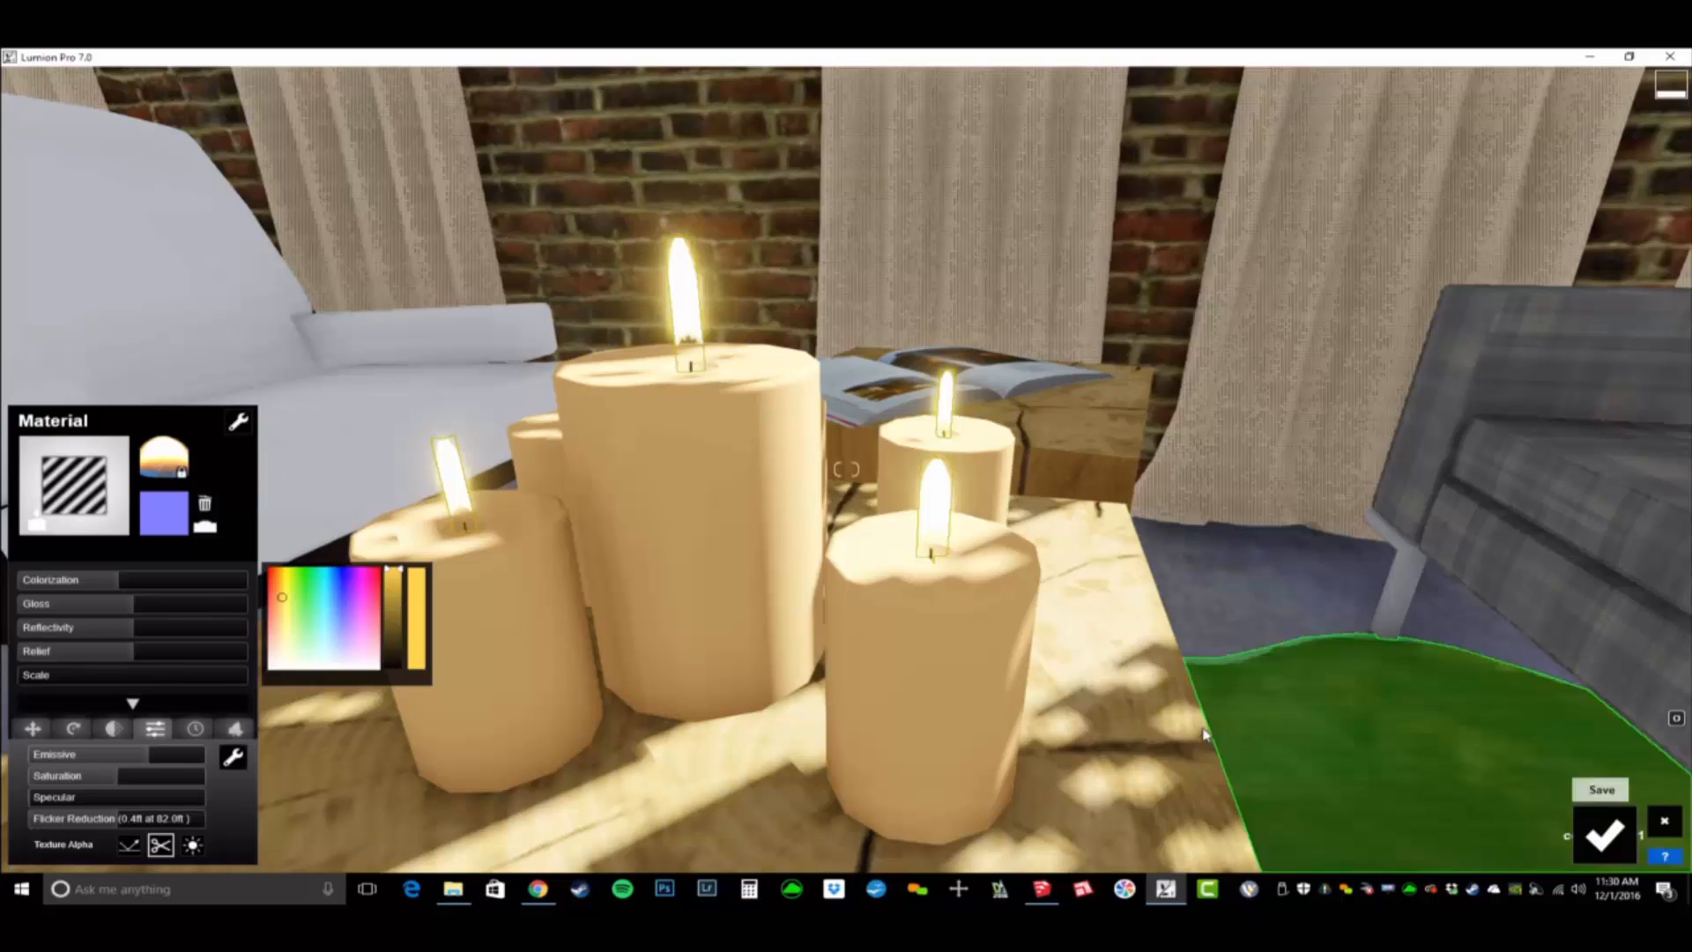
right_click_drag(747, 545, 731, 525)
left_click_drag(160, 754, 176, 754)
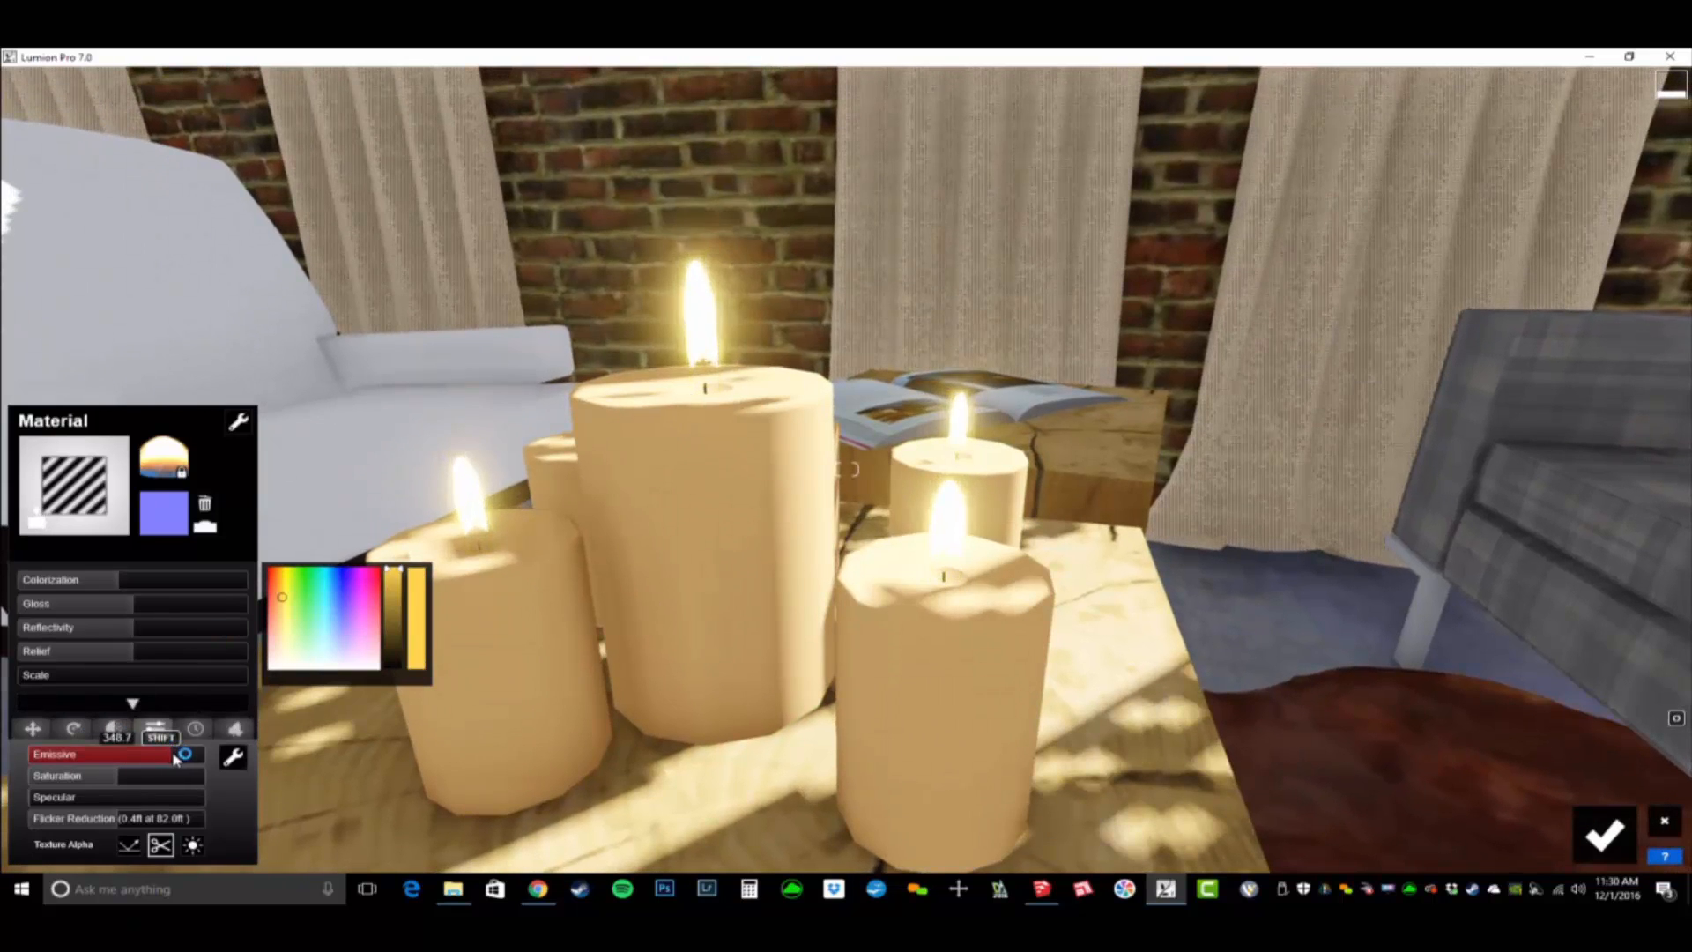
- Change the candle bodies to a standard material, lower gloss, minimize reflectivity, and tint them pale orange-yellow through colorization
left_click(705, 547)
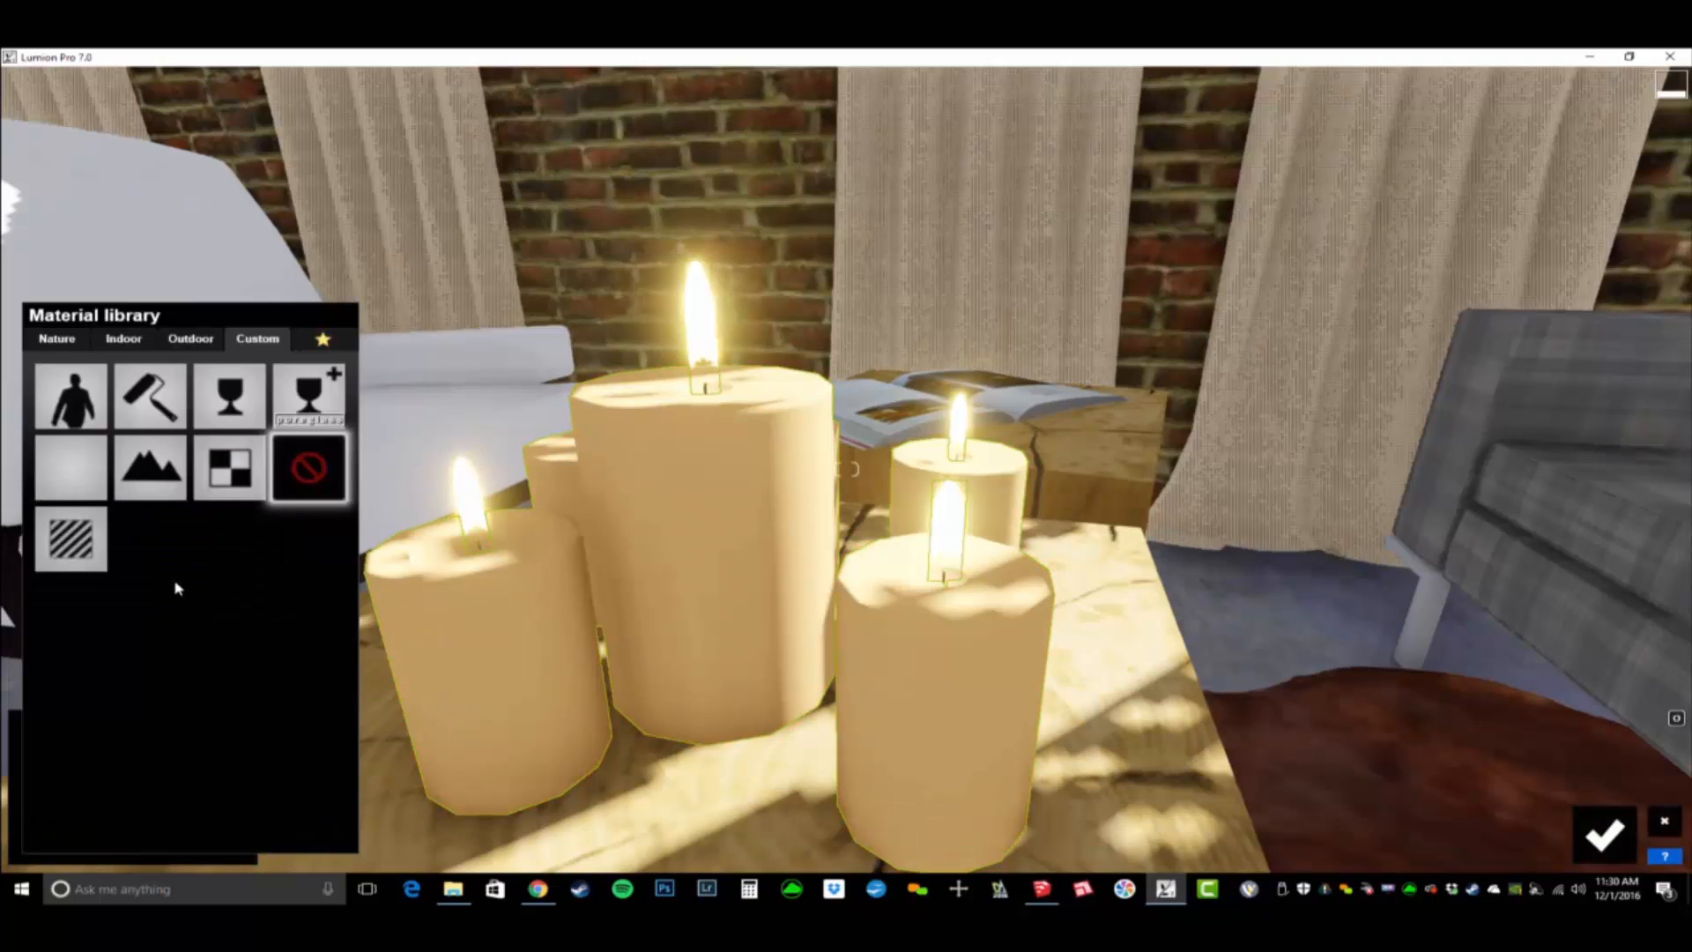
left_click(69, 538)
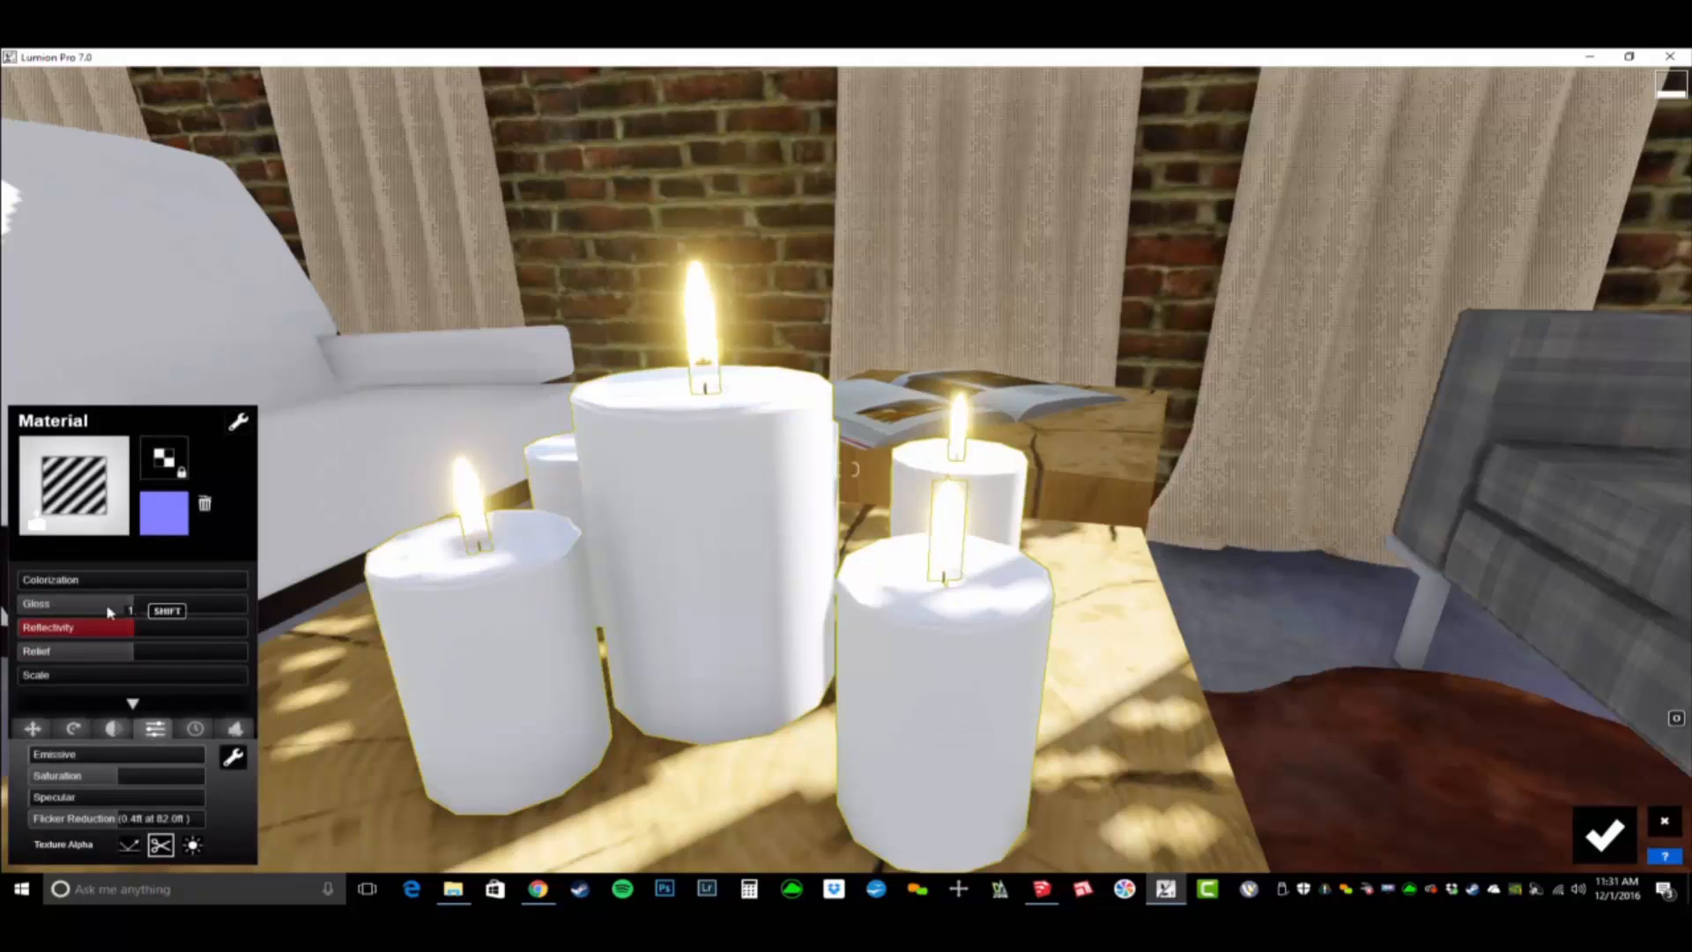
left_click_drag(110, 611, 36, 631)
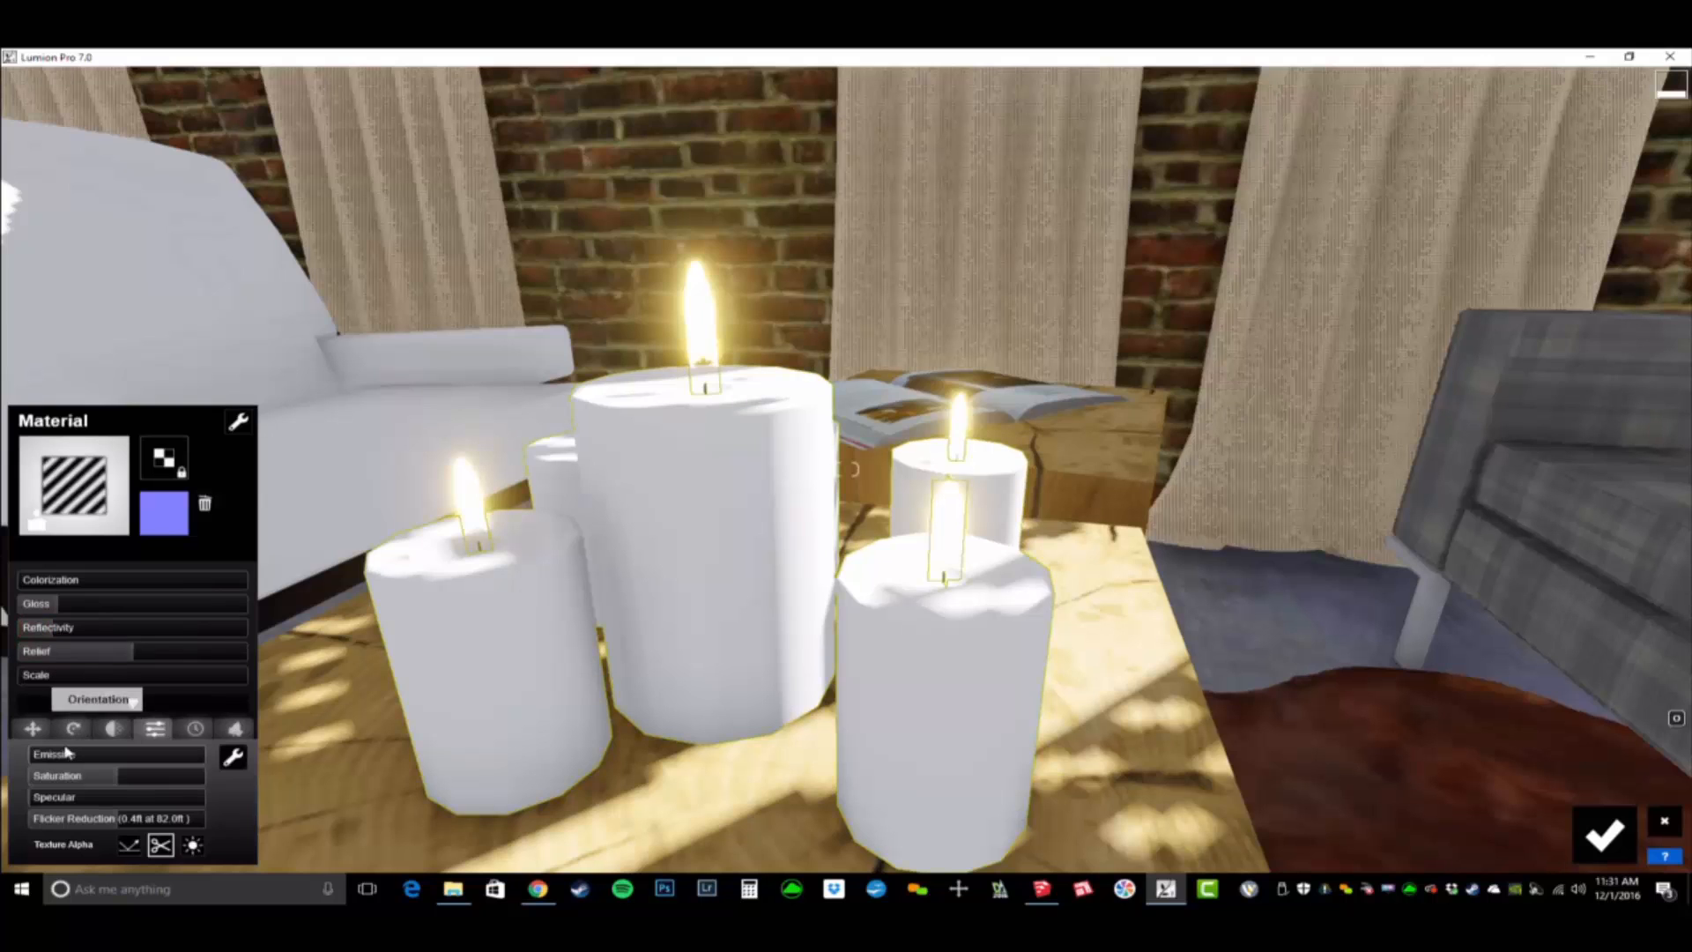
left_click_drag(41, 580, 135, 582)
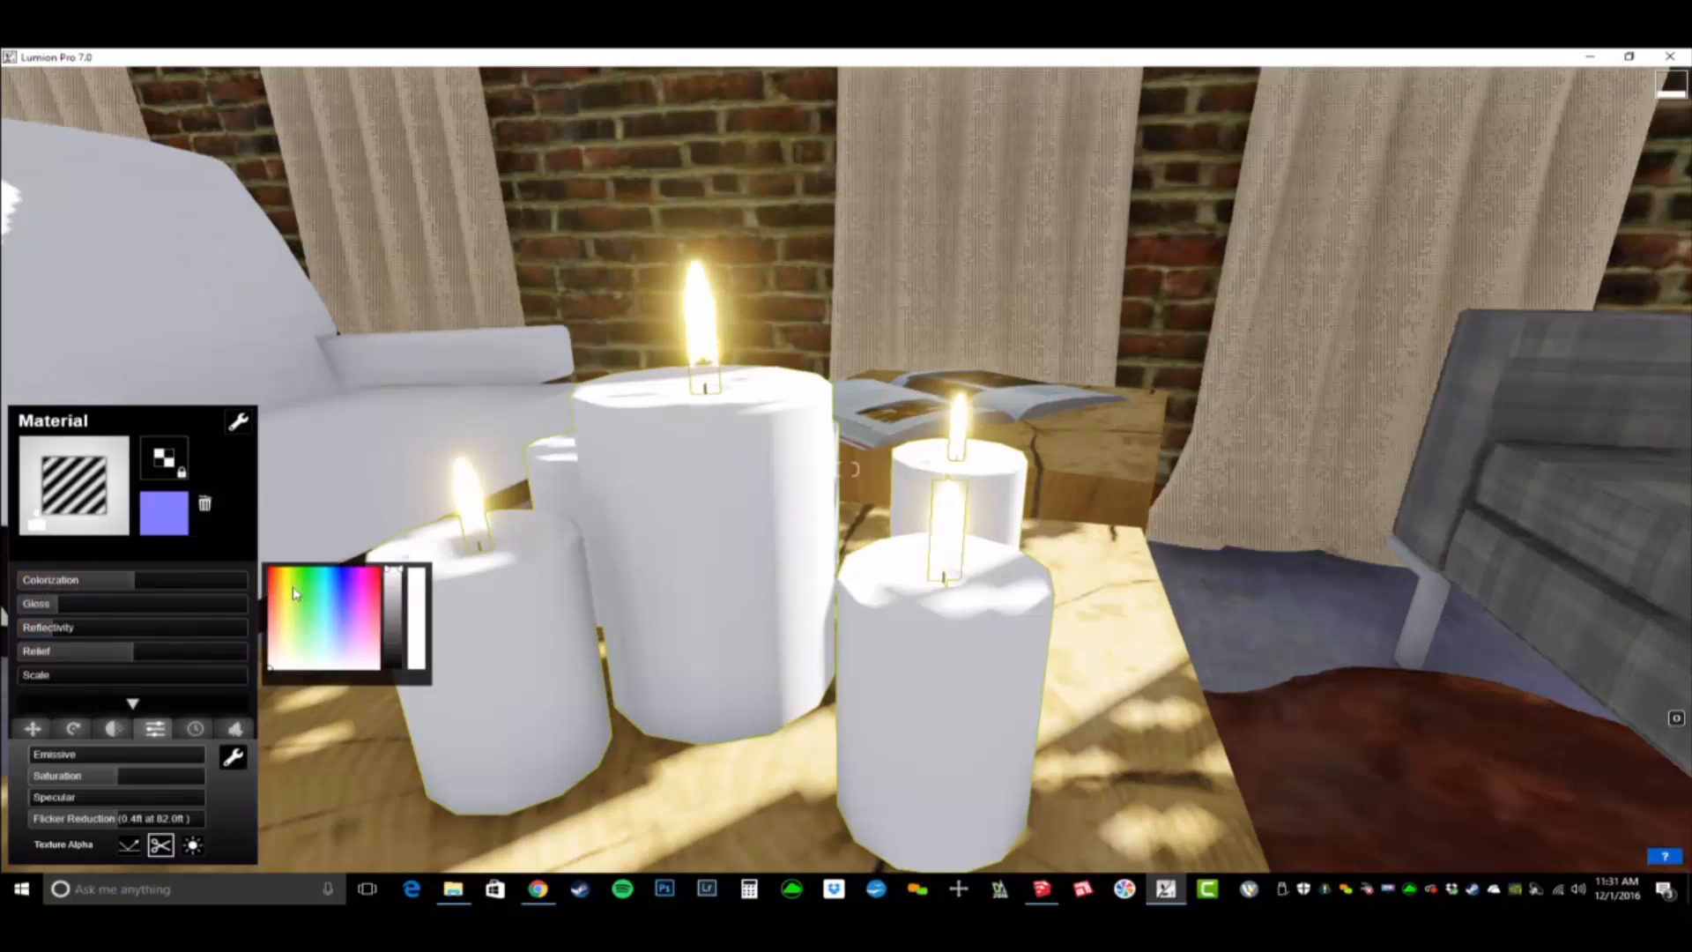
left_click_drag(289, 585, 282, 620)
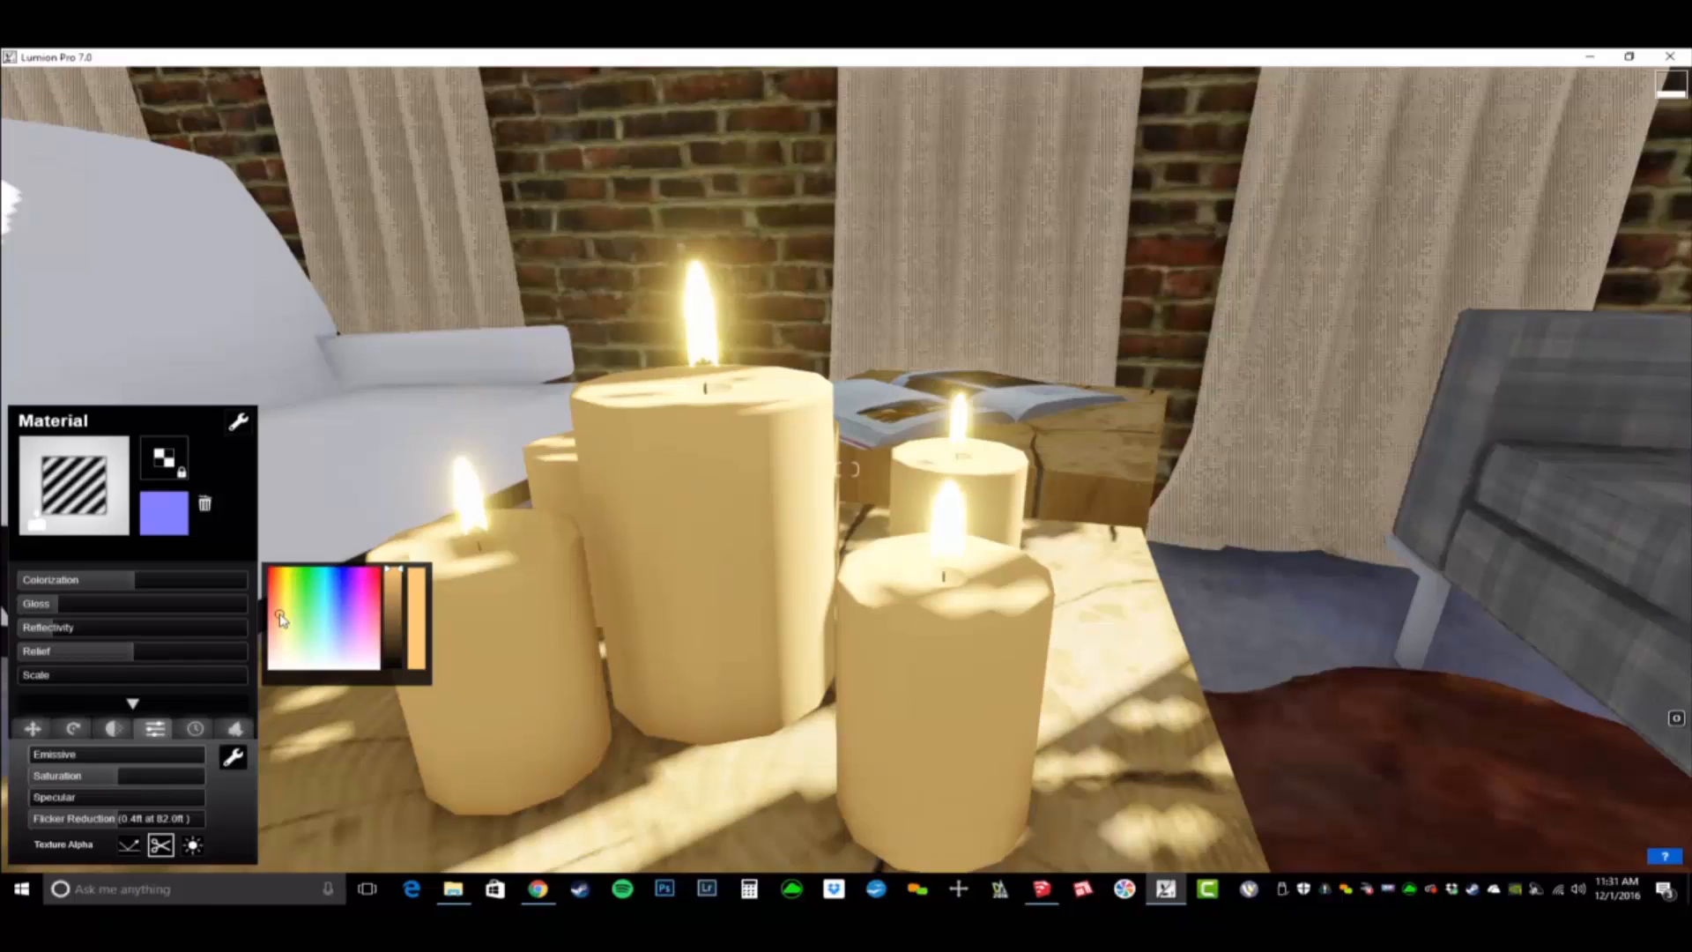
- Raise the waxiness of the candle bodies so light glows through them, and save the material changes
left_click(128, 731)
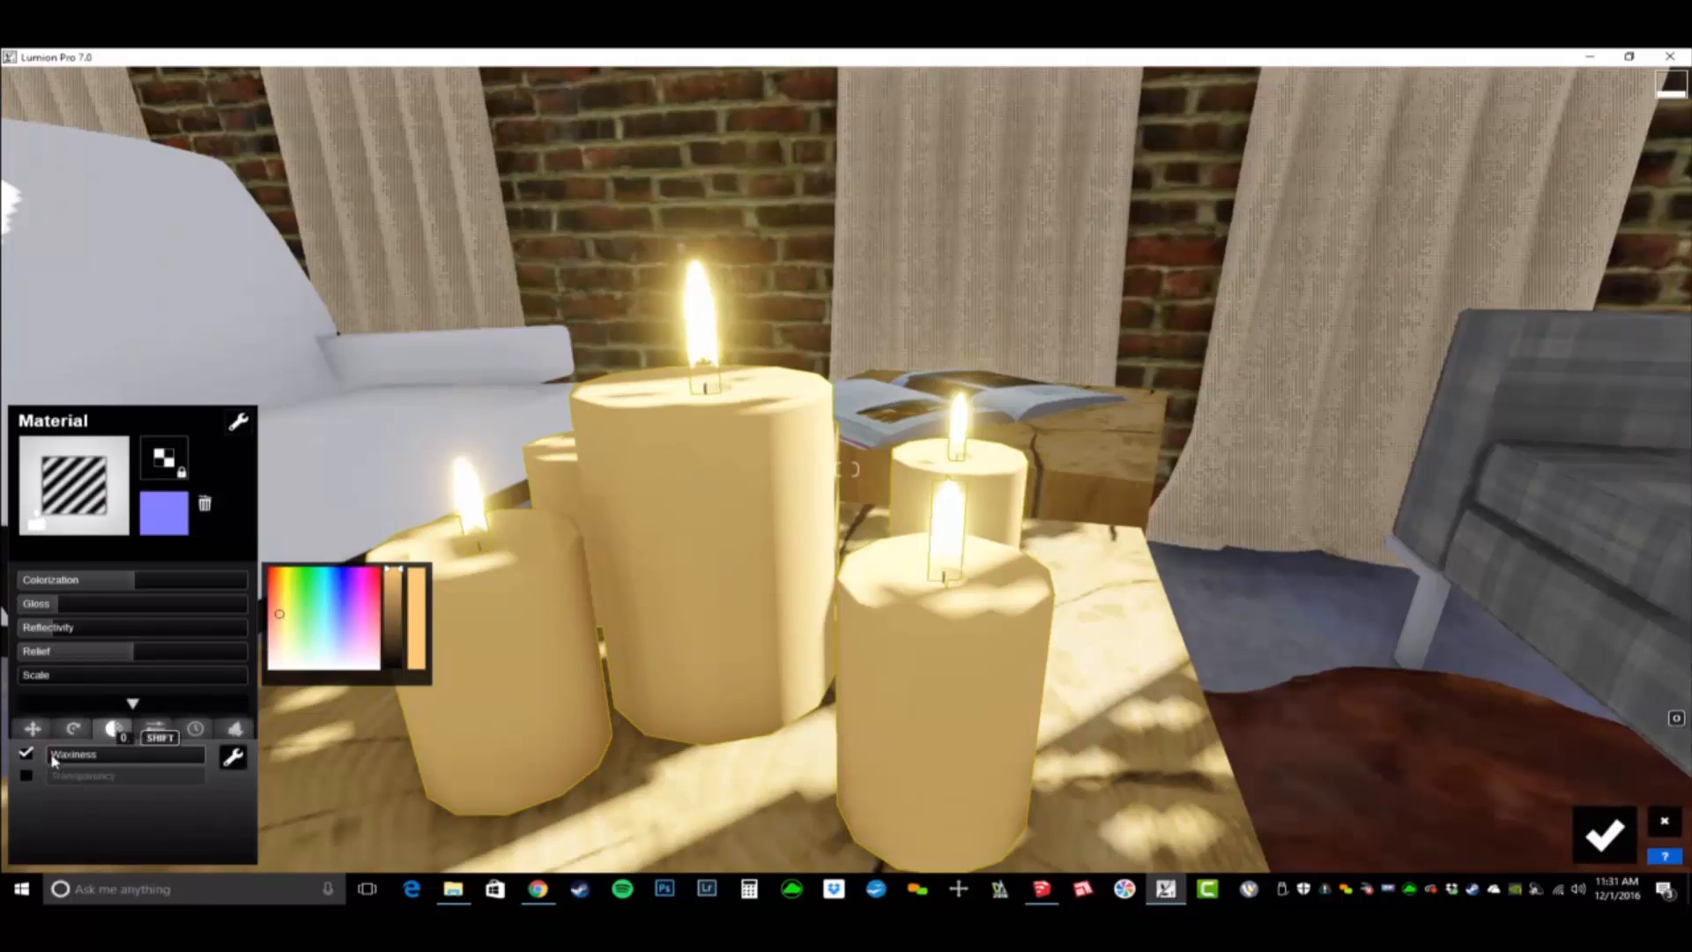
mouse_move(55, 760)
left_mouse_down()
mouse_move(269, 756)
mouse_move(184, 781)
mouse_move(201, 756)
mouse_move(102, 767)
mouse_move(73, 806)
mouse_move(3, 812)
mouse_move(211, 846)
mouse_move(26, 840)
mouse_move(123, 852)
mouse_move(72, 851)
mouse_move(174, 834)
left_mouse_up()
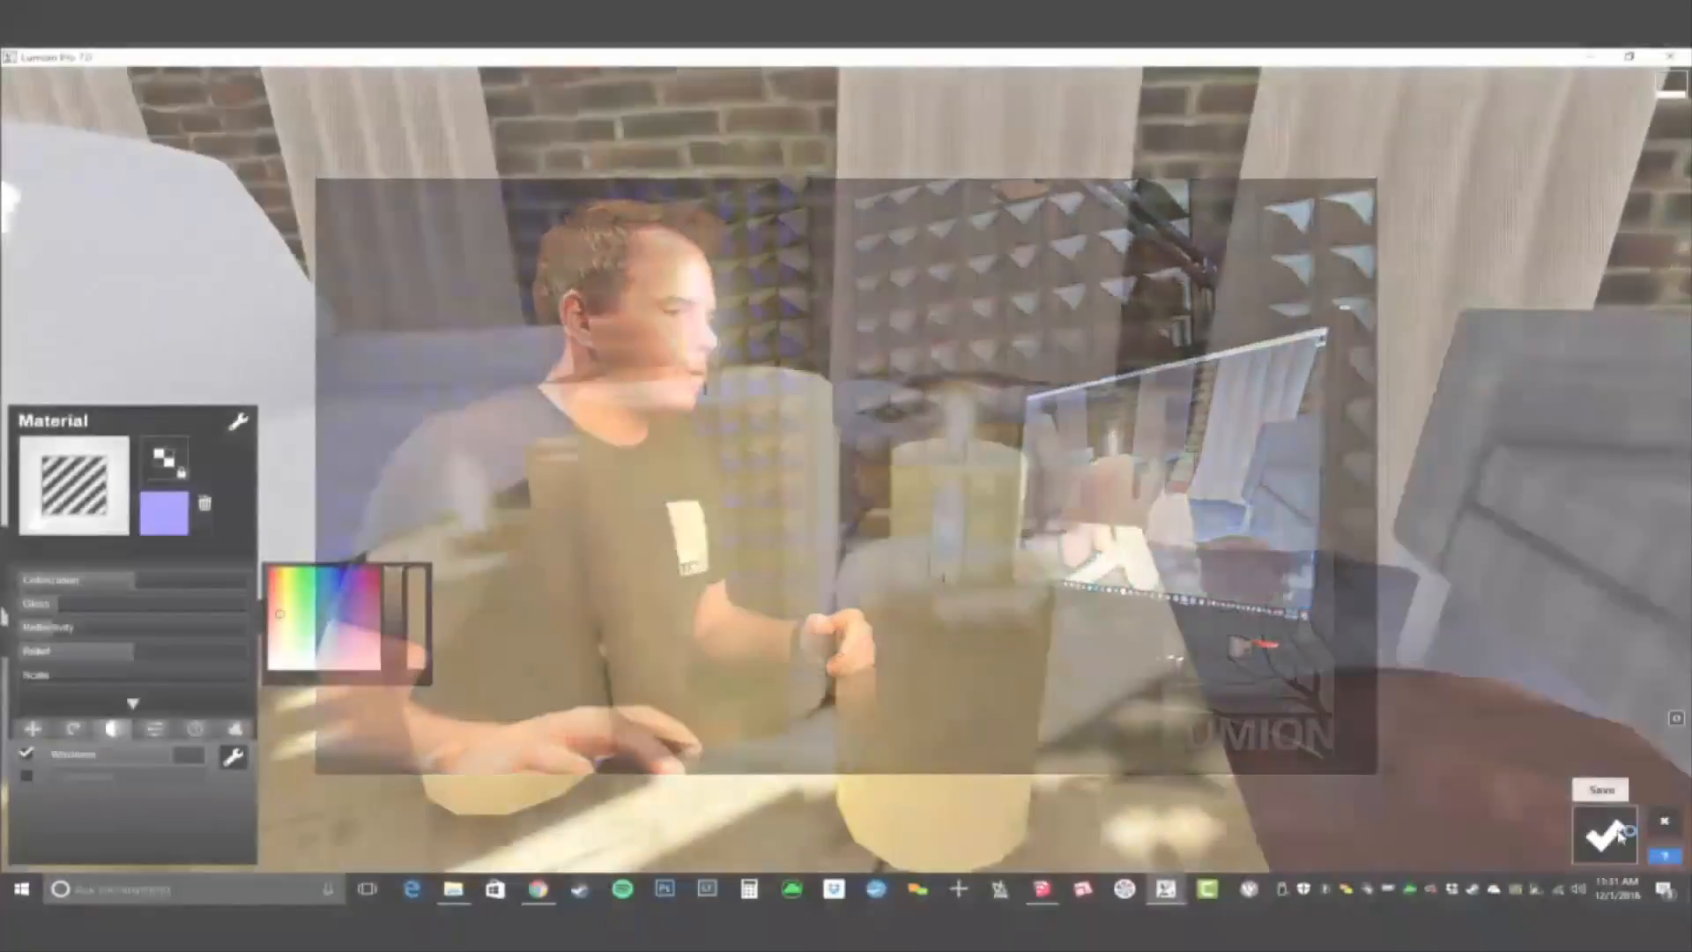
left_click(1620, 835)
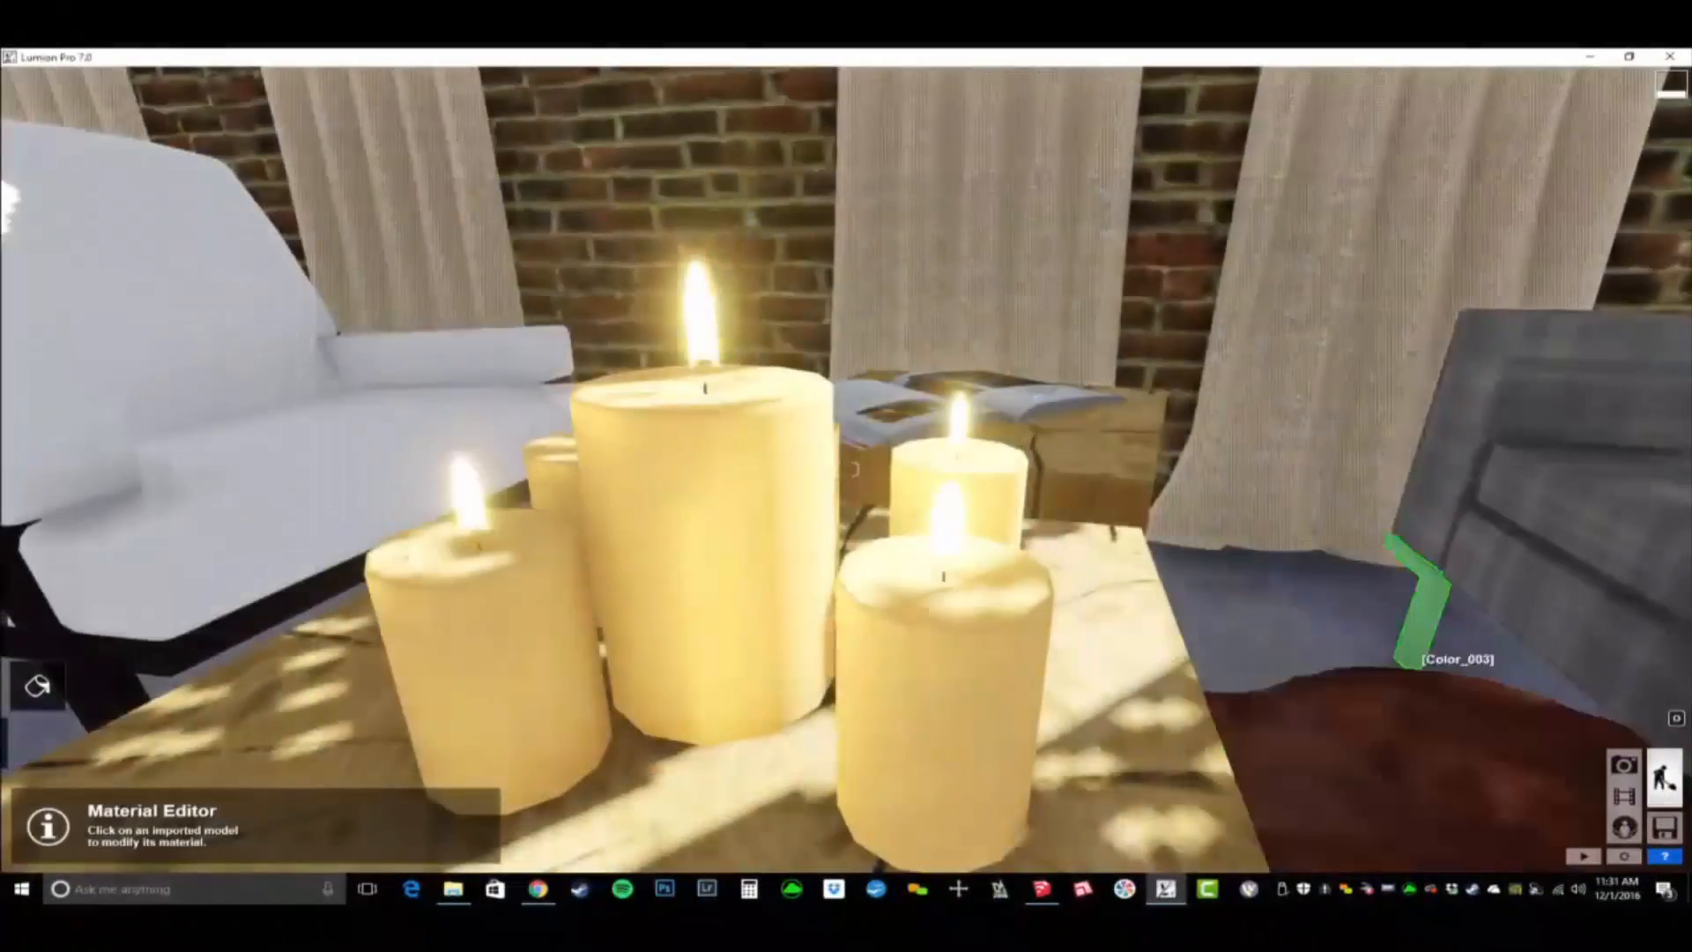
- Reopen the candle material and load the saved material set BD_BLVD Coffee Shop.mtt from the MAXIMIZE LUMION 7 ASSETS folder onto the model
key("s")
mouse_move(1420, 648)
right_mouse_down()
mouse_move(1420, 564)
mouse_move(1463, 564)
mouse_move(1507, 613)
right_mouse_up()
key("s")
key("w")
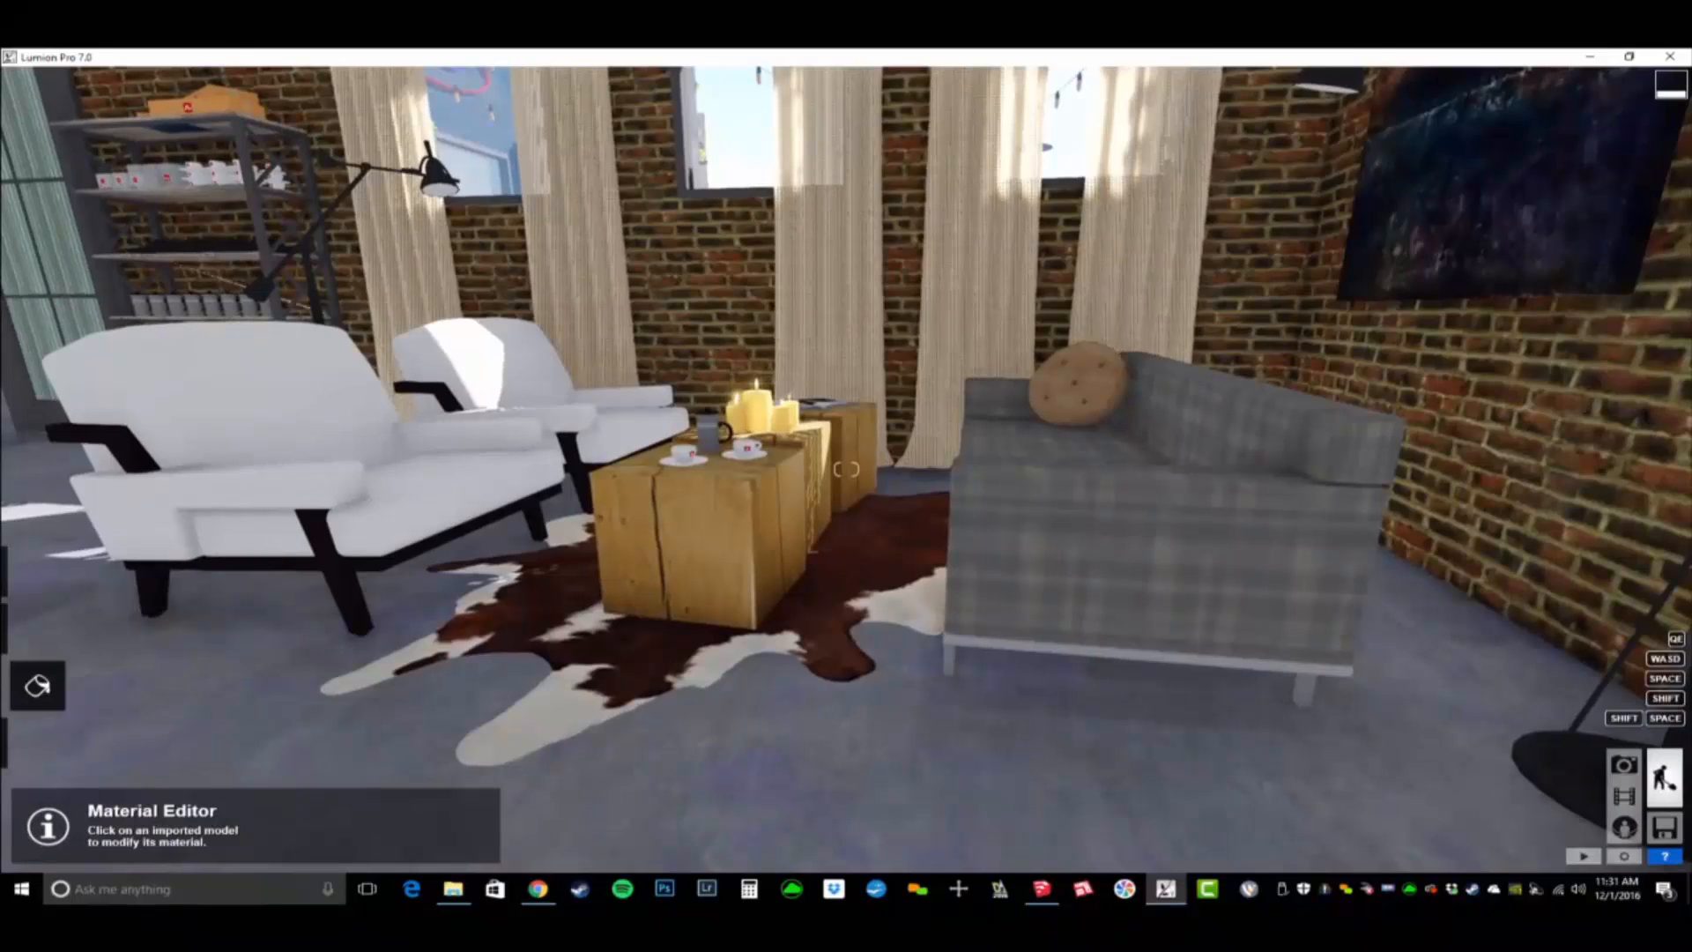
right_click_drag(1499, 705, 1392, 655)
key("a")
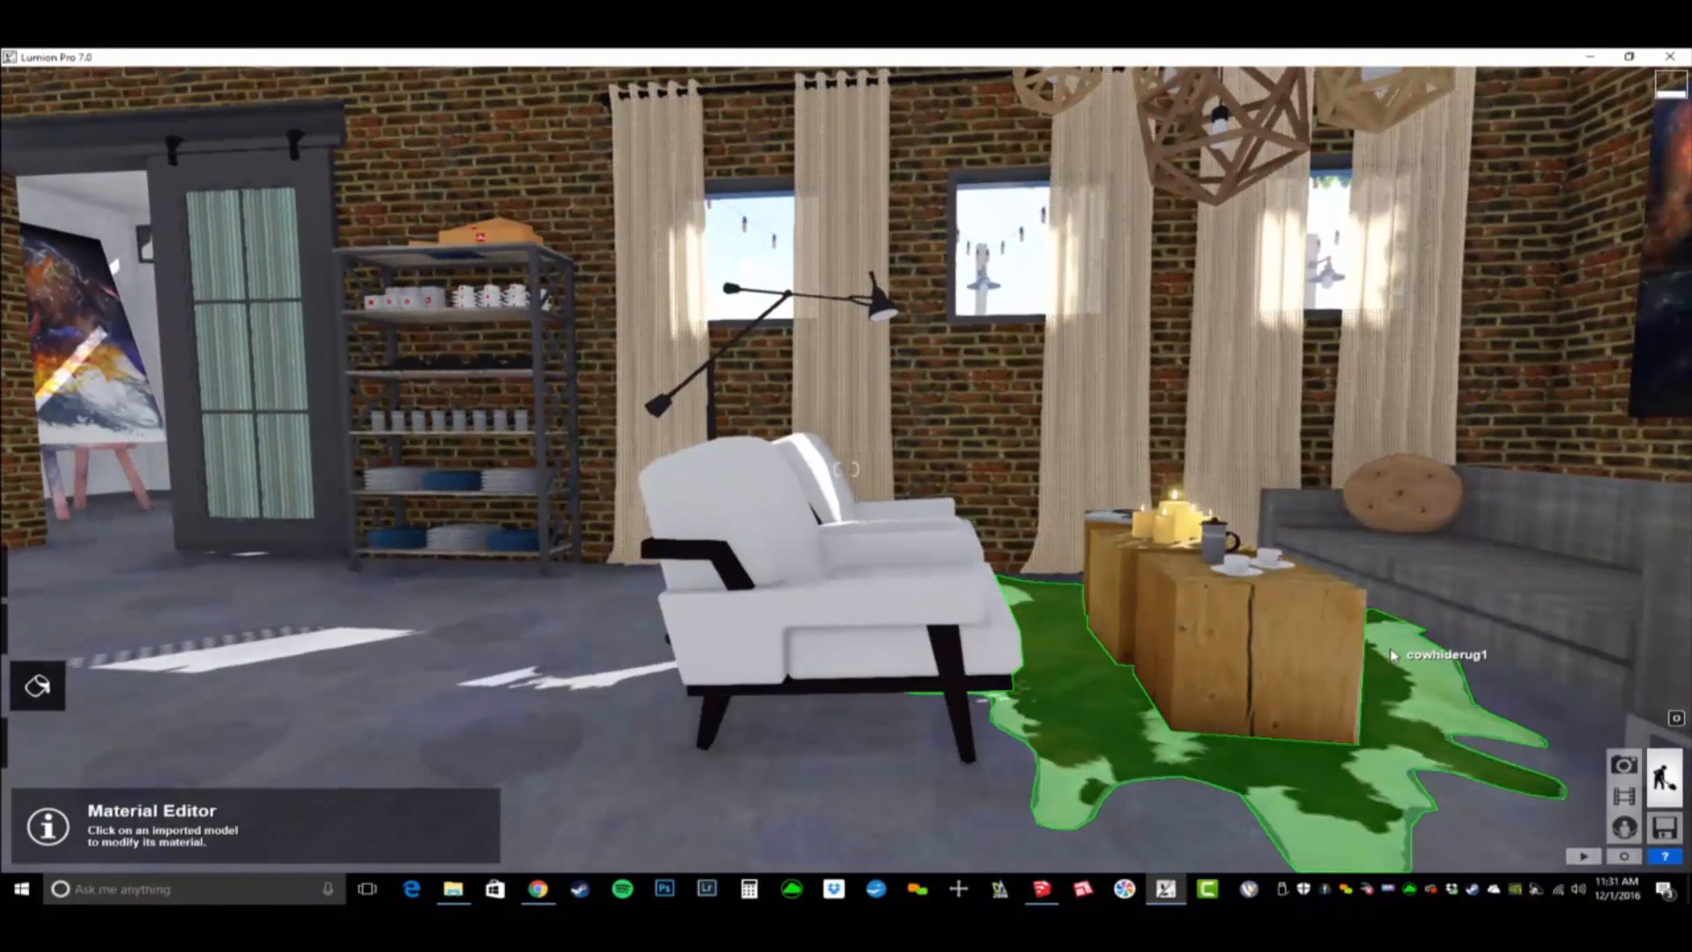
left_click(1208, 531)
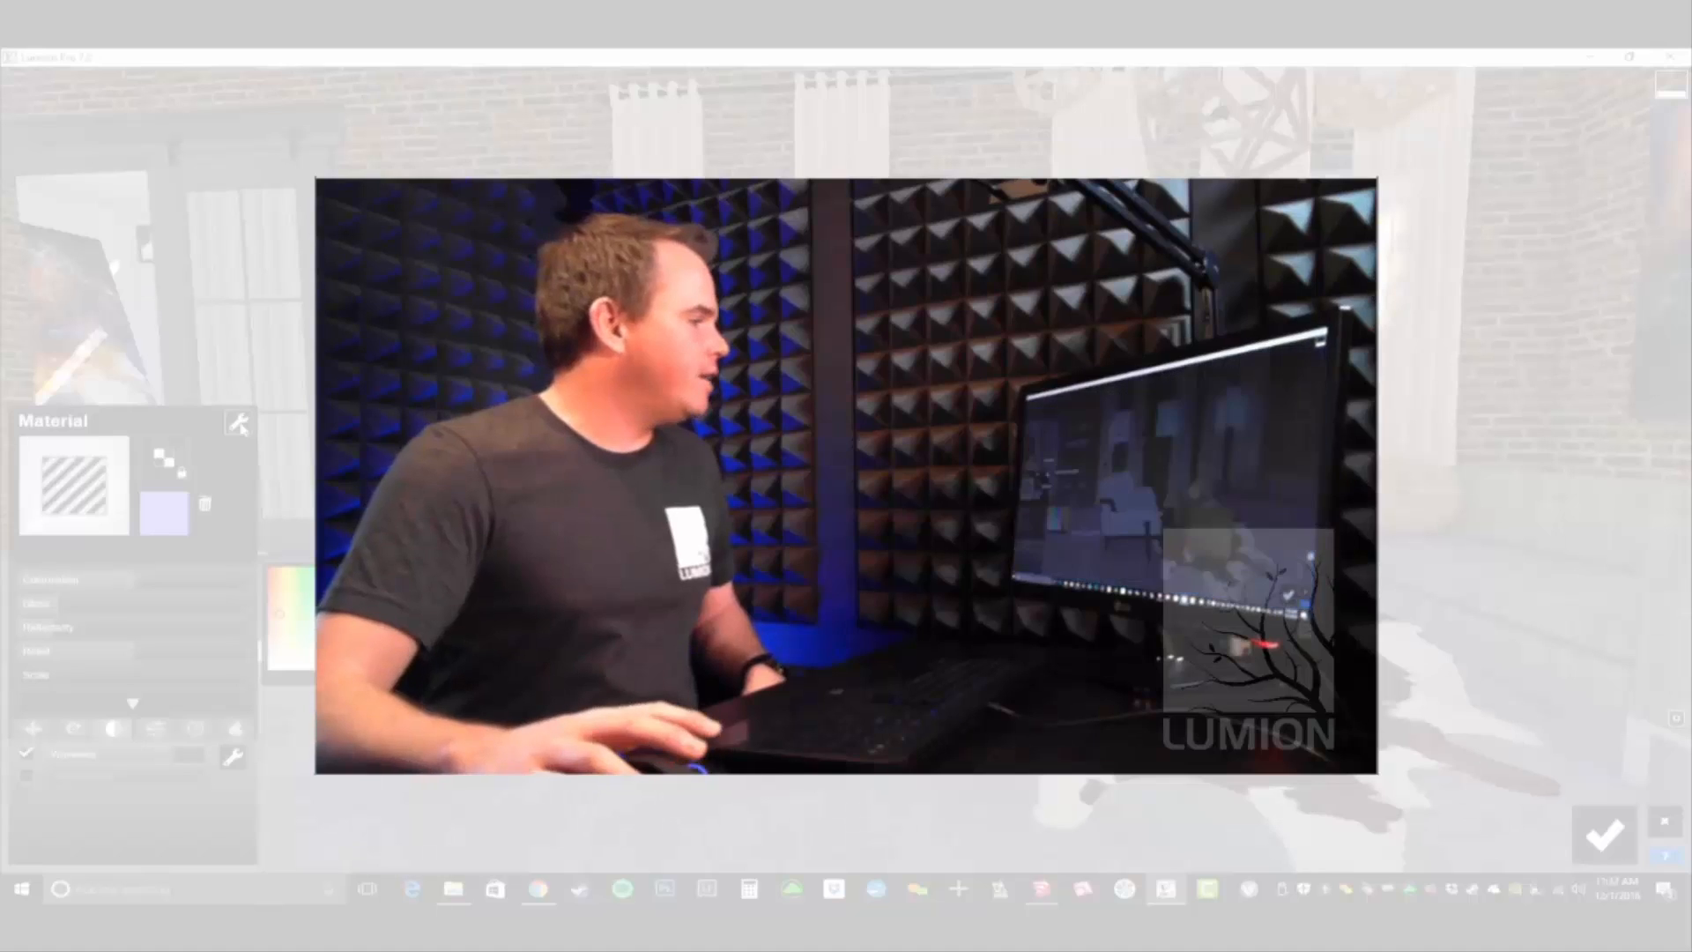
left_click(242, 428)
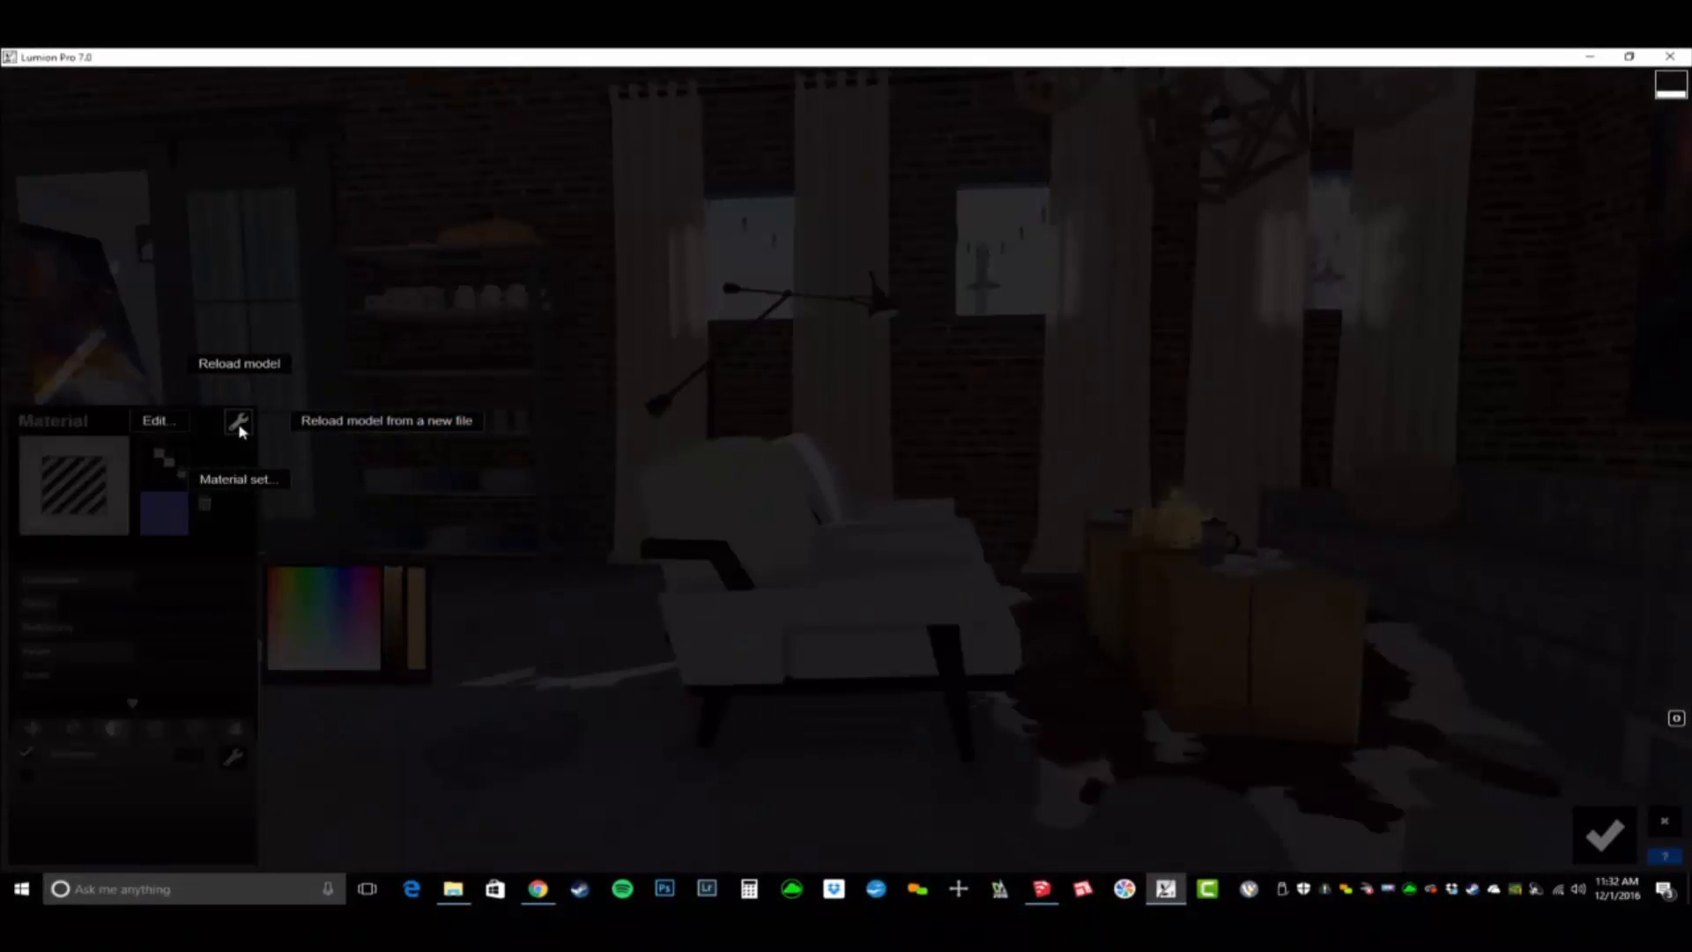
left_click(235, 480)
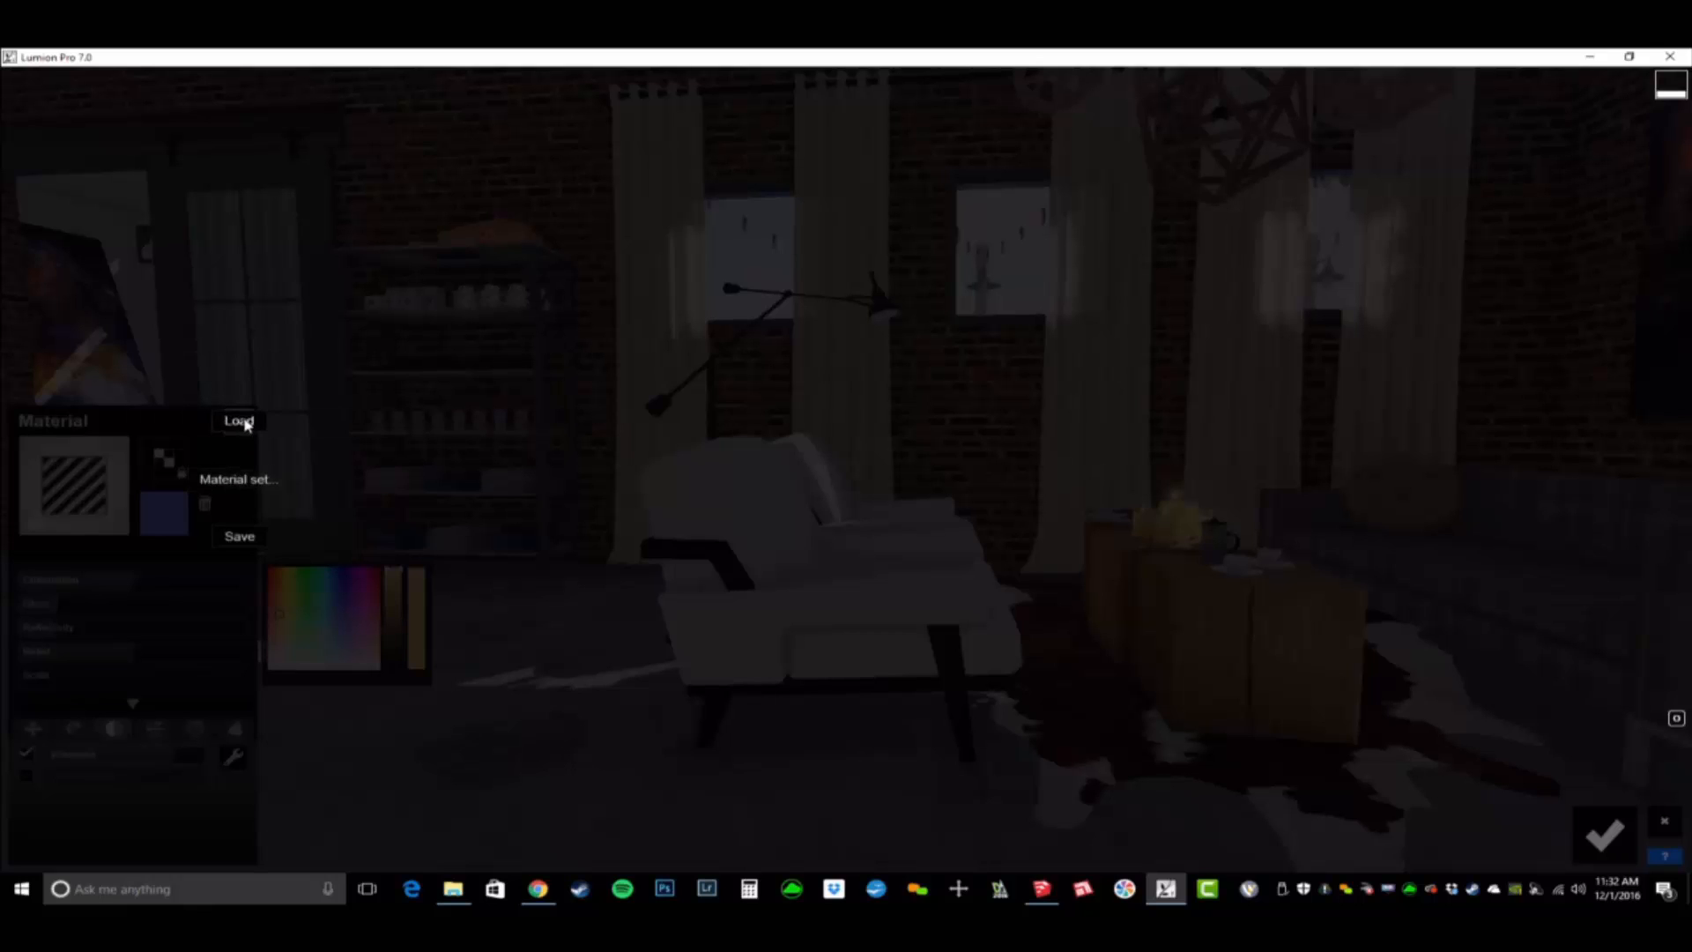
left_click(240, 423)
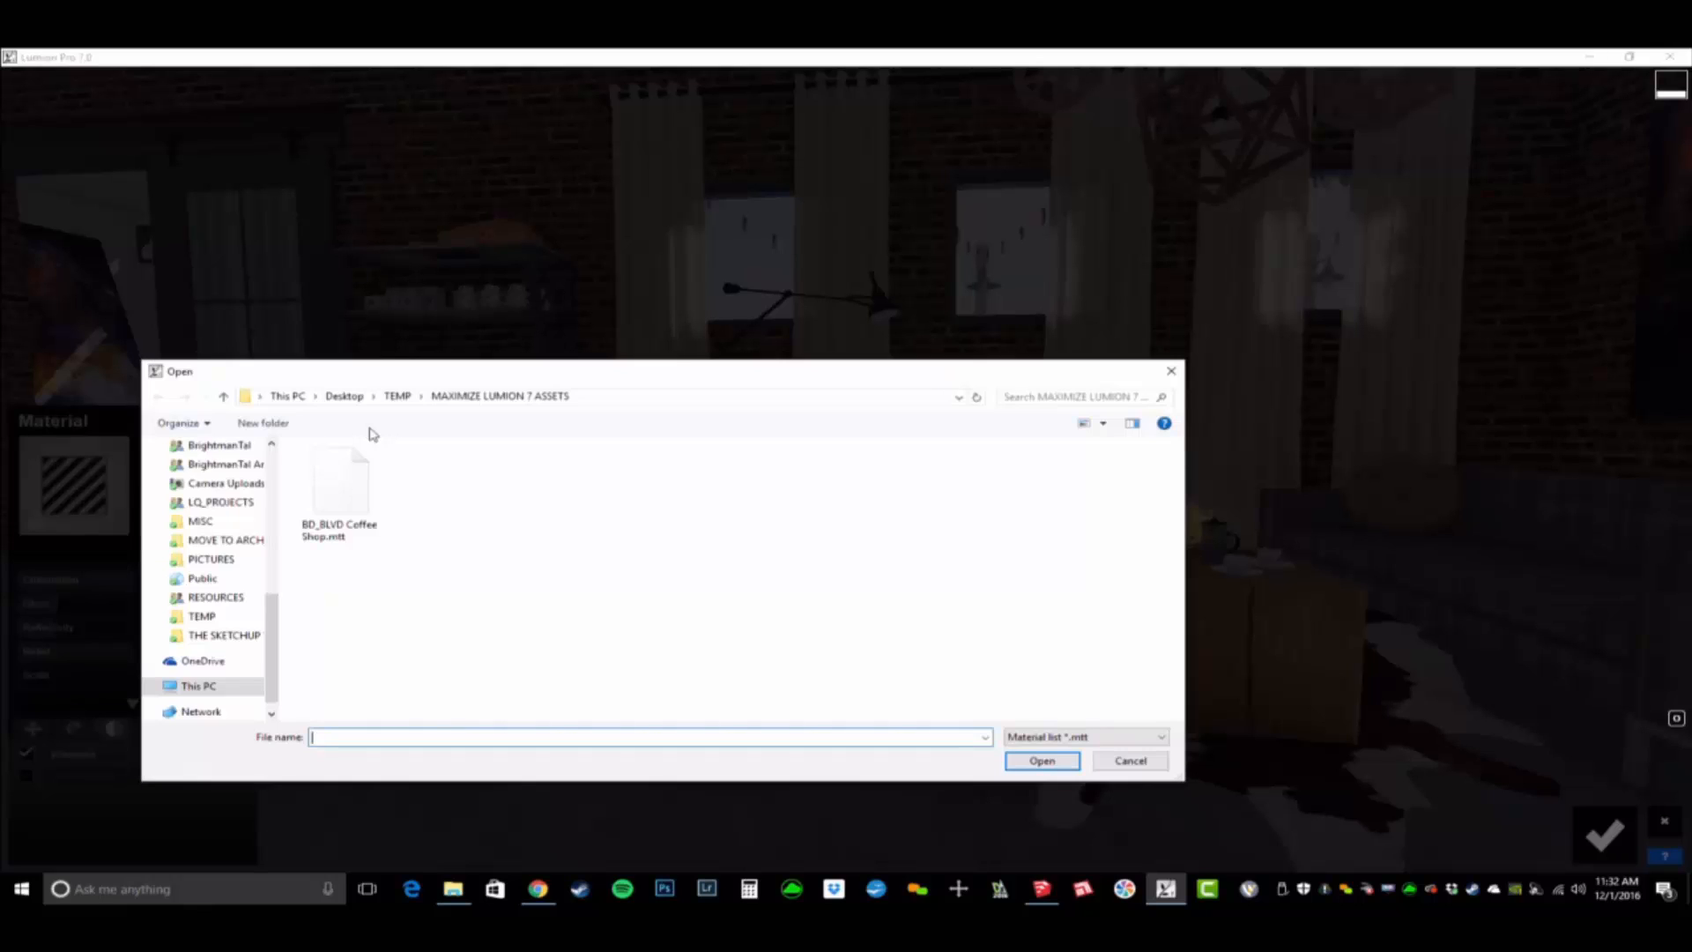
left_click(357, 495)
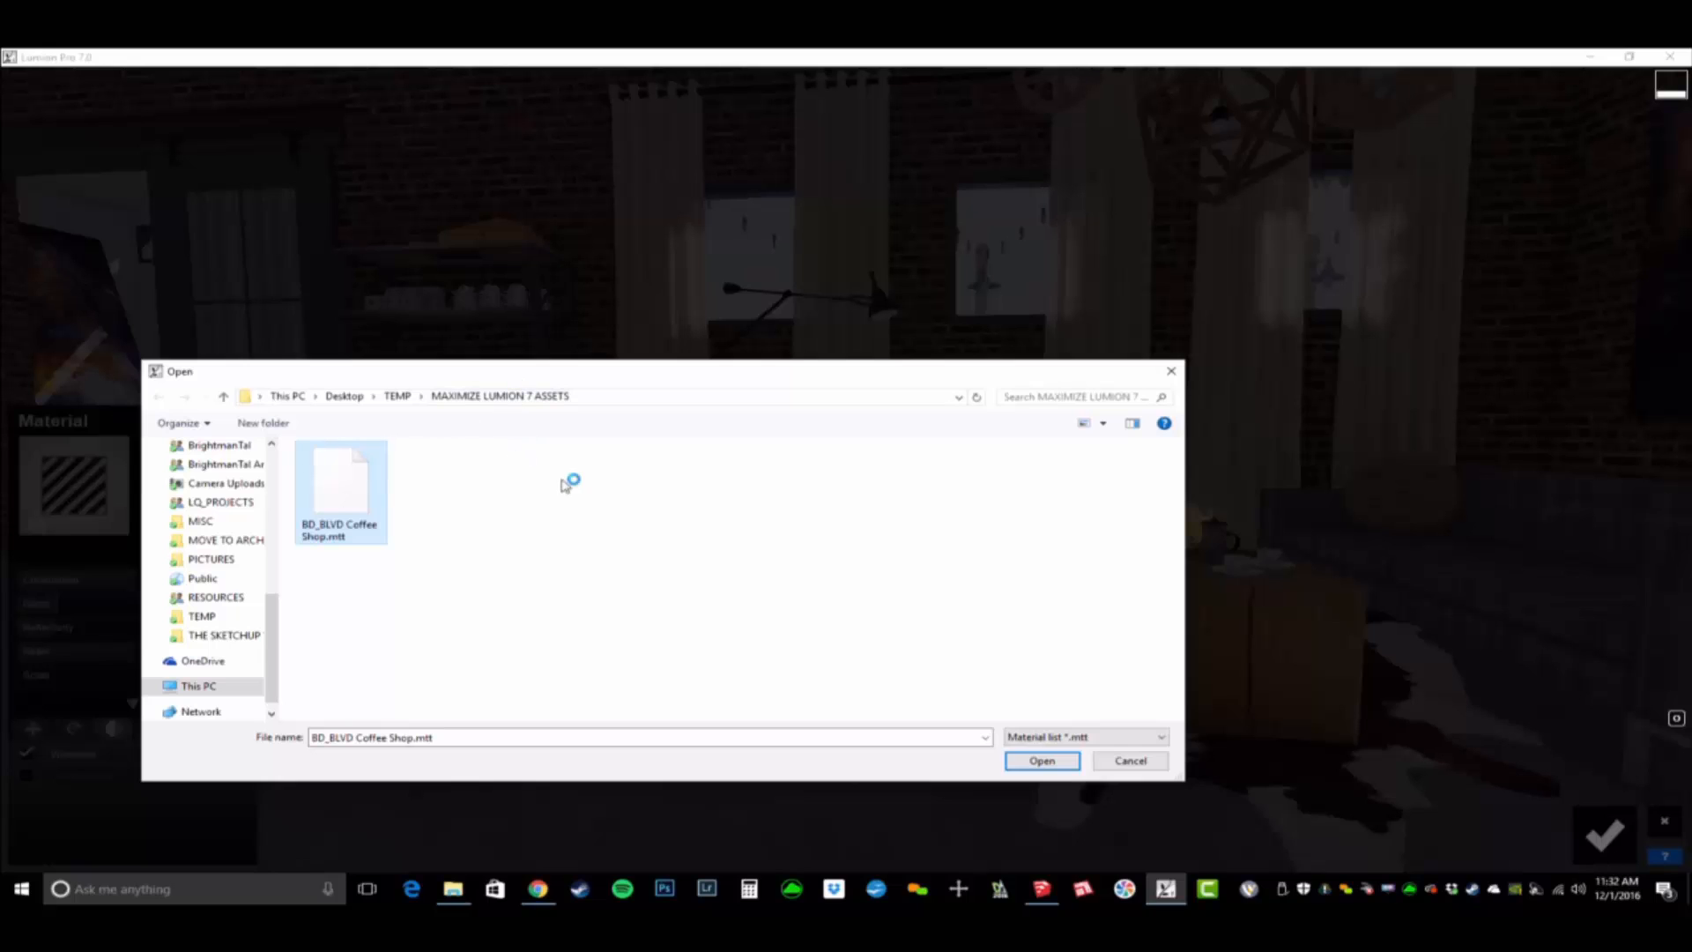
double_click(344, 494)
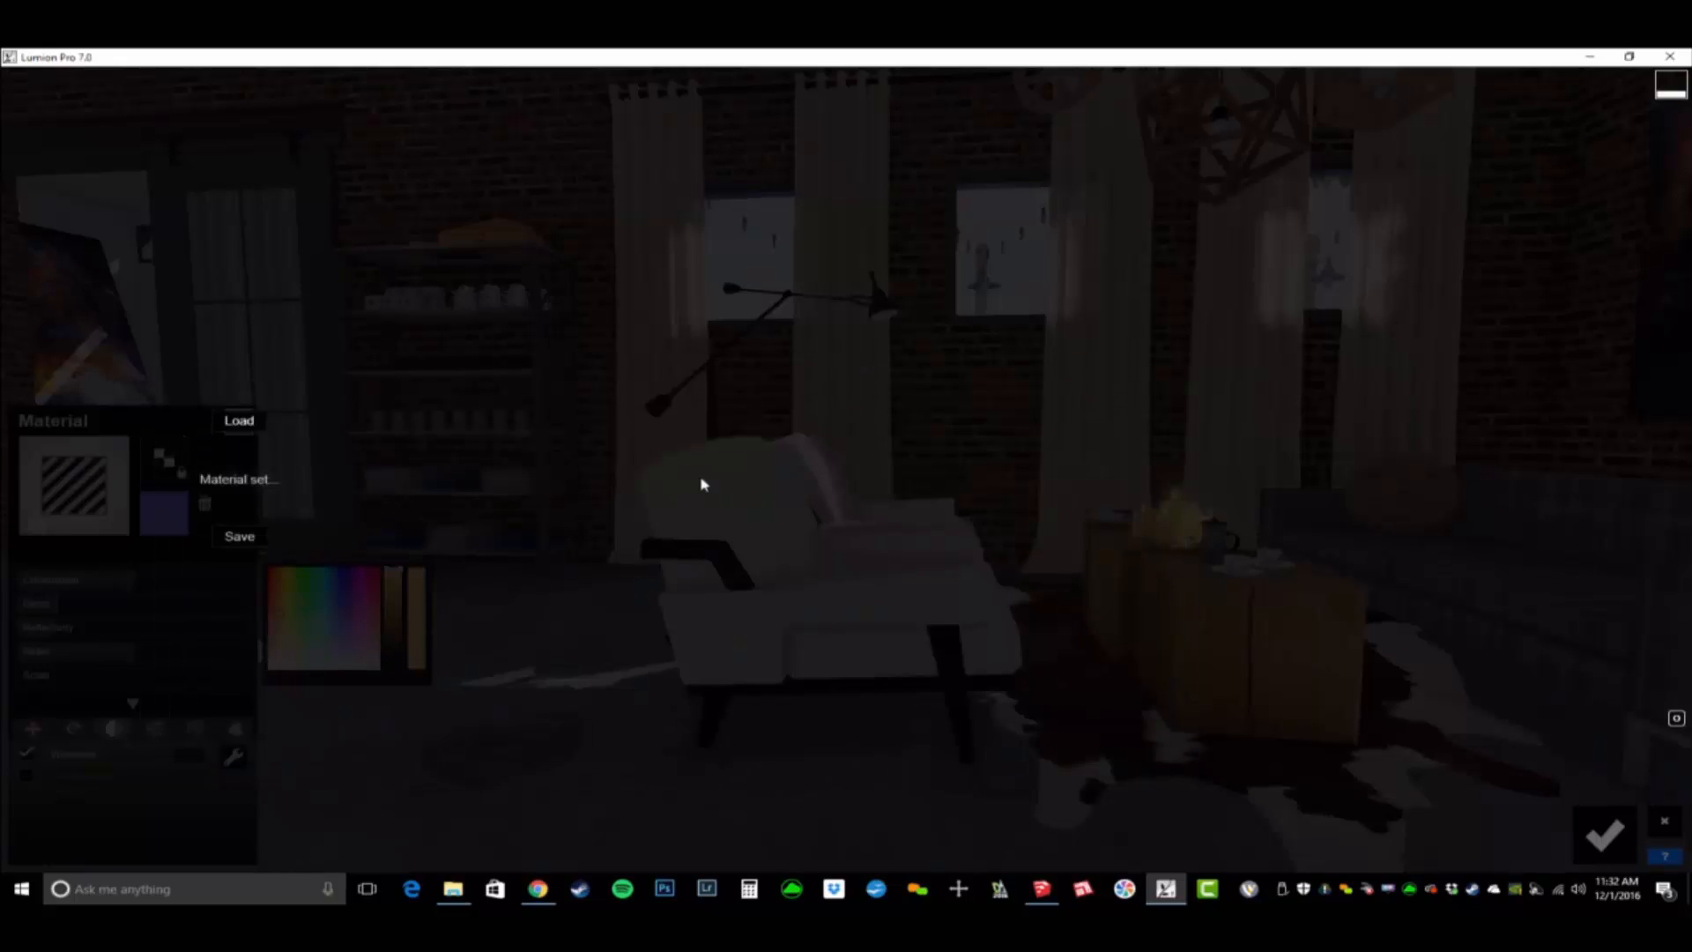
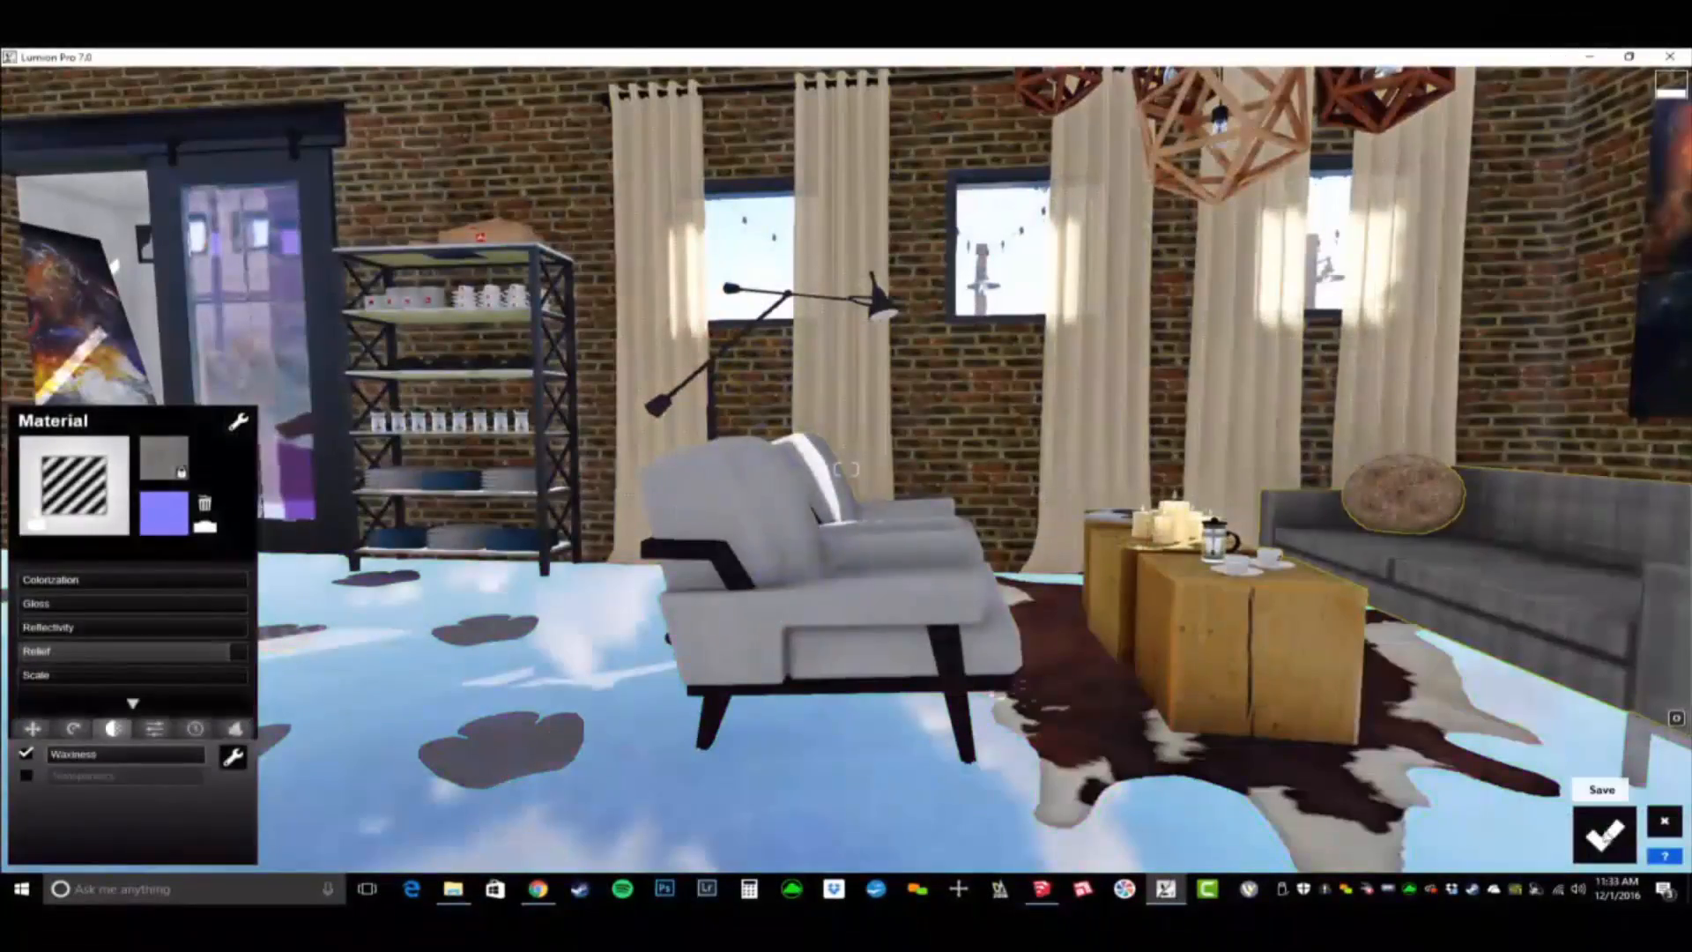
- Save the loaded material set, minimize the reflectivity of the polished stained concrete floor, and save that change
left_click(1607, 835)
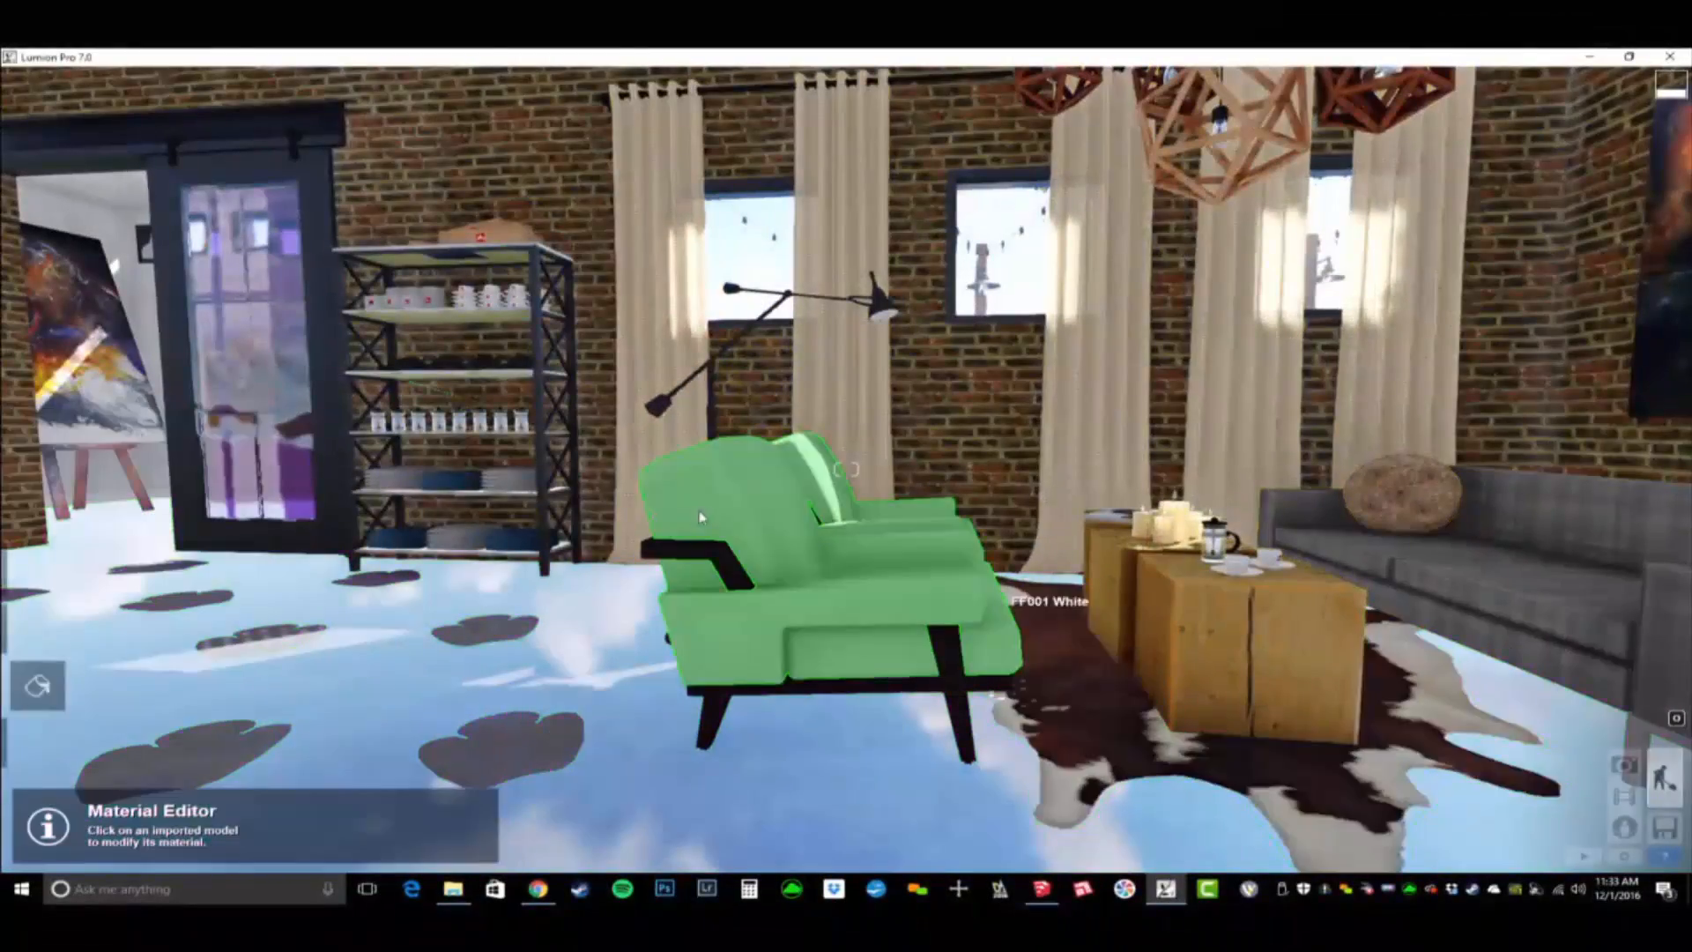
key("s")
right_click_drag(699, 517, 907, 635)
right_click_drag(846, 470, 996, 469)
key("a")
key("a")
right_click_drag(758, 768, 829, 732)
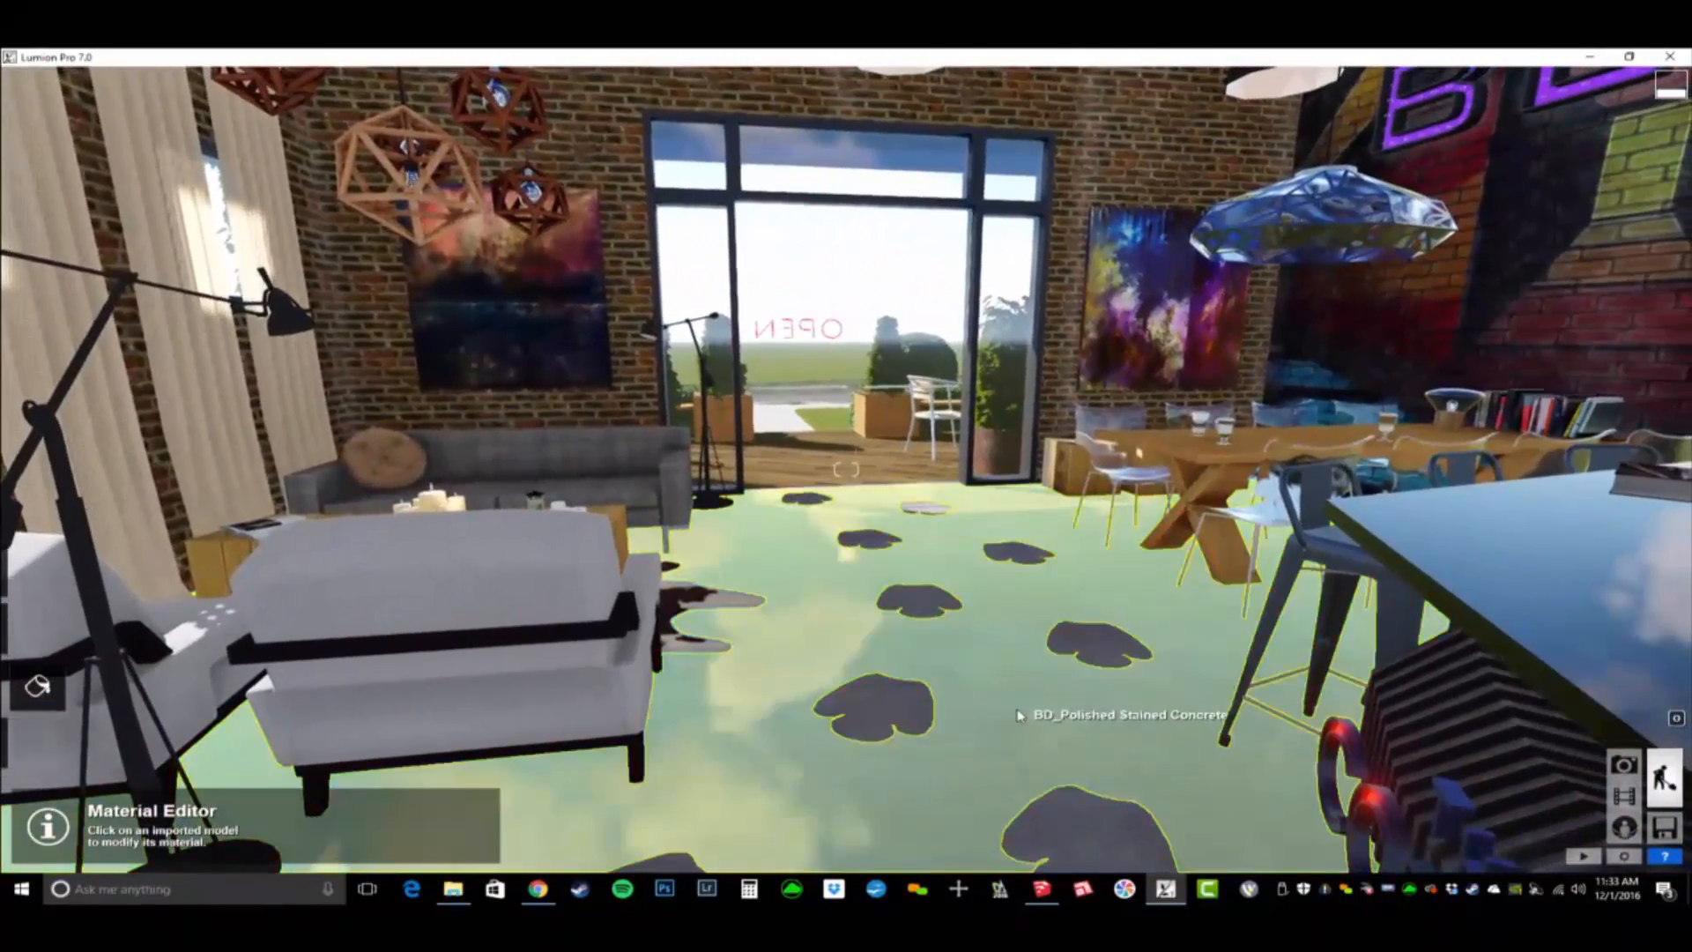
left_click(1026, 733)
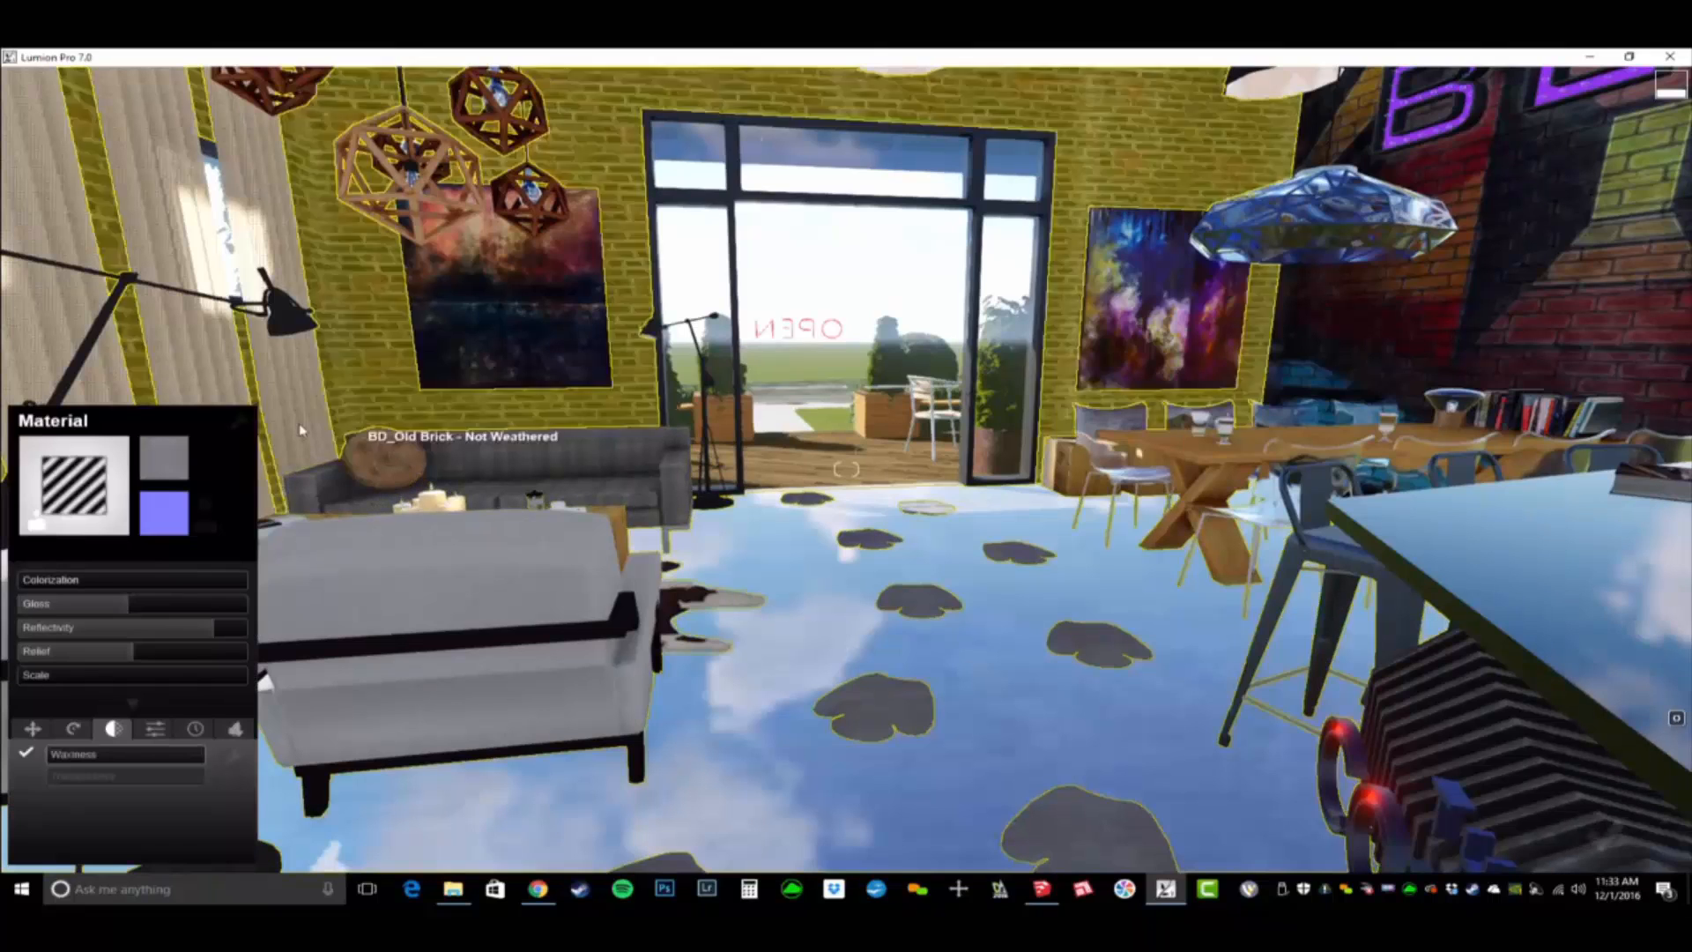
left_click_drag(91, 661, 74, 664)
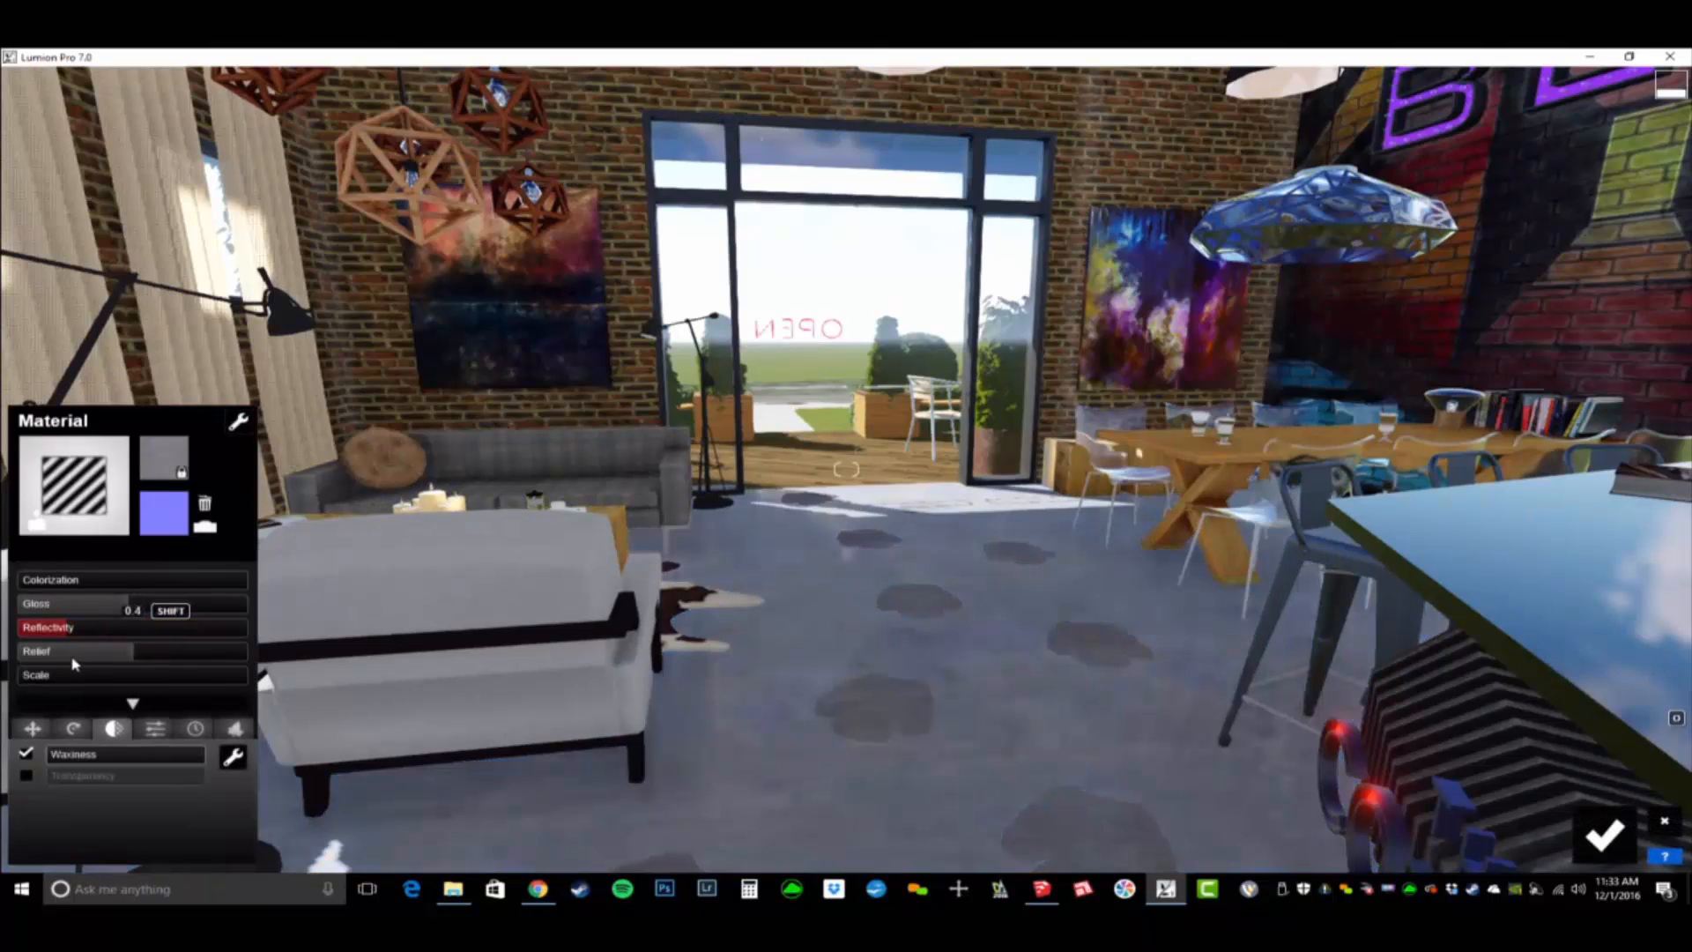
left_click(1620, 835)
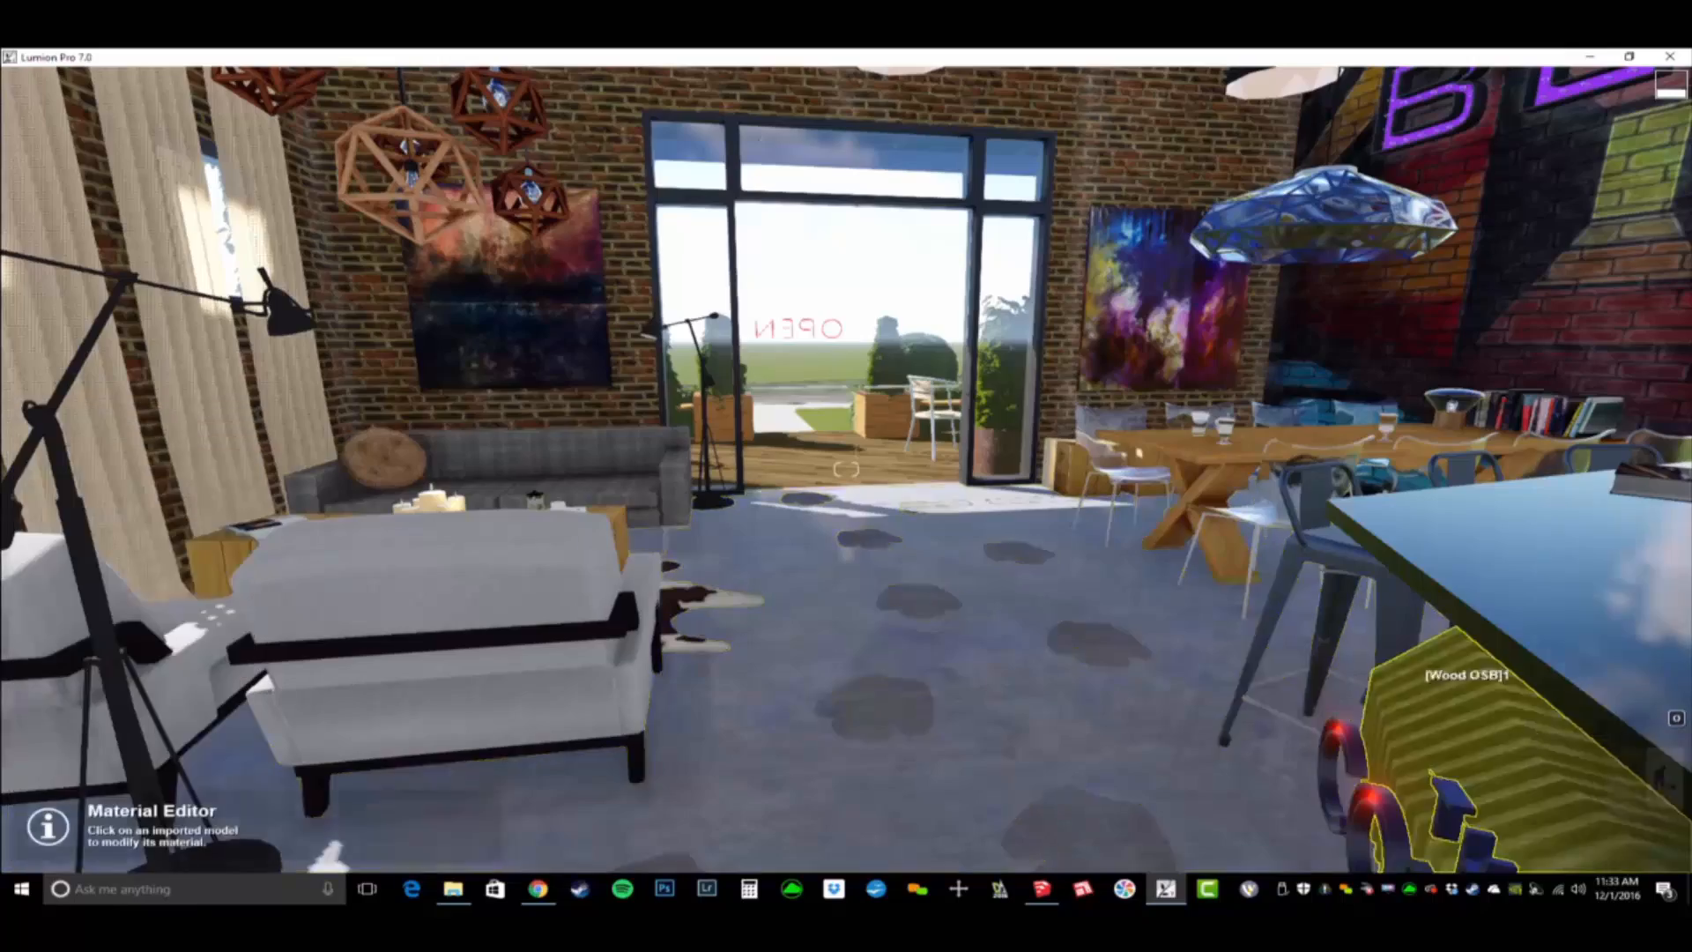
- Look over the applied materials around the coffee bar, graffiti wall and curtained sofa corner
right_click_drag(1468, 674, 1674, 617)
key("w")
right_click_drag(793, 617, 1165, 617)
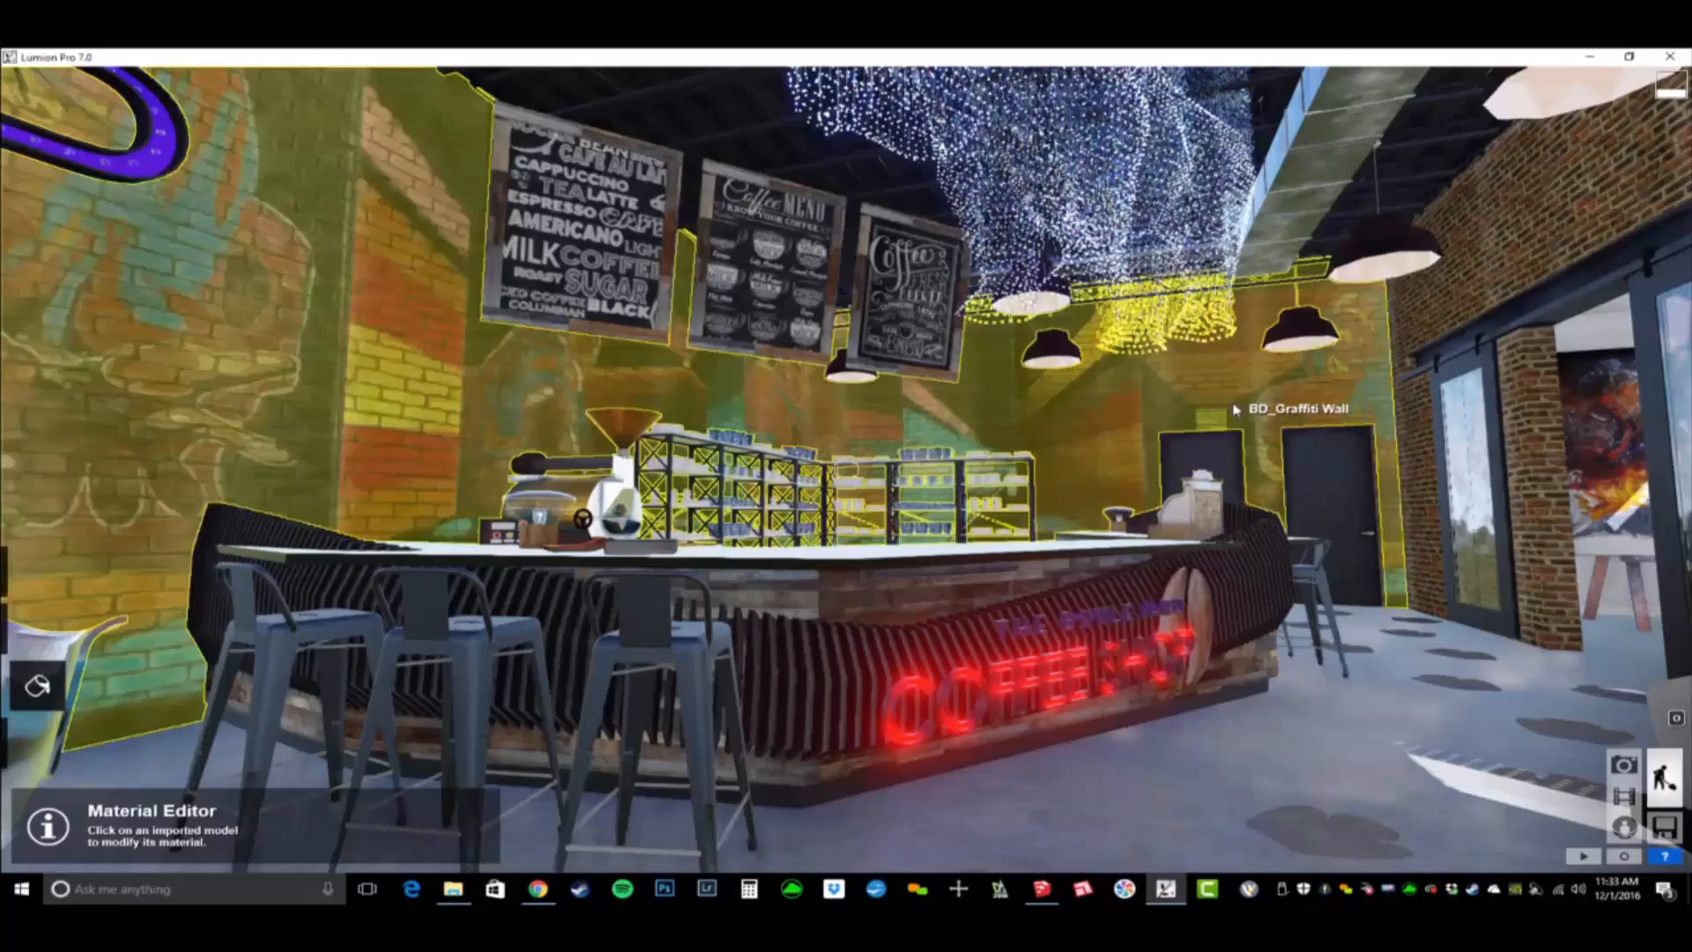
key("w")
mouse_move(846, 469)
right_mouse_down()
mouse_move(868, 445)
mouse_move(1234, 471)
mouse_move(1022, 469)
mouse_move(1185, 467)
mouse_move(868, 441)
mouse_move(876, 405)
right_mouse_up()
key("w")
key("w")
right_click_drag(1101, 631, 1102, 620)
key("a")
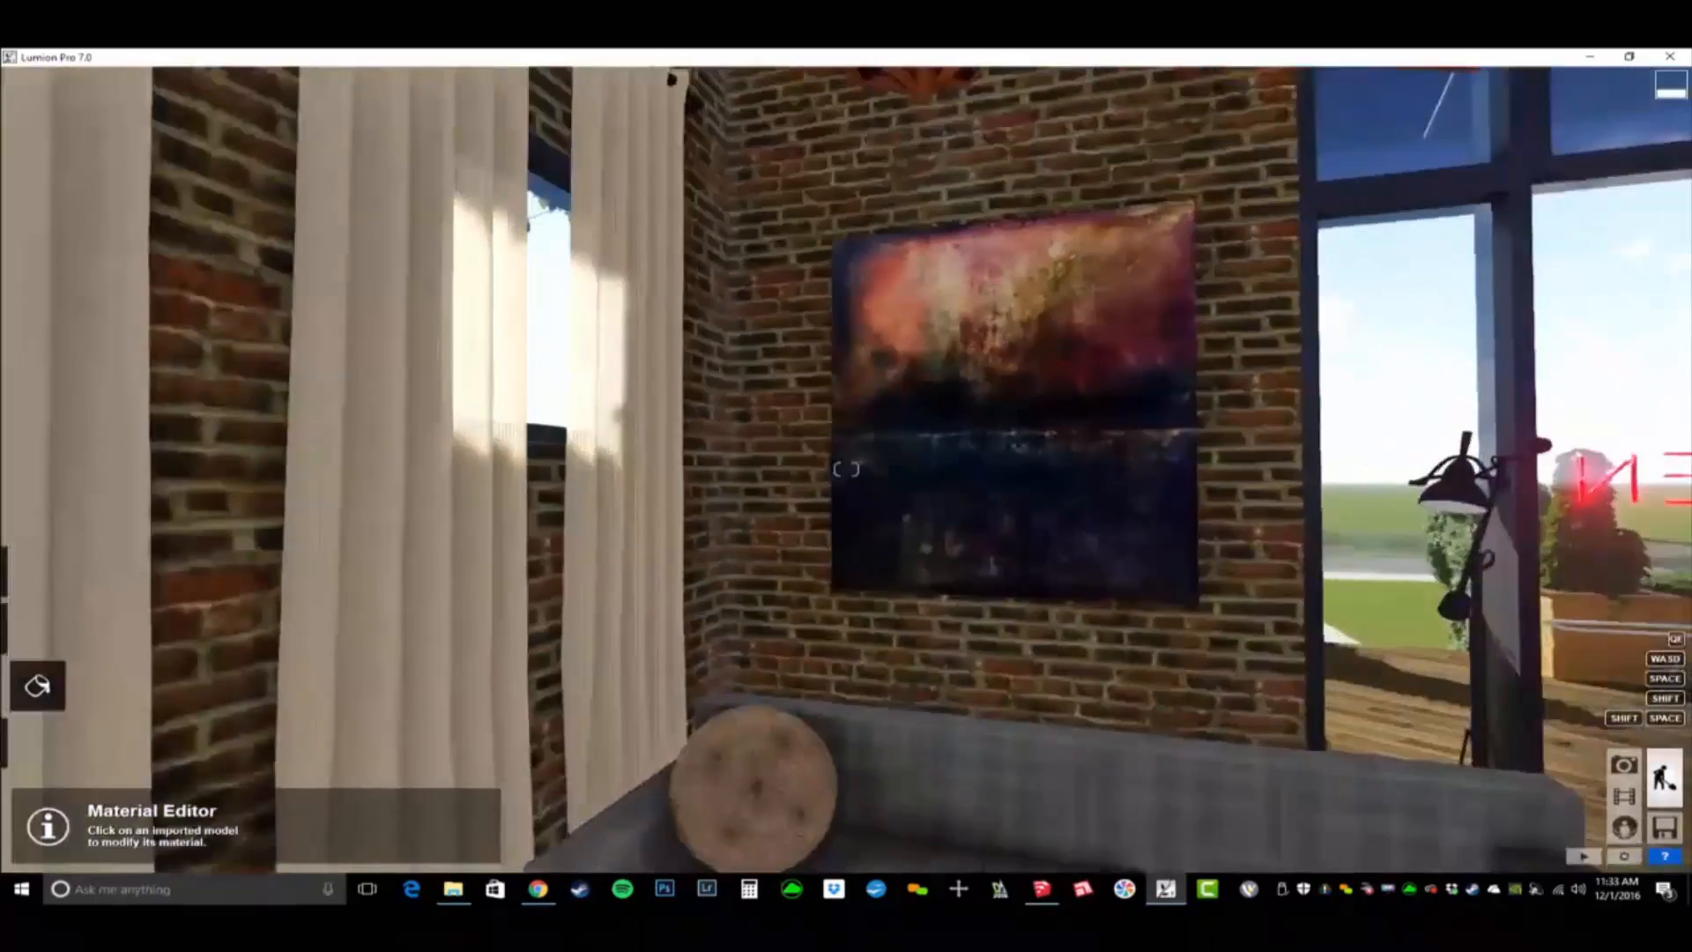
- Place a Line Light from the area lights library at the centre of the painting above the sofa
mouse_move(846, 469)
right_mouse_down()
mouse_move(731, 478)
mouse_move(868, 485)
mouse_move(948, 433)
mouse_move(1018, 433)
mouse_move(841, 440)
mouse_move(865, 439)
mouse_move(851, 469)
mouse_move(881, 469)
right_mouse_up()
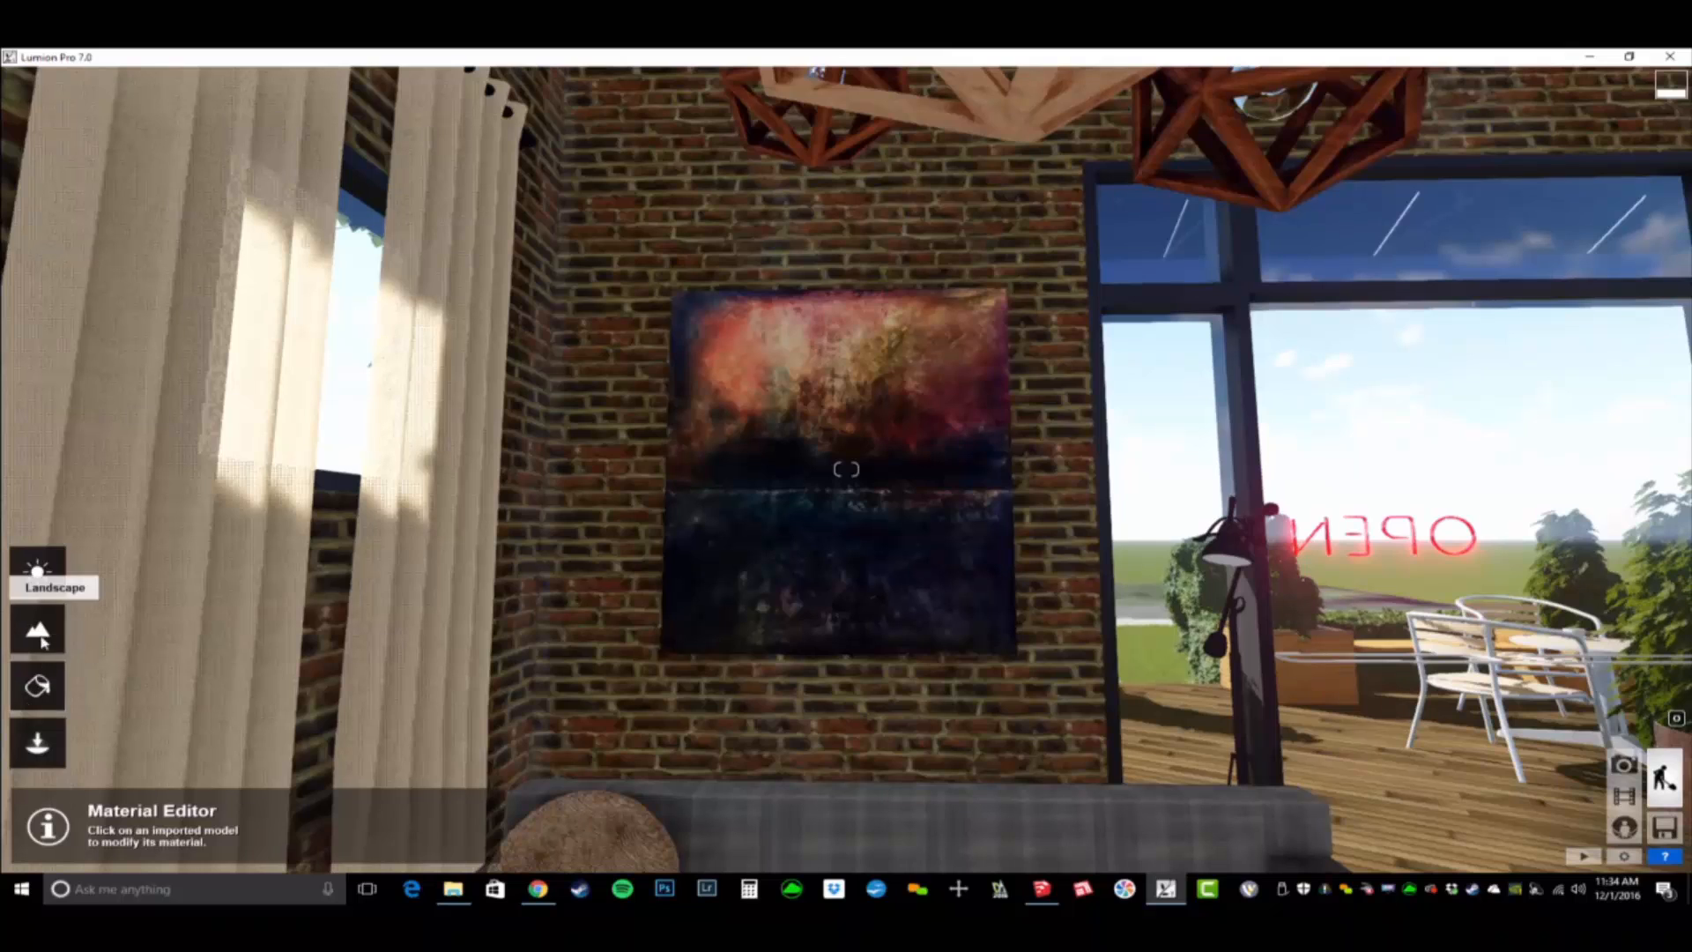
left_click(37, 685)
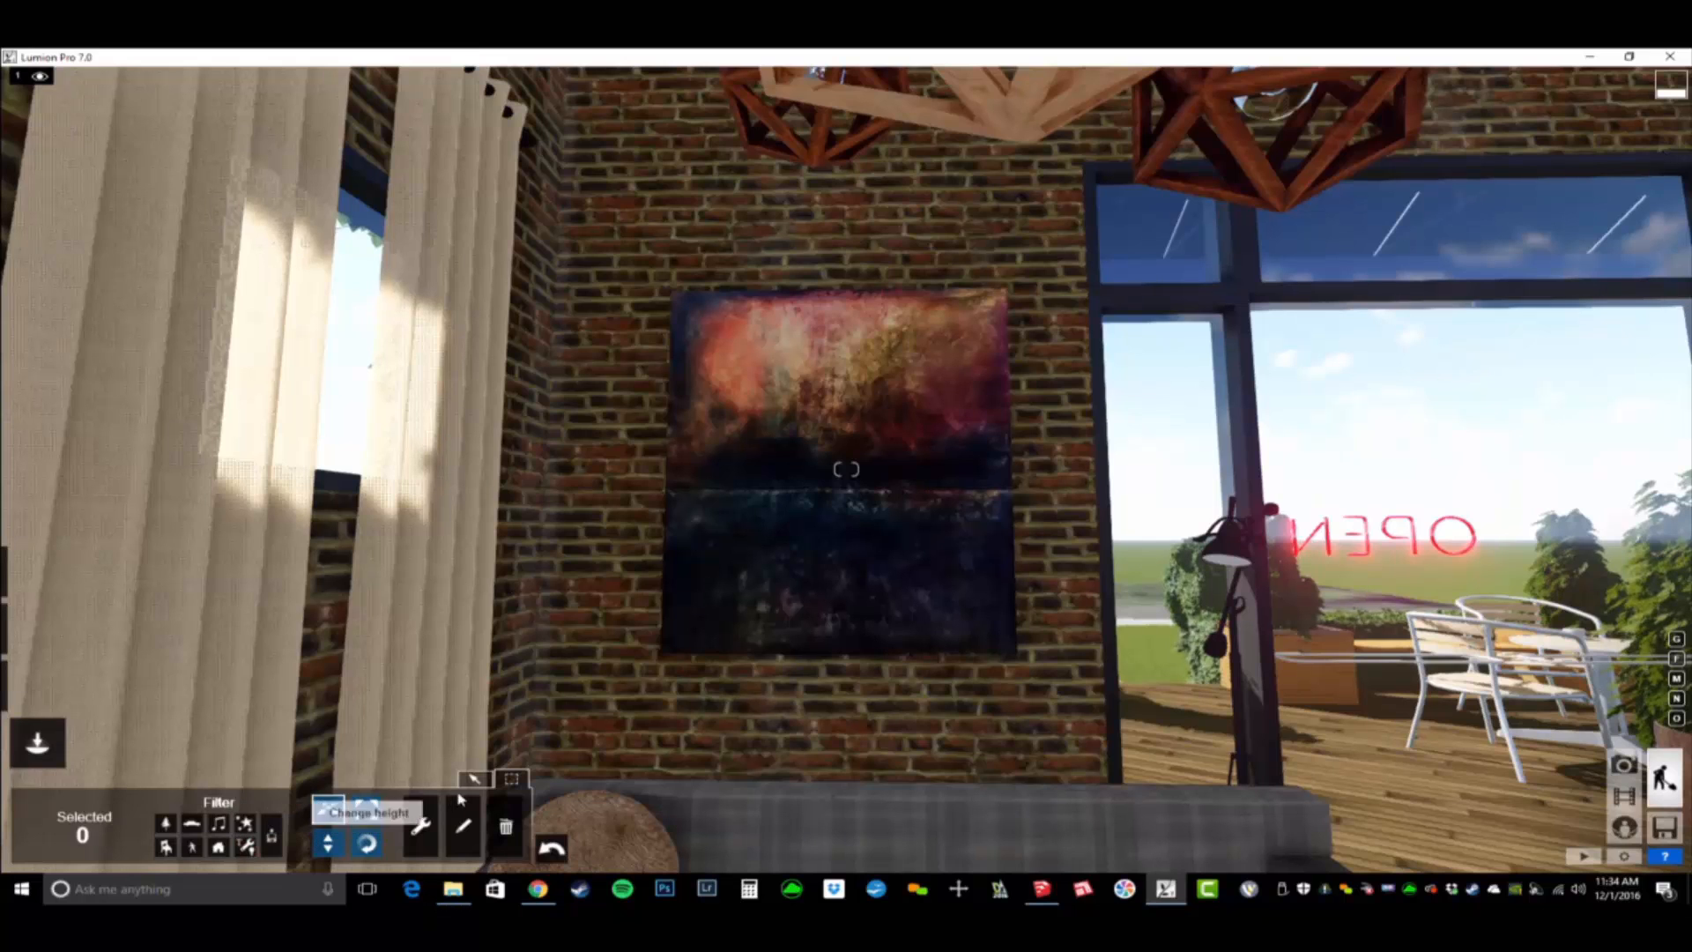
left_click(246, 848)
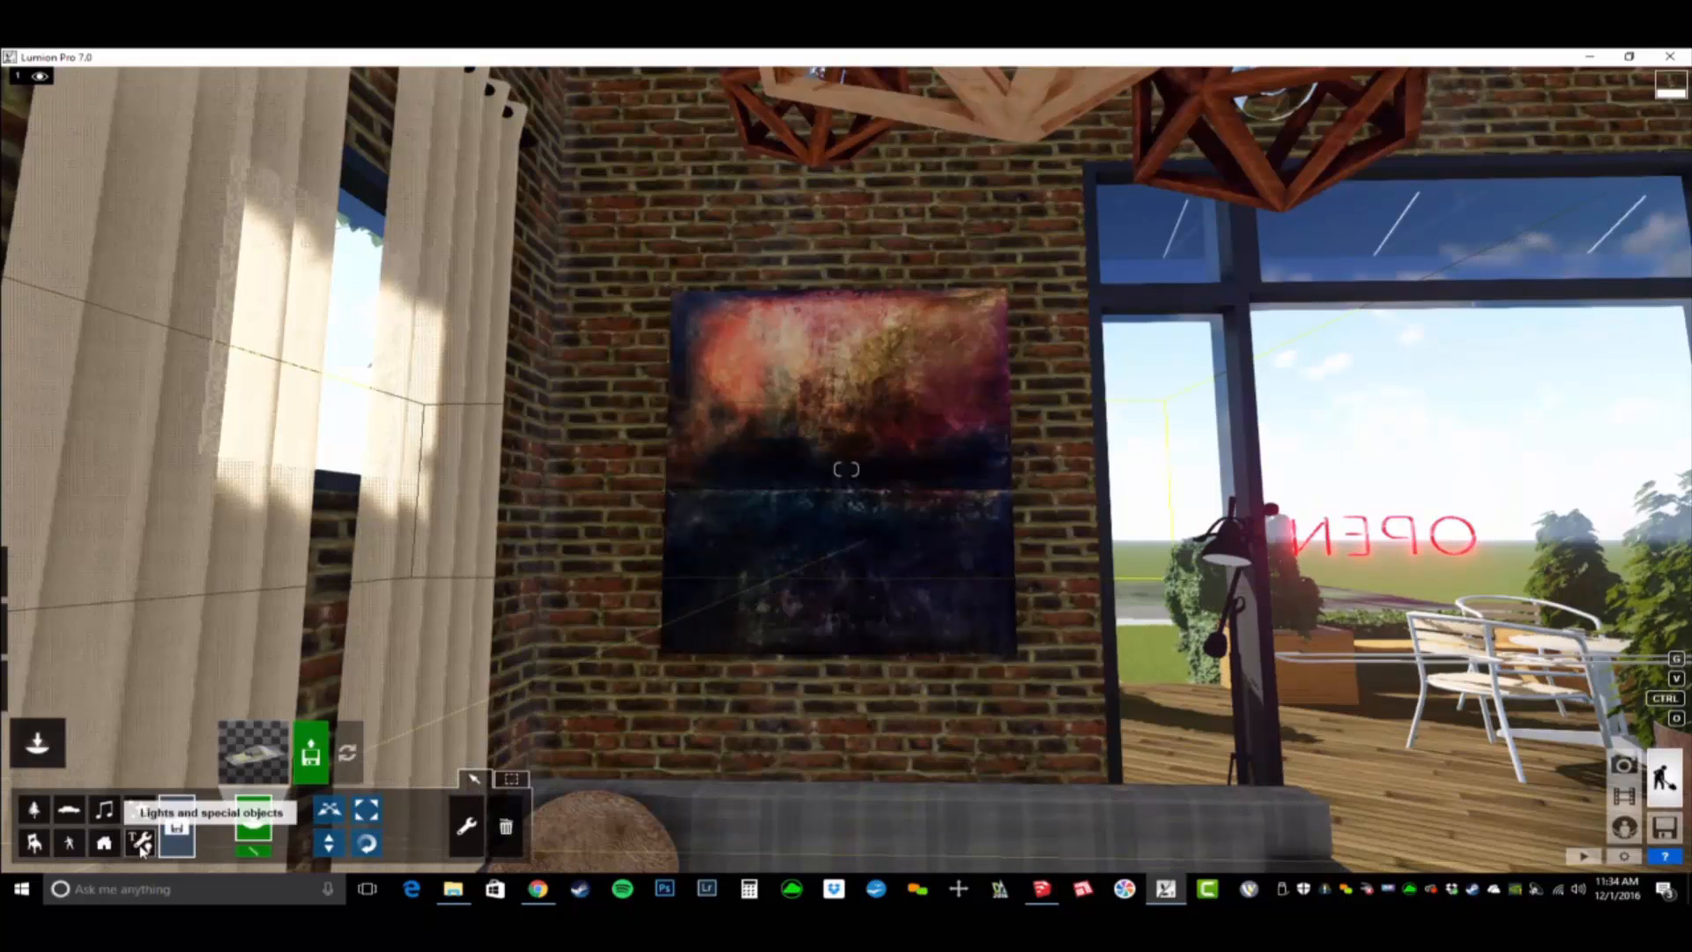
left_click(264, 754)
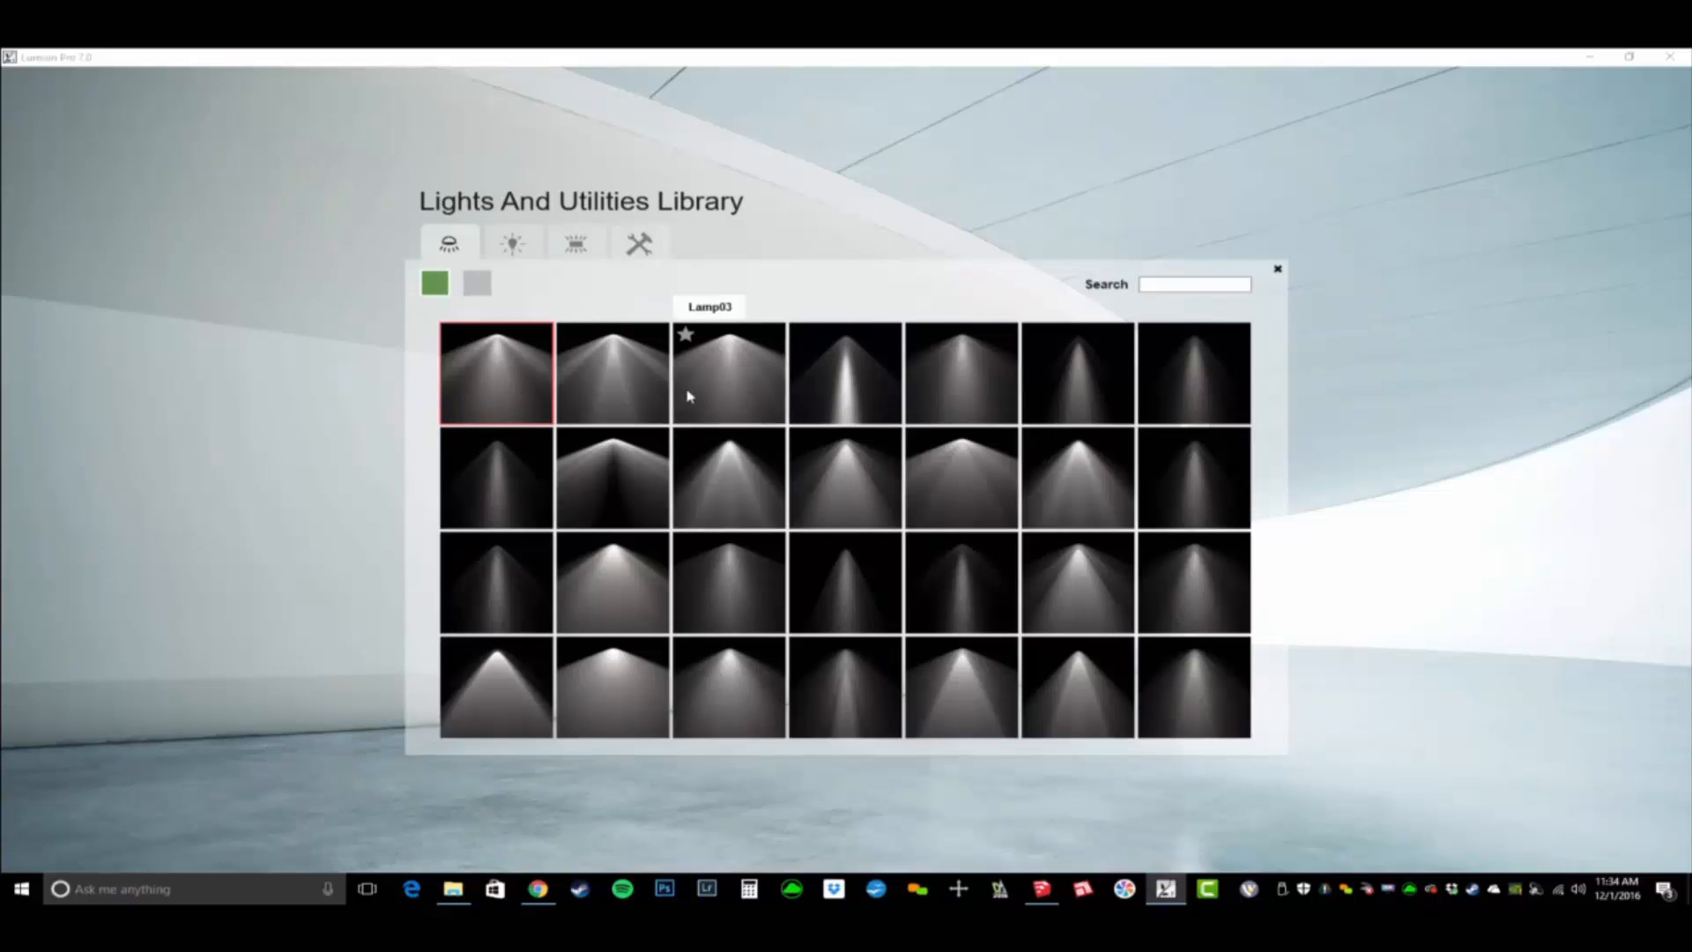
left_click(575, 249)
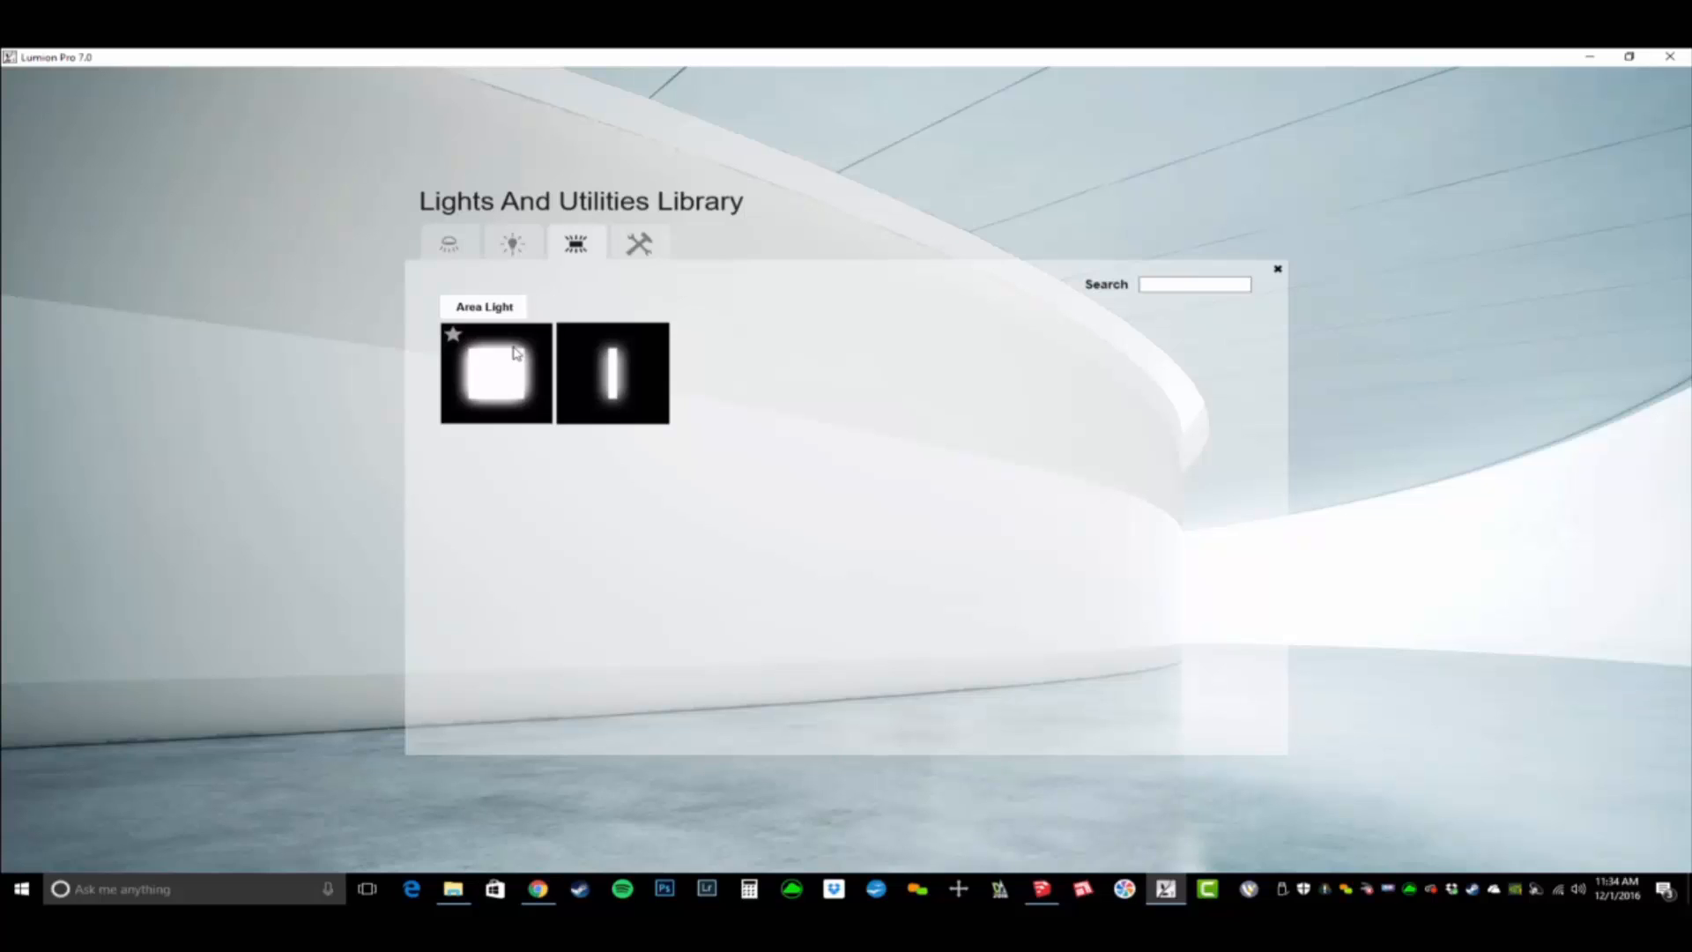
left_click(650, 370)
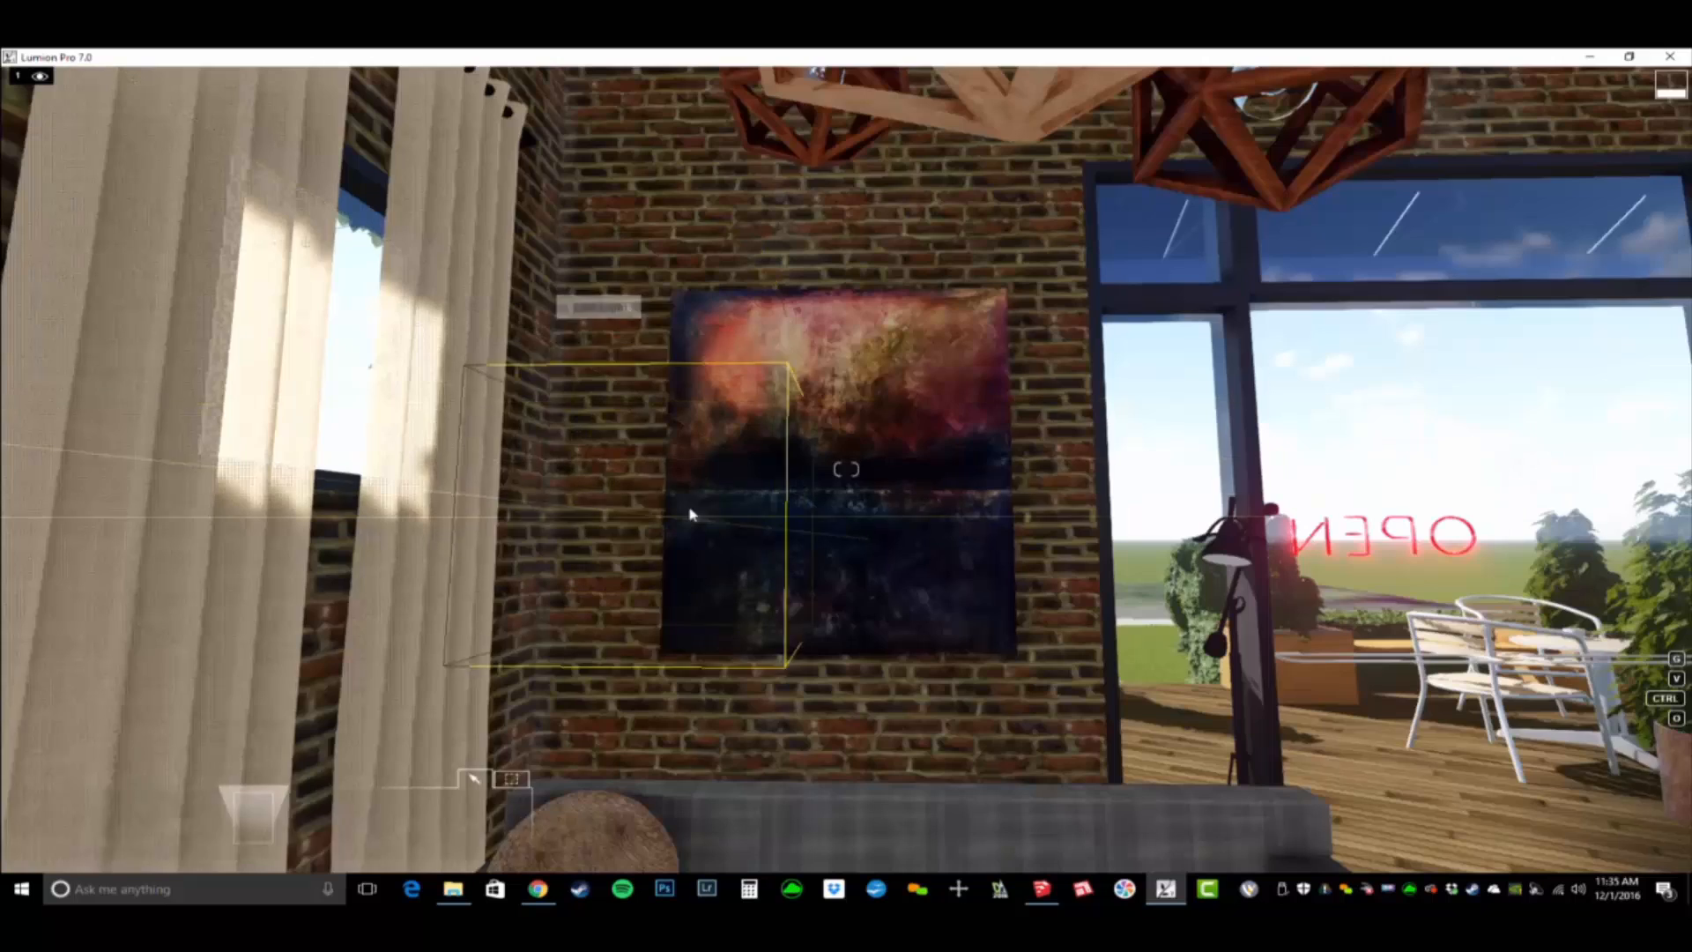
left_click(842, 471)
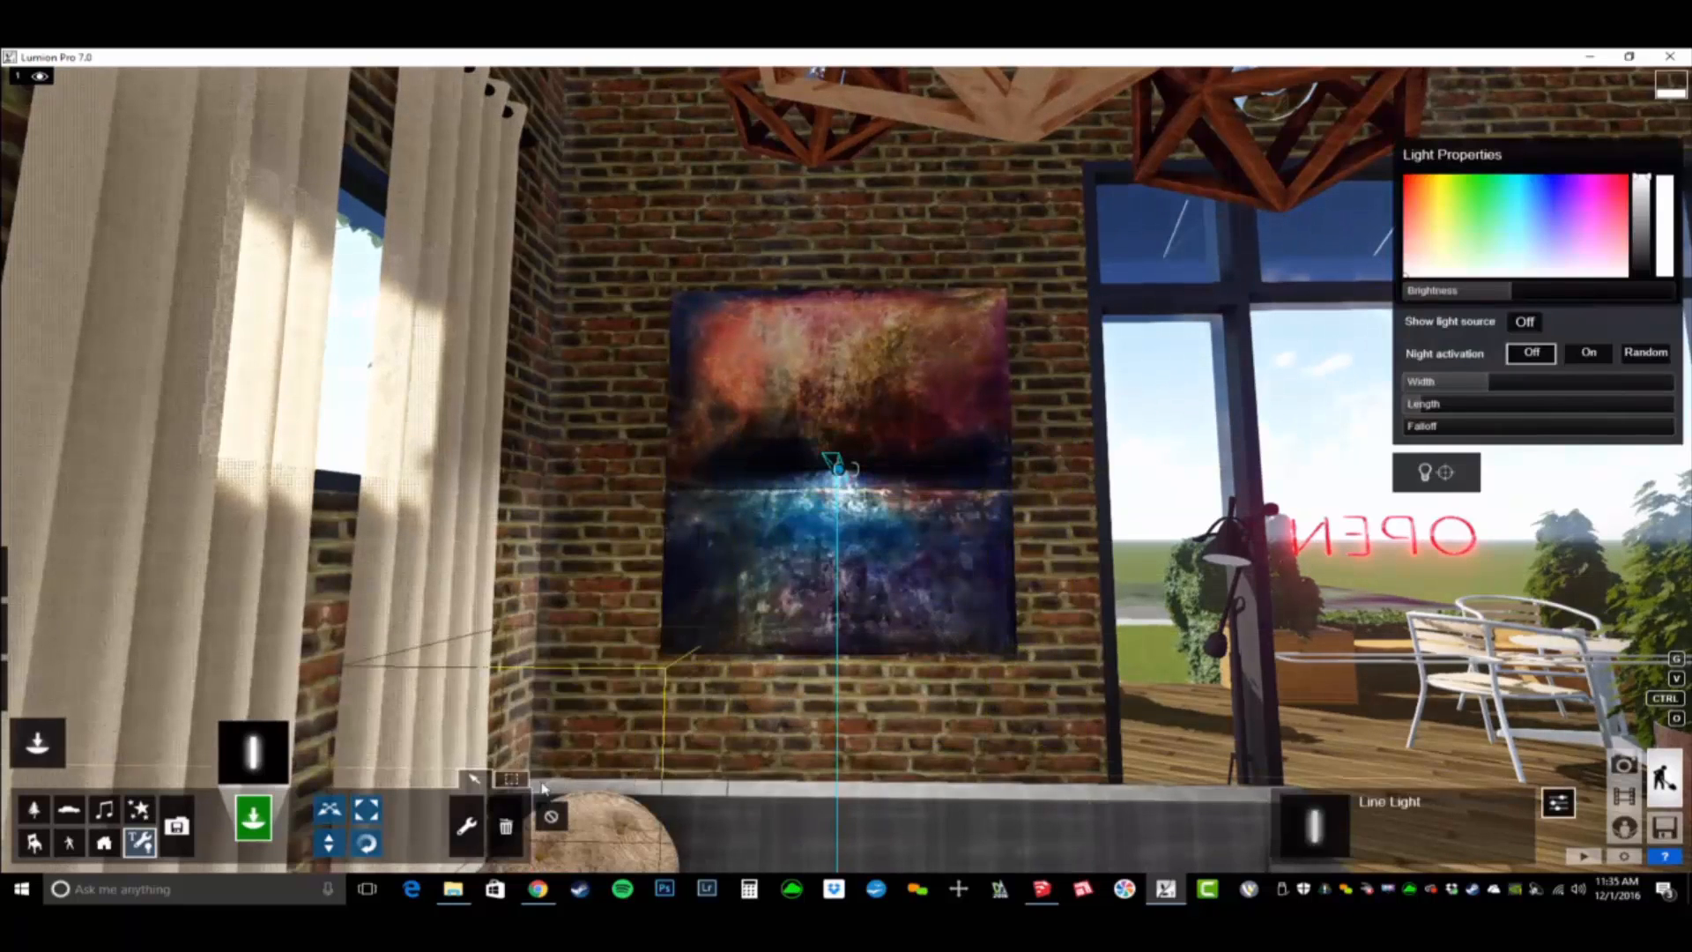
- Rotate the line light to face the painting, then increase its length and set its width to about 1.1 to span the canvas
left_click(371, 841)
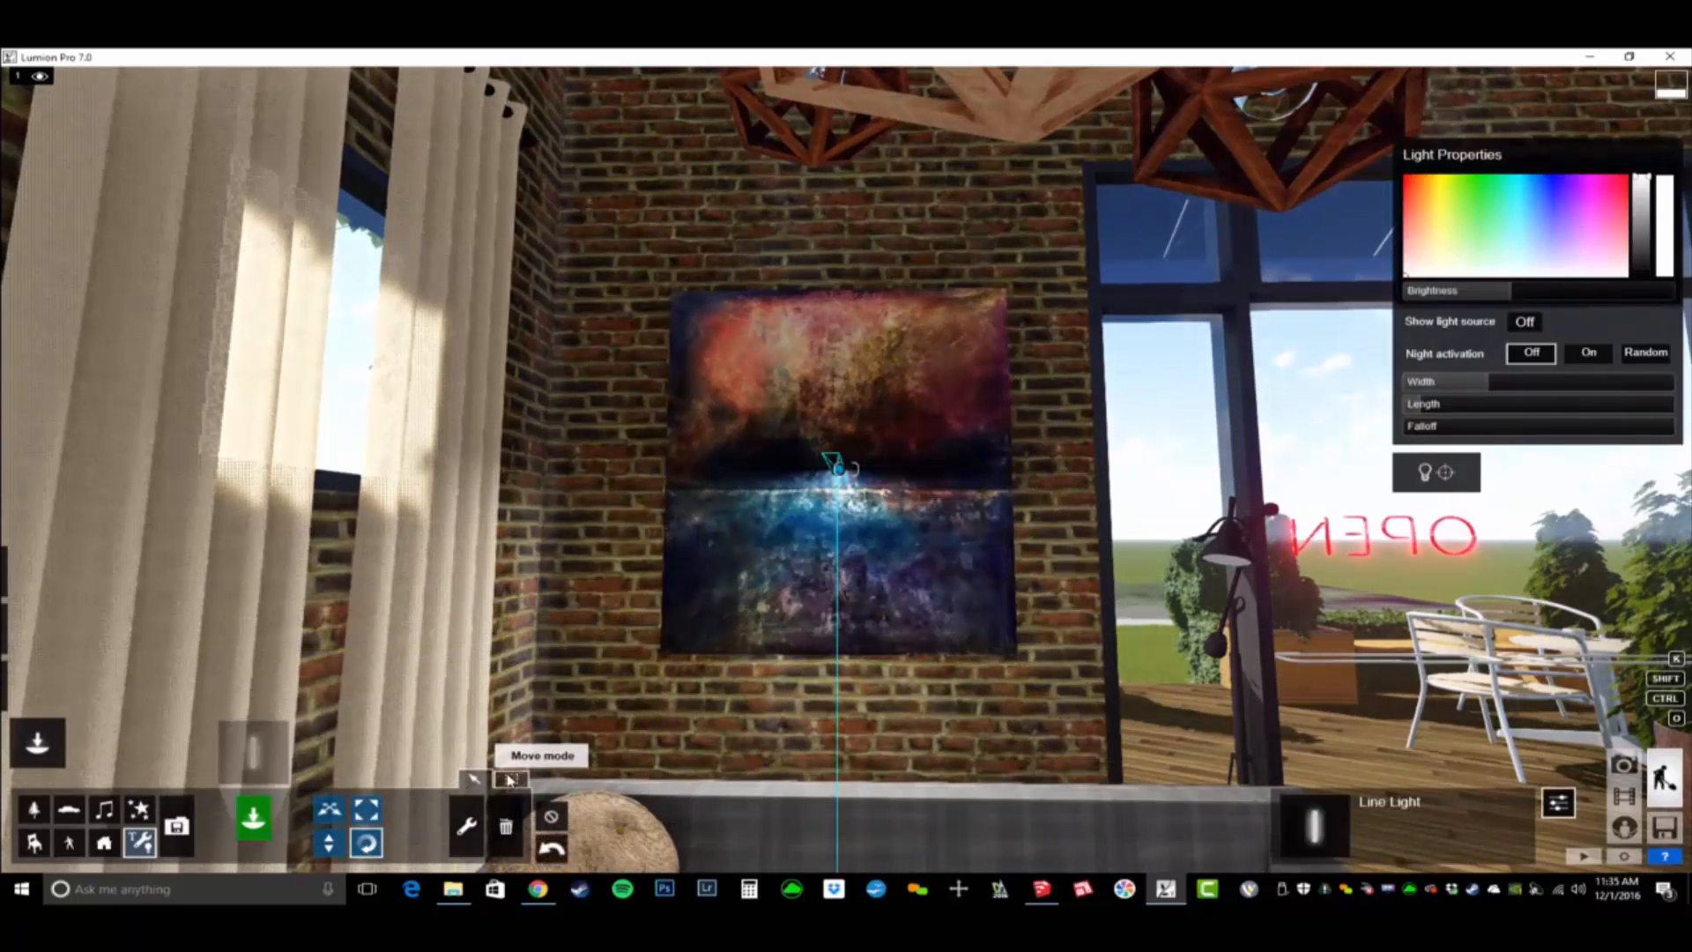
left_click(512, 780)
mouse_move(718, 815)
left_mouse_down()
mouse_move(678, 812)
mouse_move(670, 837)
mouse_move(641, 843)
left_mouse_up()
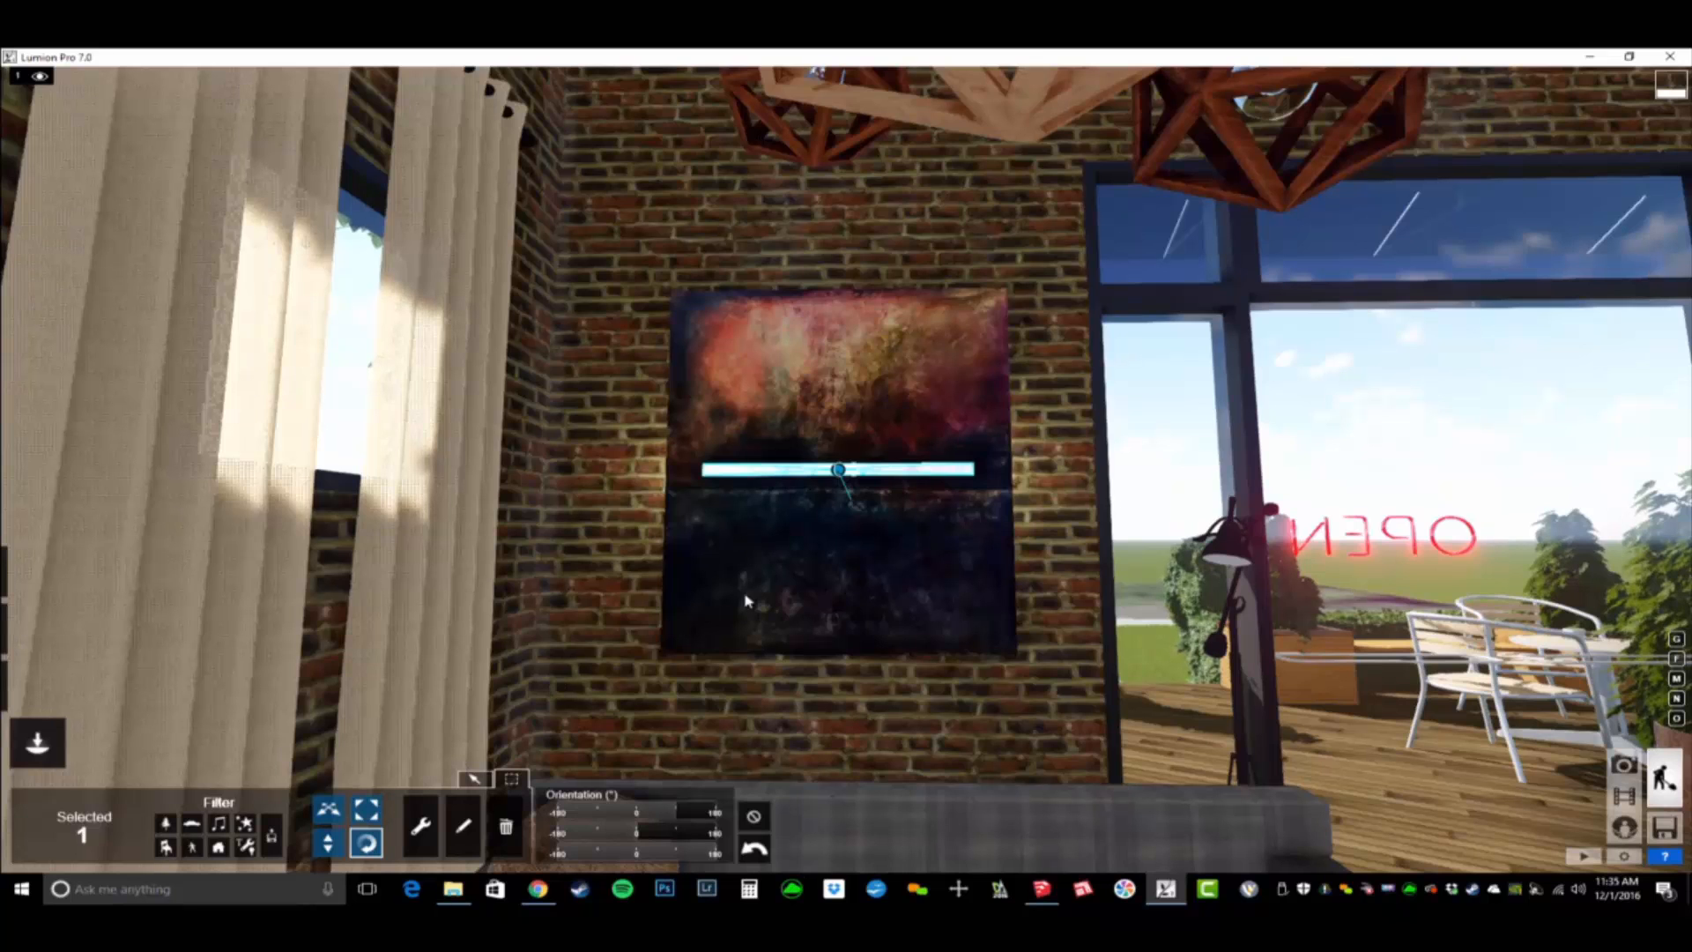
left_click(463, 826)
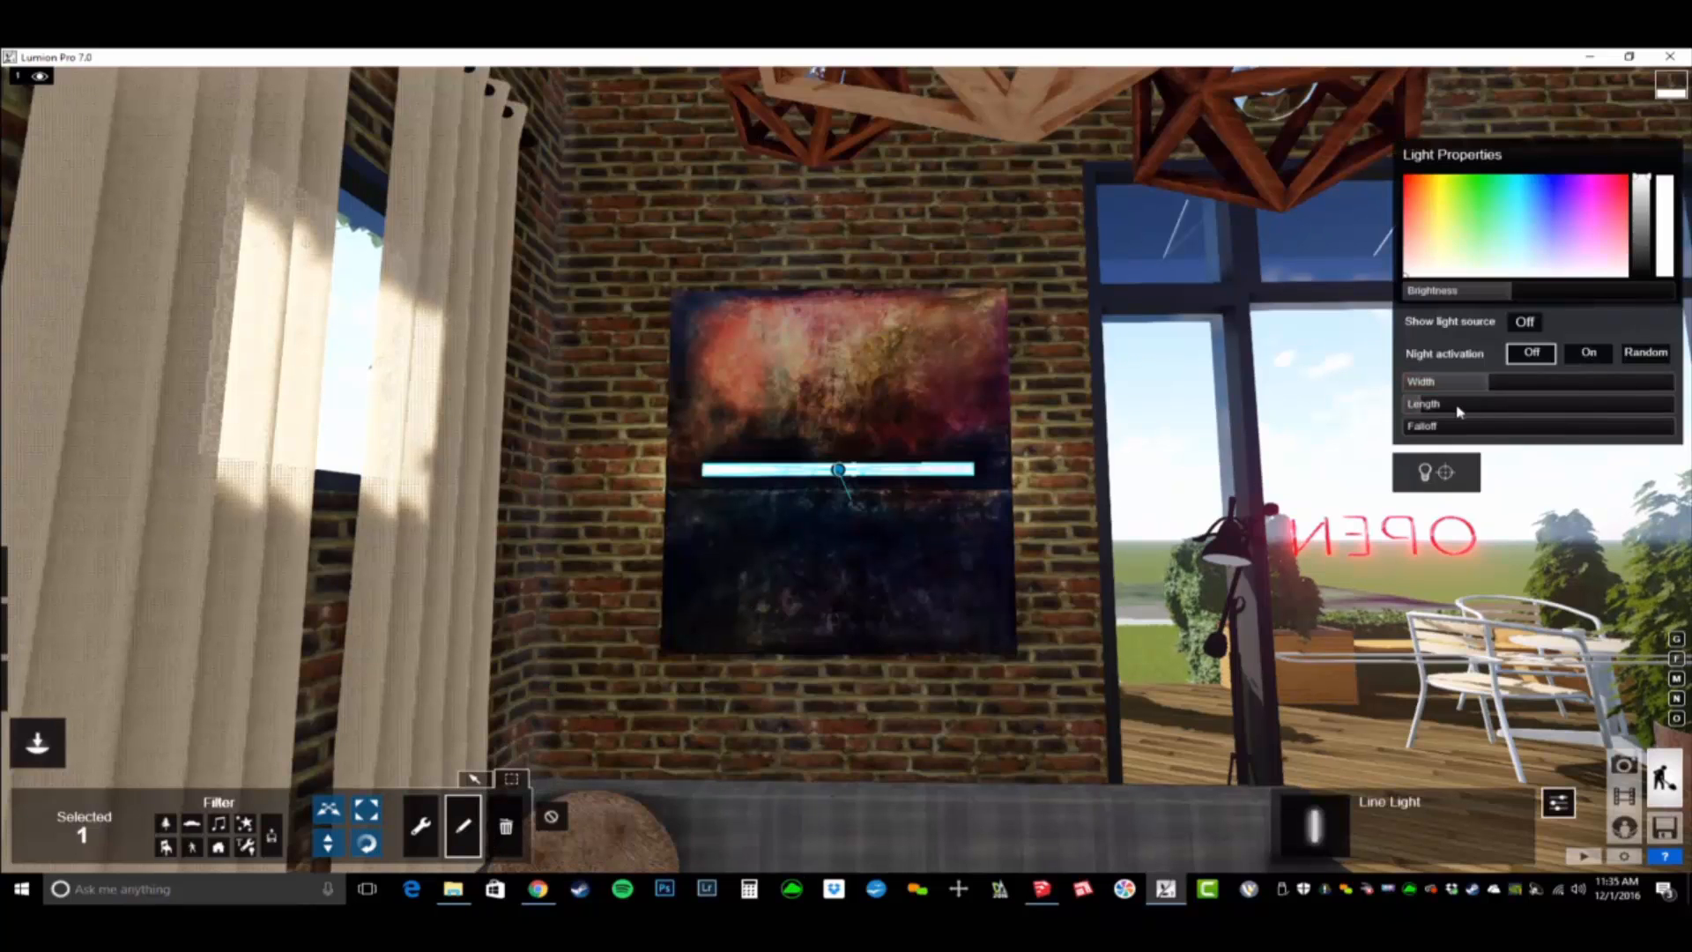
mouse_move(1430, 409)
left_mouse_down()
mouse_move(1505, 416)
mouse_move(1498, 392)
left_mouse_up()
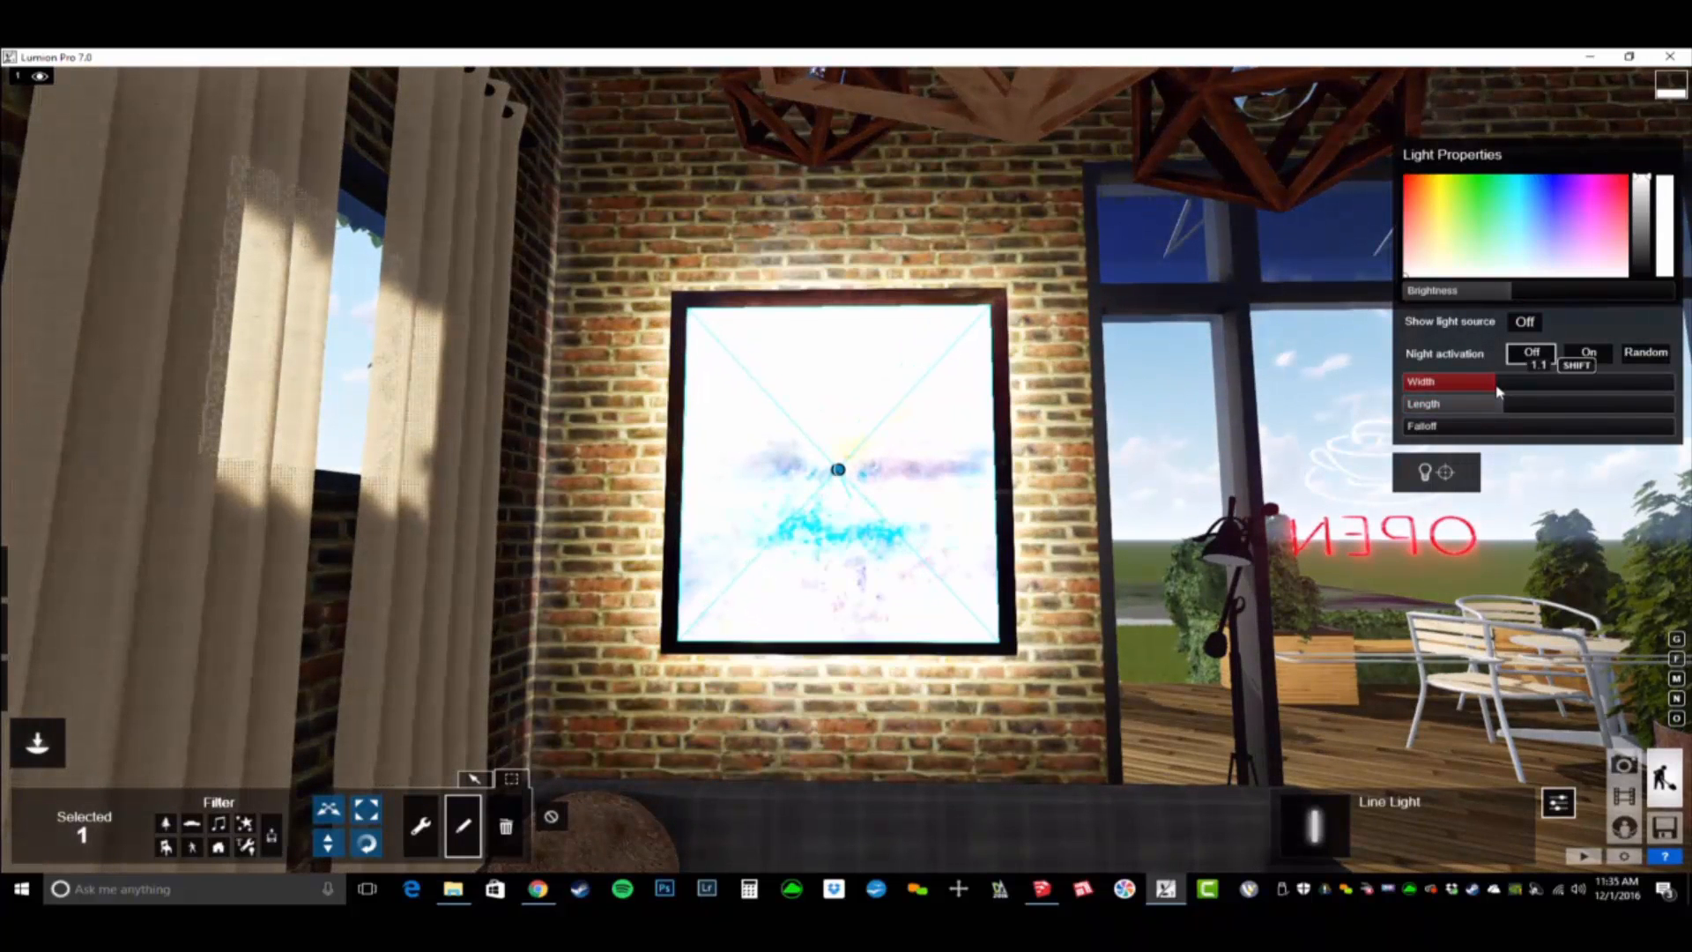
- Reposition the line light behind the painting so it backlights the brick wall around the canvas
left_click(477, 781)
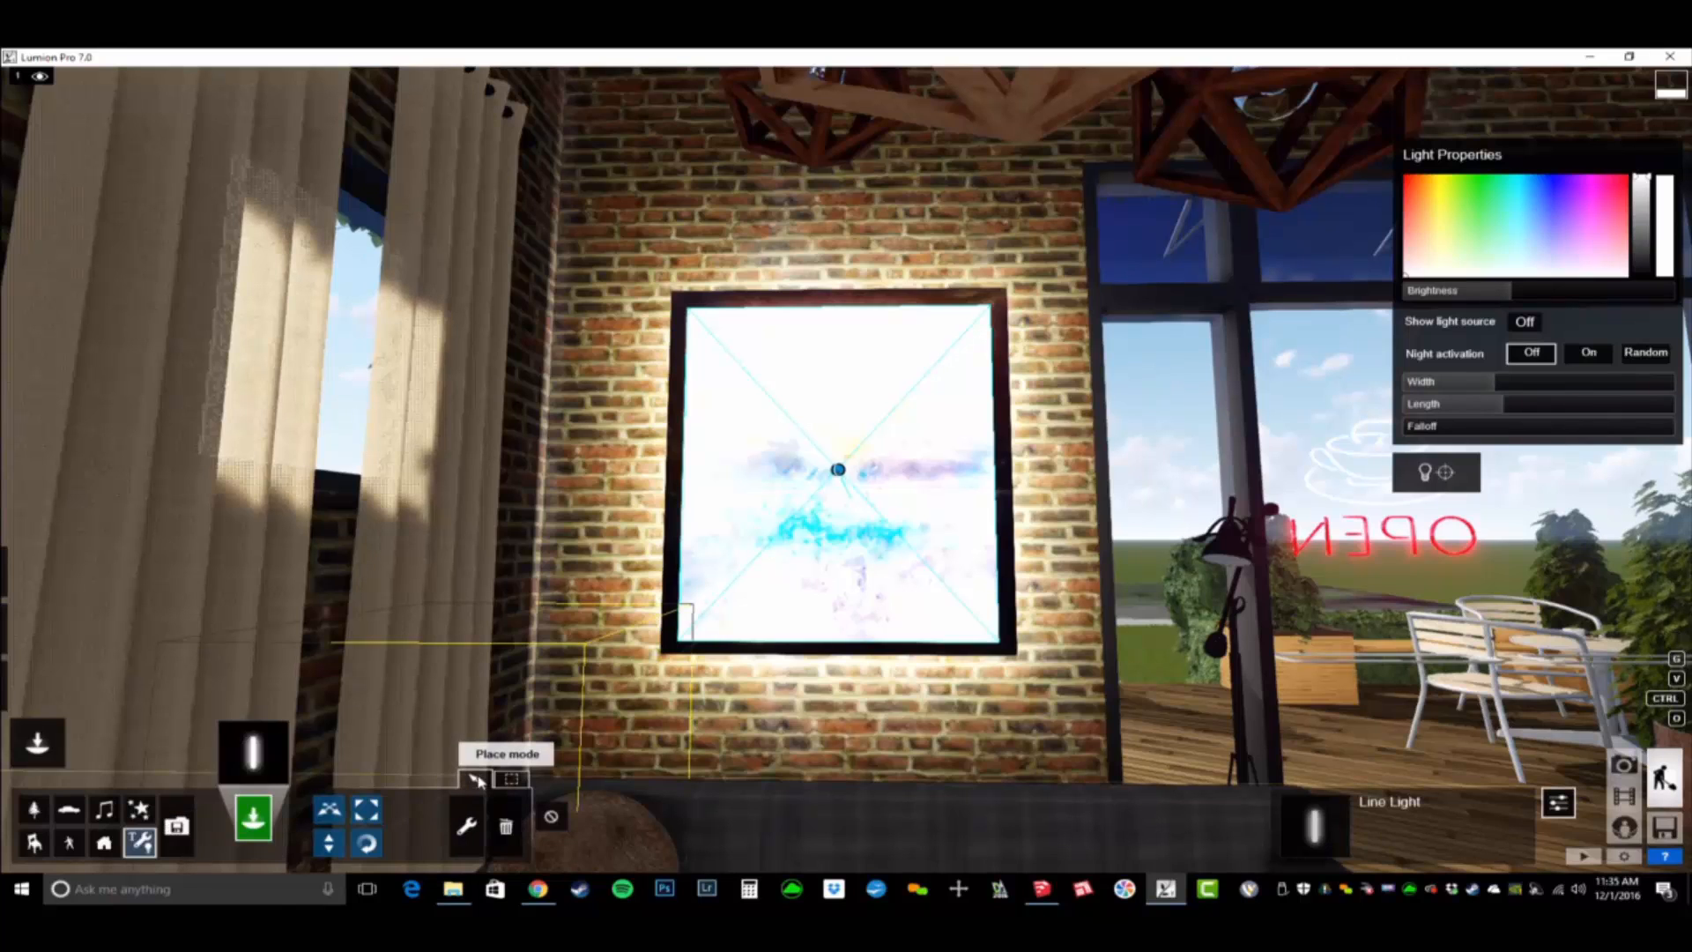
left_click(513, 782)
left_click(328, 810)
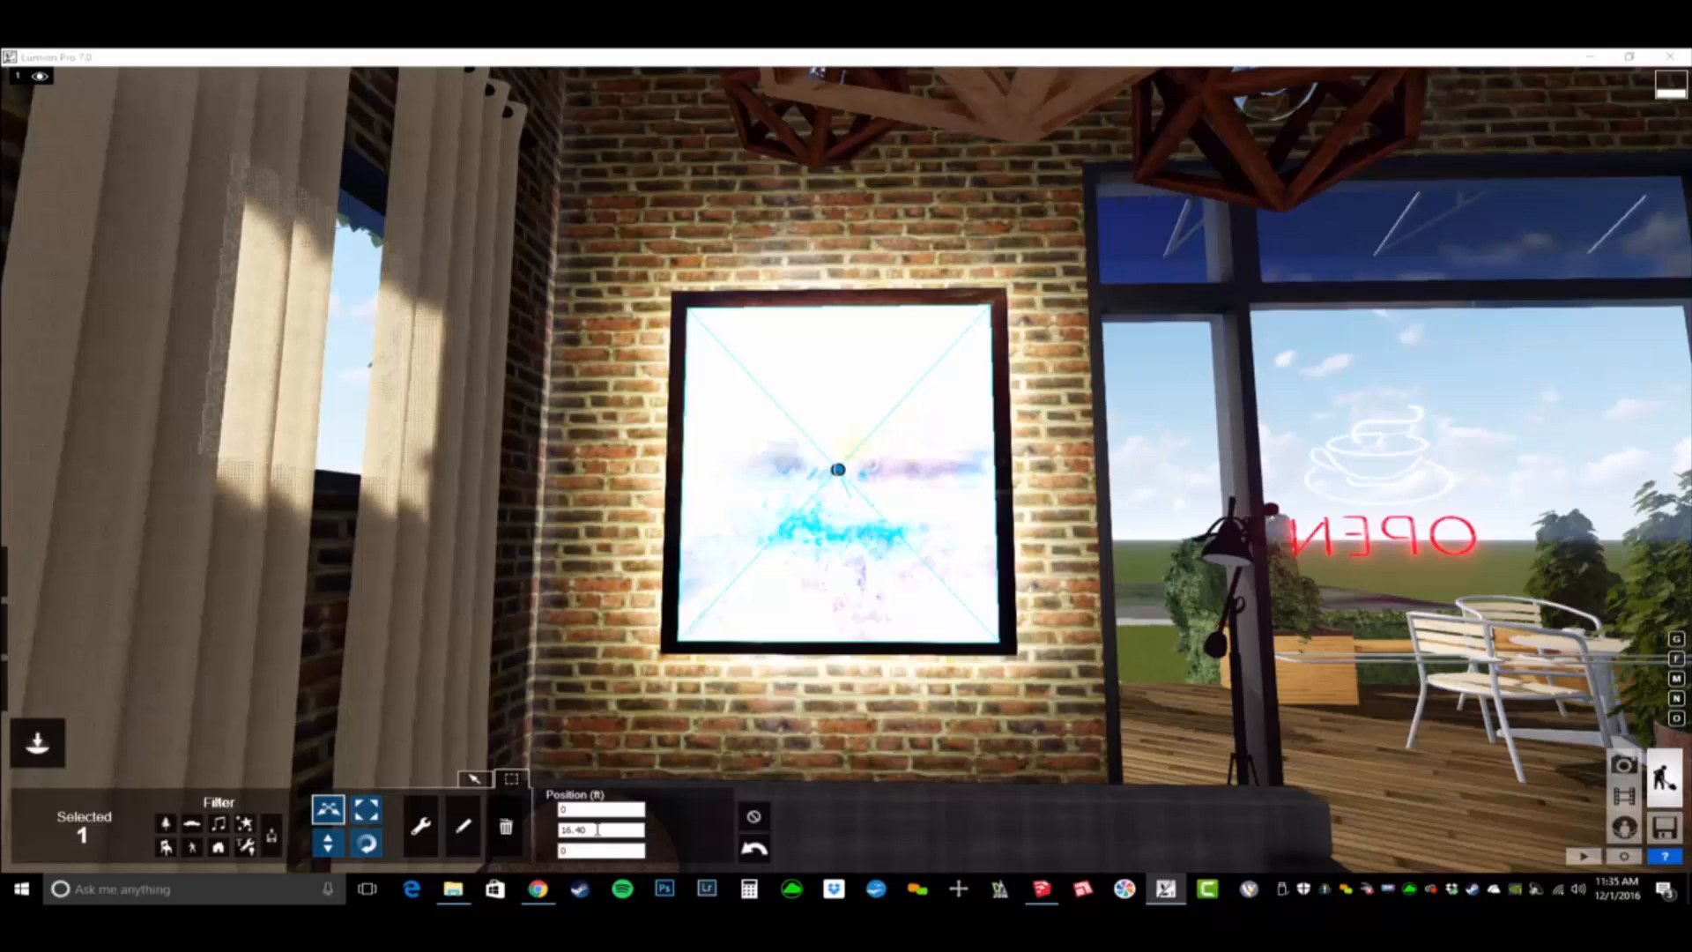
left_click(752, 818)
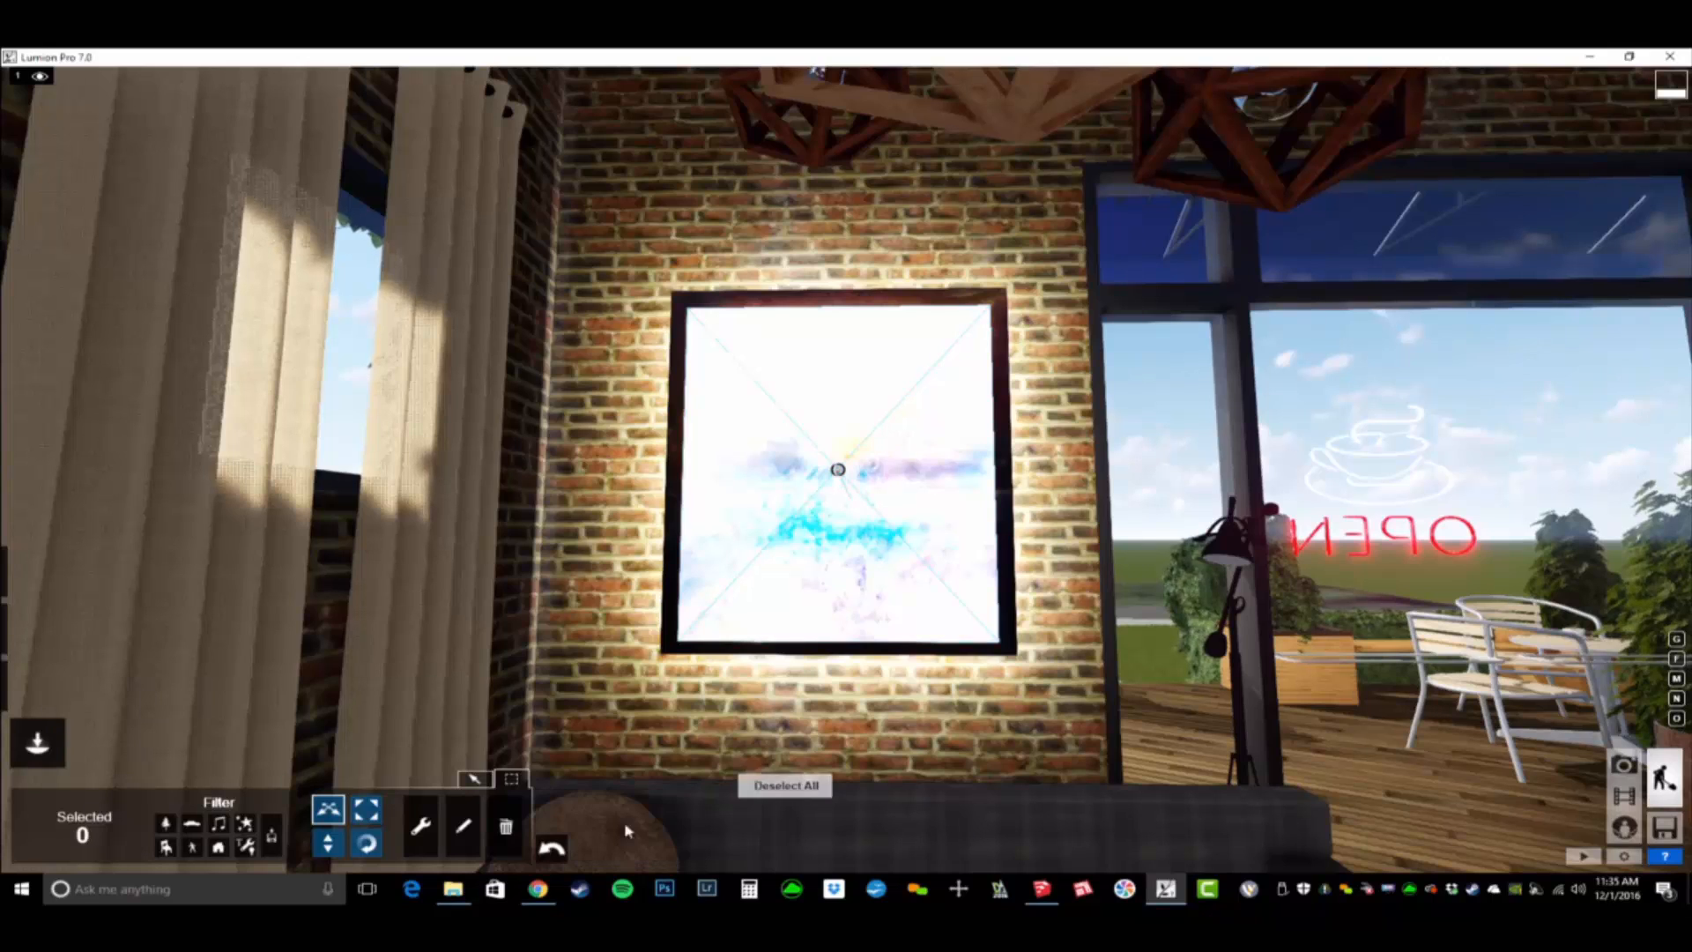
left_click(838, 471)
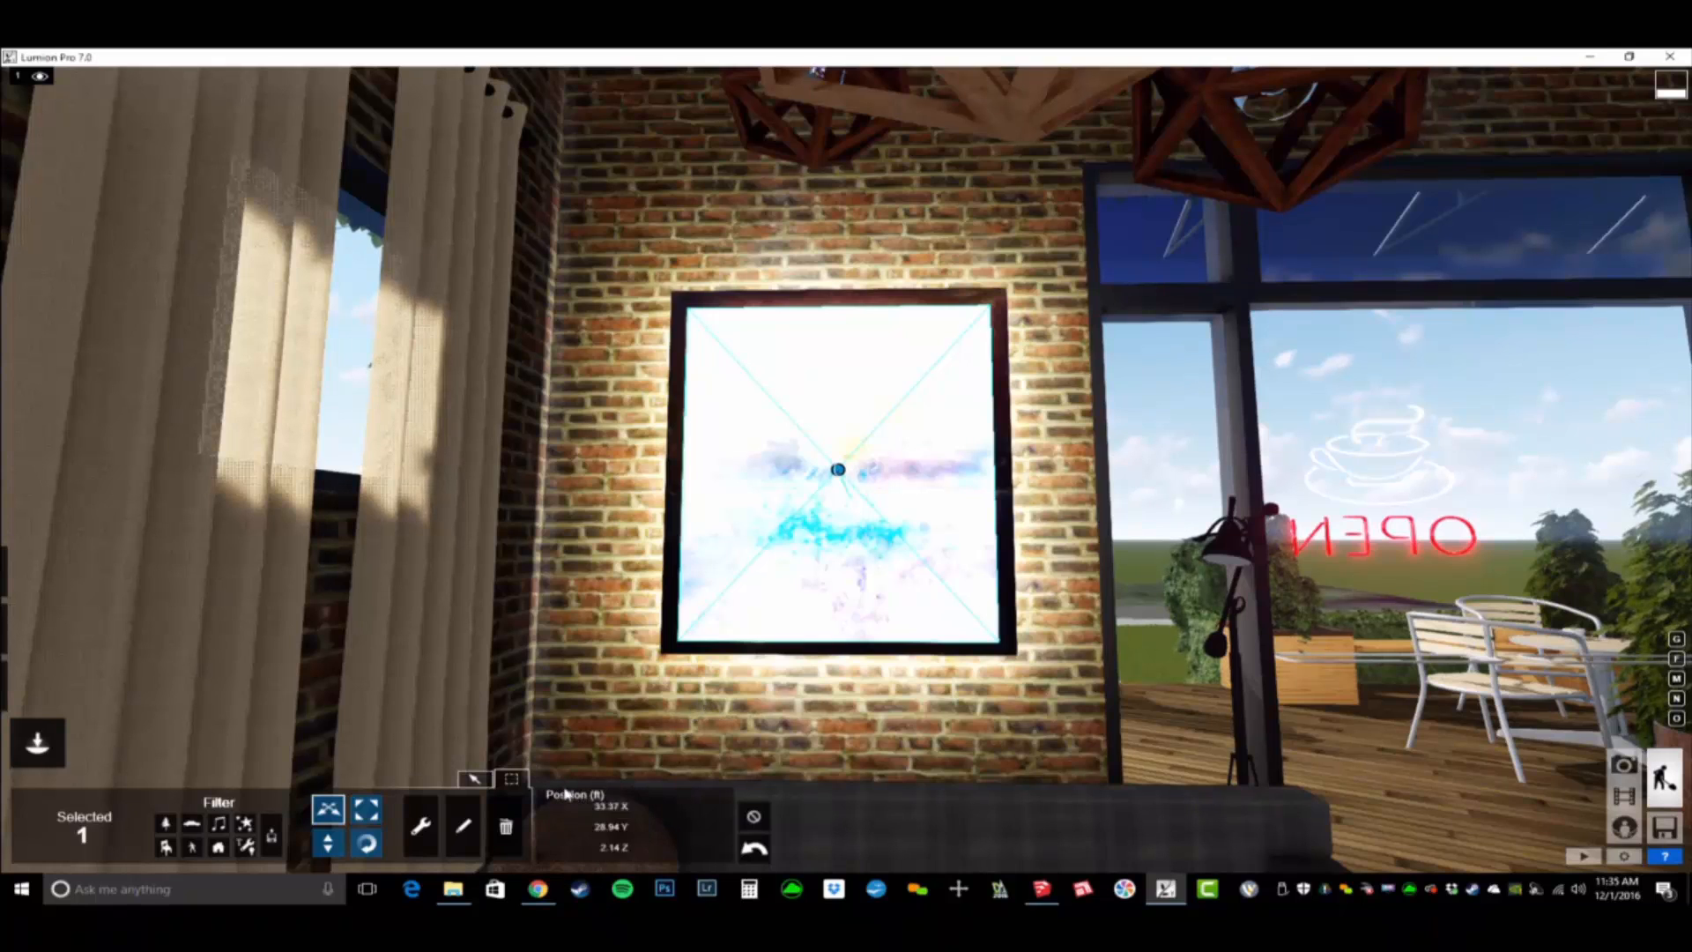
mouse_move(631, 813)
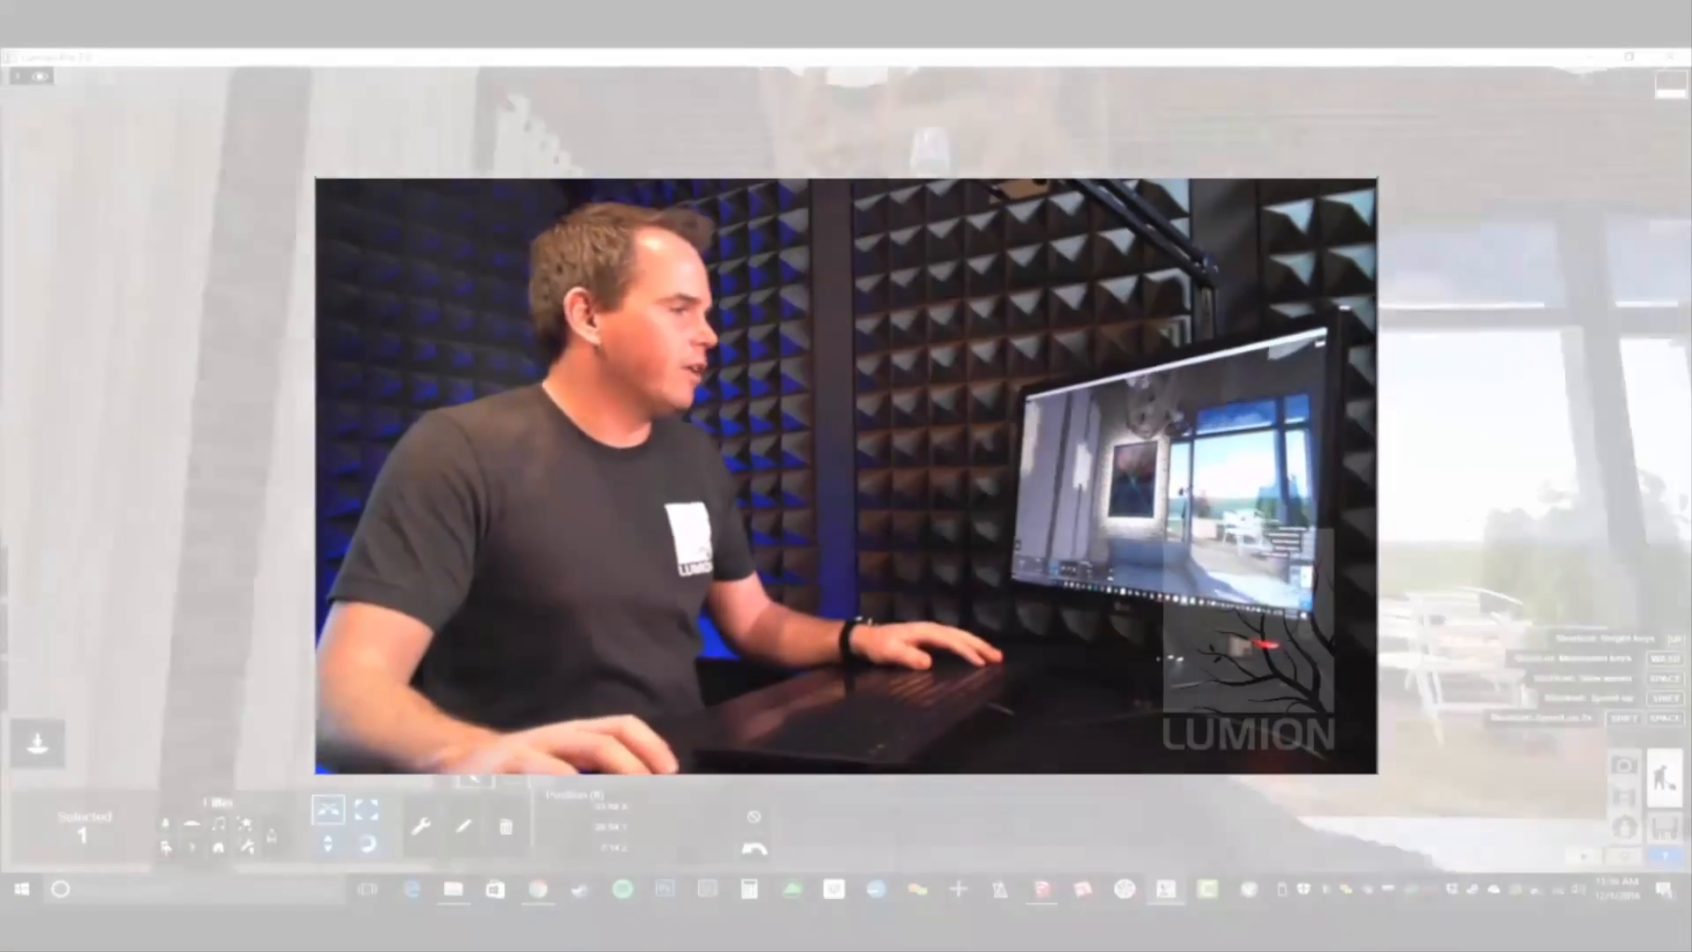
- Tint the line light warm yellow and increase its brightness slightly and its falloff
left_click(463, 826)
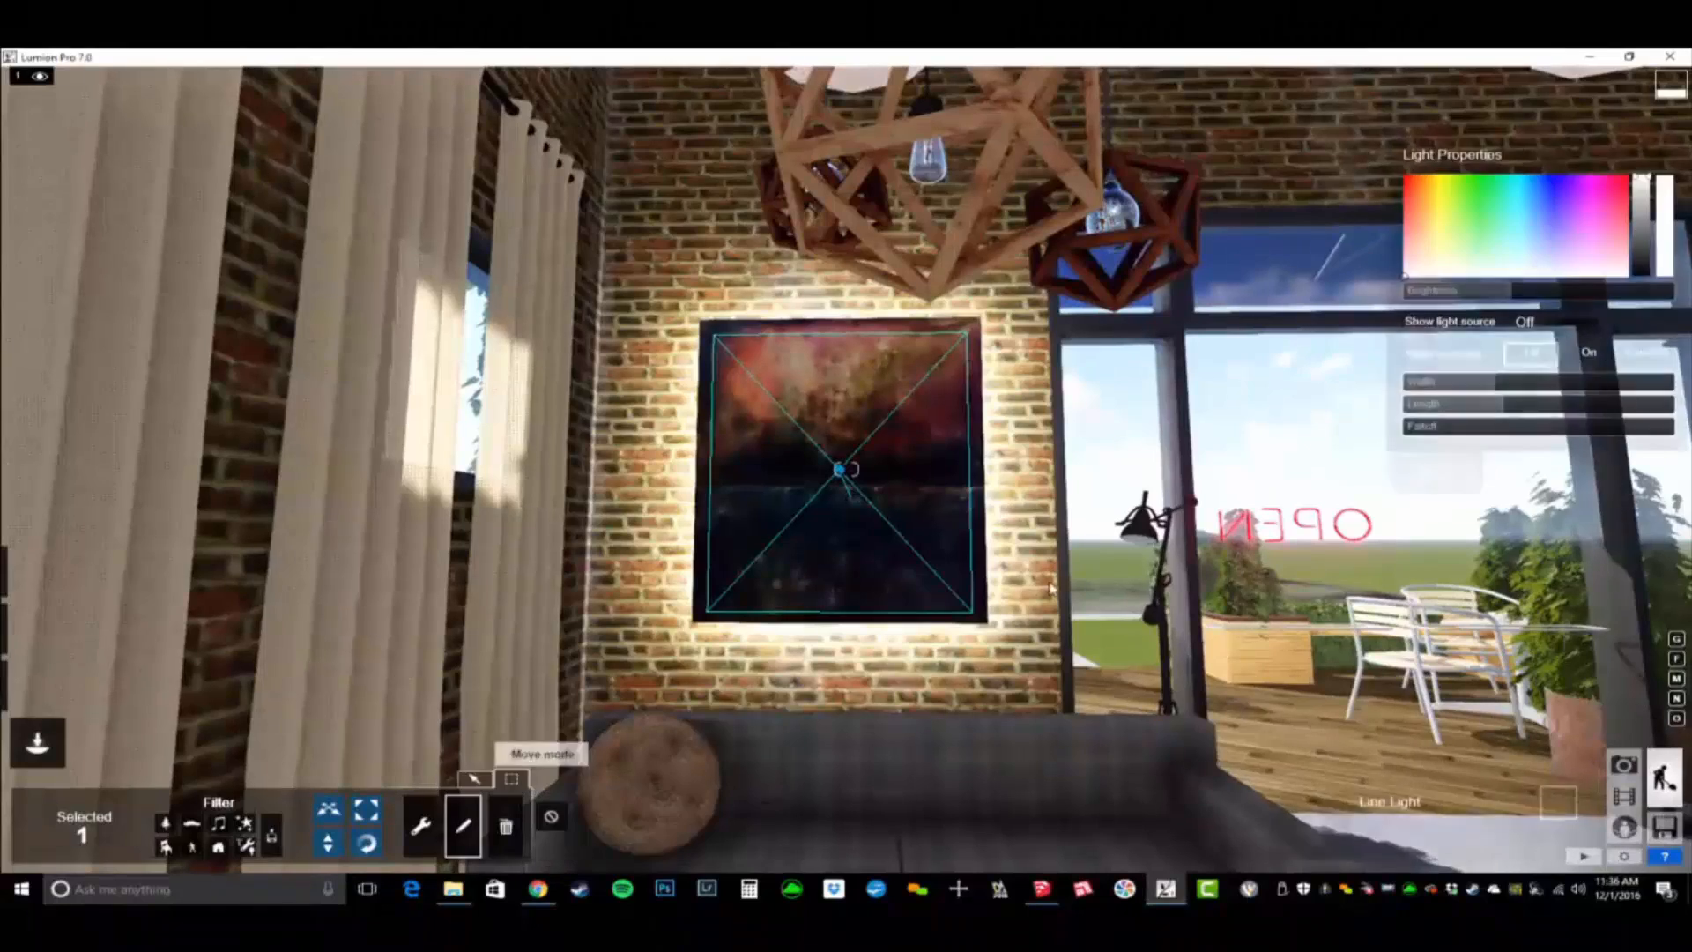
mouse_move(1524, 291)
left_mouse_down()
mouse_move(1591, 295)
mouse_move(1517, 292)
left_mouse_up()
left_click_drag(1470, 213, 1445, 229)
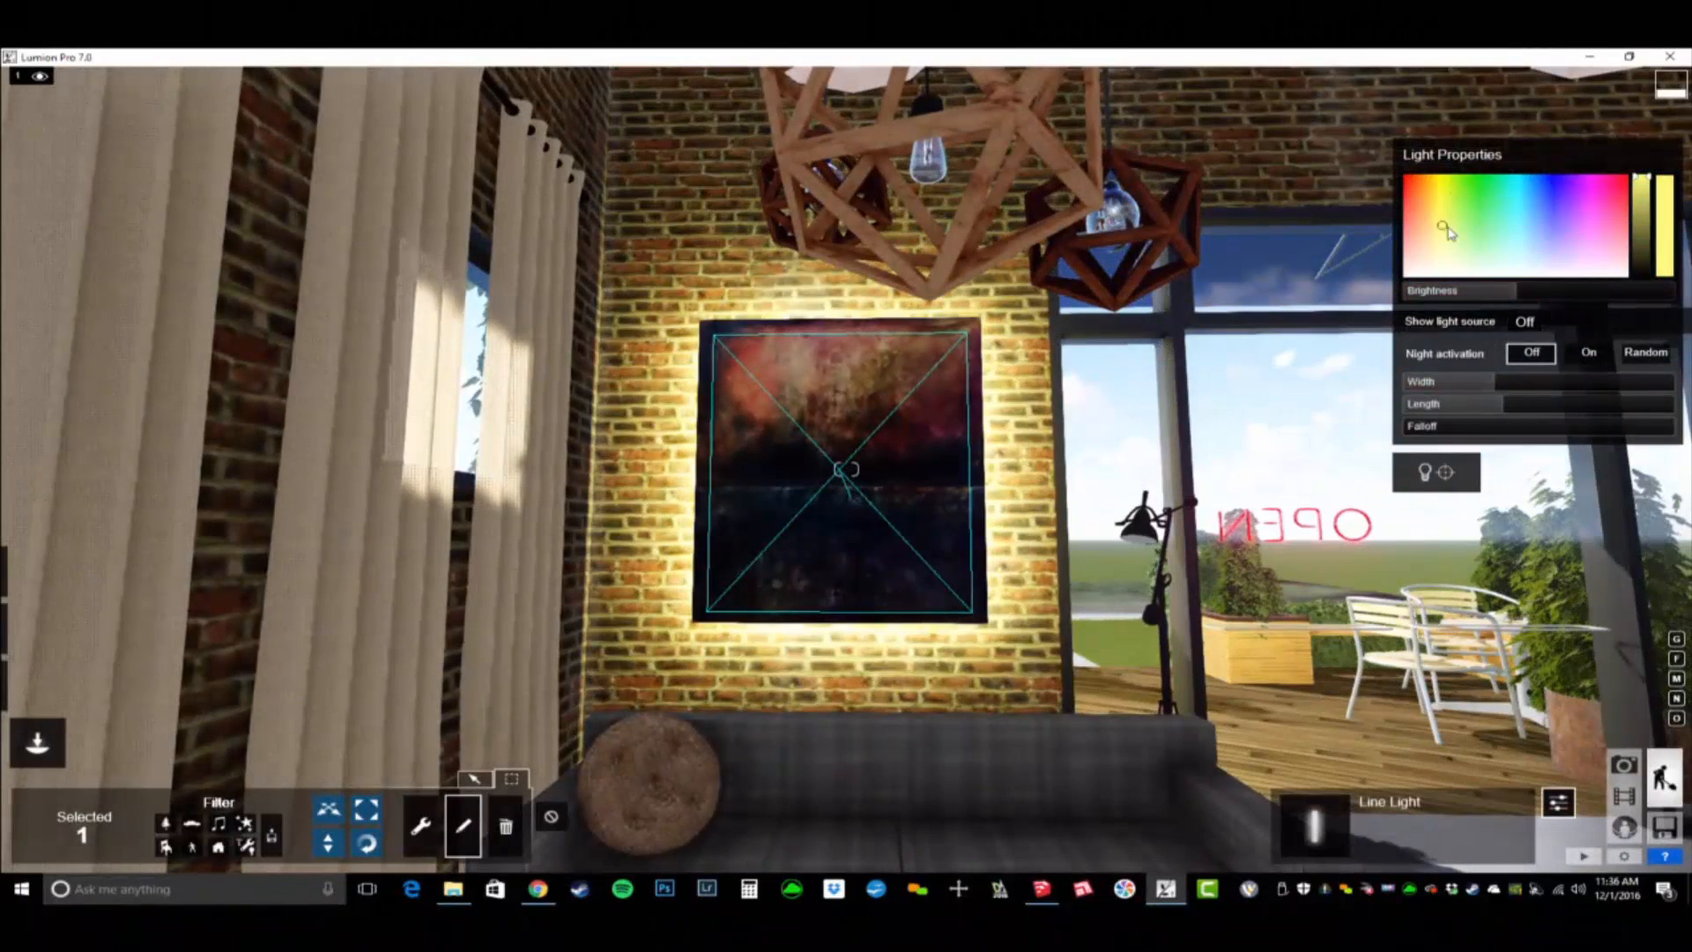
mouse_move(1458, 388)
left_mouse_down()
mouse_move(1533, 388)
mouse_move(1489, 388)
mouse_move(1560, 425)
mouse_move(1518, 423)
mouse_move(1565, 428)
mouse_move(1542, 429)
left_mouse_up()
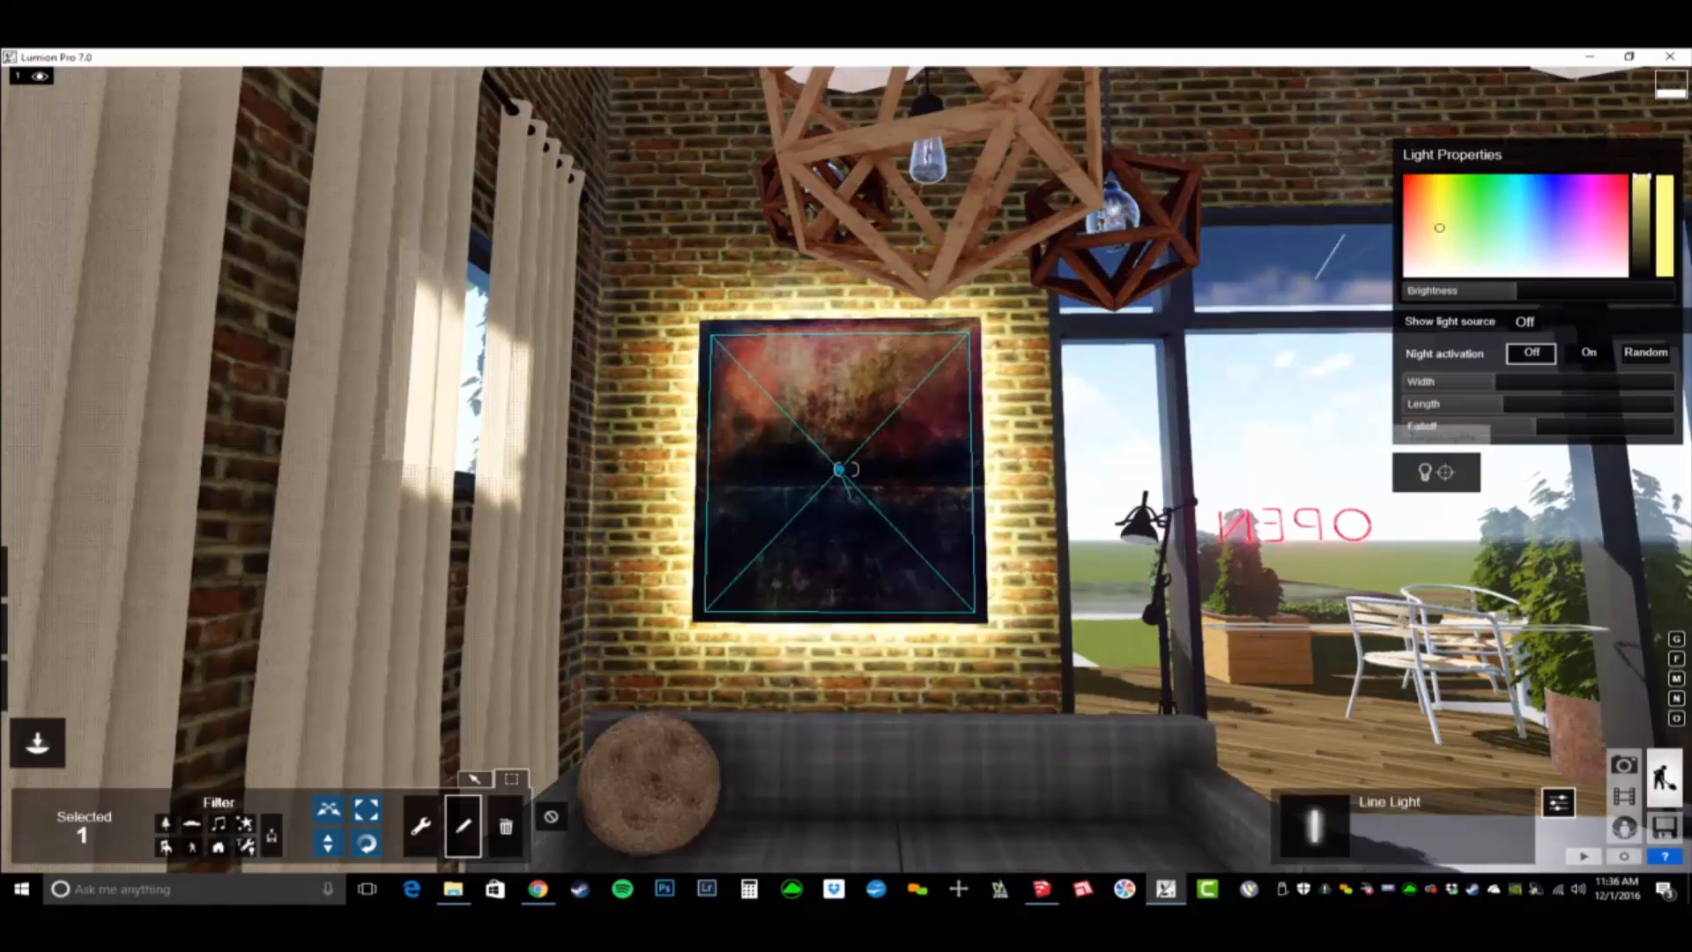
right_click_drag(1304, 476, 1304, 546)
key("s")
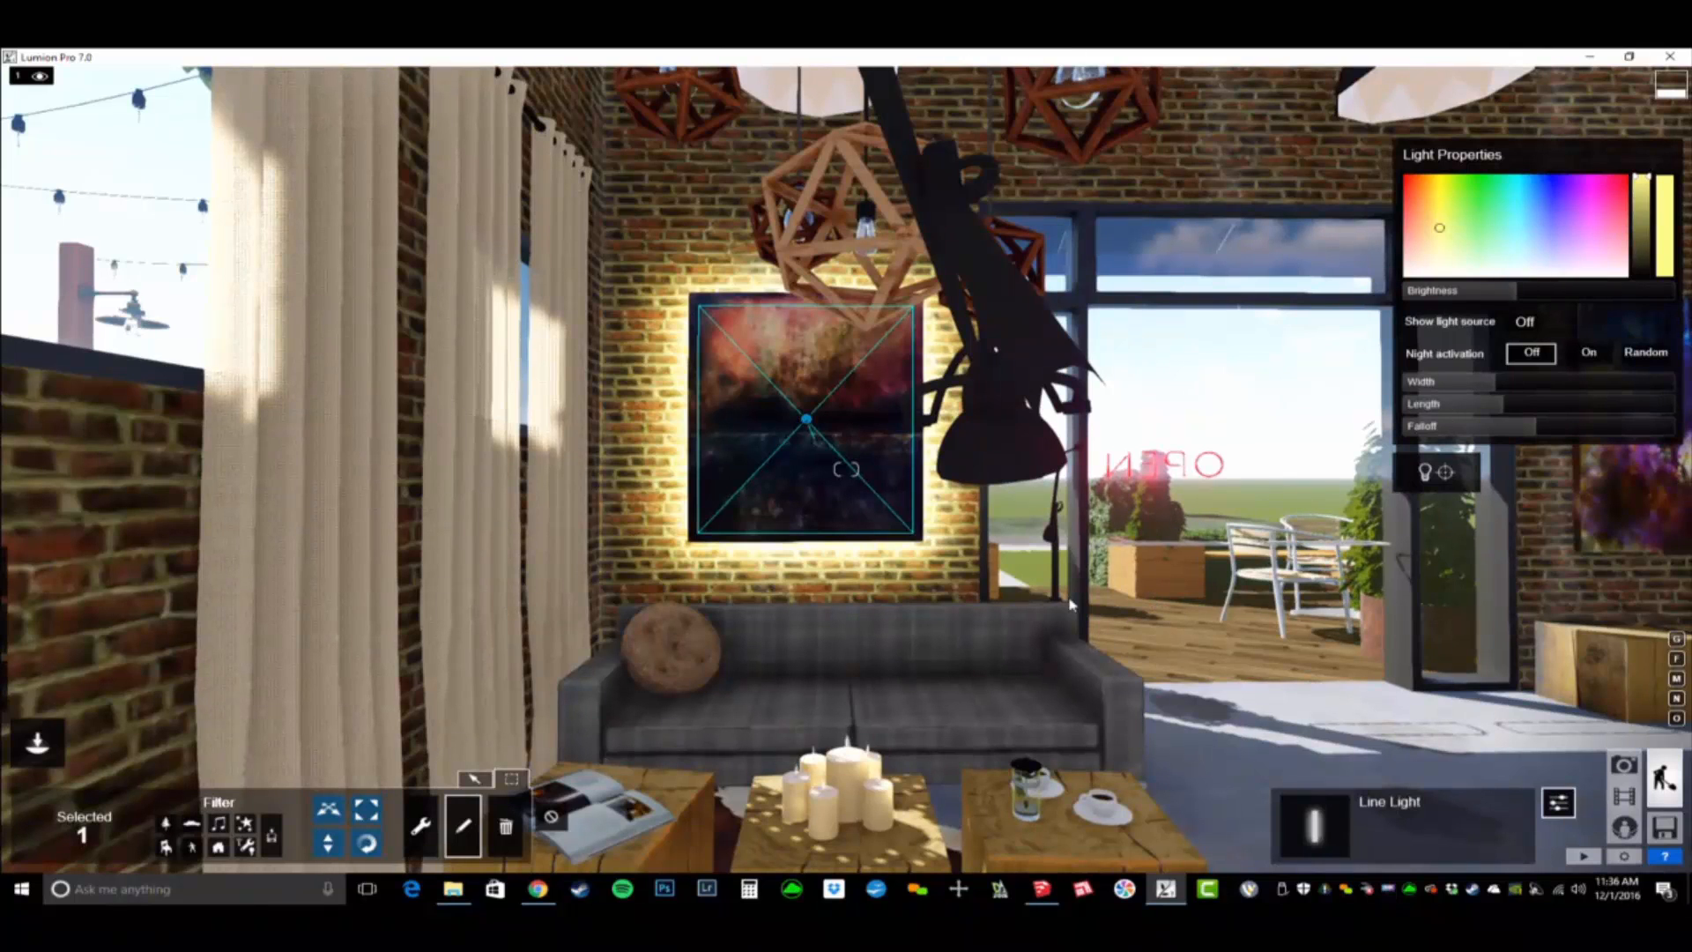
- Merge models from BD_BLVD Coffee Shop - Objects.ls7, replacing the nature, lights and model library objects and adding the imported ones
left_click(1663, 830)
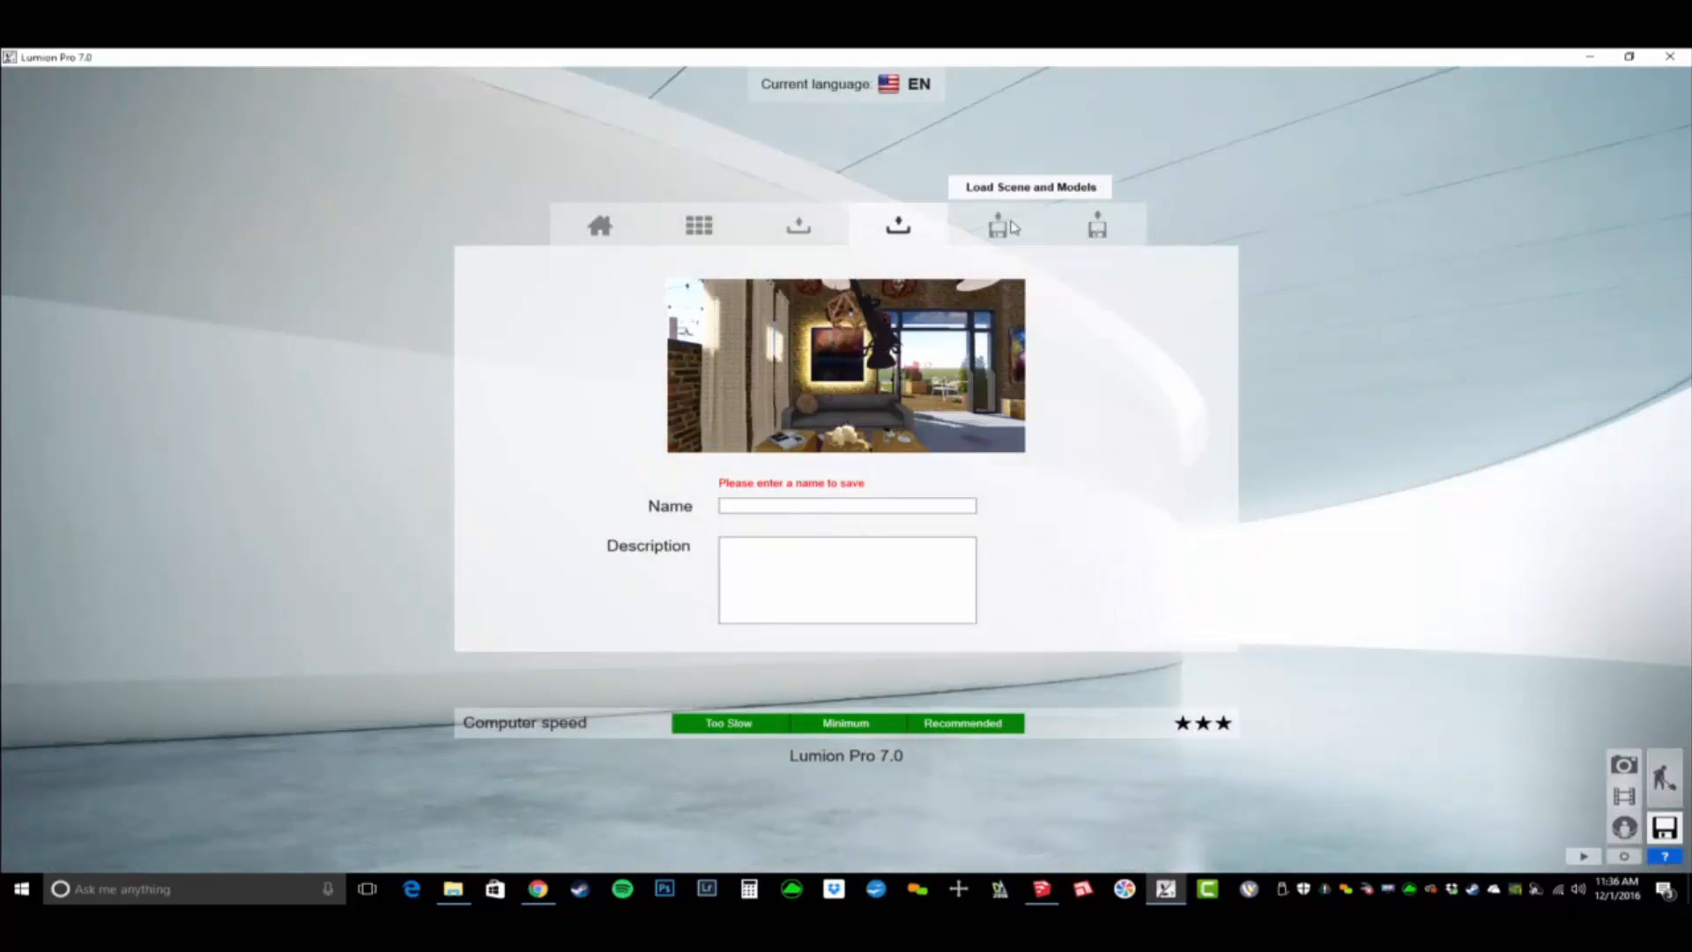
left_click(998, 227)
left_click(929, 337)
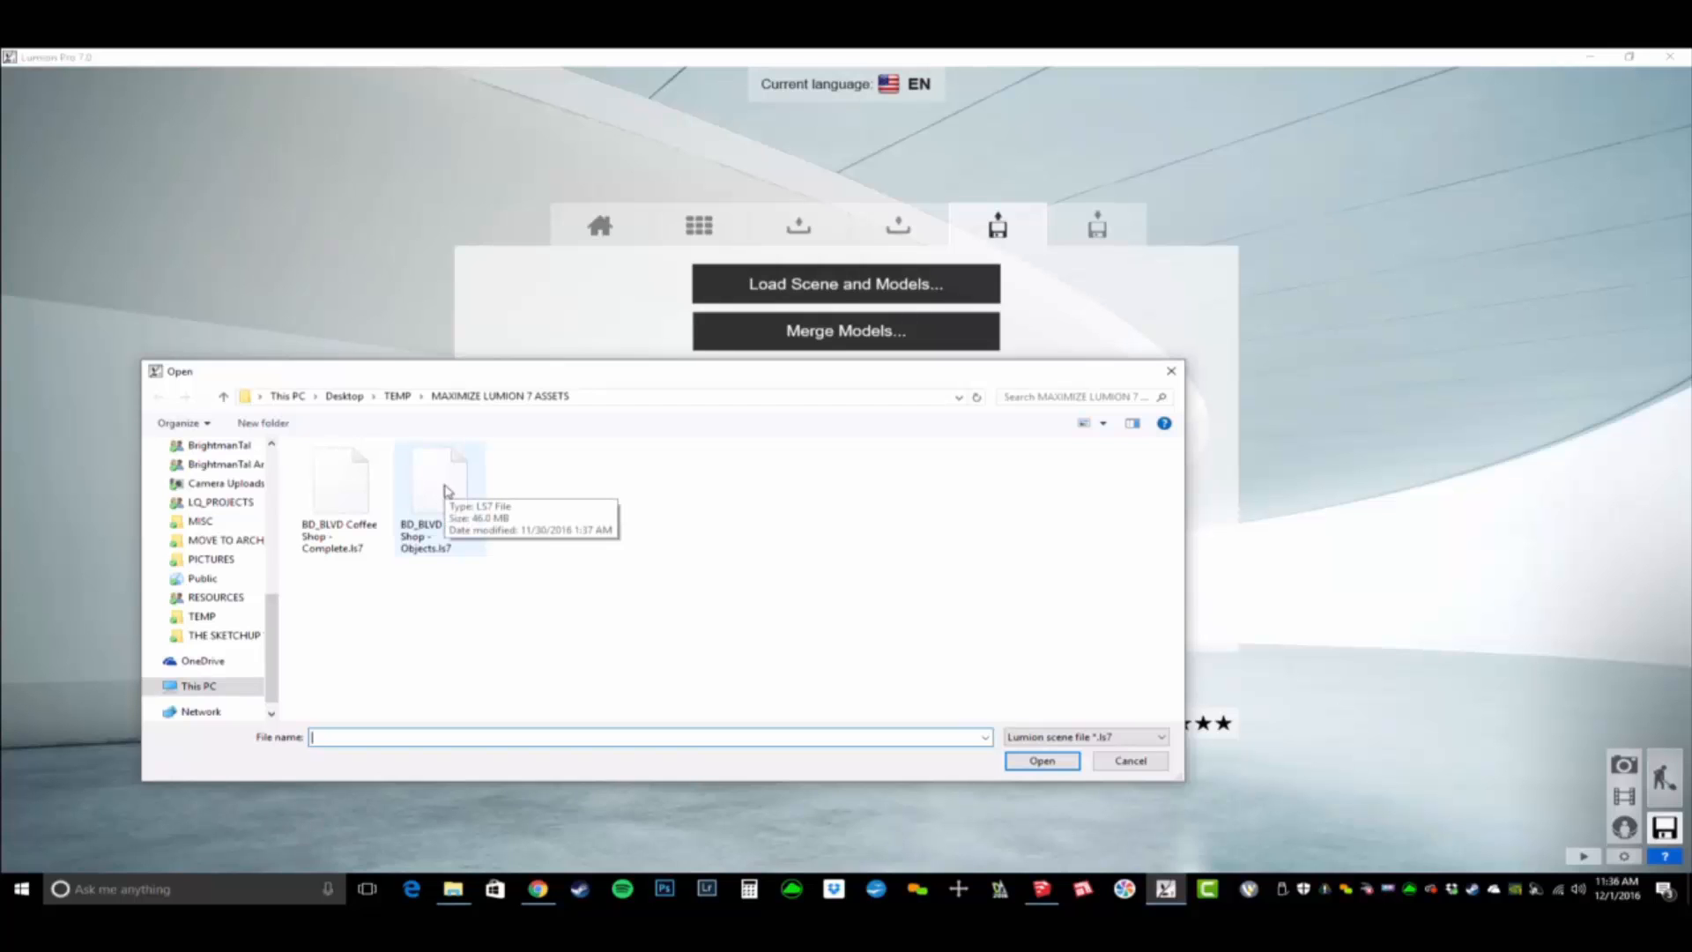
double_click(448, 491)
left_click(864, 429)
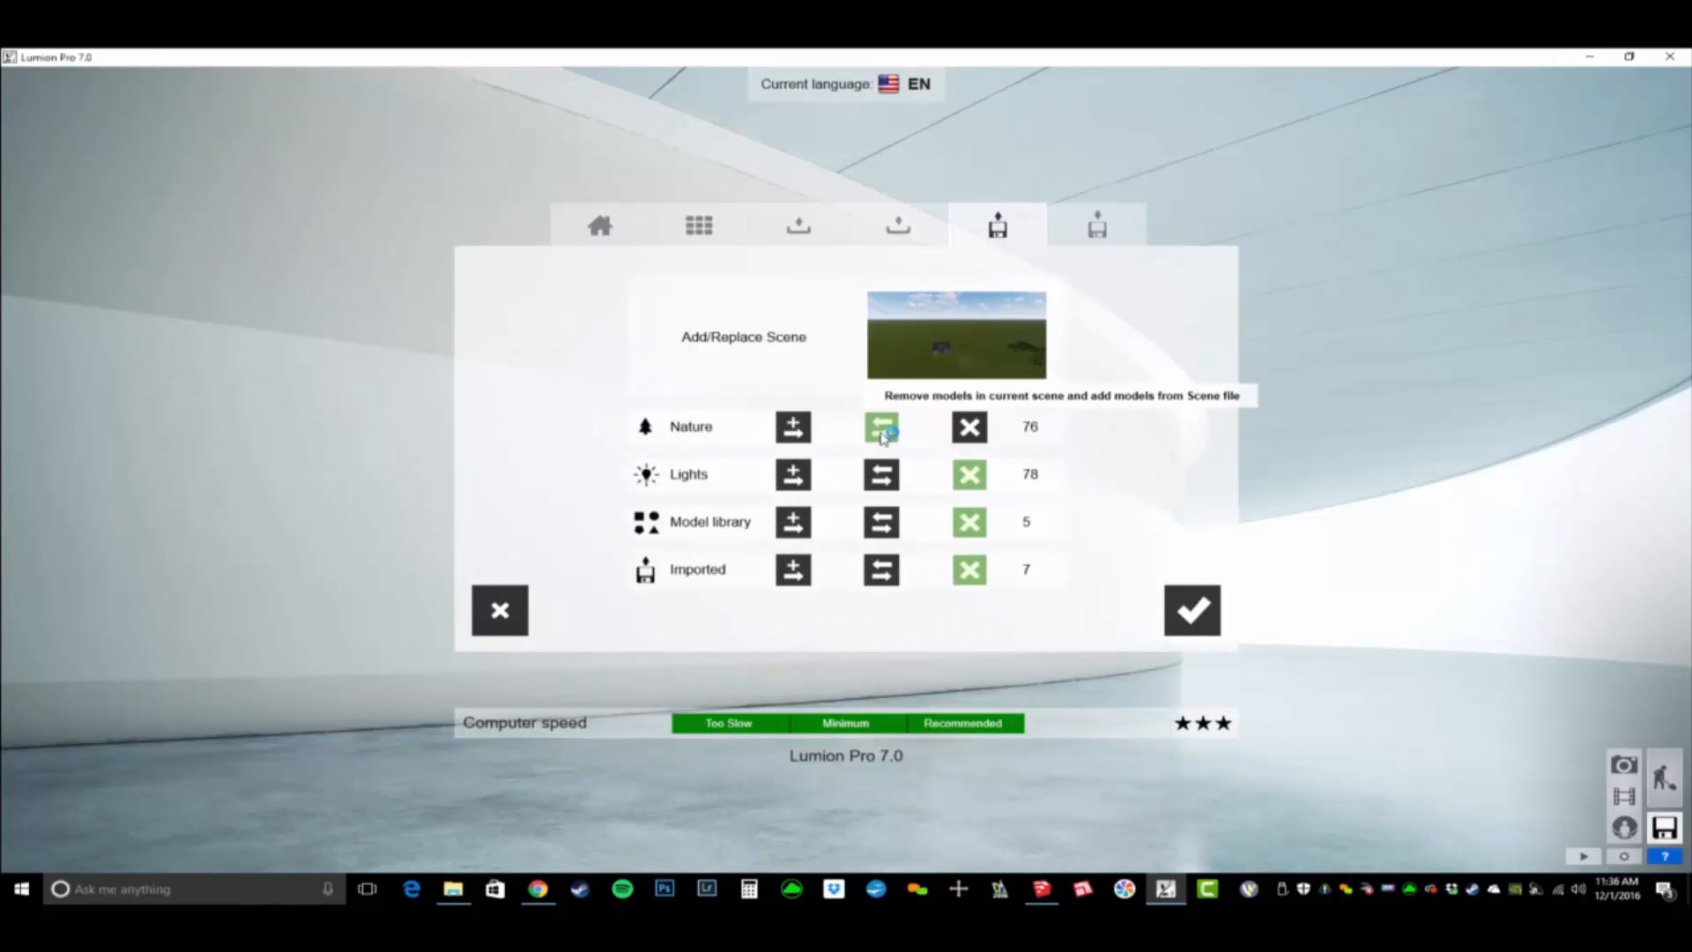
left_click(881, 474)
left_click(881, 521)
left_click(797, 573)
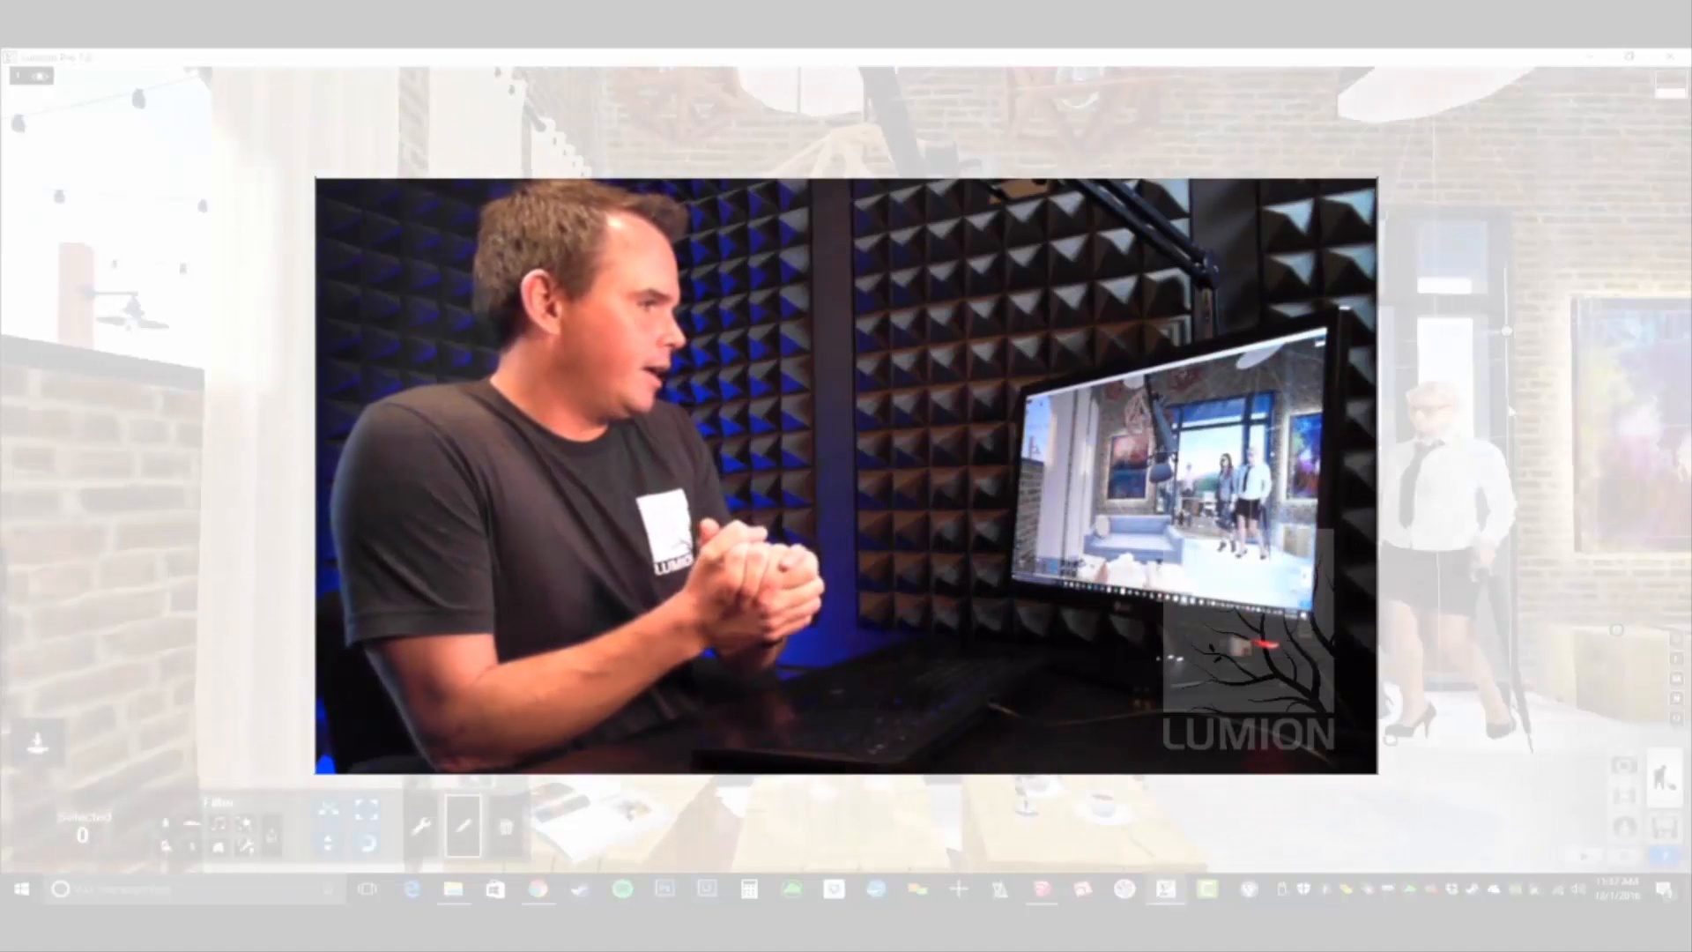
- Examine the merged people, plants and lights from the interior out across the patio to the coffee shop's front entrance
key("d")
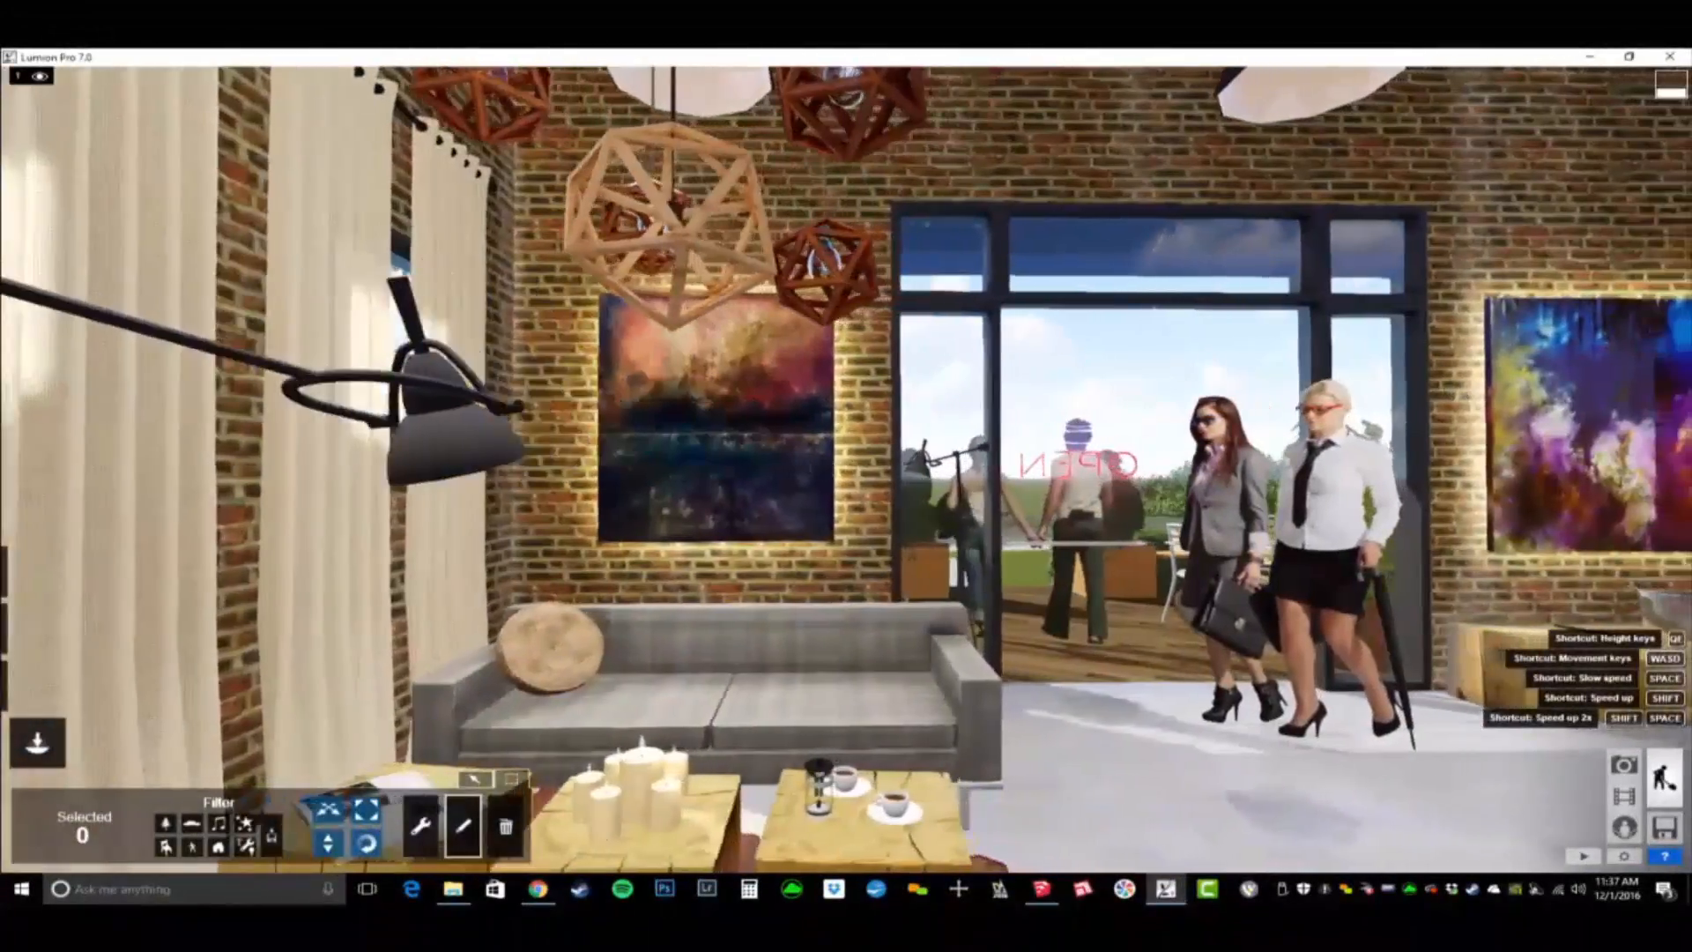
right_click_drag(846, 468, 670, 572)
key("s")
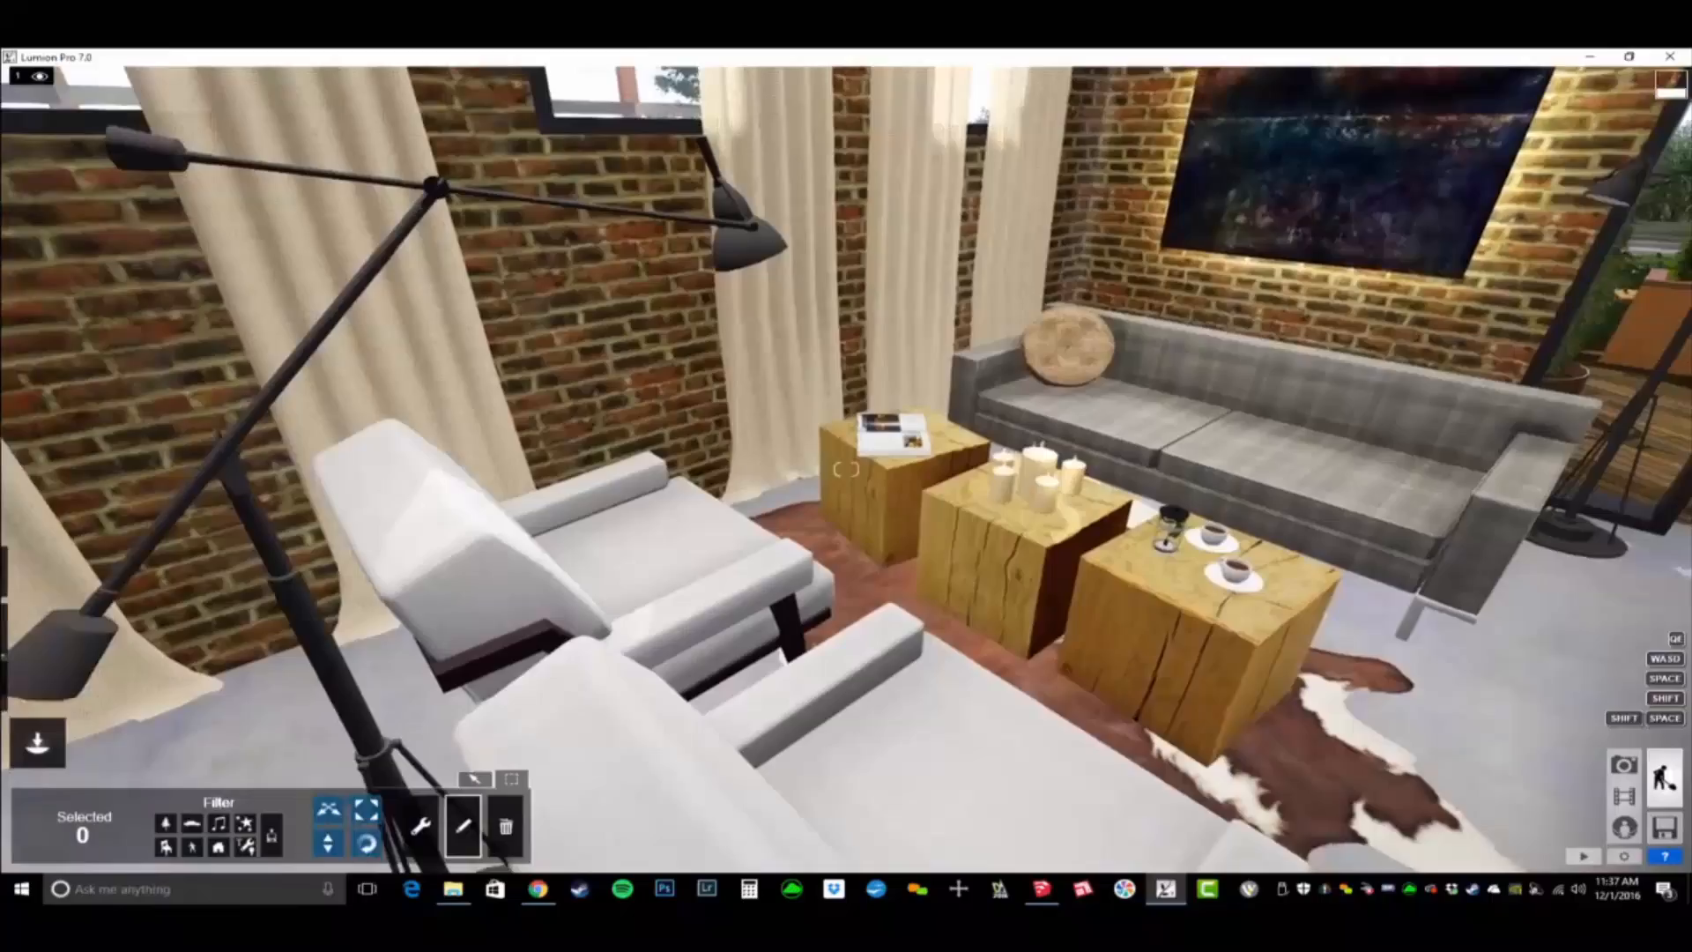
right_click_drag(846, 469, 1631, 359)
key("s")
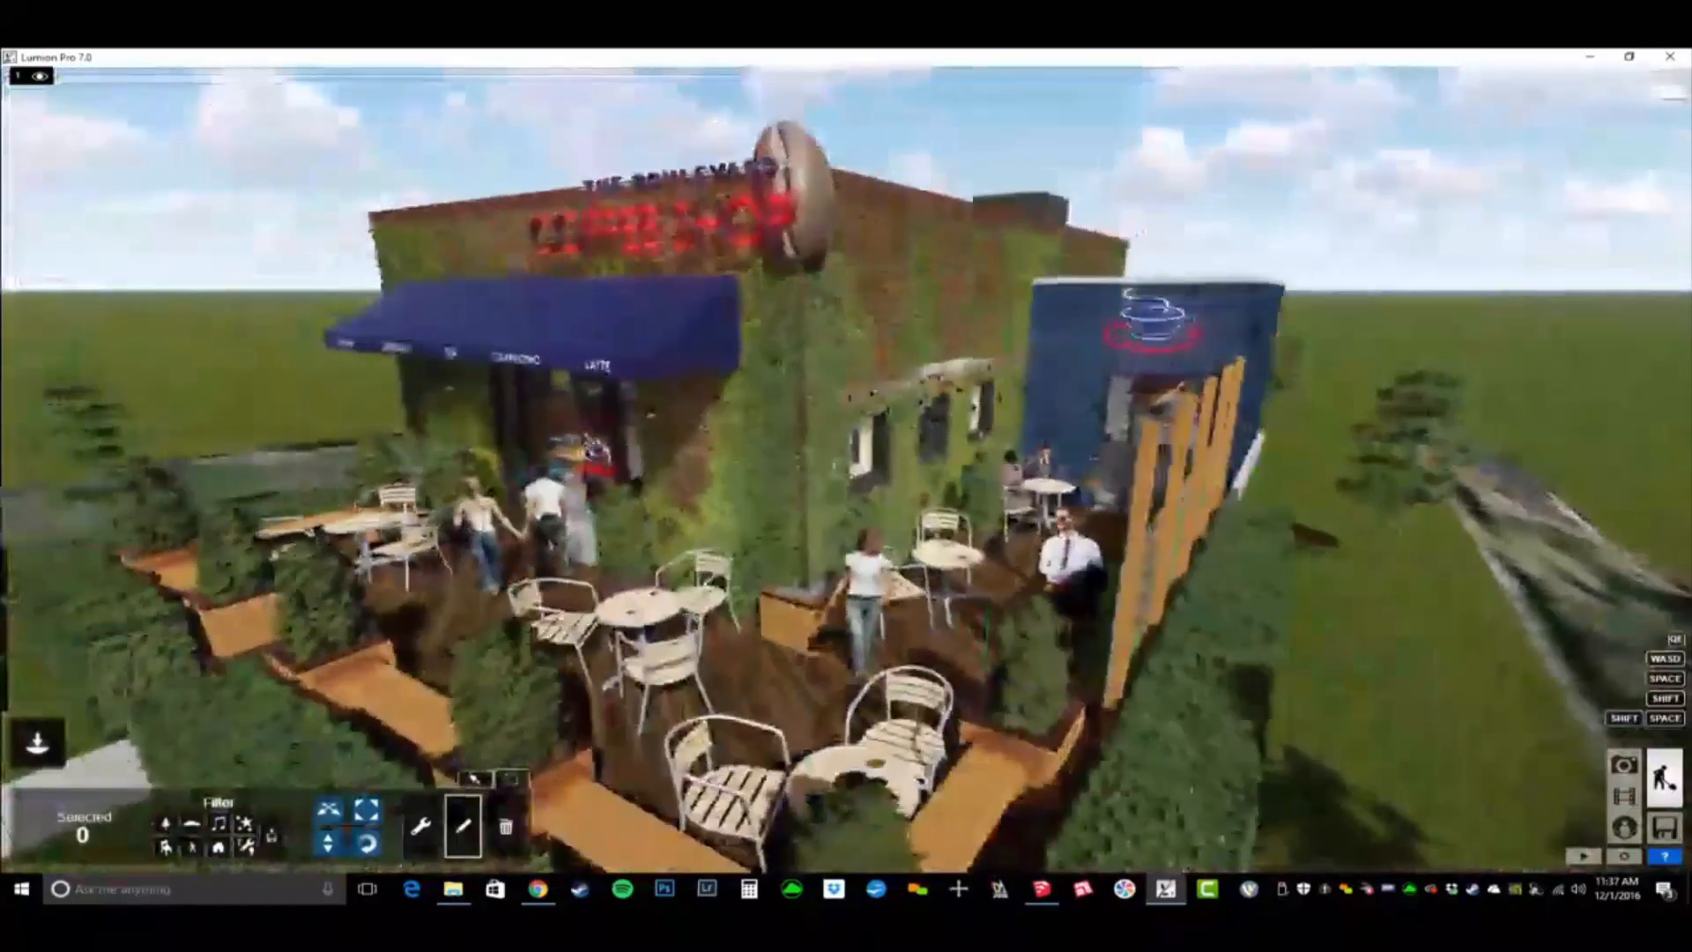
key("a")
key("w")
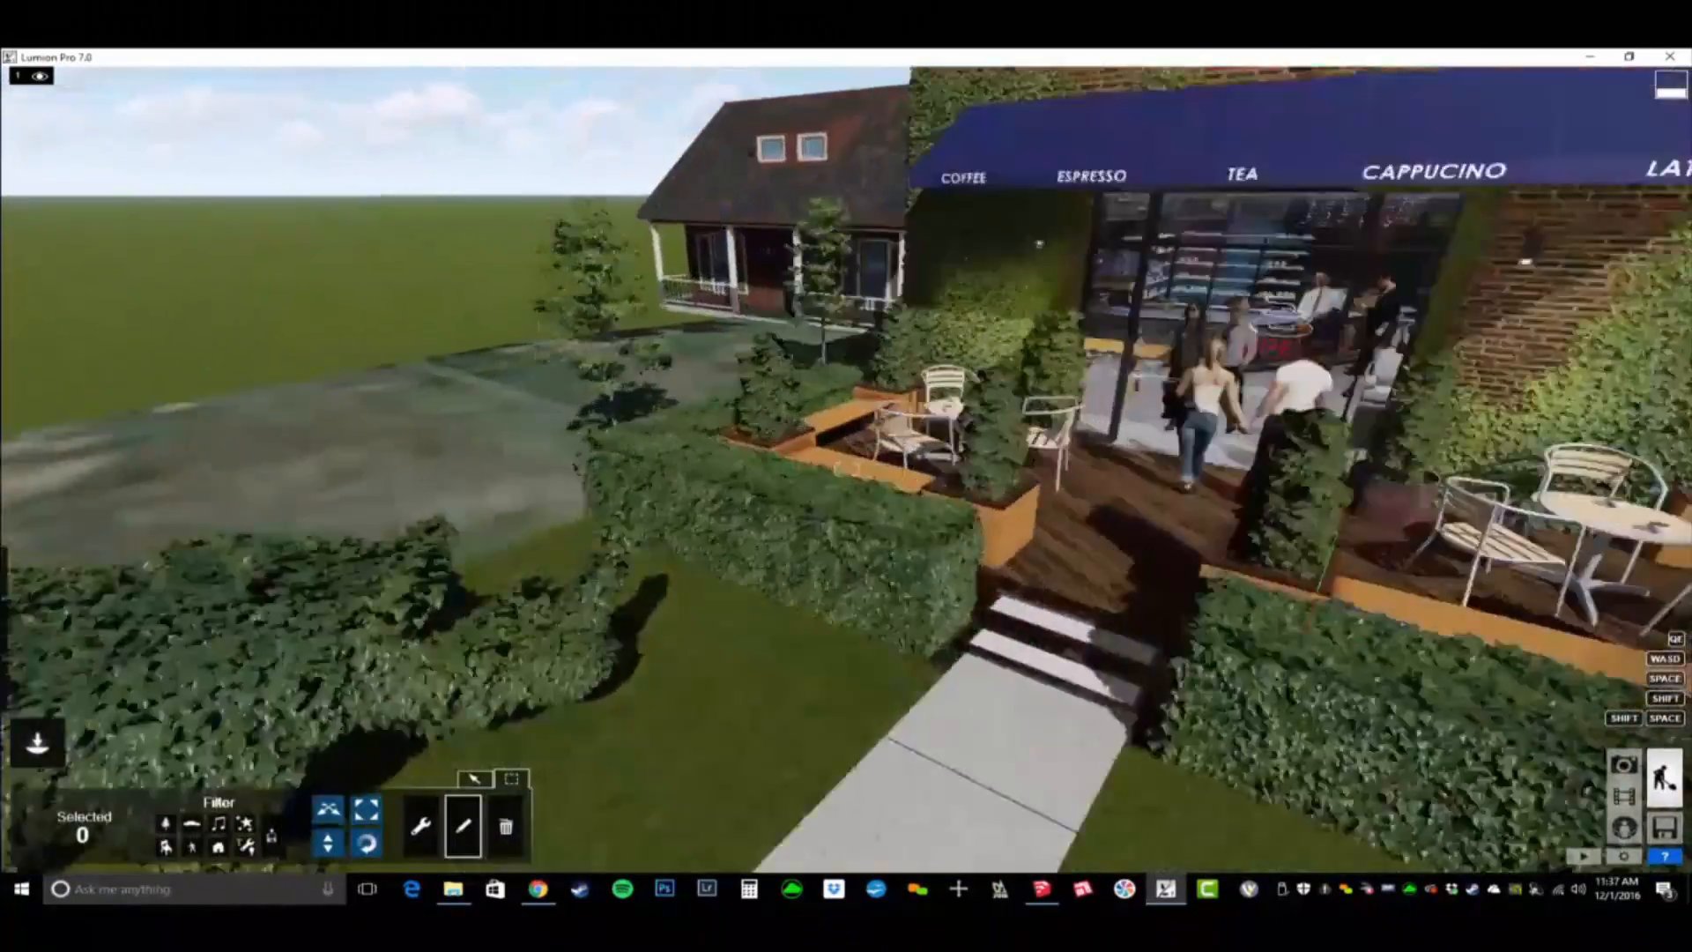
right_click_drag(1163, 494, 1331, 447)
key("w")
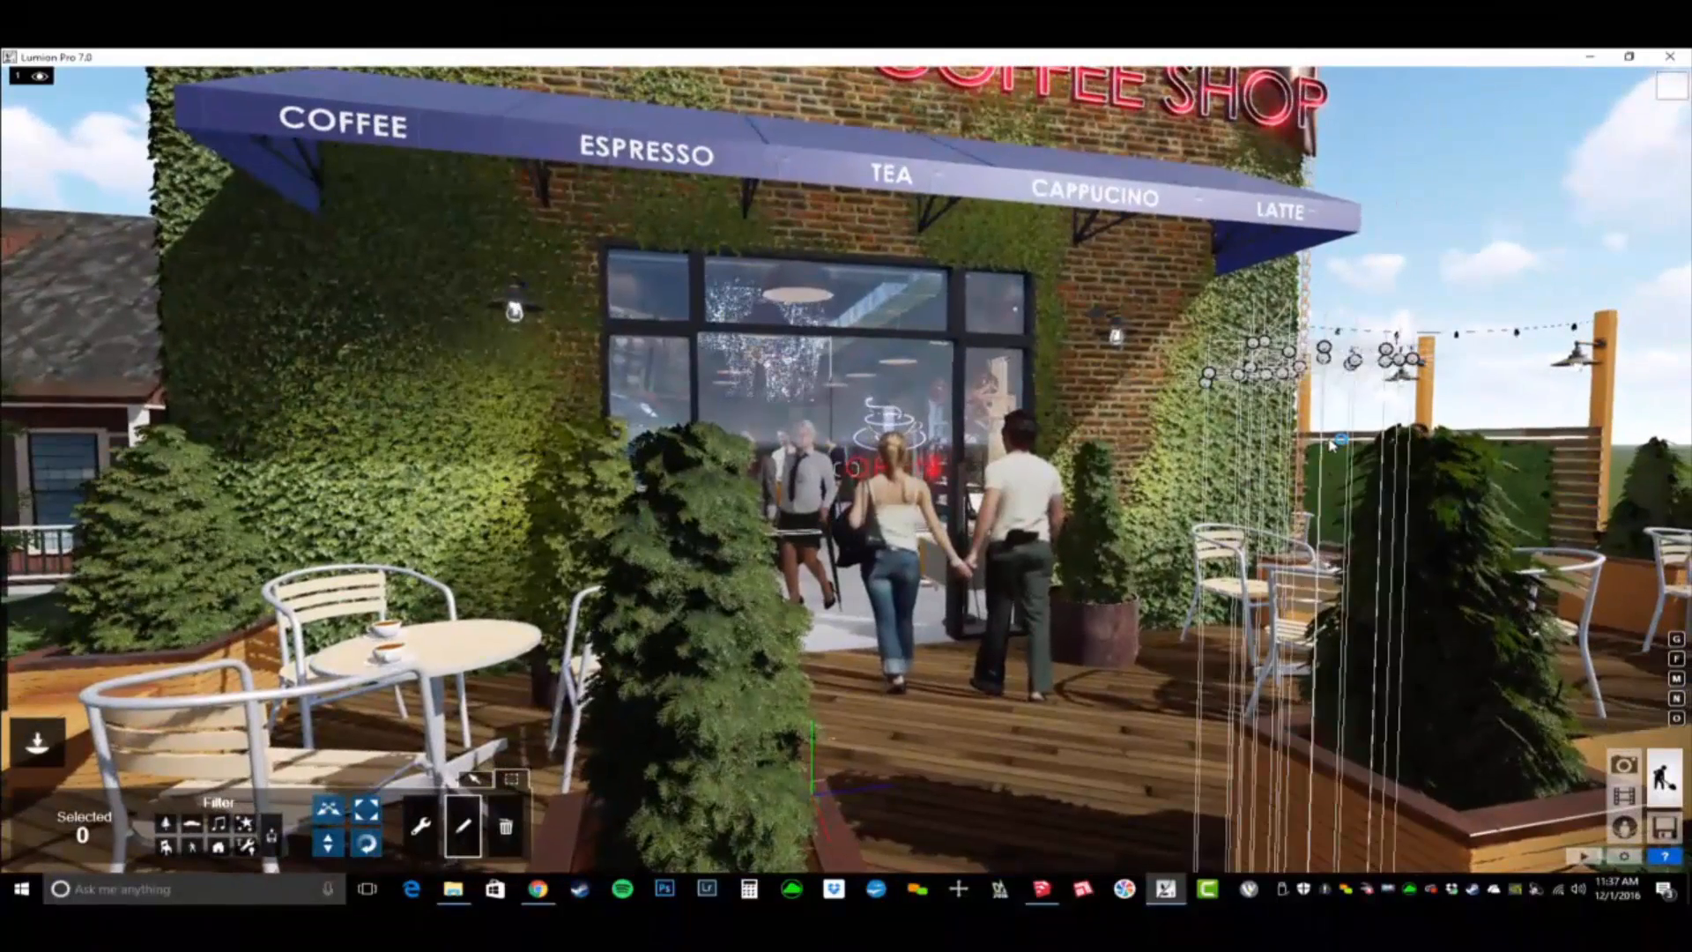
- Frame the coffee shop's front from the lawn, with the walkway leading to the entrance, and store the view as Photo 1
left_click_drag(1196, 565, 985, 529)
left_click_drag(414, 504, 405, 499)
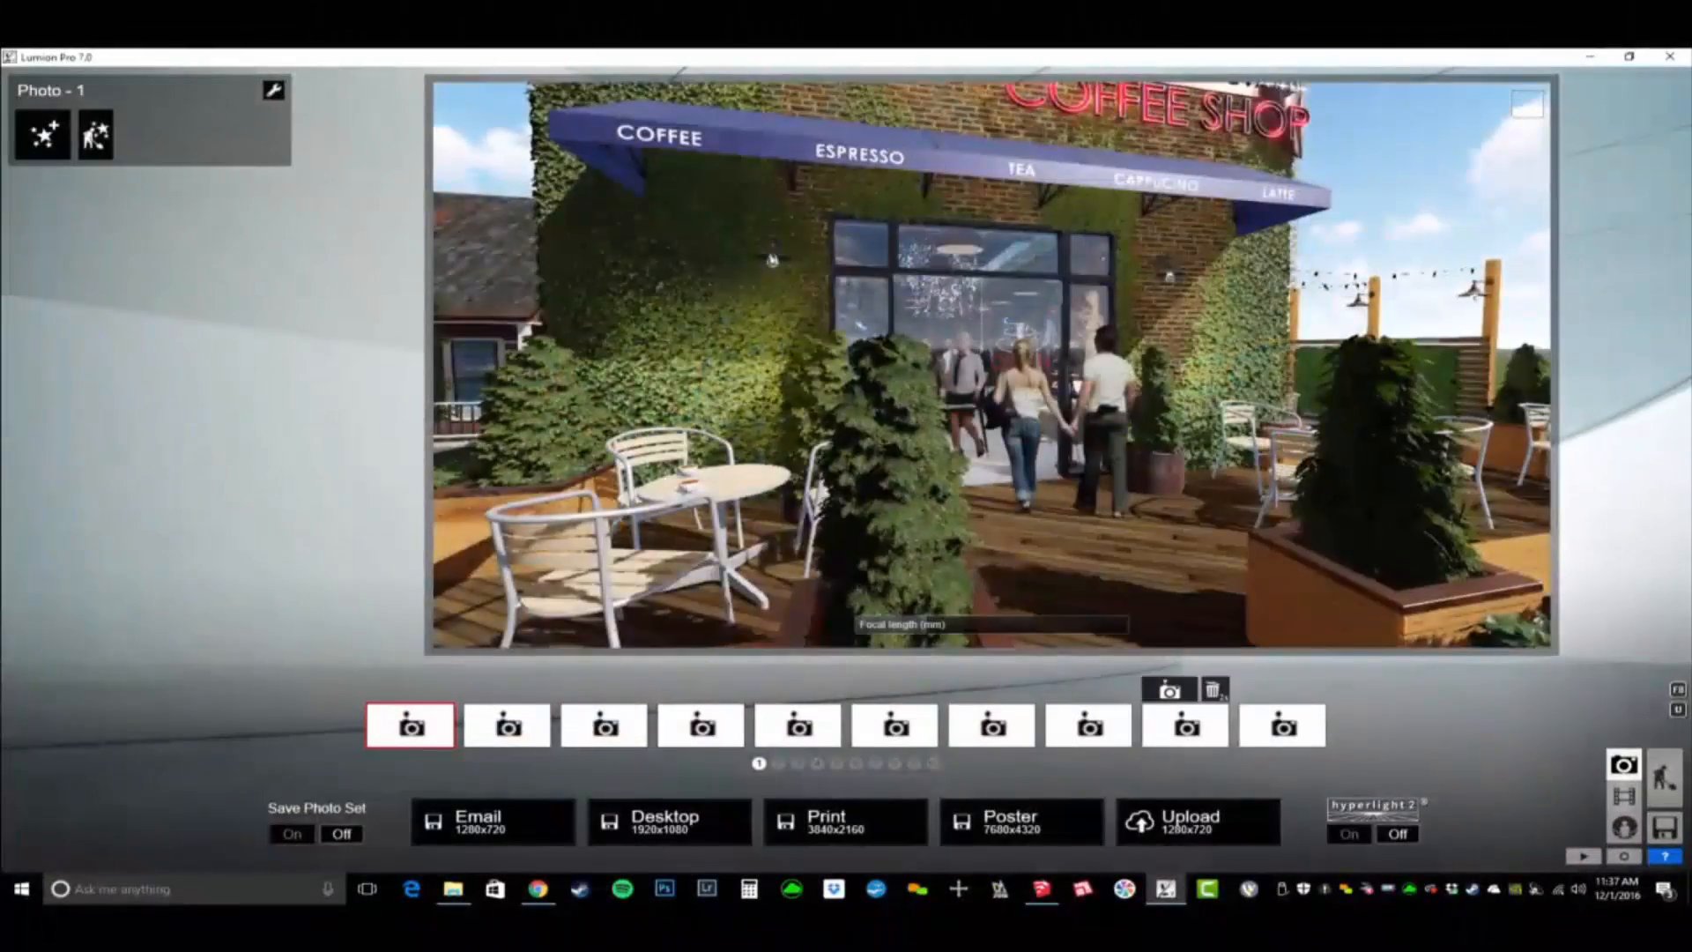
right_click_drag(859, 324, 986, 364)
key("d")
key("s")
key("s")
key("w")
key("s")
key("s")
key("e")
key("d")
key("q")
key("a")
key("a")
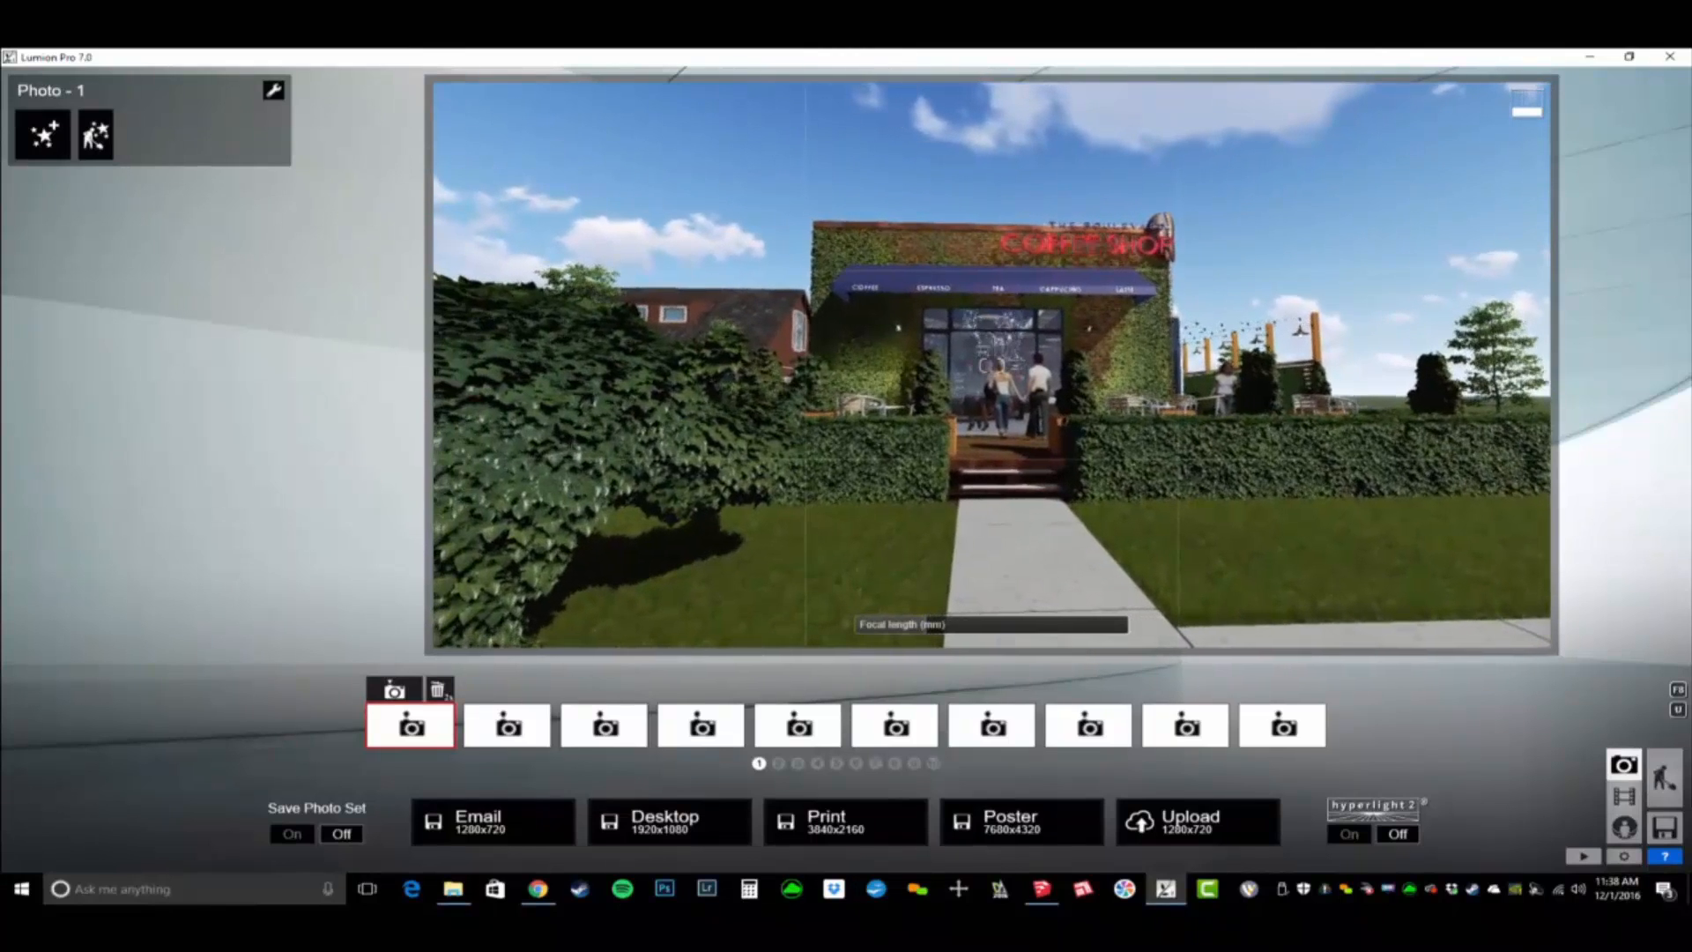
left_click(398, 692)
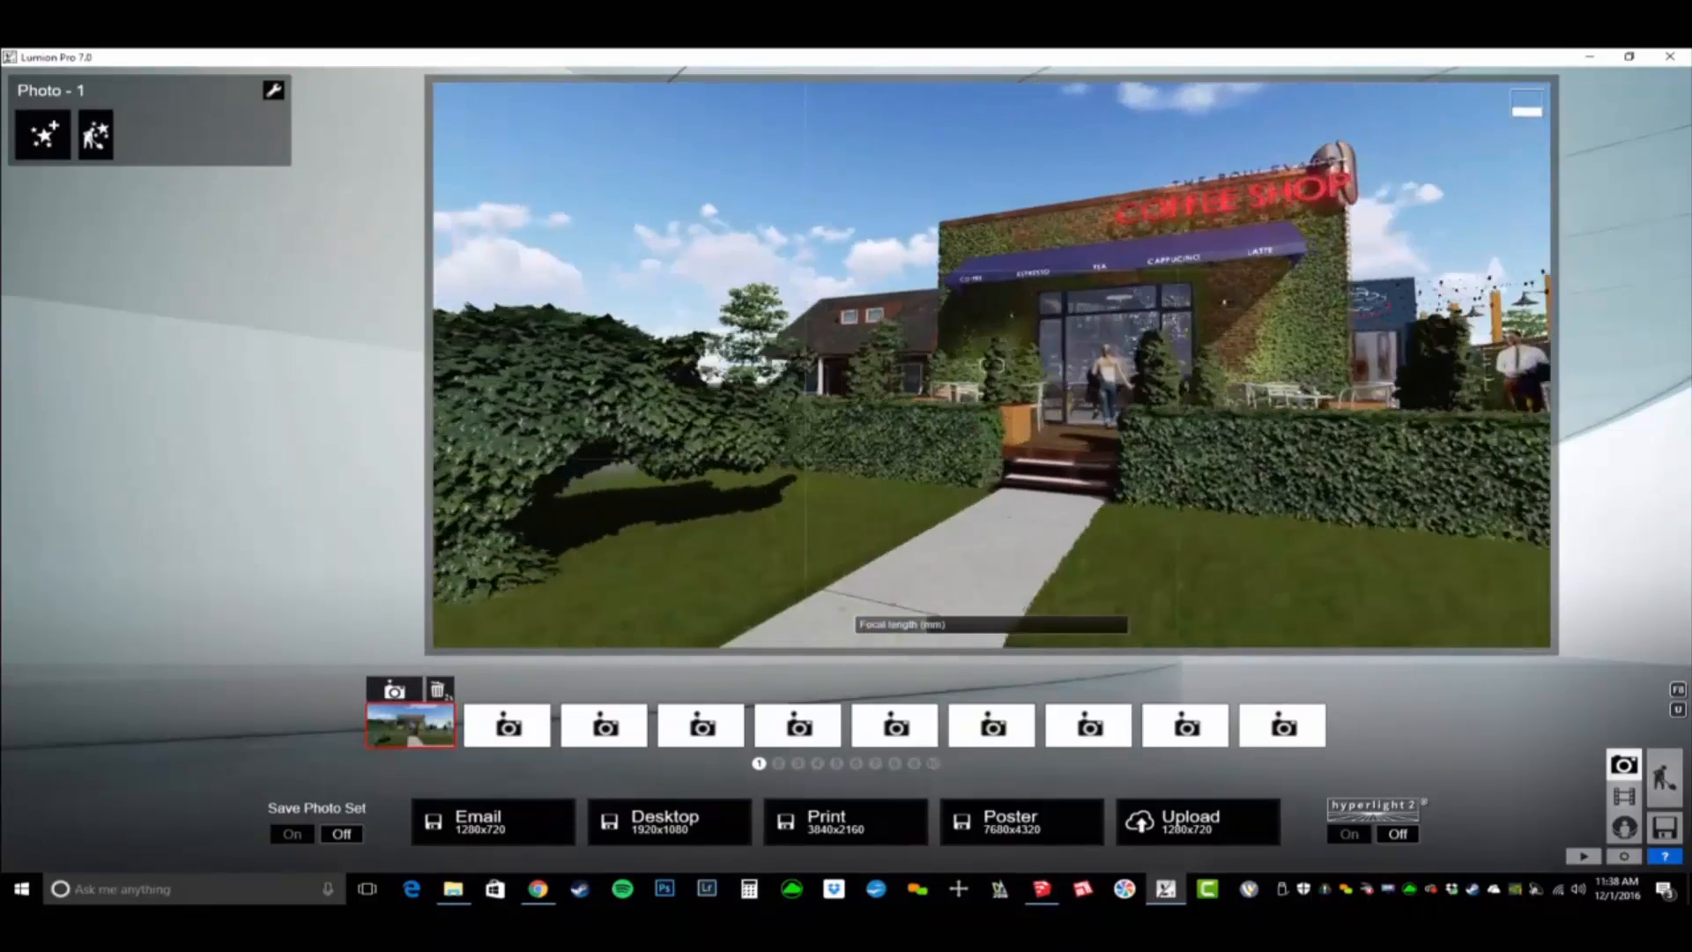
- Frame a closer angled view over the hedge at about 17.8 mm focal length and store it as Photo 2
key("d")
key("w")
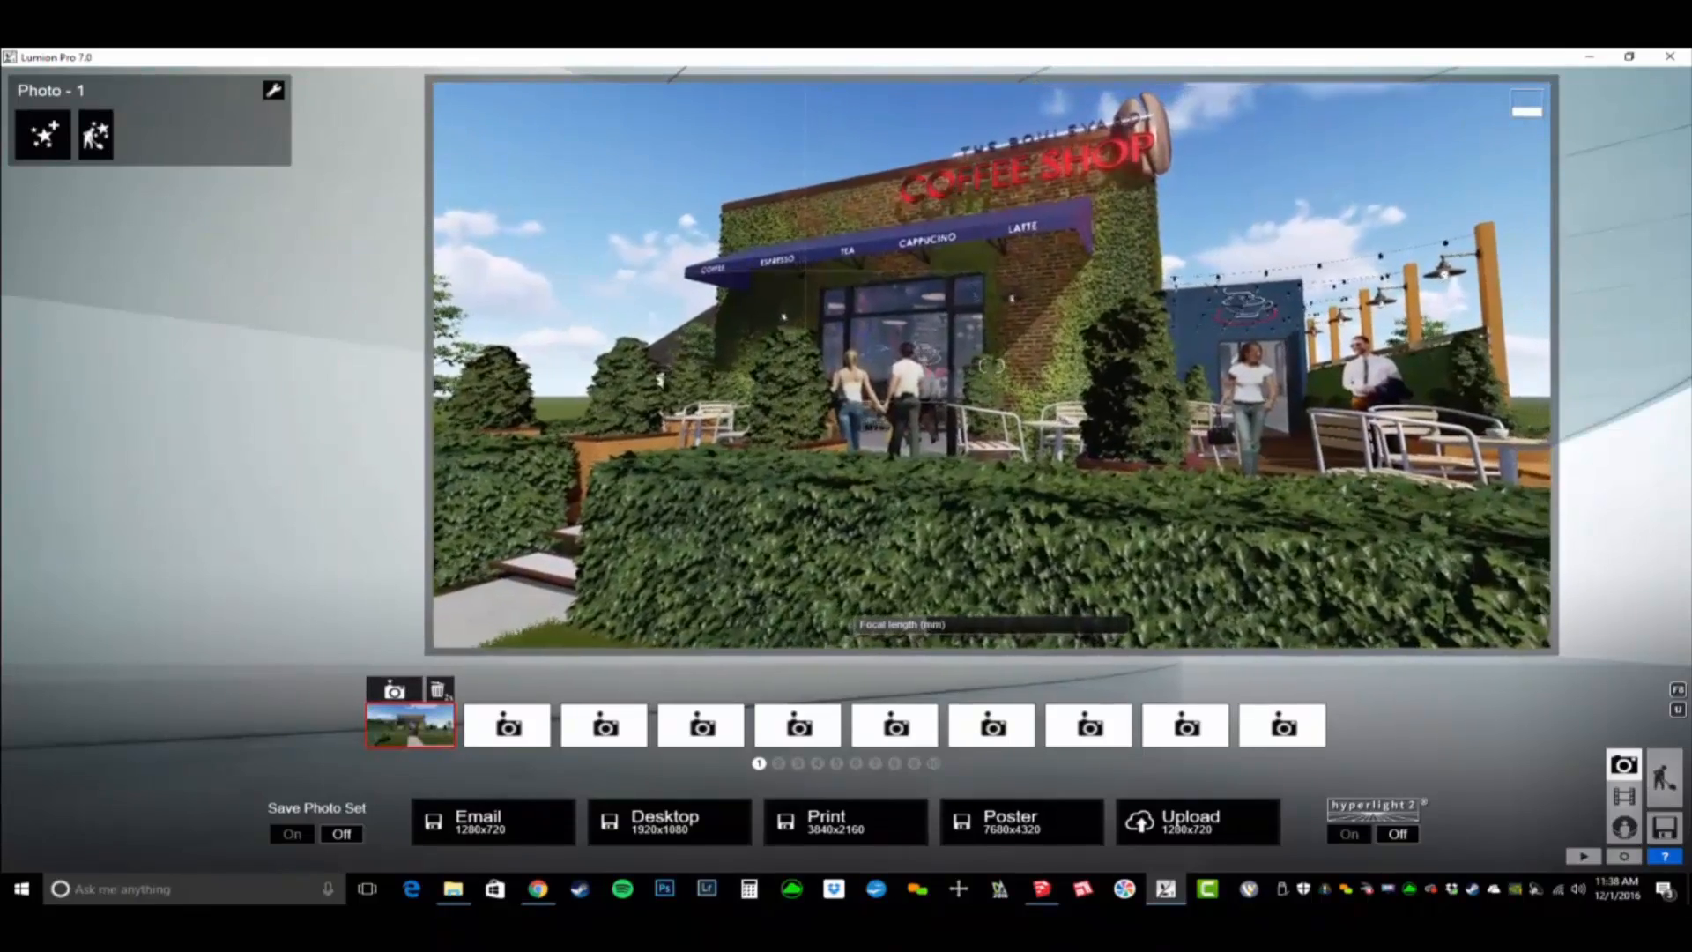
key("a")
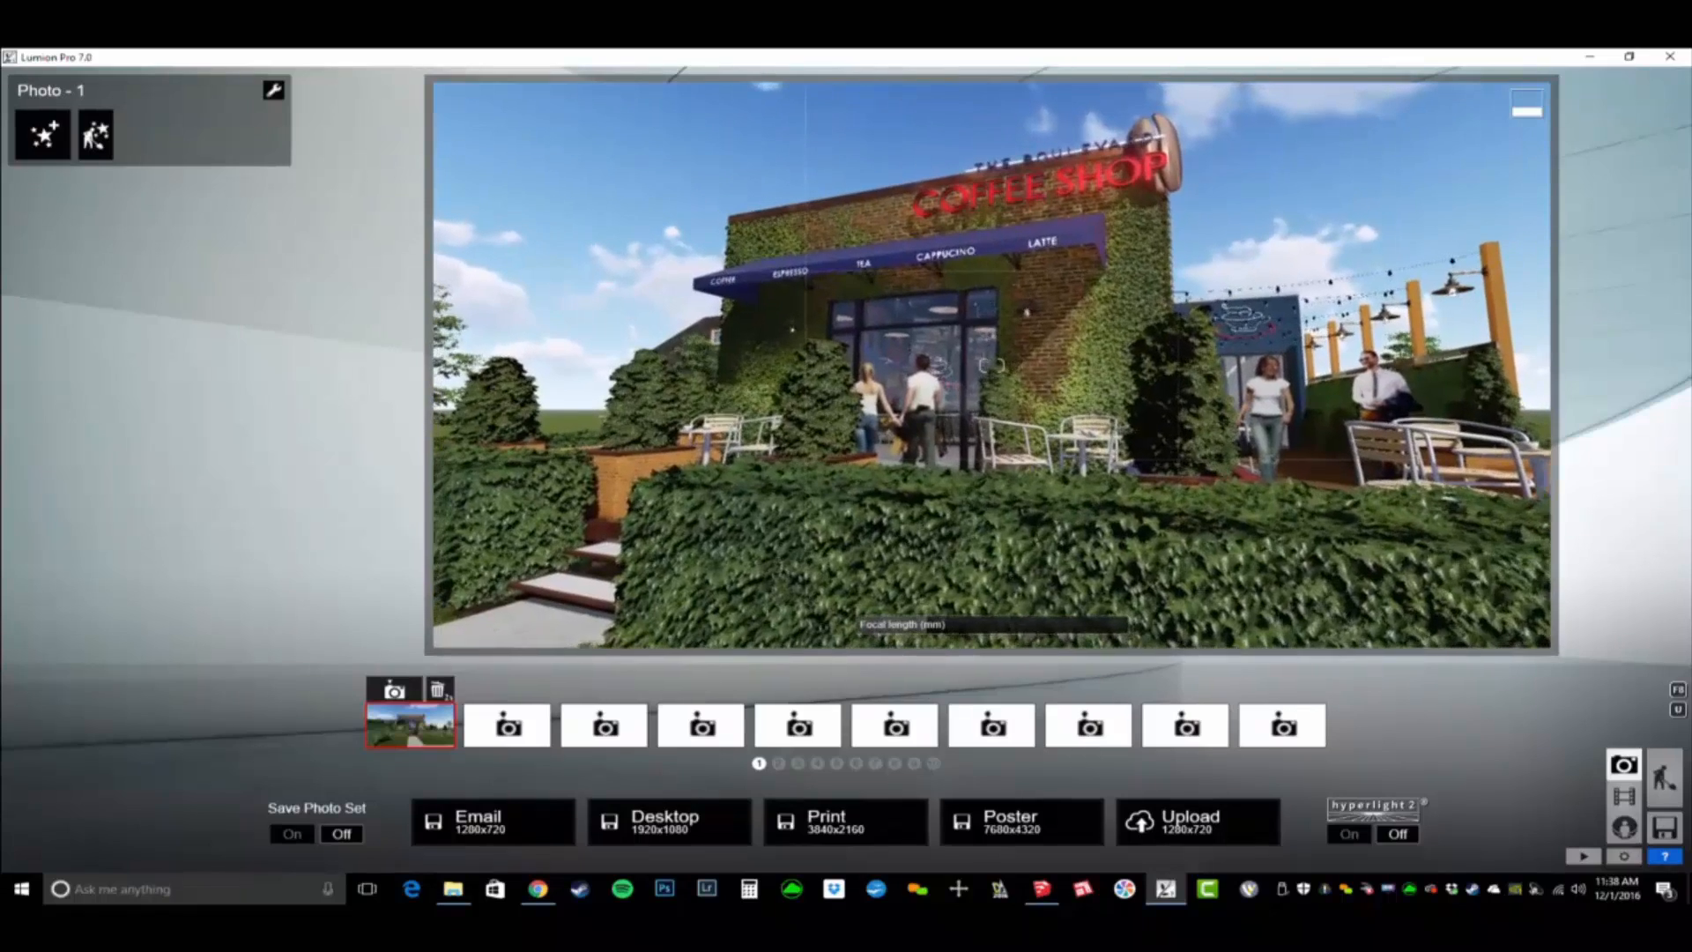
left_click_drag(931, 635, 941, 634)
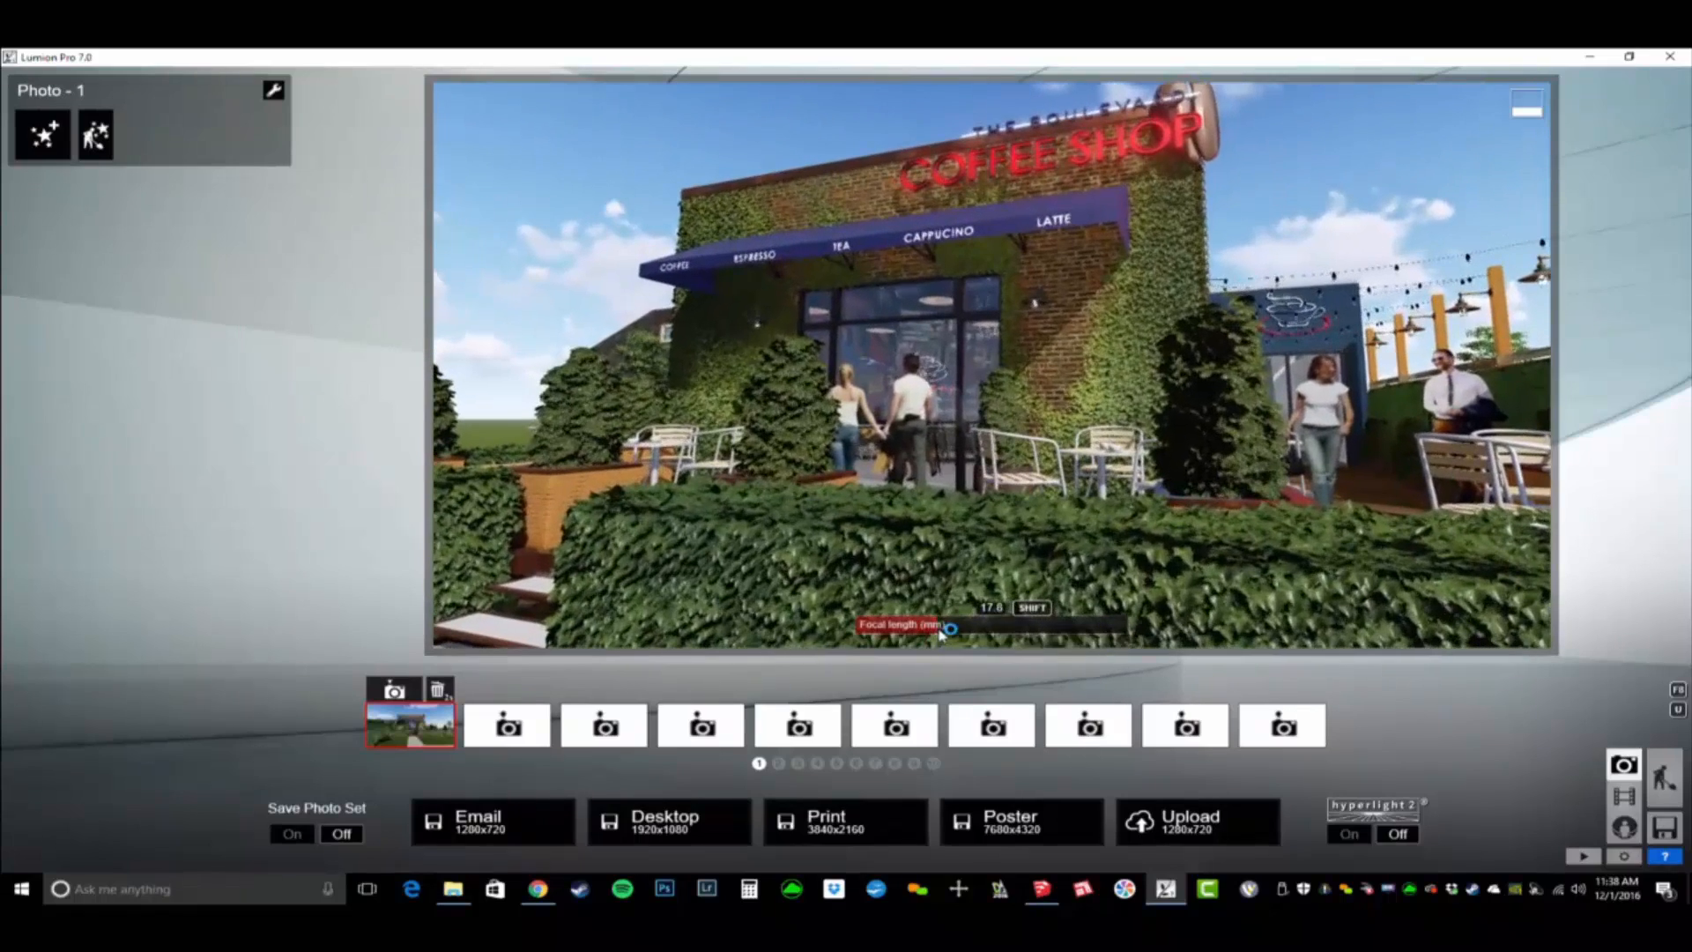
right_click_drag(941, 632, 940, 608)
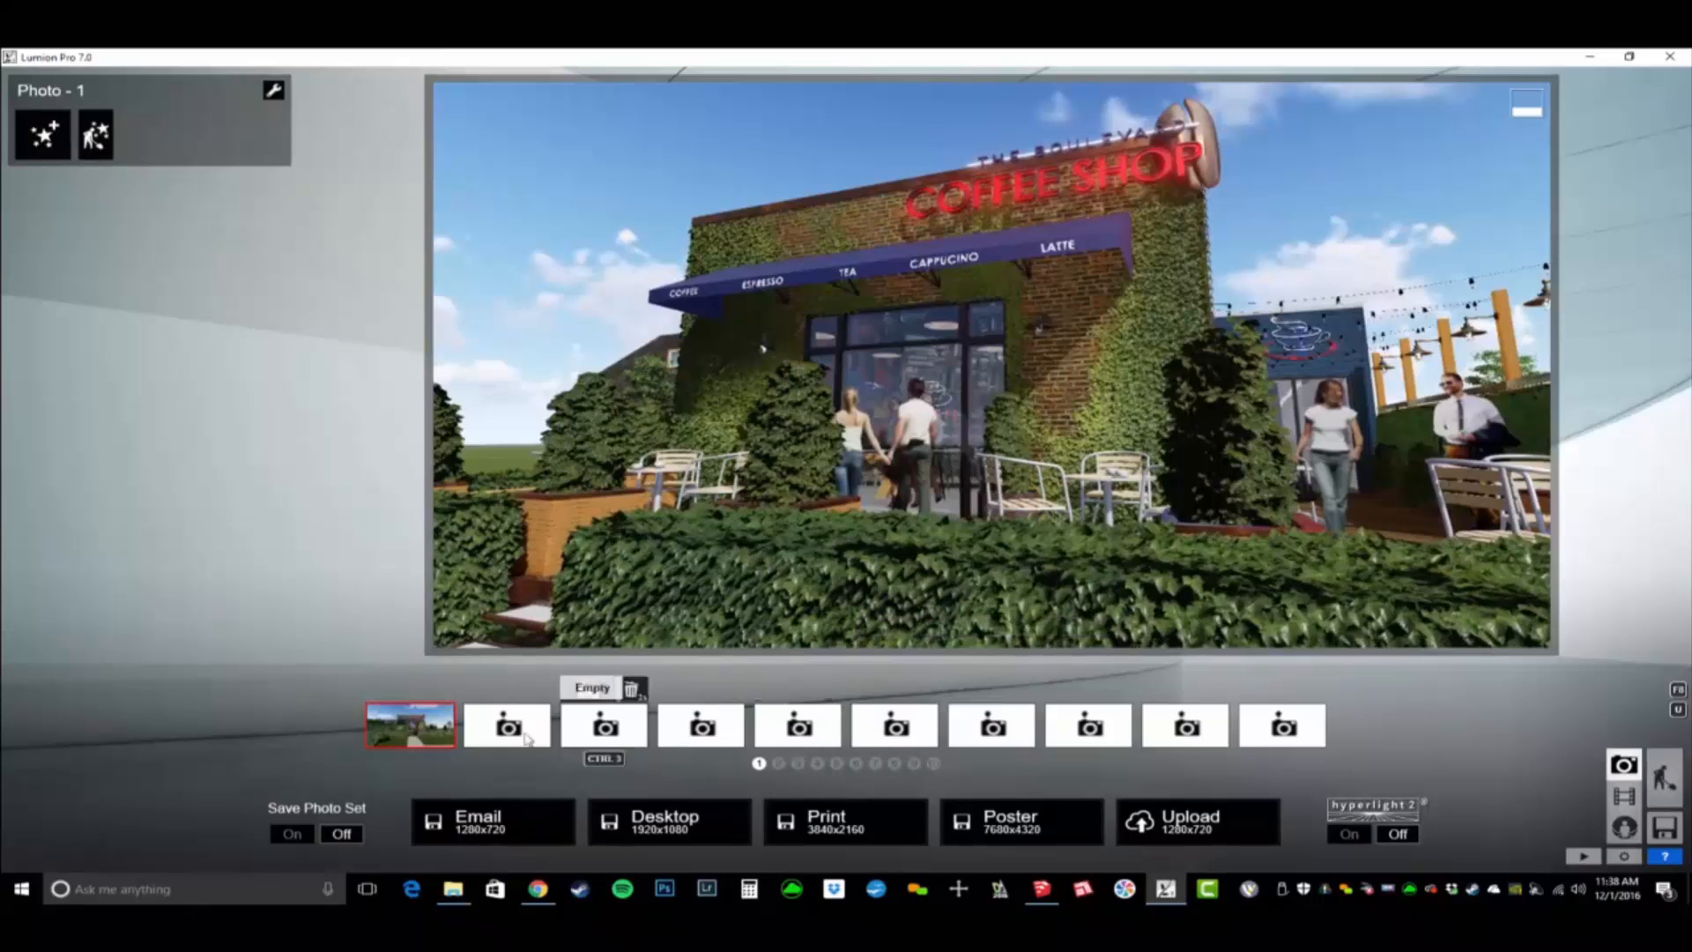
left_click(496, 691)
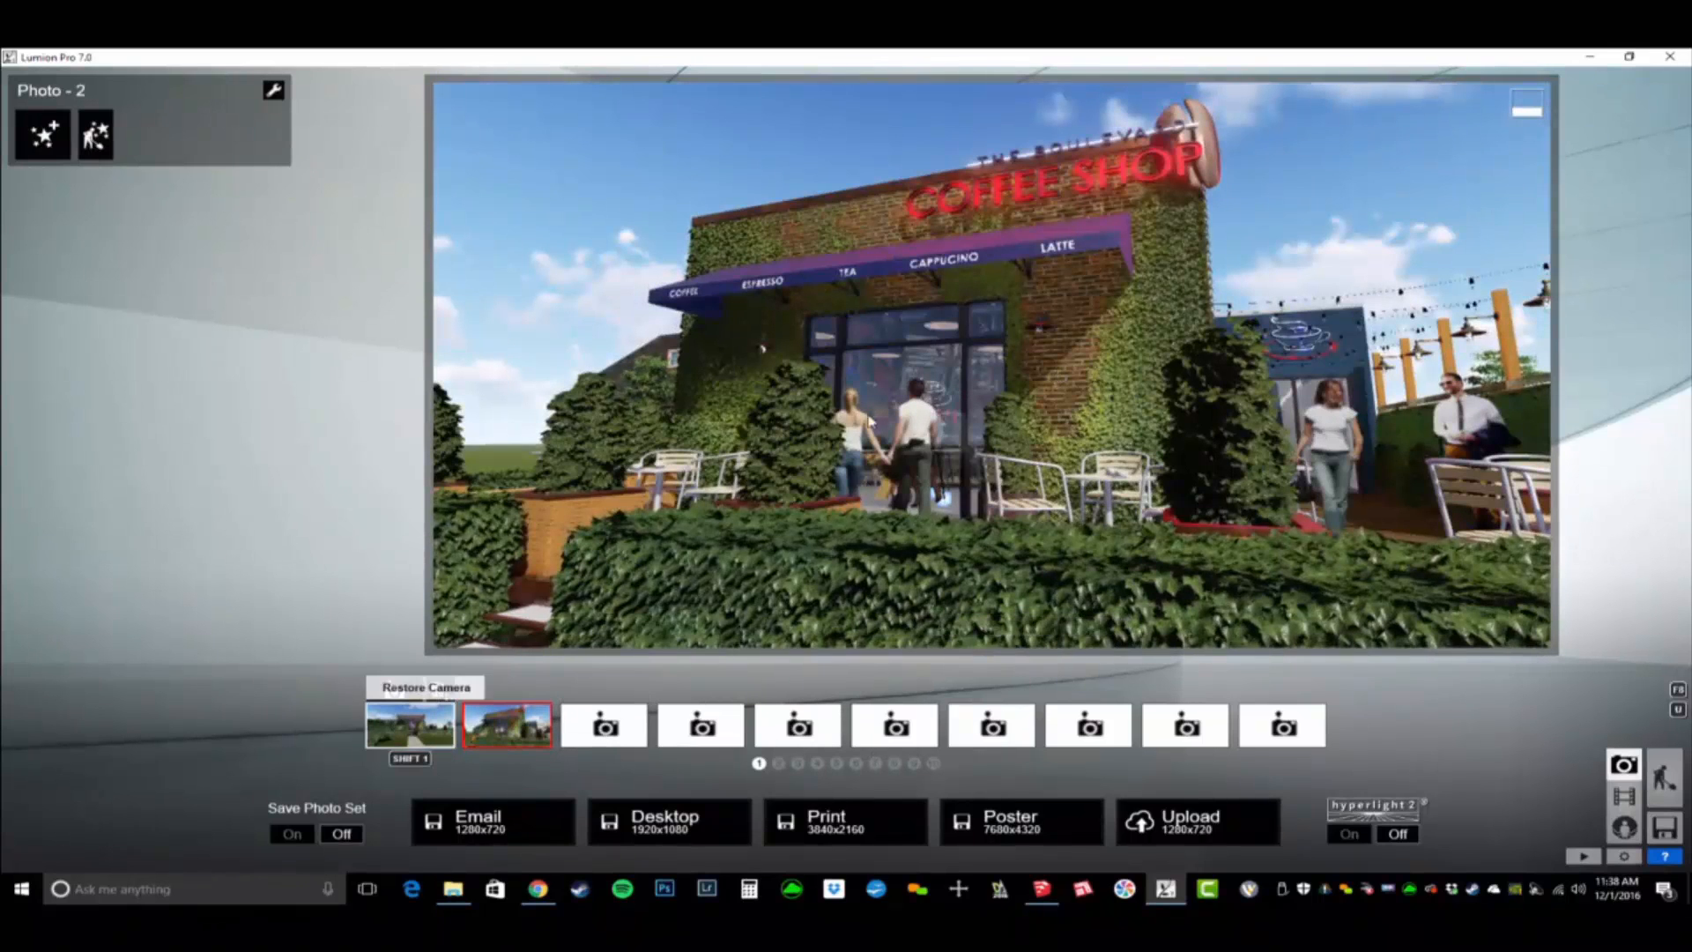
- Add a Depth of Field effect with auto focus on to Photo 1 and raise its amount to blur the foreground bush
left_click(409, 724)
left_click(63, 137)
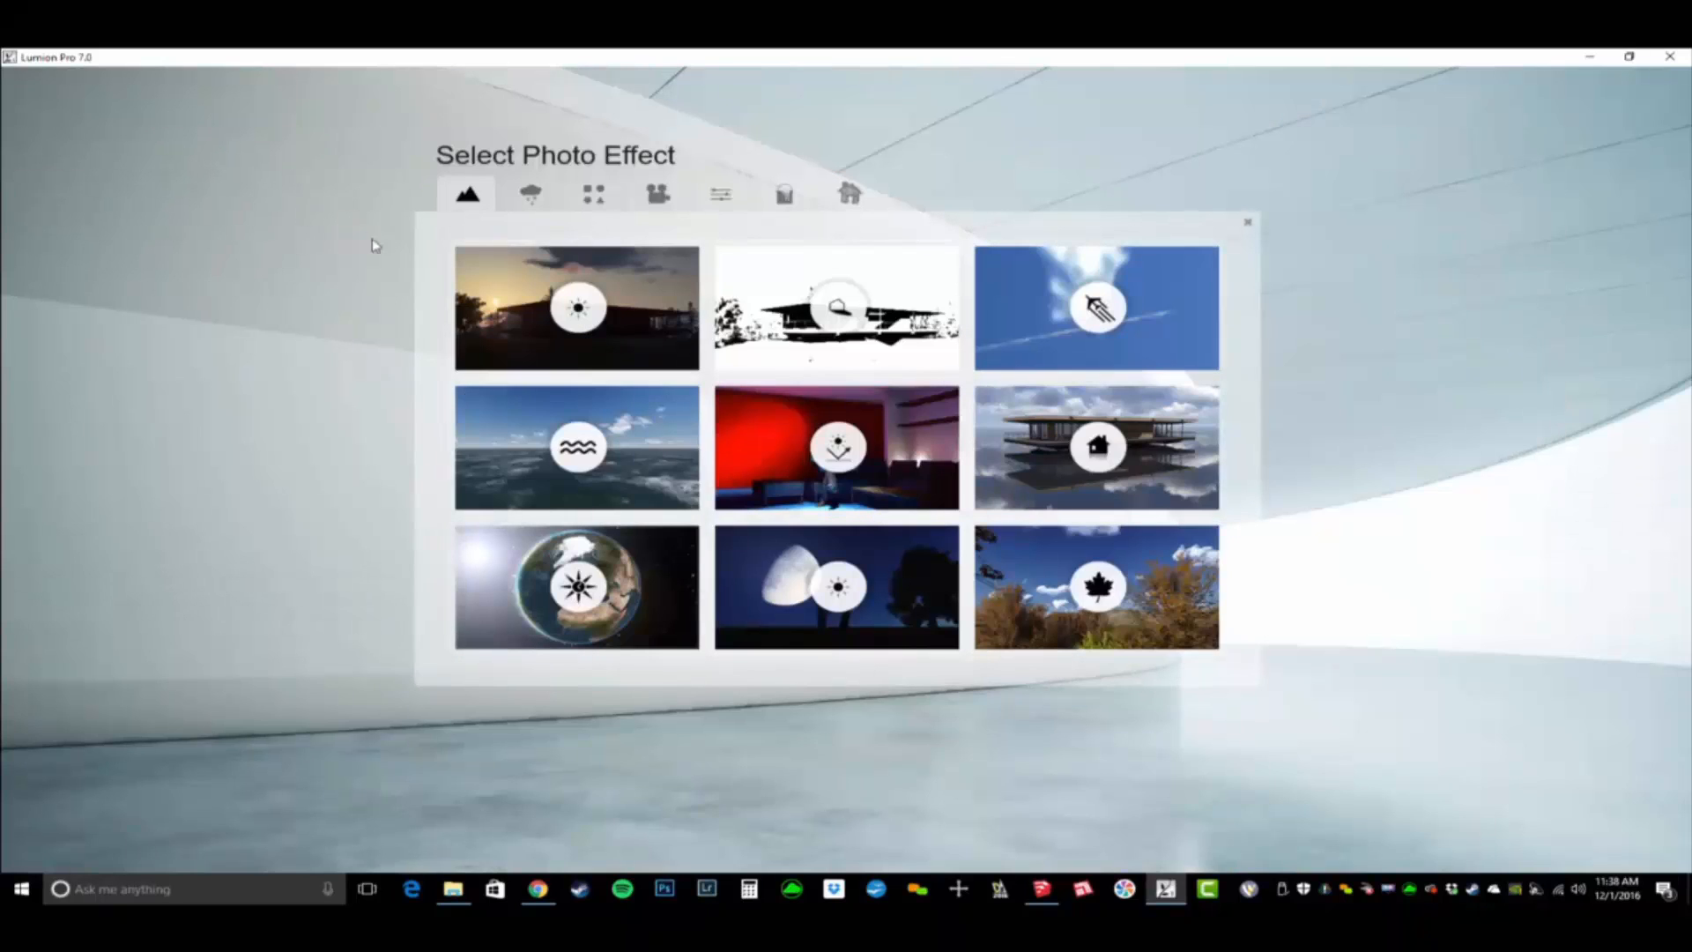
left_click(657, 195)
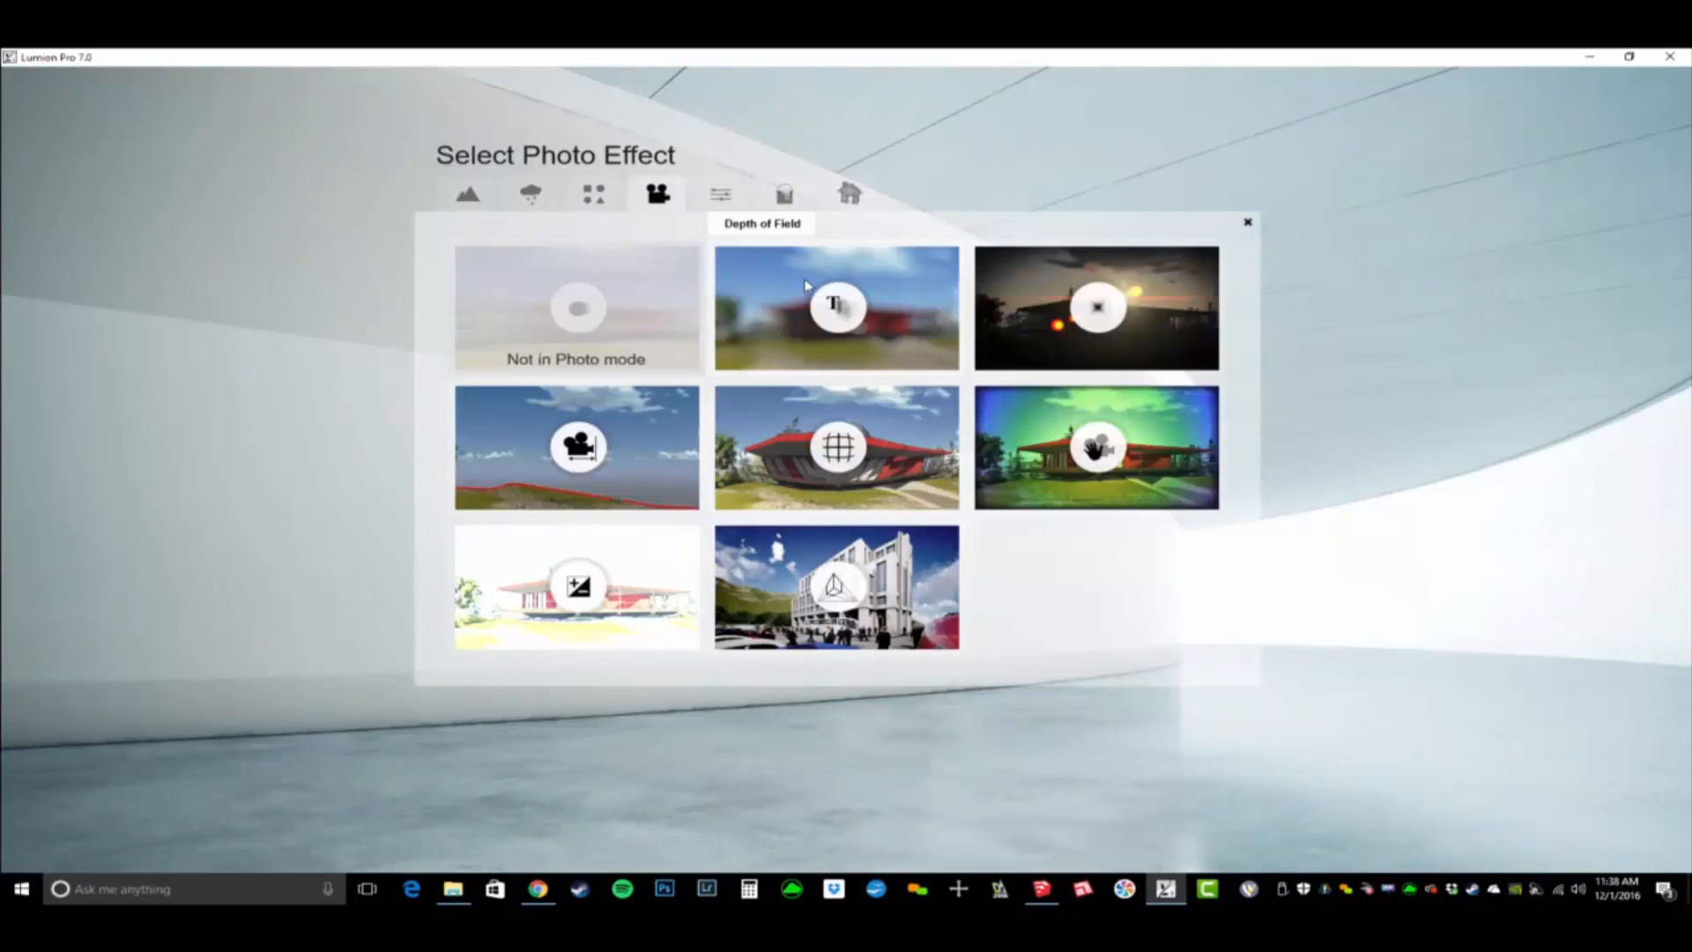
left_click(852, 423)
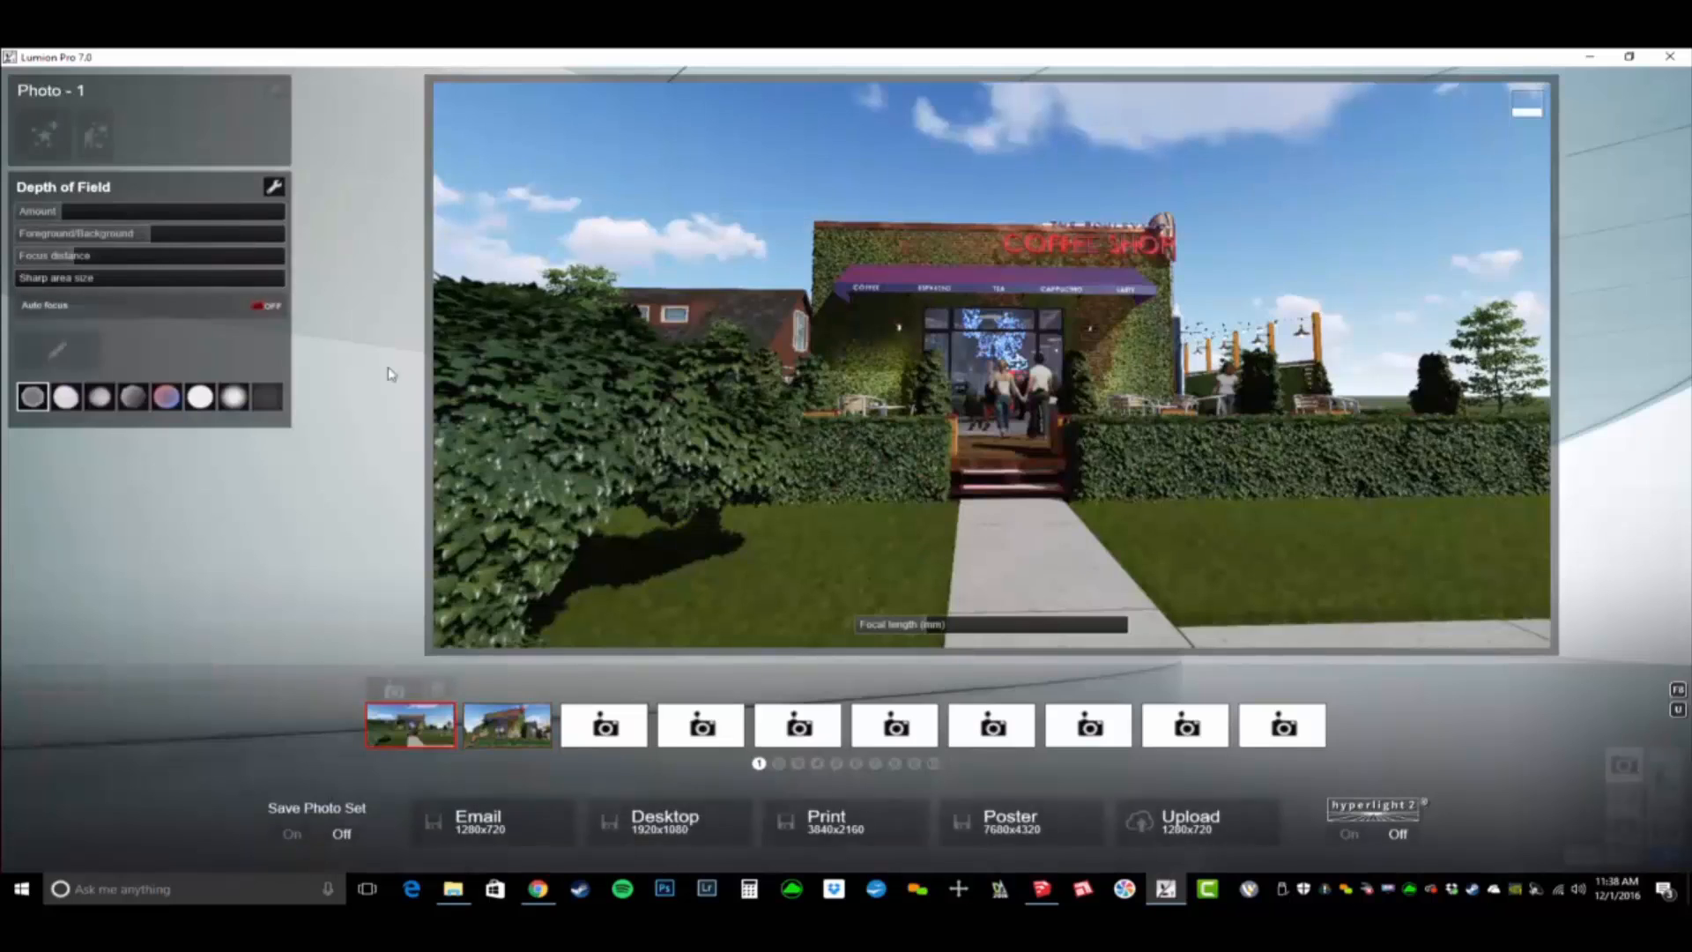
left_click(73, 357)
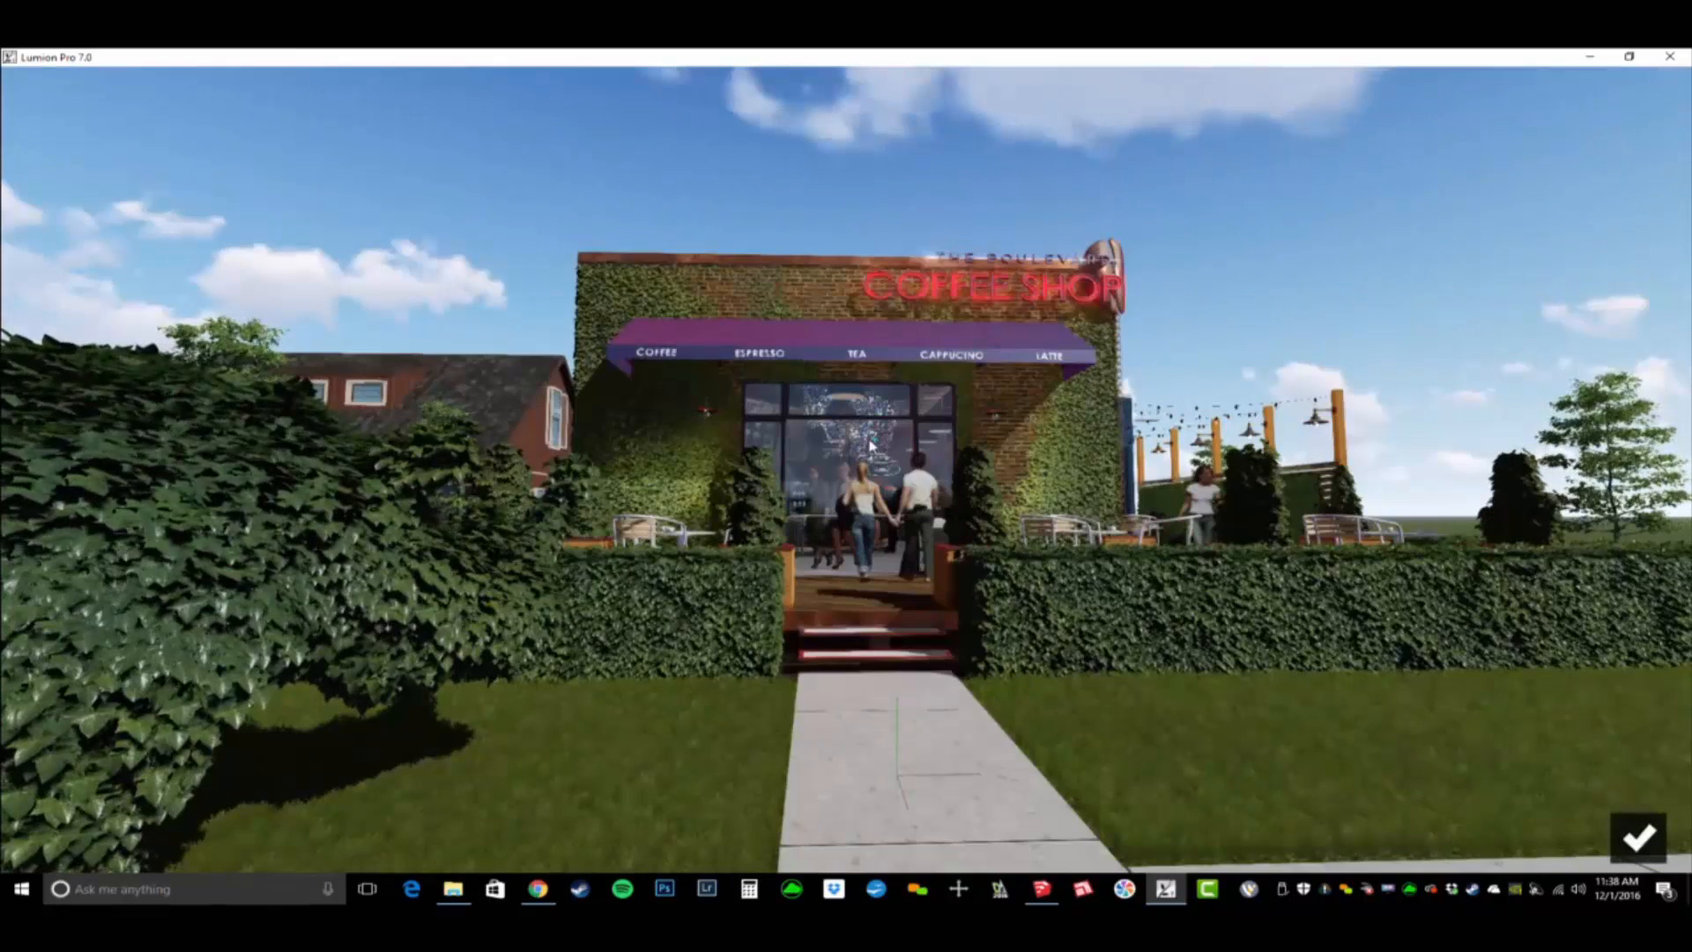
left_click(1638, 837)
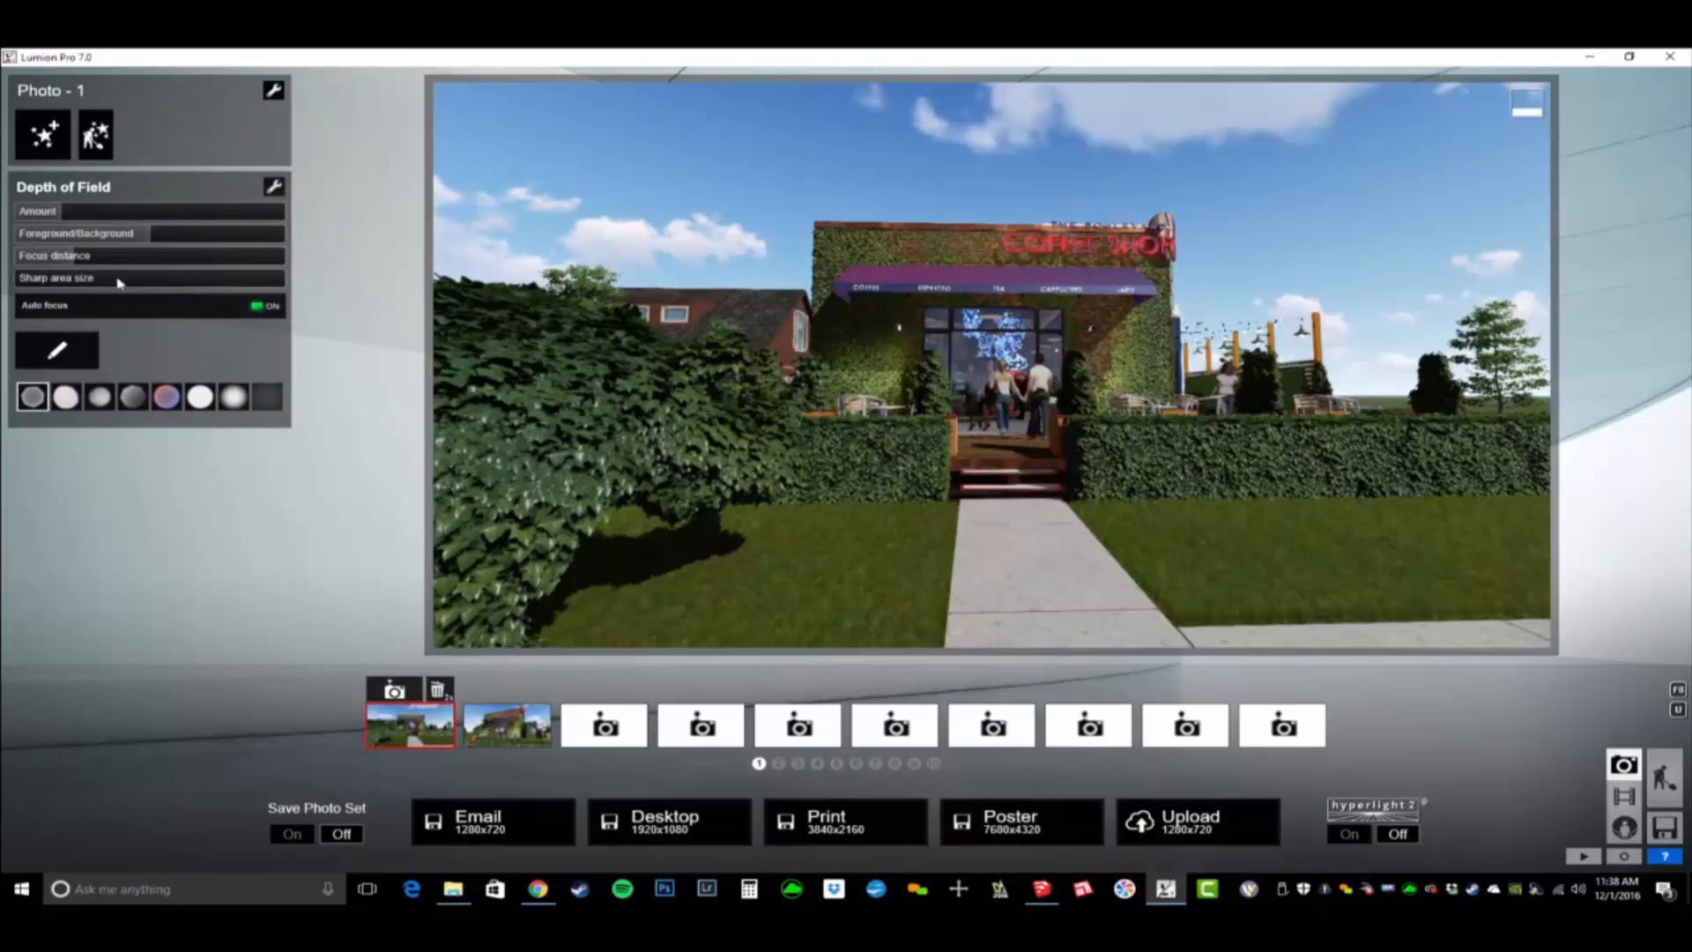
left_click_drag(39, 212, 662, 300)
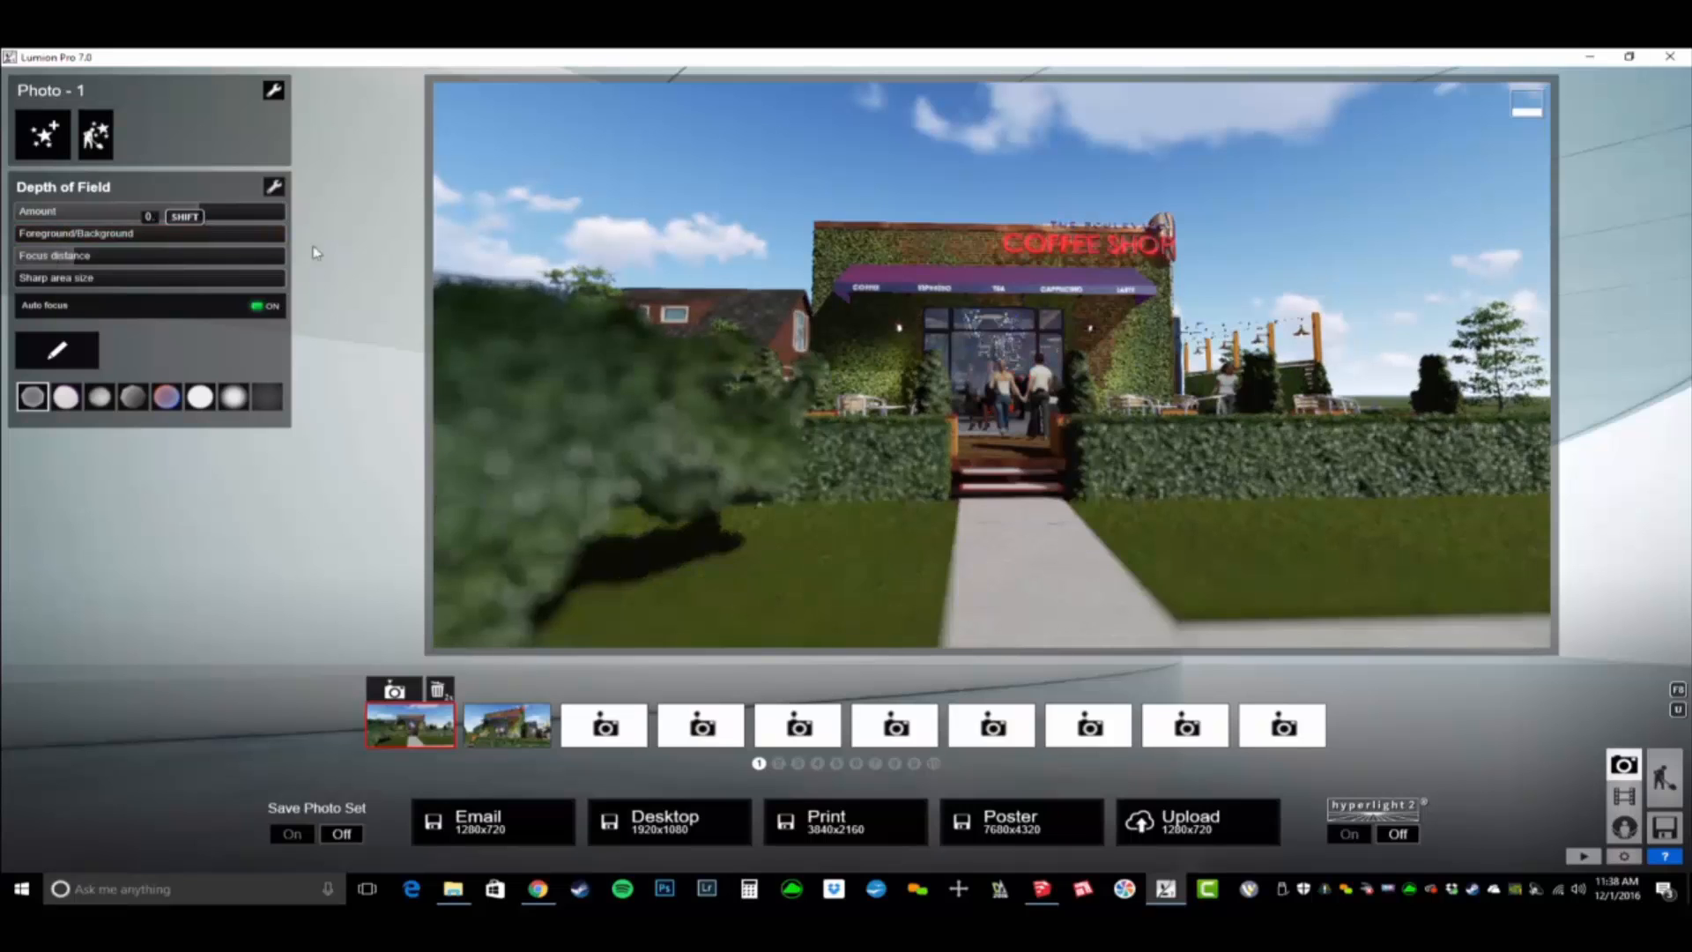
left_click_drag(279, 248, 142, 218)
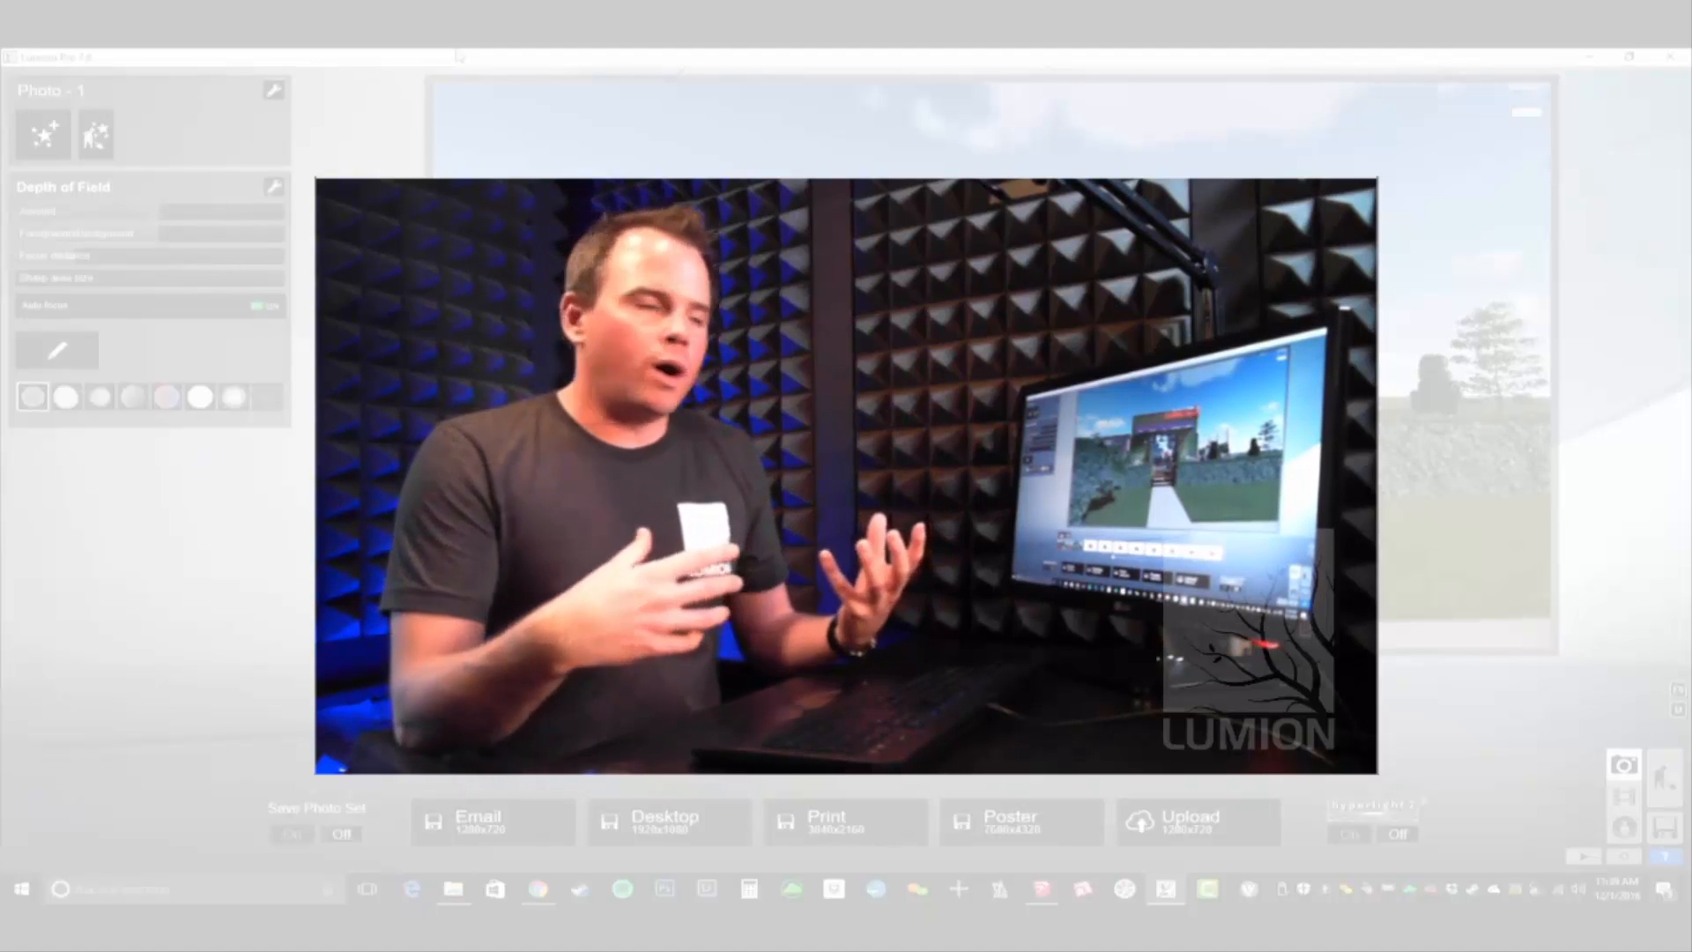
left_click(45, 135)
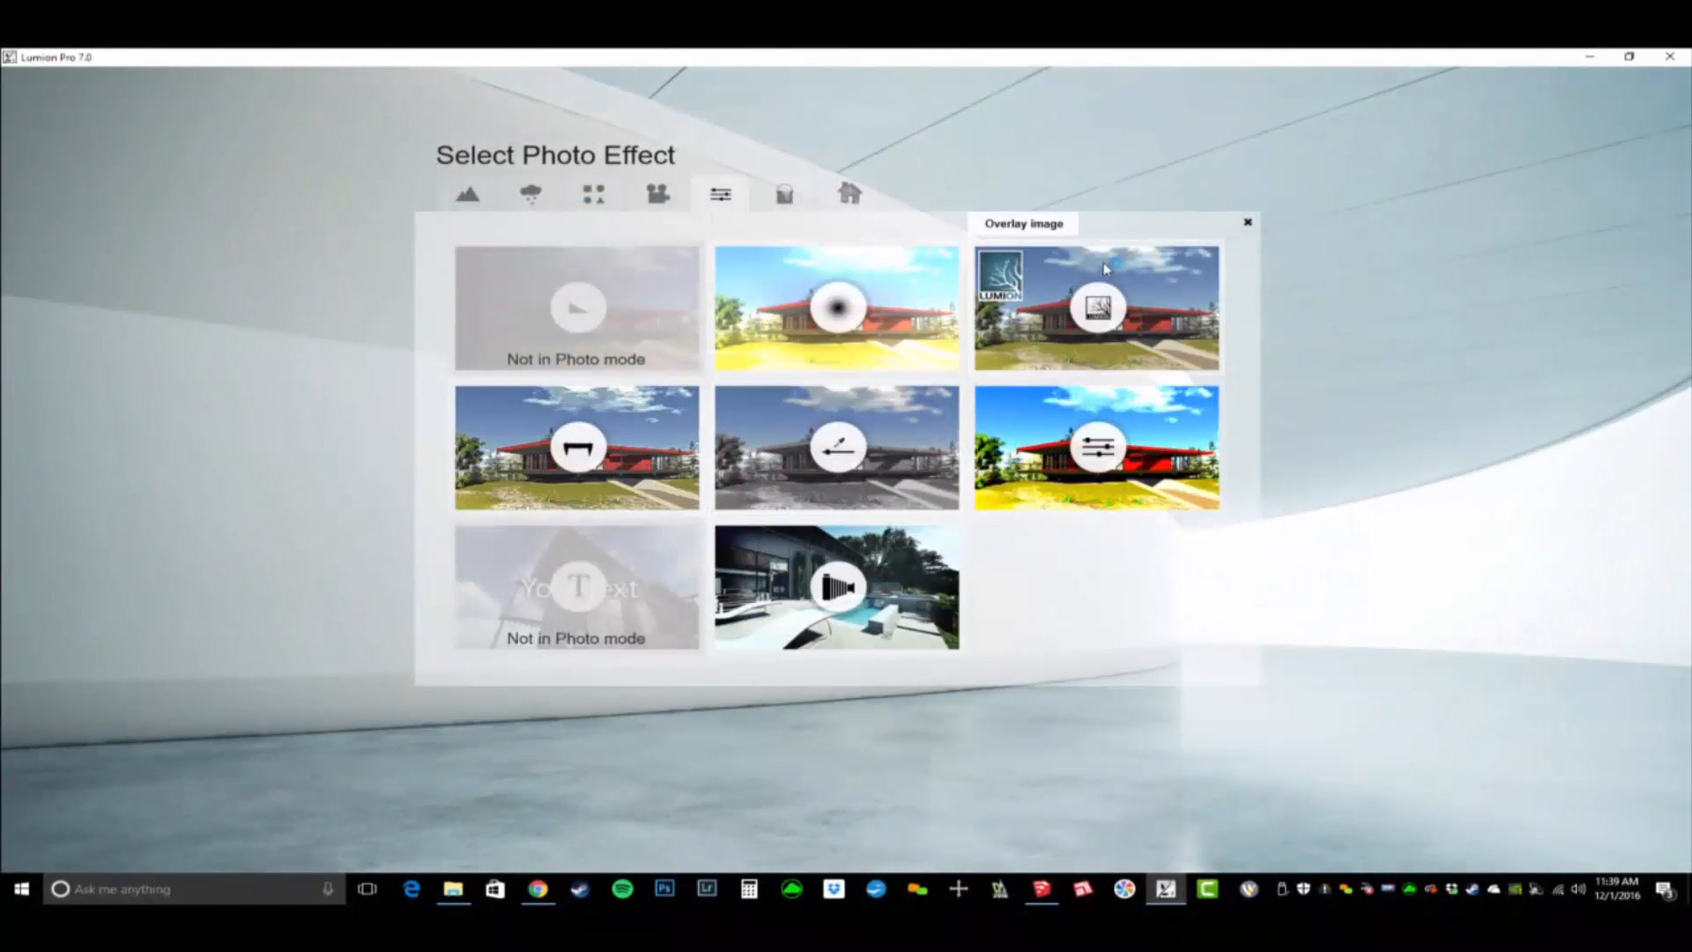
left_click(785, 193)
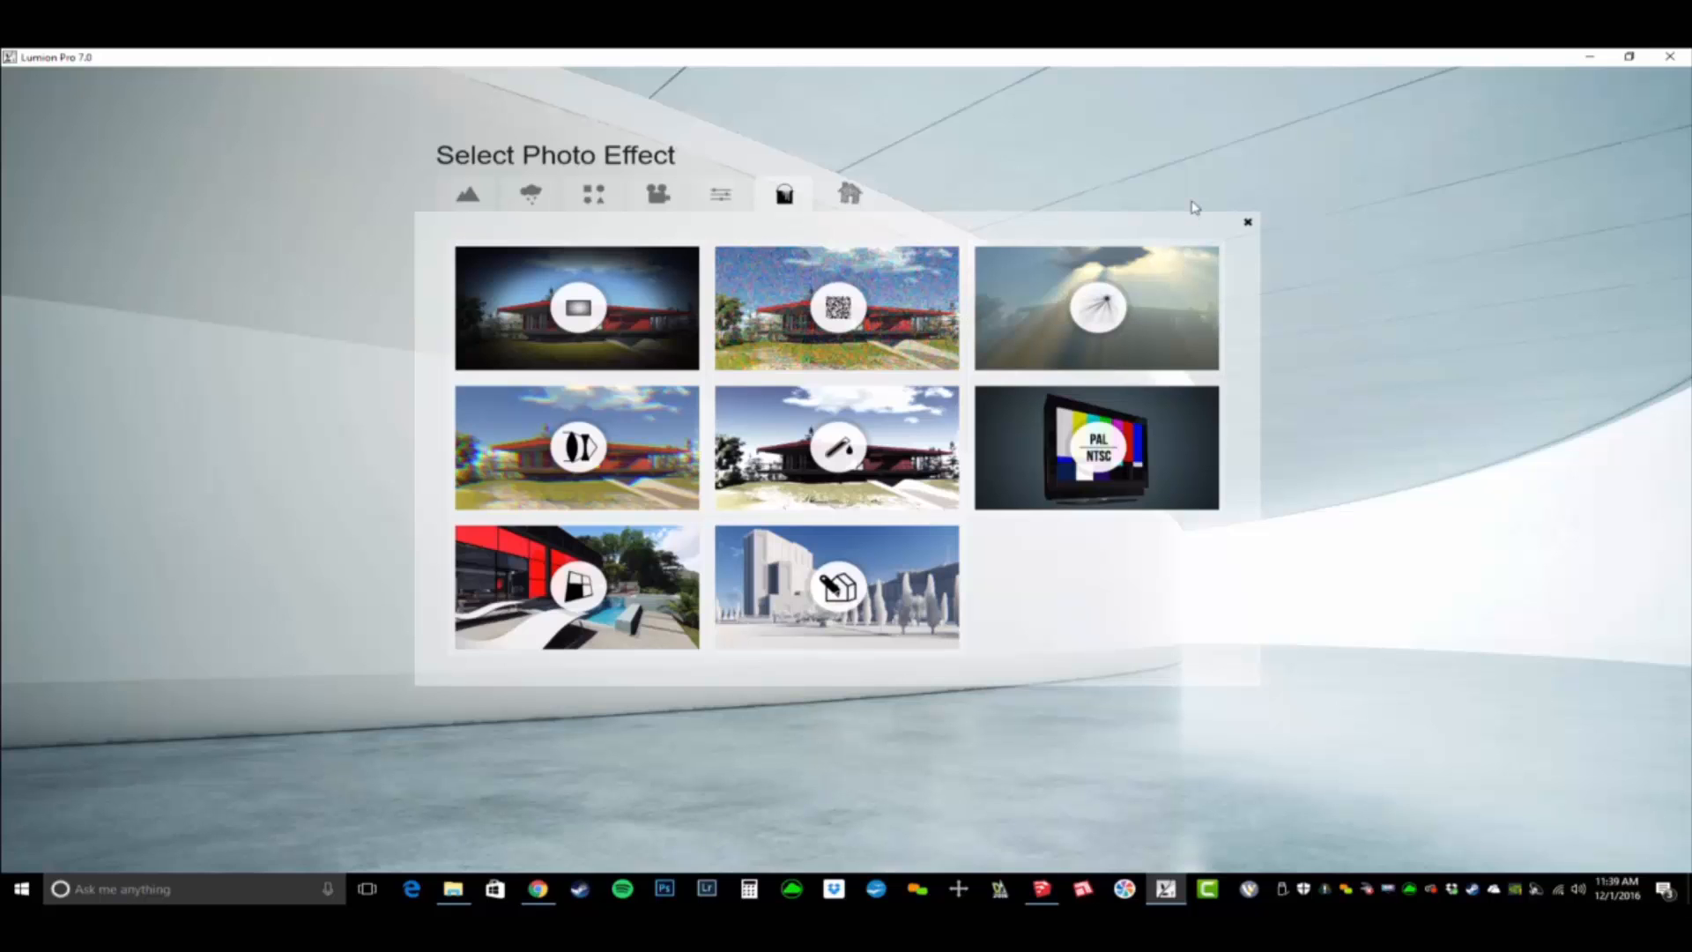
left_click(1247, 221)
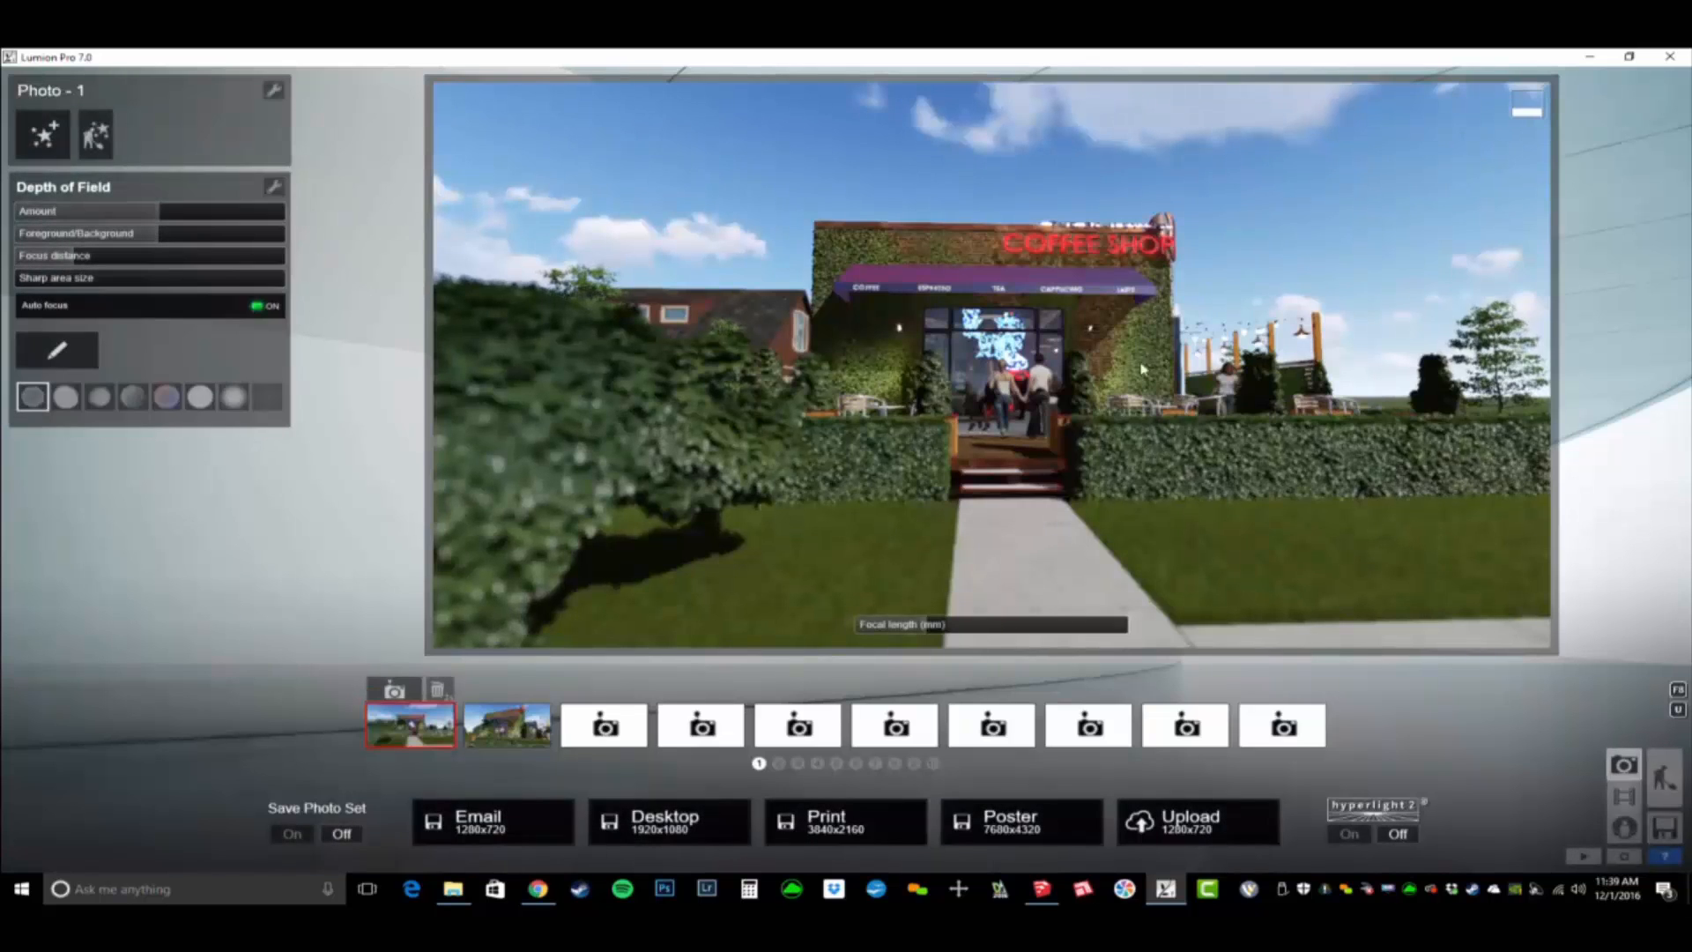
- Load the saved effects file BD_PhotoReal Dream - Exterior Day.lme into Photo 1
left_click(275, 91)
left_click(317, 102)
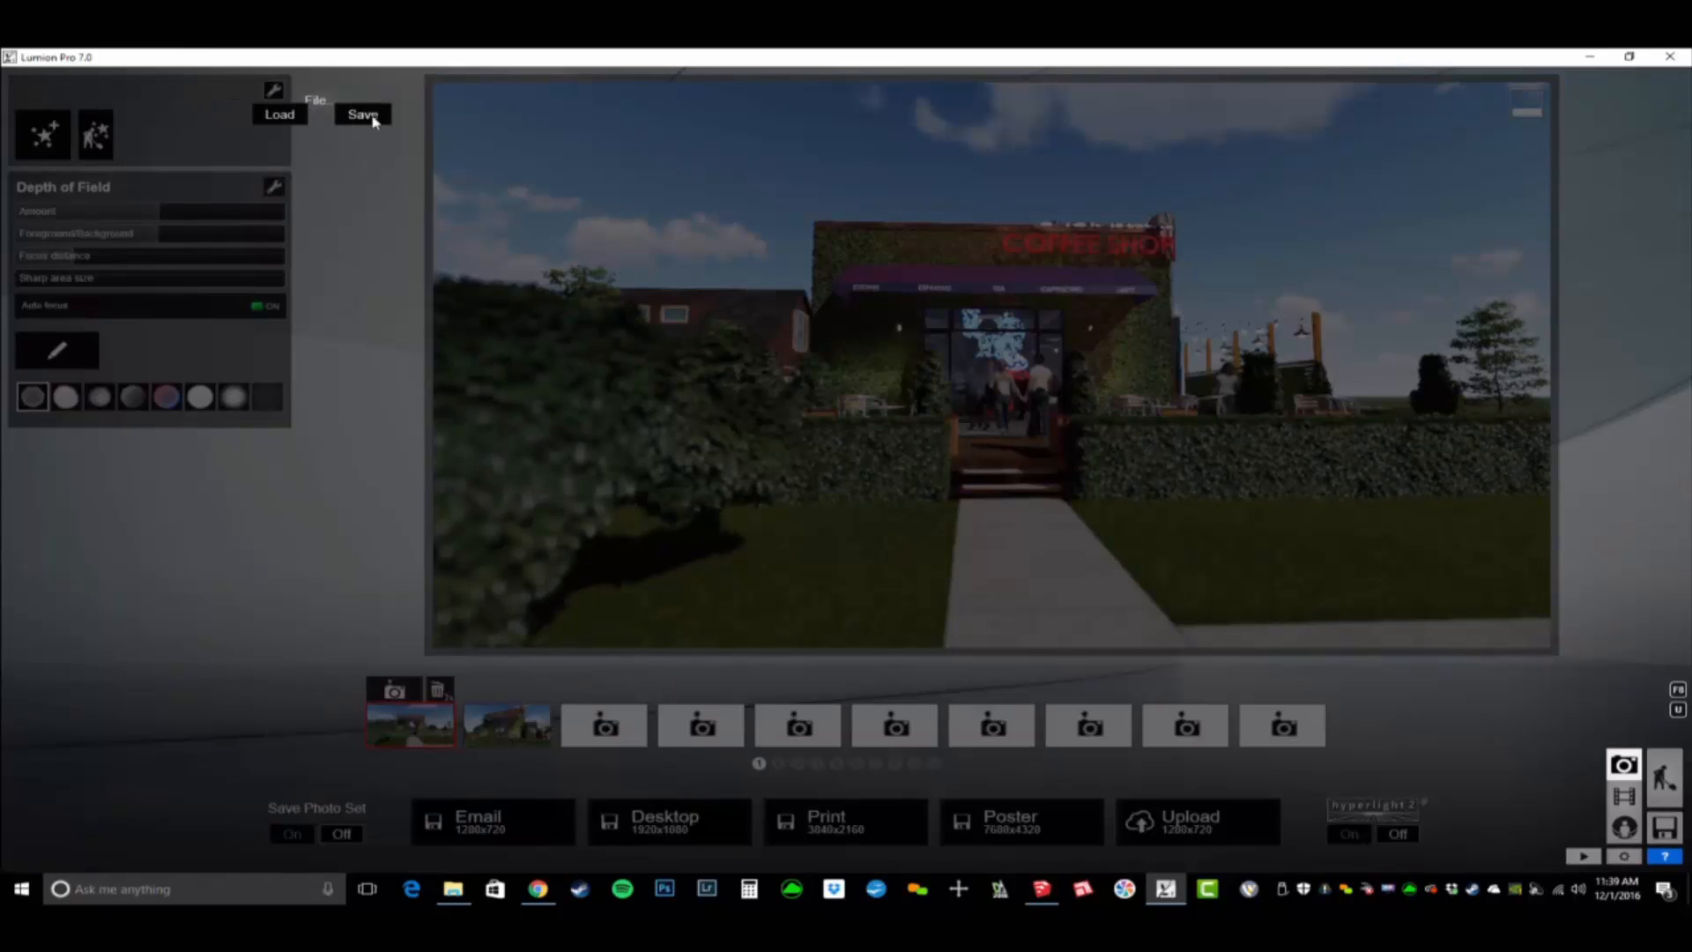
left_click(282, 119)
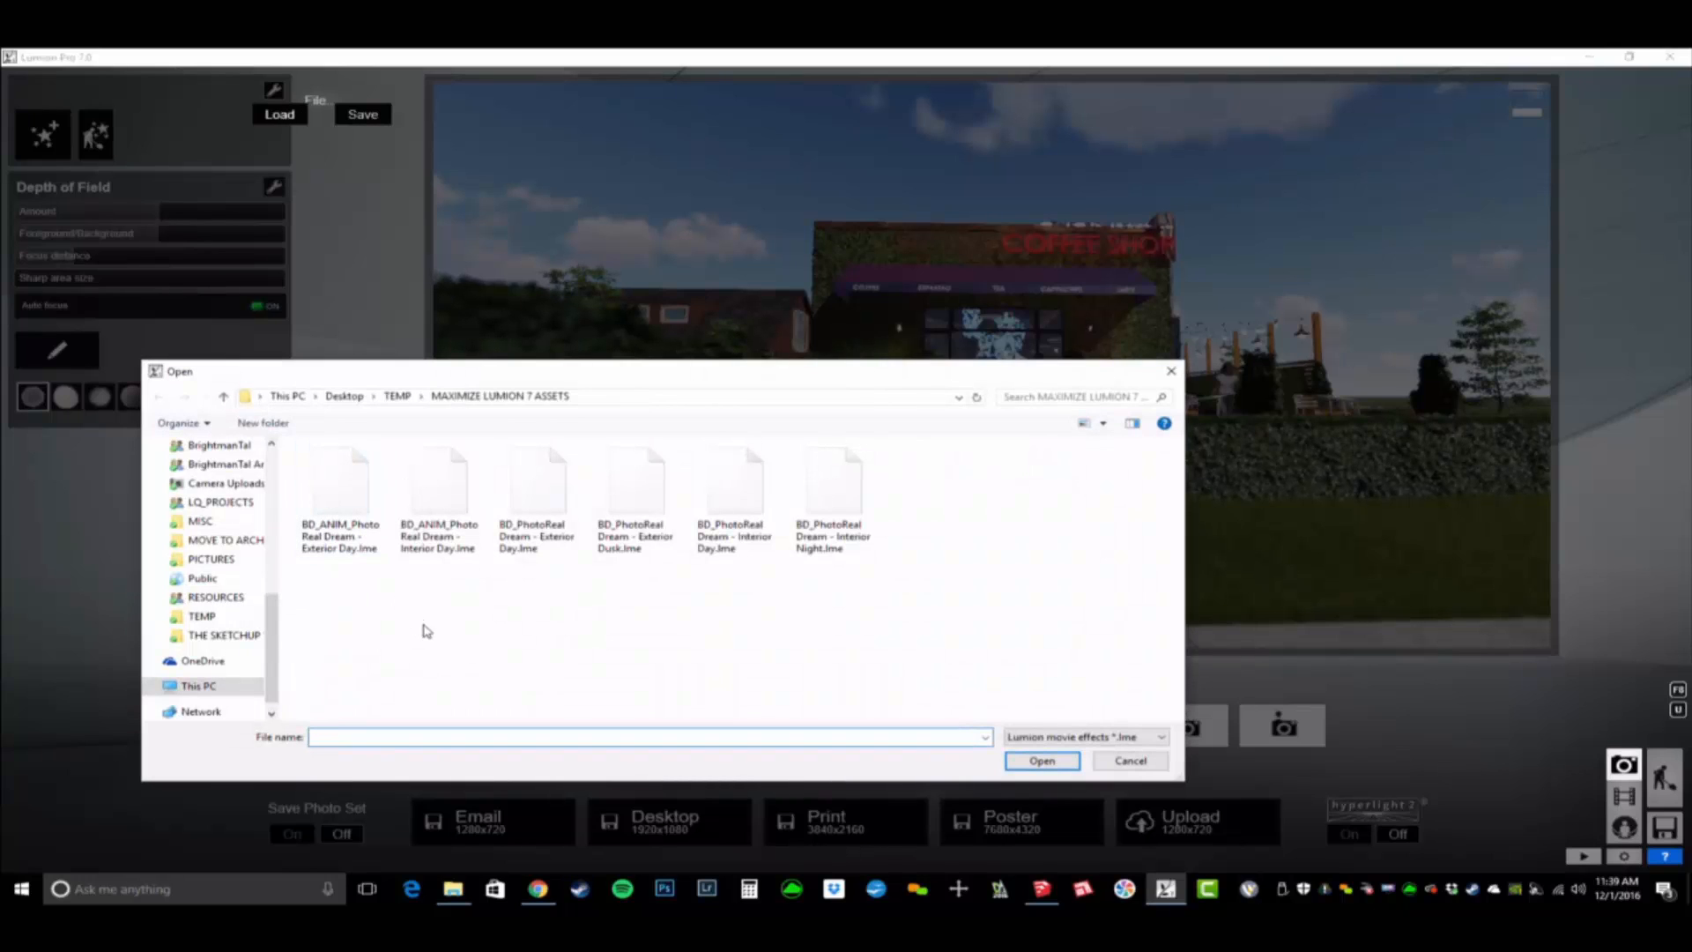
left_click(565, 529)
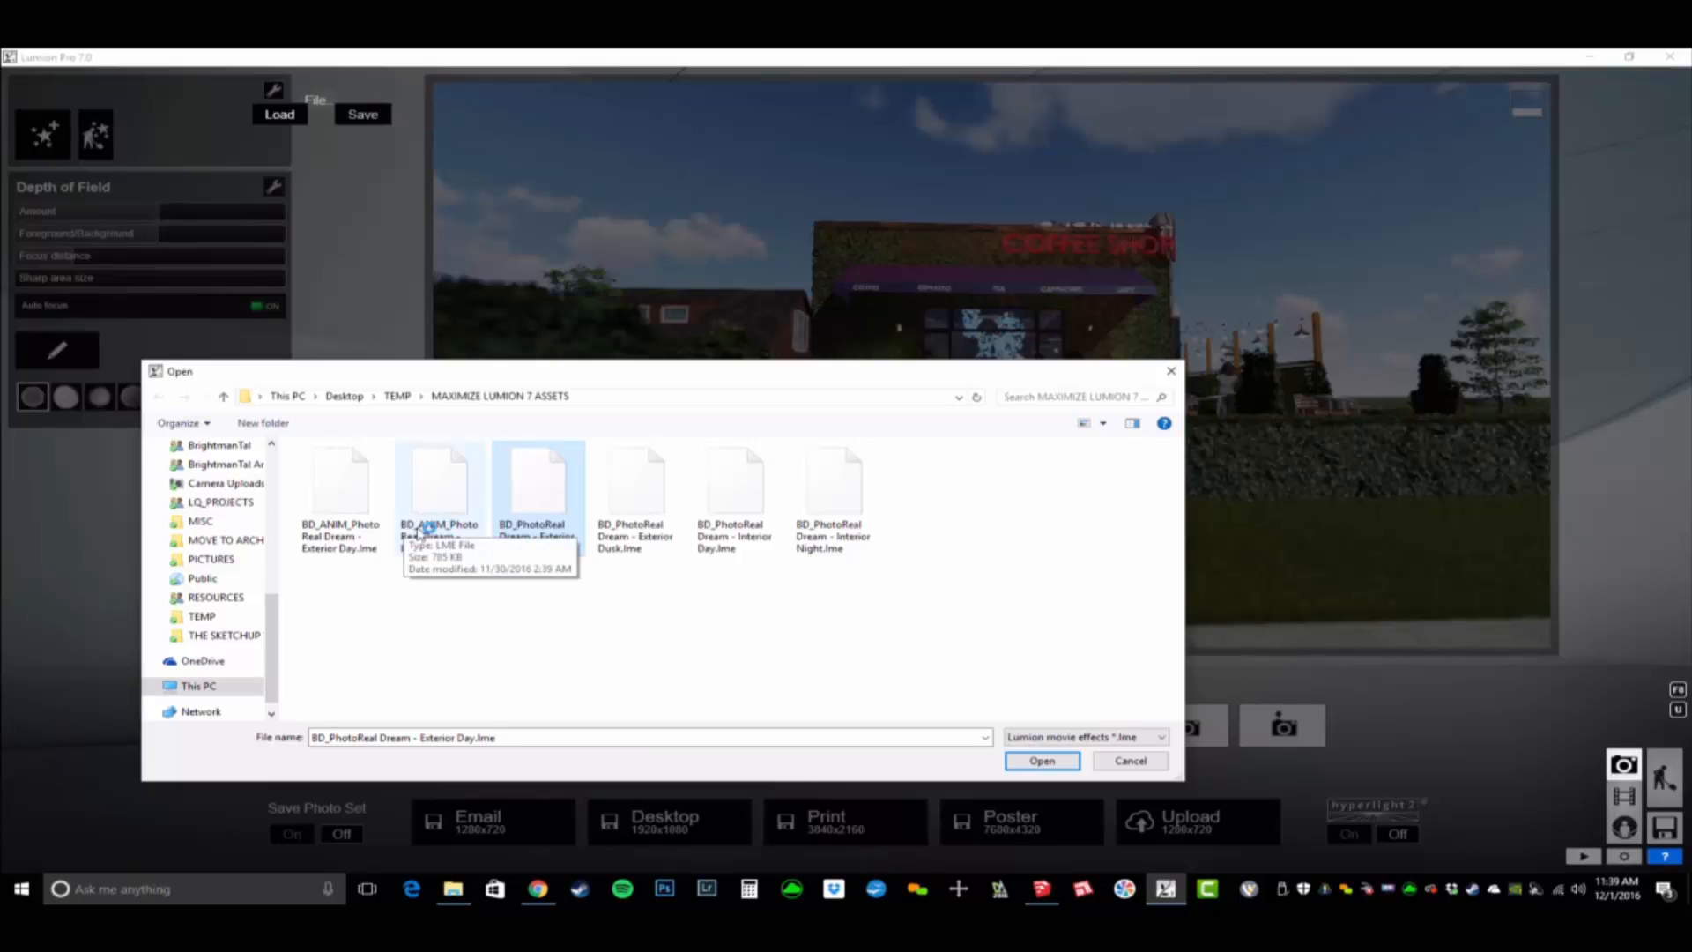
double_click(536, 500)
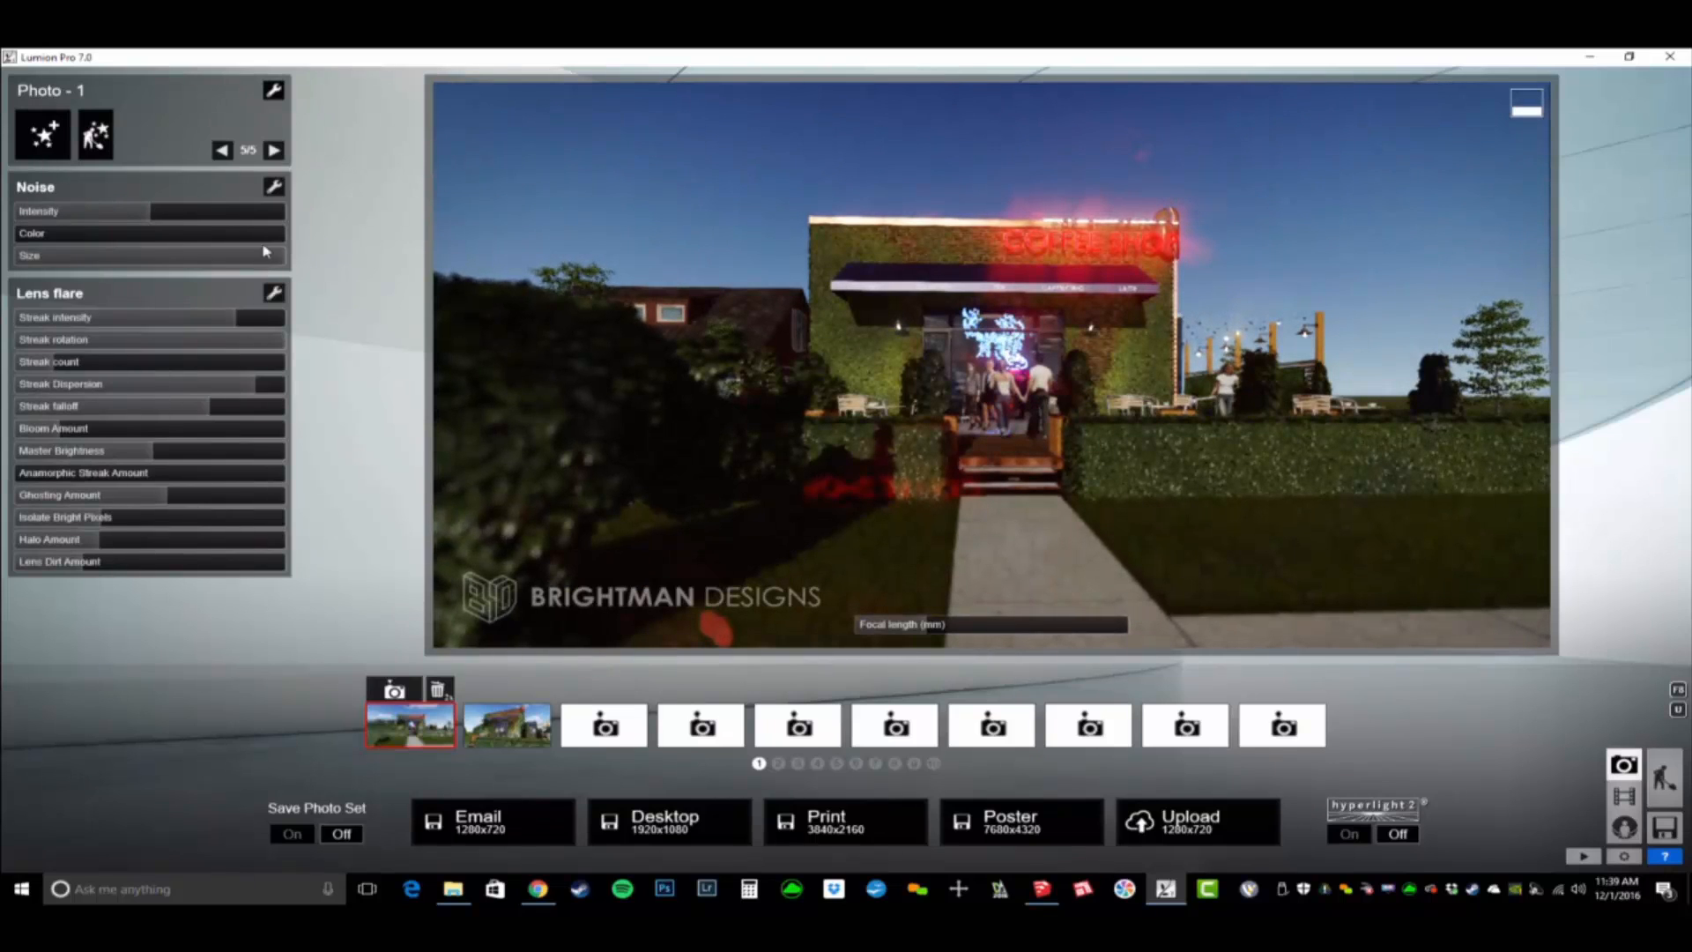
- Lower the Sun effect's heading slightly and set the master cloud amount to 0.1 for Photo 1
left_click(223, 151)
left_click(223, 151)
left_click(224, 151)
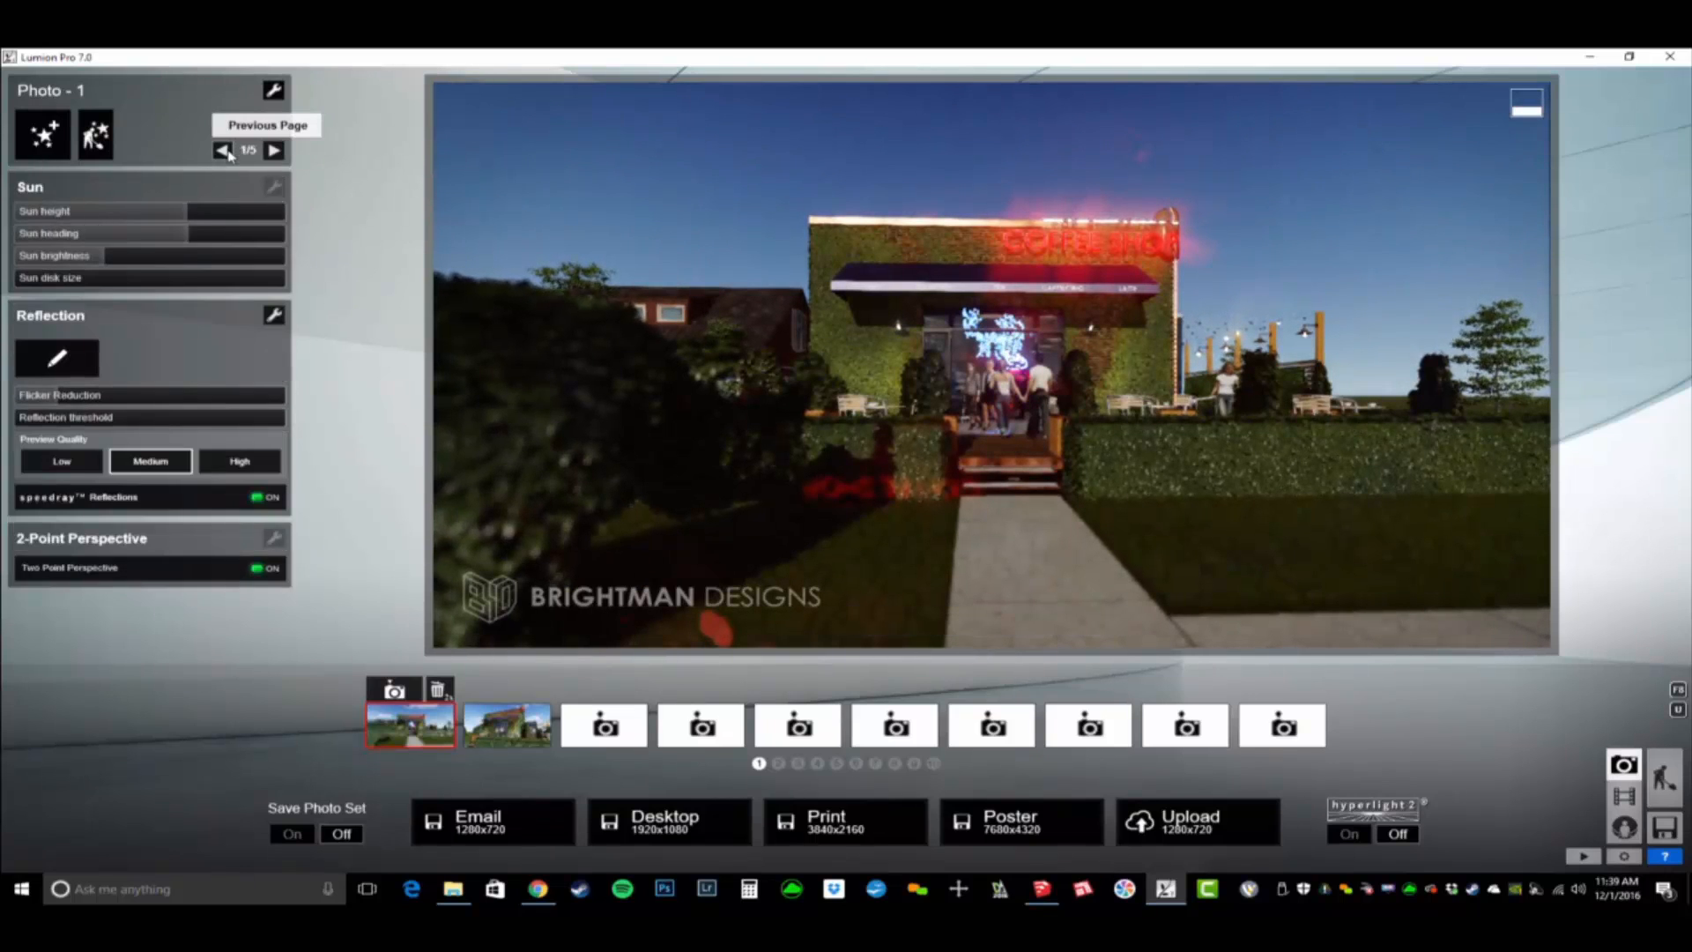
left_click_drag(188, 232, 172, 238)
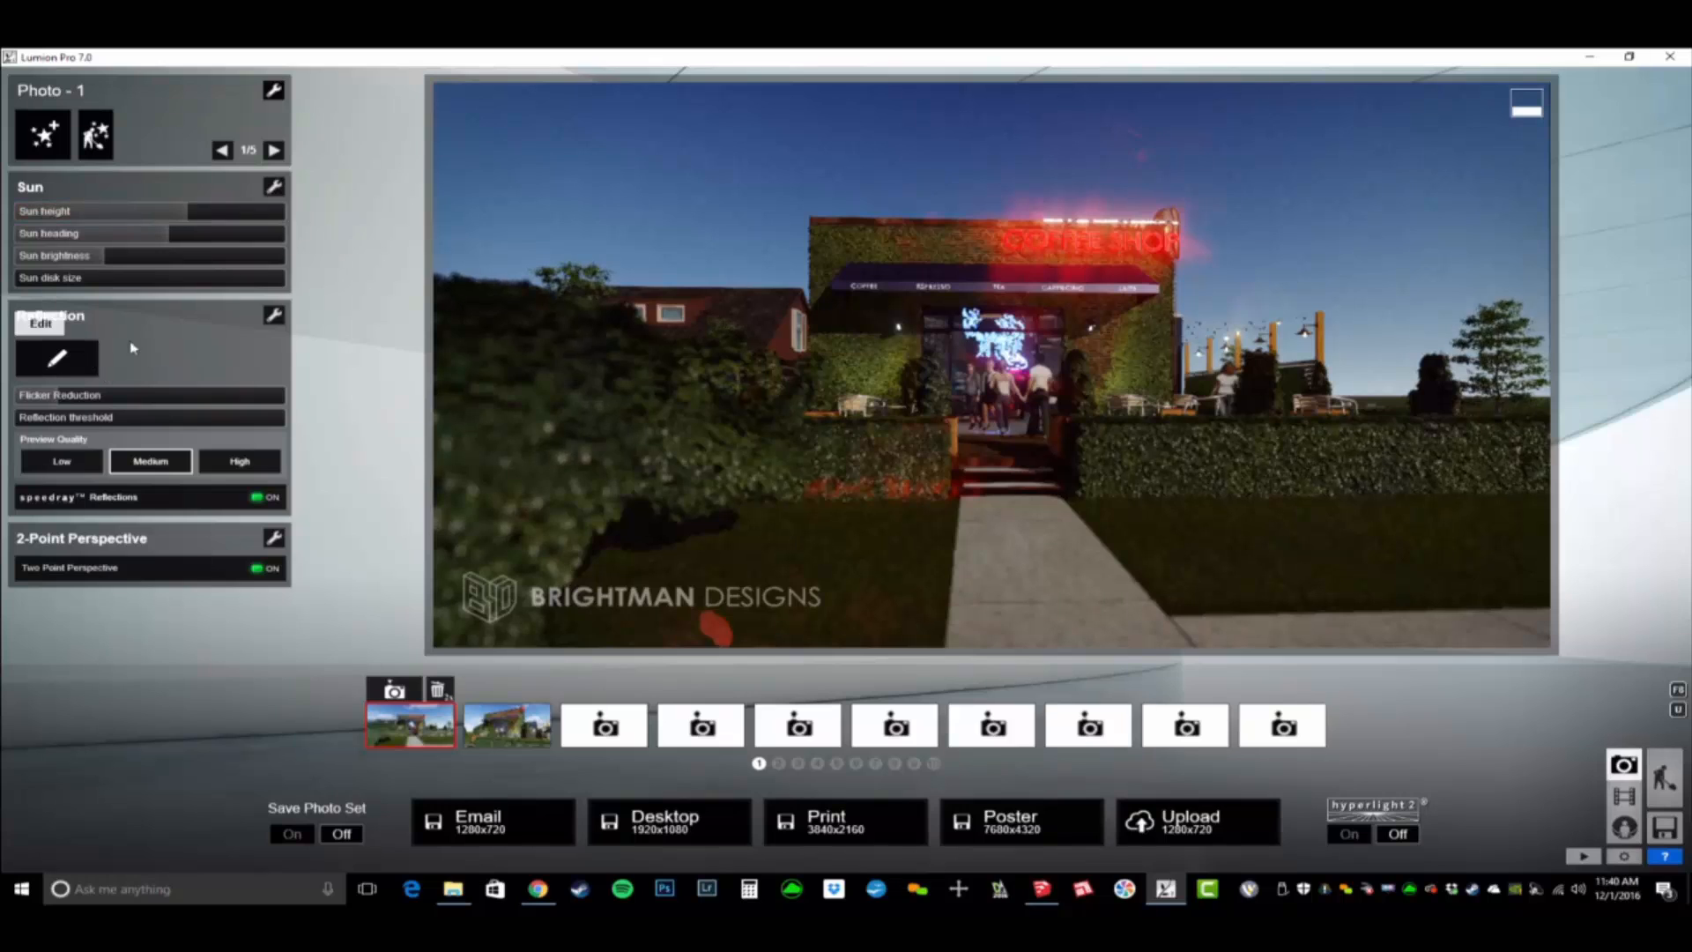
left_click(274, 151)
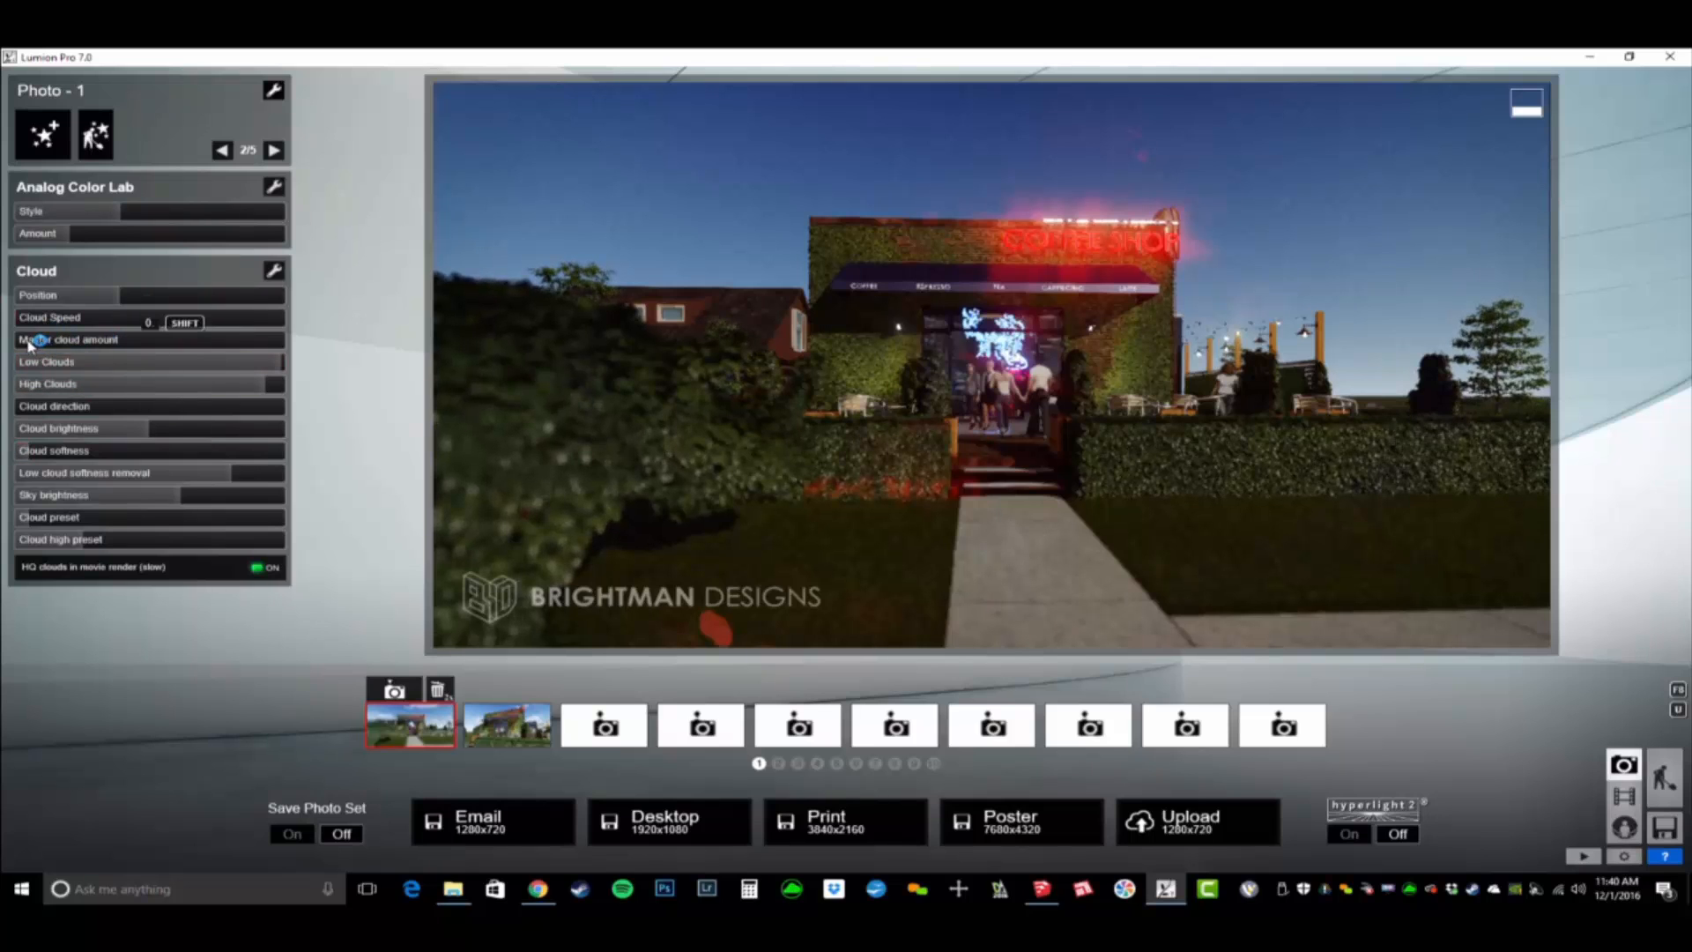
left_click_drag(49, 344, 34, 341)
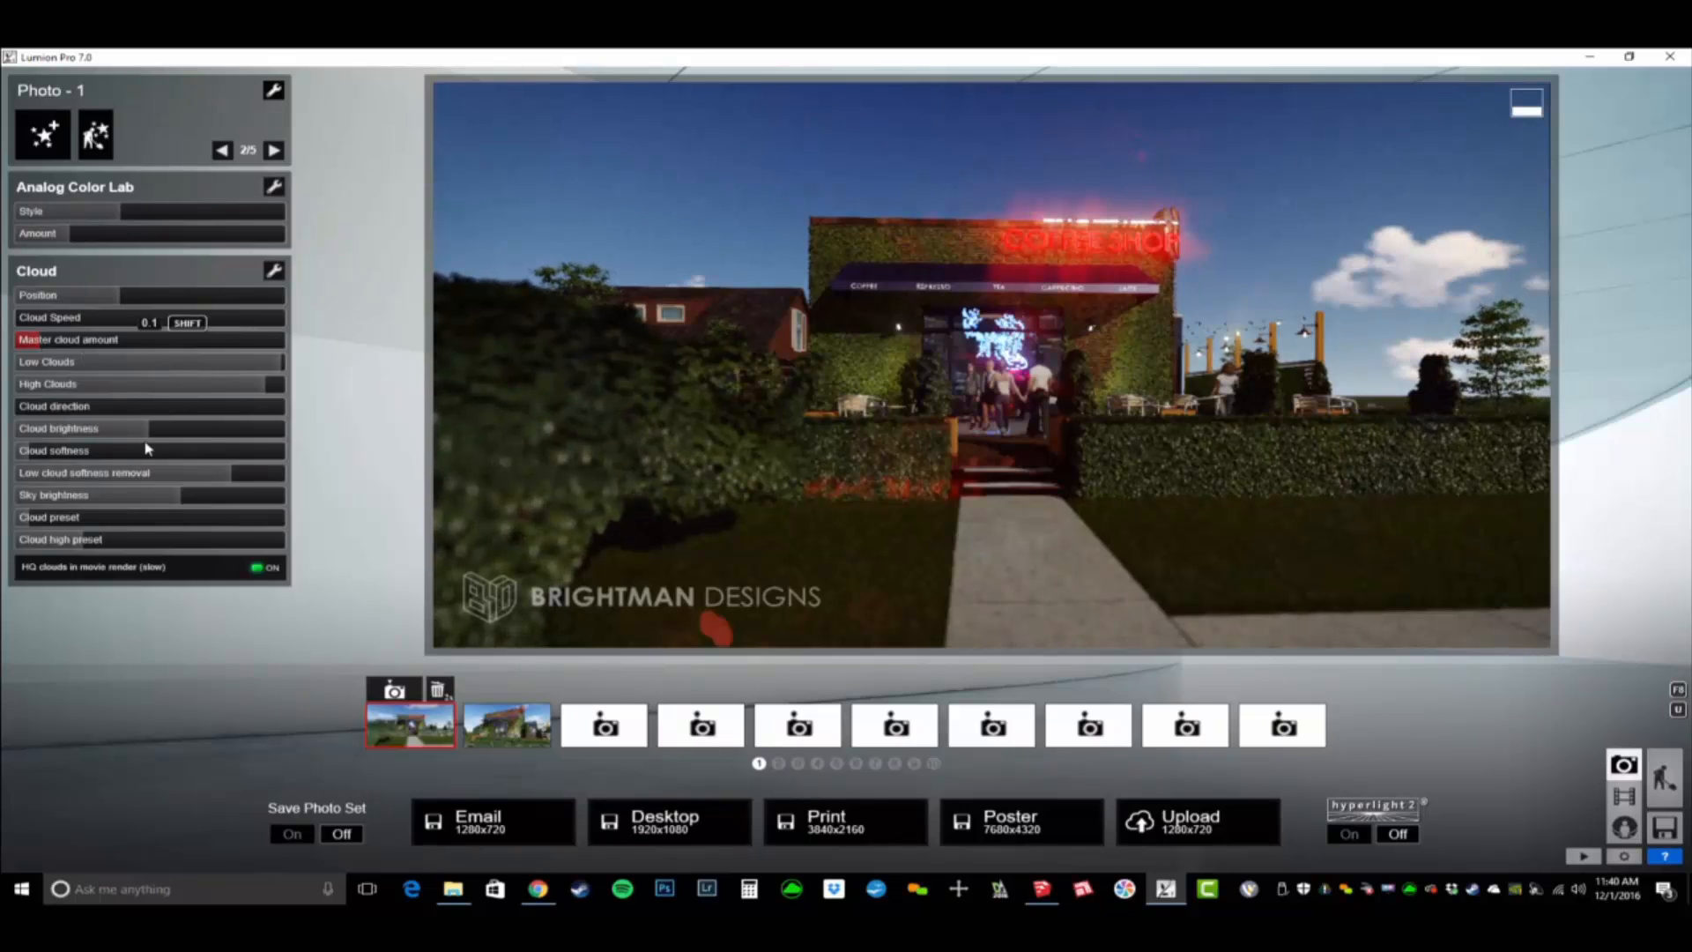
- Load the saved effects file BD_PhotoReal Dream - Exterior Dusk.lme into Photo 2
left_click(517, 738)
left_click(273, 90)
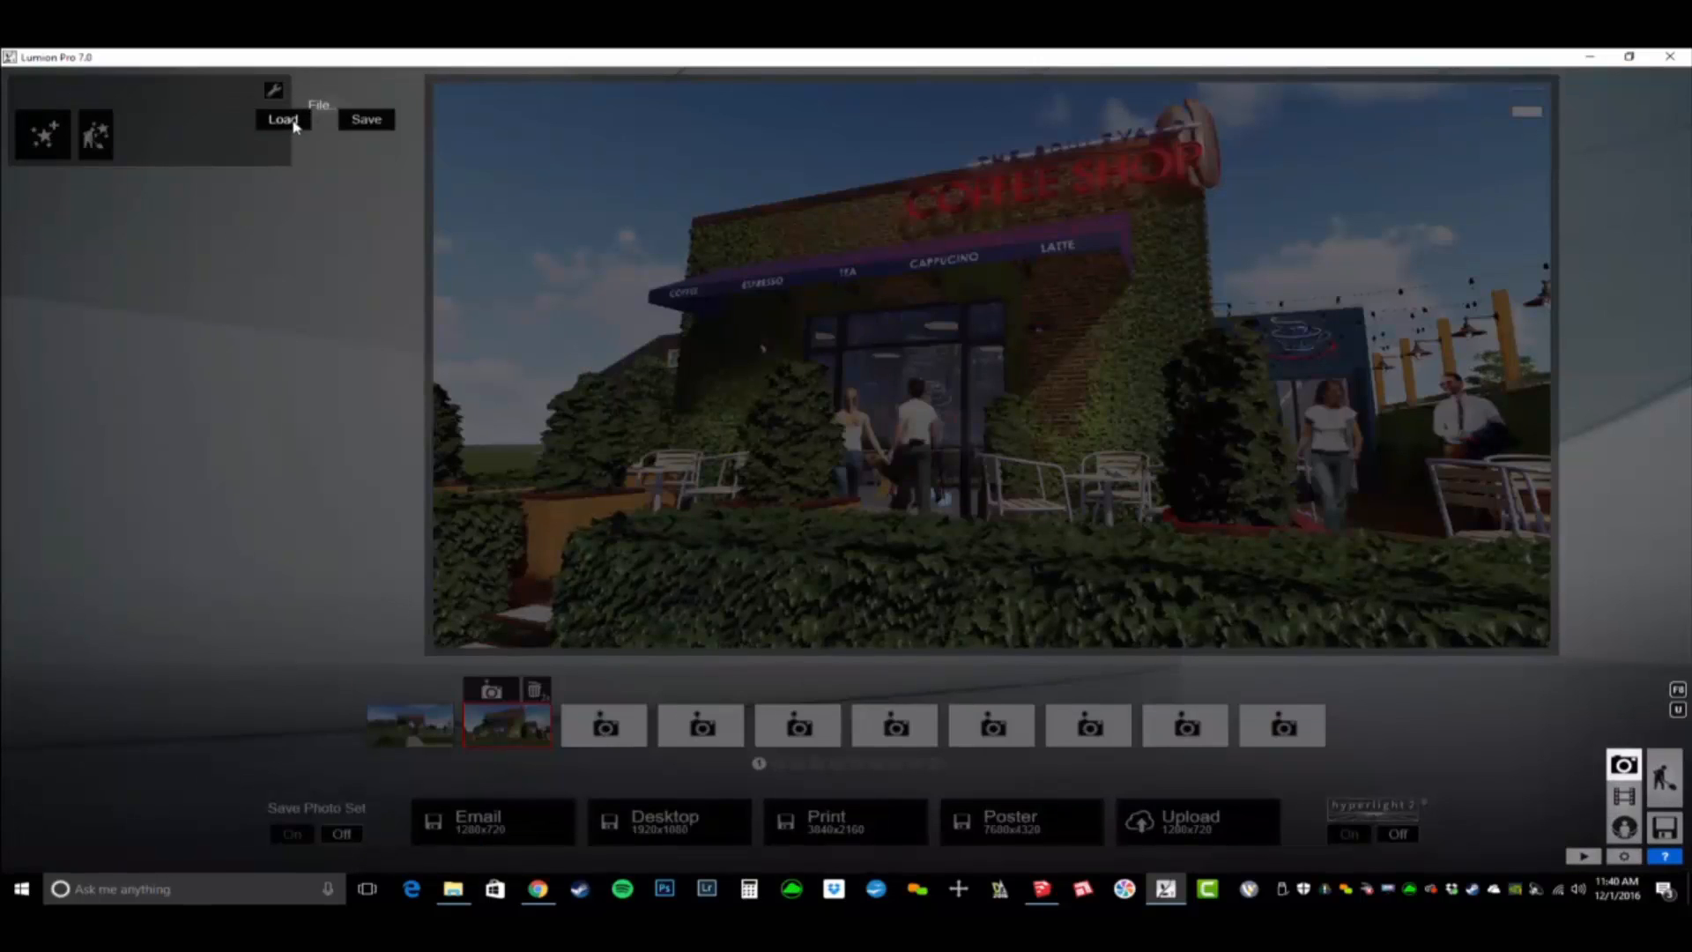
left_click(293, 124)
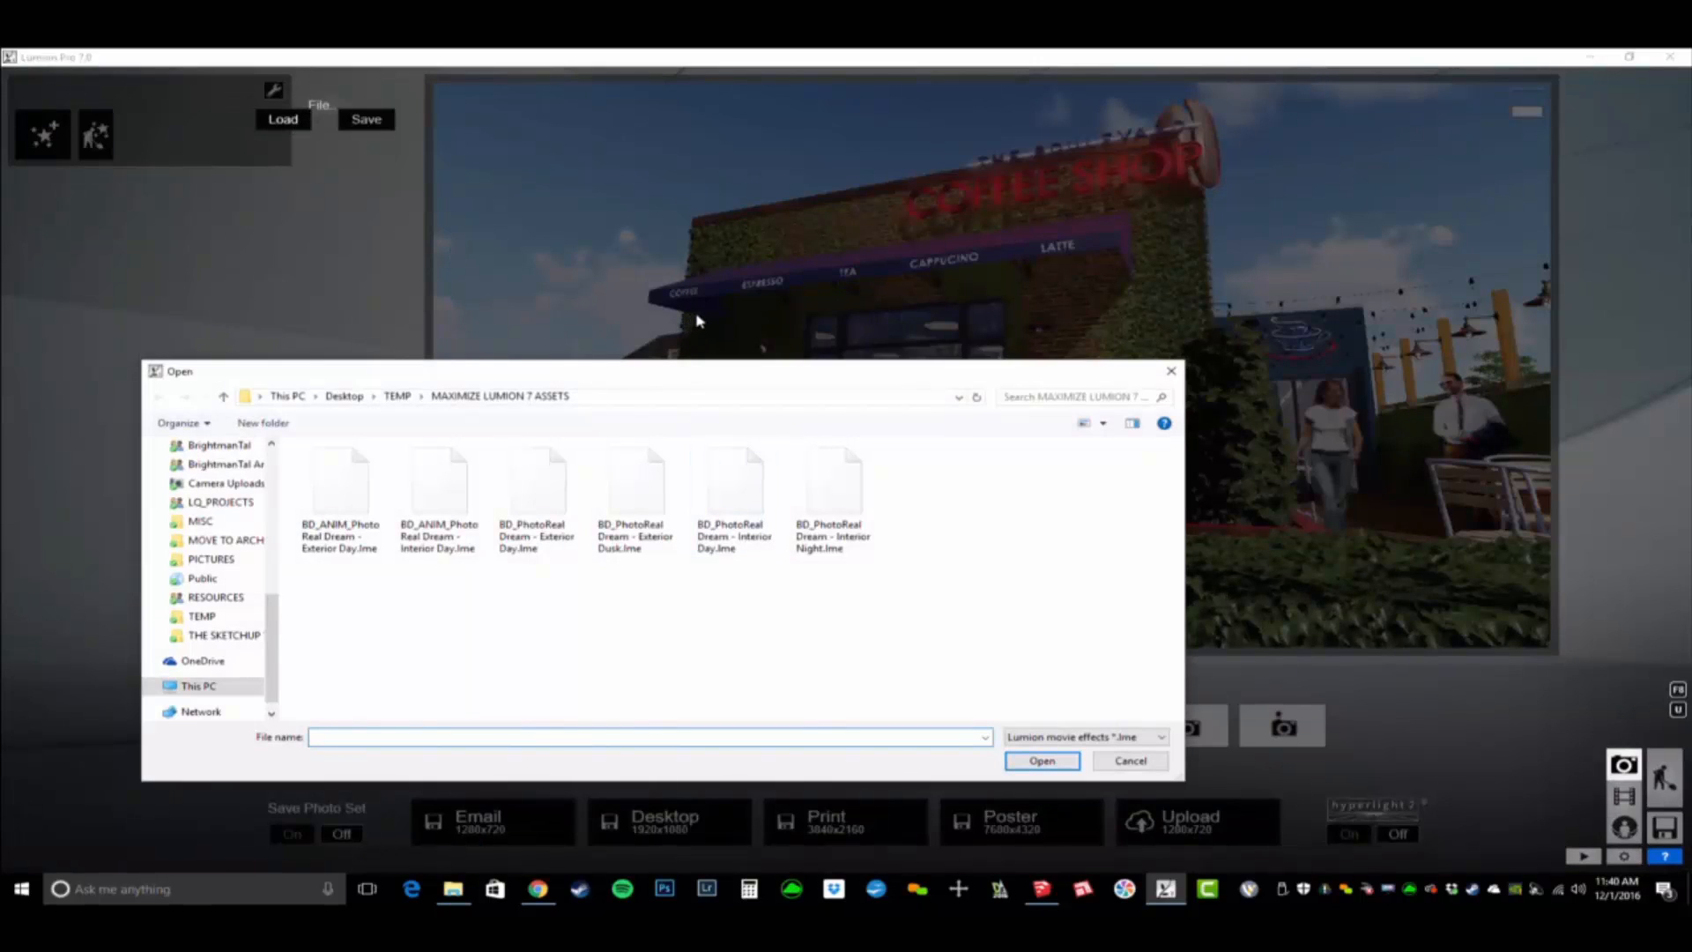
left_click(761, 556)
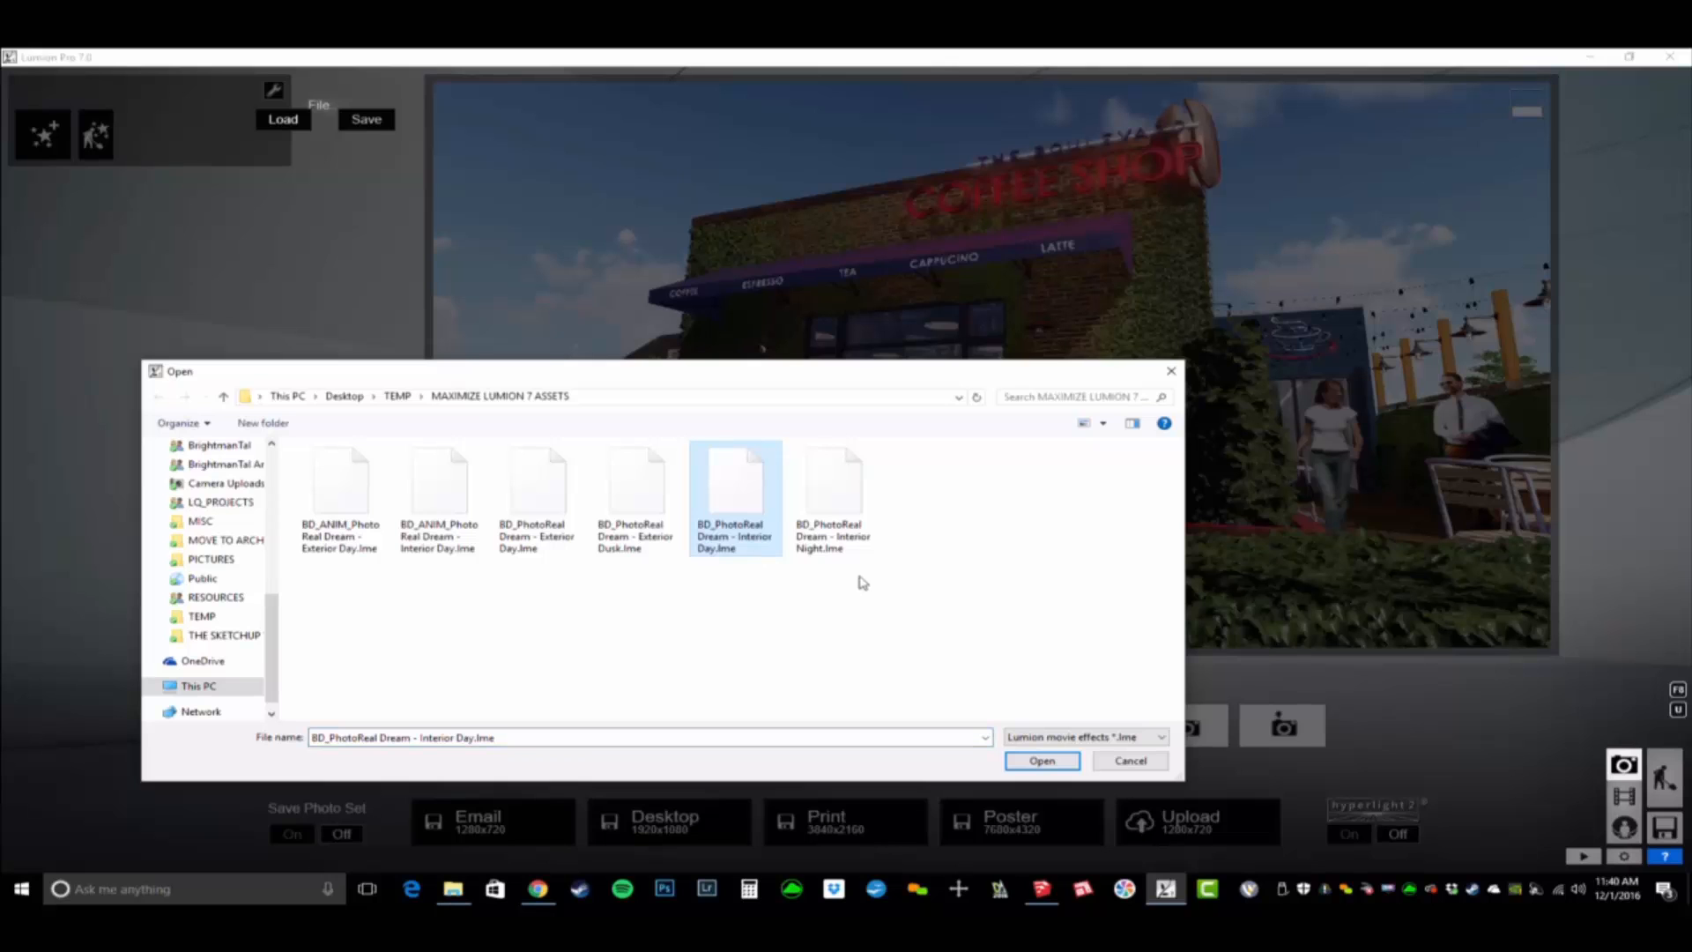
left_click(649, 544)
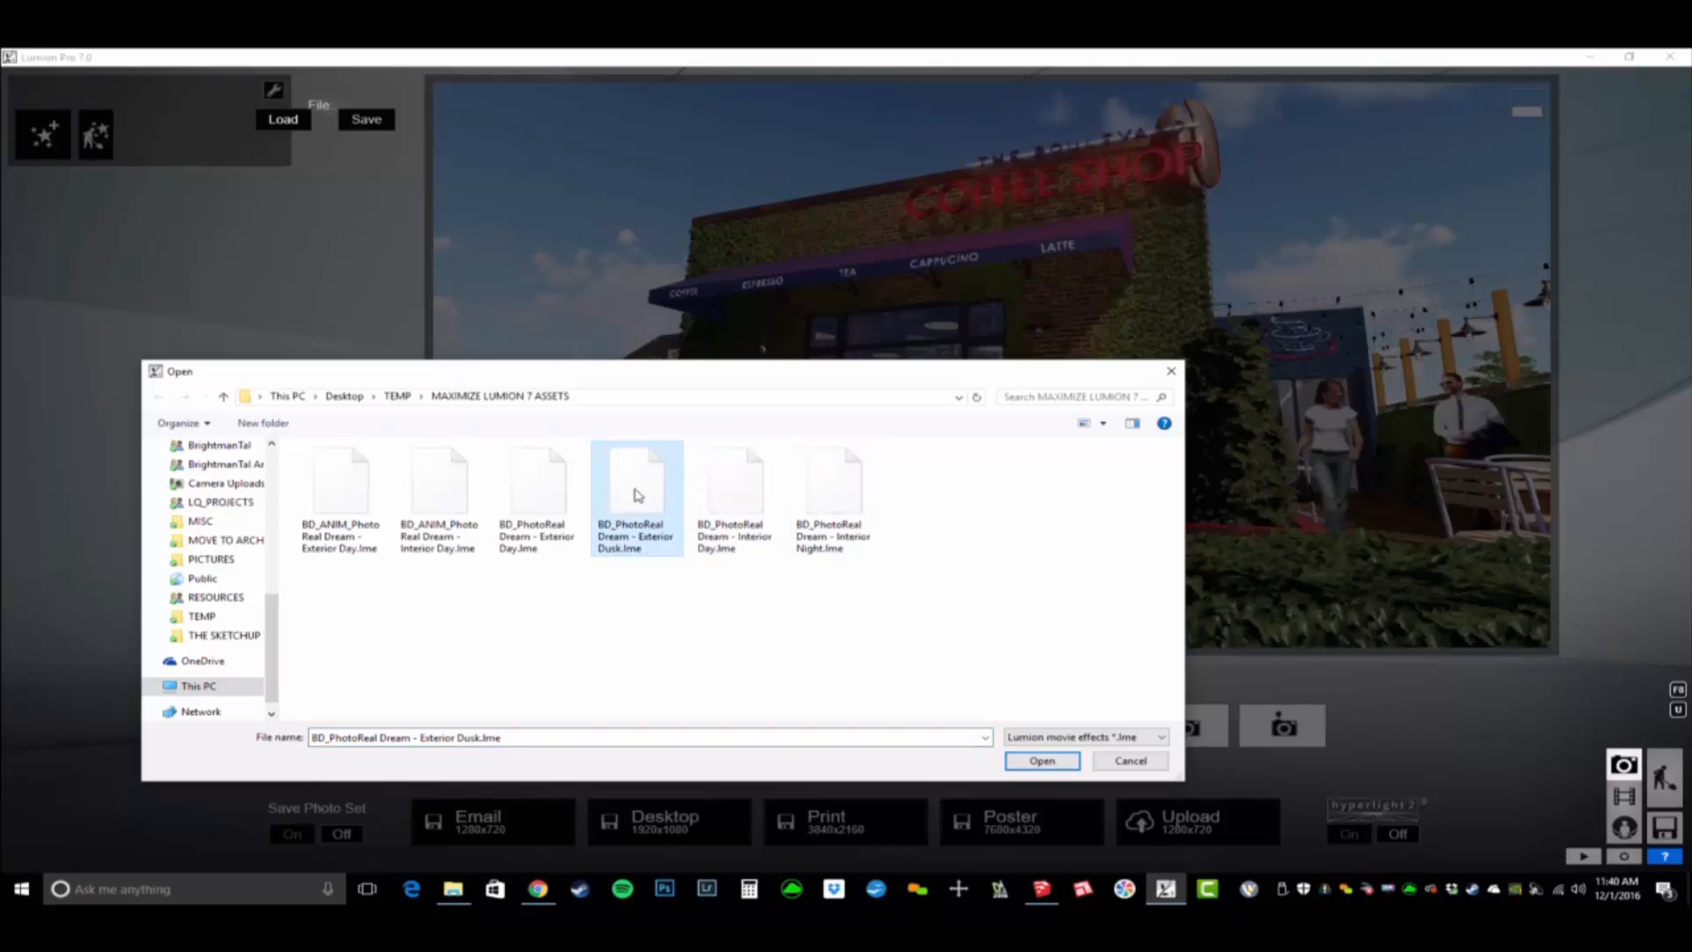
double_click(638, 494)
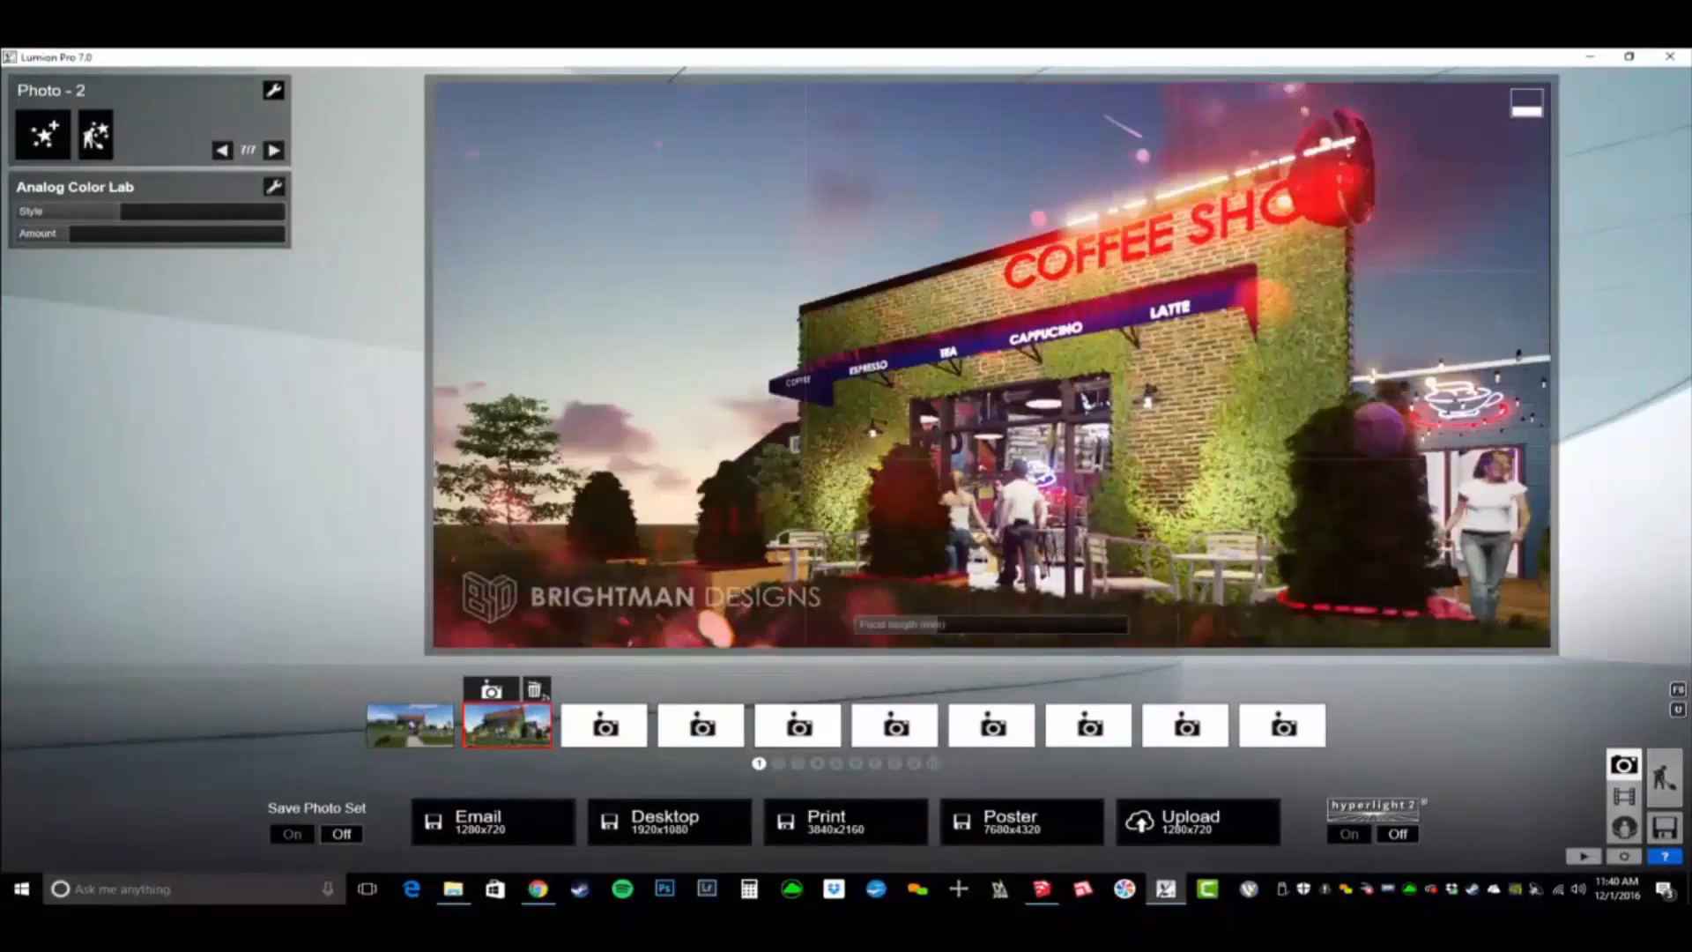
- Store an interior camera view of the sitting area, facing the curtained brick wall and grey sofa, in the empty Photo 3 slot
right_click_drag(882, 458, 793, 397)
left_click(605, 725)
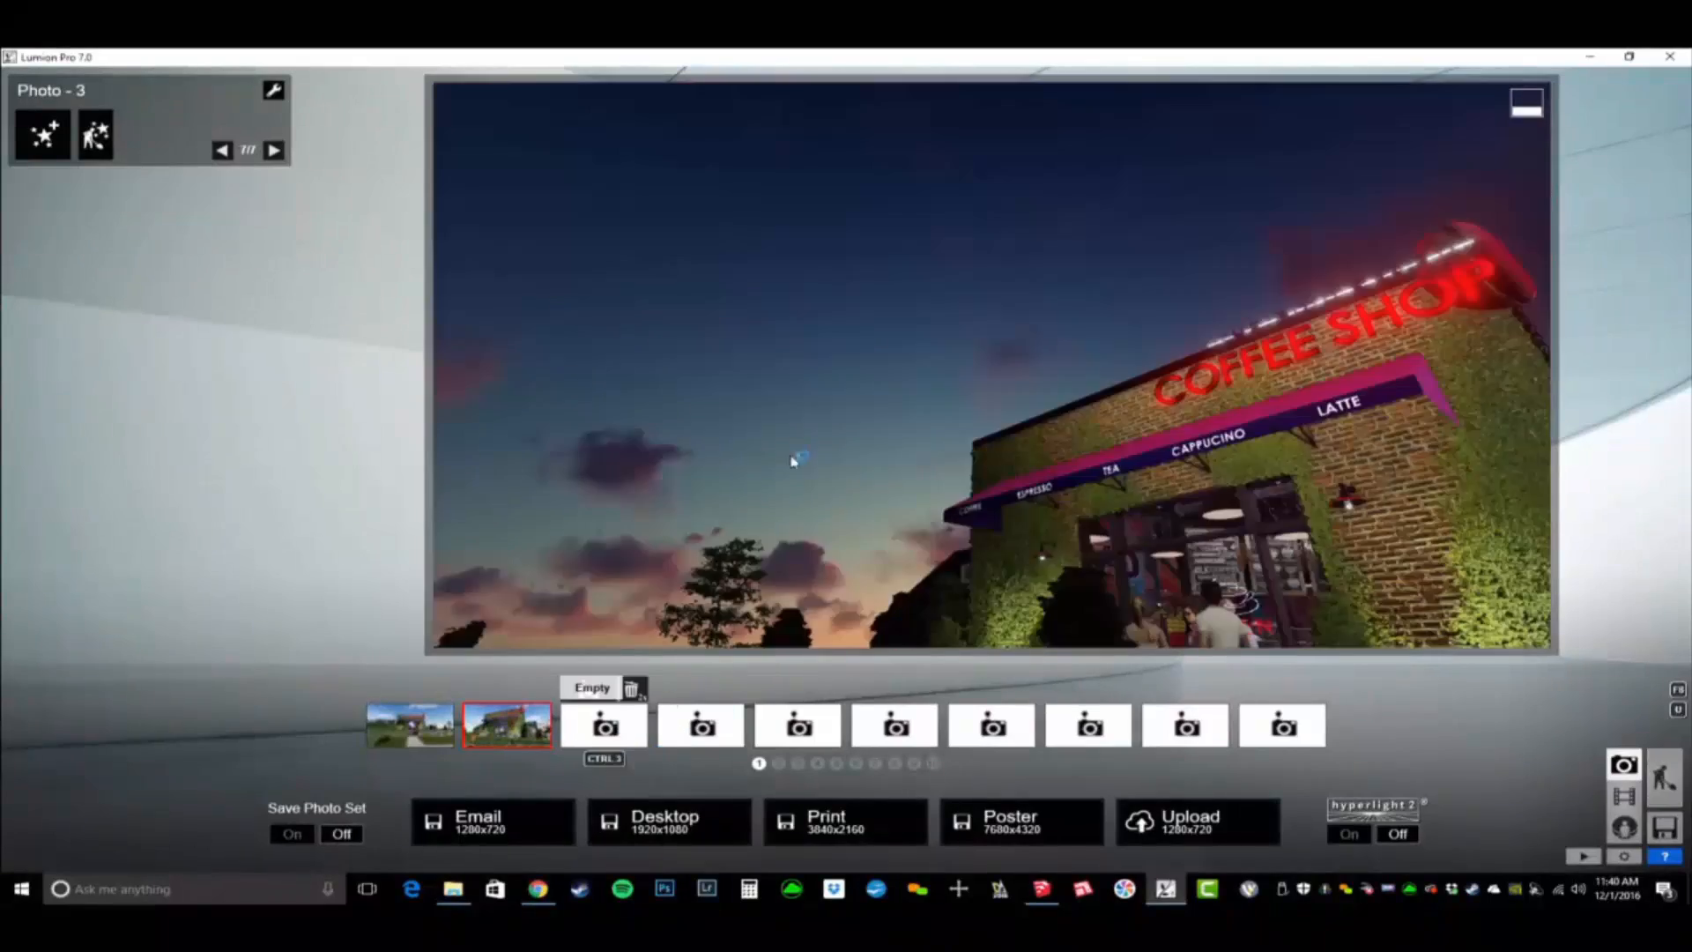
right_click_drag(793, 457, 982, 458)
key("w")
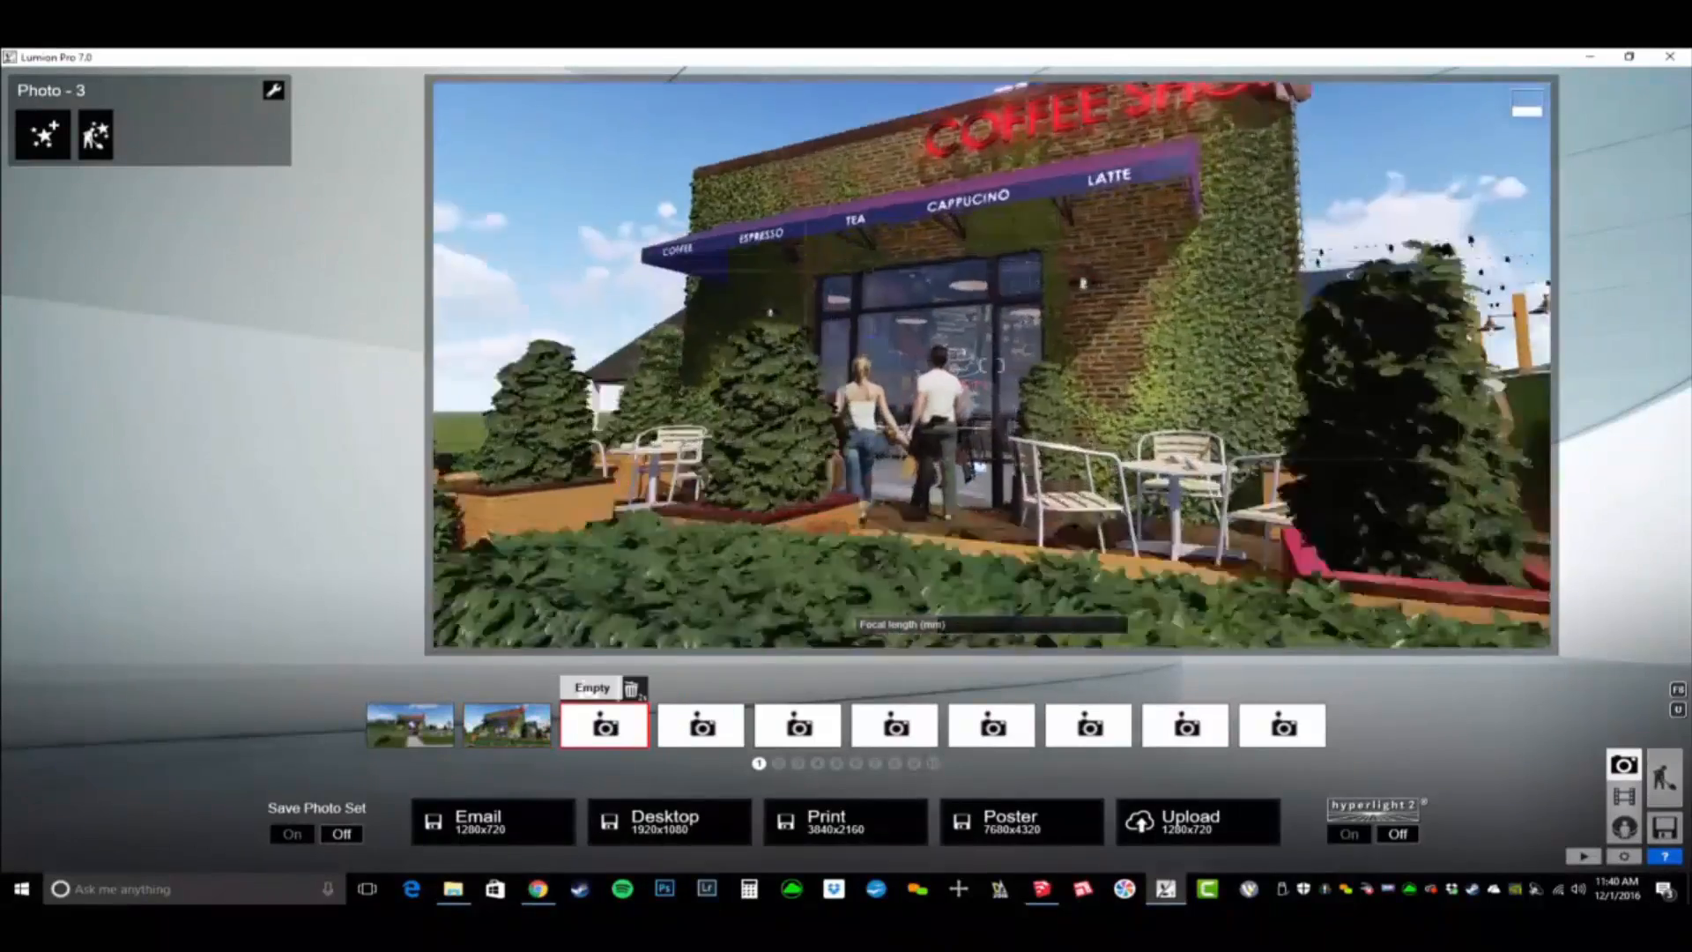
key("w")
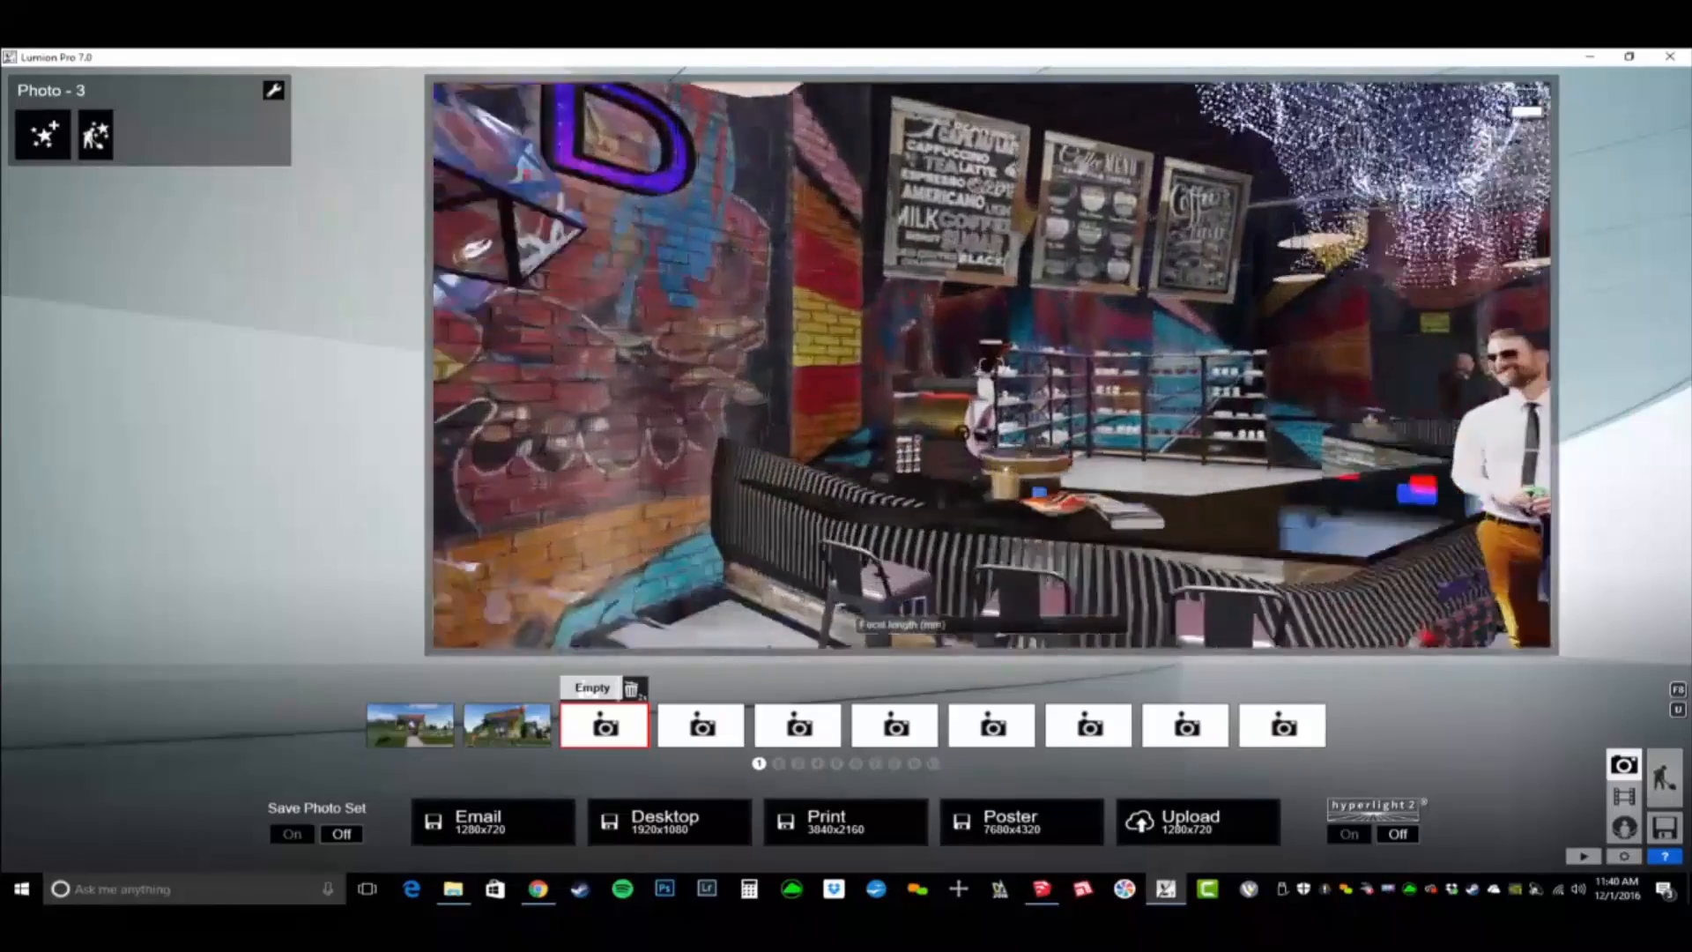
mouse_move(991, 365)
right_mouse_down()
mouse_move(1252, 396)
mouse_move(1080, 370)
mouse_move(1132, 370)
mouse_move(1234, 326)
mouse_move(991, 365)
right_mouse_up()
key("a")
key("d")
mouse_move(772, 331)
right_mouse_down()
mouse_move(722, 321)
mouse_move(832, 340)
mouse_move(772, 332)
right_mouse_up()
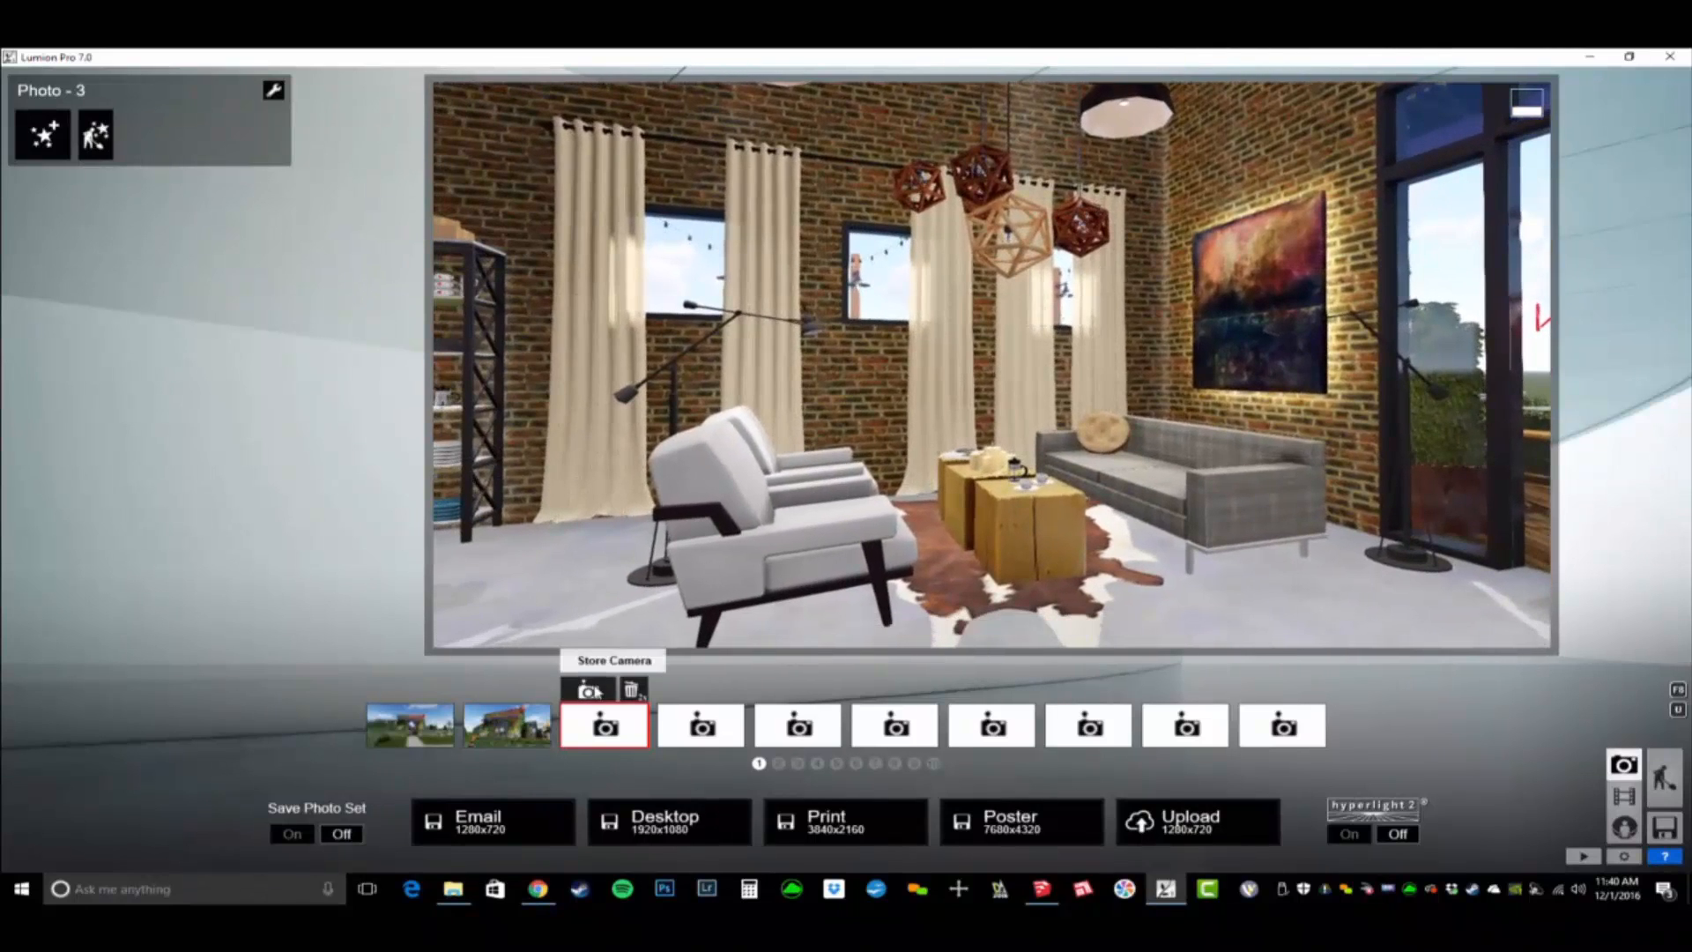
left_click(592, 691)
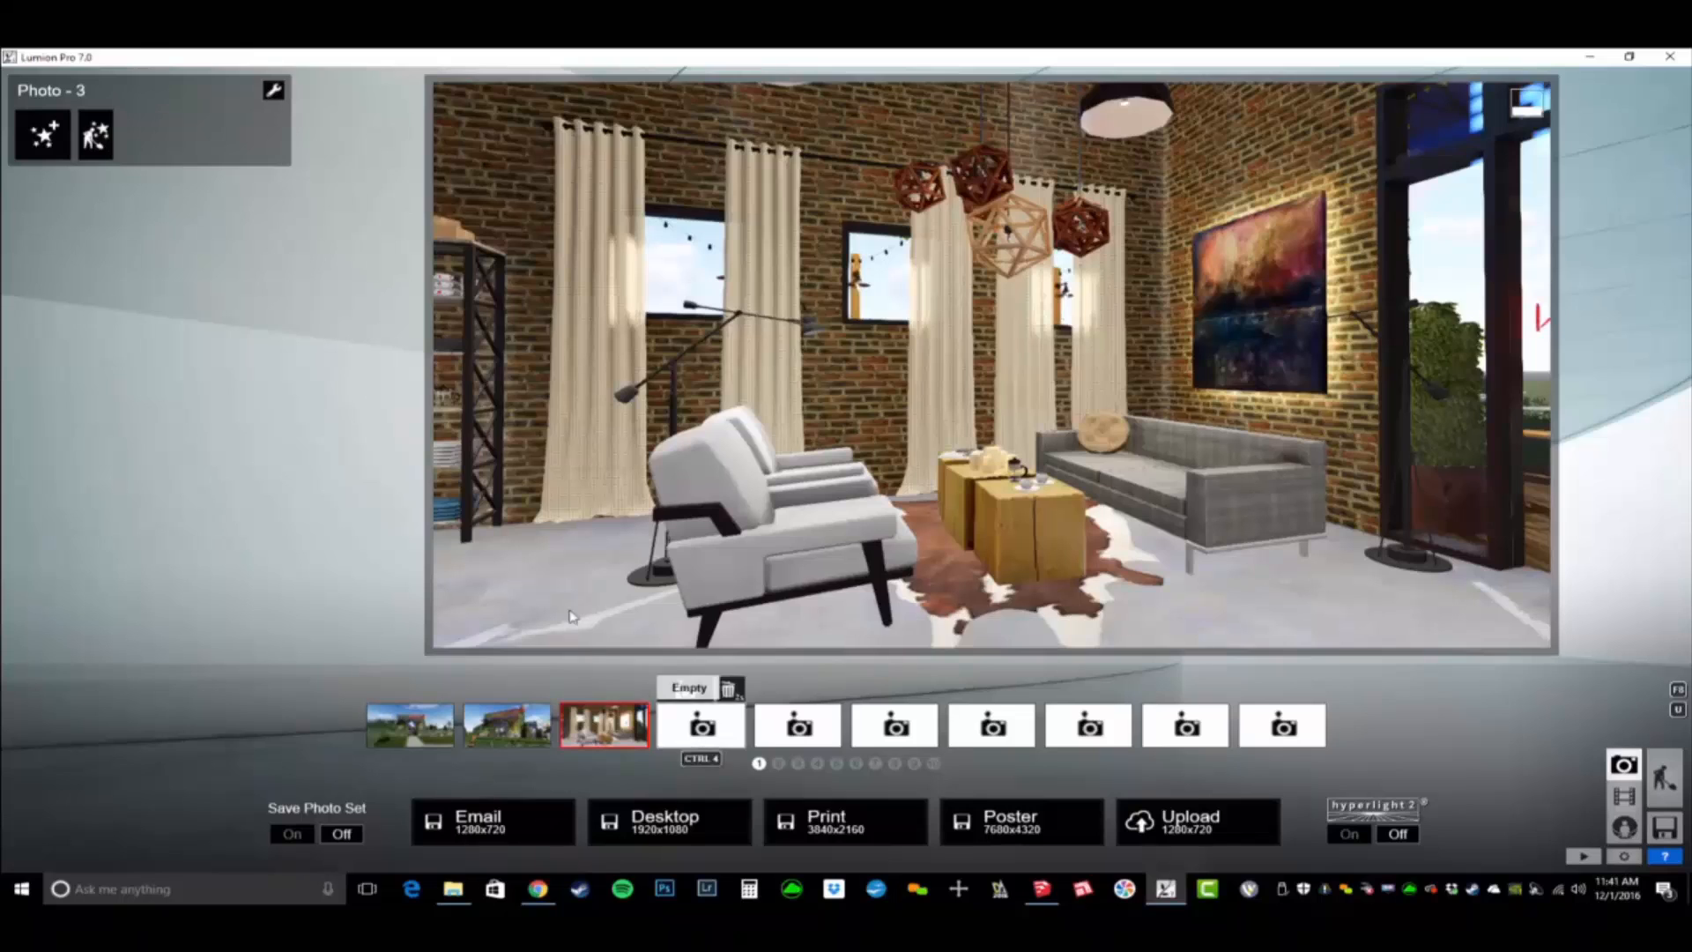
- Load the saved effects file BD_PhotoReal Dream - Interior Day.lme into Photo 3
left_click(274, 91)
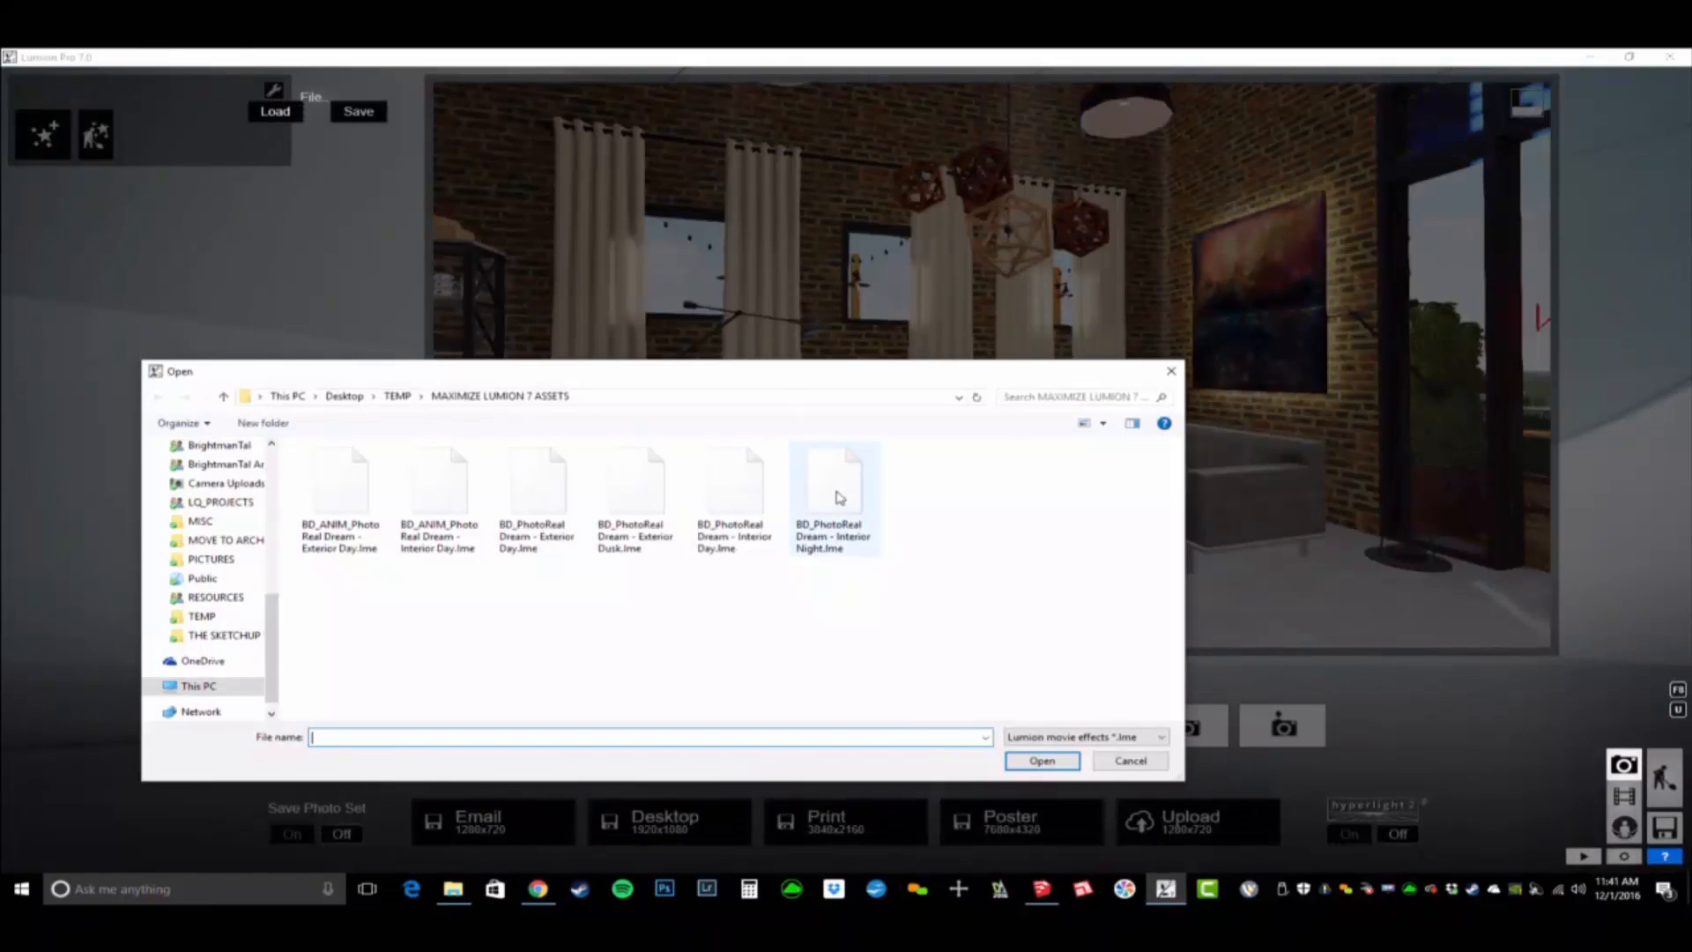
double_click(723, 483)
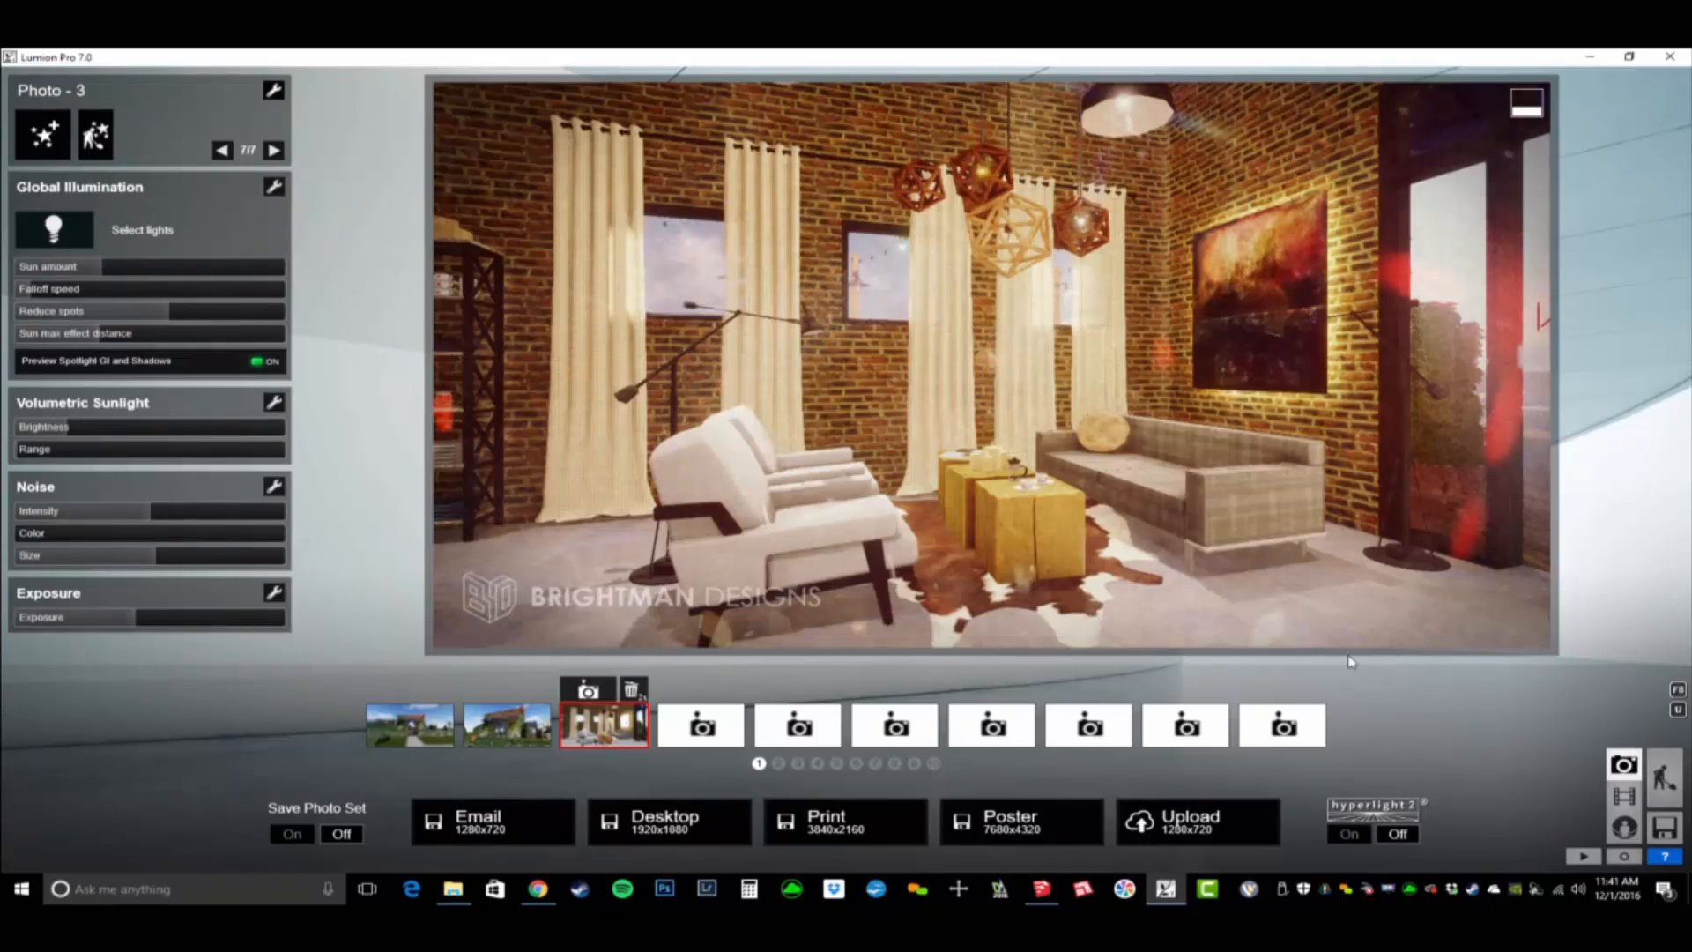
- Upload the full photo set to MyLumion, naming the photos Entry, Entry at Dusk and Sitting Area under the title BLVD Coffee Shop
left_click(1195, 820)
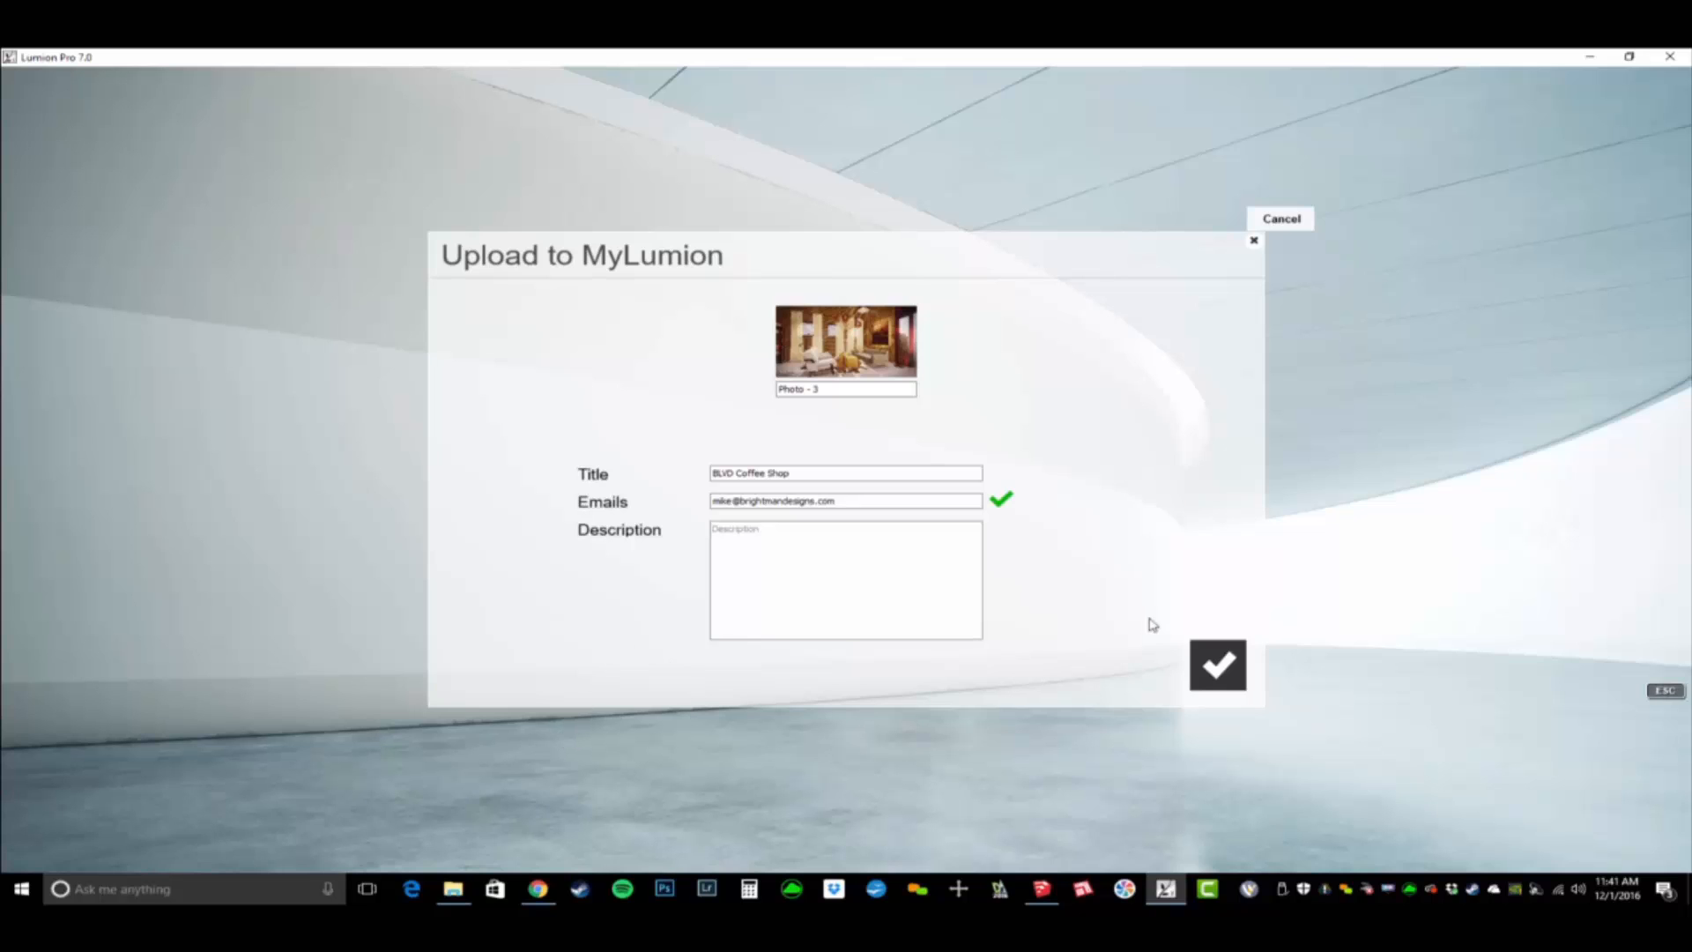
key("Escape")
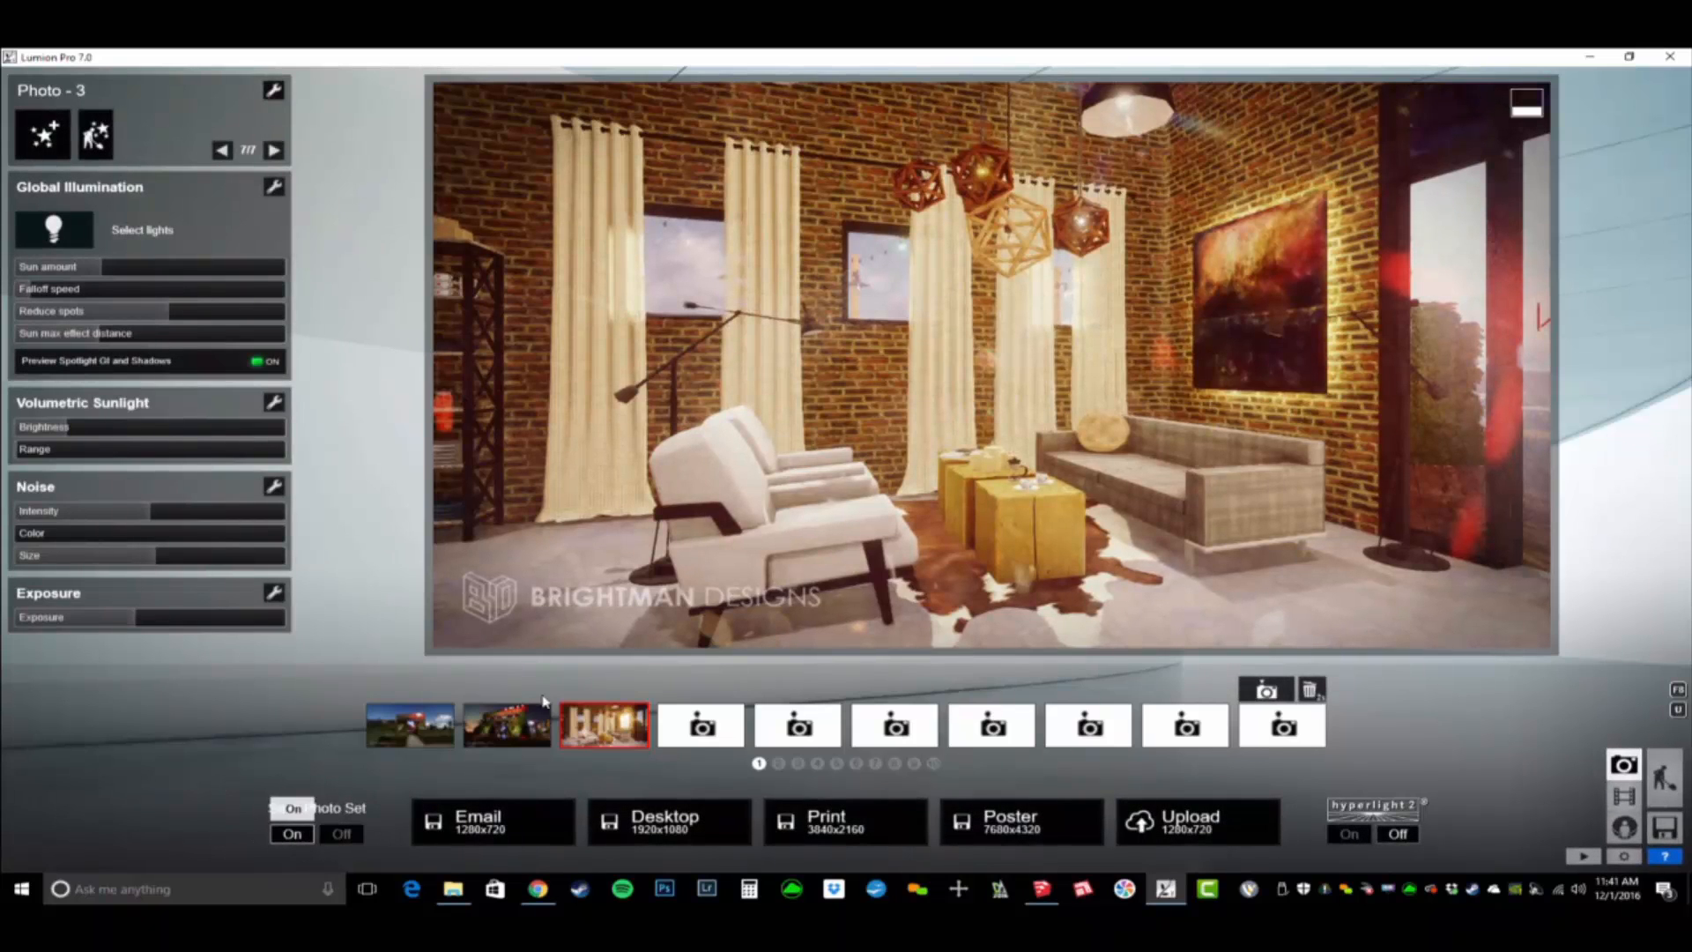
left_click(1178, 826)
left_click(700, 390)
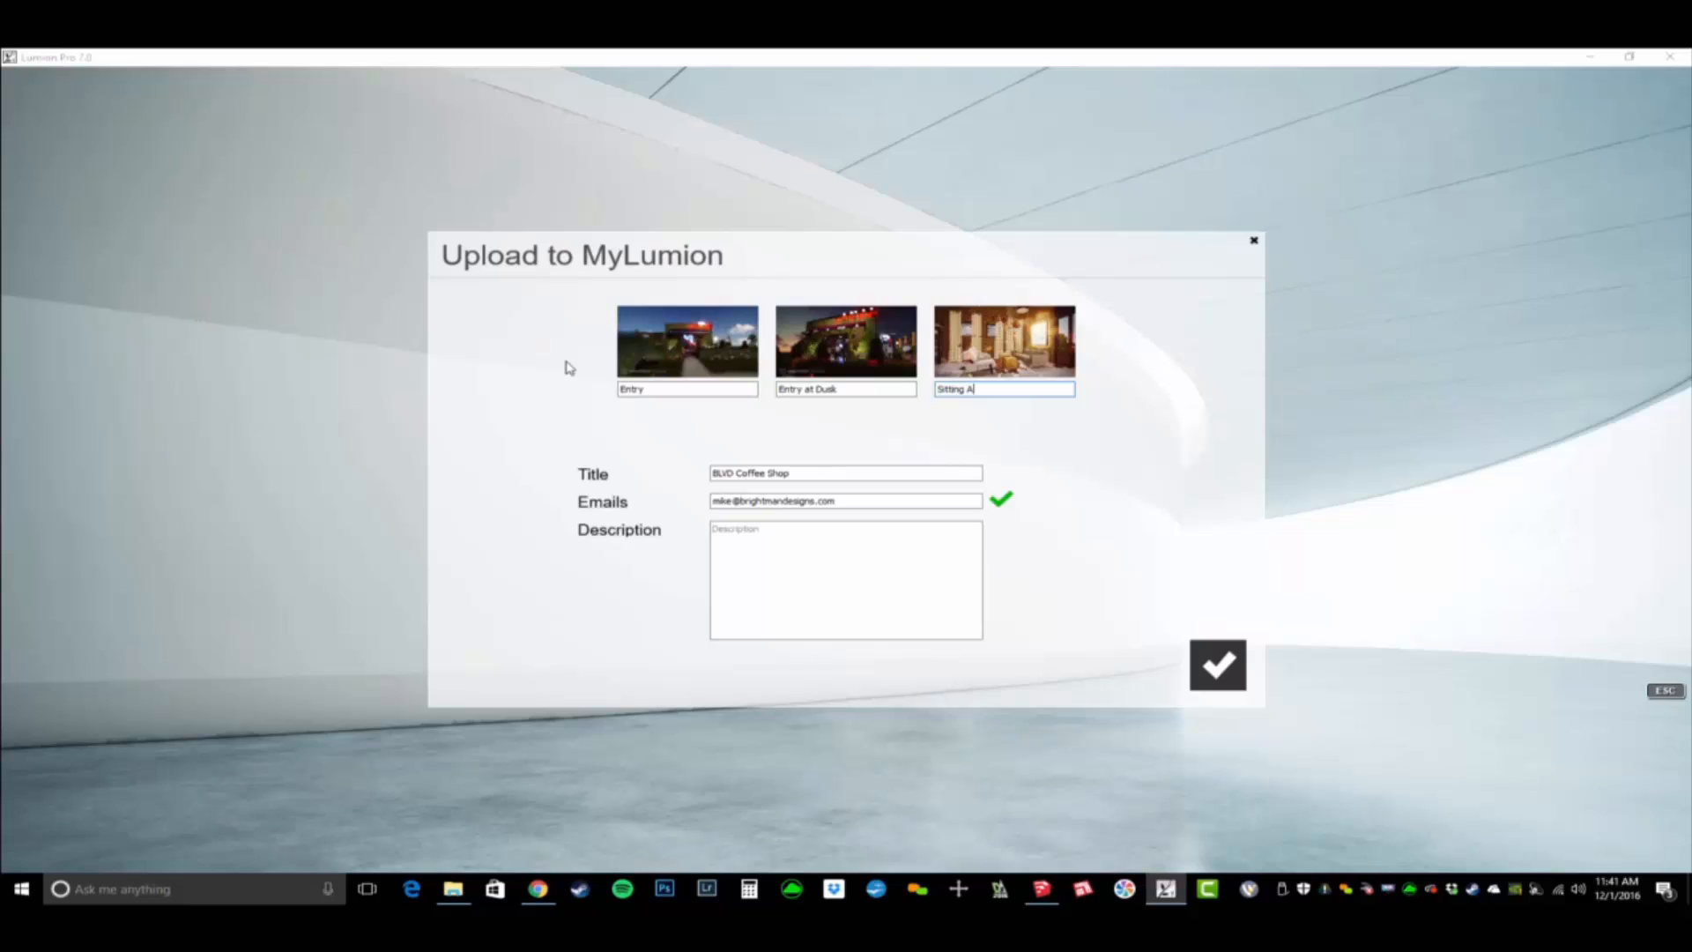
left_click(819, 472)
left_click(828, 502)
left_click(846, 582)
left_click(1218, 667)
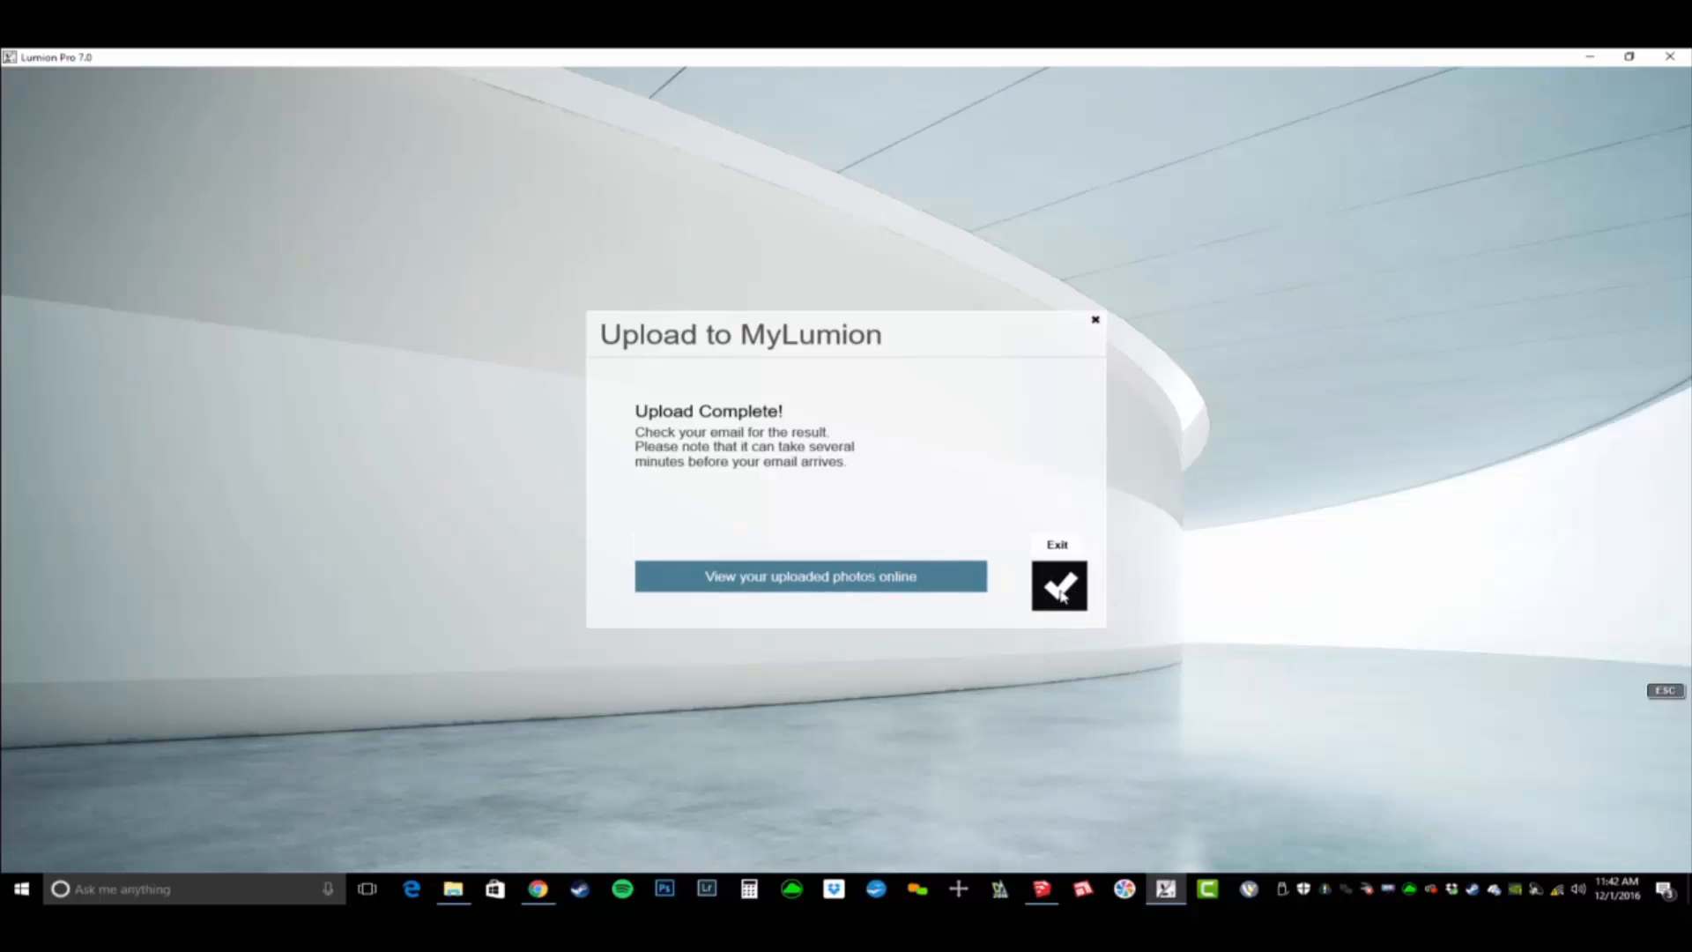
- Disconnect from the current Wi-Fi network and reconnect to it
left_click(1557, 890)
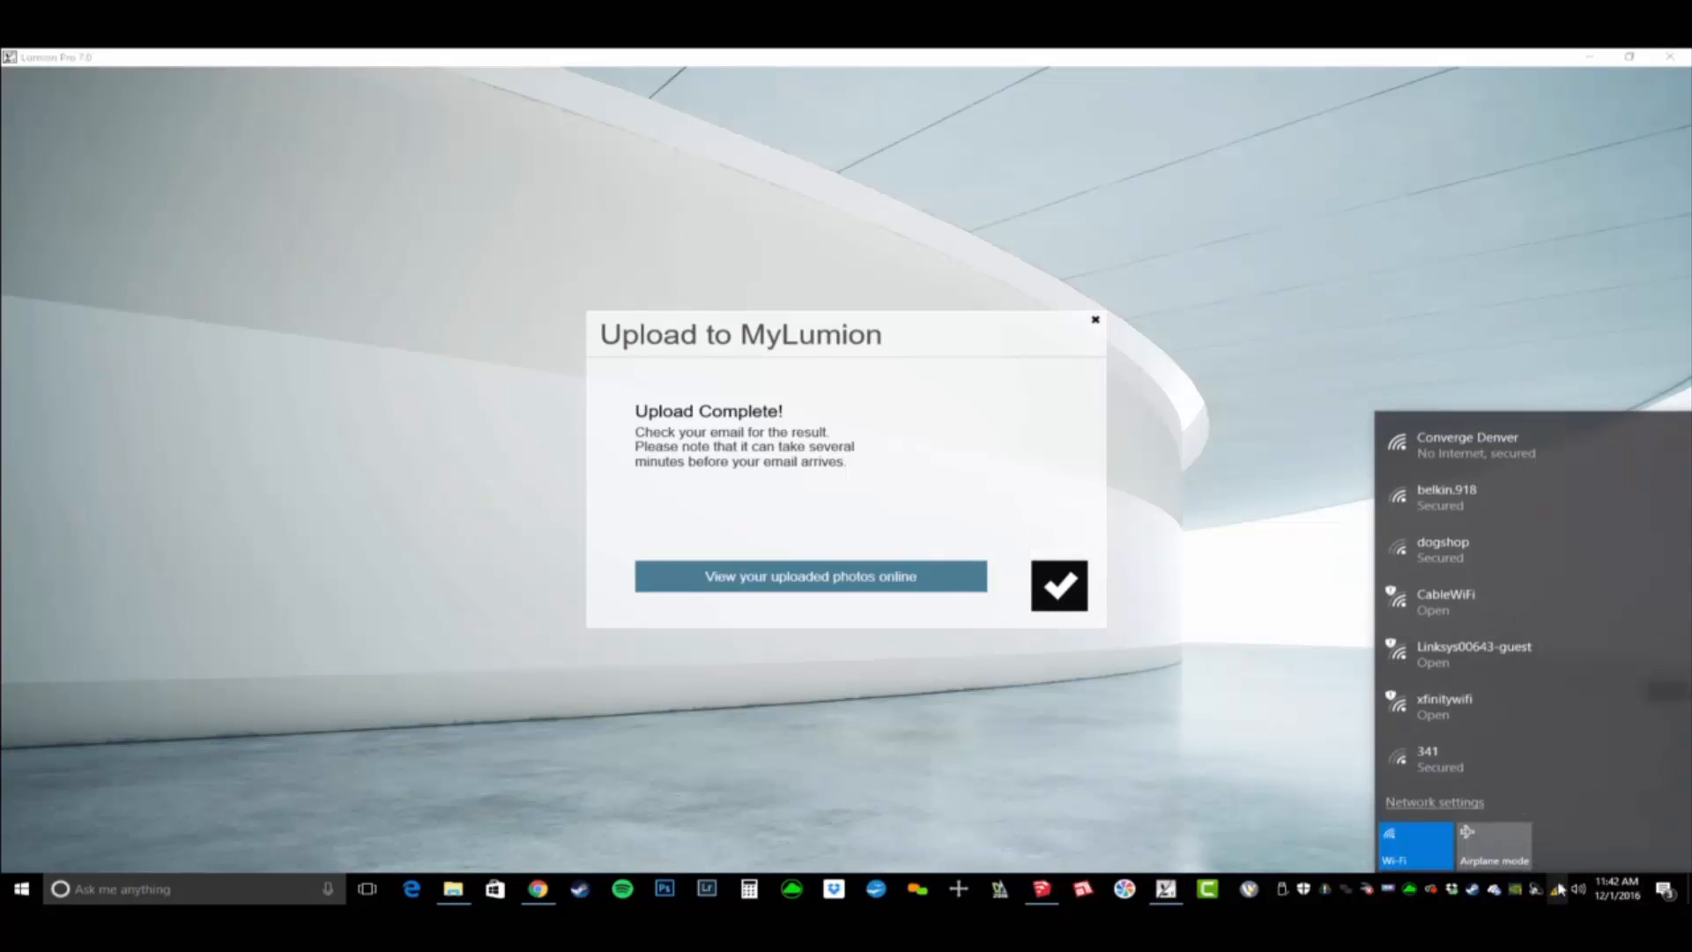
left_click(1490, 445)
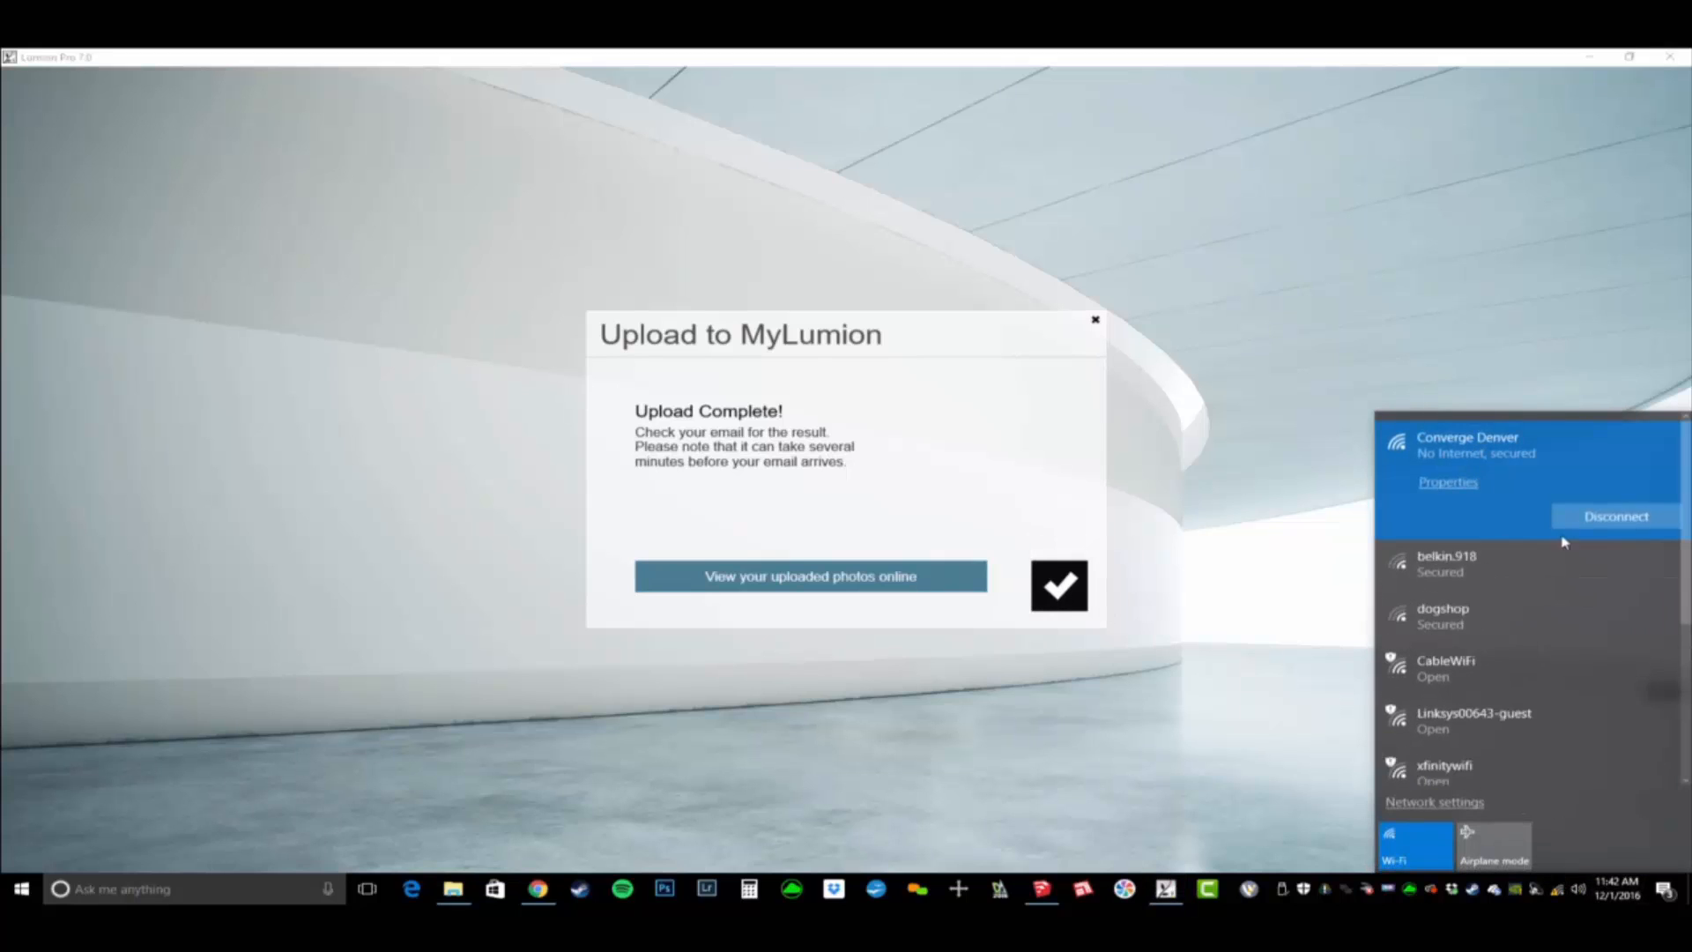
left_click(1626, 520)
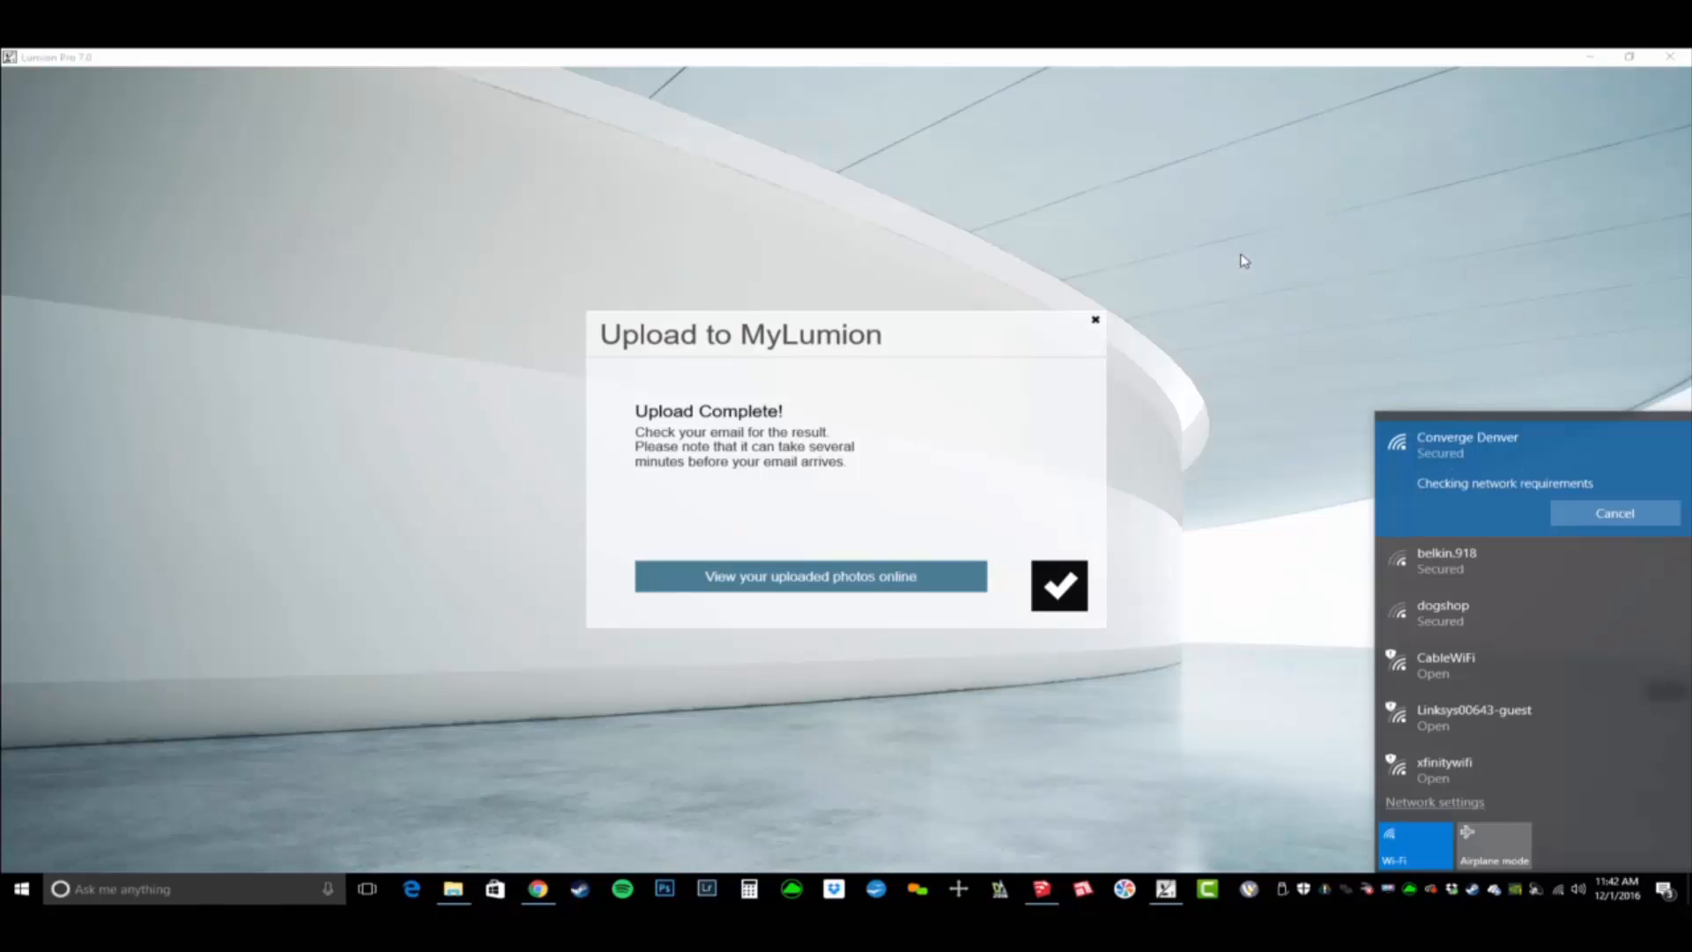
key("Escape")
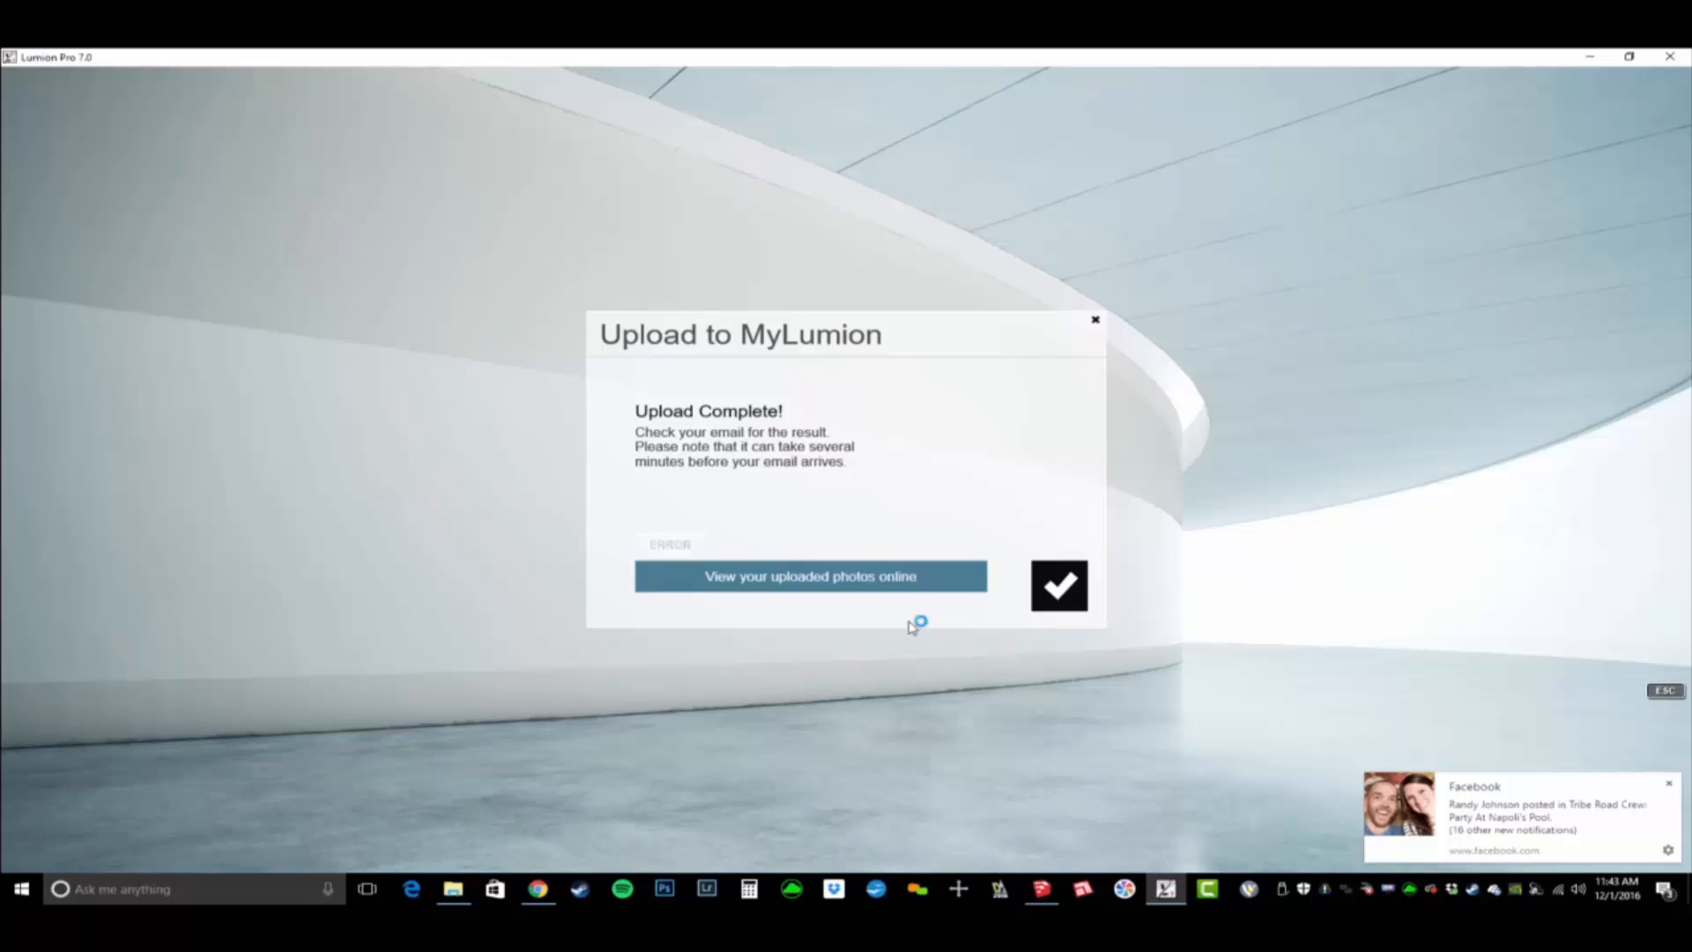
- Open the uploaded photos online and dismiss the desktop notification
left_click(886, 584)
left_click(1671, 785)
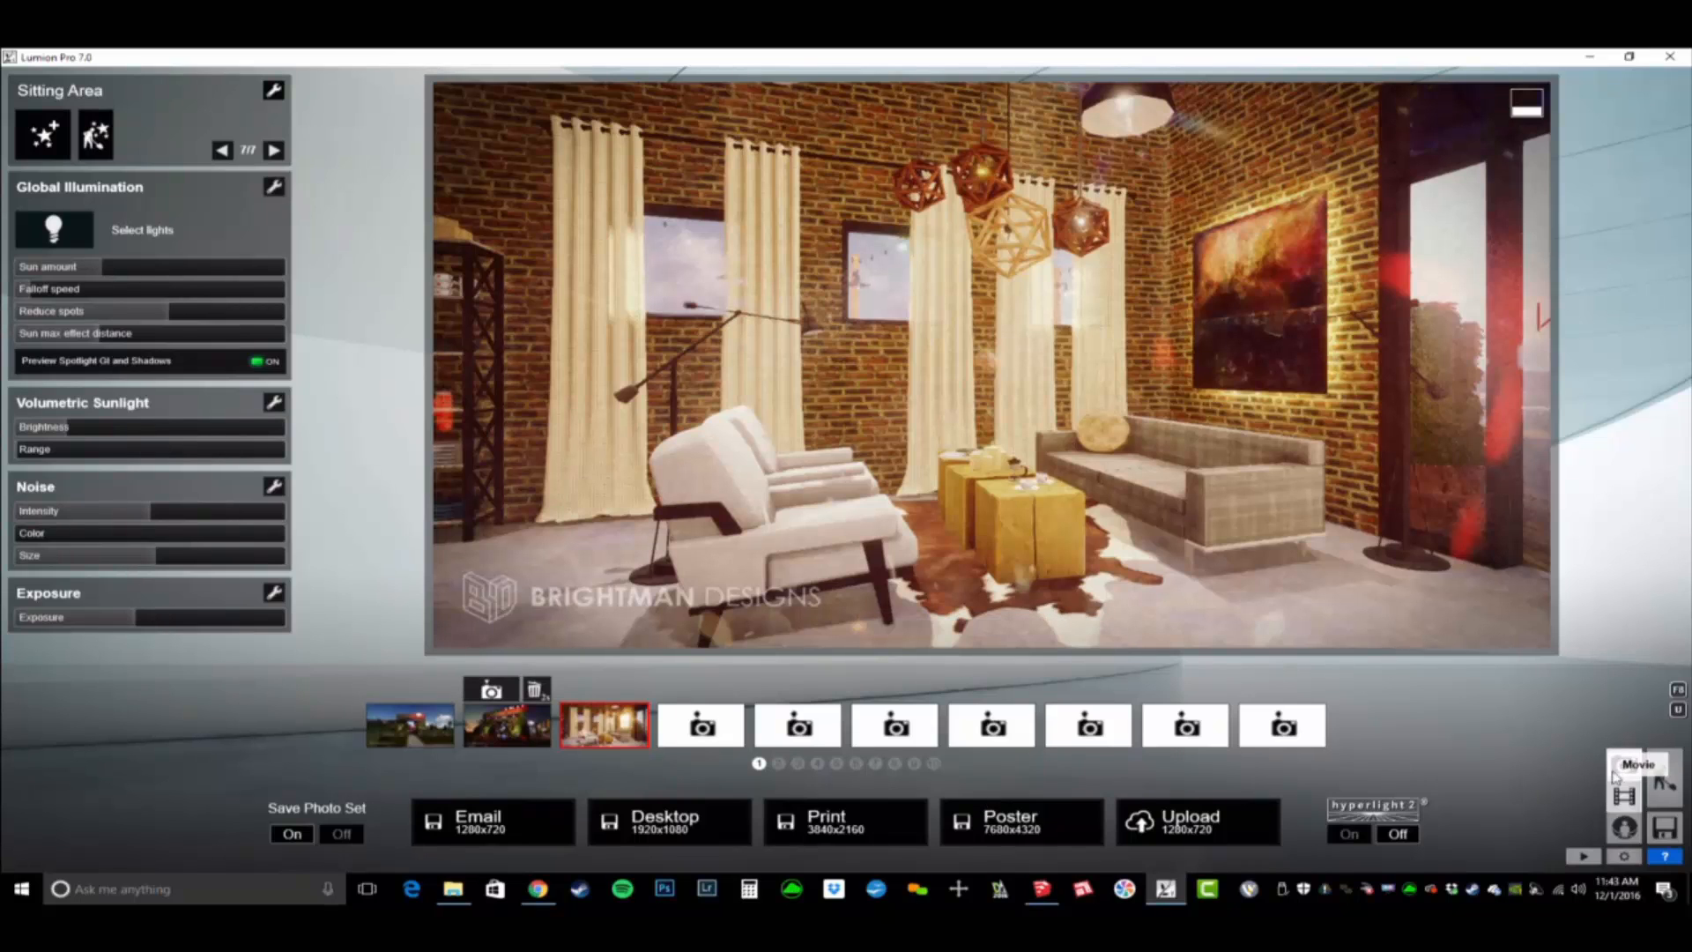
- Start recording a movie clip in the first slot and capture two camera keyframes of the sitting area
left_click(1627, 798)
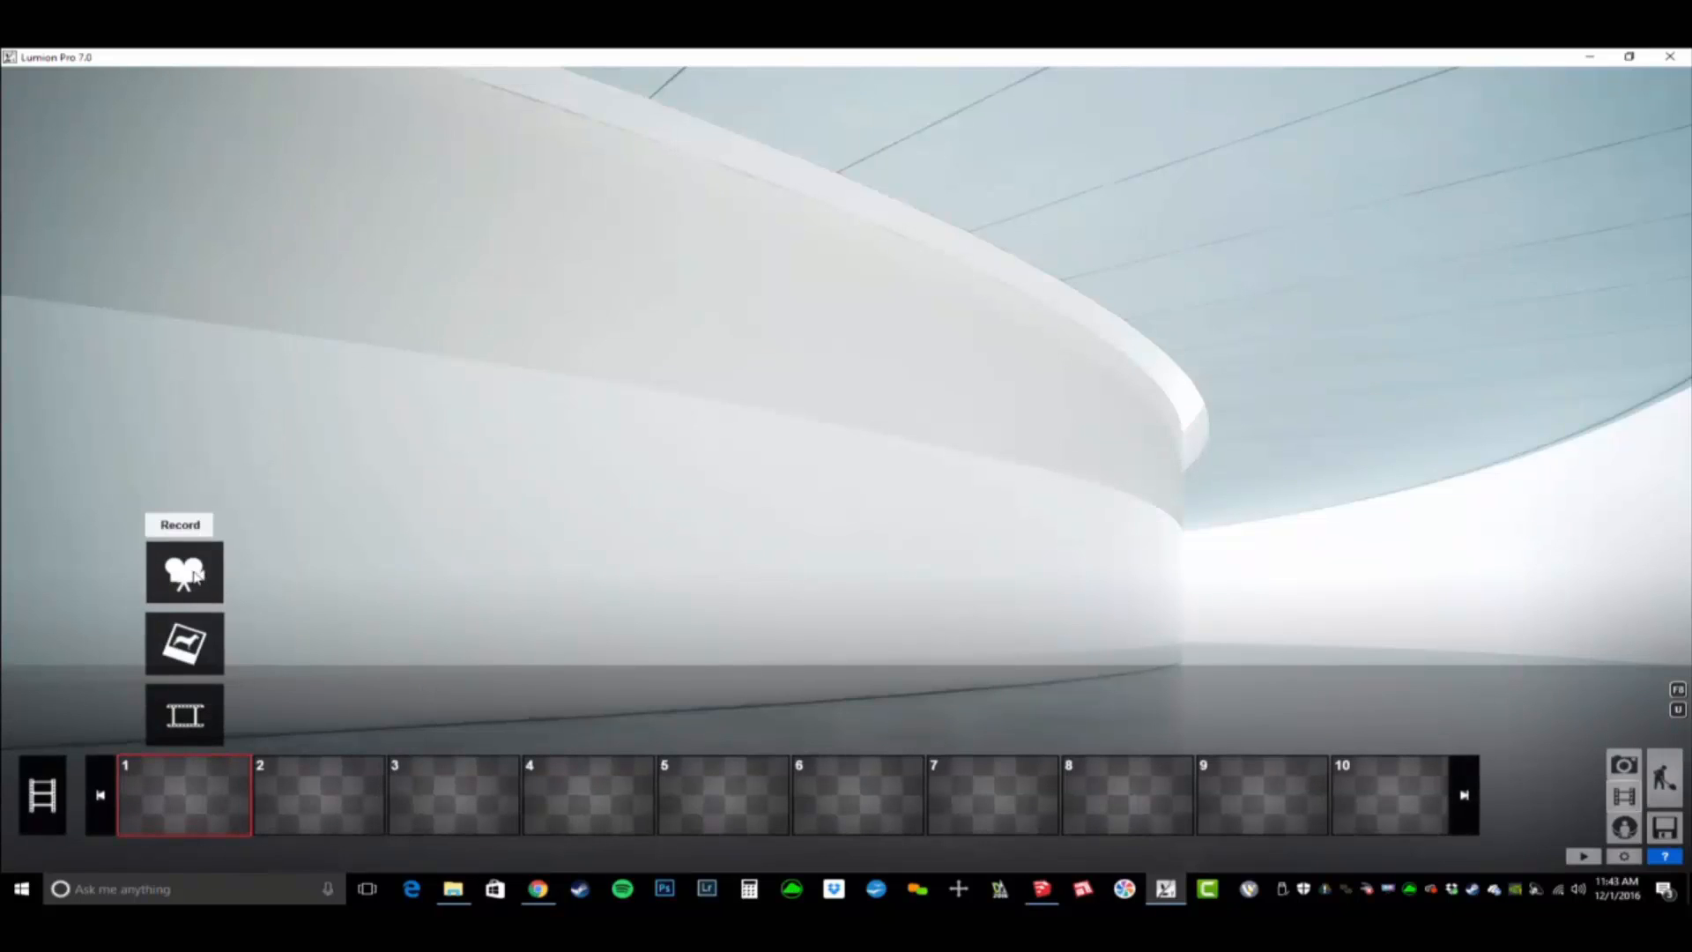
left_click(194, 575)
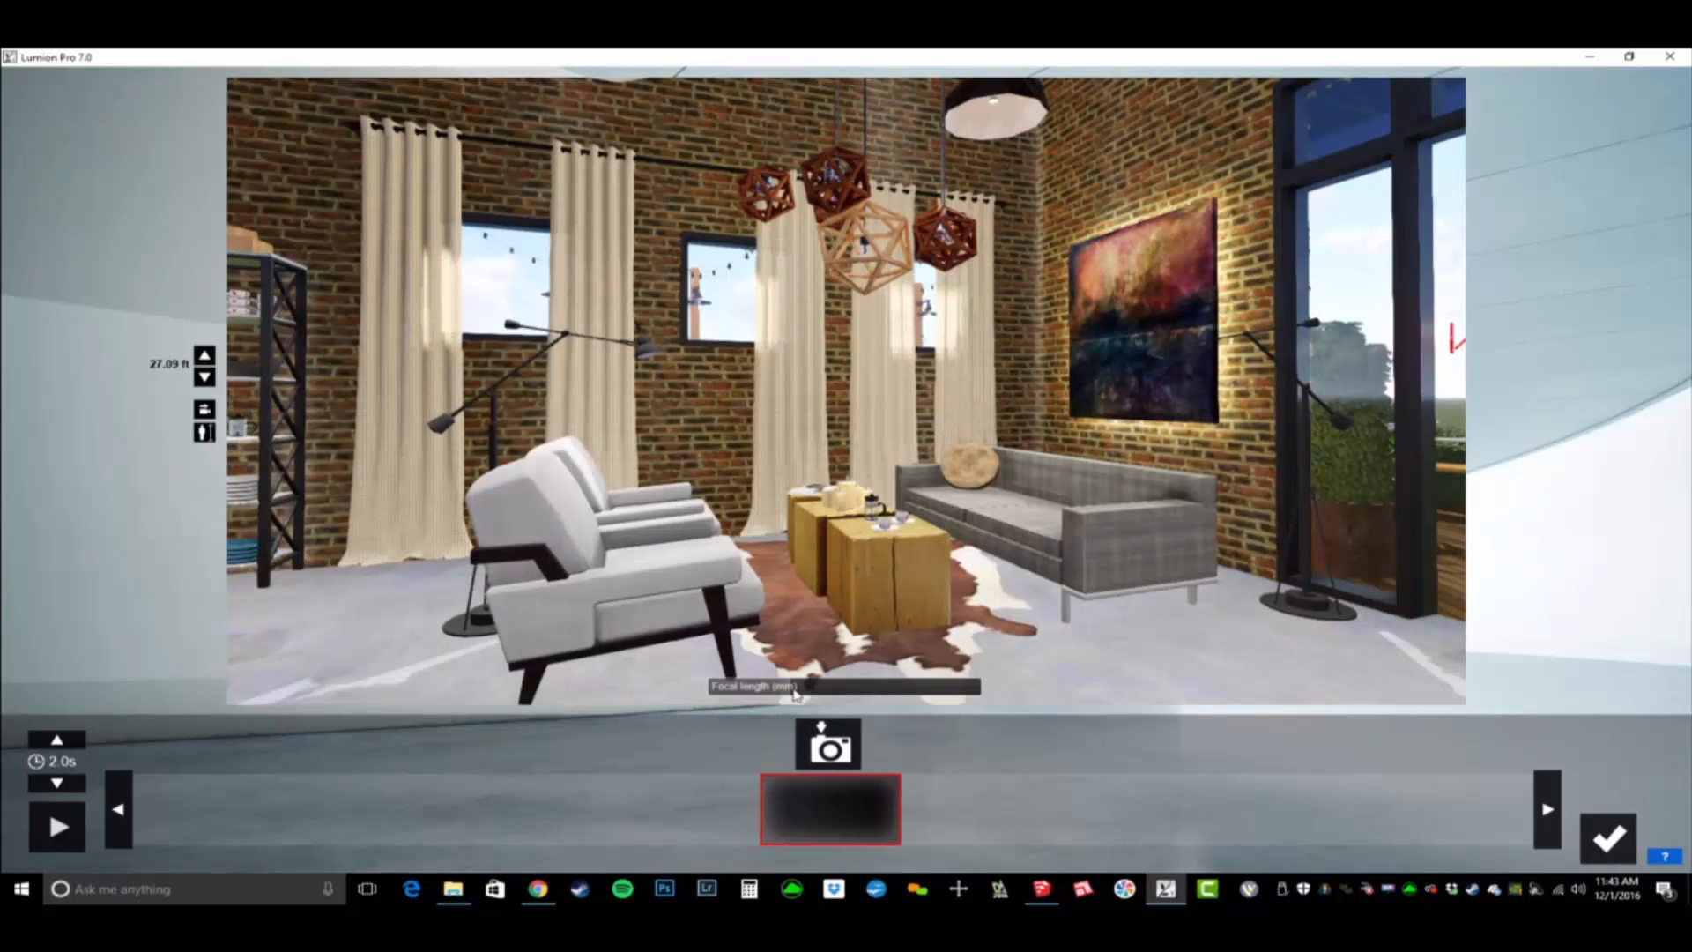
left_click(827, 749)
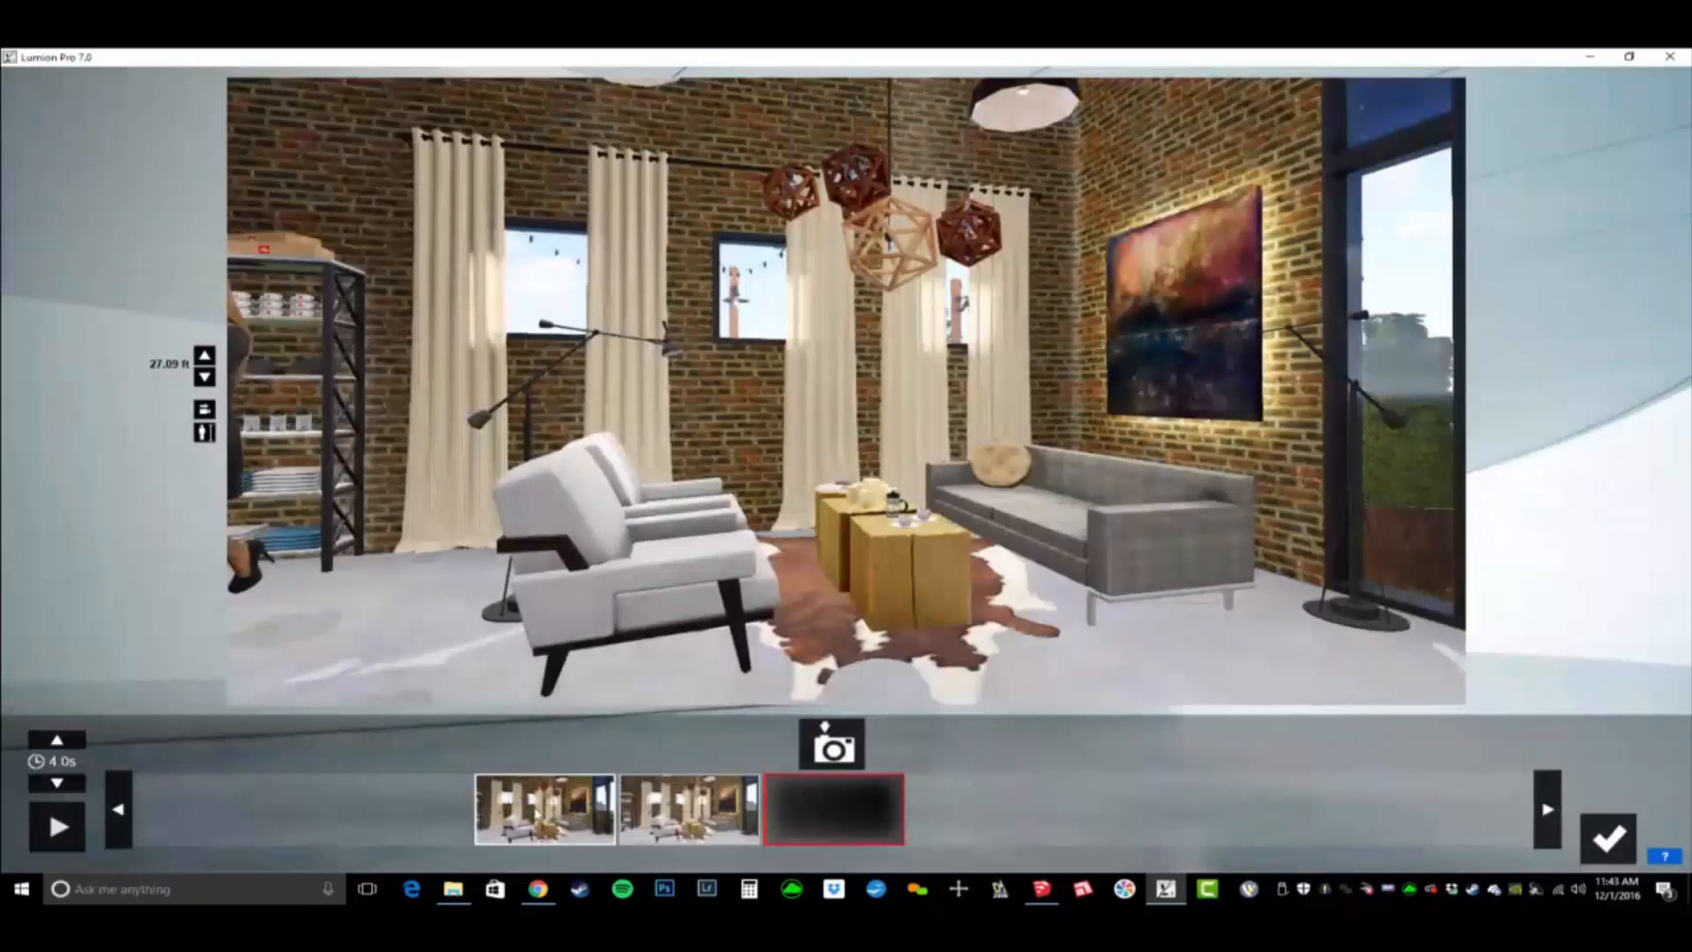
left_click(539, 813)
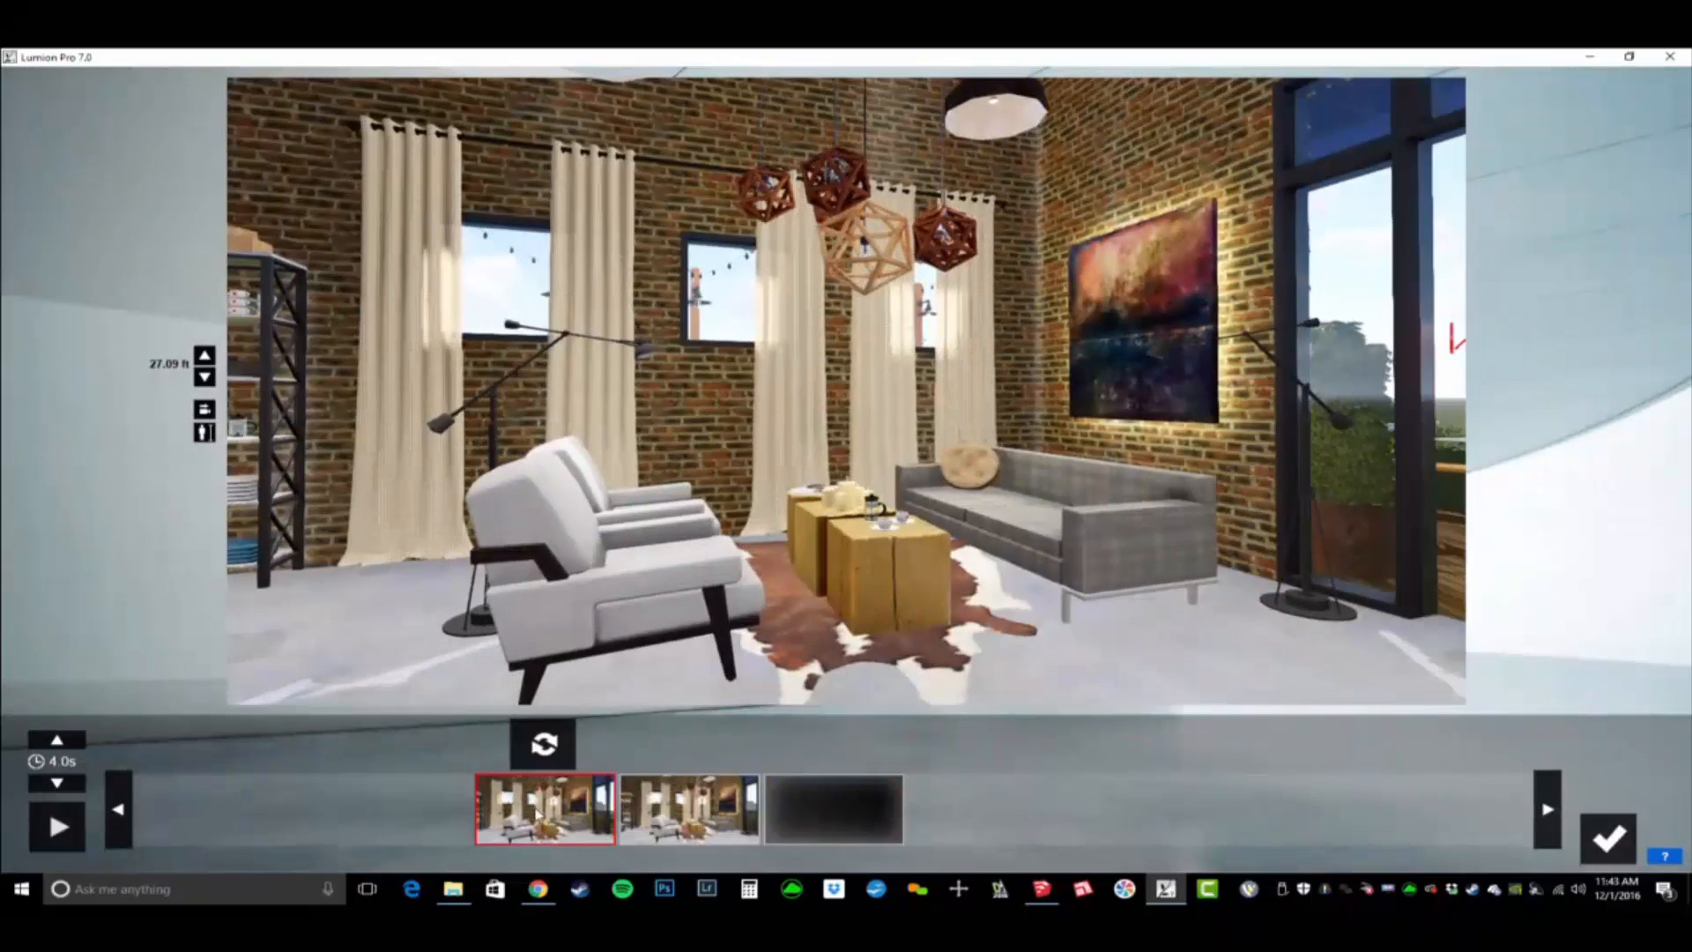
left_click(691, 831)
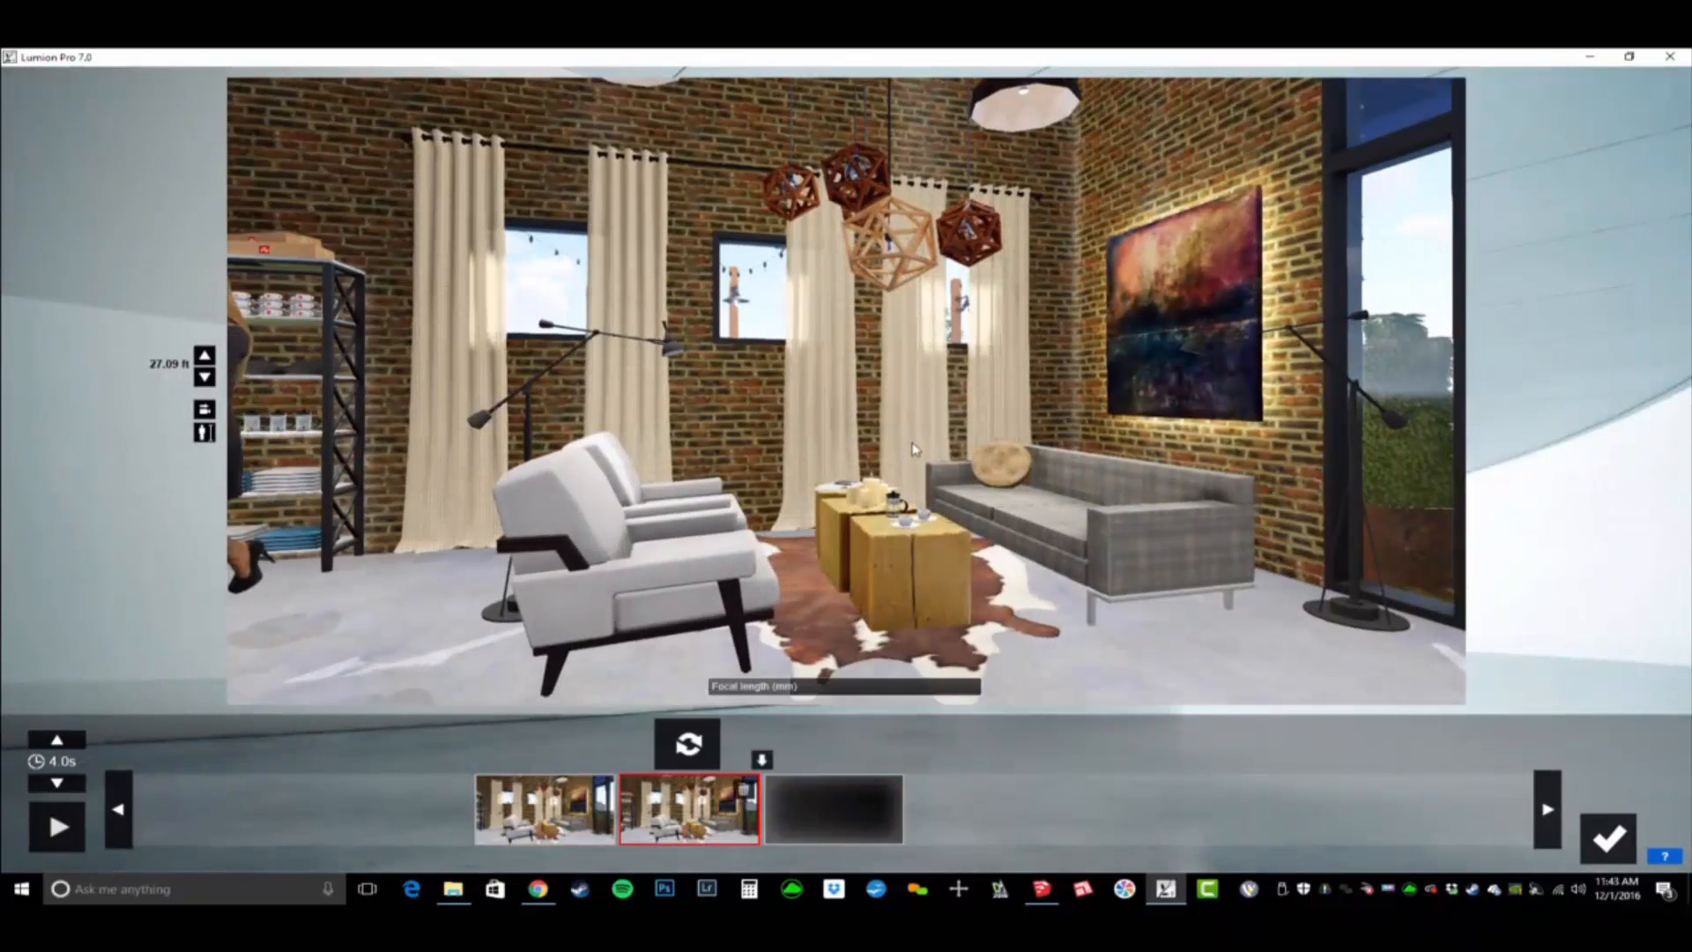
- Insert a keyframe after the second one, showing the geometric pendant lights close up against the curtained brick wall
key("d")
right_click_drag(913, 449, 838, 383)
key("w")
key("d")
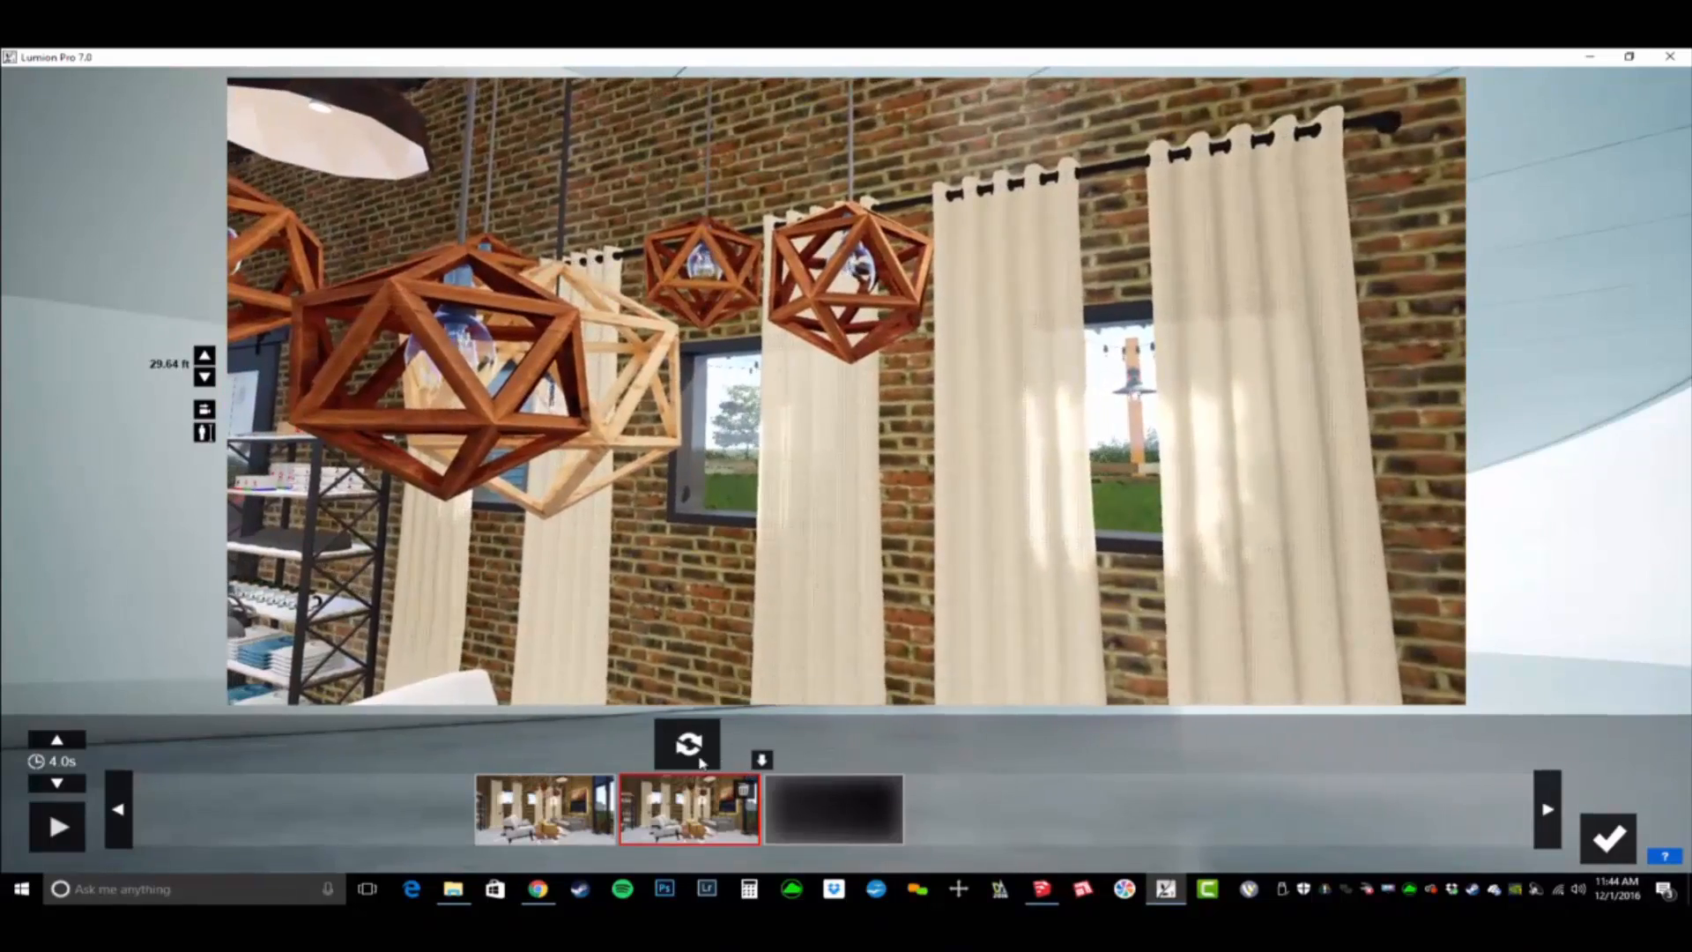
left_click(766, 761)
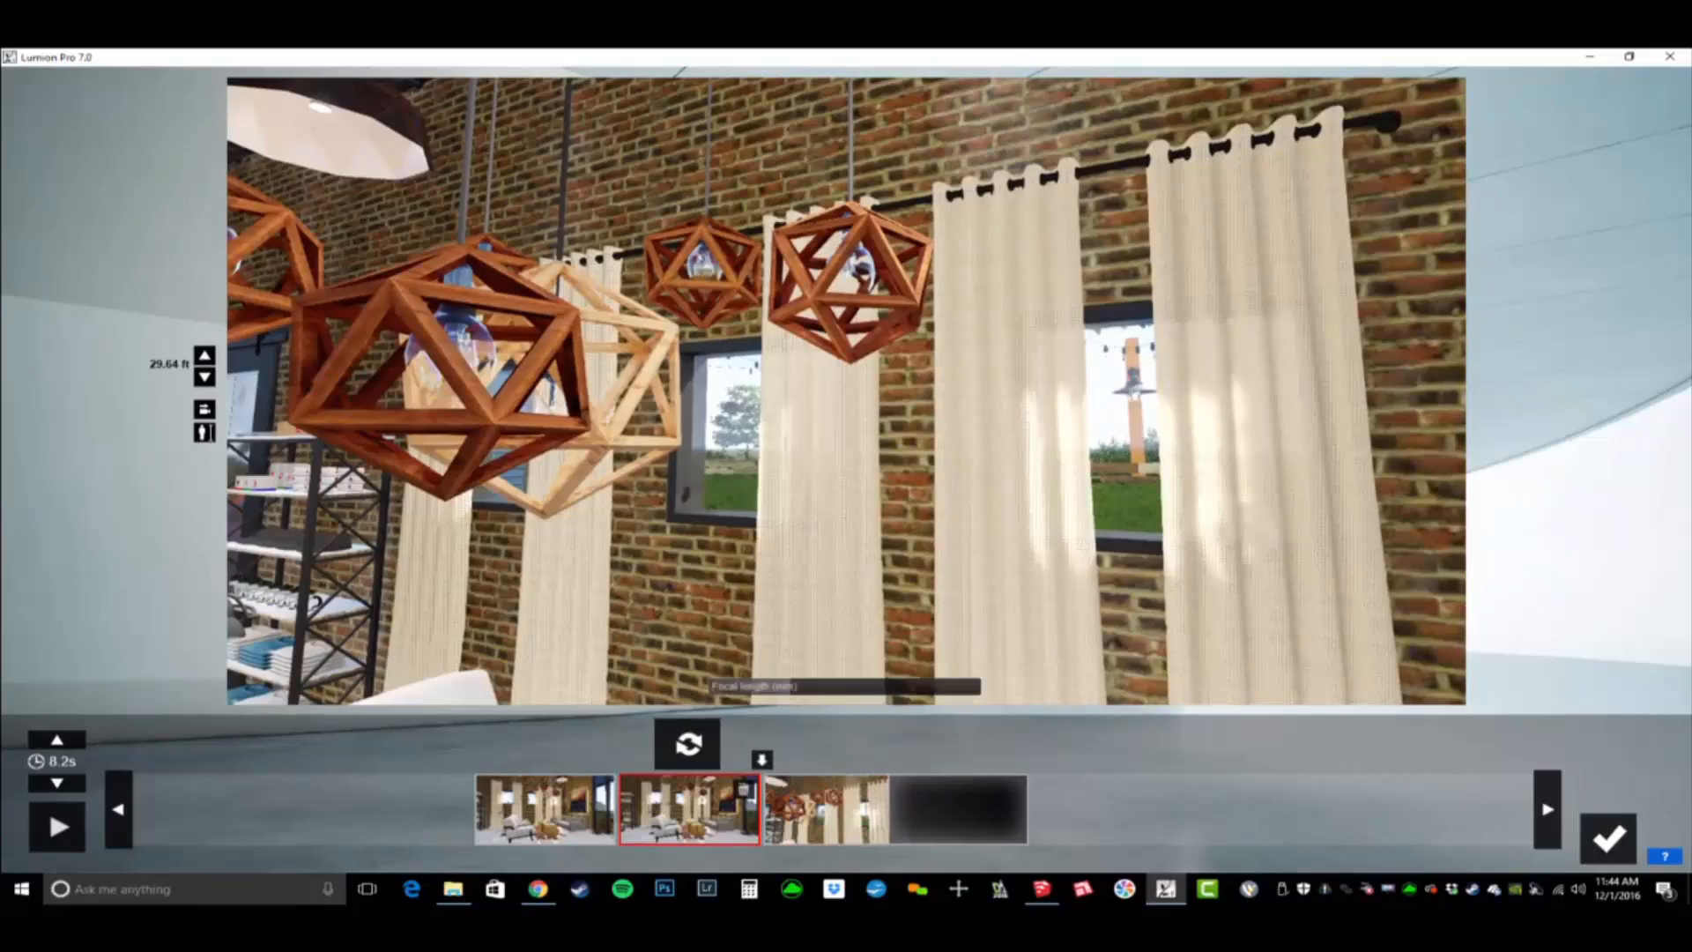
- Turn the camera past the pendant lights toward the bar and capture that view as the fourth keyframe
key("d")
right_click_drag(740, 481, 643, 433)
right_click_drag(852, 388, 850, 387)
key("d")
key("d")
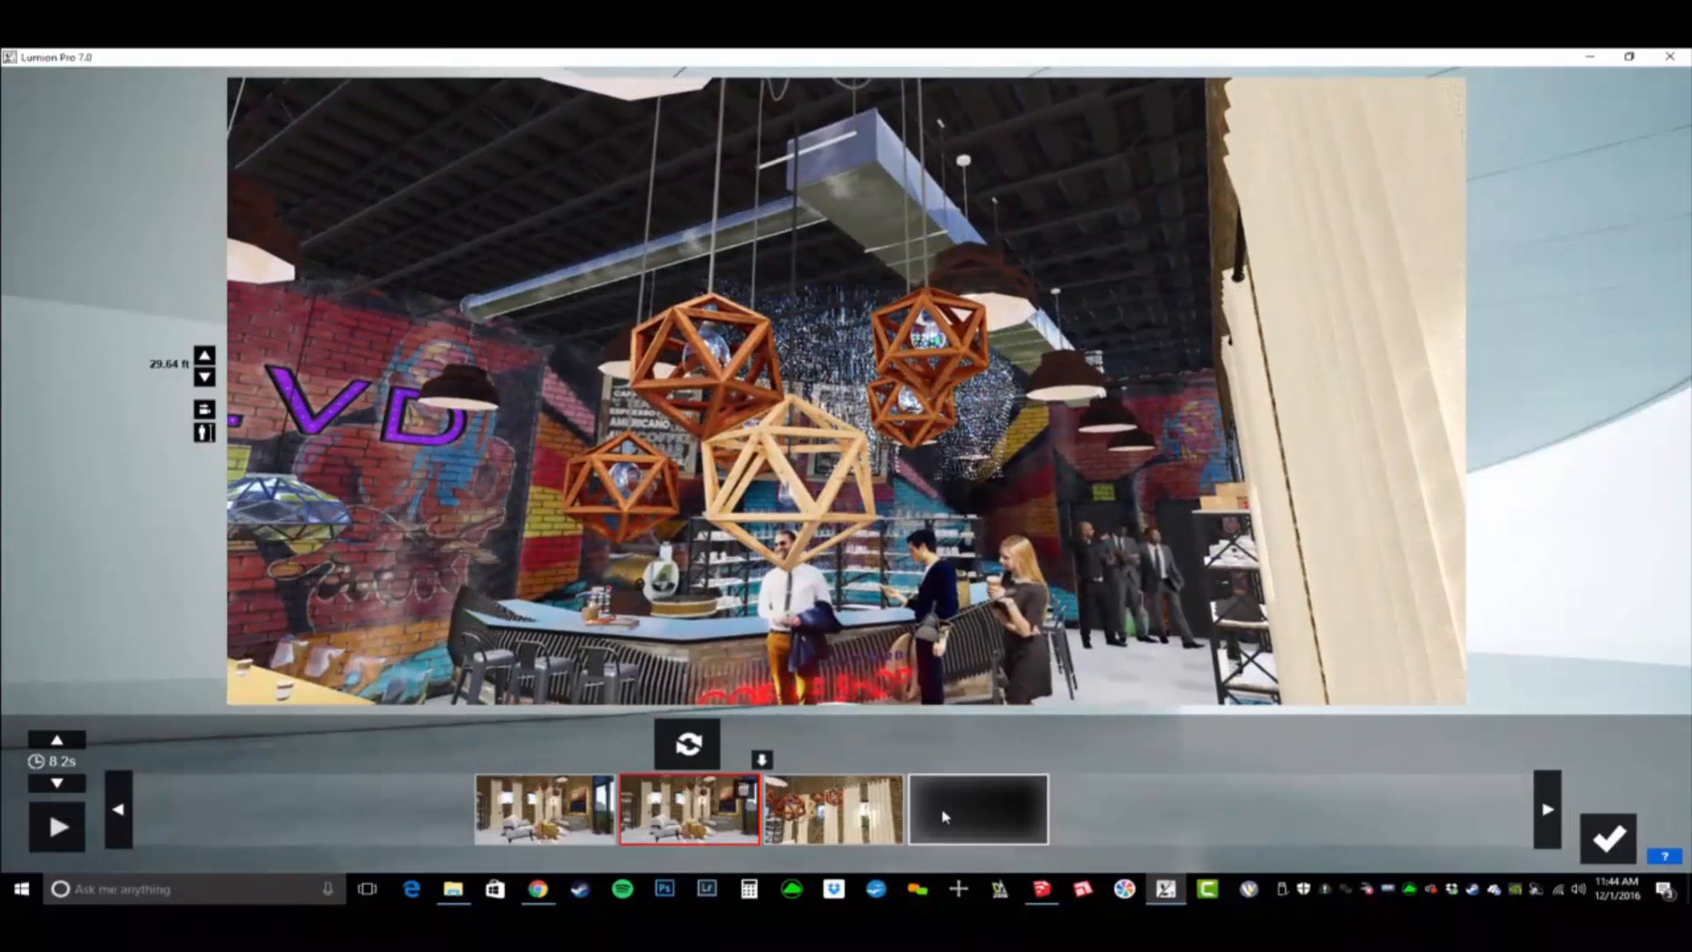
mouse_move(945, 817)
left_click(970, 749)
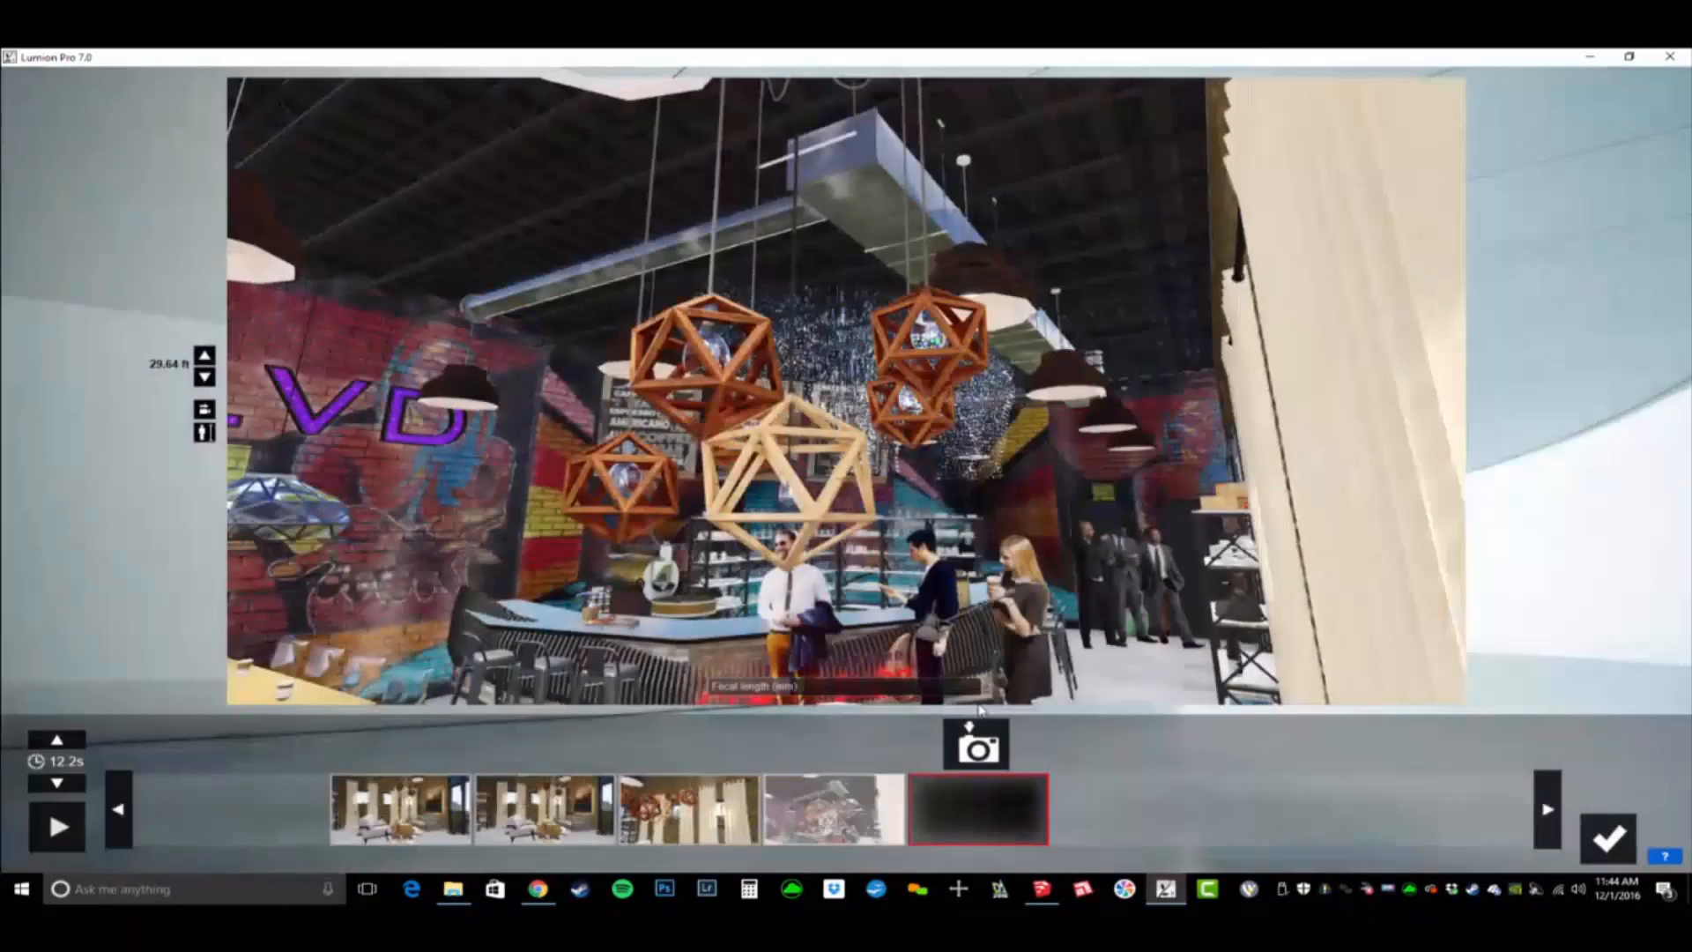
- Preview the camera path and add a fifth keyframe with a wider view of the bar and the full BLVD wall sign
key("d")
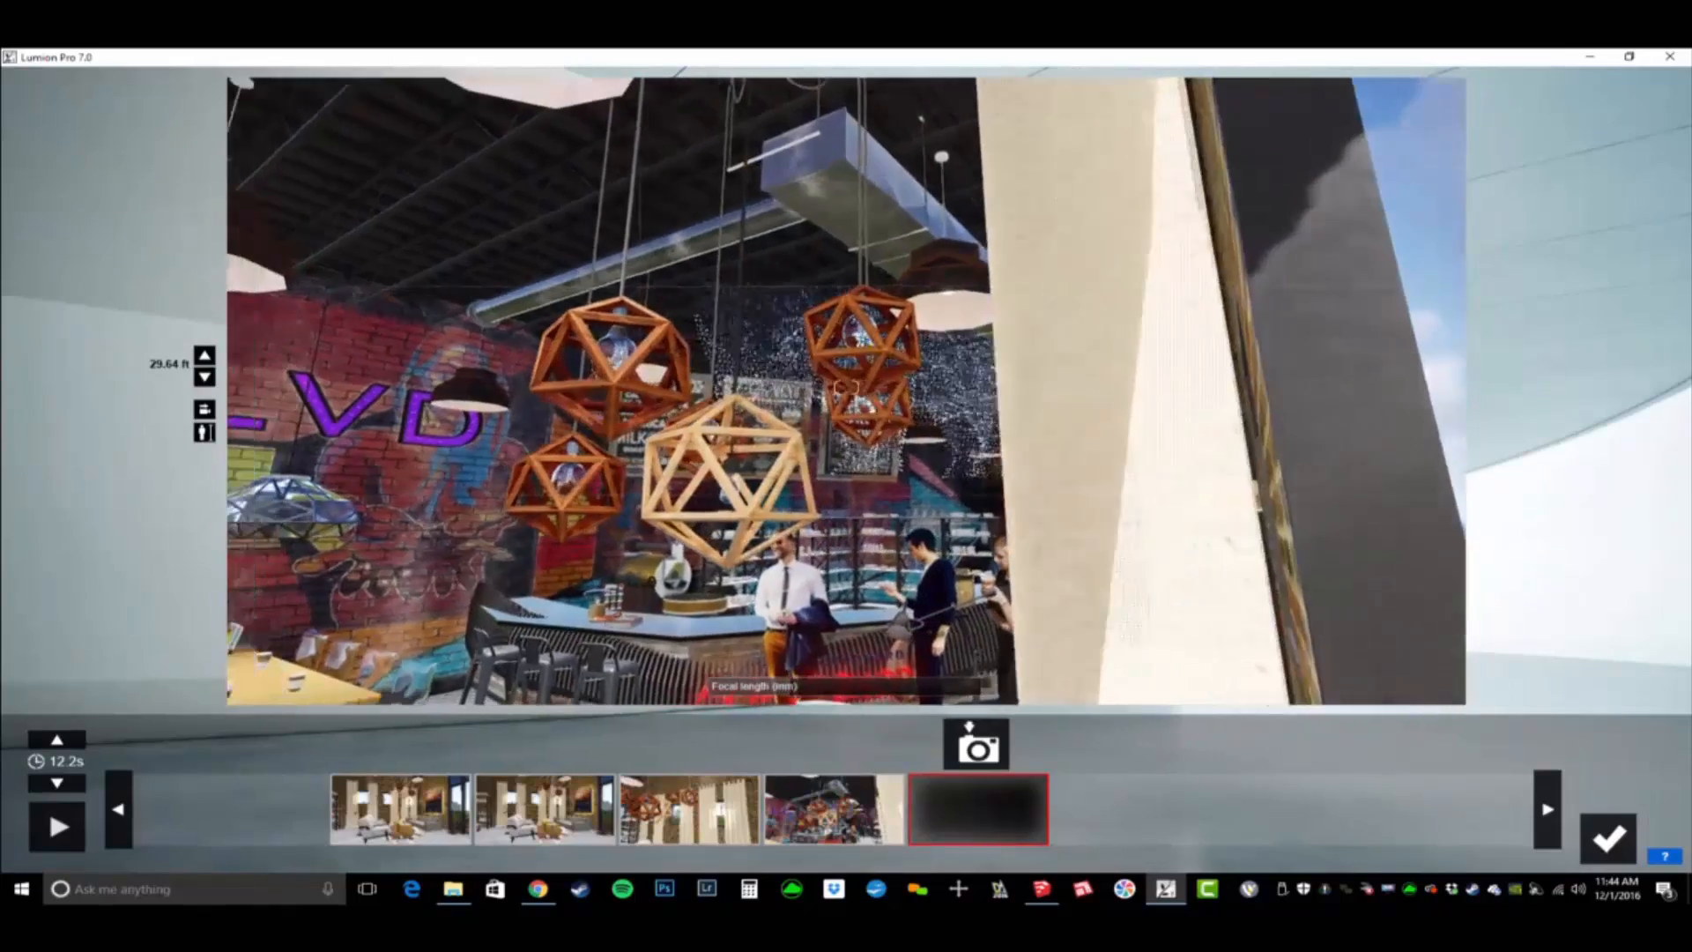
key("a")
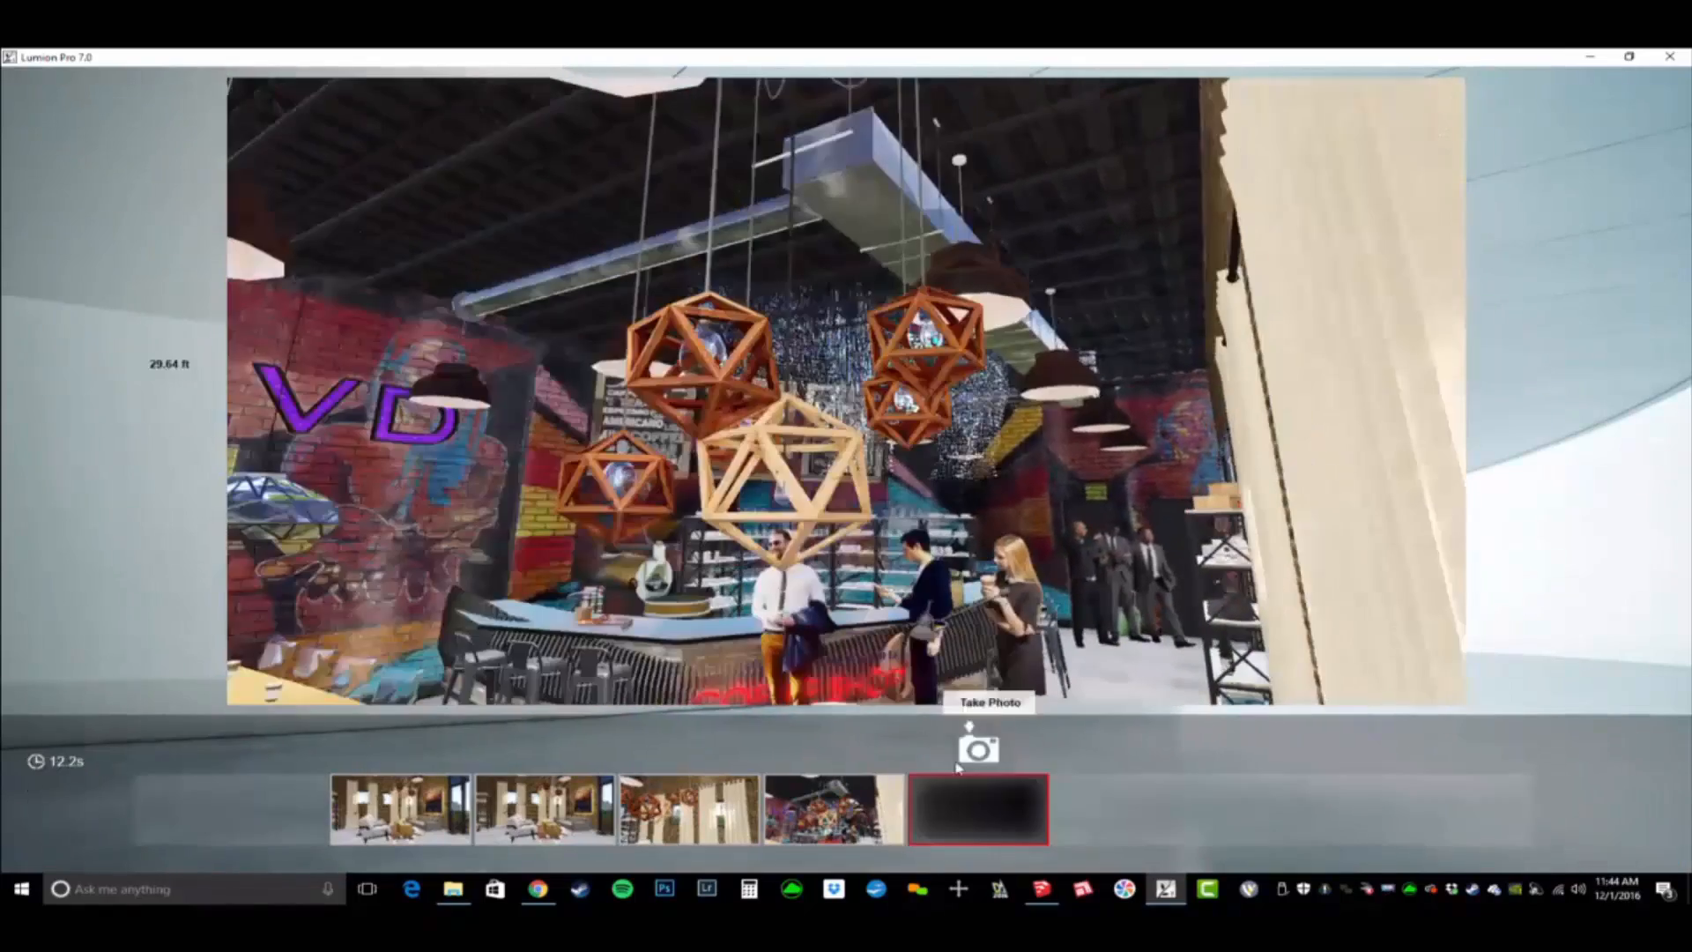
left_click(71, 831)
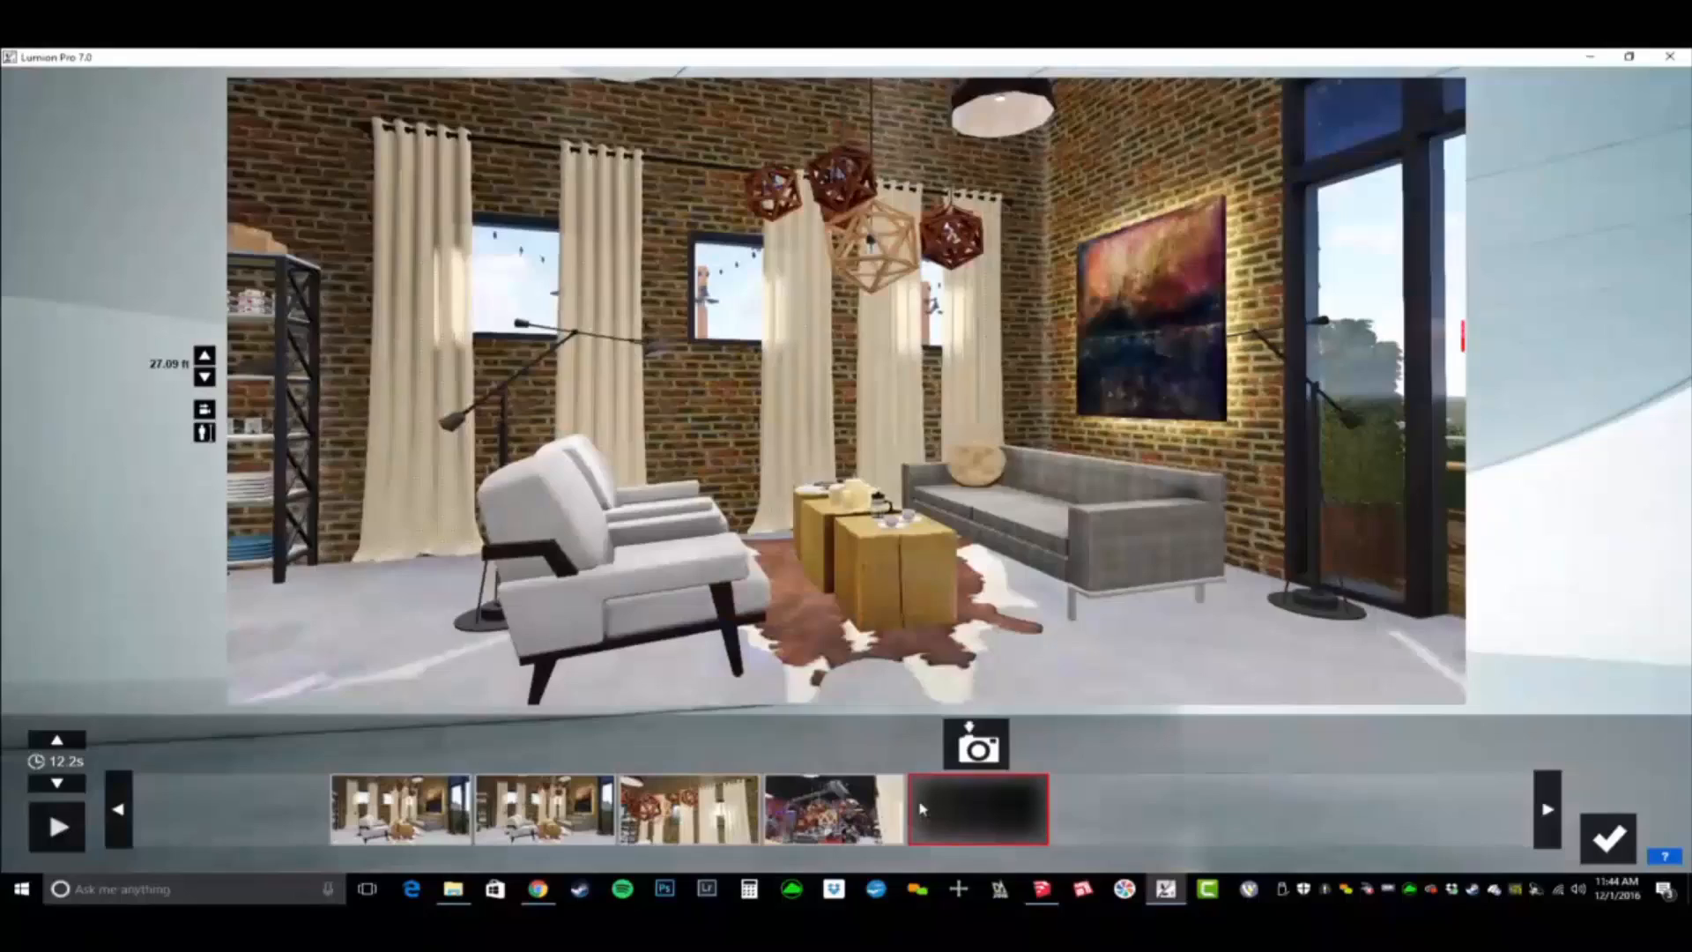
left_click(833, 809)
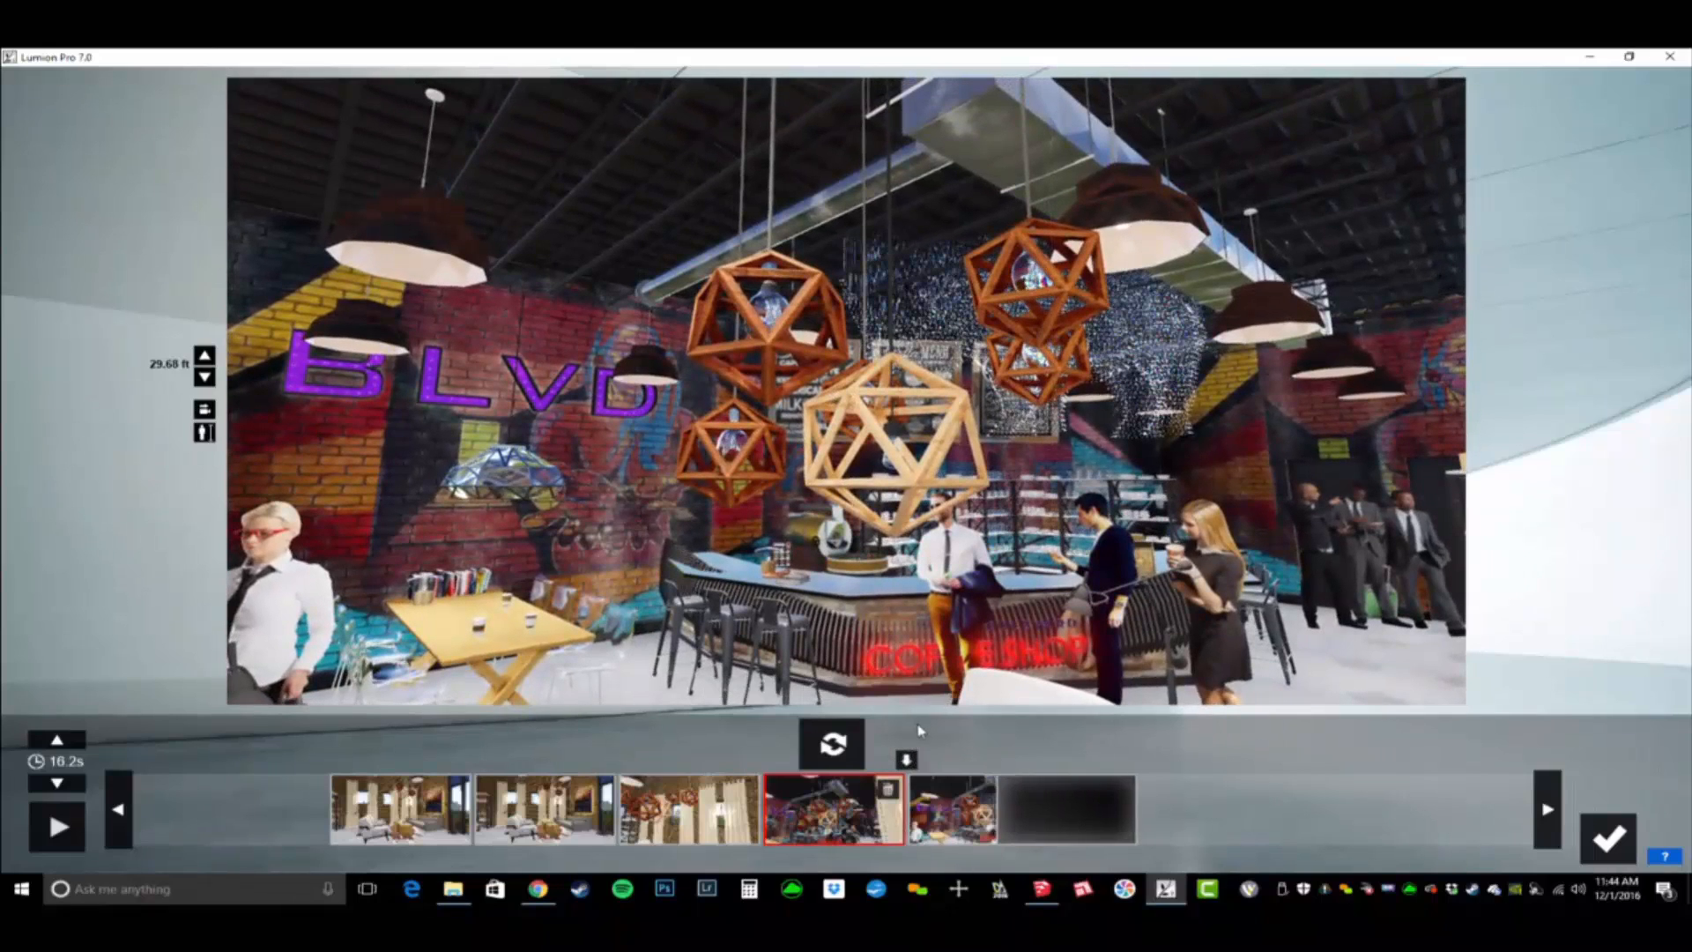
- Play back the recorded camera path and save it as the first movie clip
left_click(57, 827)
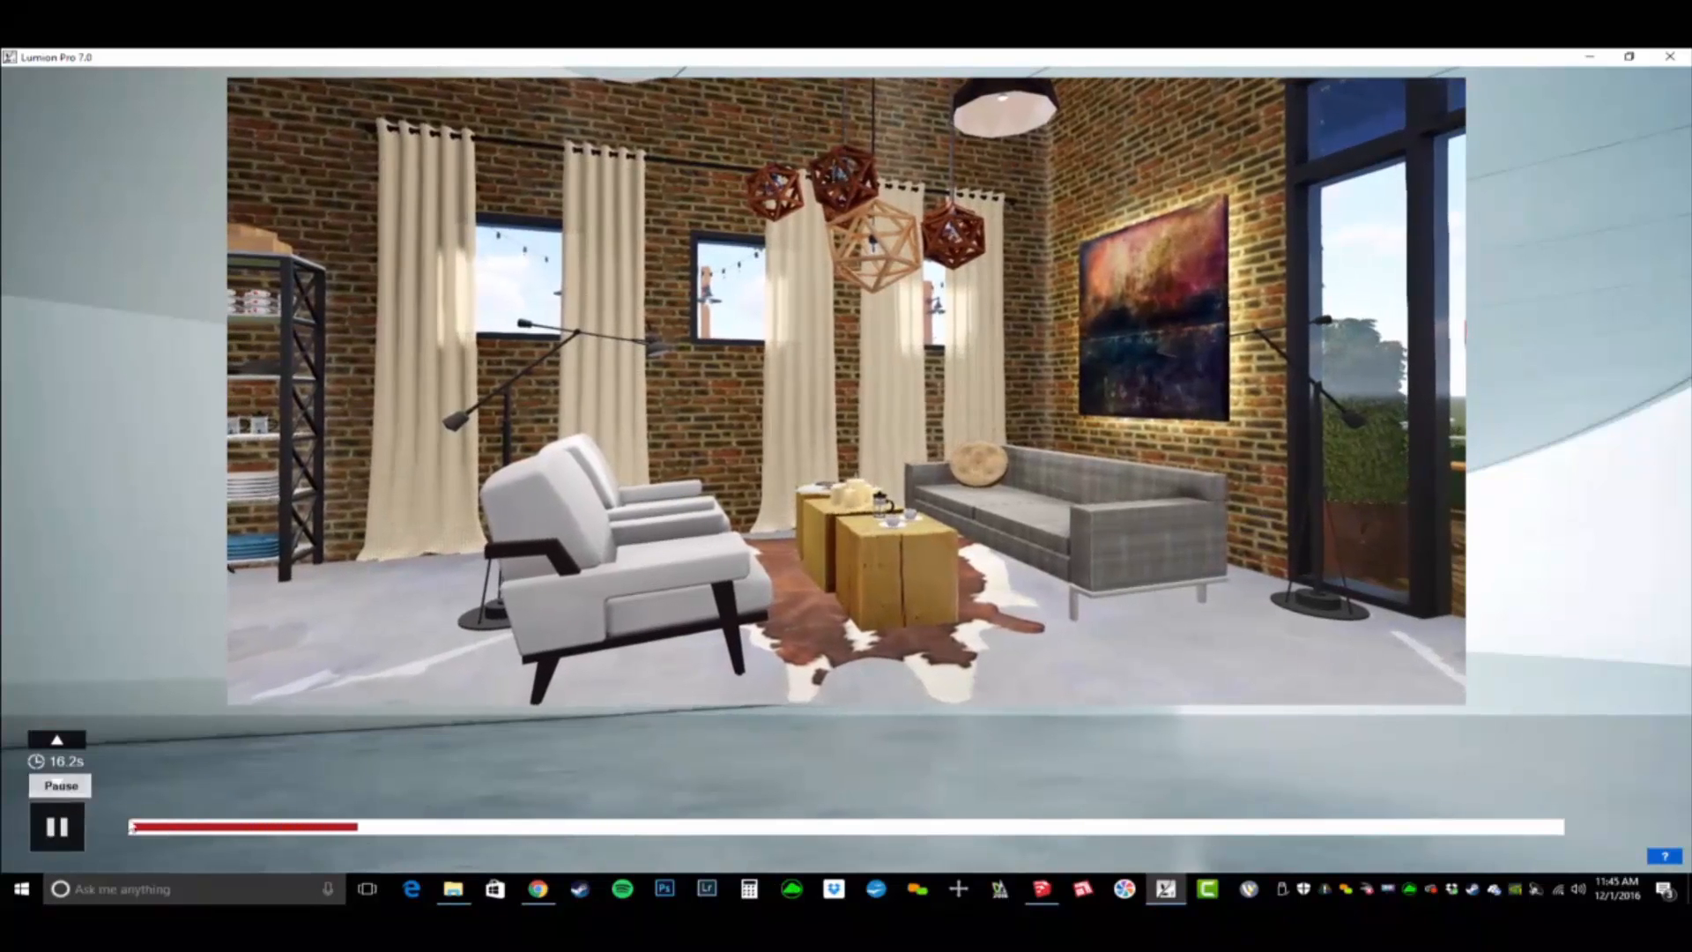
left_click(57, 826)
left_click(1610, 839)
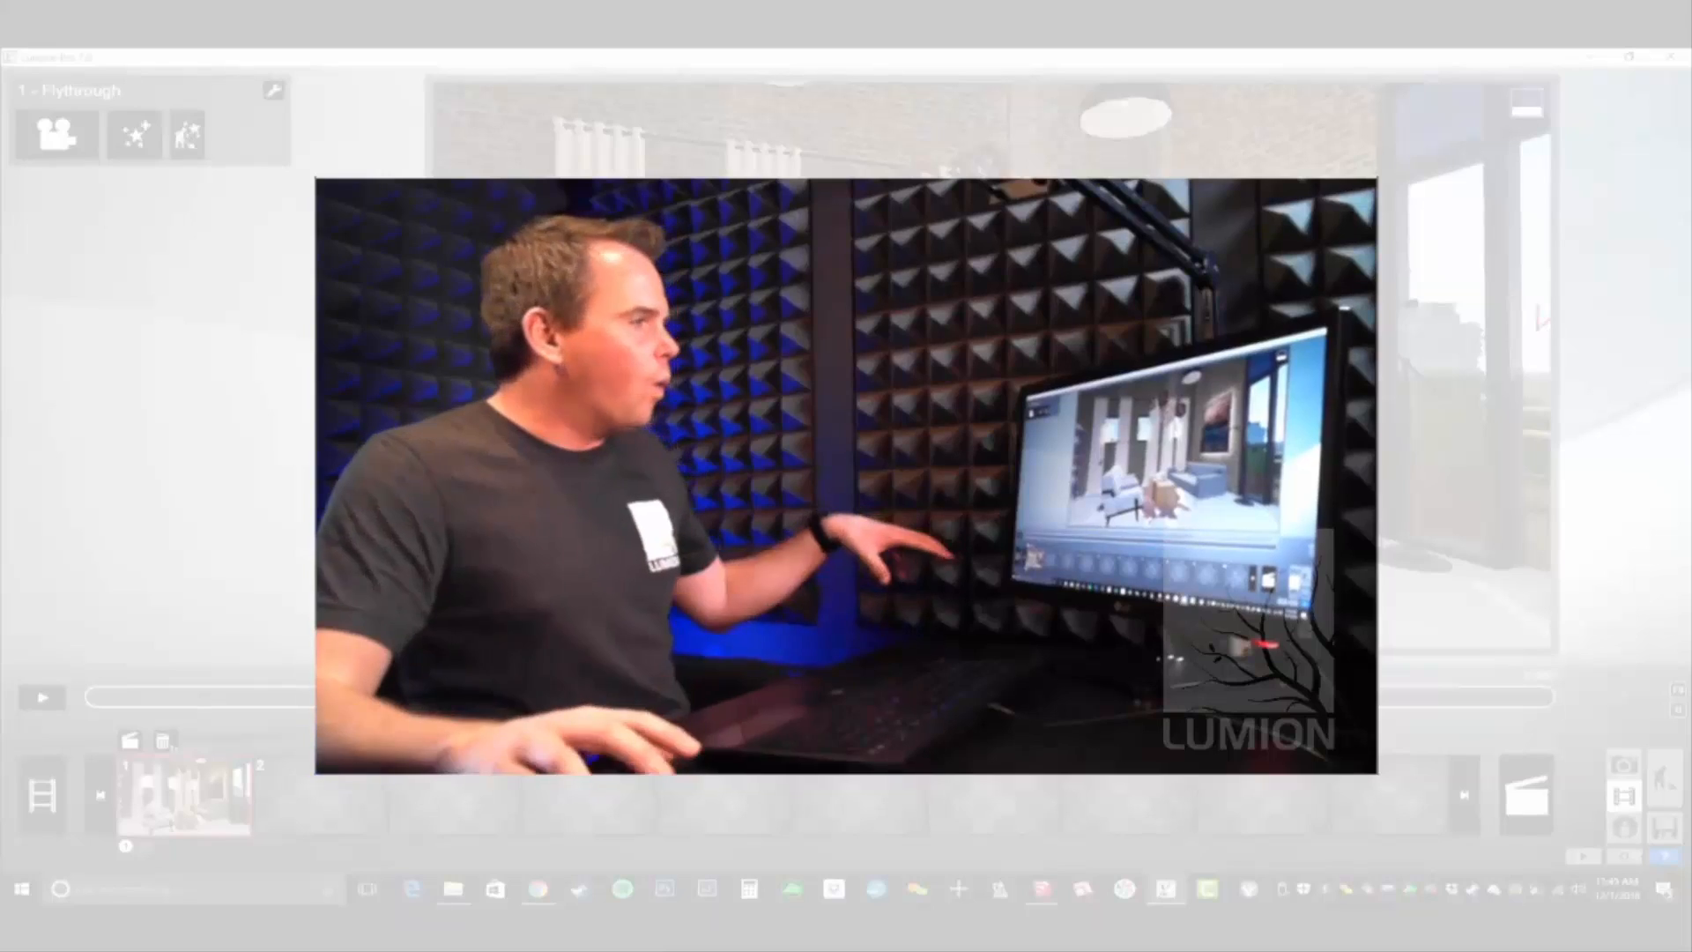
- Browse the available effect categories for the entire movie, including the artistic, adjustment and world effects, and close the effect library
left_click(49, 796)
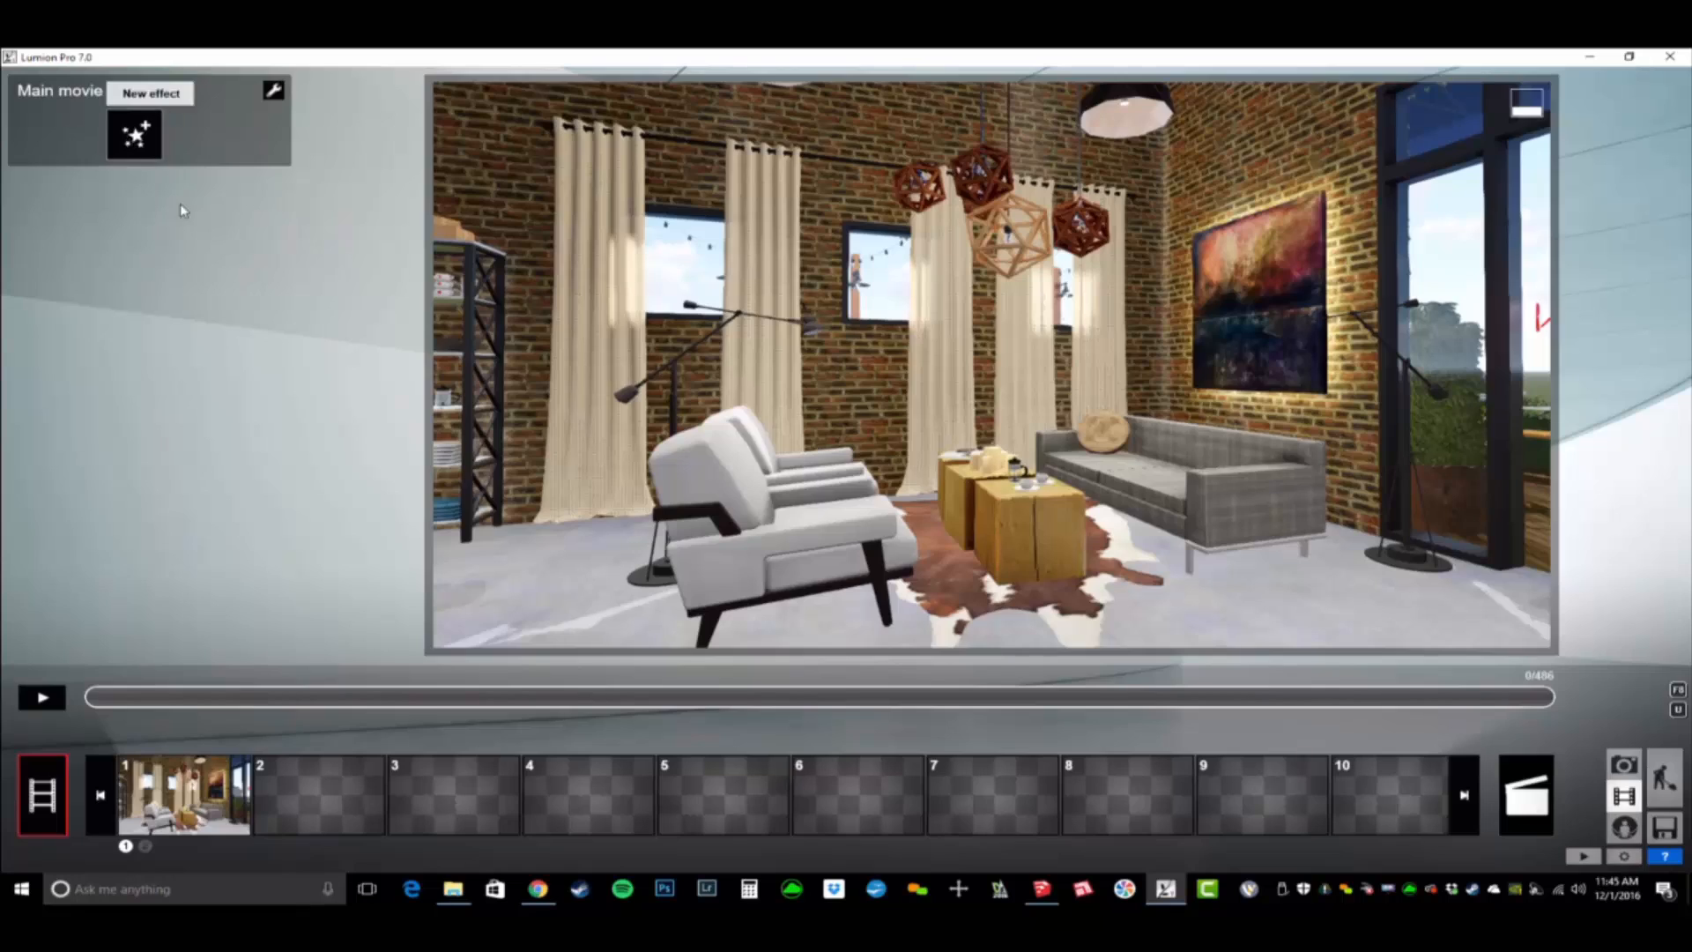
left_click(151, 88)
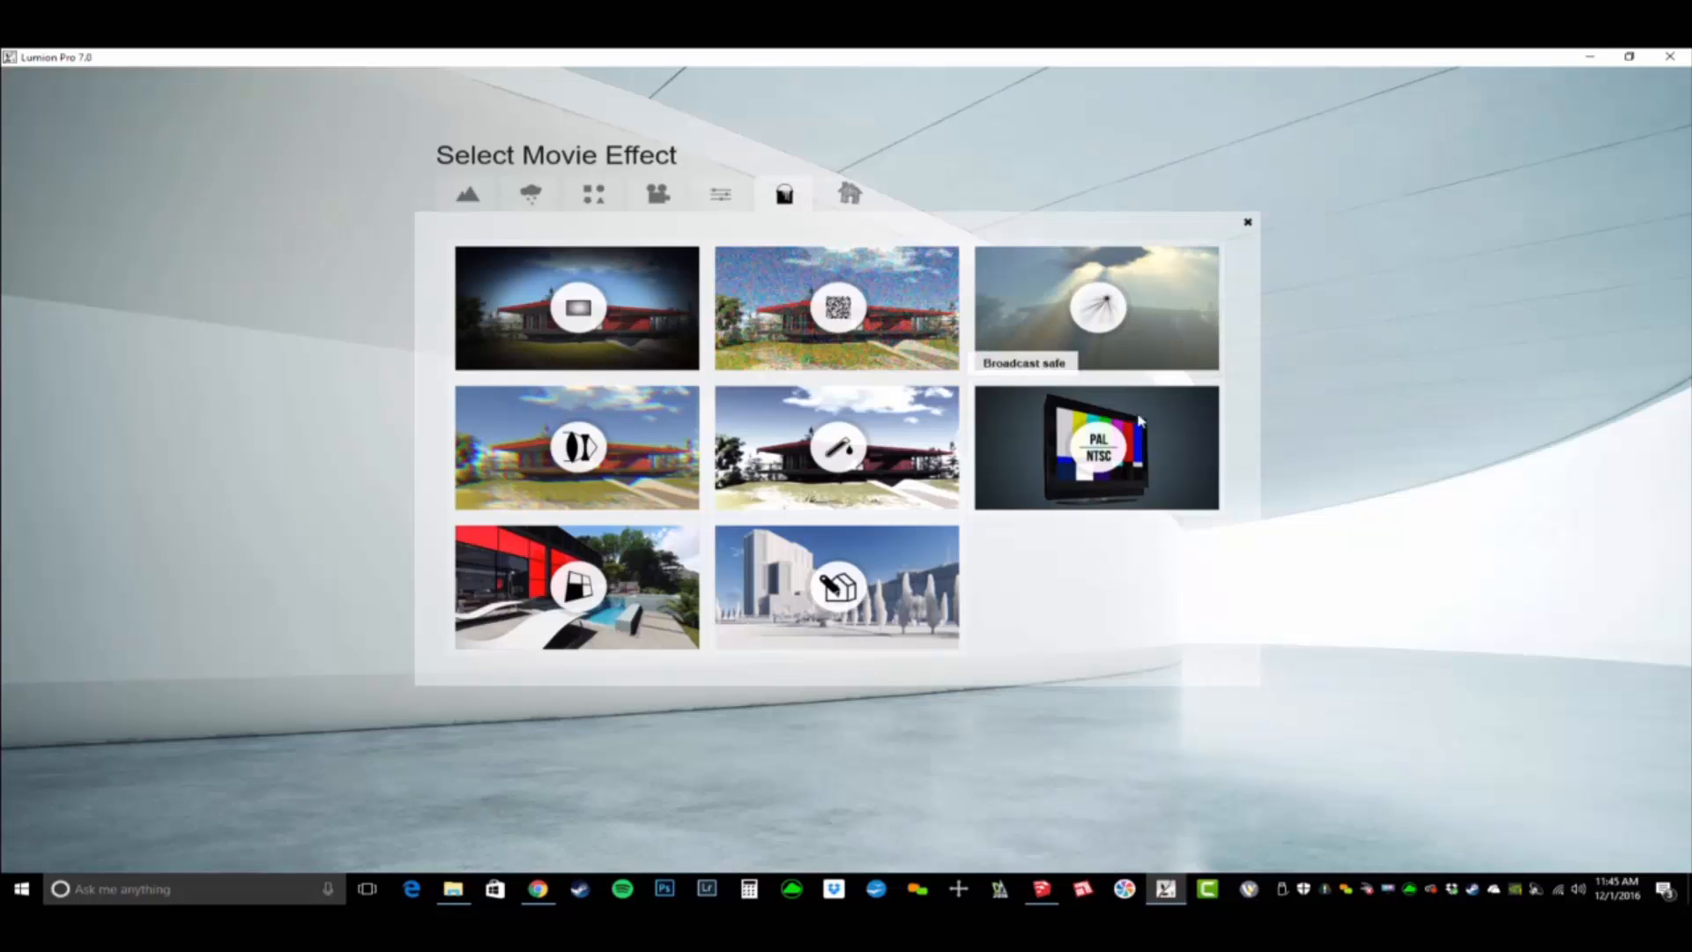
left_click(722, 195)
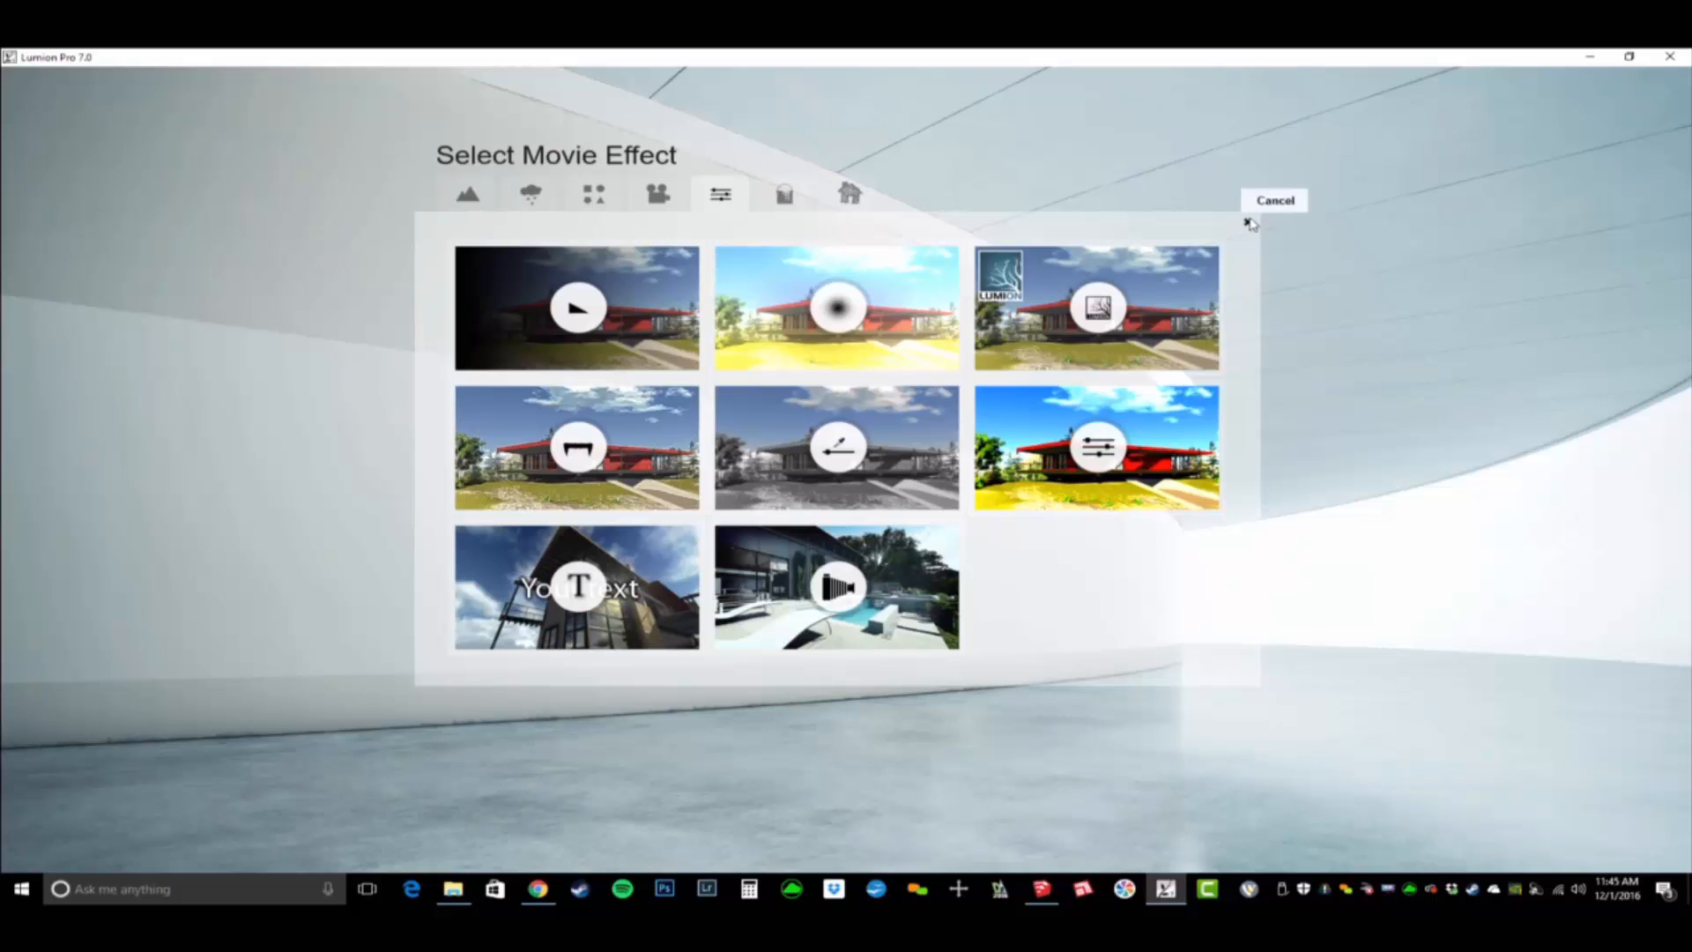
left_click(470, 194)
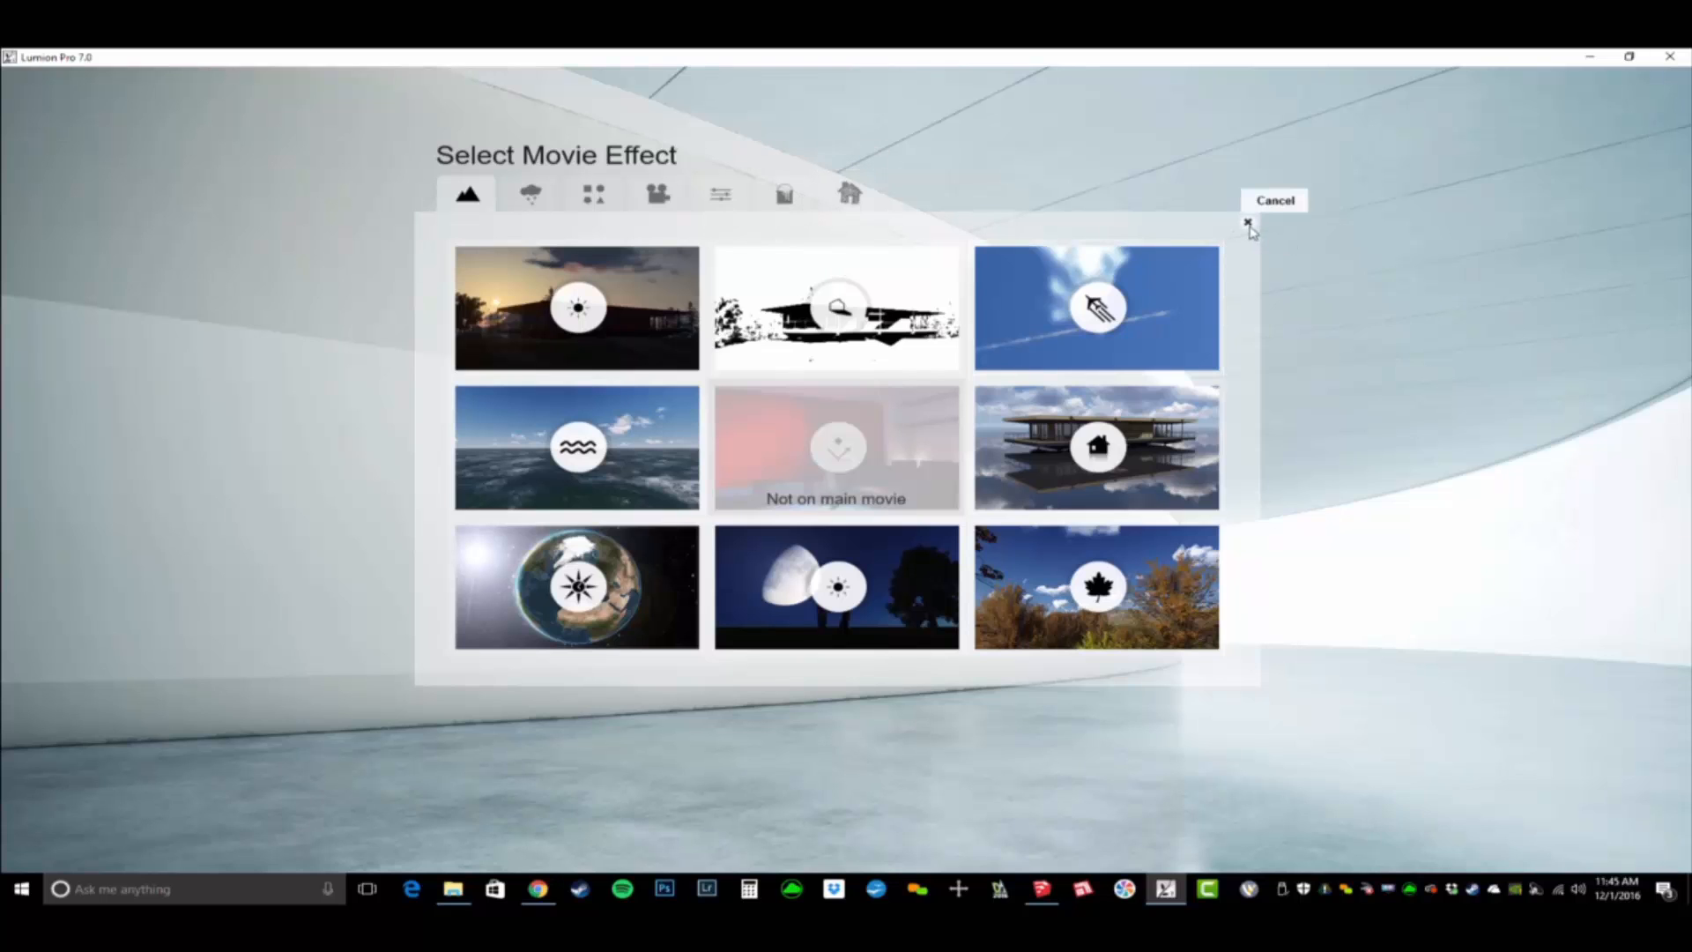
left_click(1249, 224)
- Load the saved effects file BD_ANIM_PhotoReal Dream - Interior Day.lme onto the first flythrough clip
left_click(201, 816)
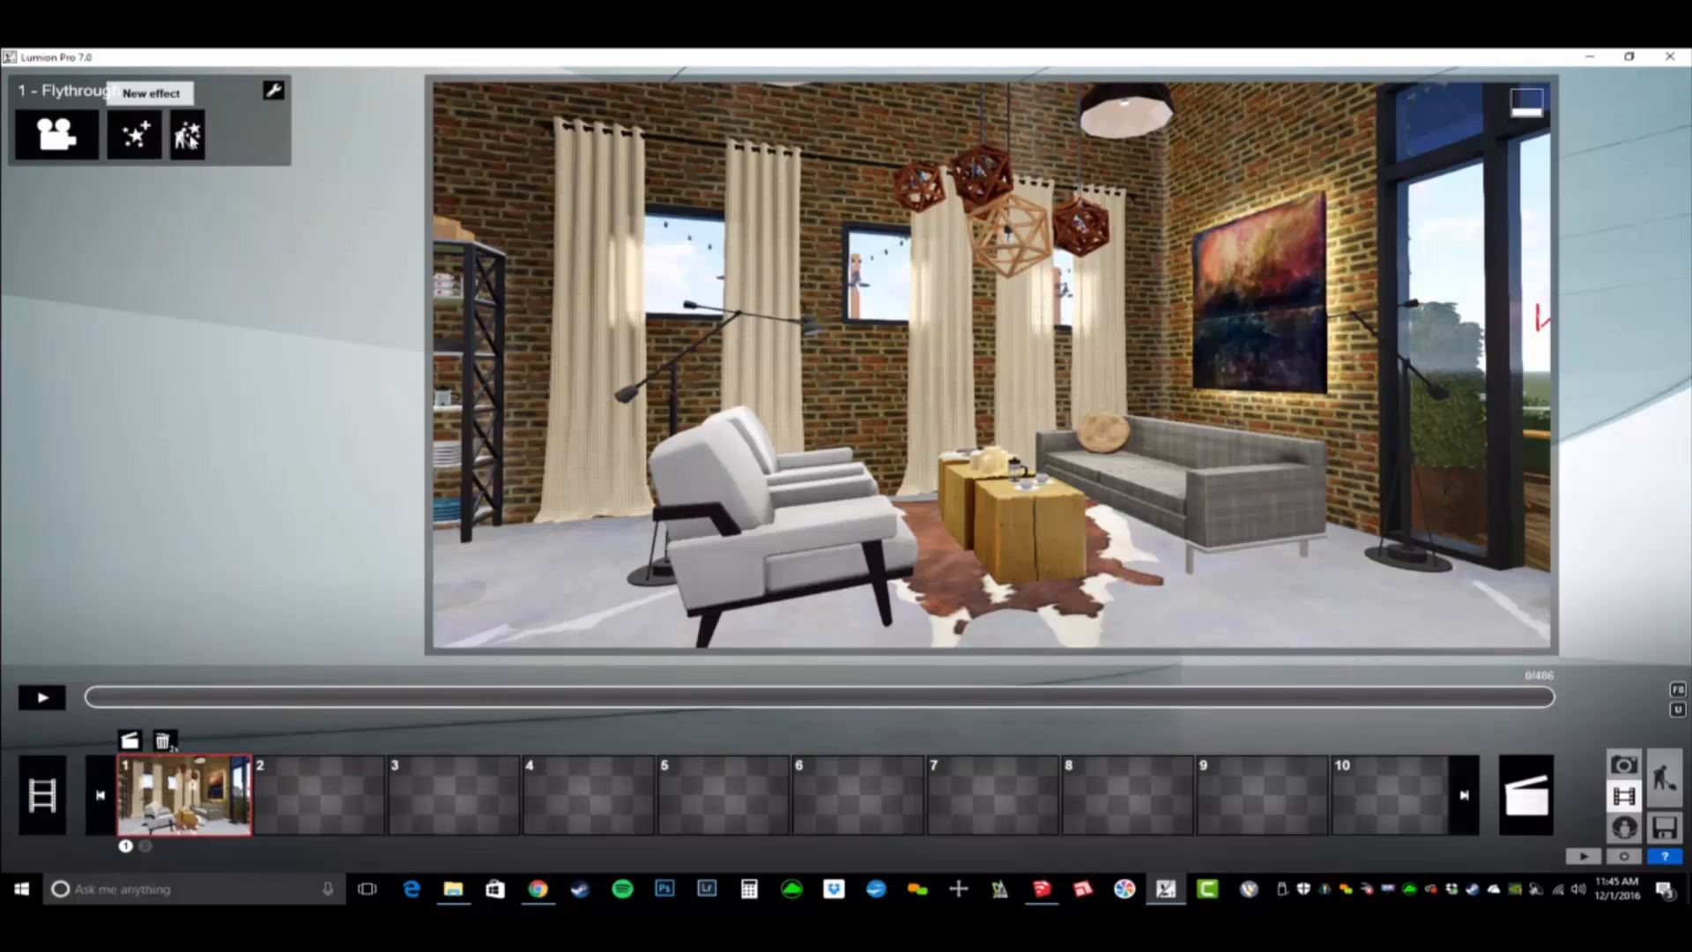
left_click(273, 91)
left_click(309, 104)
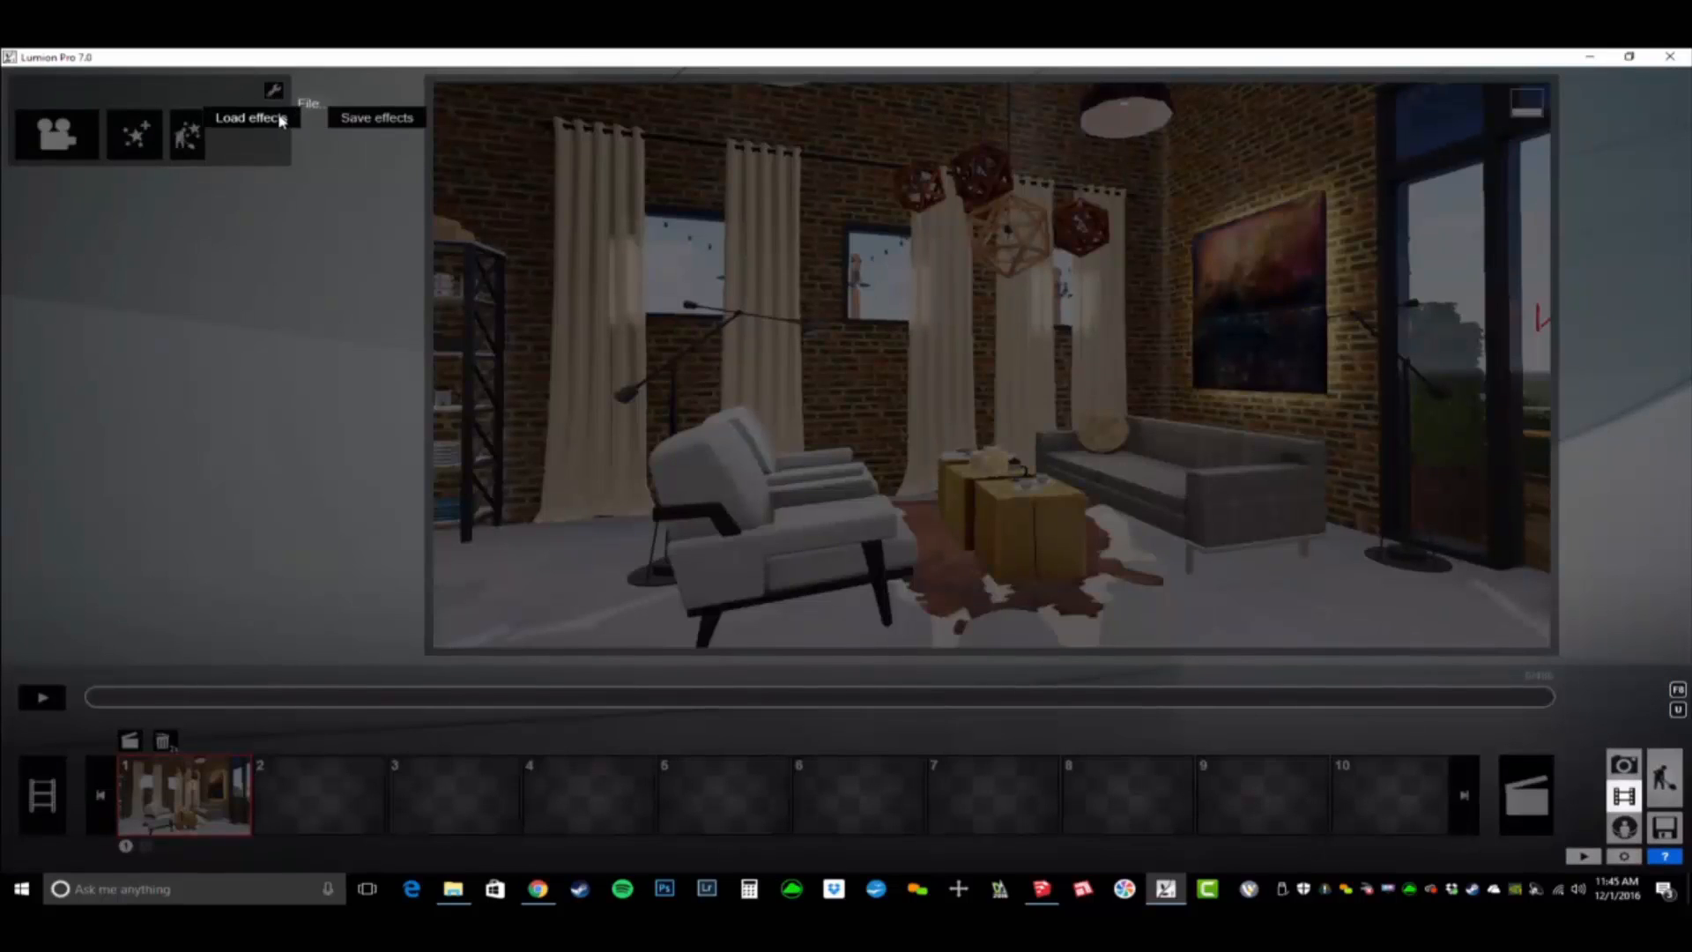
left_click(279, 117)
left_click(436, 491)
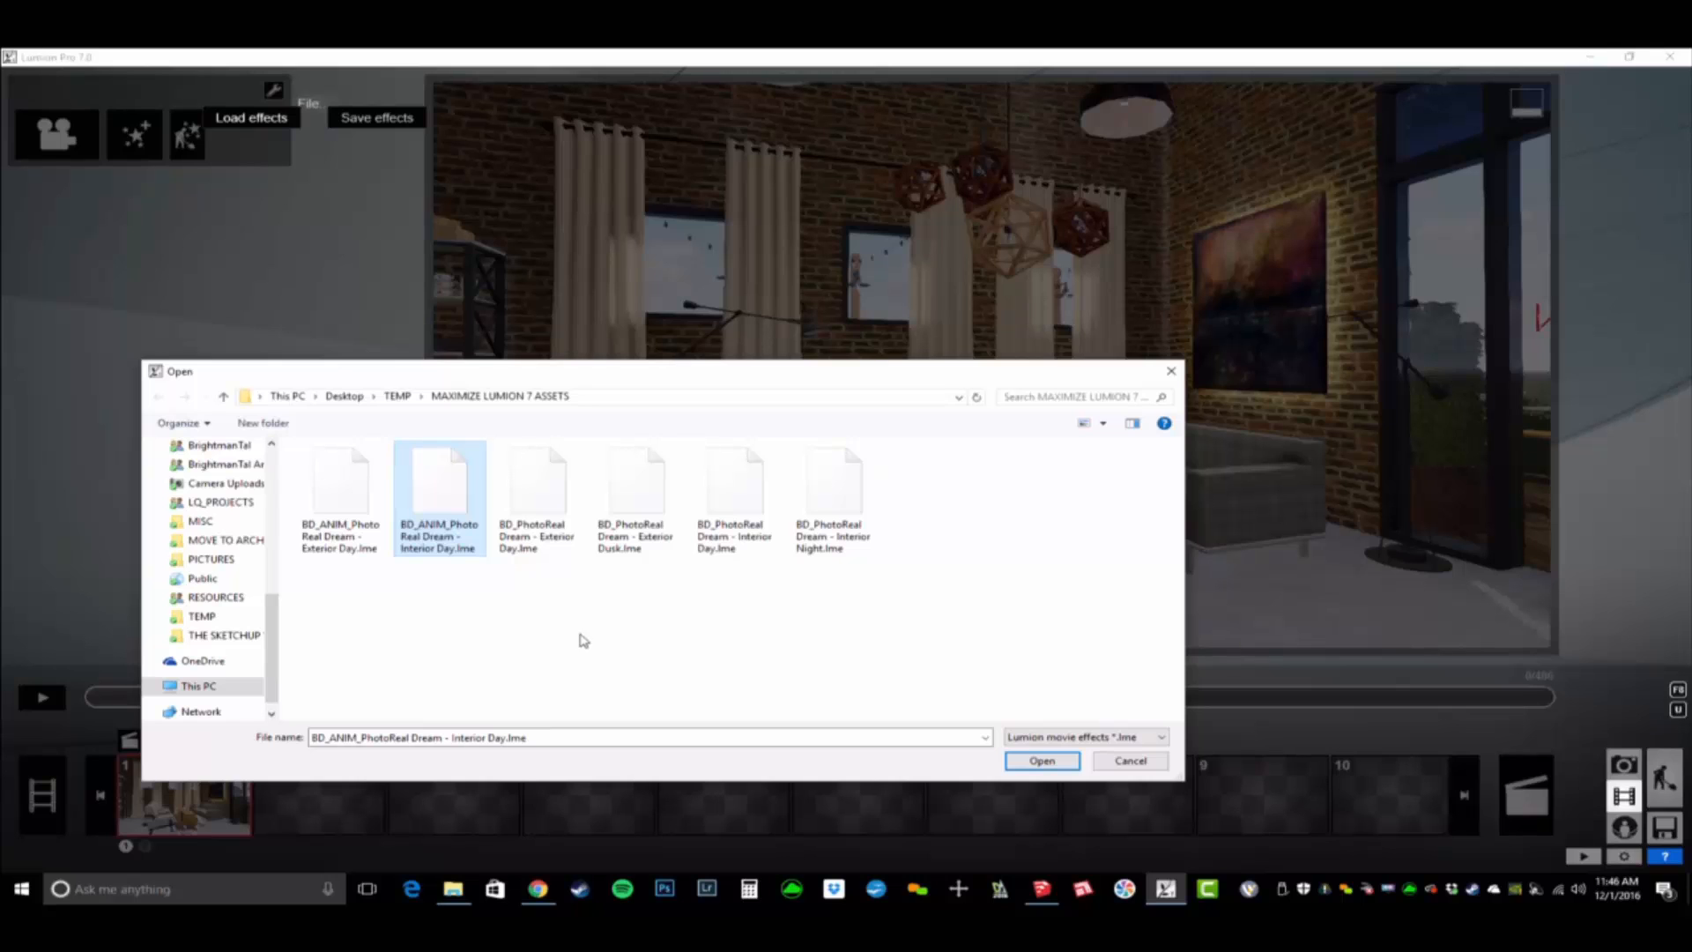
left_click(1059, 763)
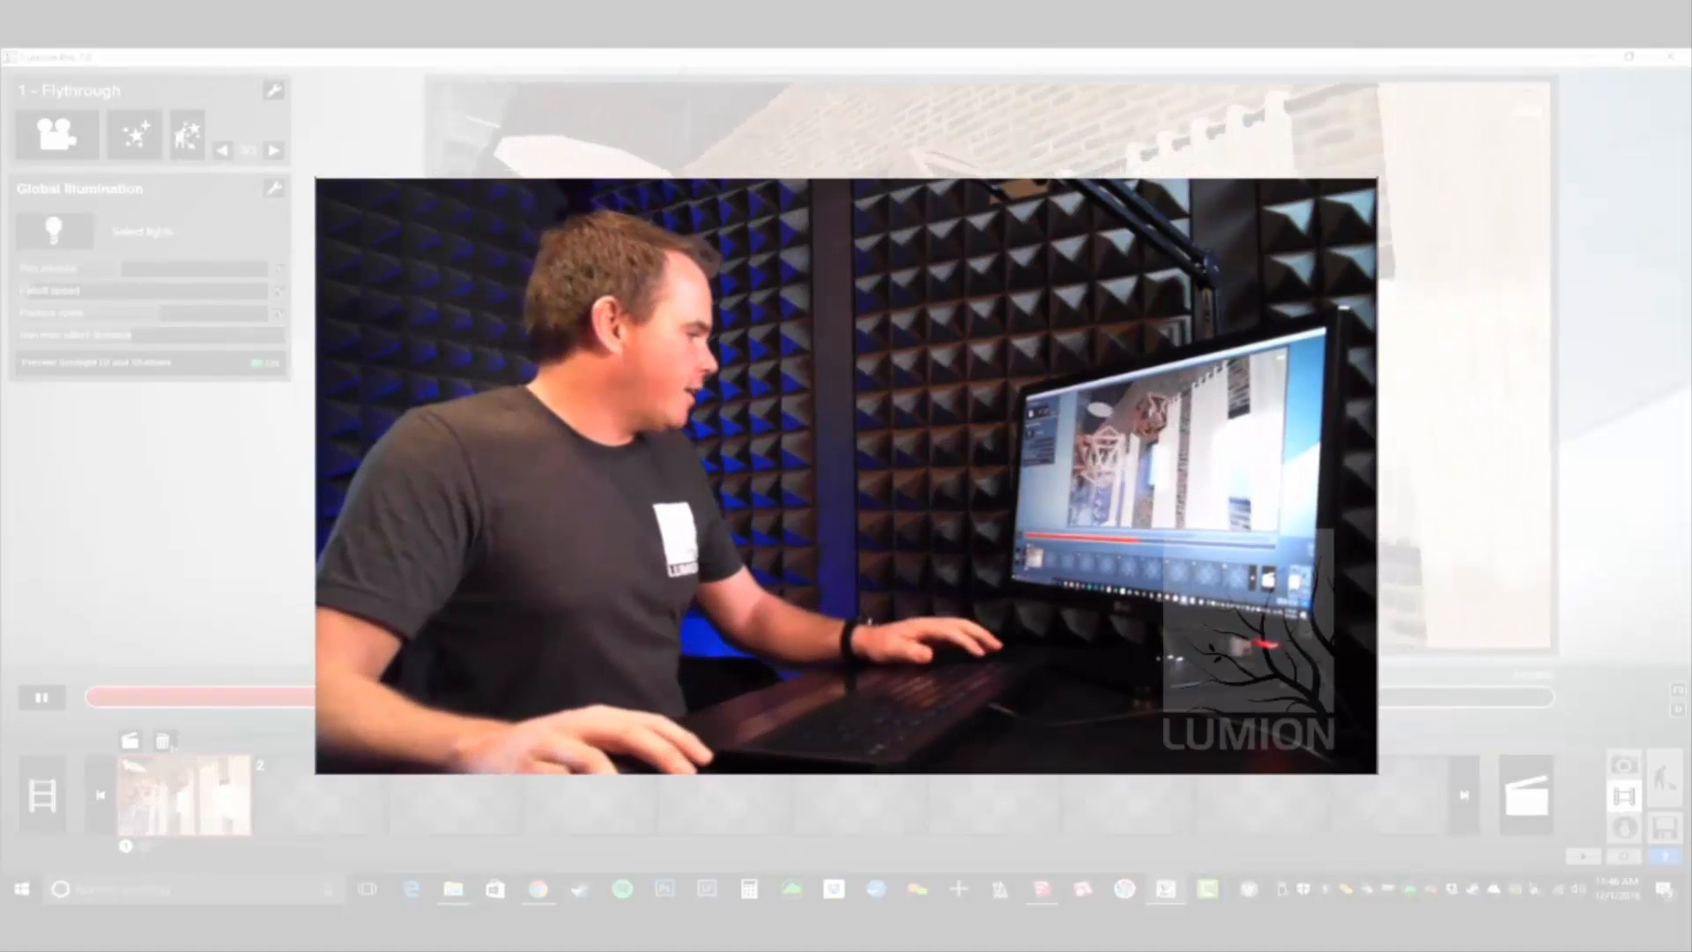
- Start a second flythrough clip and capture two nearly identical keyframes looking up at the Boulevard Coffee Shop sign and coffee bean
left_click(293, 801)
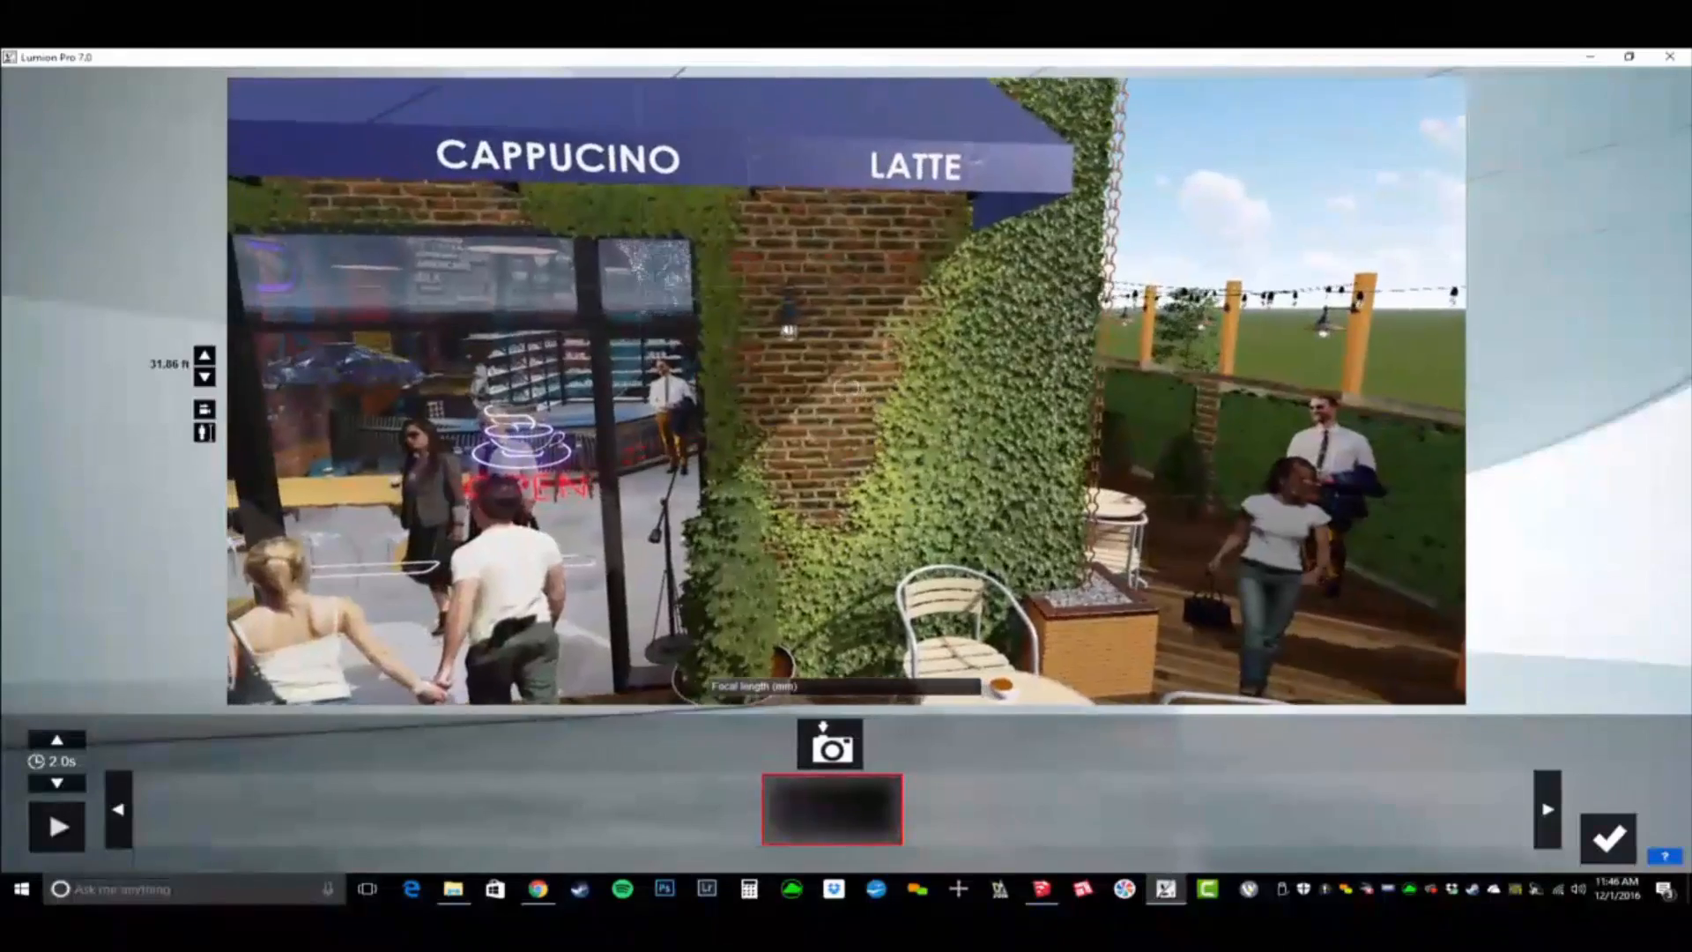
key("s")
right_click_drag(846, 387, 812, 425)
key("d")
key("w")
key("q")
right_click_drag(957, 588, 917, 561)
left_click(848, 745)
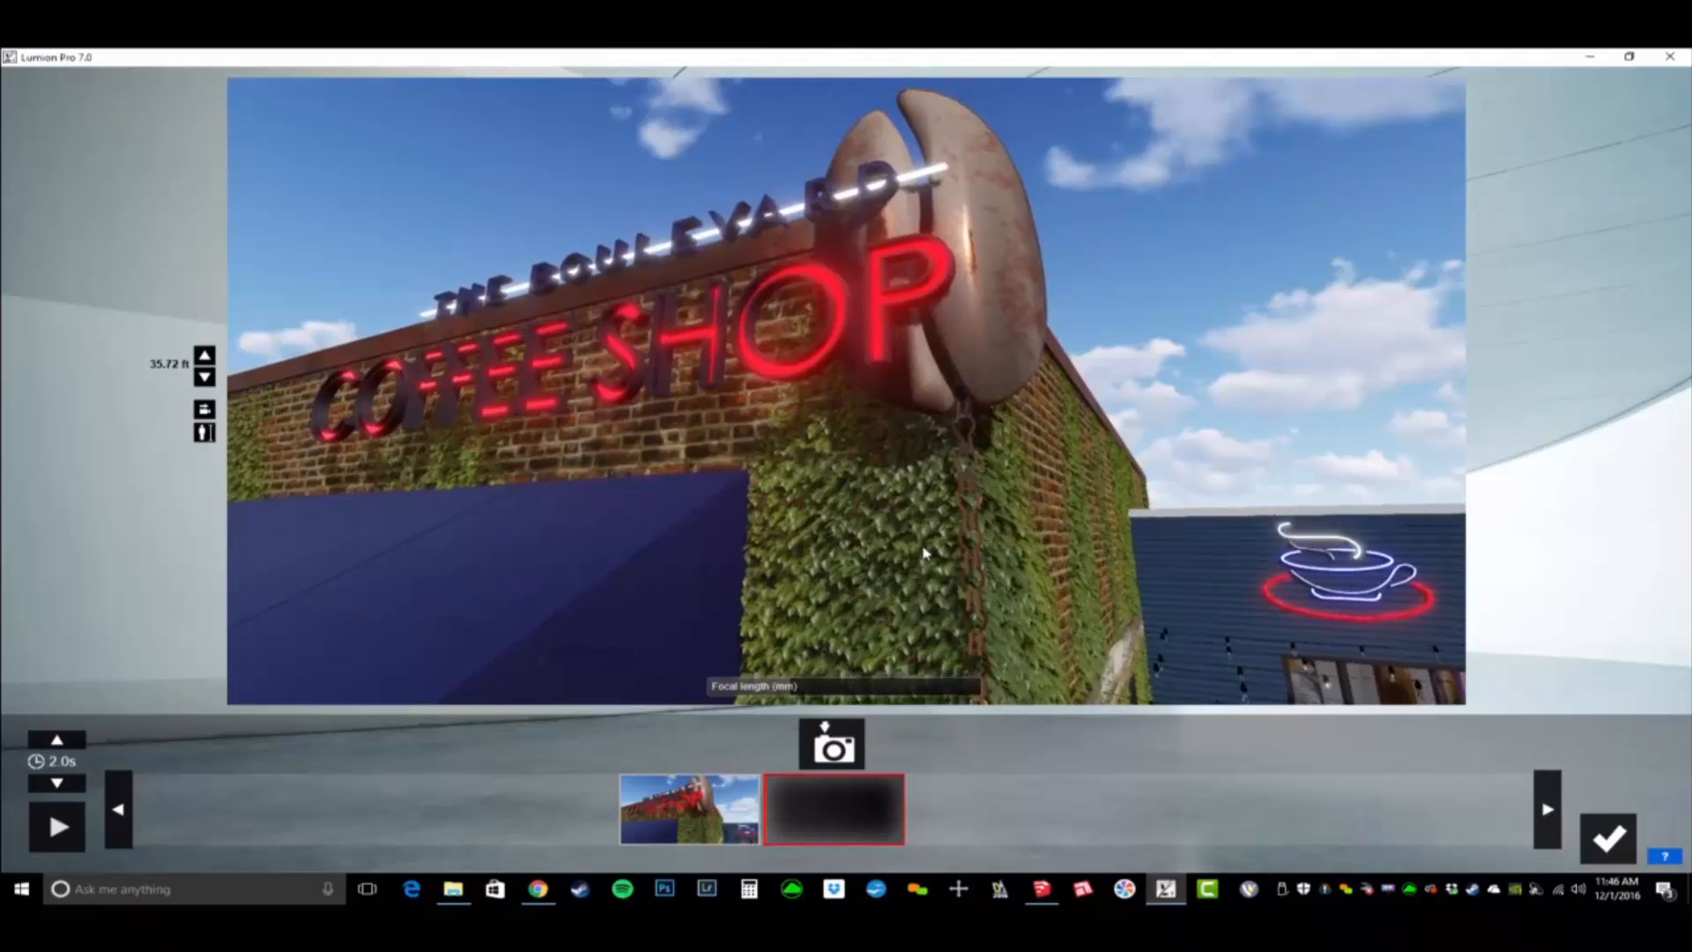
left_click(847, 747)
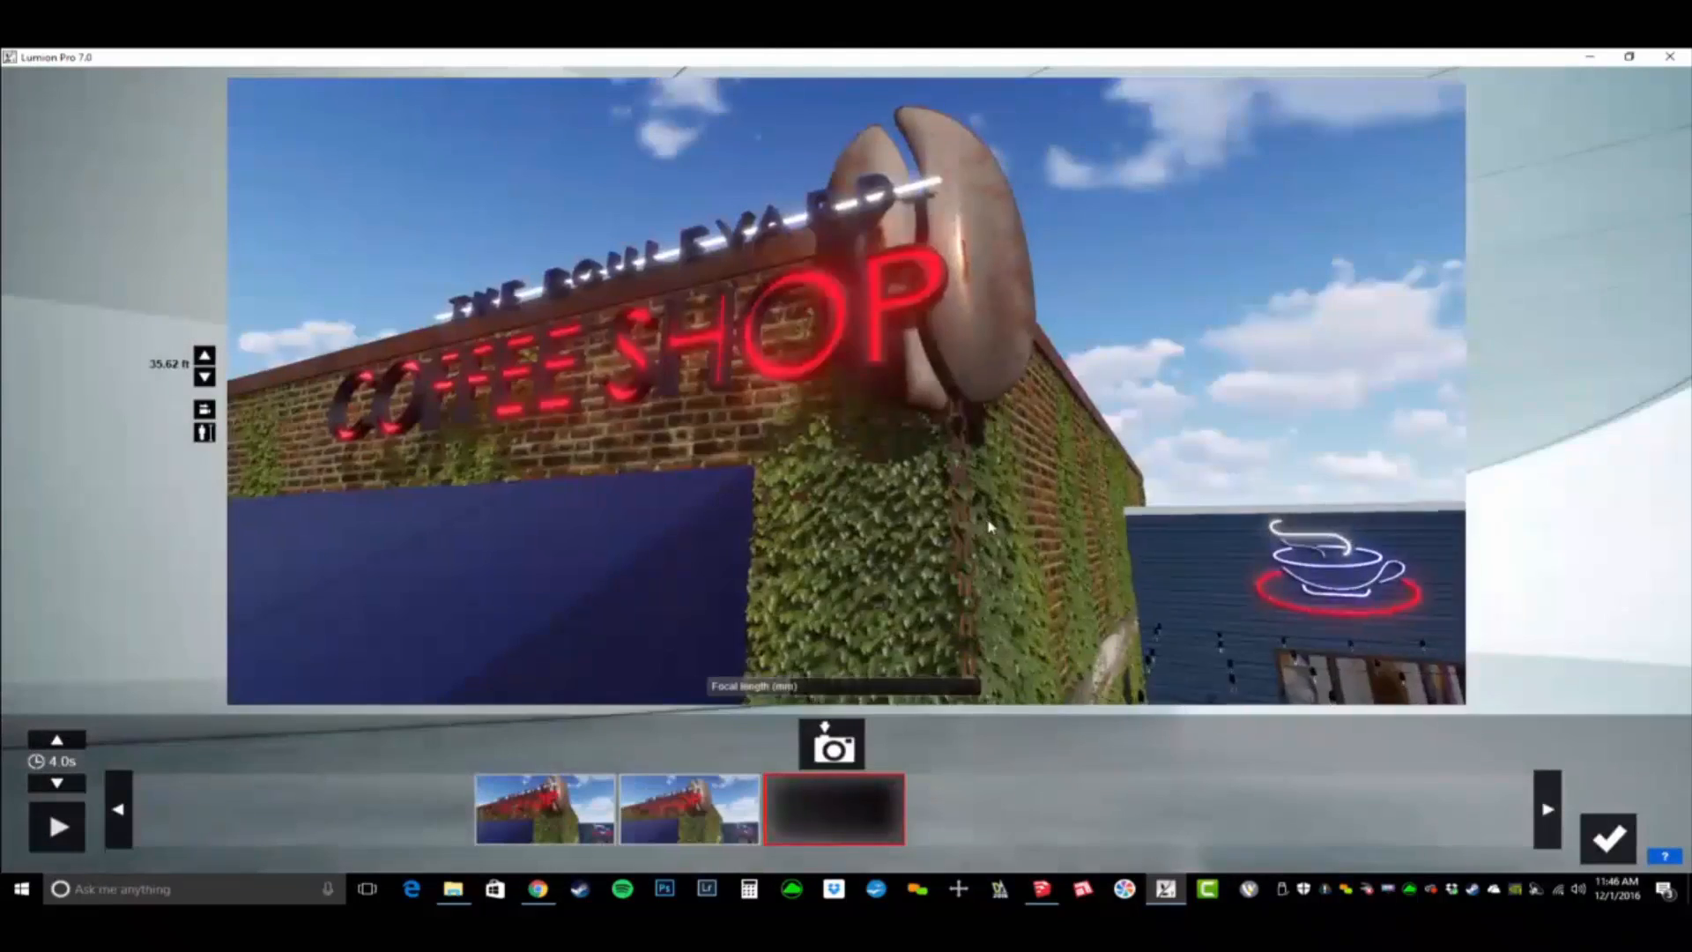
- Lower and pull the camera back behind the hedge to frame the whole storefront, and capture it as the third keyframe
key("e")
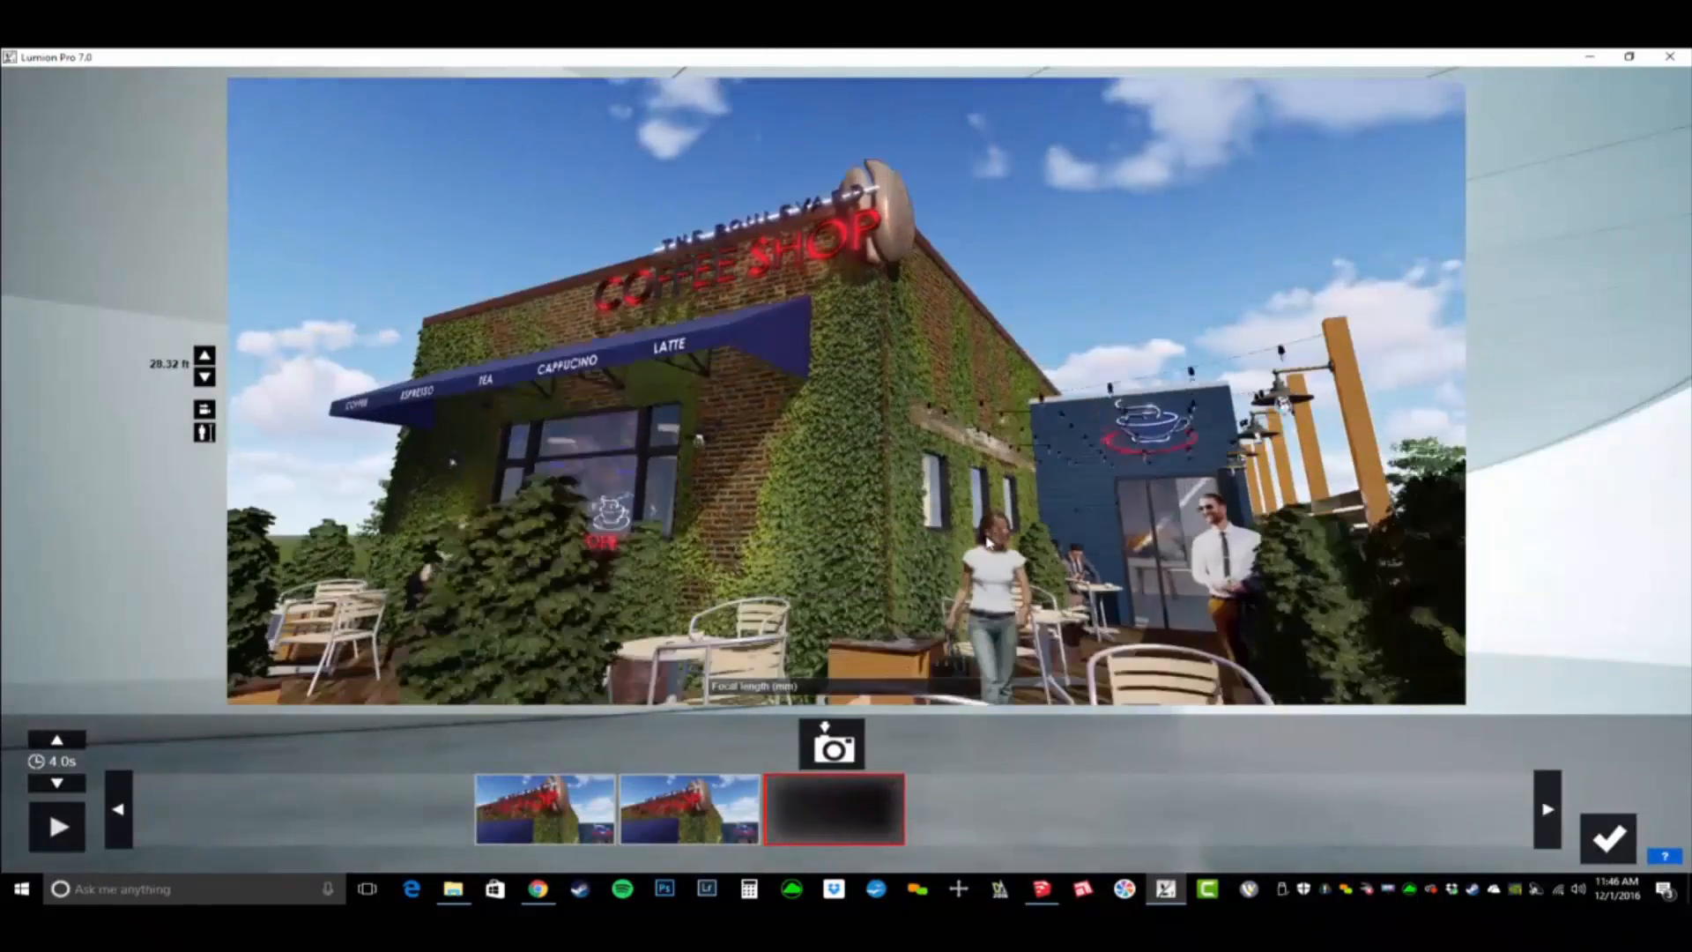
key("w")
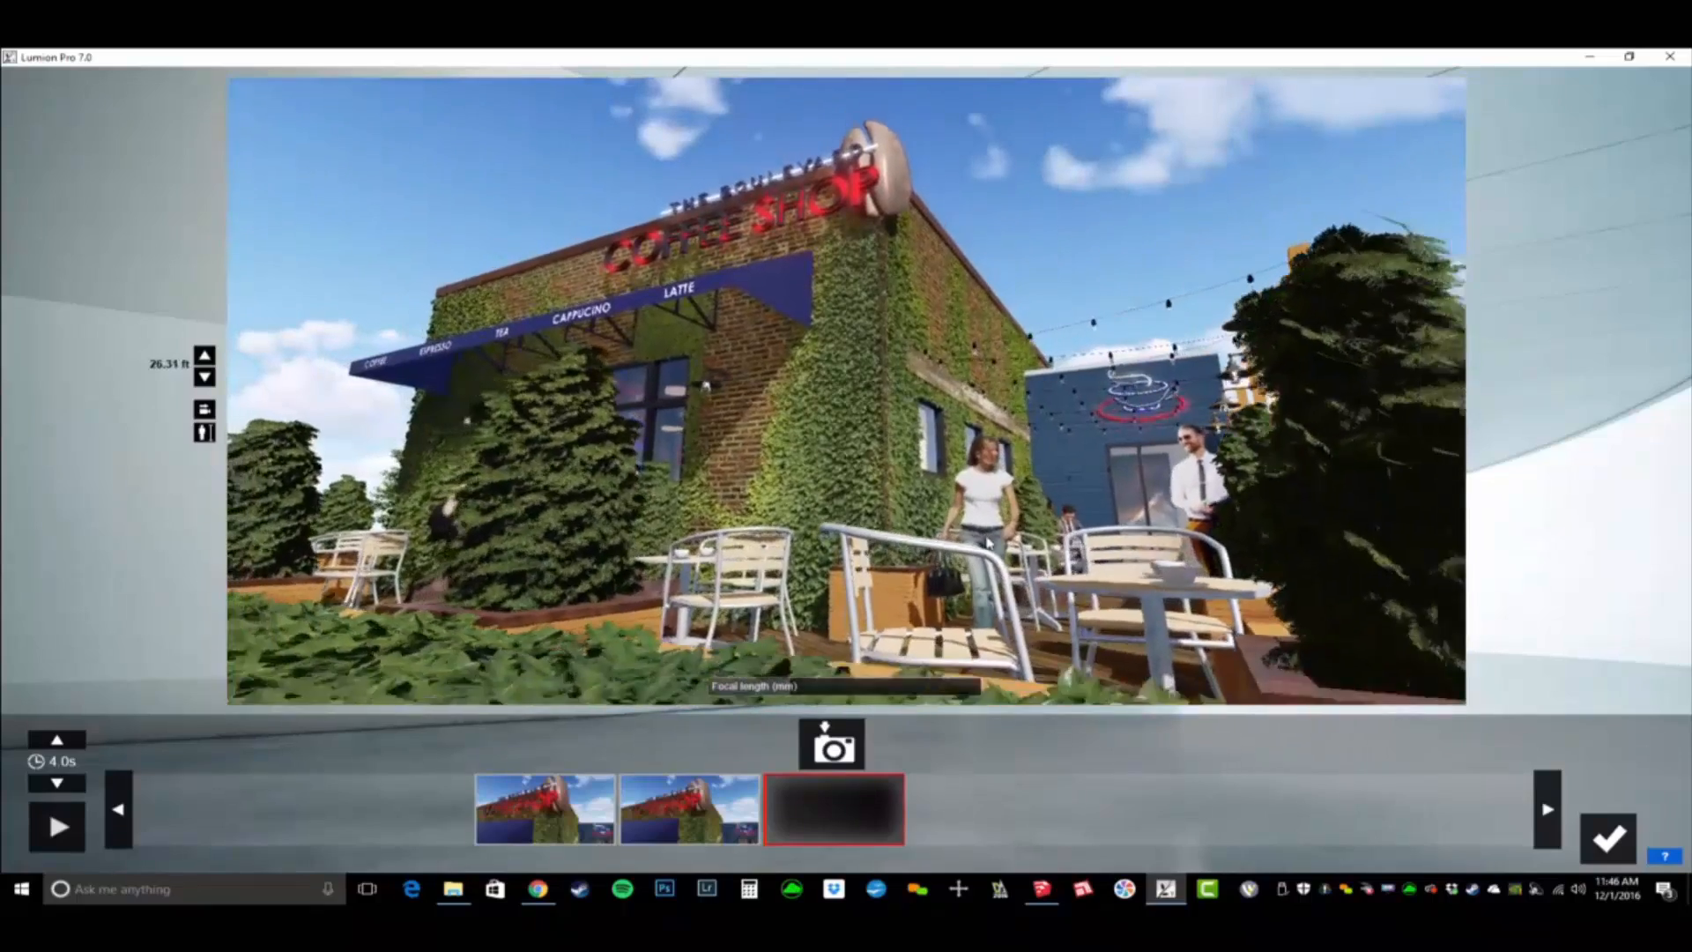
left_click(832, 747)
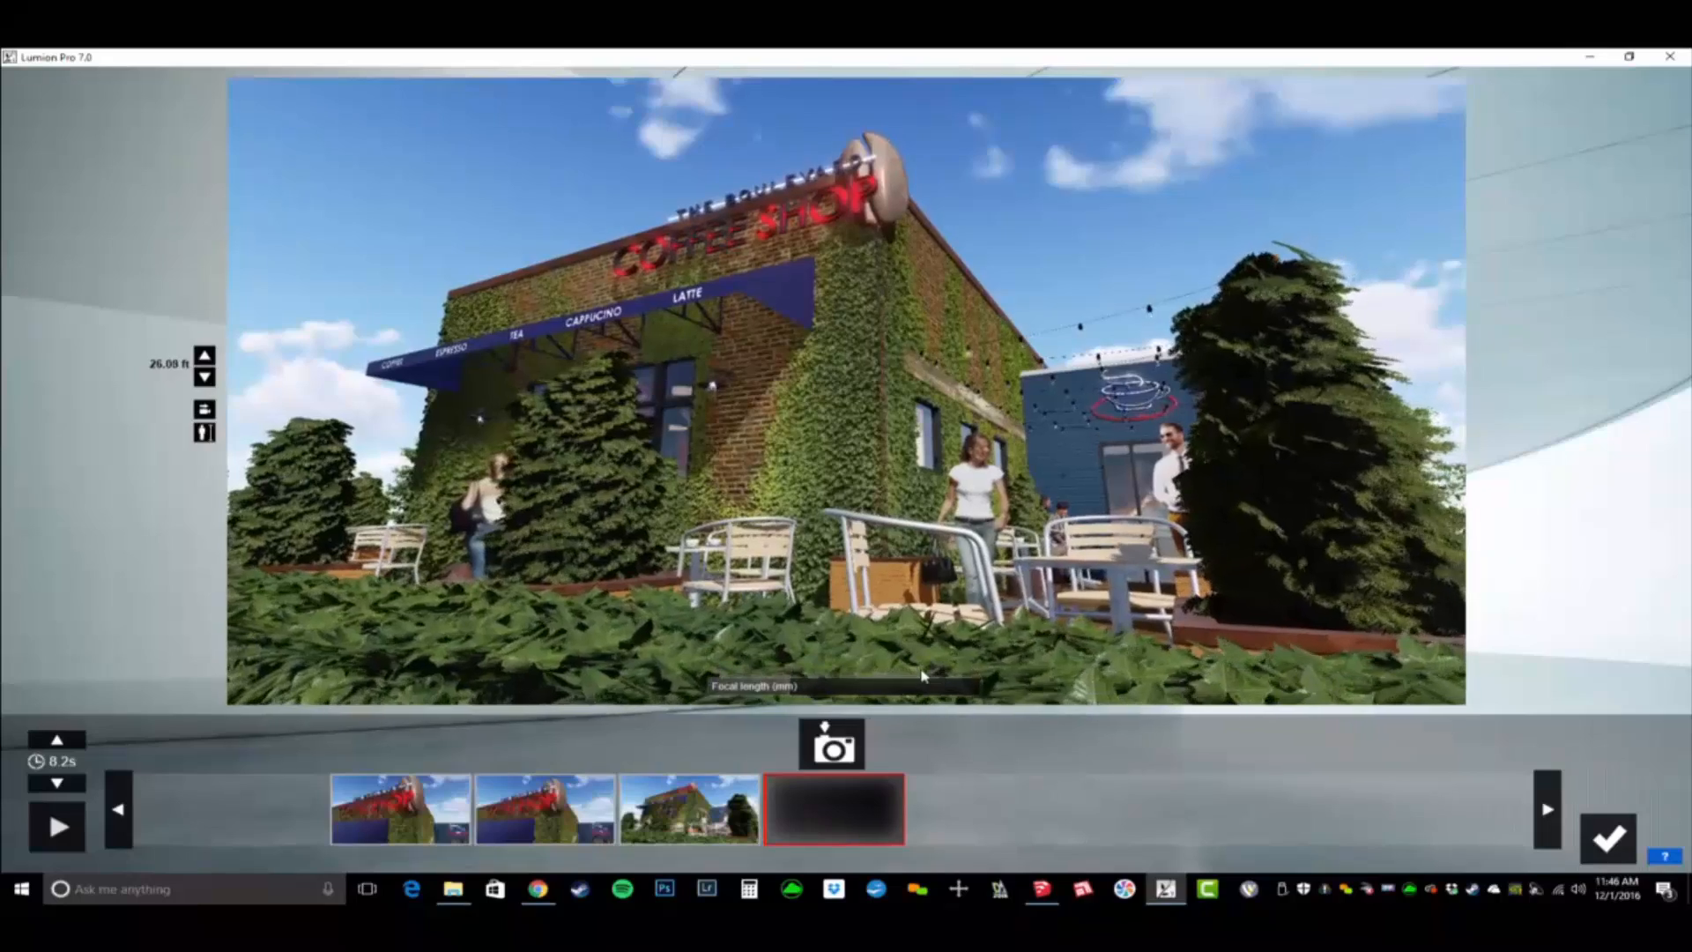
- Shift the camera slightly sideways for a fourth storefront keyframe, and save the previewed path as the second clip
key("a")
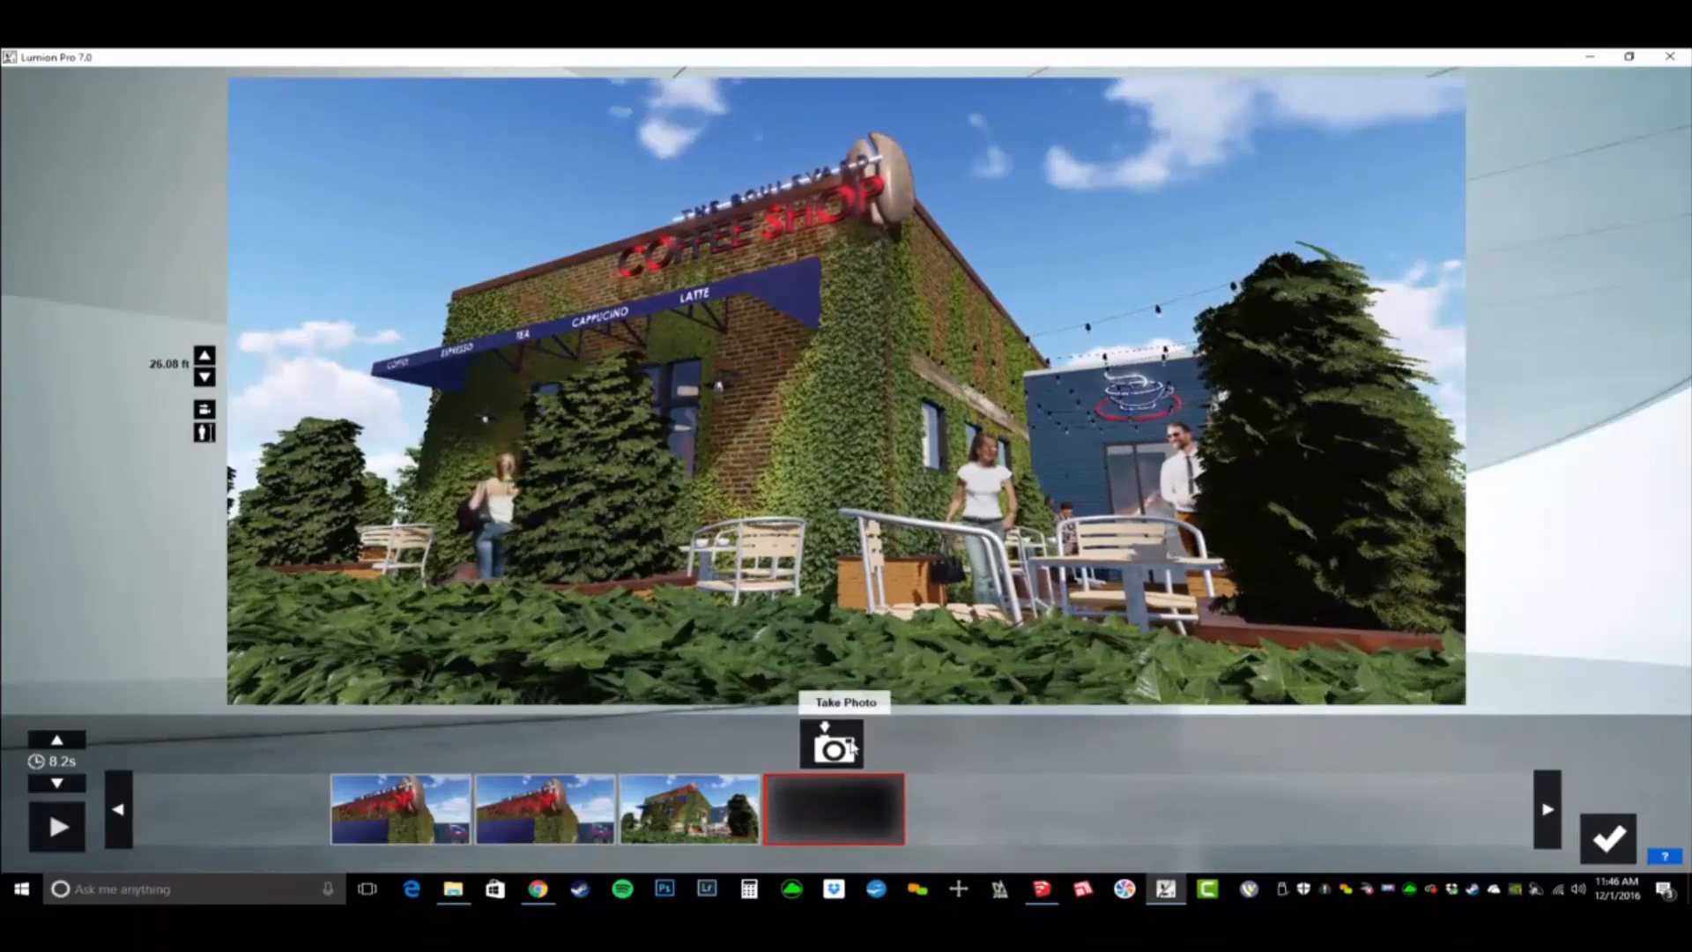
left_click(851, 747)
left_click(56, 826)
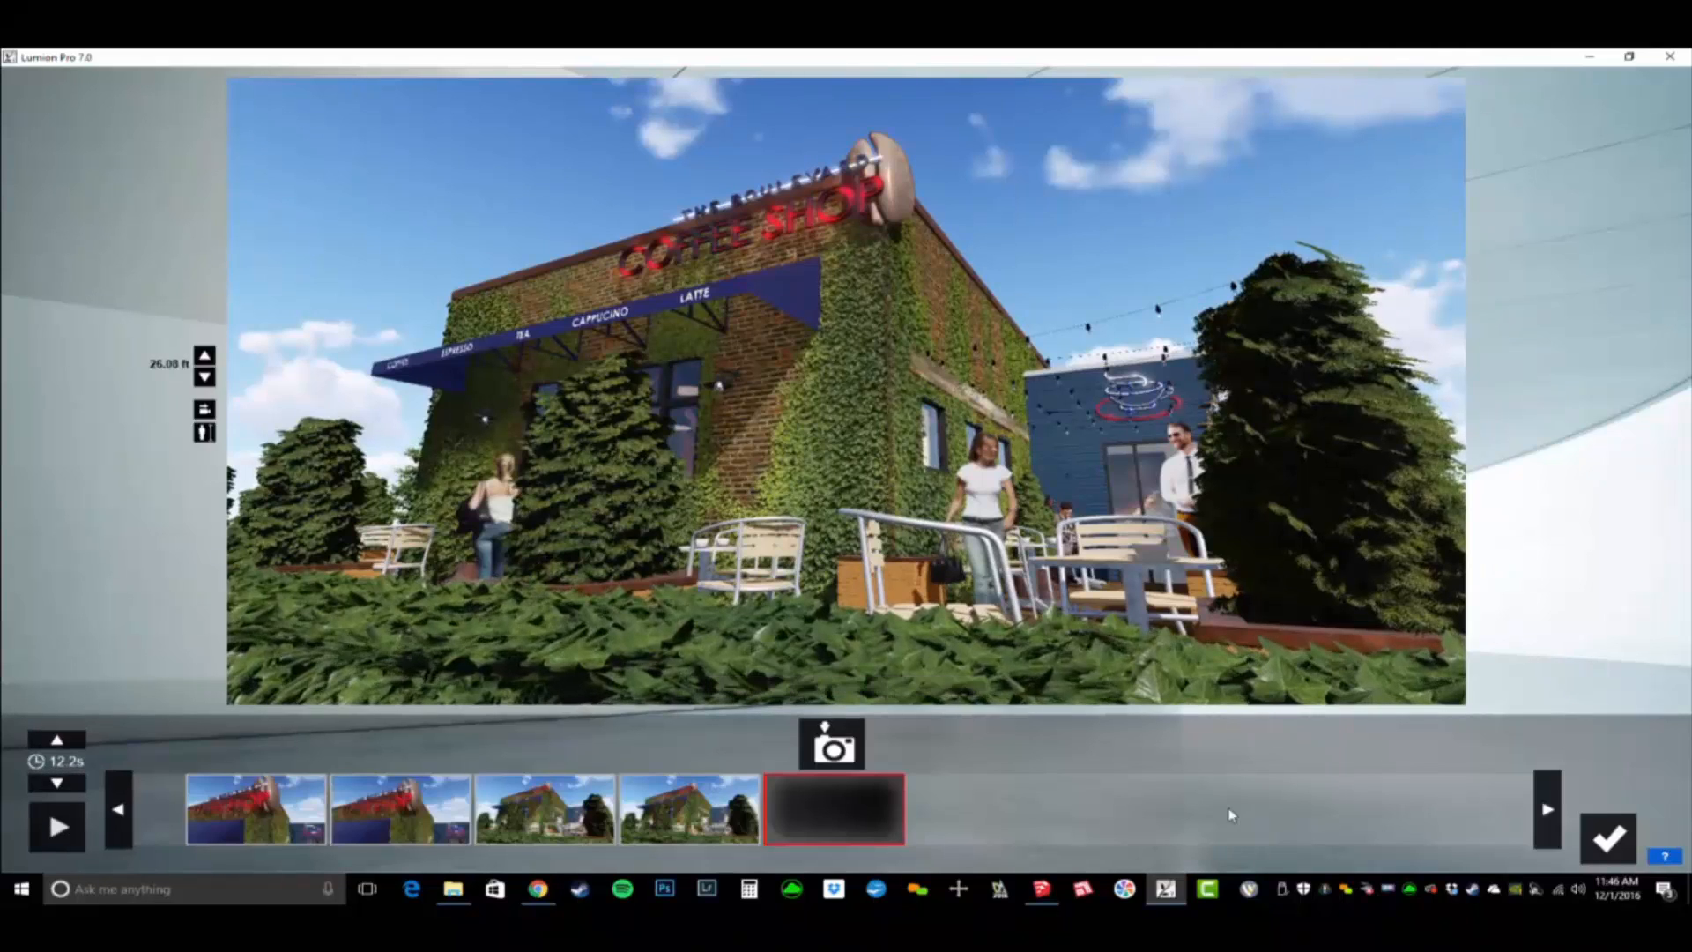
left_click(1608, 838)
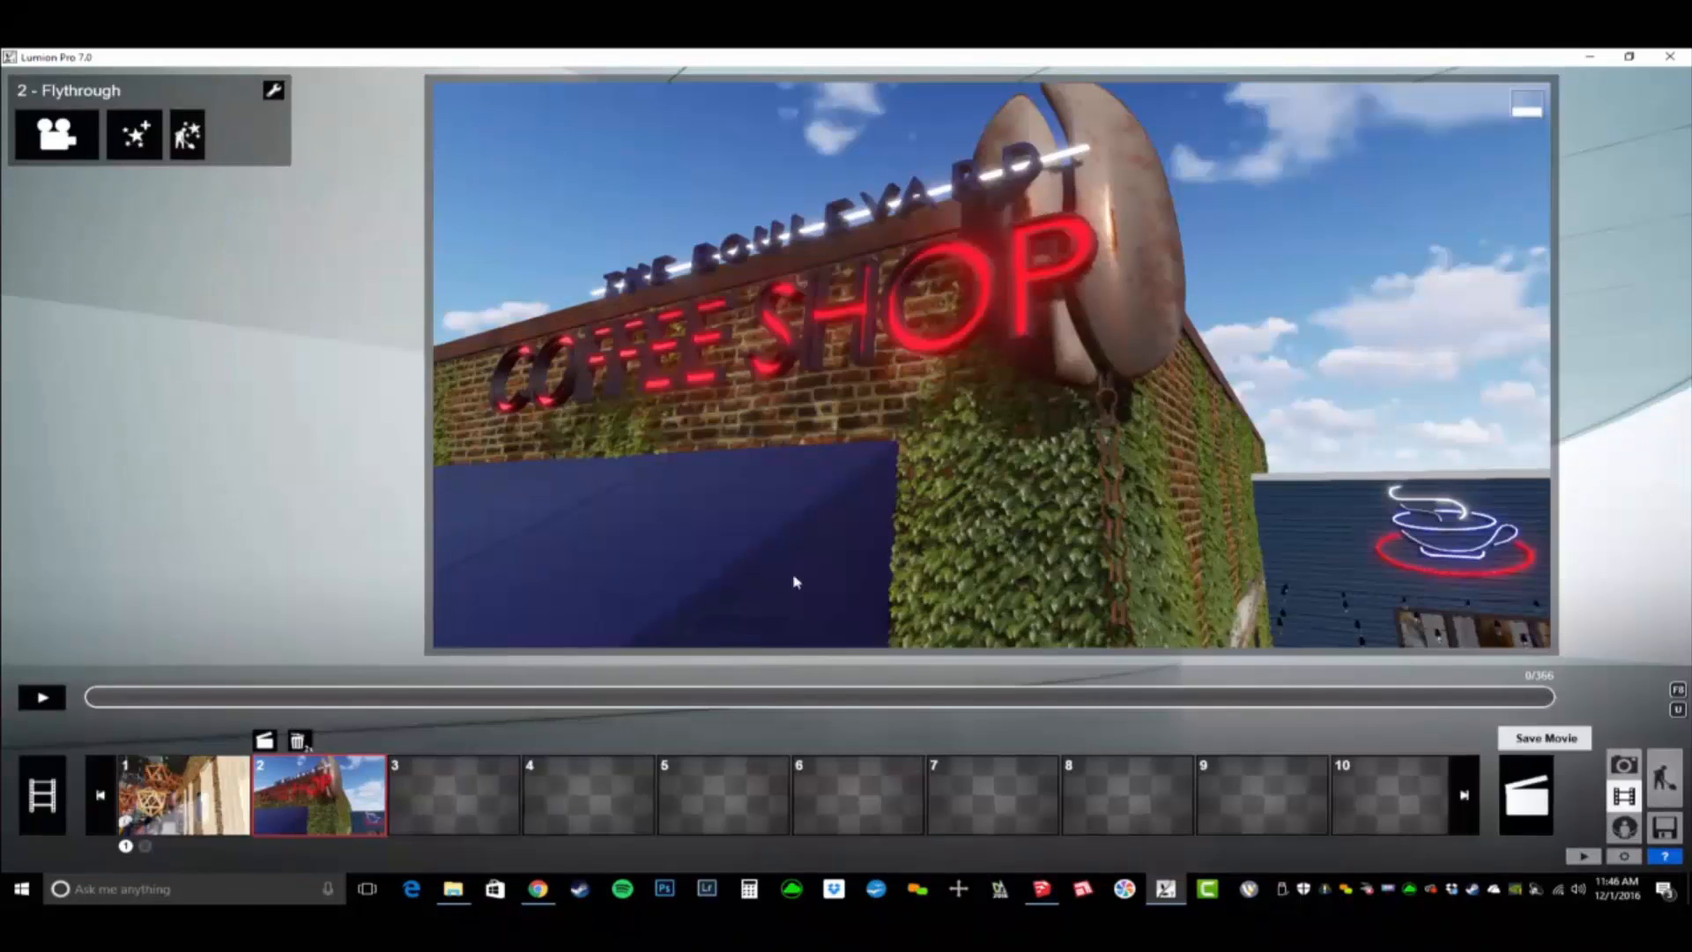
- Load the saved effects file BD_ANIM_PhotoReal Dream - Exterior Day.lme onto the second flythrough clip
left_click(273, 90)
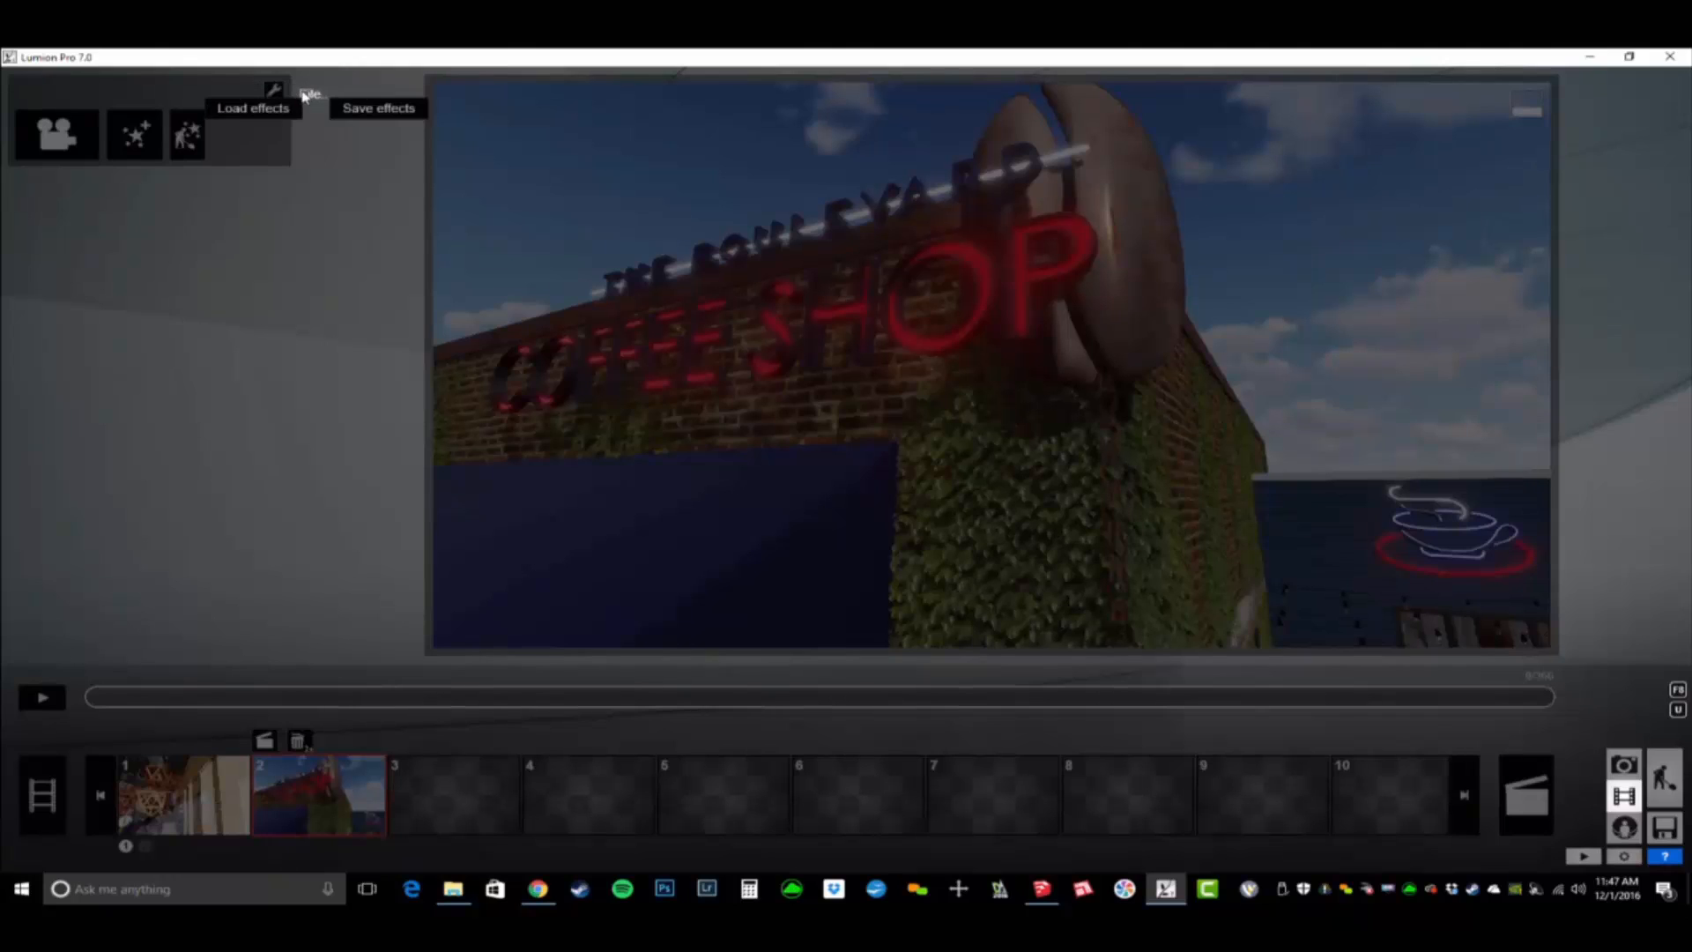
left_click(278, 108)
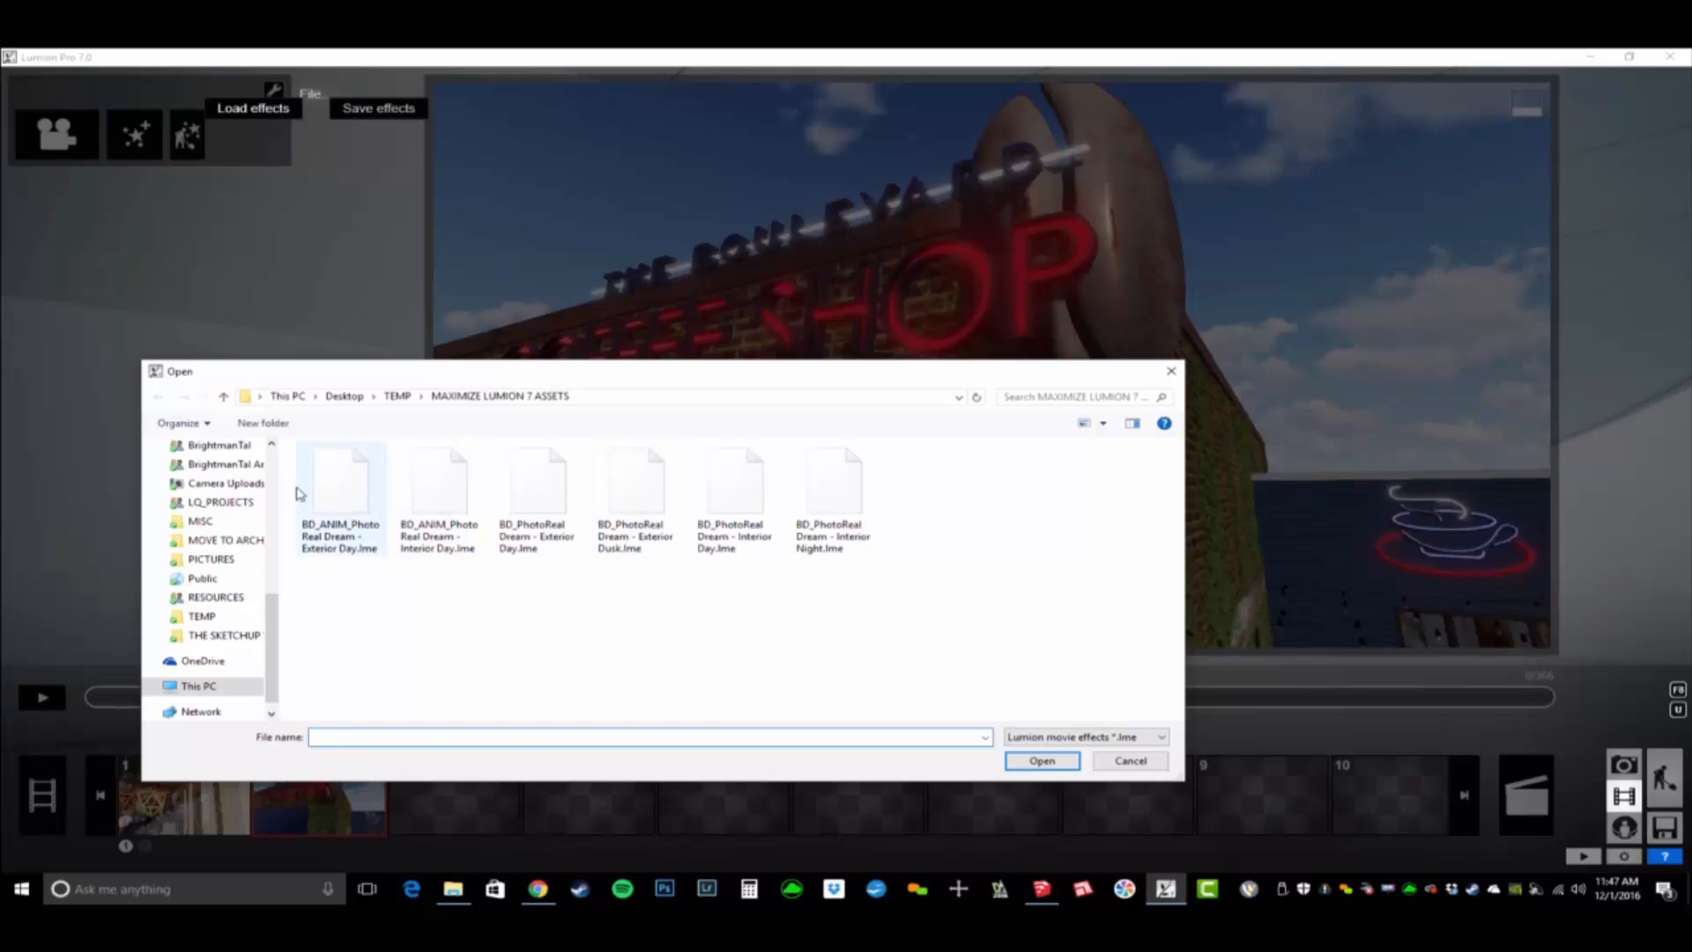
left_click(339, 498)
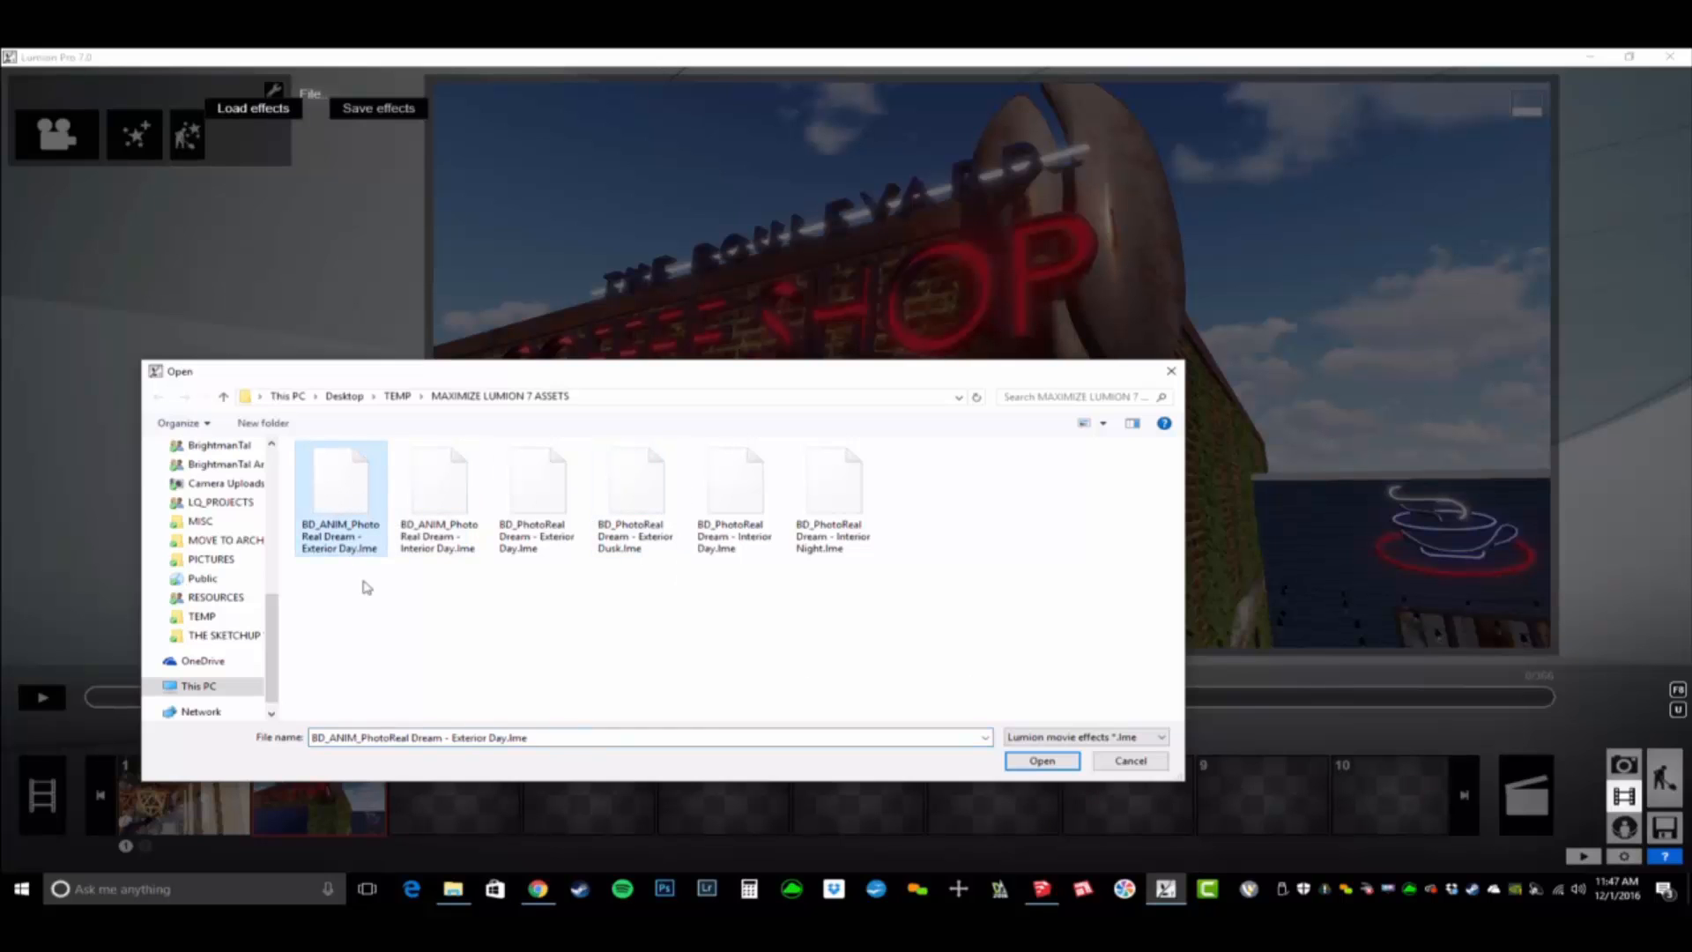
double_click(355, 493)
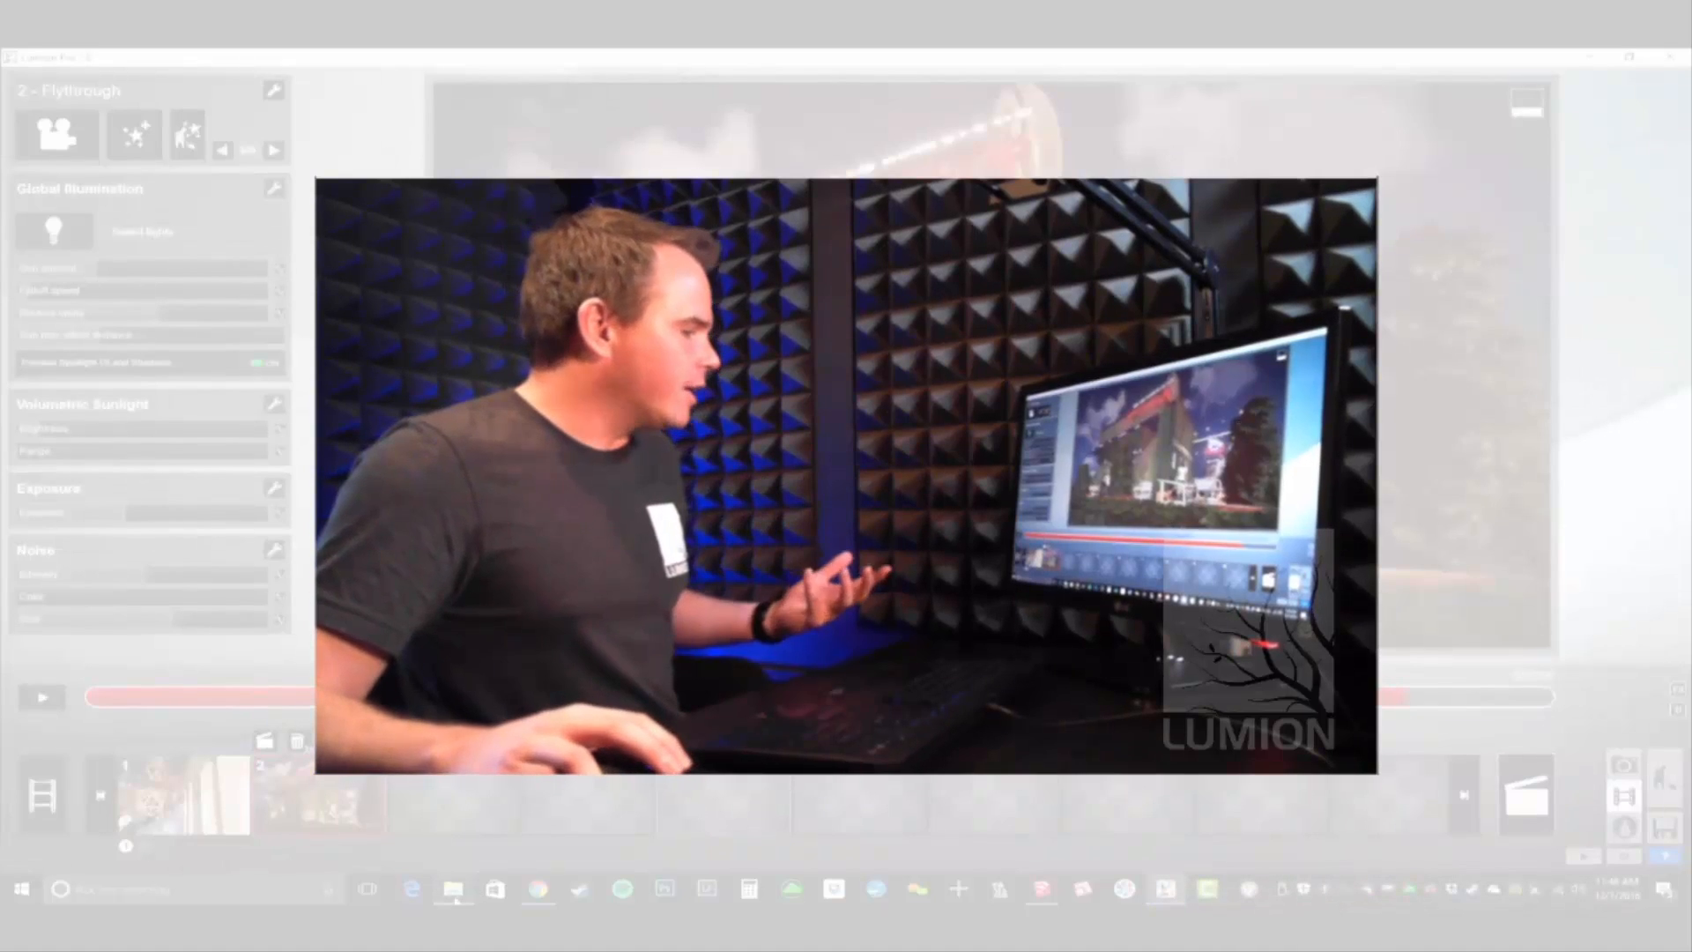
- Switch to File Explorer with the MAXIMIZE LUMION 7 ASSETS folder
left_click(454, 891)
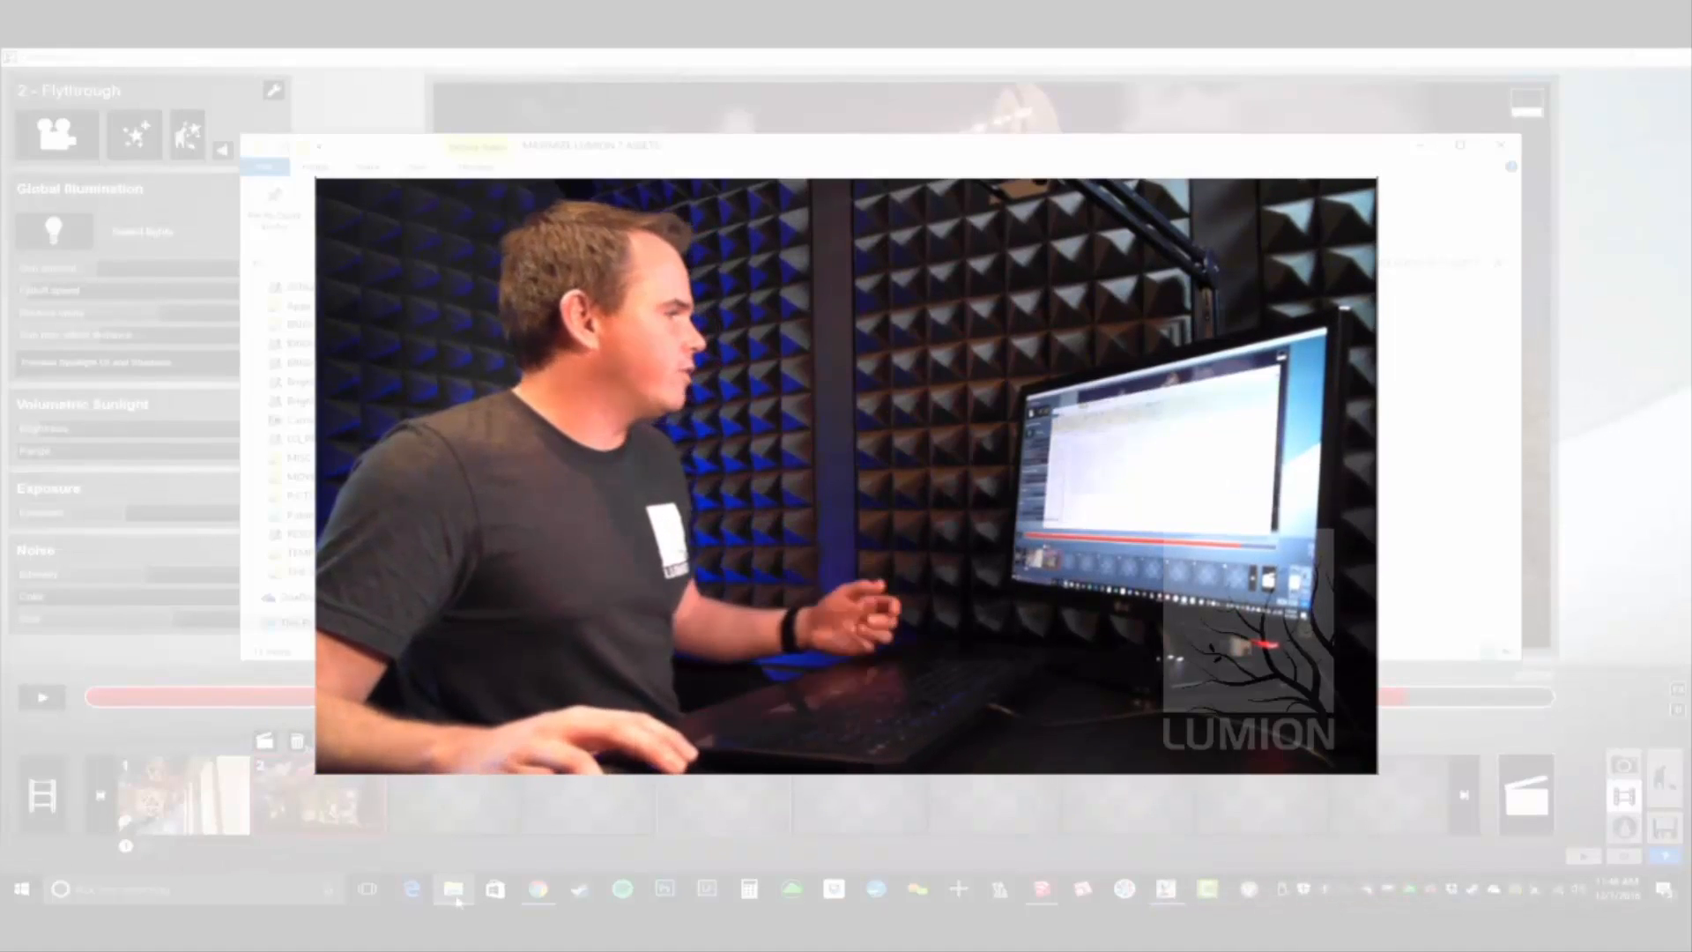